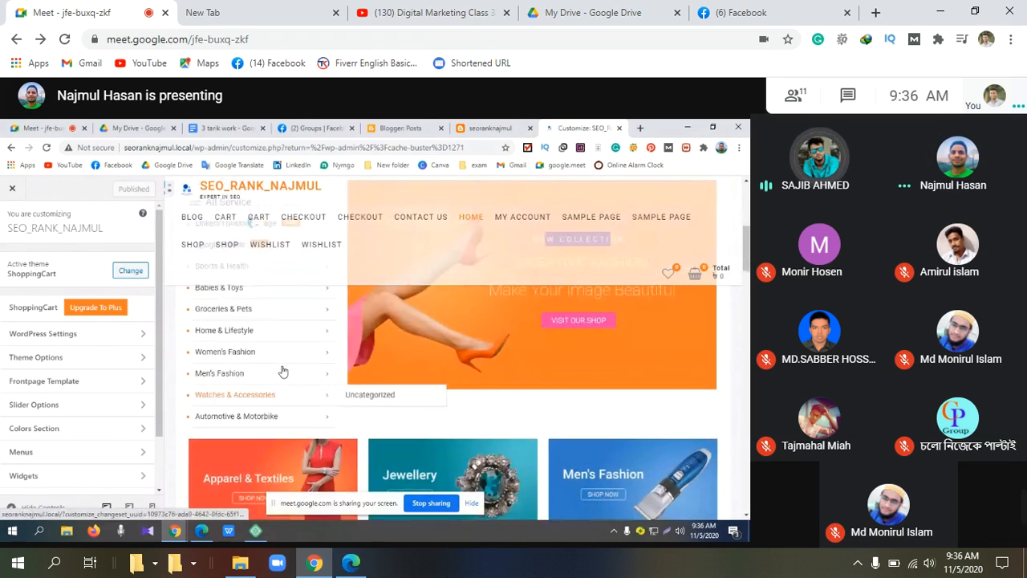
Step: Open Theme Options' Layout Options and scroll to the Design Layout and Blog Content Display settings
{"action": "scroll", "coordinate": [281, 368], "scroll_direction": "up", "scroll_amount": 5}
{"action": "scroll", "coordinate": [249, 344], "scroll_direction": "down", "scroll_amount": 1}
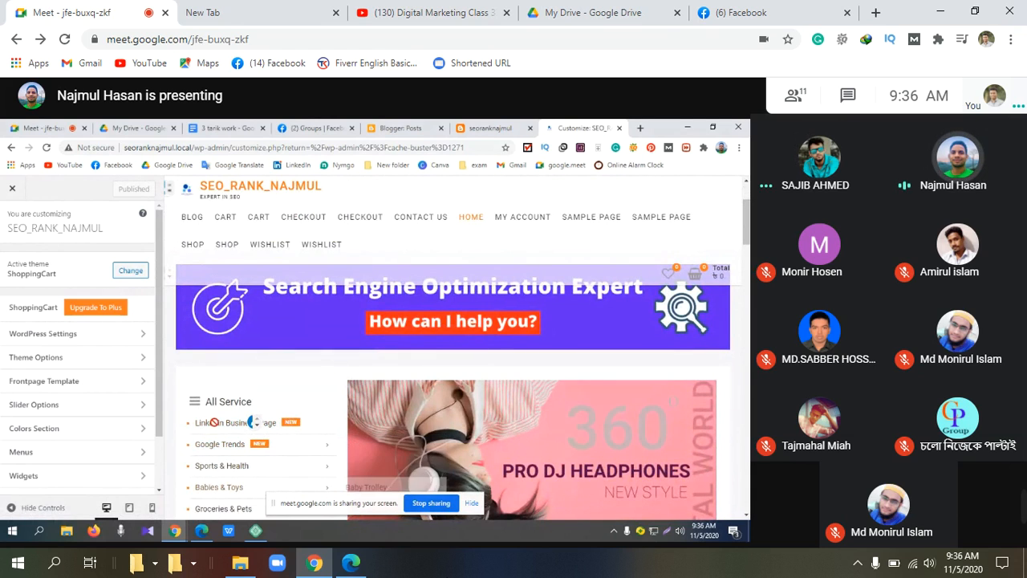
{"action": "mouse_move", "coordinate": [213, 442]}
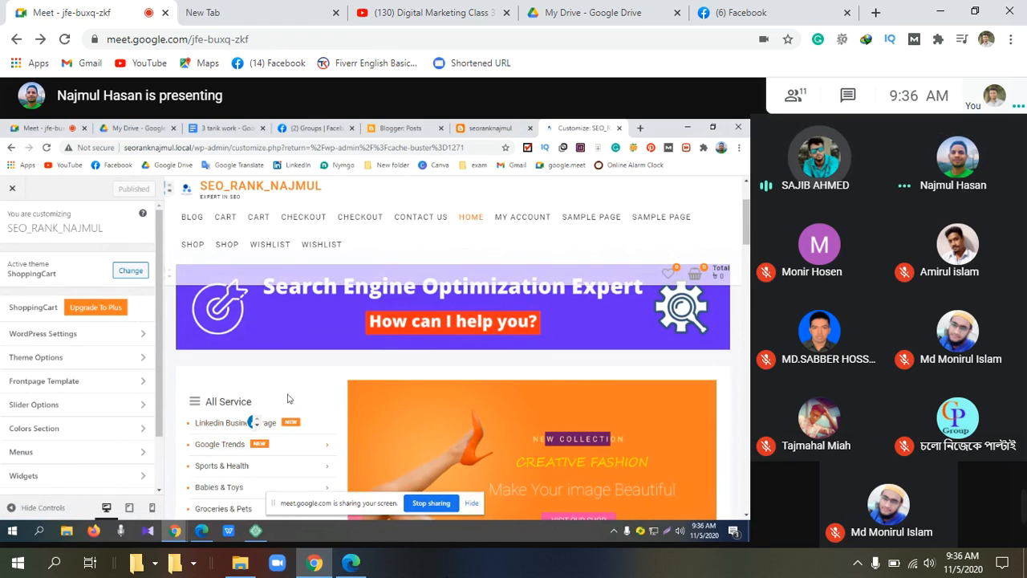
{"action": "mouse_move", "coordinate": [255, 441]}
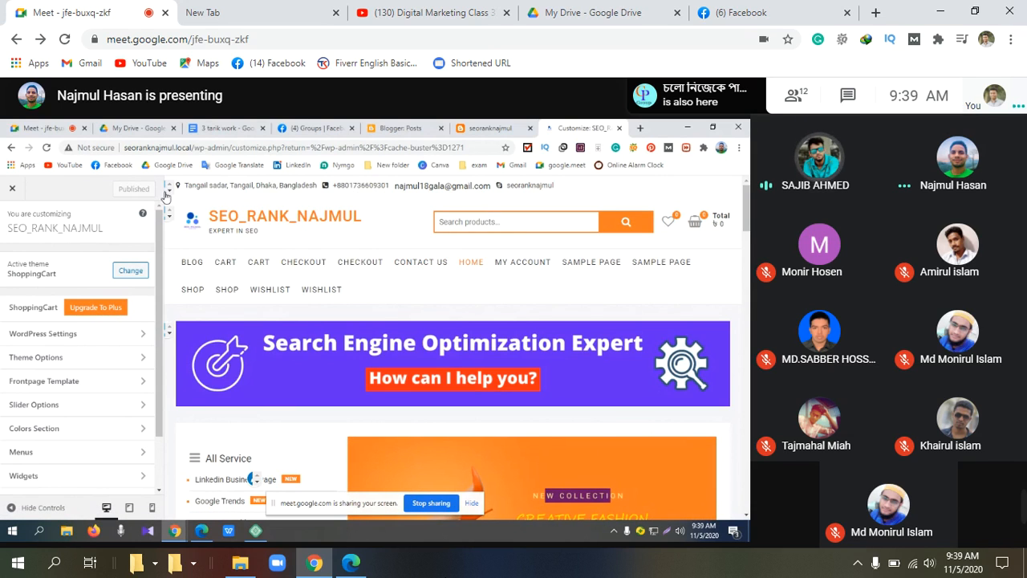
{"action": "left_click", "coordinate": [58, 363]}
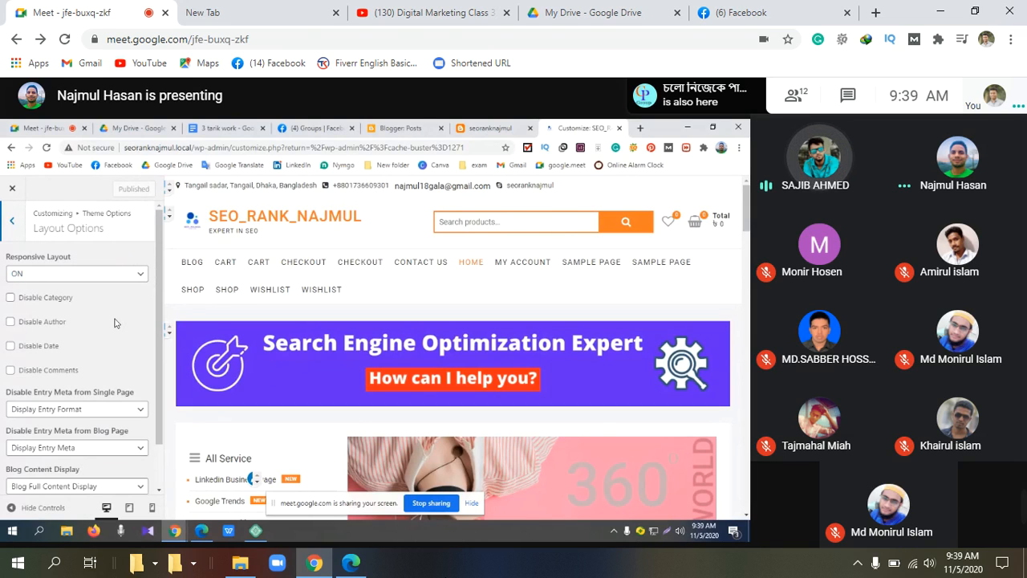
{"action": "scroll", "coordinate": [115, 322], "scroll_direction": "down", "scroll_amount": 1}
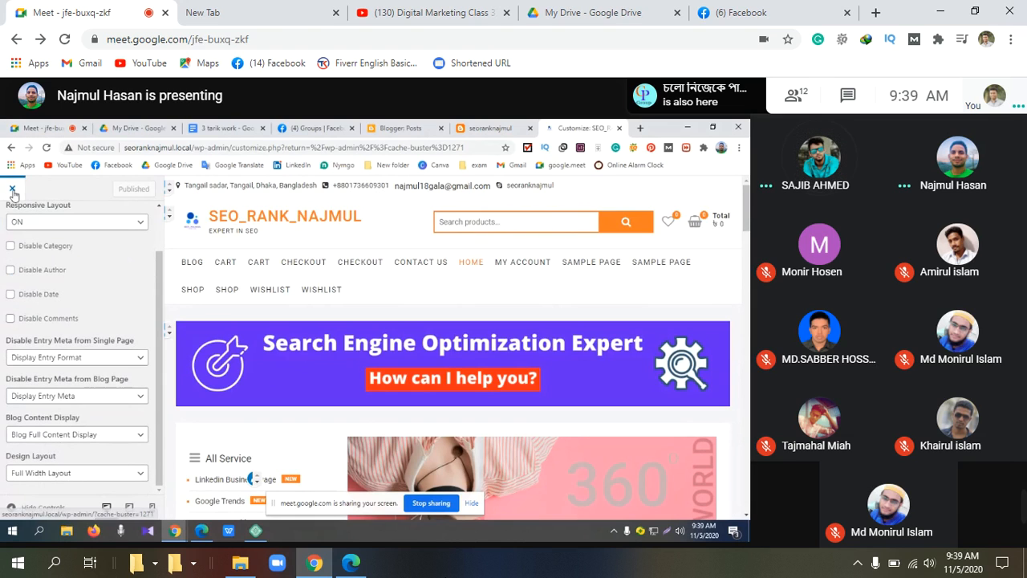
Step: Return to the Dashboard and reopen the Customizer from the Appearance menu
{"action": "left_click", "coordinate": [11, 149]}
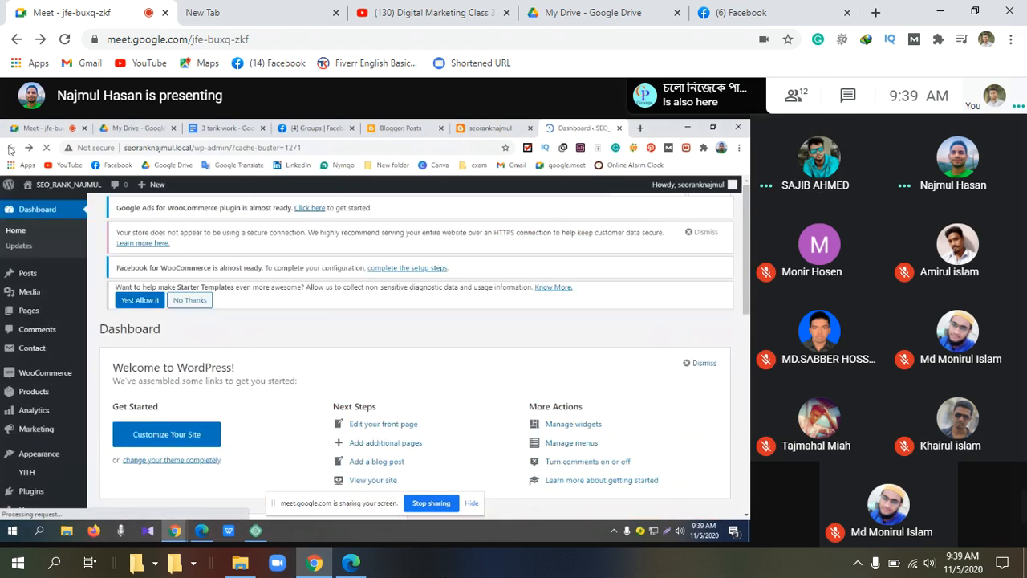
{"action": "mouse_move", "coordinate": [36, 459]}
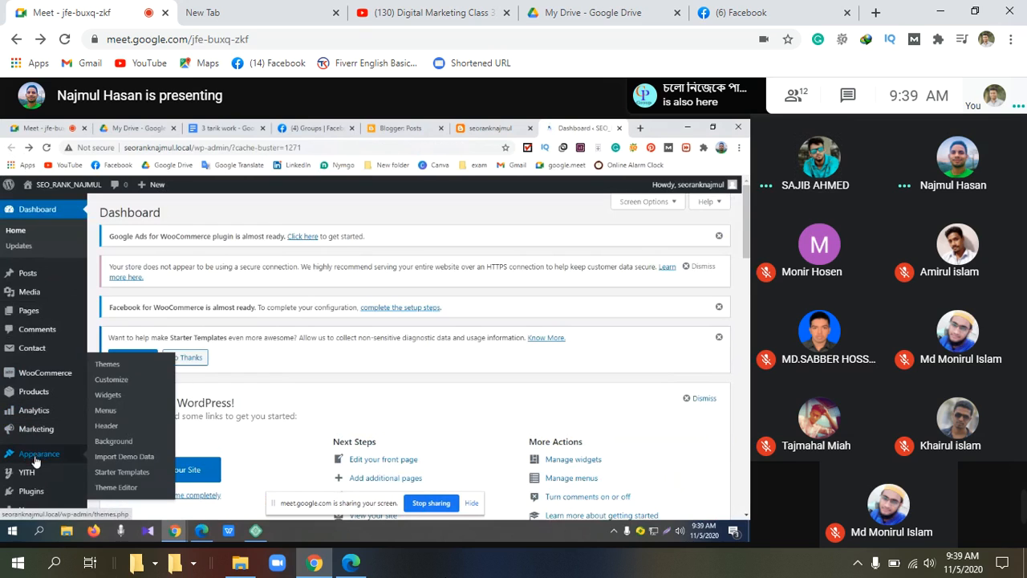
{"action": "left_click", "coordinate": [113, 382]}
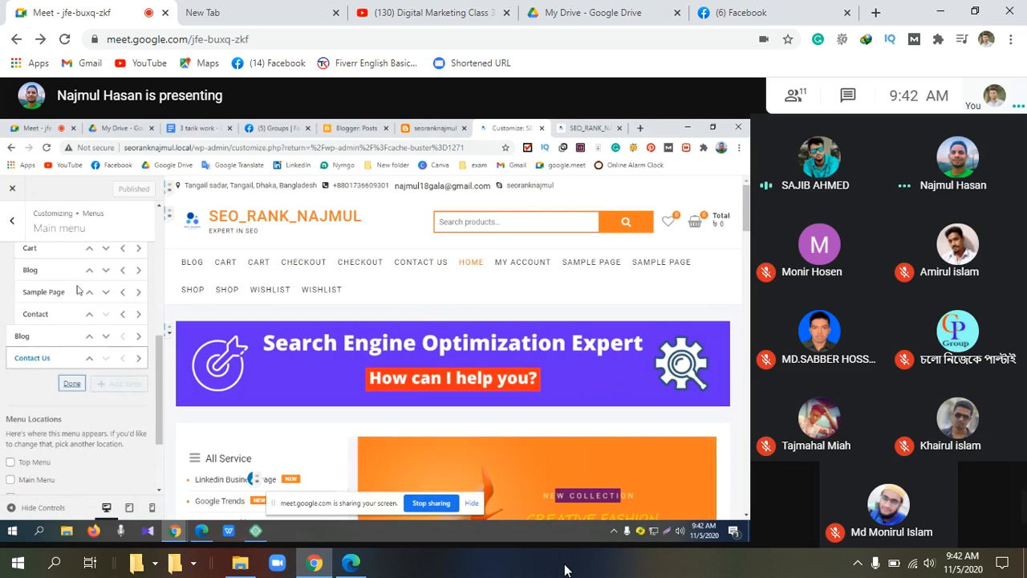
Step: Scroll up the menu panel to view its Menu Locations
{"action": "scroll", "coordinate": [78, 290], "scroll_direction": "up", "scroll_amount": 1}
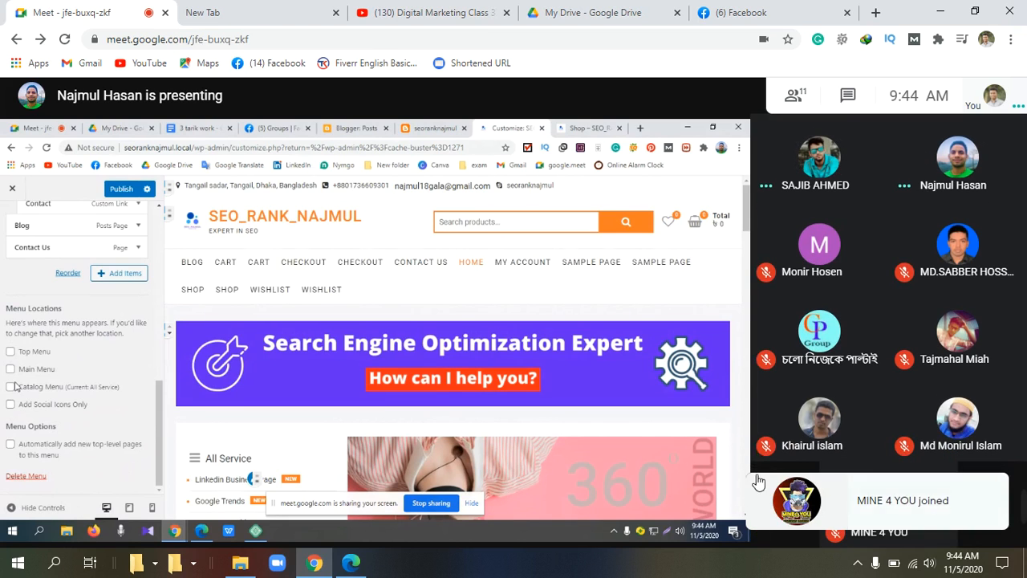
Step: Bring the Main menu panel's Menu Locations into view, all still unticked
{"action": "mouse_move", "coordinate": [1018, 520]}
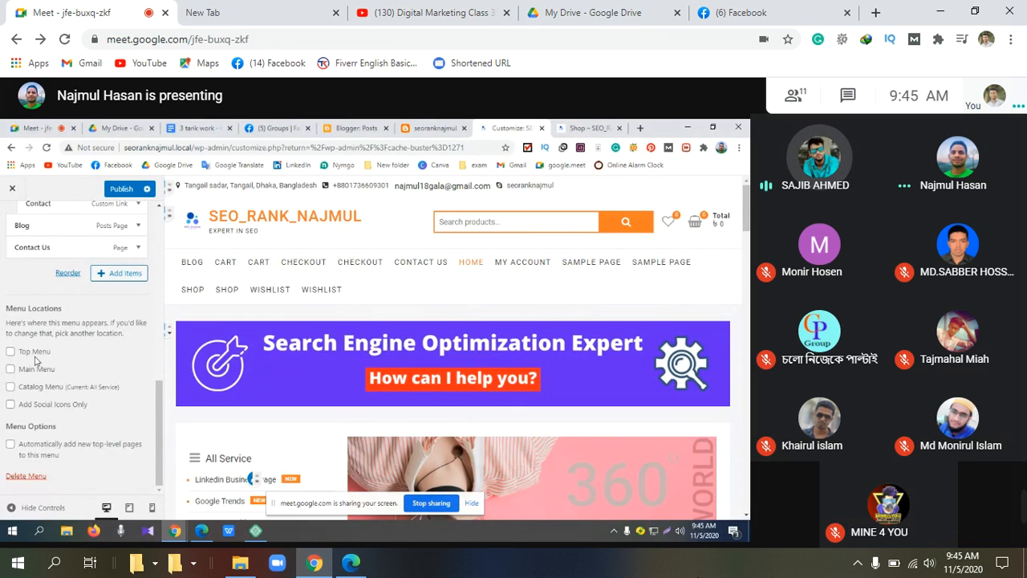
{"action": "scroll", "coordinate": [34, 361], "scroll_direction": "up", "scroll_amount": 5}
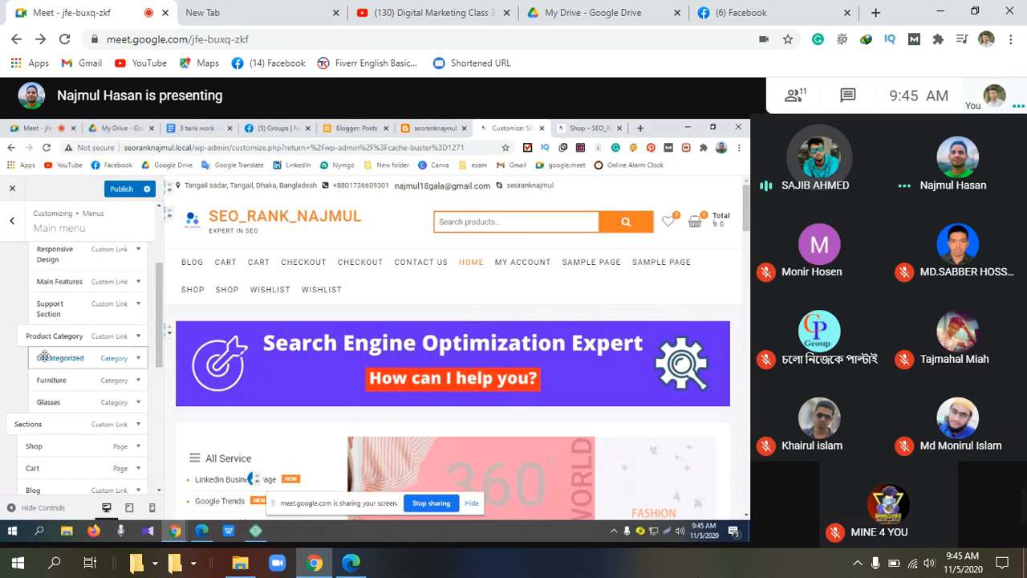
{"action": "scroll", "coordinate": [44, 355], "scroll_direction": "up", "scroll_amount": 4}
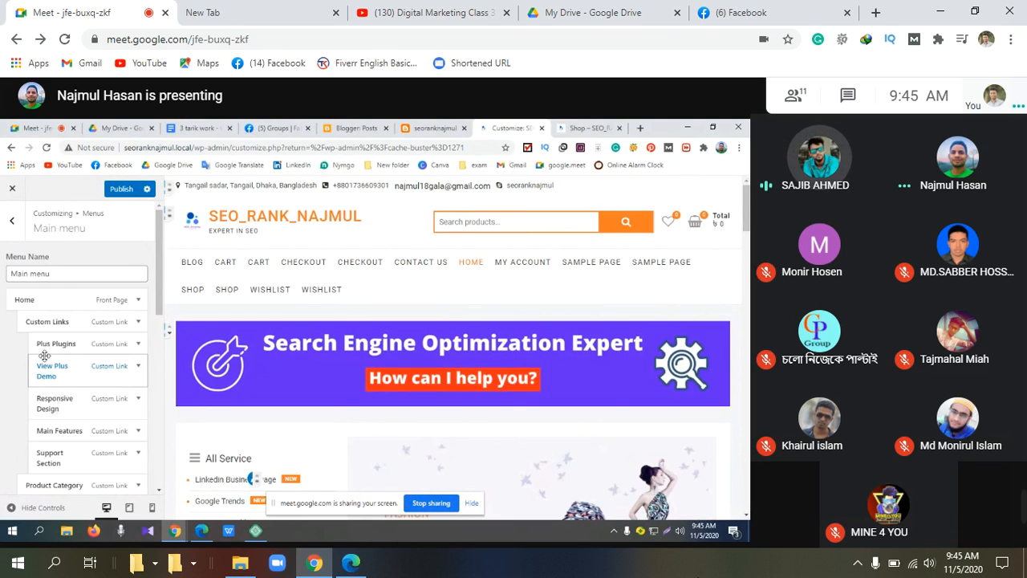
{"action": "scroll", "coordinate": [44, 357], "scroll_direction": "down", "scroll_amount": 10}
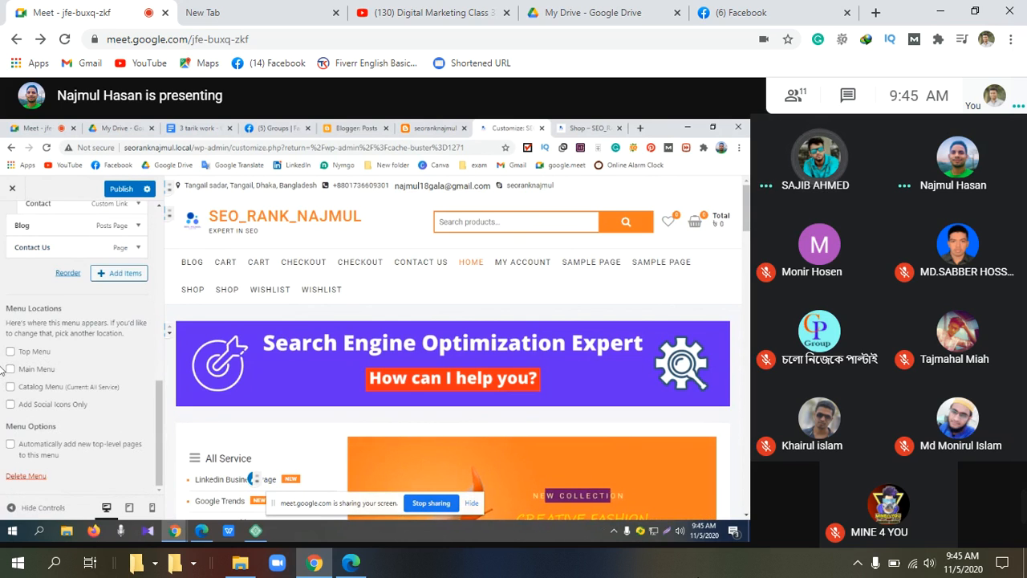
{"action": "scroll", "coordinate": [3, 371], "scroll_direction": "up", "scroll_amount": 5}
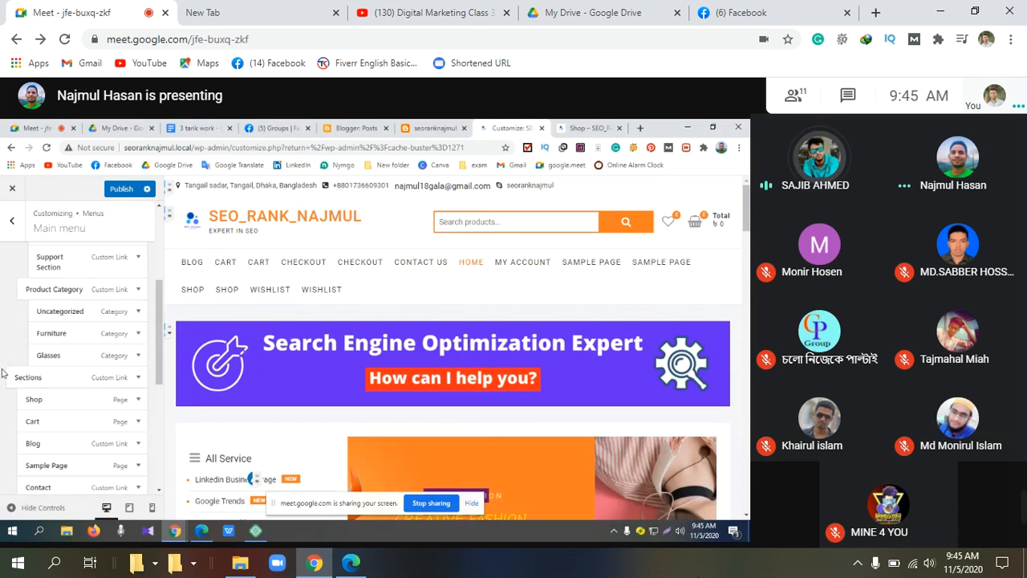
{"action": "scroll", "coordinate": [3, 372], "scroll_direction": "up", "scroll_amount": 3}
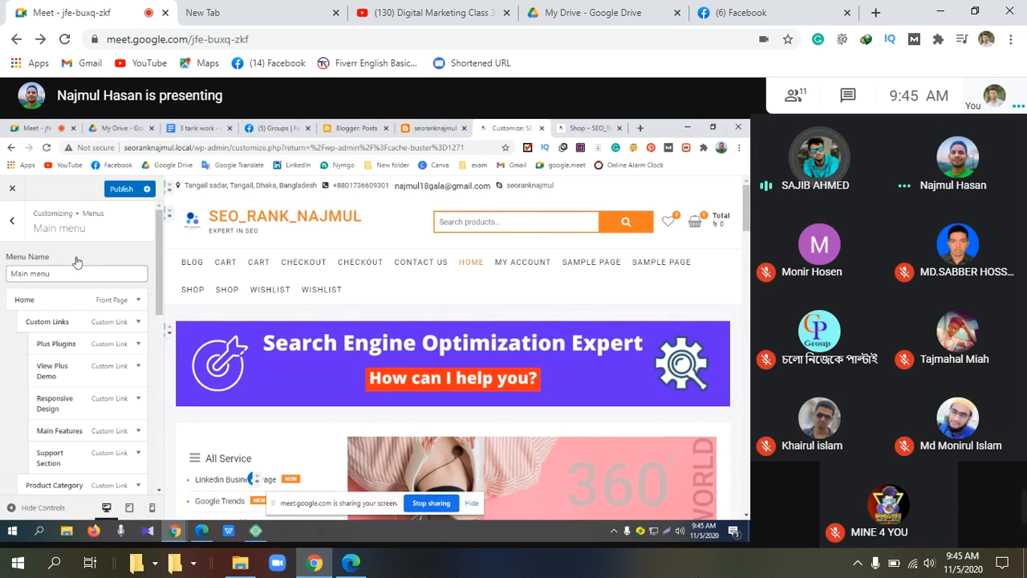
Step: Exit the Main menu panel and the Customizer, then open WordPress admin from Local
{"action": "left_click", "coordinate": [14, 220]}
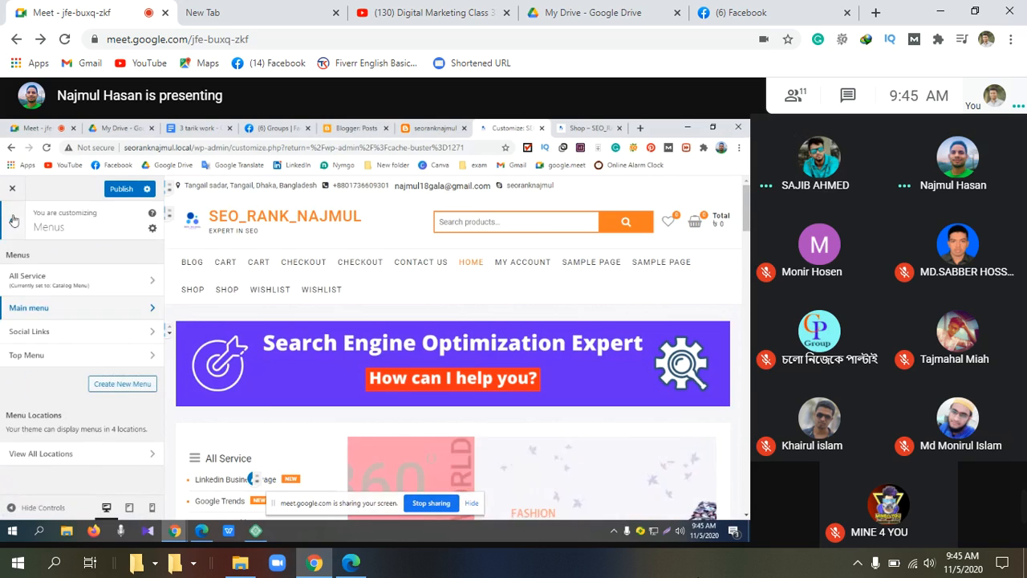
{"action": "left_click", "coordinate": [12, 148]}
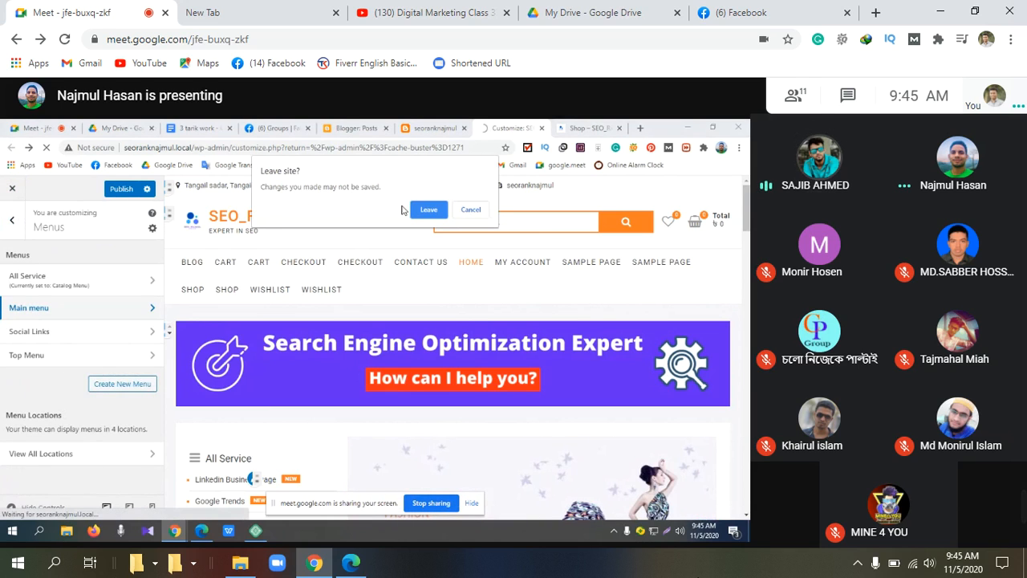
{"action": "left_click", "coordinate": [469, 210]}
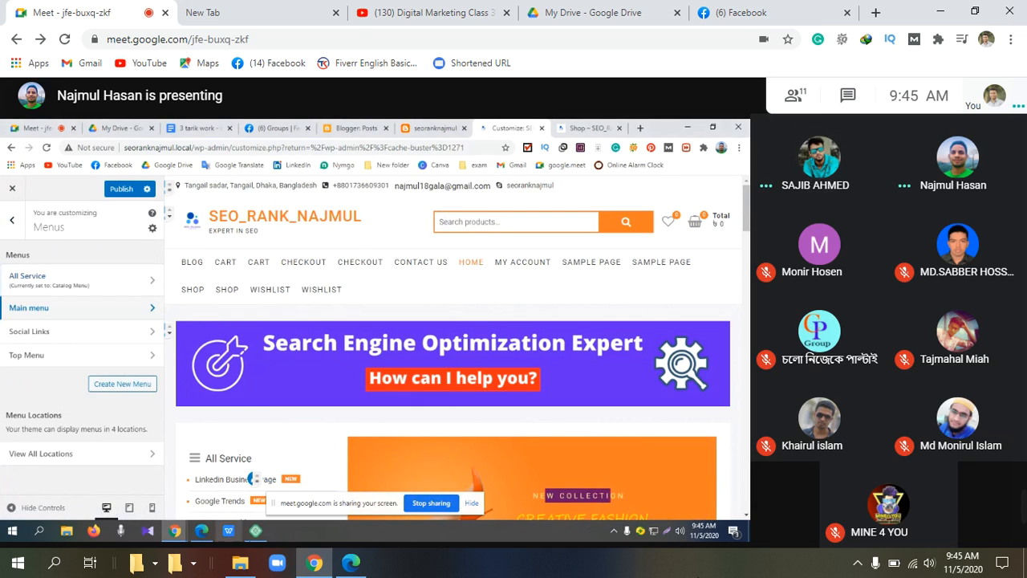
{"action": "mouse_move", "coordinate": [260, 533]}
{"action": "left_click", "coordinate": [257, 503]}
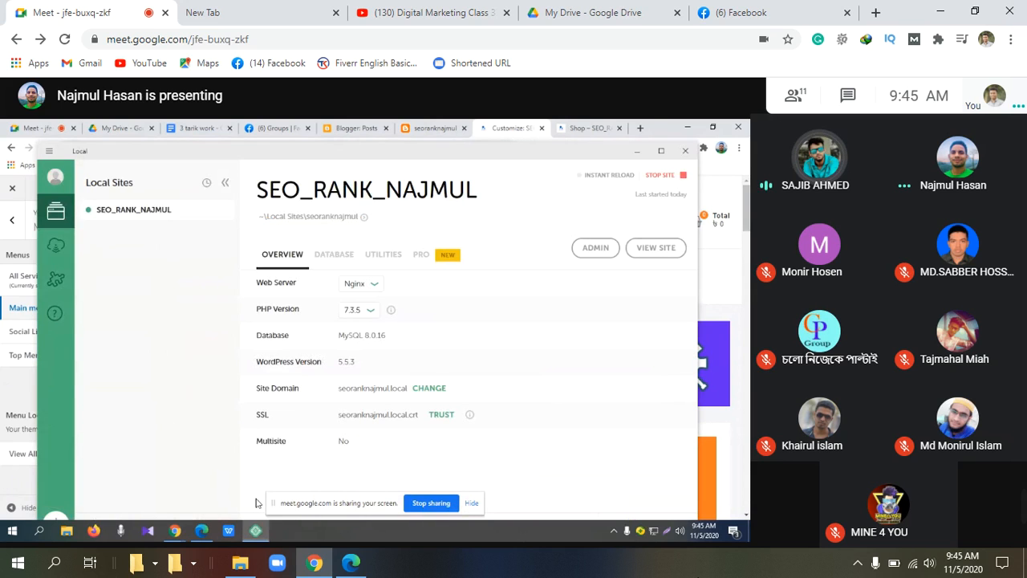
{"action": "left_click", "coordinate": [597, 248]}
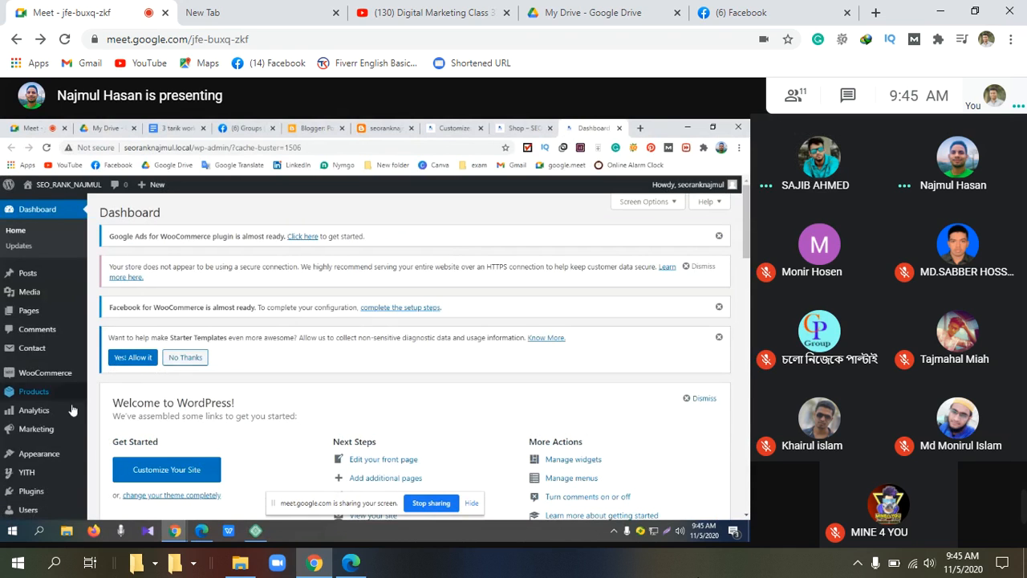
Step: Go to Appearance > Themes to list the five installed themes
{"action": "mouse_move", "coordinate": [32, 457]}
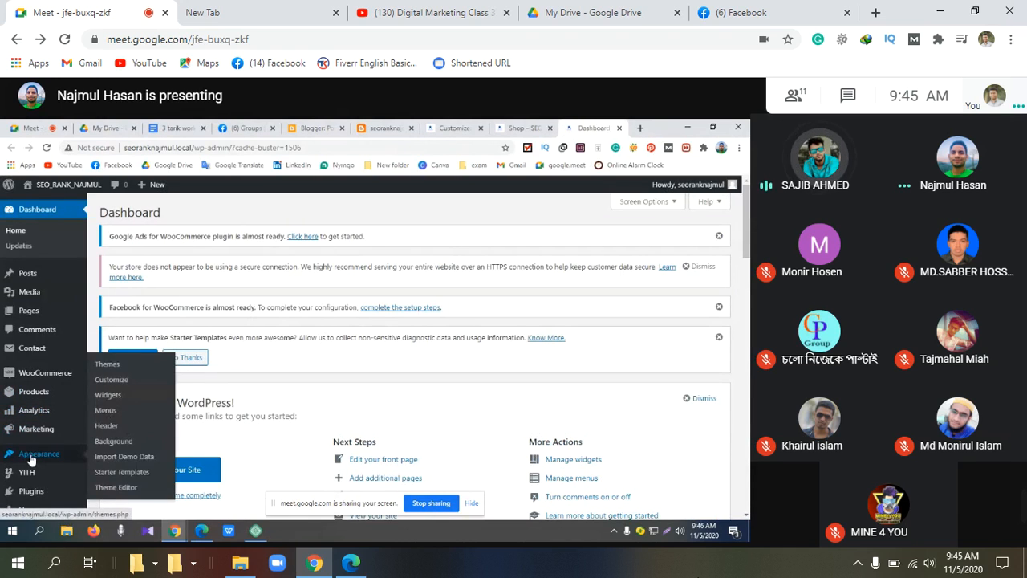
{"action": "left_click", "coordinate": [106, 366]}
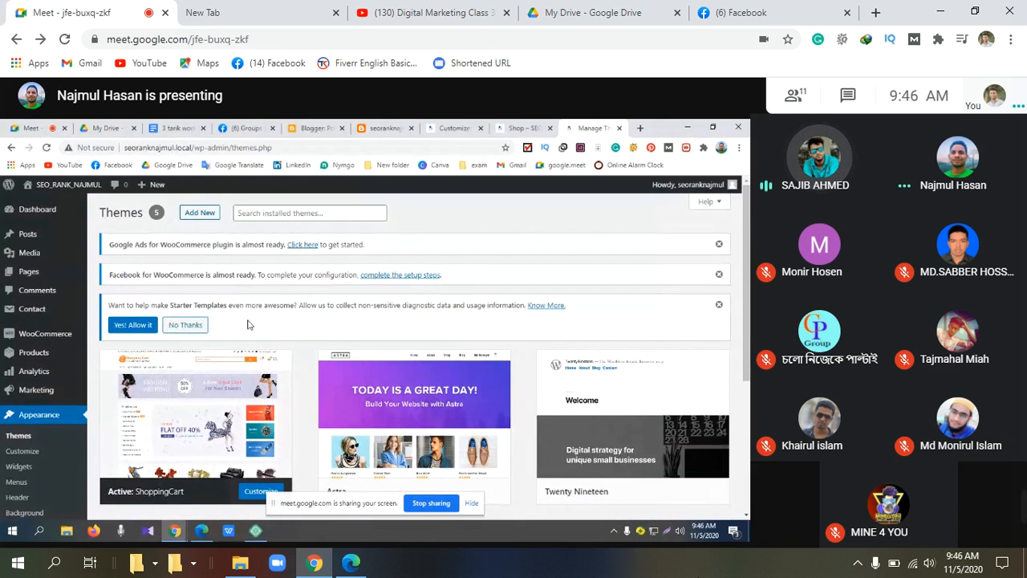
{"action": "mouse_move", "coordinate": [193, 416]}
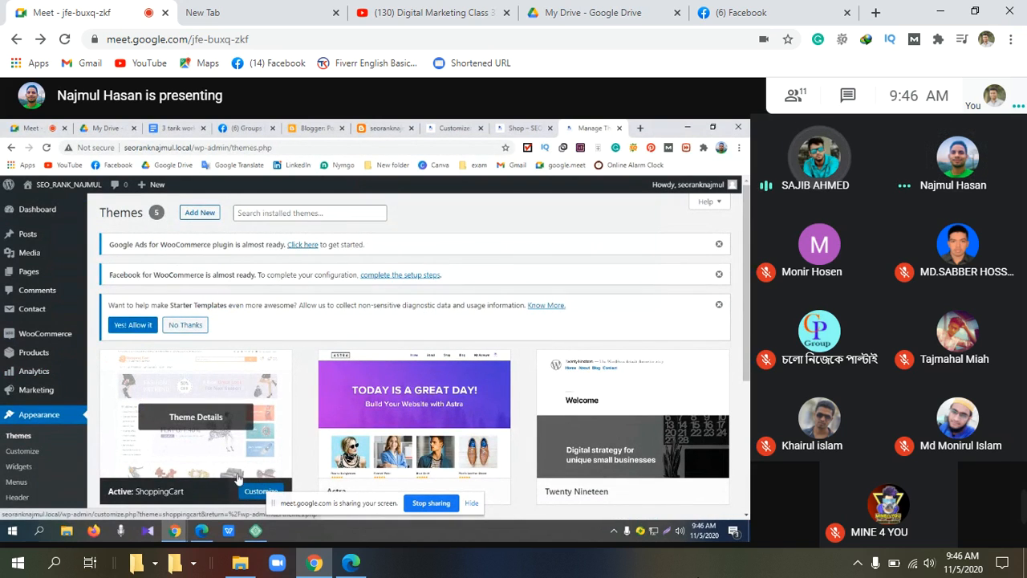
Step: Open the active ShoppingCart theme's details and scroll through its description
{"action": "left_click", "coordinate": [194, 418]}
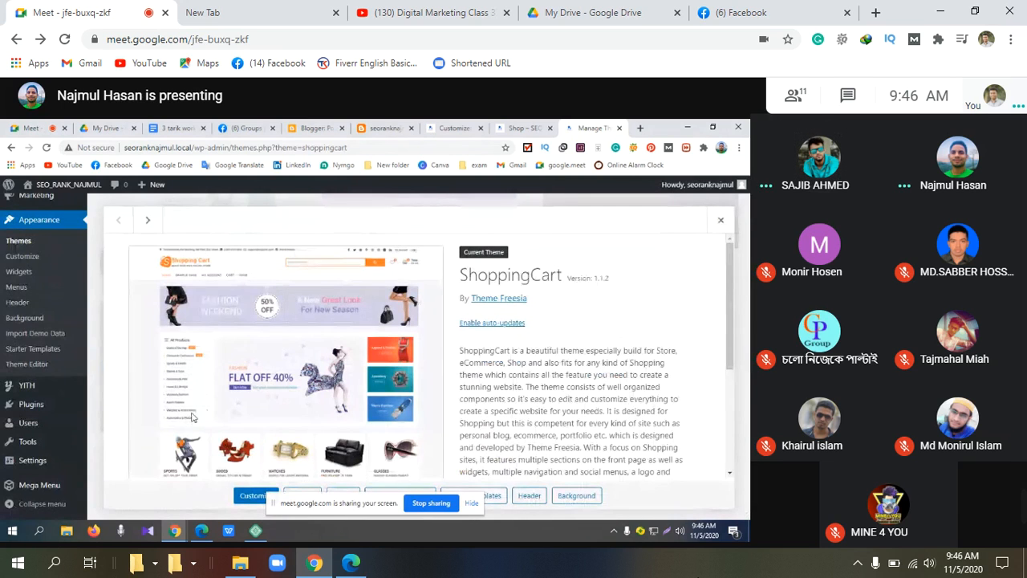
{"action": "scroll", "coordinate": [193, 377], "scroll_direction": "down", "scroll_amount": 2}
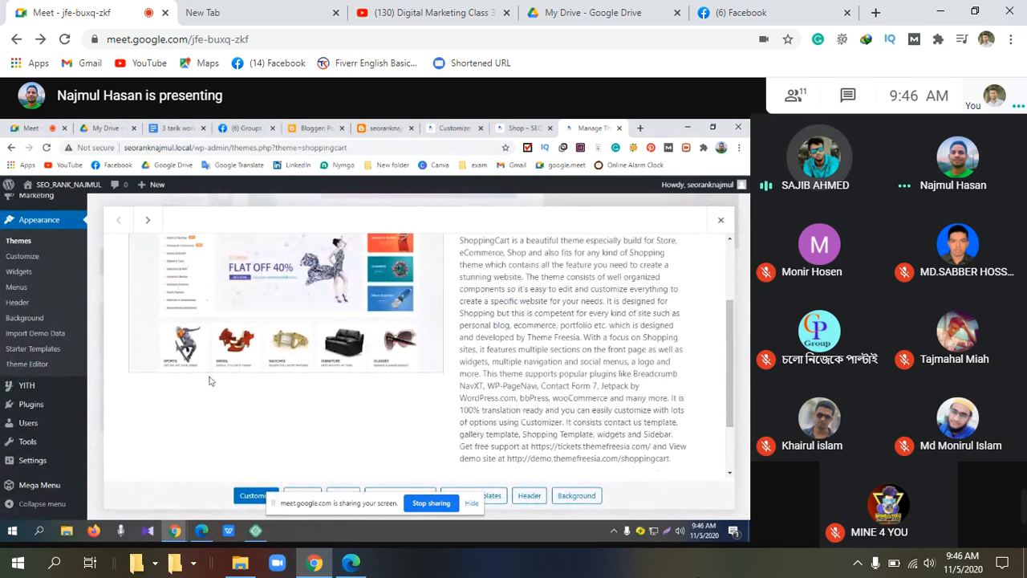
{"action": "scroll", "coordinate": [210, 382], "scroll_direction": "up", "scroll_amount": 2}
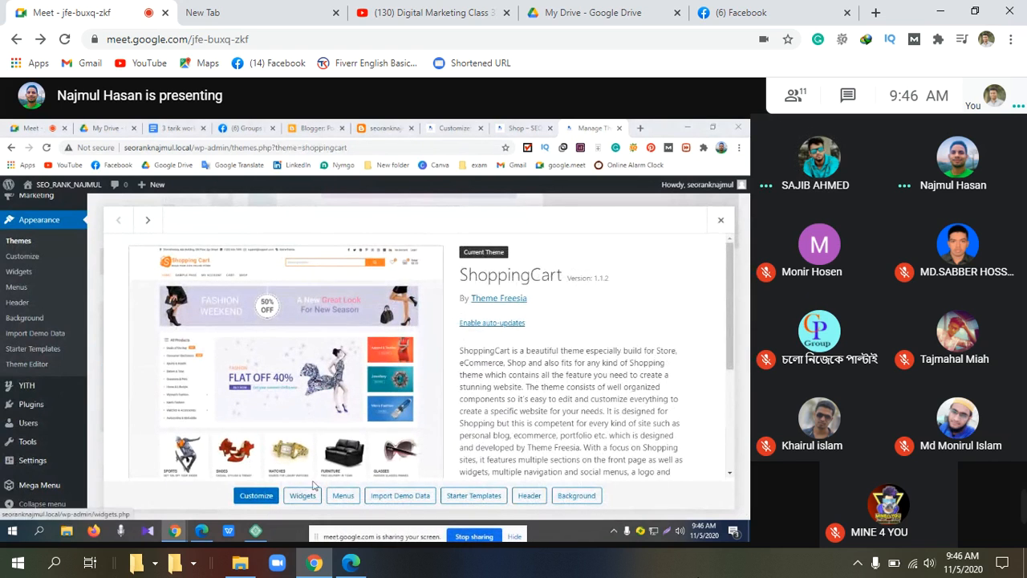
{"action": "scroll", "coordinate": [329, 399], "scroll_direction": "down", "scroll_amount": 5}
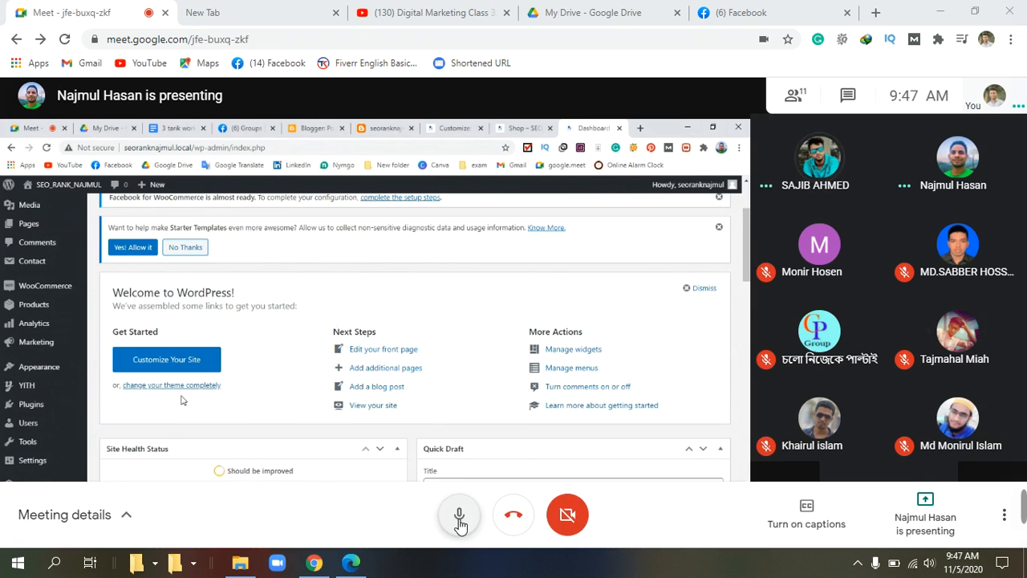
Step: Mute the microphone from the Google Meet toolbar
{"action": "left_click", "coordinate": [462, 513]}
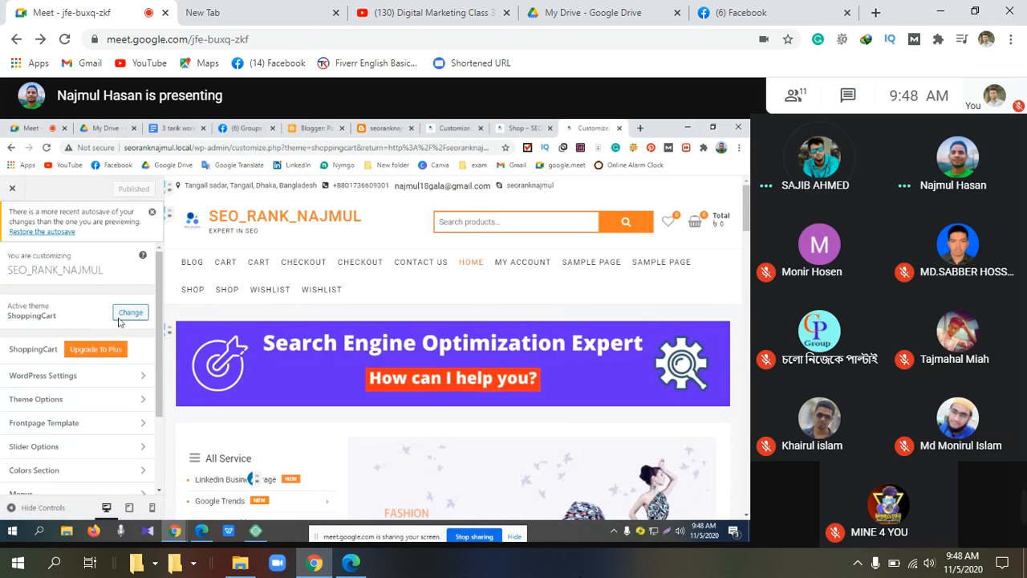
Step: Scroll through the front page preview, then return to Appearance > Themes
{"action": "scroll", "coordinate": [210, 334], "scroll_direction": "down", "scroll_amount": 2}
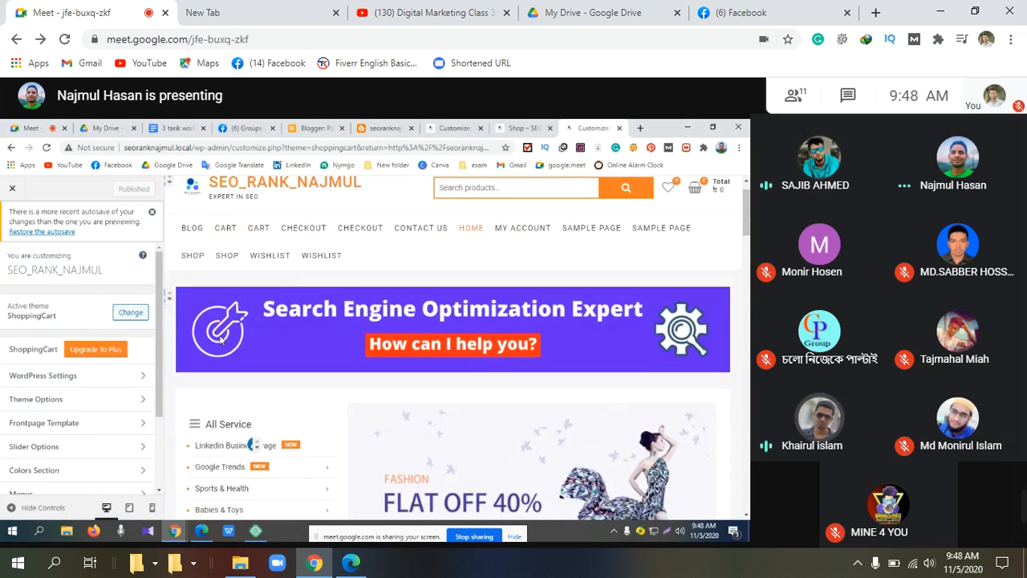
{"action": "scroll", "coordinate": [269, 325], "scroll_direction": "down", "scroll_amount": 6}
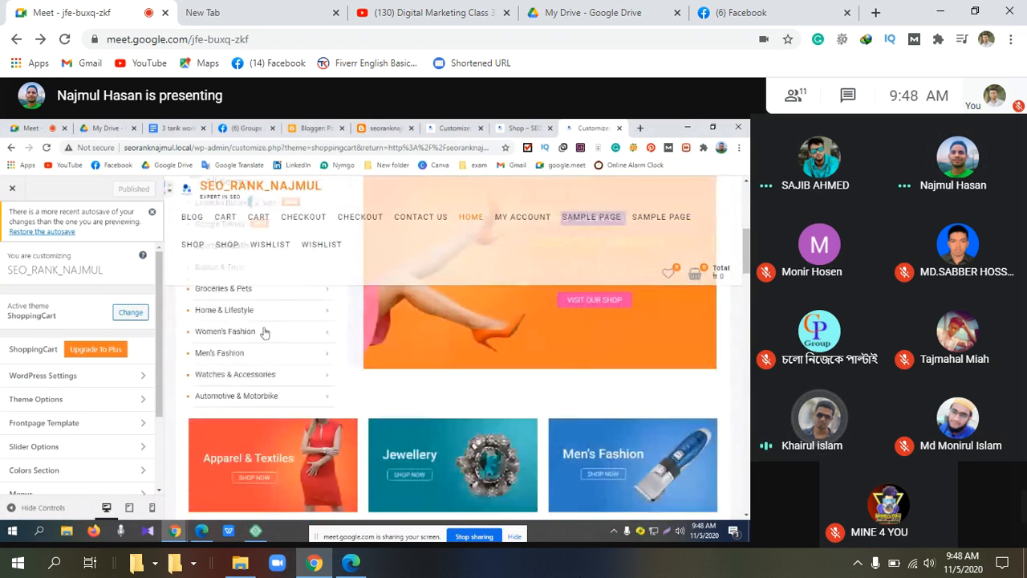
{"action": "scroll", "coordinate": [269, 331], "scroll_direction": "up", "scroll_amount": 8}
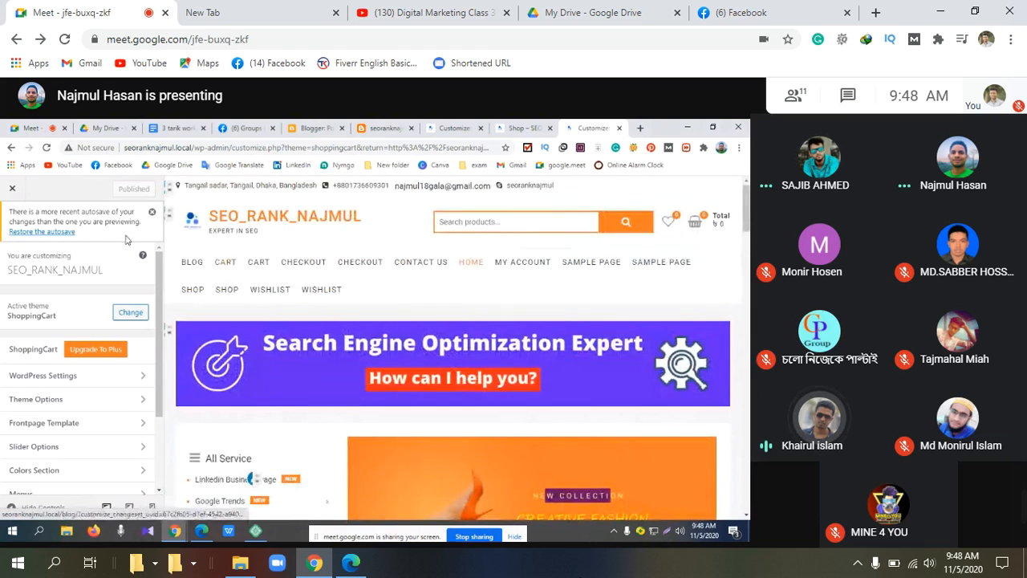
{"action": "left_click", "coordinate": [9, 148]}
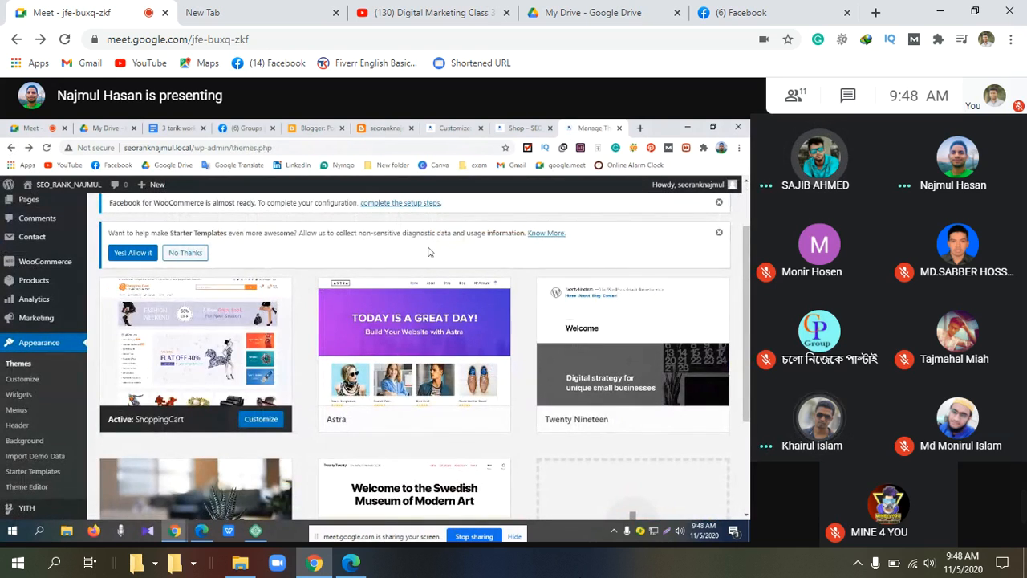
Step: Scroll the installed themes and open the ShoppingCart theme's details overlay
{"action": "scroll", "coordinate": [375, 282], "scroll_direction": "down", "scroll_amount": 2}
{"action": "scroll", "coordinate": [374, 282], "scroll_direction": "down", "scroll_amount": 1}
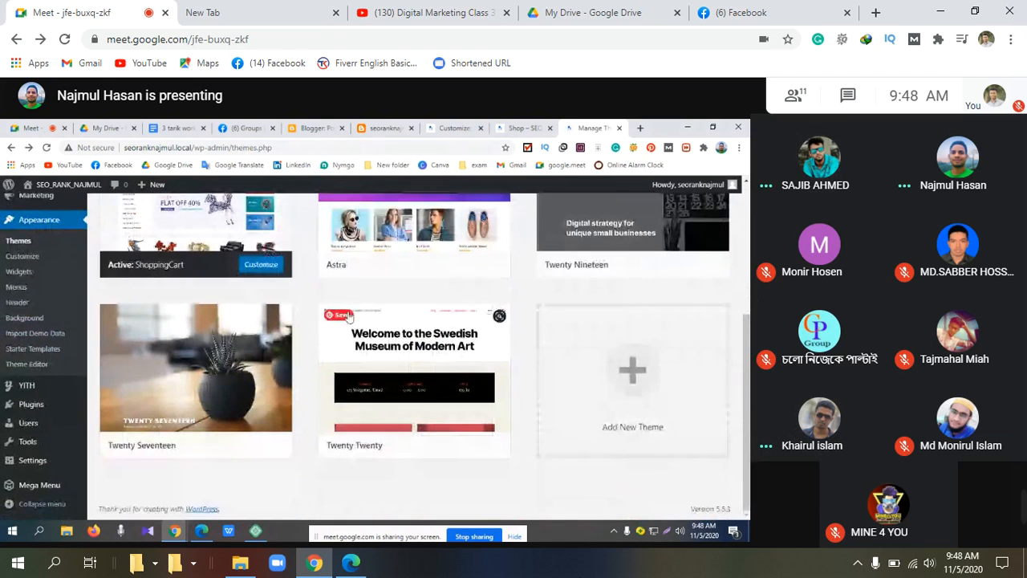
{"action": "scroll", "coordinate": [211, 451], "scroll_direction": "up", "scroll_amount": 3}
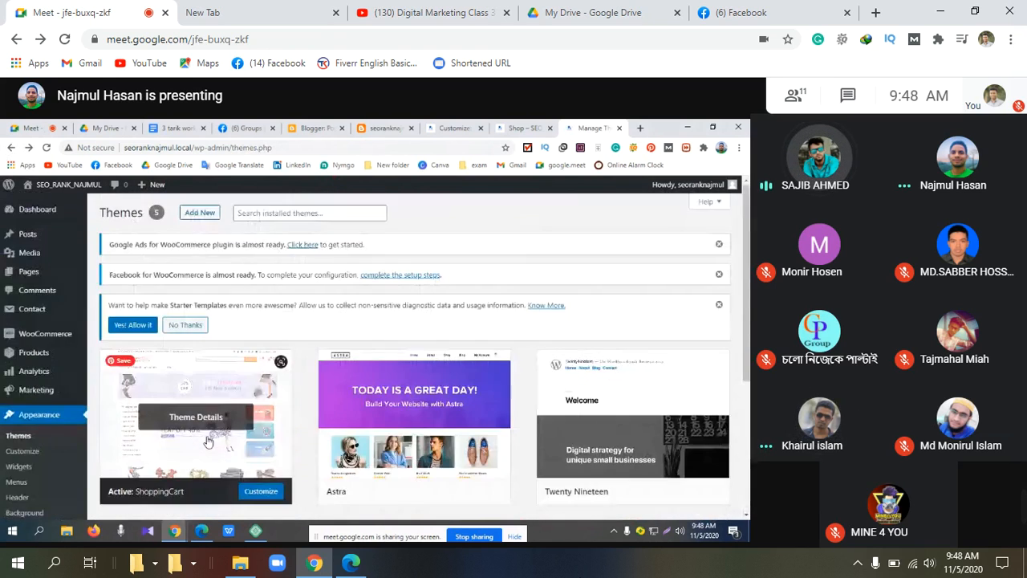
{"action": "scroll", "coordinate": [192, 329], "scroll_direction": "down", "scroll_amount": 1}
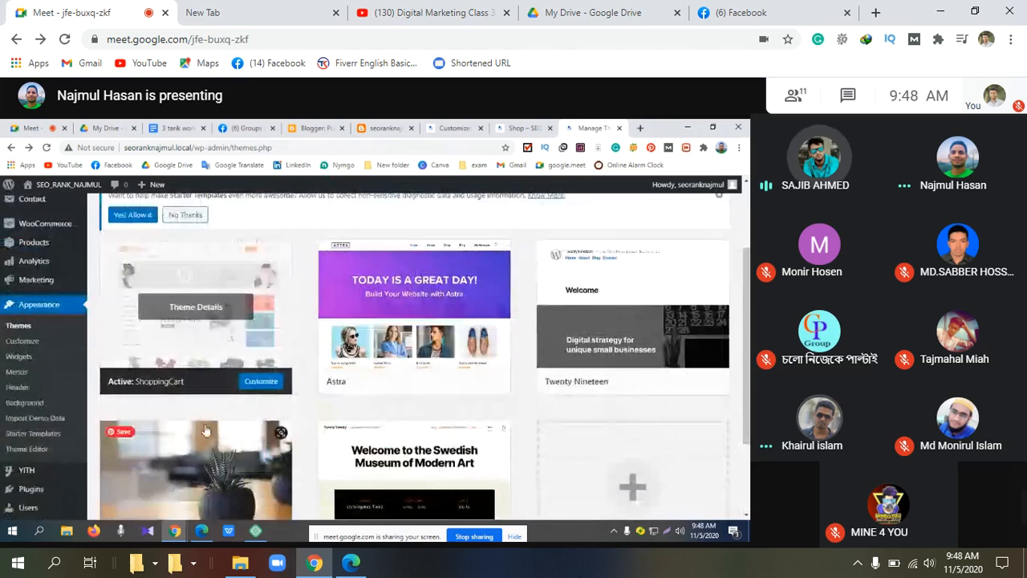
{"action": "left_click", "coordinate": [189, 310]}
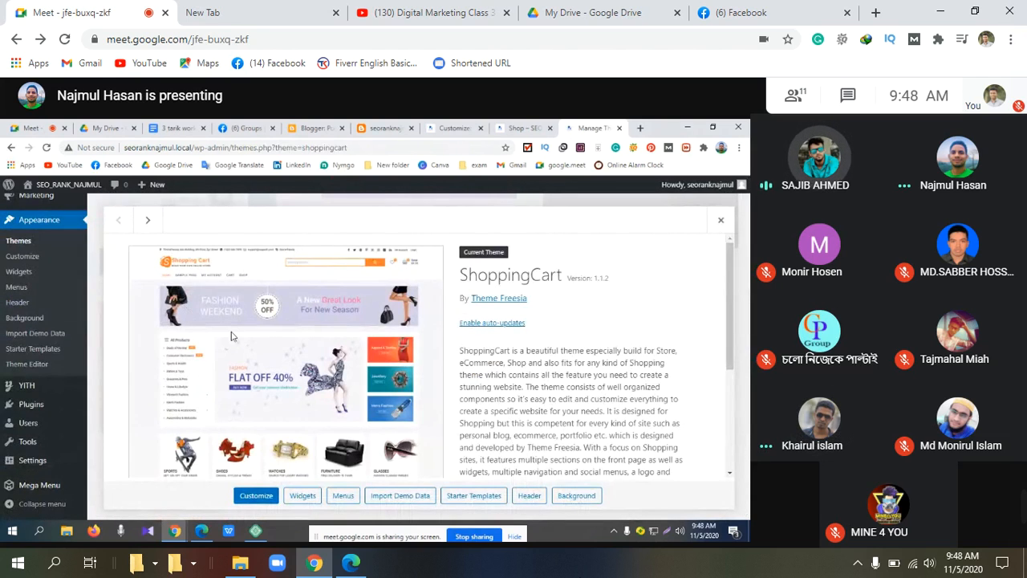
Step: Open the Theme Editor for ShoppingCart's style.css, past its 'Heads up!' warning
{"action": "scroll", "coordinate": [231, 336], "scroll_direction": "down", "scroll_amount": 4}
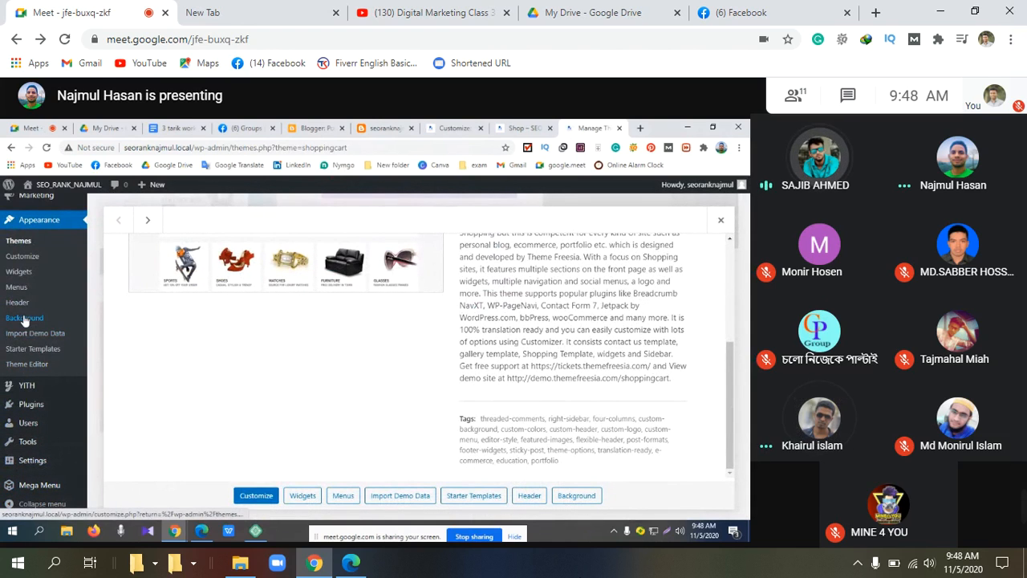
{"action": "left_click", "coordinate": [34, 367]}
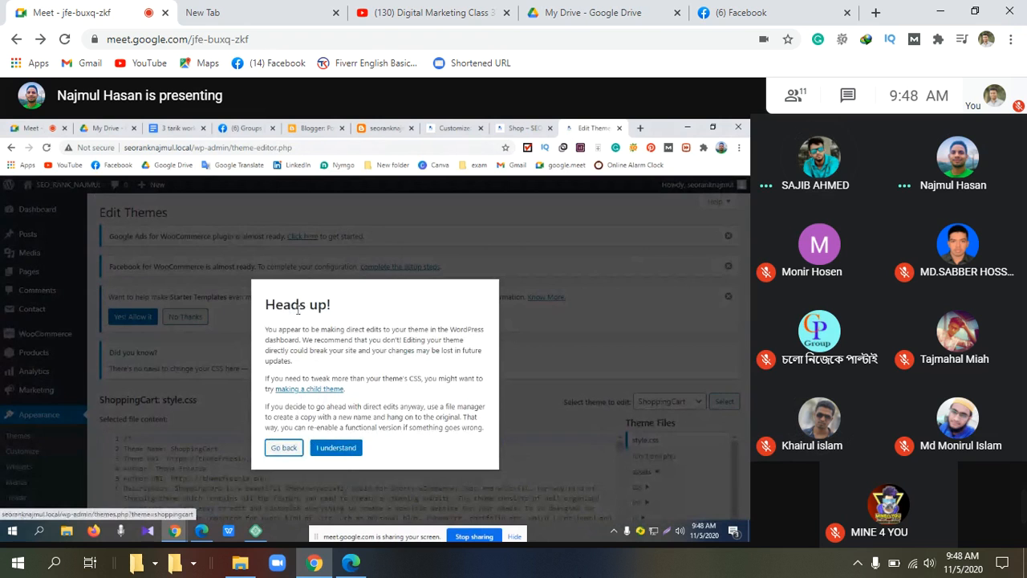
{"action": "left_click", "coordinate": [335, 447]}
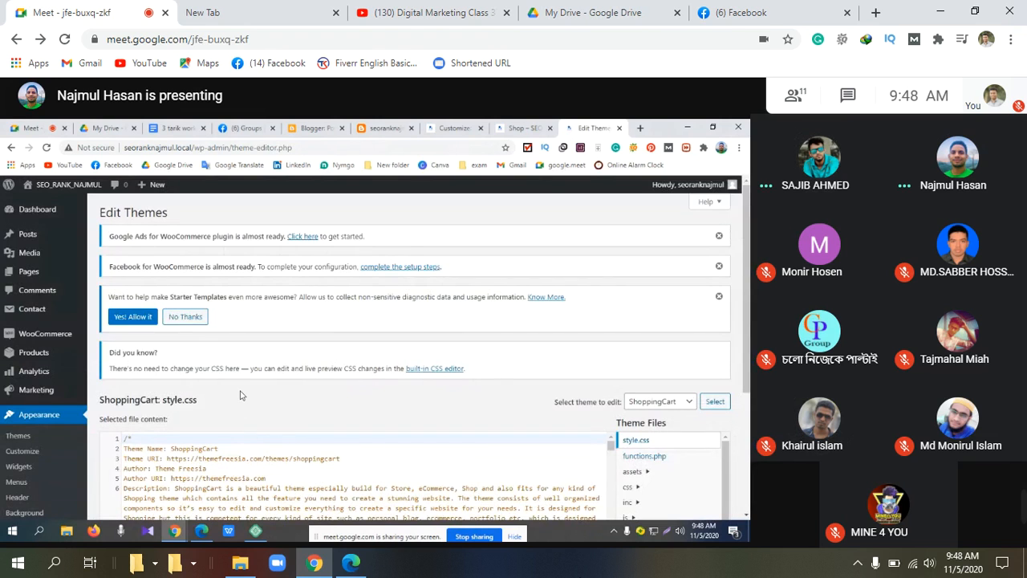
{"action": "scroll", "coordinate": [364, 379], "scroll_direction": "down", "scroll_amount": 2}
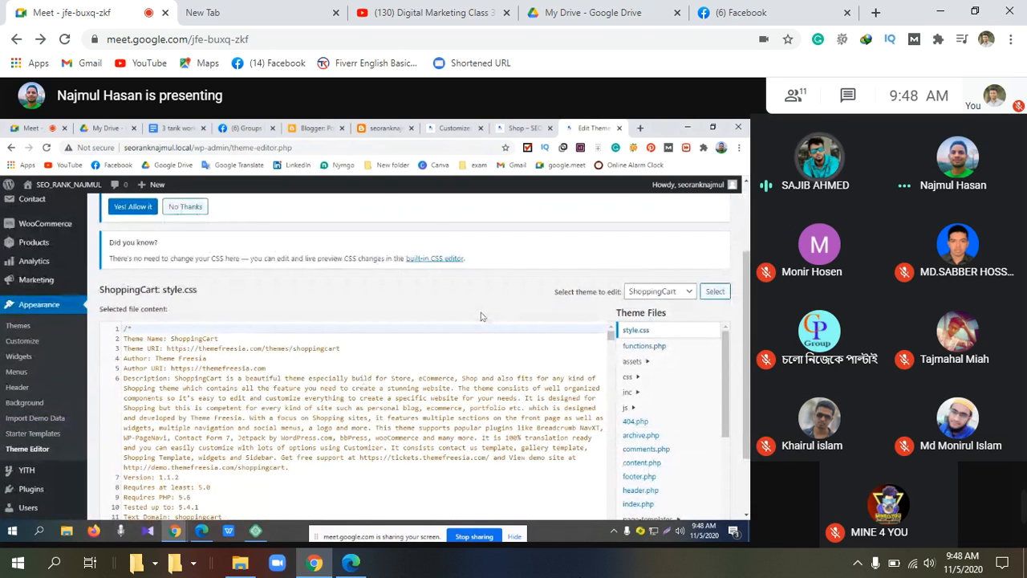
{"action": "left_click", "coordinate": [689, 294]}
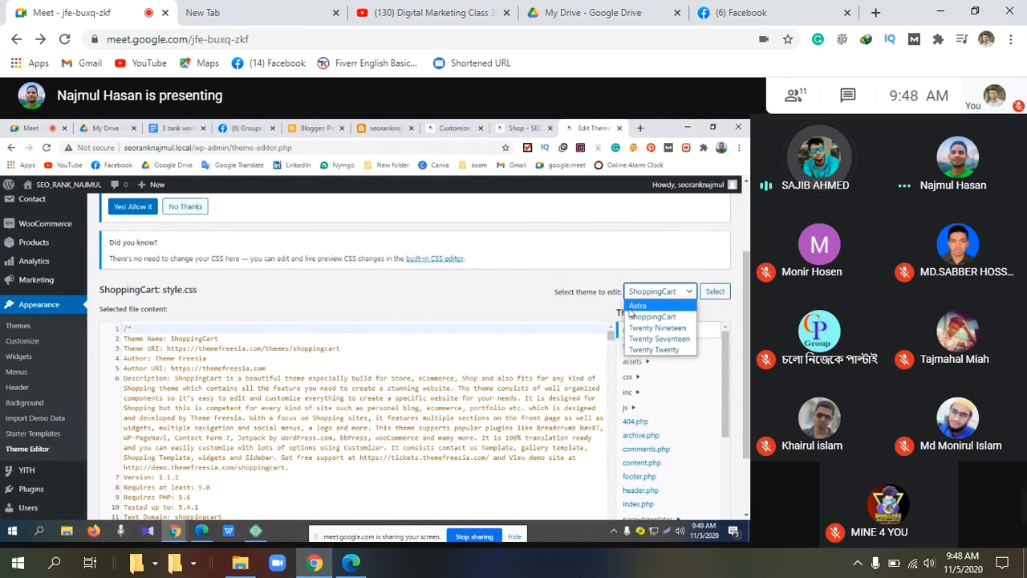
{"action": "scroll", "coordinate": [481, 315], "scroll_direction": "down", "scroll_amount": 1}
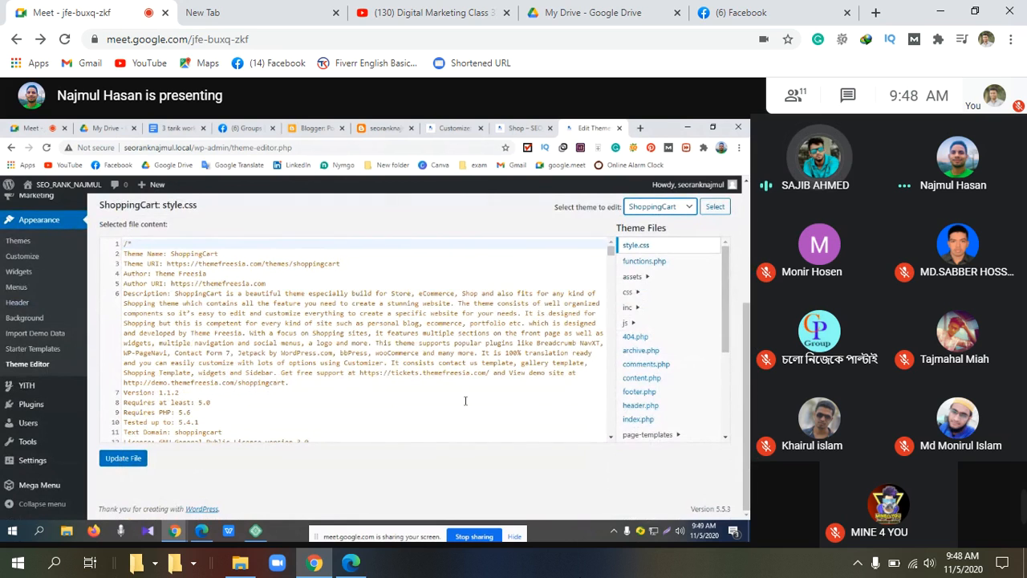
{"action": "scroll", "coordinate": [464, 400], "scroll_direction": "down", "scroll_amount": 6}
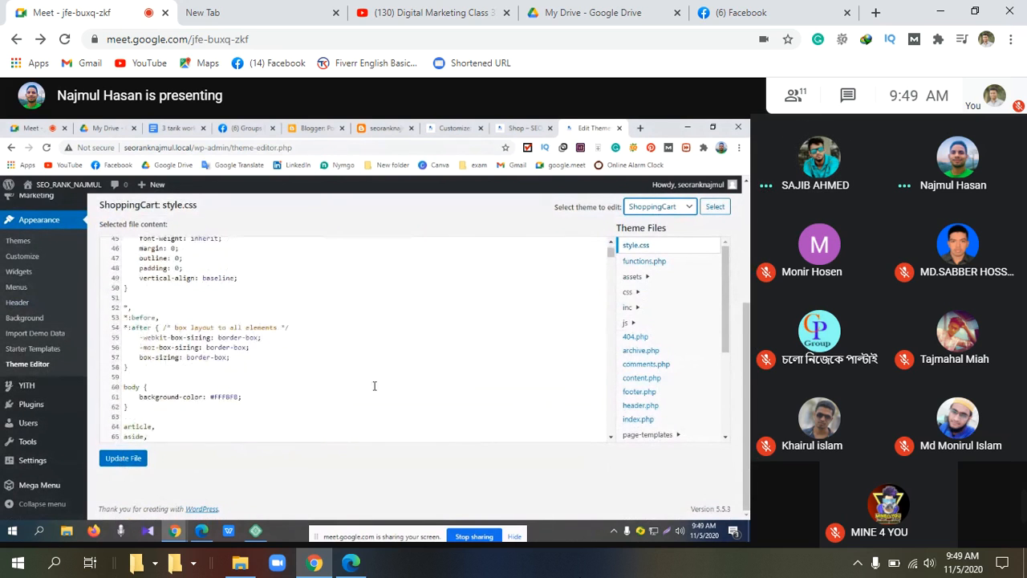
{"action": "scroll", "coordinate": [374, 386], "scroll_direction": "down", "scroll_amount": 3}
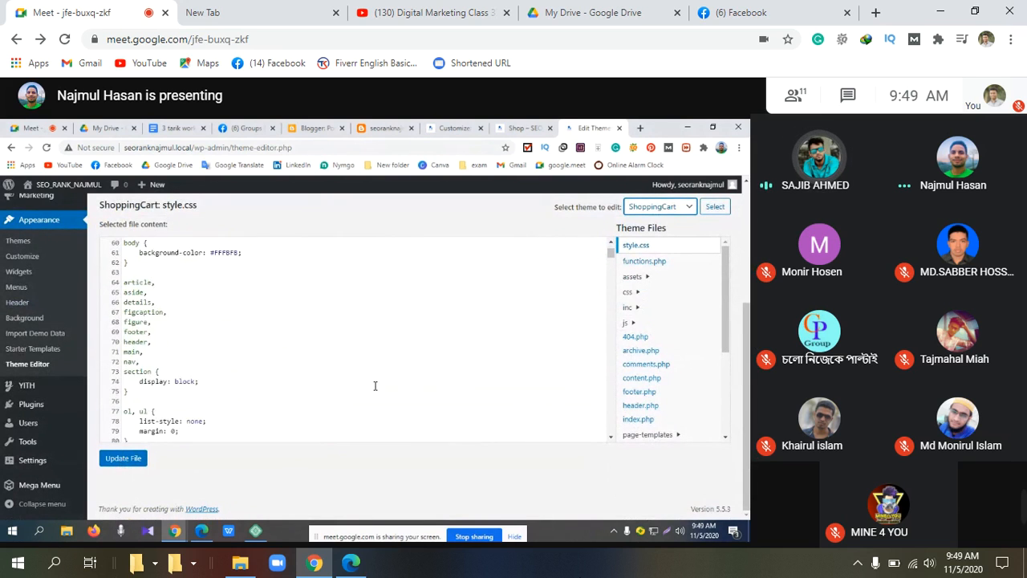
{"action": "scroll", "coordinate": [375, 386], "scroll_direction": "down", "scroll_amount": 3}
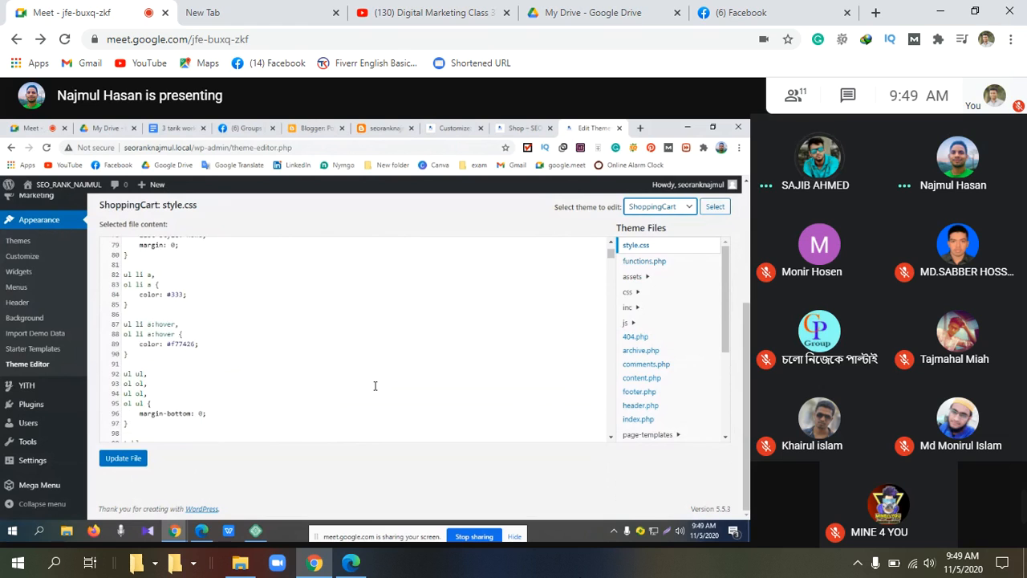
{"action": "scroll", "coordinate": [375, 386], "scroll_direction": "down", "scroll_amount": 5}
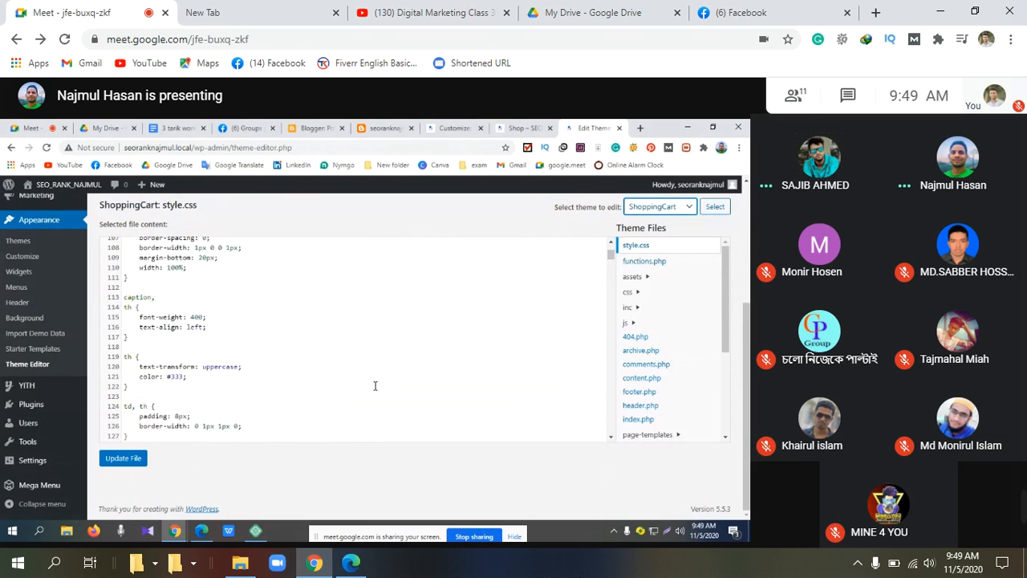
{"action": "scroll", "coordinate": [375, 386], "scroll_direction": "down", "scroll_amount": 5}
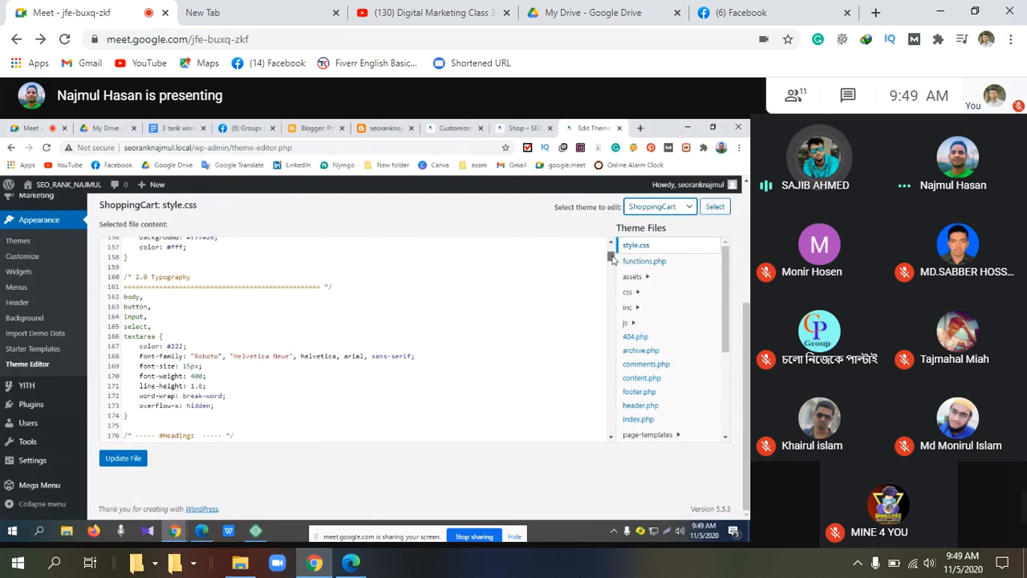
{"action": "mouse_move", "coordinate": [611, 257]}
{"action": "left_mouse_down"}
{"action": "mouse_move", "coordinate": [610, 273]}
{"action": "mouse_move", "coordinate": [608, 250]}
{"action": "left_mouse_up"}
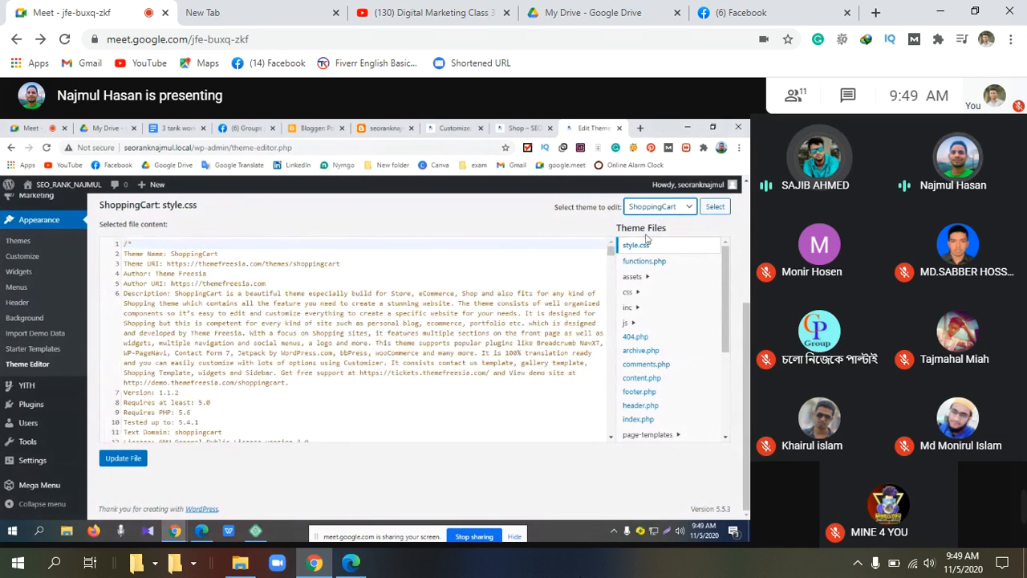
{"action": "left_click", "coordinate": [671, 209]}
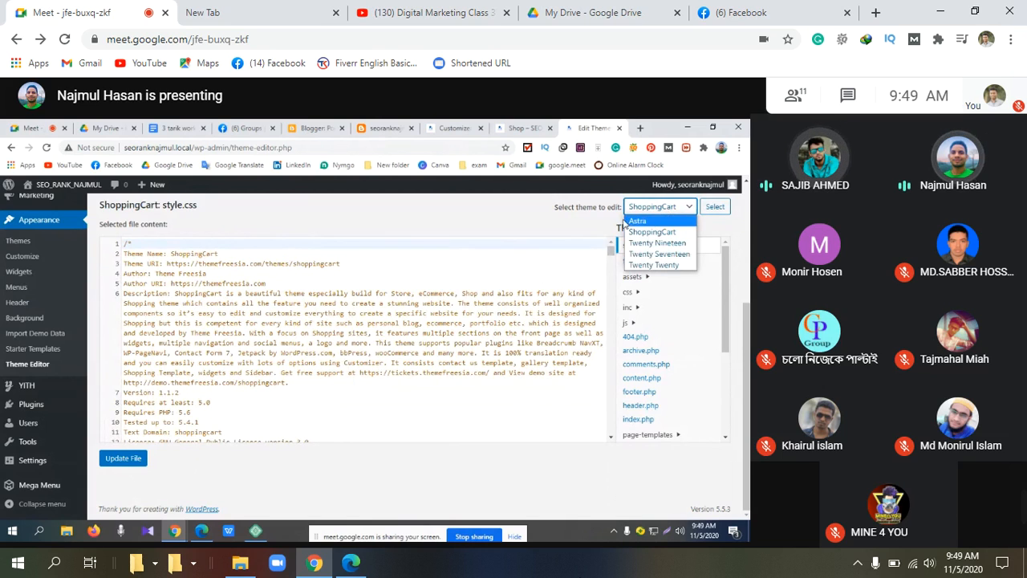
{"action": "left_click", "coordinate": [570, 233]}
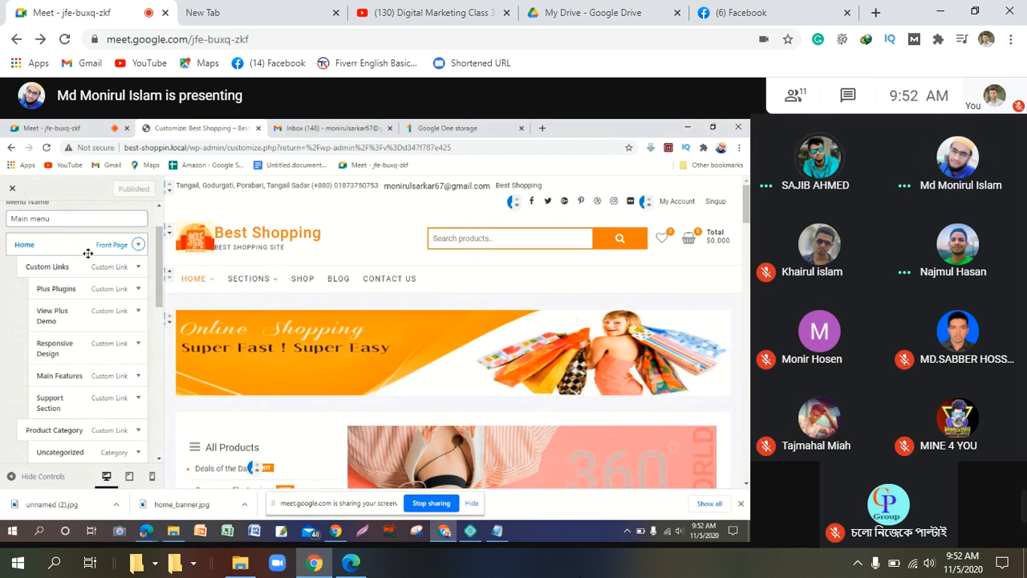
Step: Expand the Home item, then back out through the menu list to the Customizer's root panel
{"action": "left_click", "coordinate": [34, 245]}
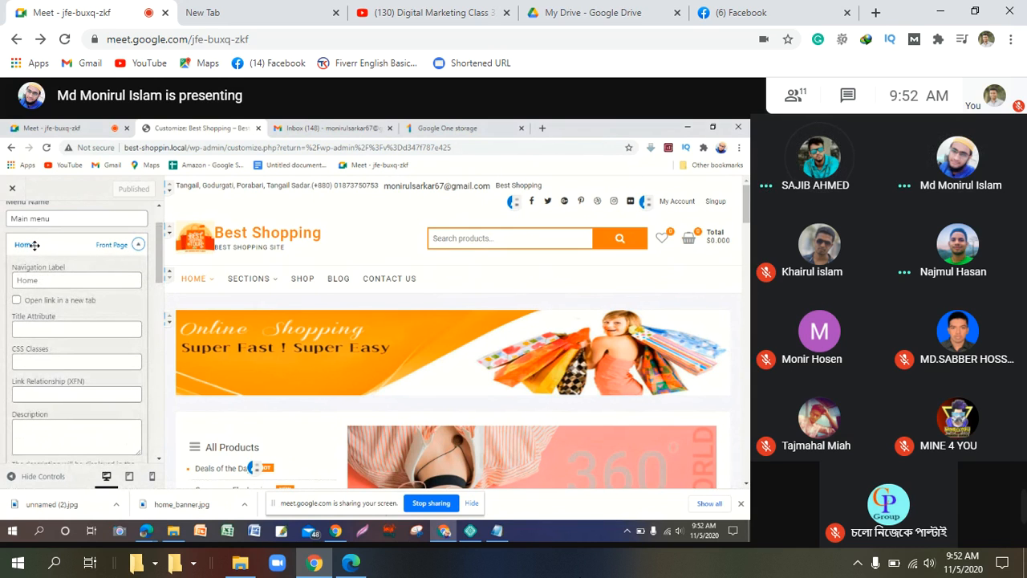
{"action": "scroll", "coordinate": [35, 244], "scroll_direction": "up", "scroll_amount": 1}
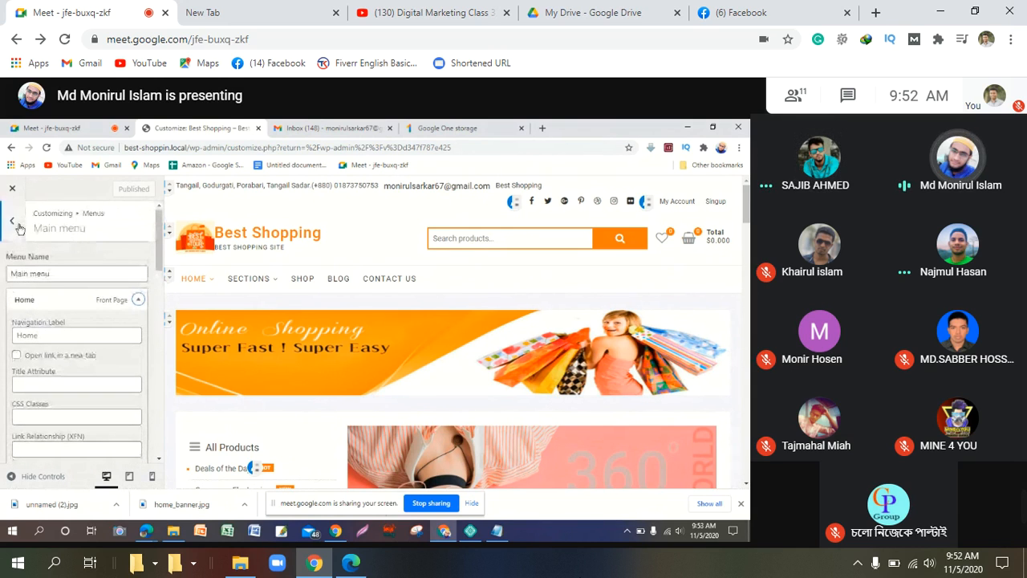
{"action": "left_click", "coordinate": [21, 227]}
{"action": "left_click", "coordinate": [20, 225]}
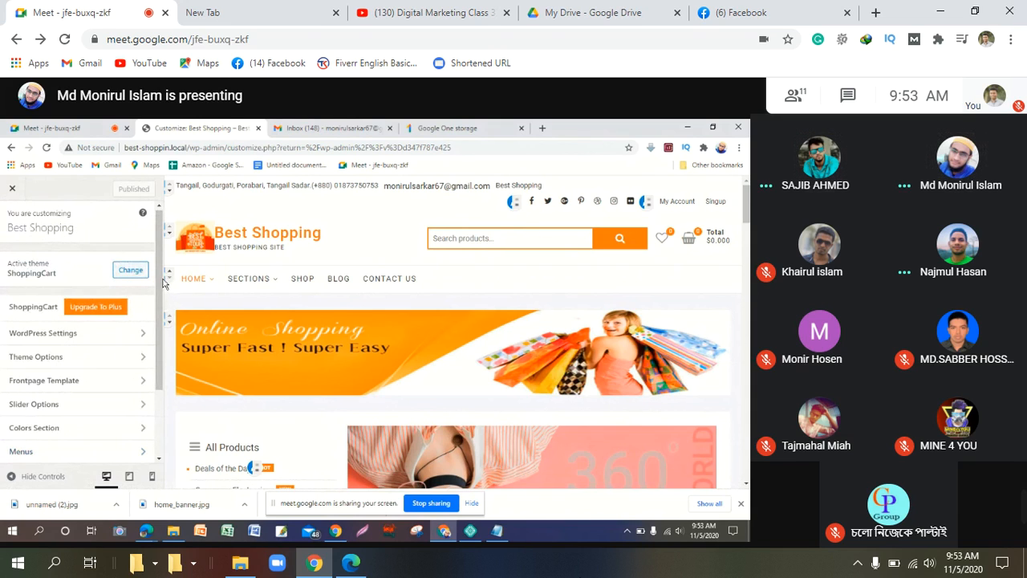
Step: Keep 'Main menu' assigned to the Main Menu location and reopen it for editing
{"action": "left_click", "coordinate": [167, 277]}
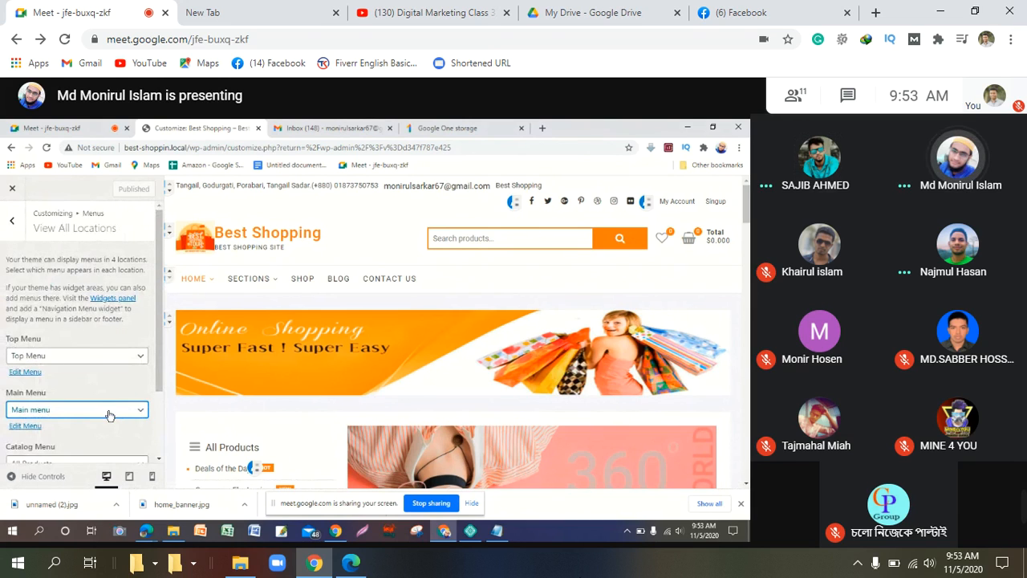
{"action": "left_click", "coordinate": [110, 412]}
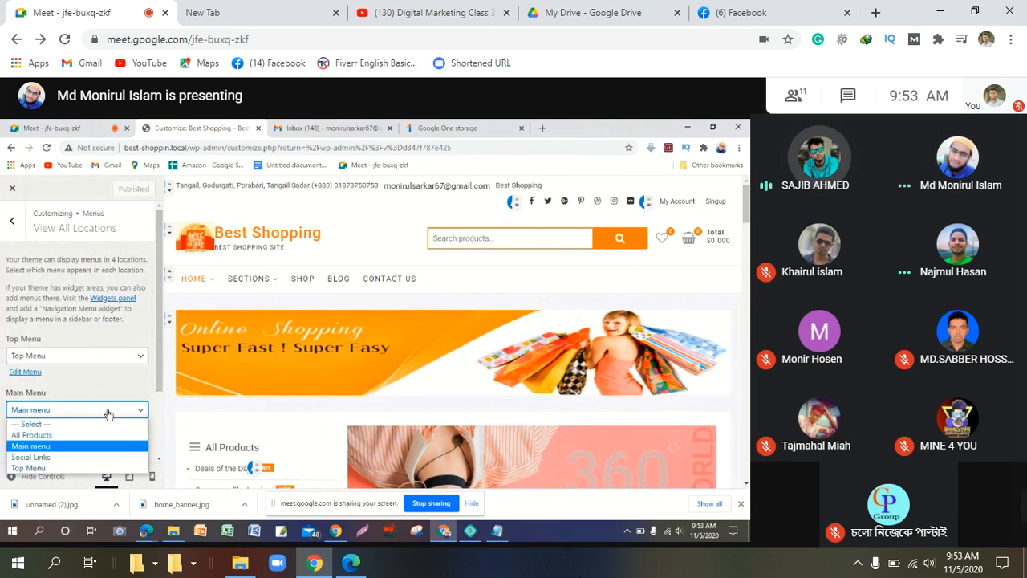
{"action": "left_click", "coordinate": [123, 364]}
{"action": "left_click", "coordinate": [35, 427]}
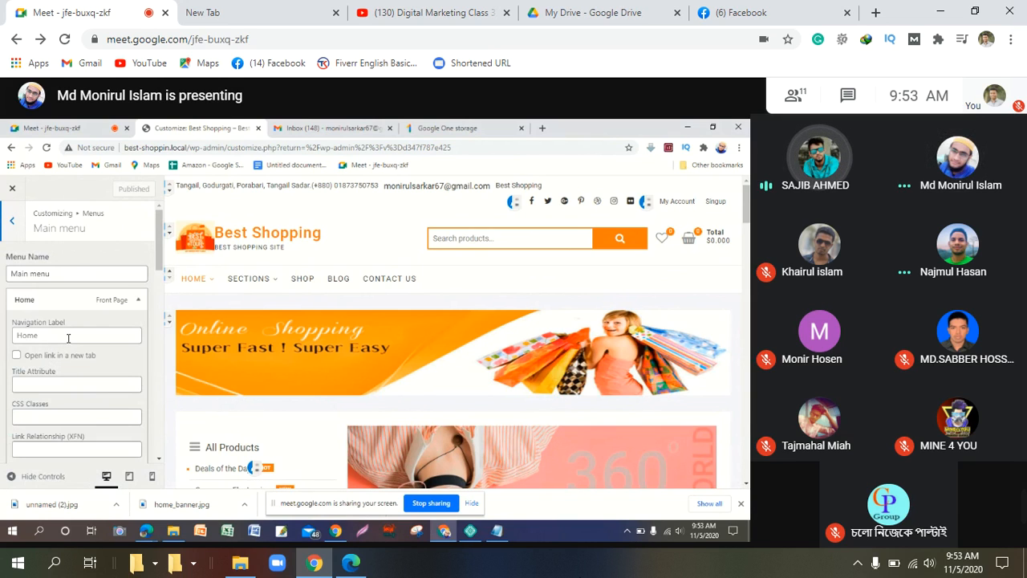
Step: Collapse the Home item and expand the Custom Links item in the Main menu
{"action": "left_click", "coordinate": [137, 302]}
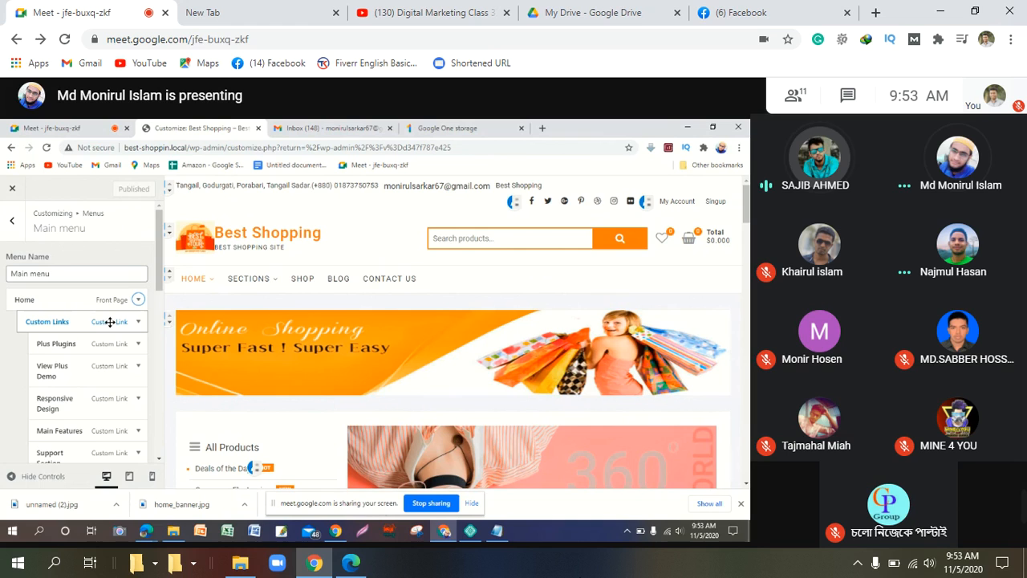
{"action": "left_click", "coordinate": [49, 322]}
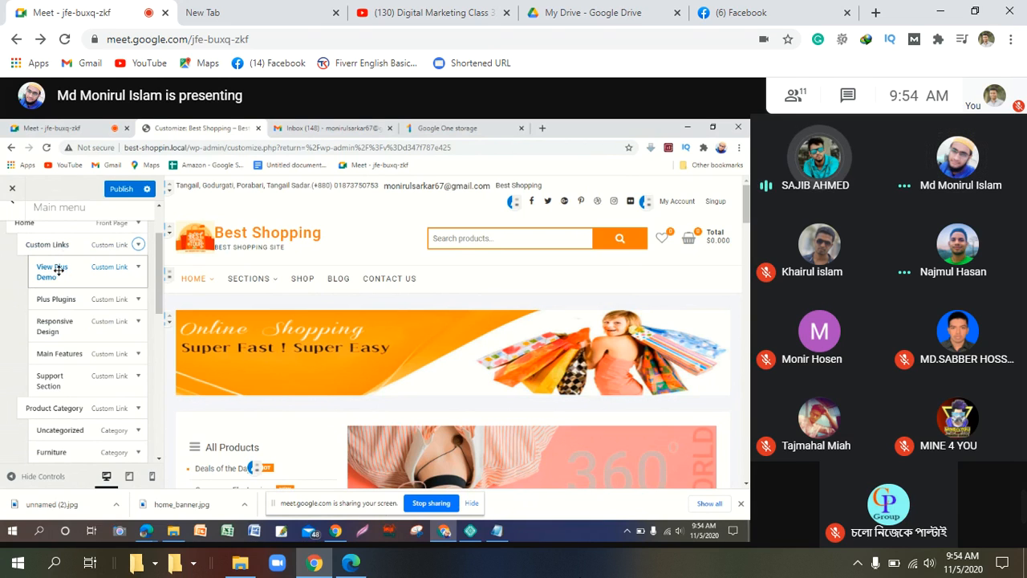
Step: Nudge View Plus Demo down within Custom Links, then drag Furniture up to just above Custom Links
{"action": "mouse_move", "coordinate": [58, 271]}
{"action": "left_mouse_down"}
{"action": "mouse_move", "coordinate": [58, 310]}
{"action": "mouse_move", "coordinate": [40, 311]}
{"action": "mouse_move", "coordinate": [6, 297]}
{"action": "mouse_move", "coordinate": [3, 273]}
{"action": "mouse_move", "coordinate": [45, 274]}
{"action": "mouse_move", "coordinate": [49, 287]}
{"action": "left_mouse_up"}
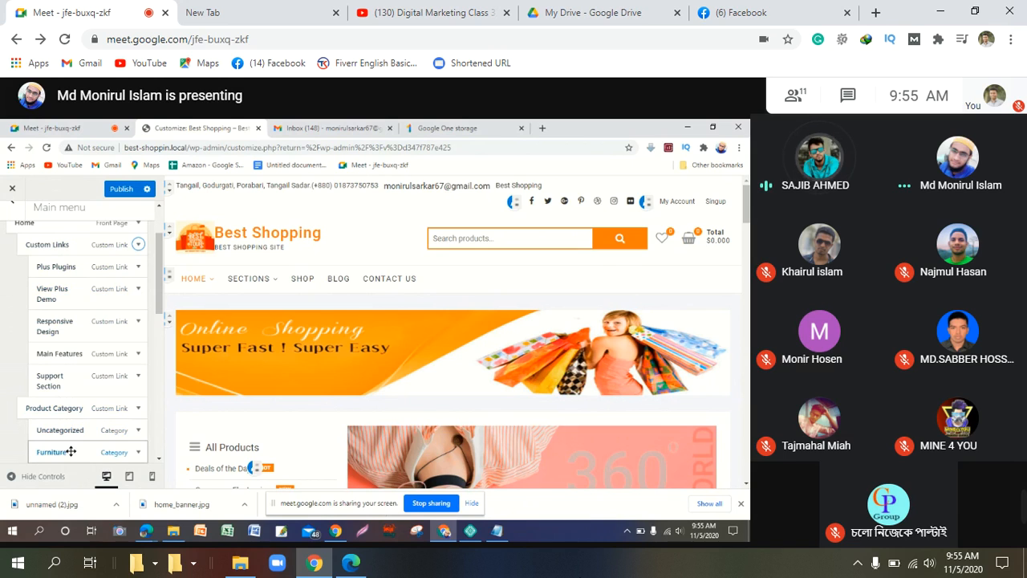
{"action": "left_click_drag", "start_coordinate": [71, 452], "coordinate": [68, 248]}
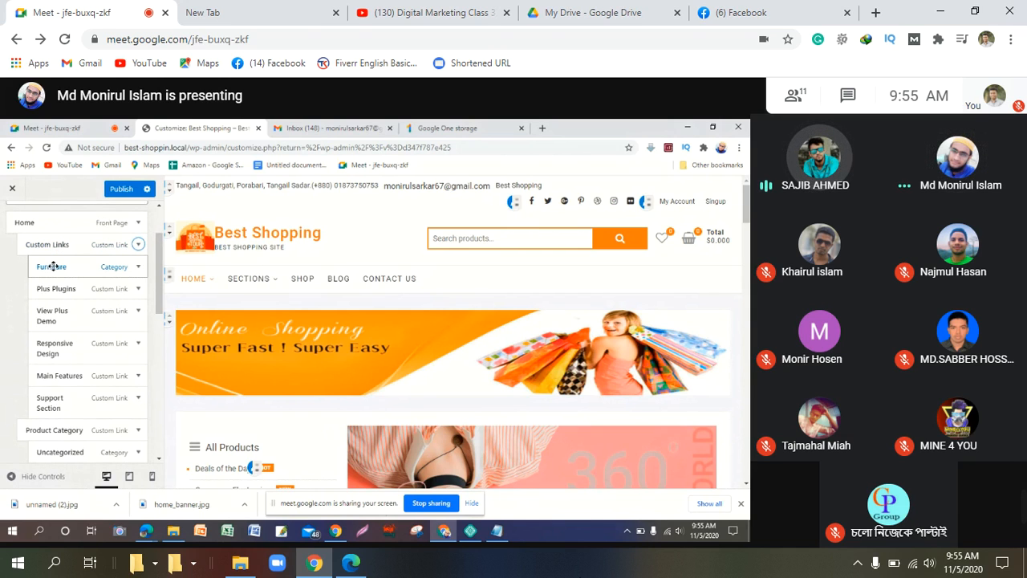
{"action": "left_click_drag", "start_coordinate": [54, 267], "coordinate": [44, 255]}
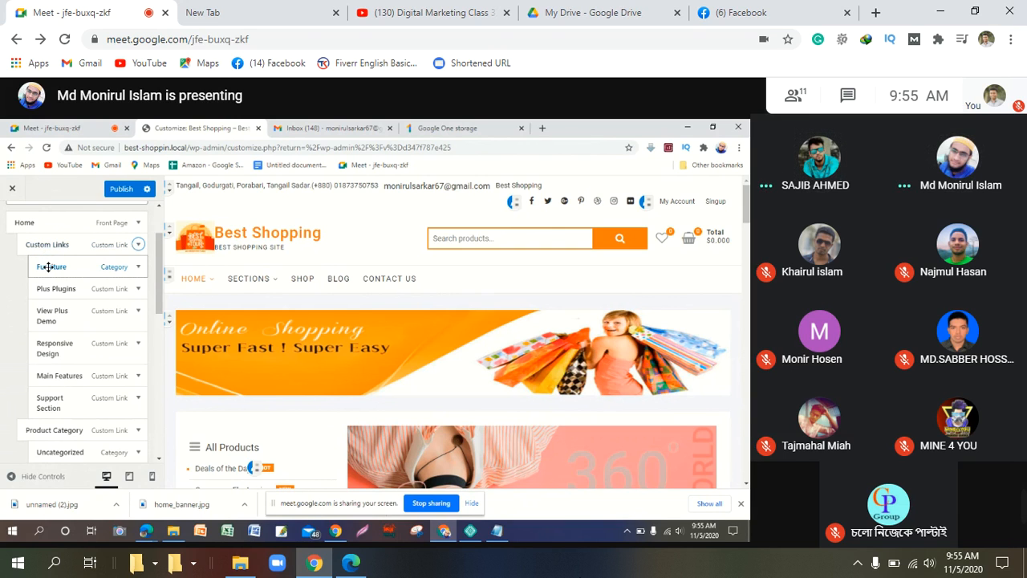
{"action": "left_click_drag", "start_coordinate": [48, 266], "coordinate": [38, 246]}
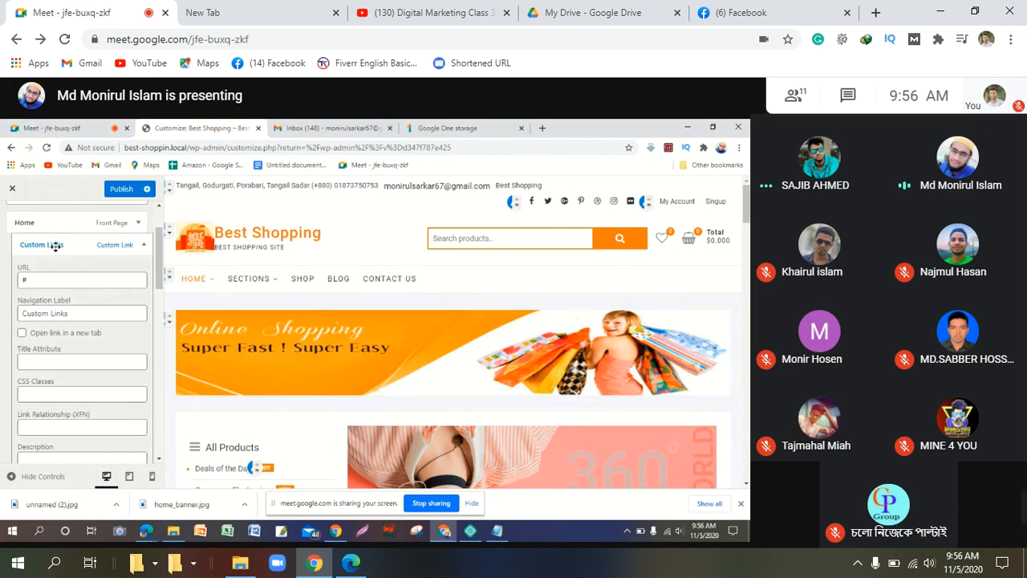
{"action": "left_click_drag", "start_coordinate": [56, 247], "coordinate": [56, 246]}
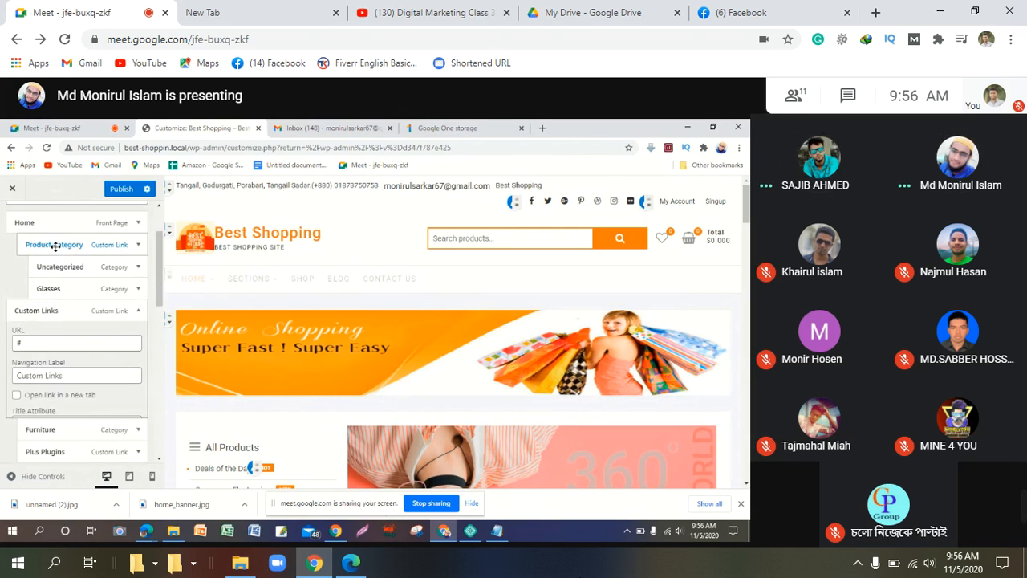
{"action": "scroll", "coordinate": [78, 282], "scroll_direction": "up", "scroll_amount": 1}
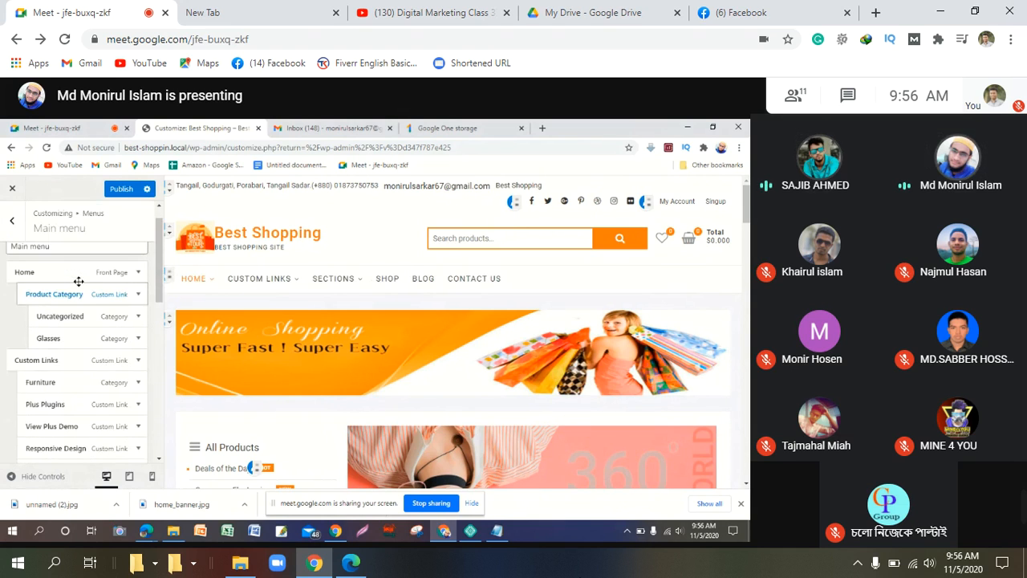
{"action": "scroll", "coordinate": [78, 282], "scroll_direction": "up", "scroll_amount": 1}
{"action": "scroll", "coordinate": [77, 296], "scroll_direction": "down", "scroll_amount": 2}
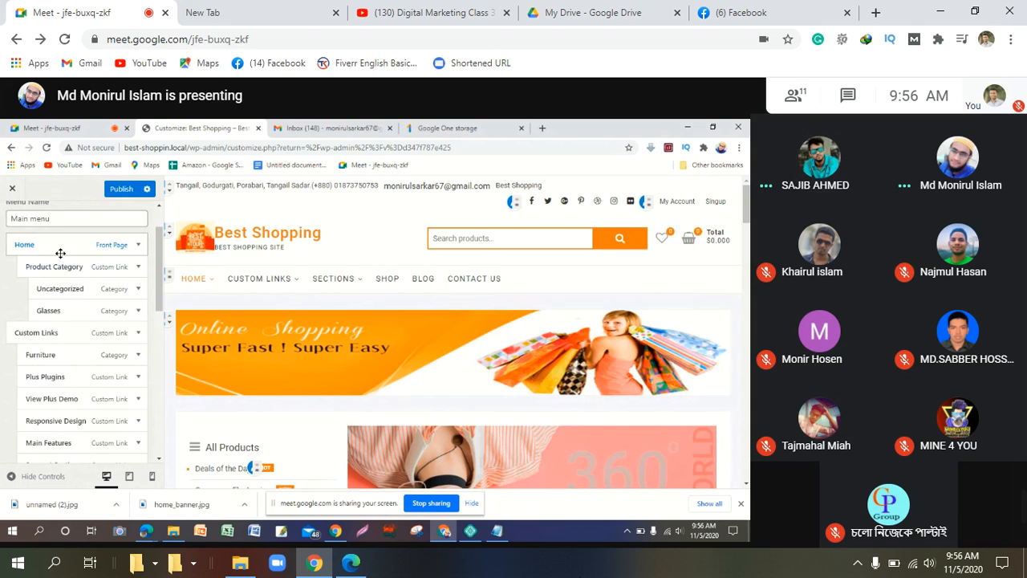
{"action": "scroll", "coordinate": [52, 282], "scroll_direction": "up", "scroll_amount": 1}
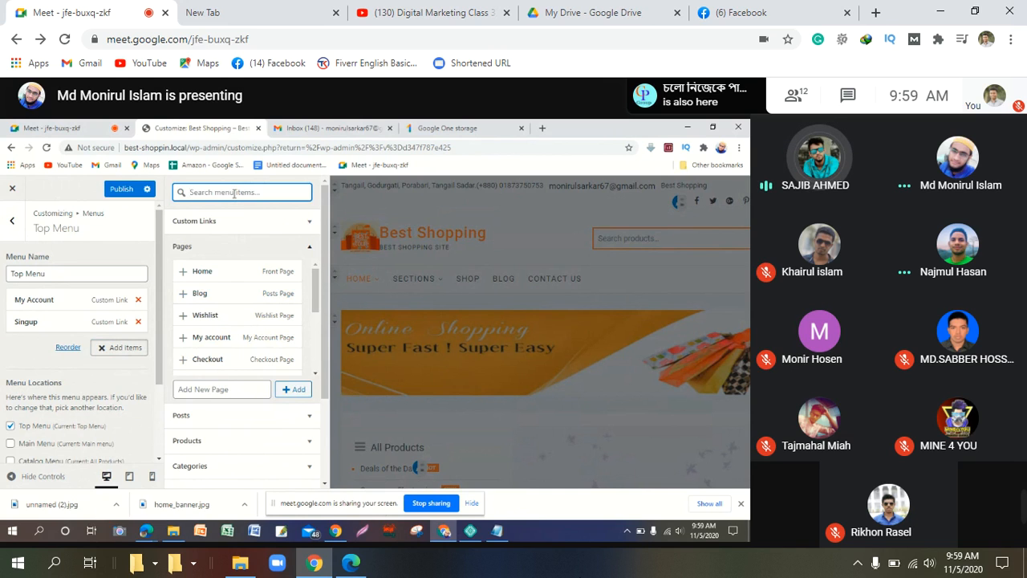
Step: Create a new page named 'Monir' and add it to the Top Menu, which adds it twice
{"action": "scroll", "coordinate": [238, 267], "scroll_direction": "down", "scroll_amount": 1}
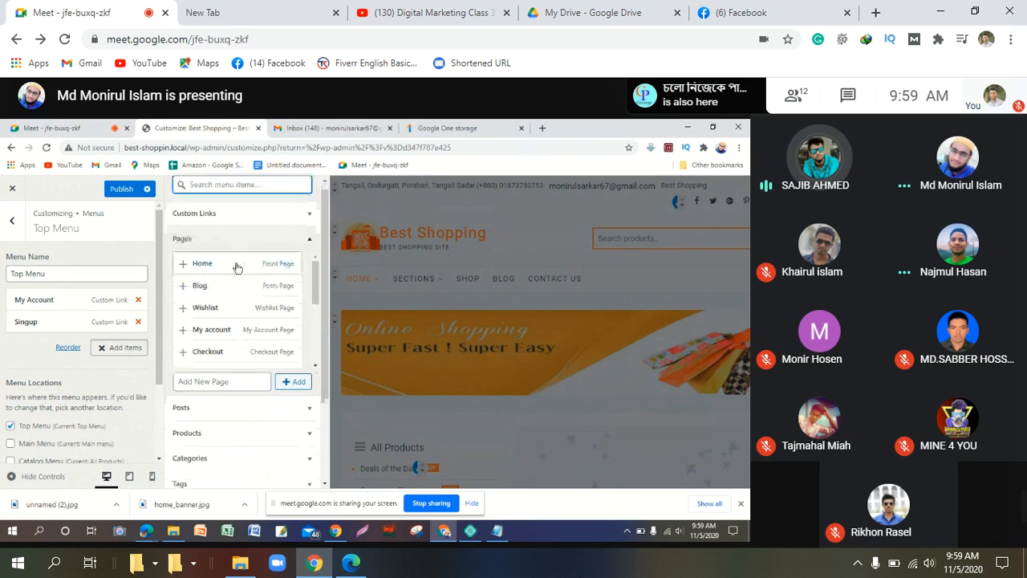
{"action": "scroll", "coordinate": [238, 267], "scroll_direction": "down", "scroll_amount": 3}
{"action": "scroll", "coordinate": [238, 267], "scroll_direction": "up", "scroll_amount": 3}
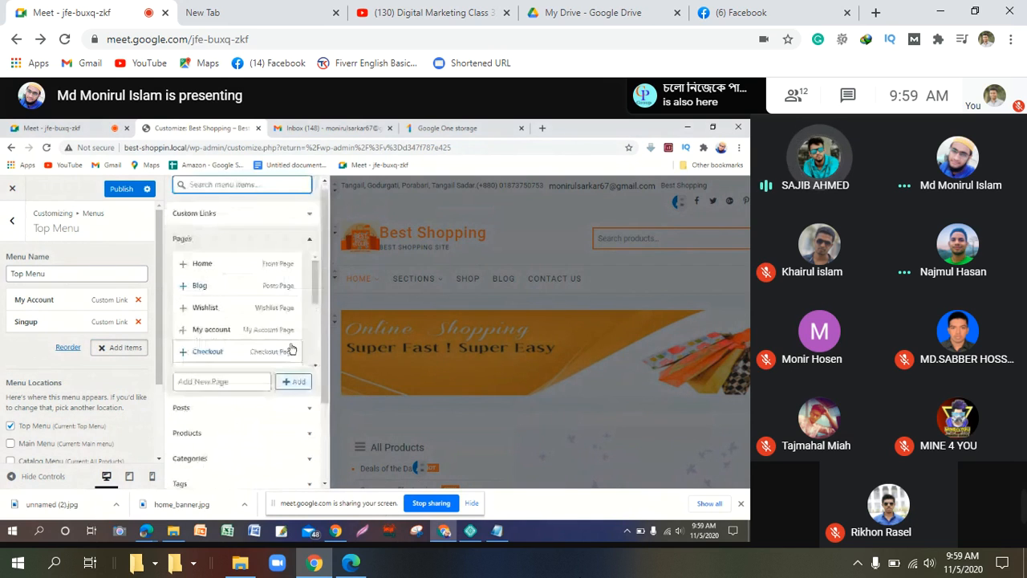
{"action": "left_click", "coordinate": [228, 382]}
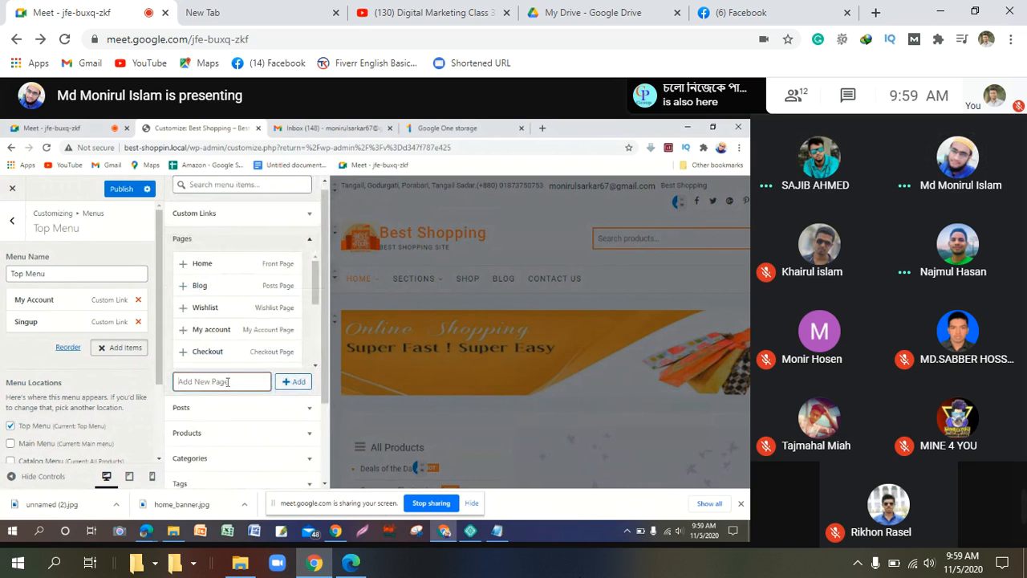
{"action": "type", "text": "Monir"}
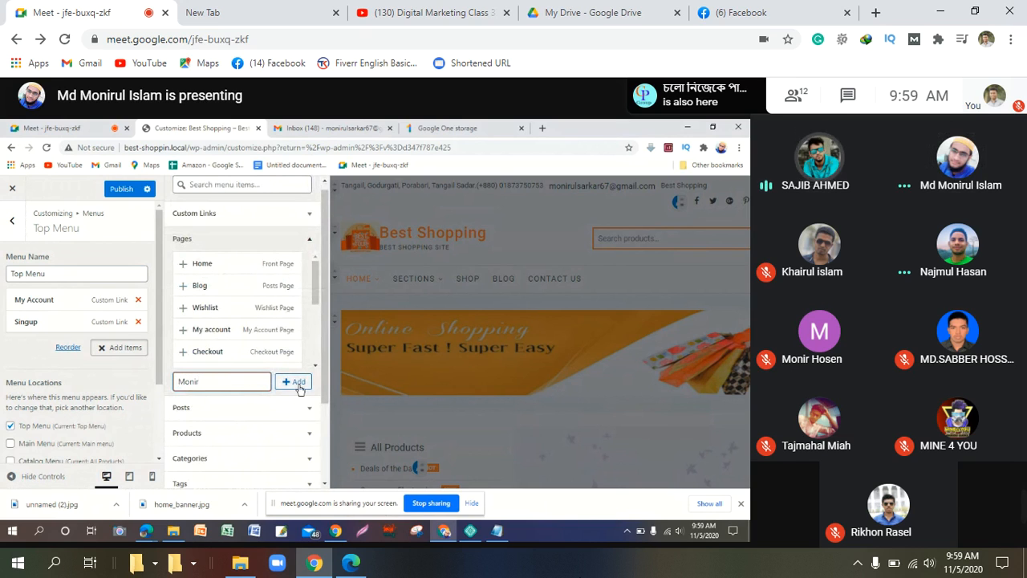
{"action": "left_click", "coordinate": [300, 386]}
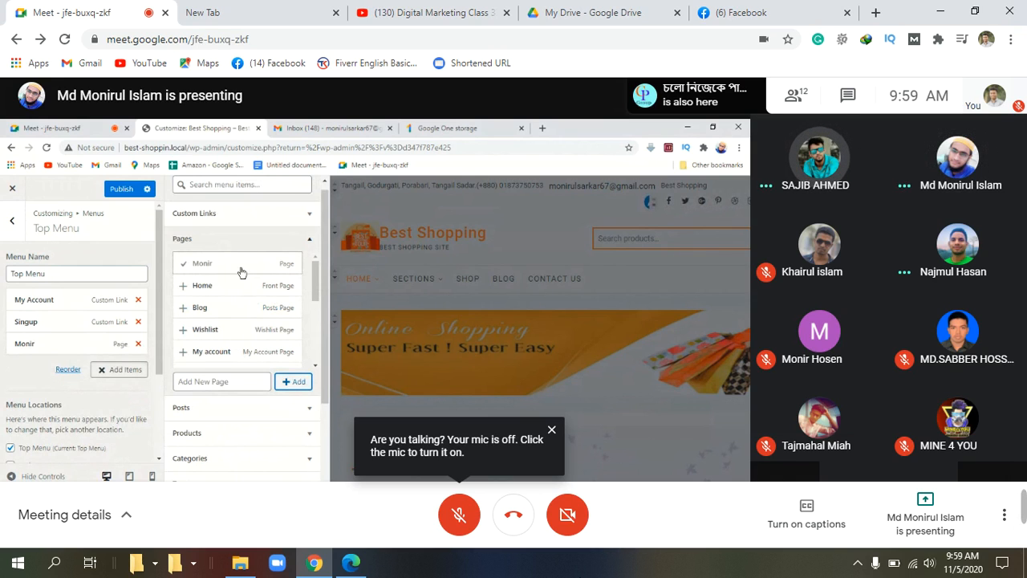
{"action": "left_click", "coordinate": [241, 273]}
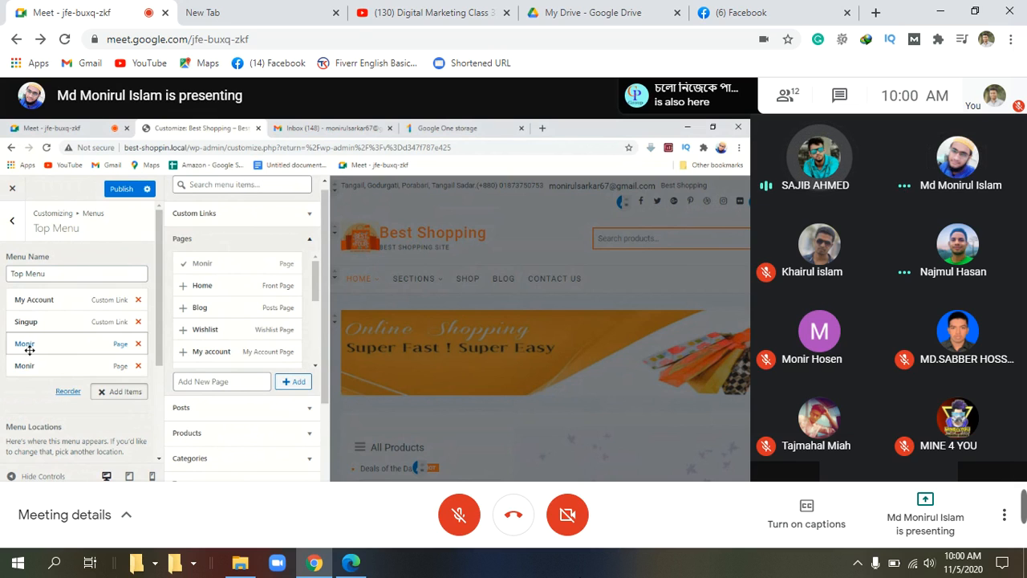
Step: Delete the duplicate Monir entry, toggle Top Menu reorder mode off, and return to the Google Meet tab
{"action": "left_click", "coordinate": [137, 366]}
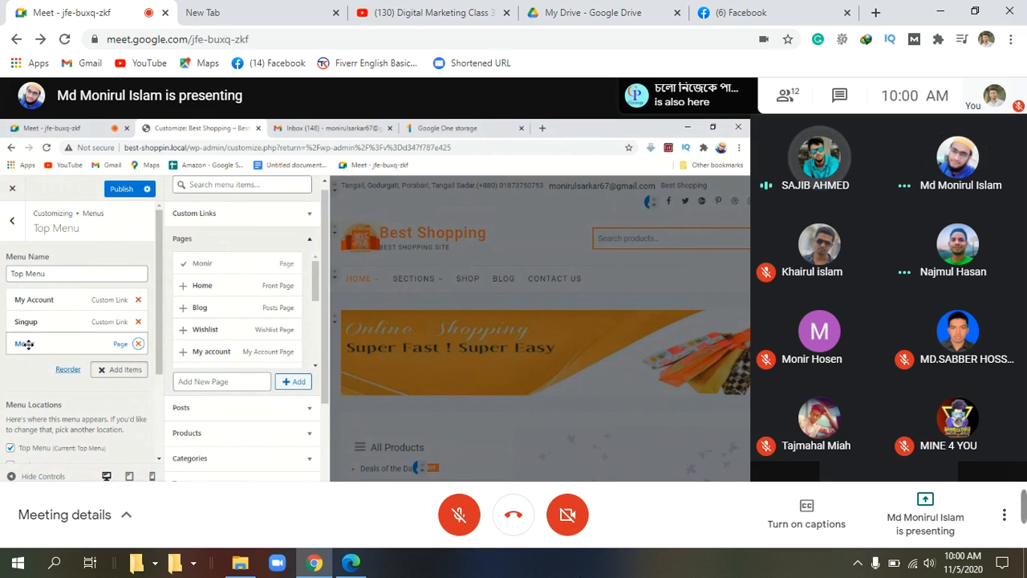
{"action": "left_click", "coordinate": [68, 371]}
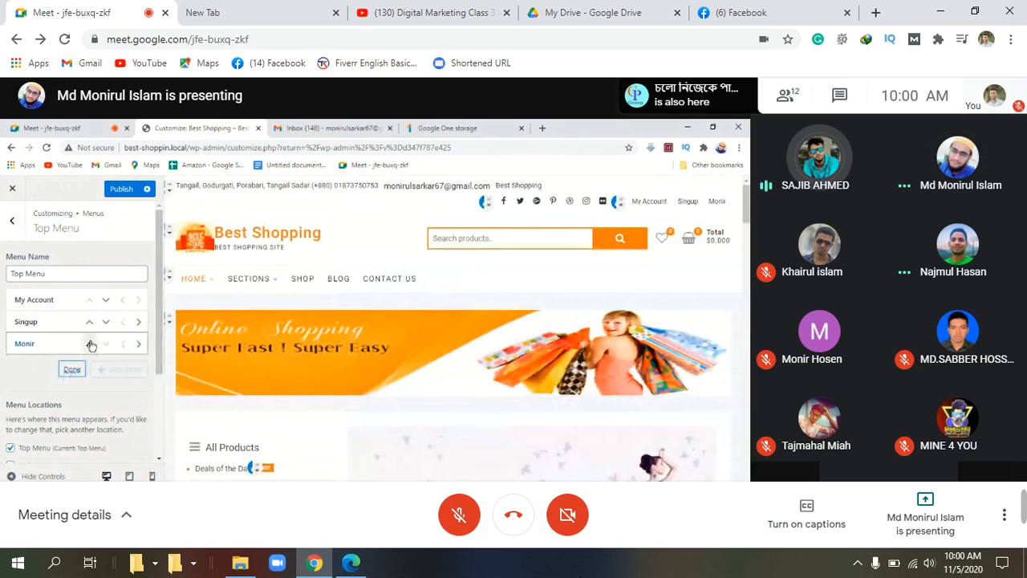
{"action": "double_click", "coordinate": [24, 343]}
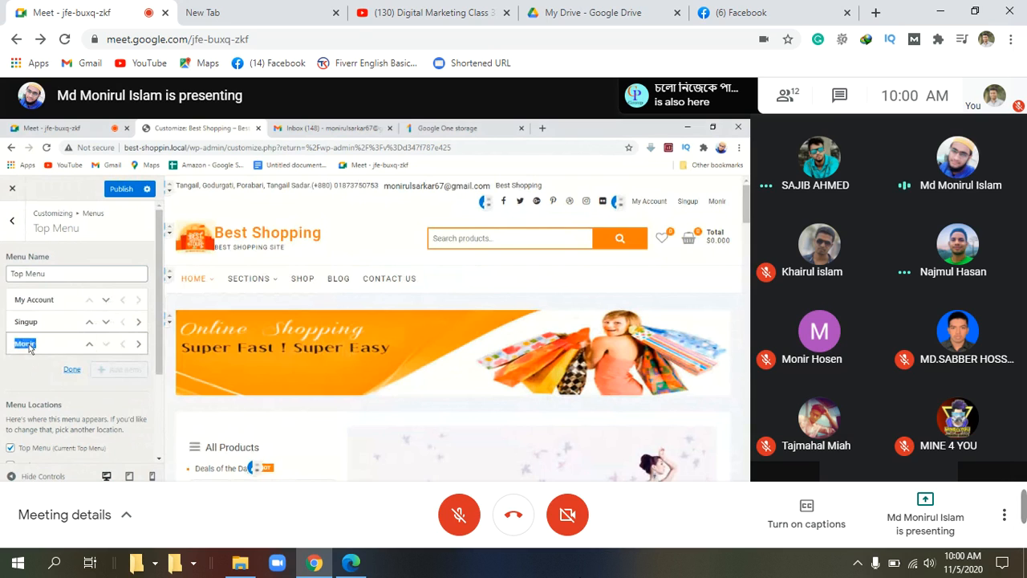
{"action": "left_click", "coordinate": [30, 346]}
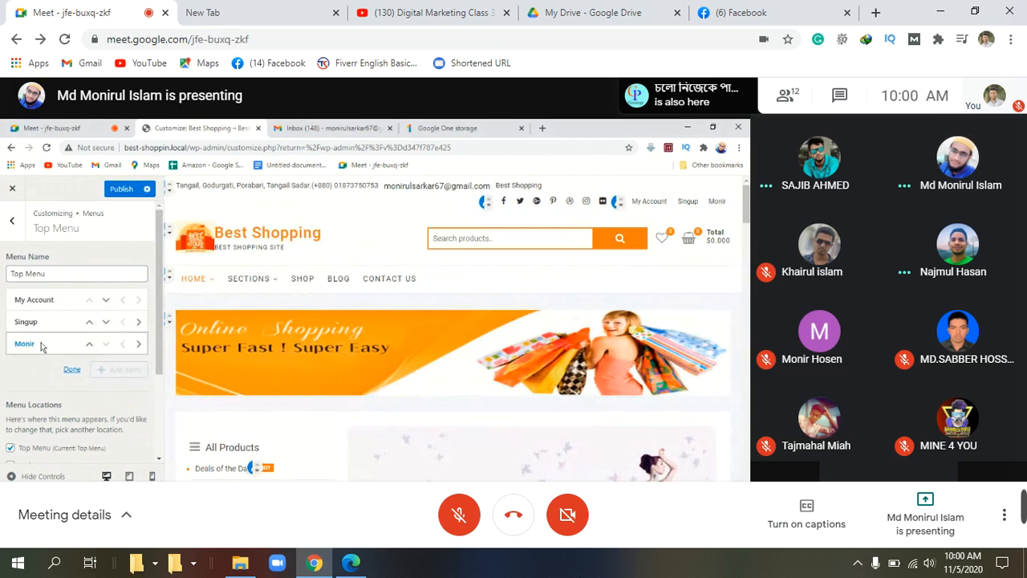
{"action": "double_click", "coordinate": [27, 345]}
{"action": "left_click", "coordinate": [53, 348]}
{"action": "left_click", "coordinate": [71, 369]}
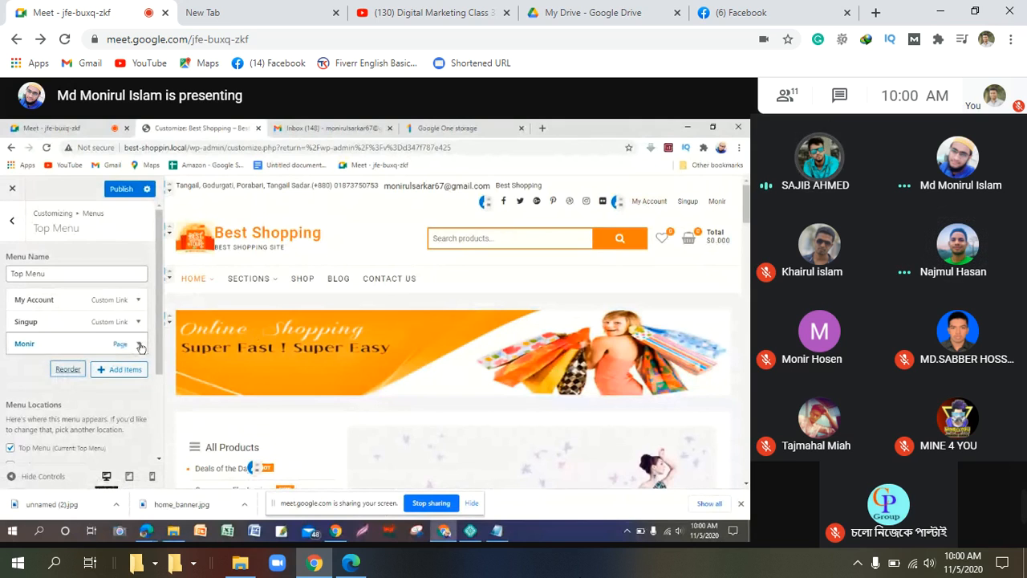
{"action": "left_click", "coordinate": [46, 128]}
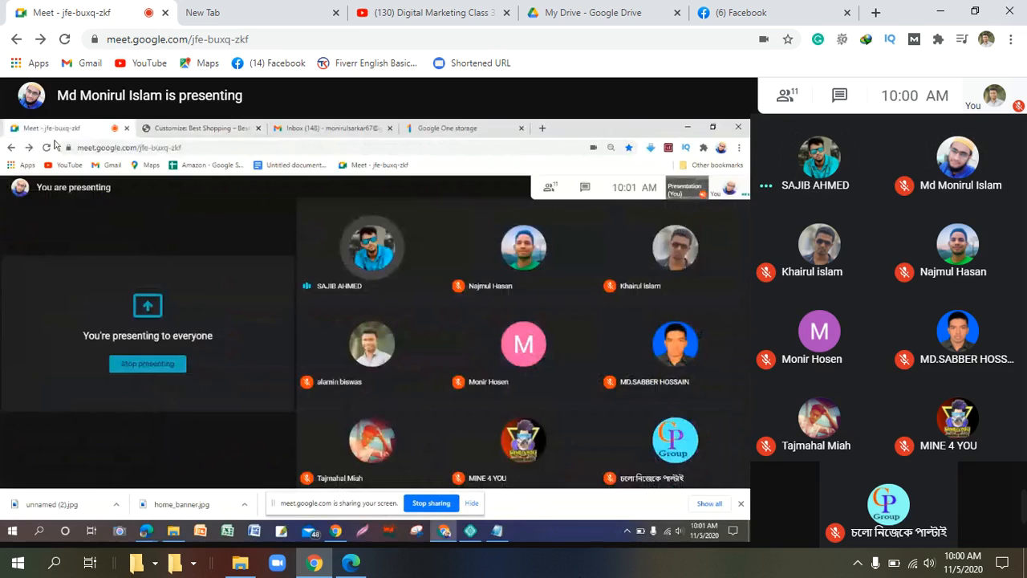
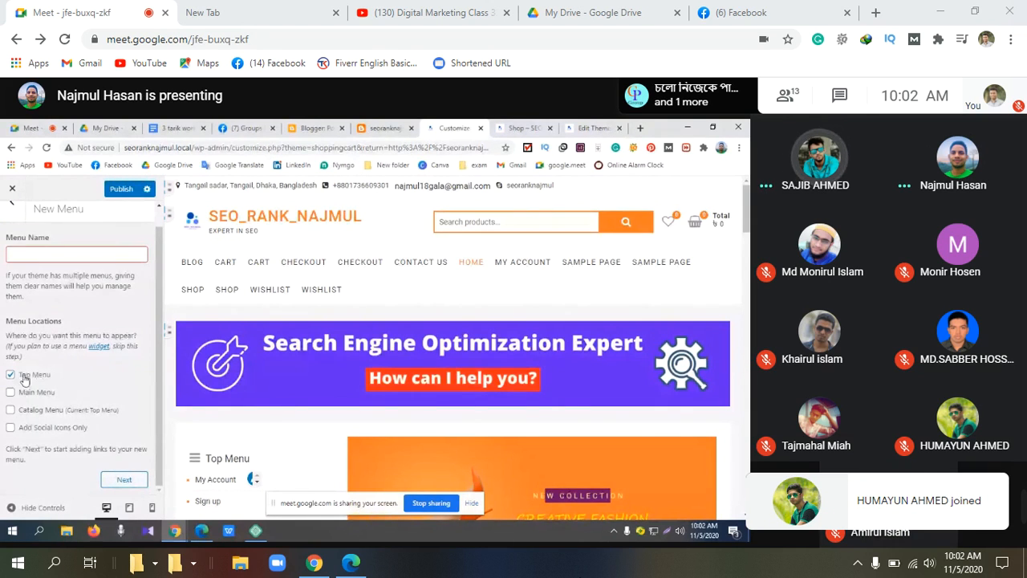
Step: Name the new menu 'Top Menu', assign it to the Top Menu location, and create it
{"action": "left_click", "coordinate": [36, 253]}
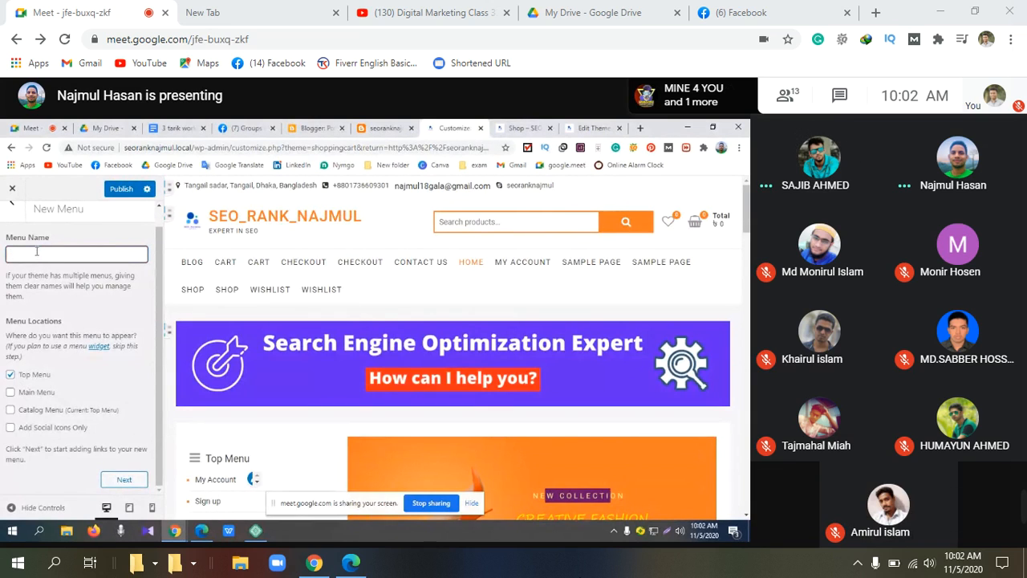
{"action": "type", "text": "Top"}
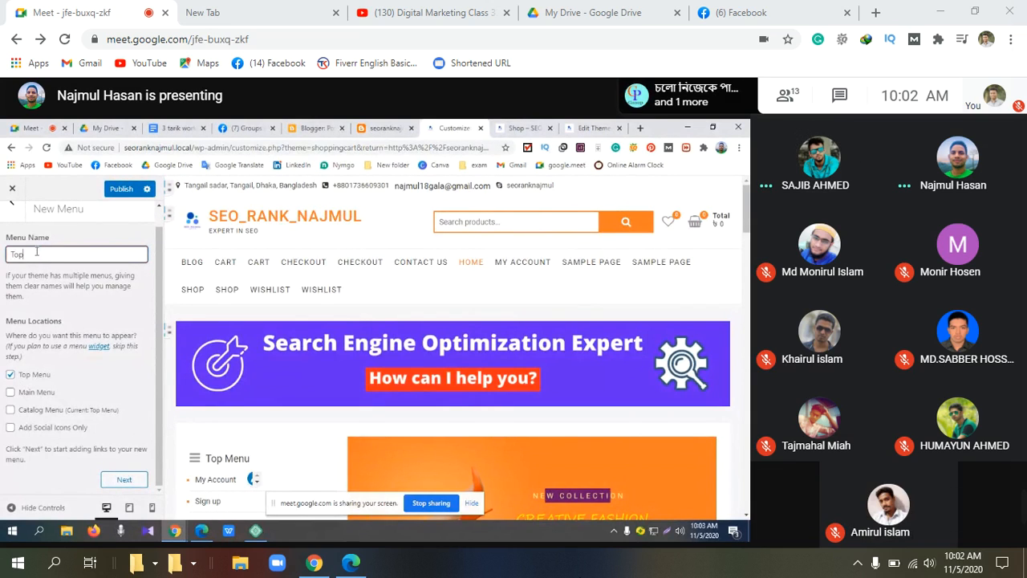
{"action": "type", "text": " Menu"}
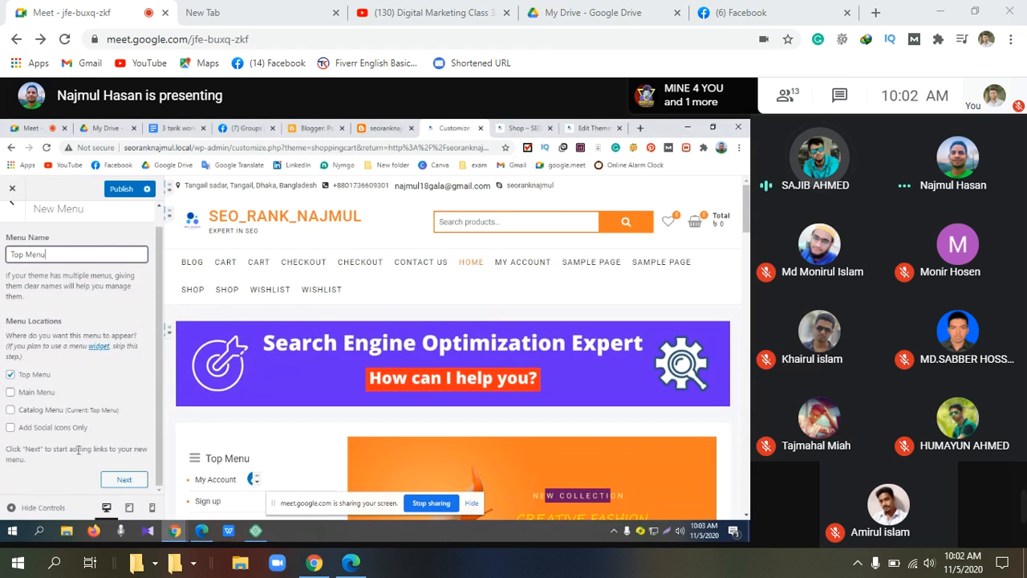
{"action": "left_click", "coordinate": [121, 480]}
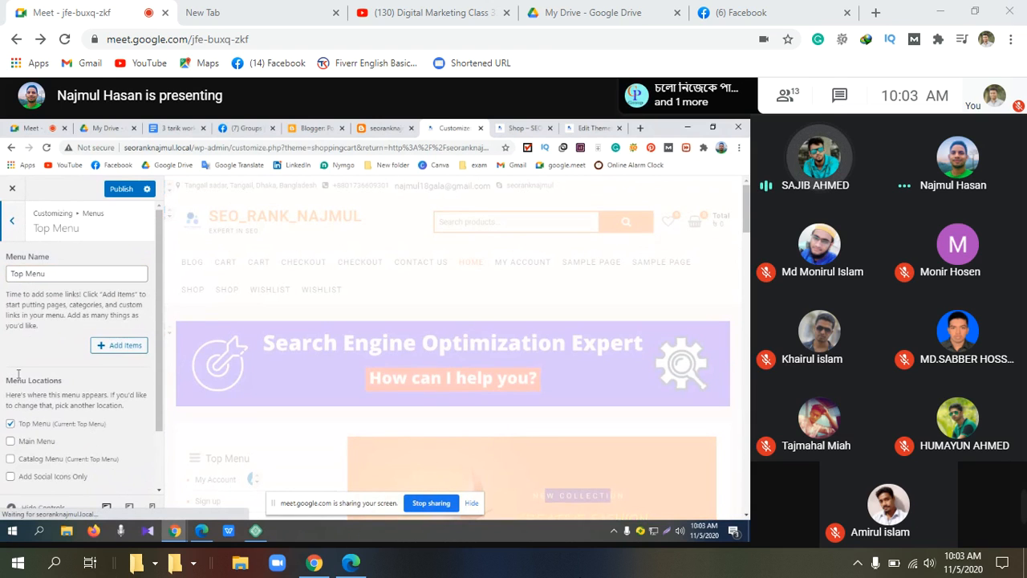
Step: Open the Add Items panel for the new Top Menu
{"action": "left_click", "coordinate": [104, 345]}
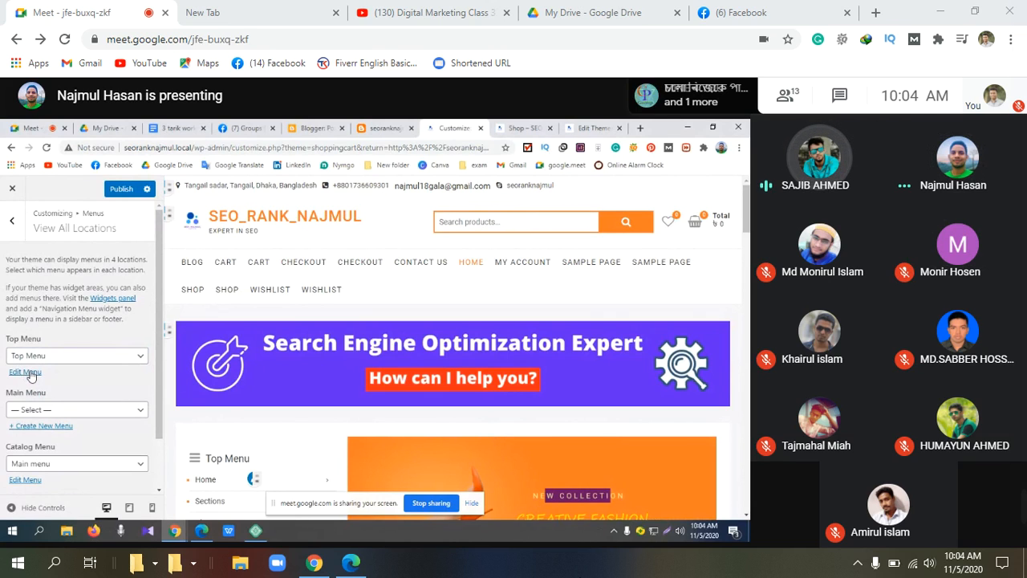
Step: Edit the Top Menu, search 'Home', and add the Home front page as an item
{"action": "left_click", "coordinate": [29, 373]}
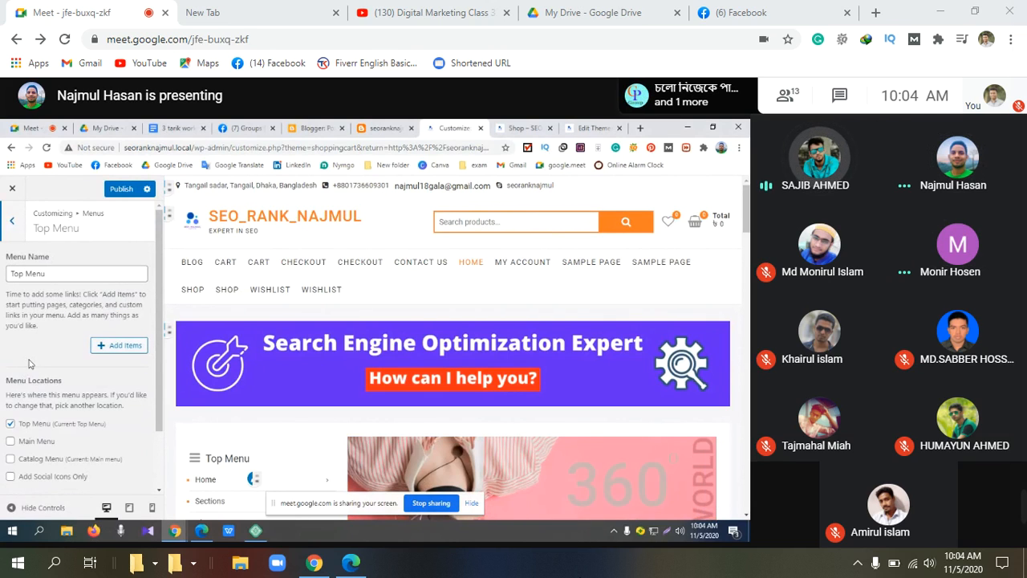
{"action": "scroll", "coordinate": [35, 369], "scroll_direction": "down", "scroll_amount": 2}
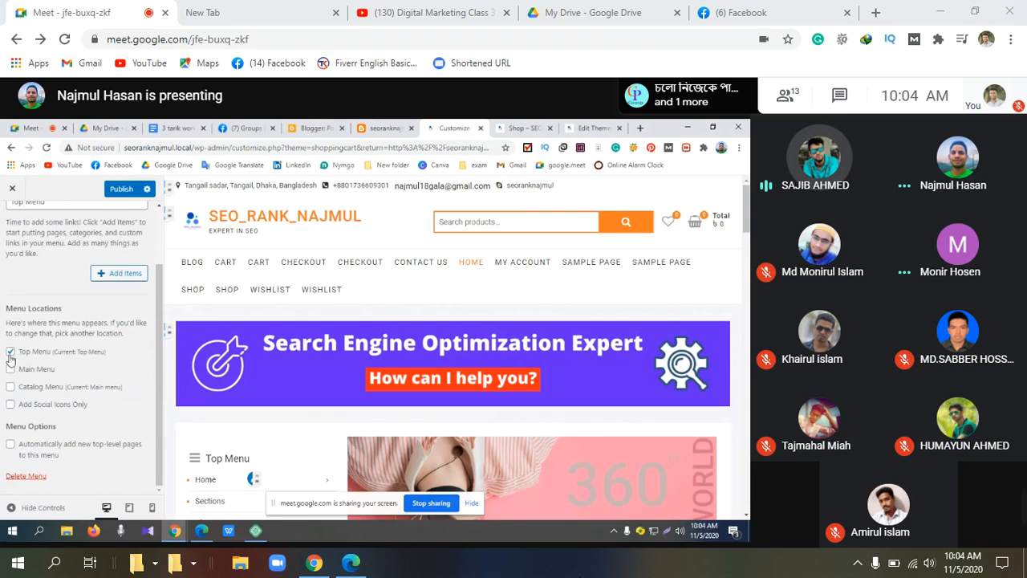
{"action": "scroll", "coordinate": [36, 359], "scroll_direction": "up", "scroll_amount": 2}
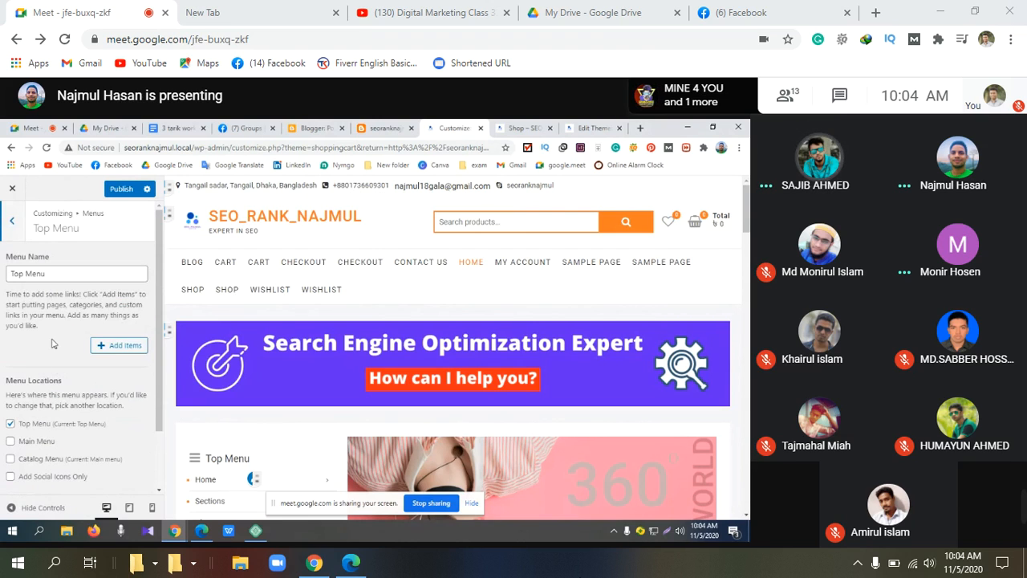
{"action": "left_click", "coordinate": [103, 347]}
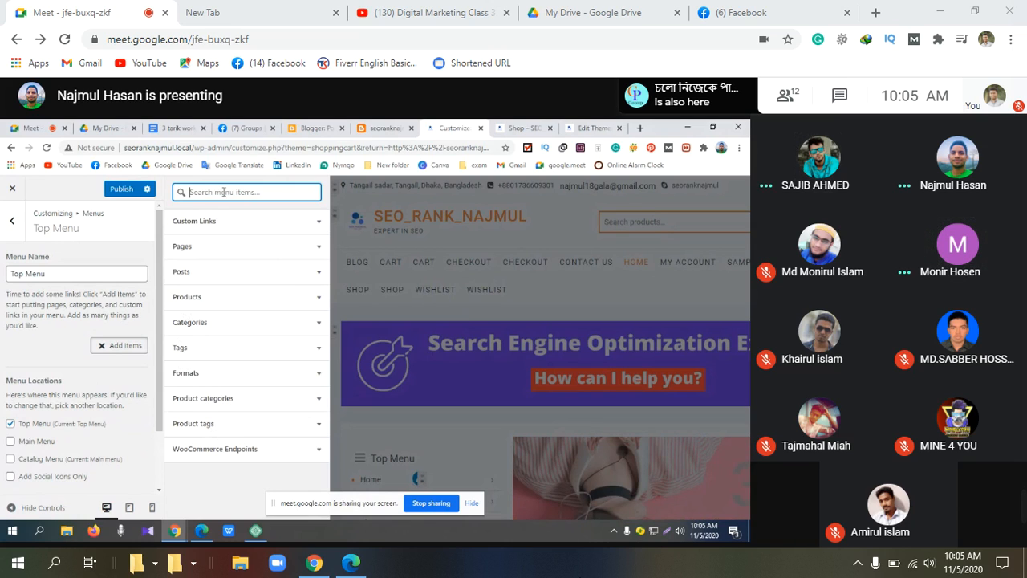
{"action": "type", "text": "H"}
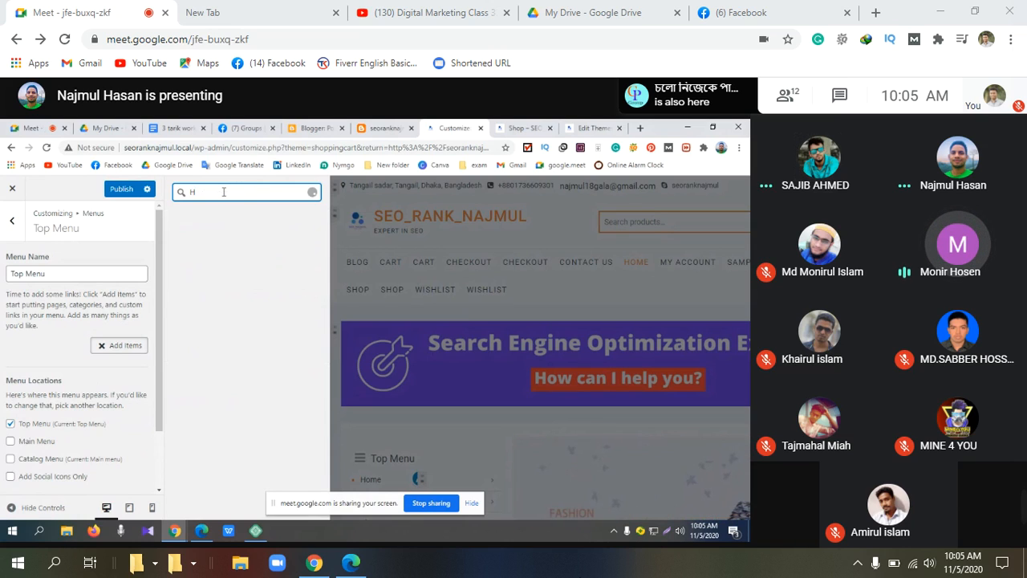
{"action": "type", "text": "ome"}
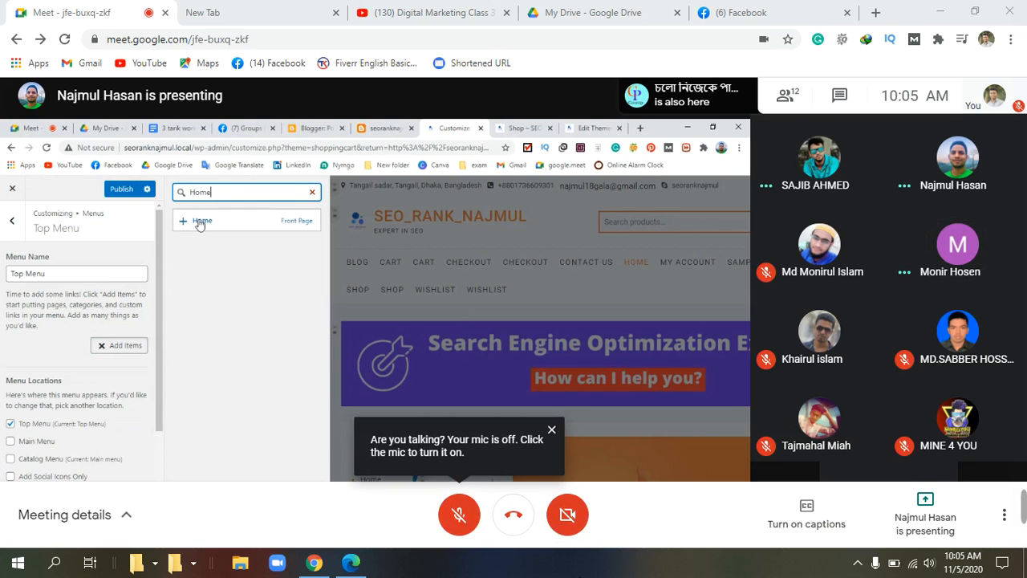
{"action": "left_click", "coordinate": [200, 224]}
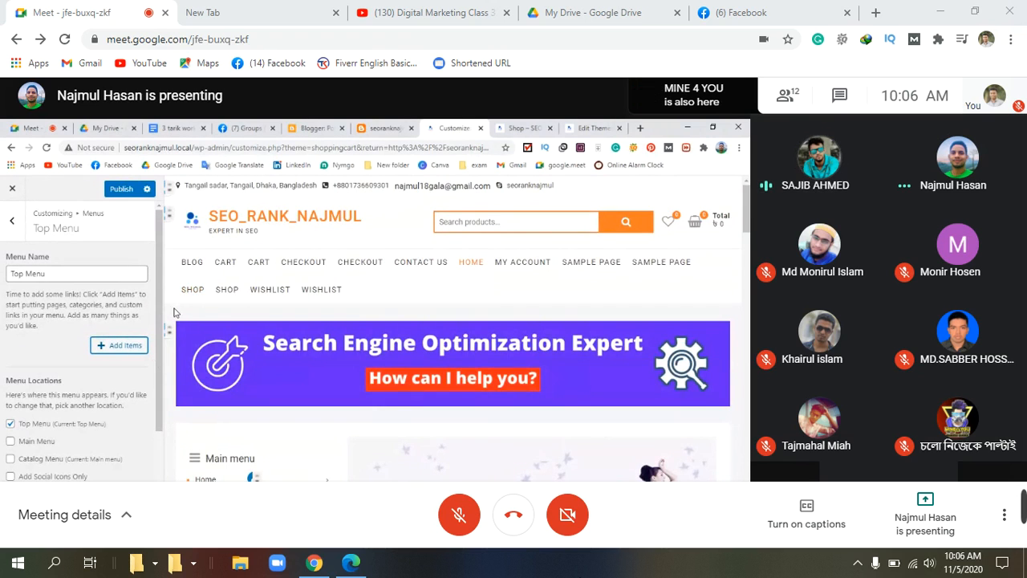
Step: Publish the menu changes, then view the site's Shop page tab
{"action": "left_click", "coordinate": [122, 188]}
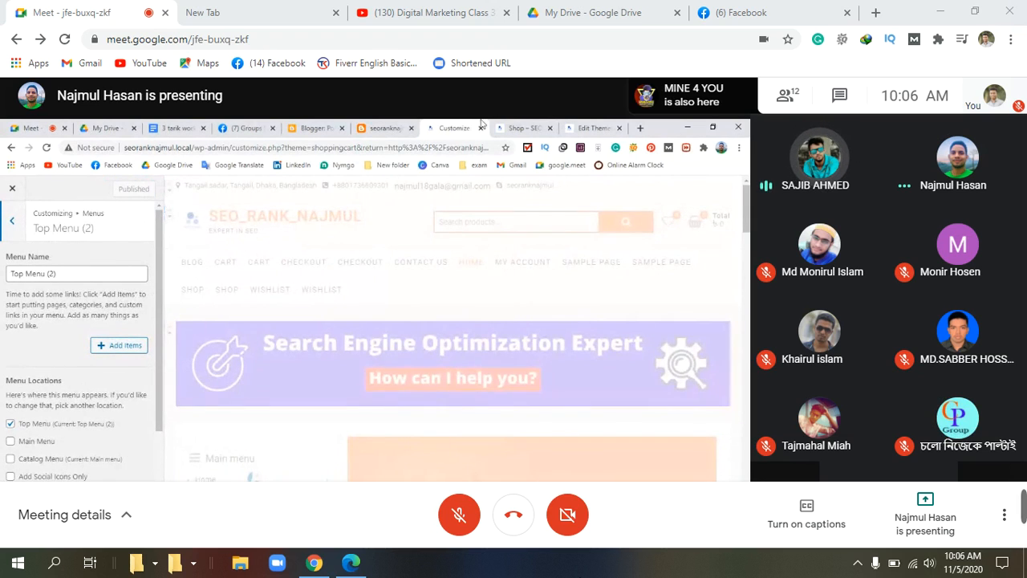
{"action": "left_click", "coordinate": [587, 126]}
{"action": "left_click", "coordinate": [539, 124]}
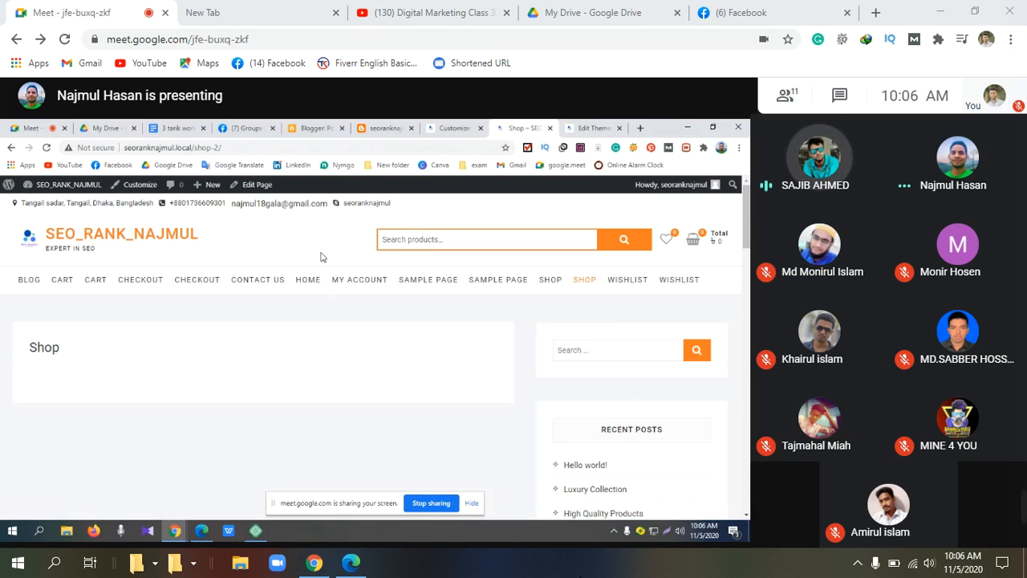
Step: Close the theme editor tab and open the site's front page via Local's View Site
{"action": "left_click", "coordinate": [553, 129]}
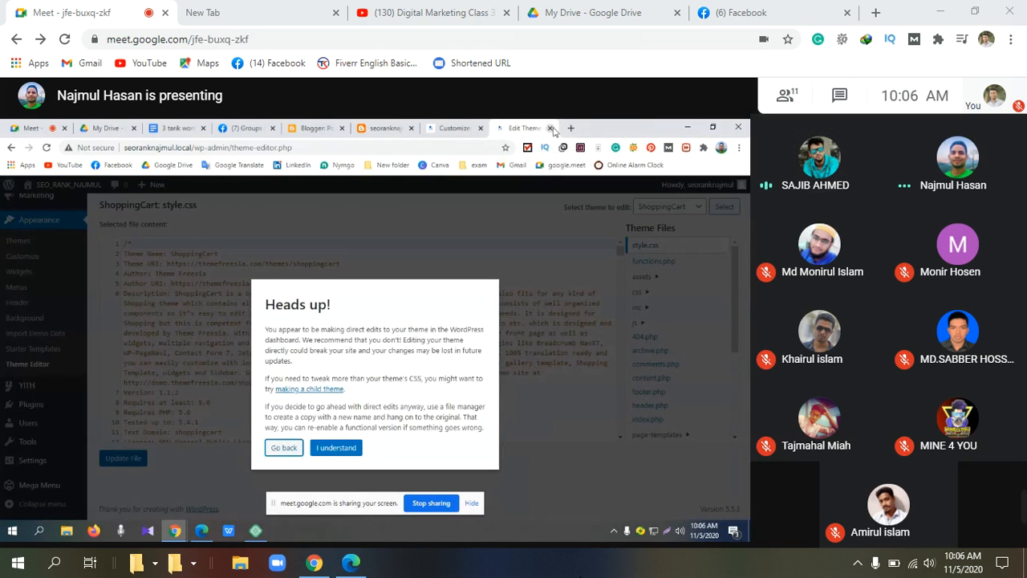
{"action": "left_click", "coordinate": [560, 129]}
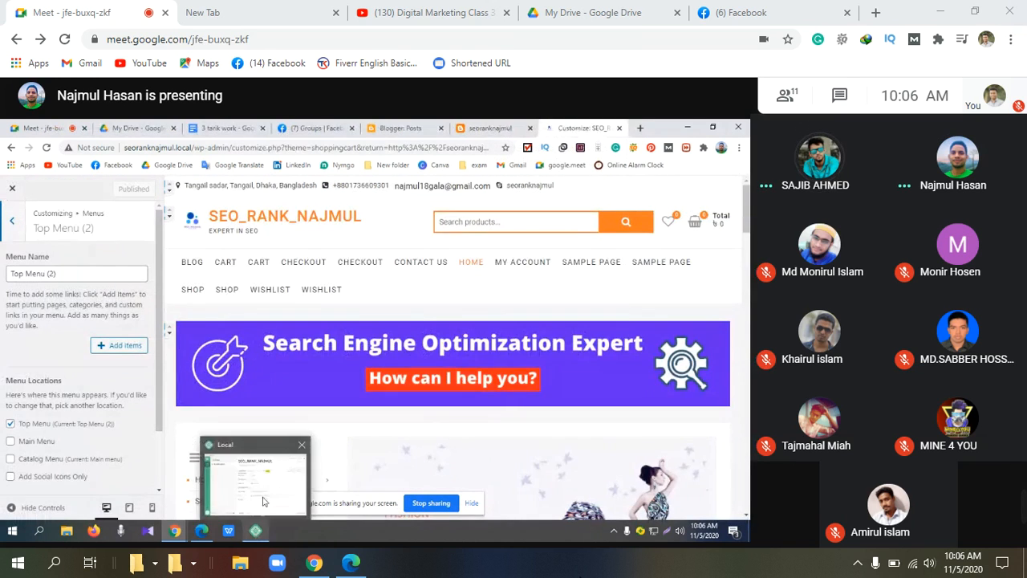
{"action": "left_click", "coordinate": [255, 531]}
{"action": "left_click", "coordinate": [654, 249]}
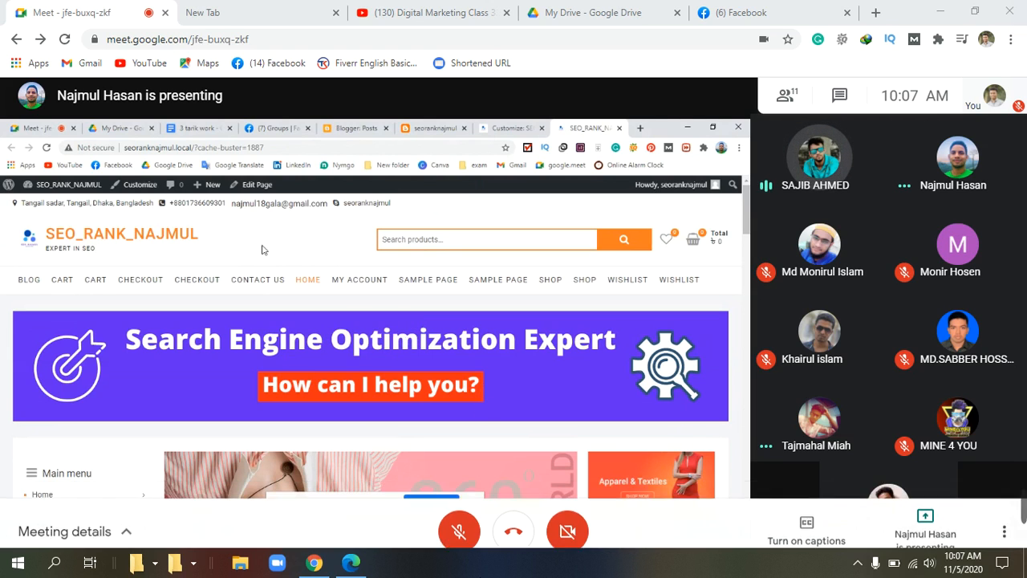
Step: Toggle the Meet microphone on and off, then return to the Customizer tab
{"action": "left_click", "coordinate": [456, 518]}
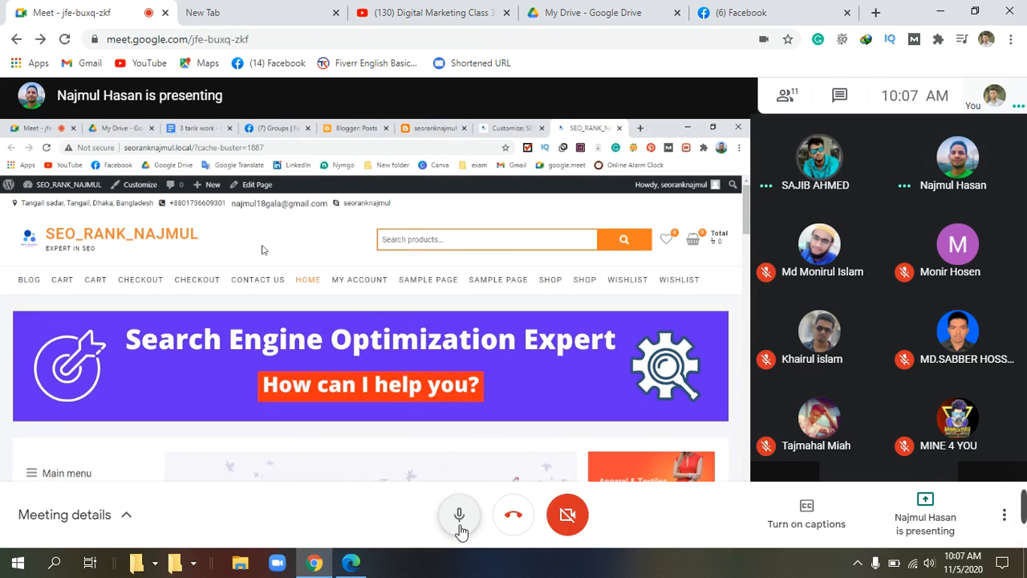
{"action": "left_click", "coordinate": [459, 525]}
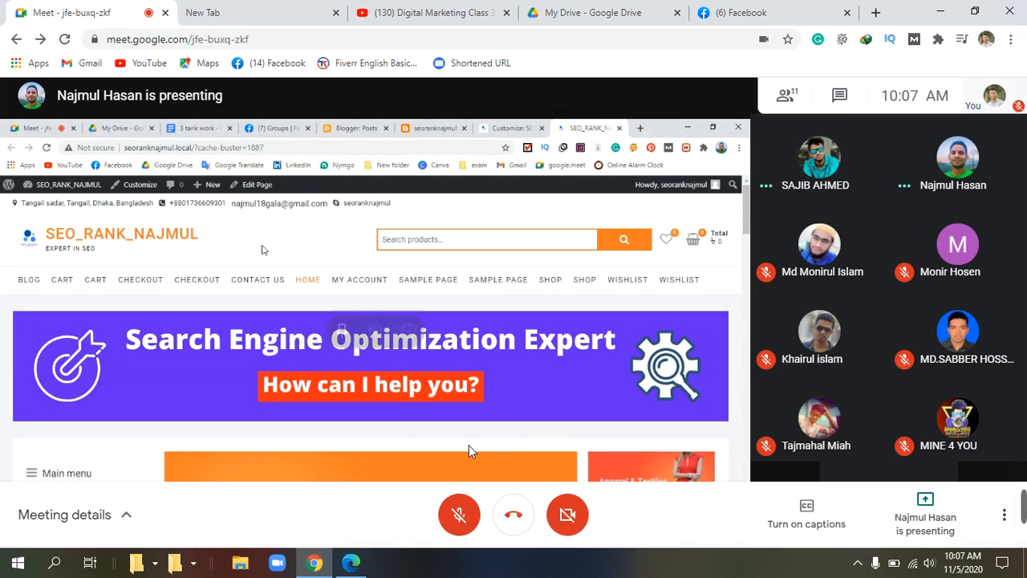
{"action": "left_click", "coordinate": [468, 522]}
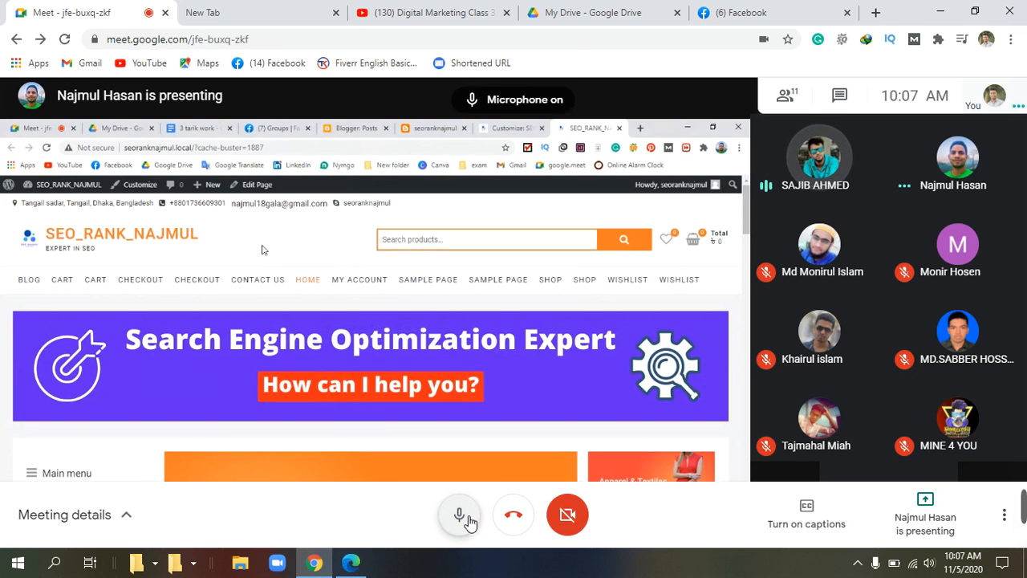
{"action": "left_click", "coordinate": [469, 522]}
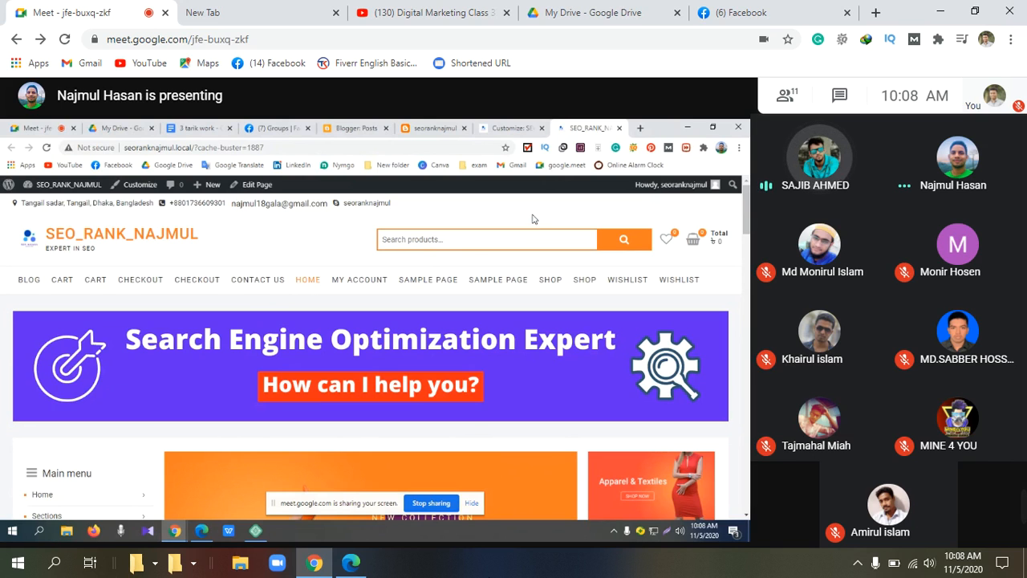
{"action": "left_click", "coordinate": [496, 124]}
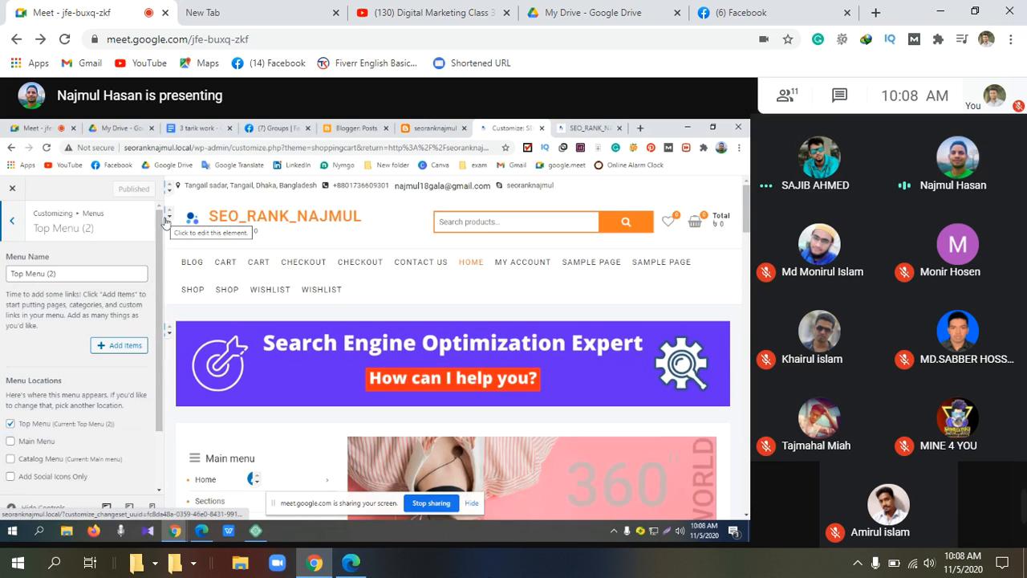
Step: Glance at the site title and logo settings, then back out to the main Customizer sections list
{"action": "left_click", "coordinate": [166, 221]}
{"action": "scroll", "coordinate": [55, 333], "scroll_direction": "down", "scroll_amount": 3}
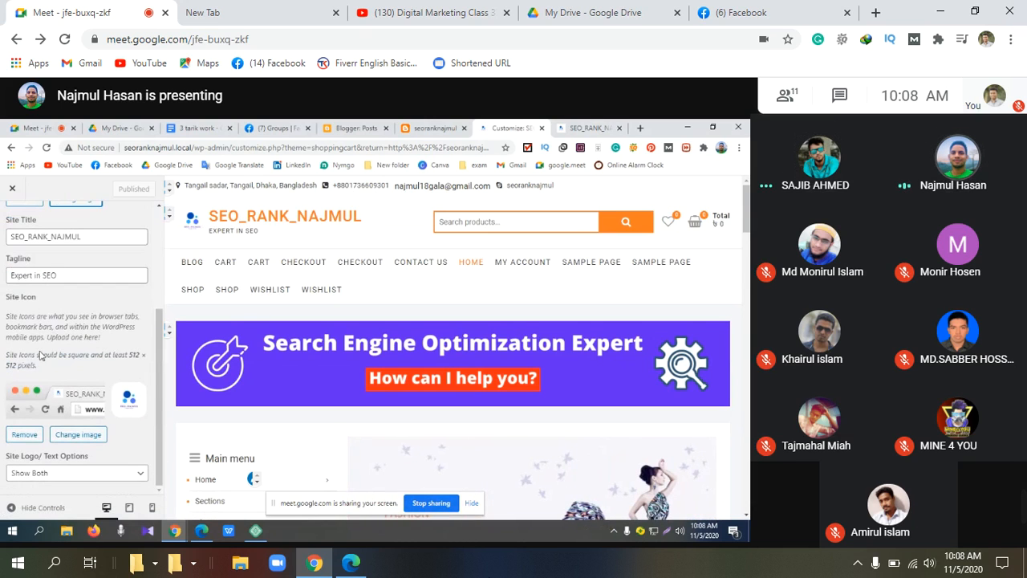
{"action": "scroll", "coordinate": [37, 361], "scroll_direction": "up", "scroll_amount": 3}
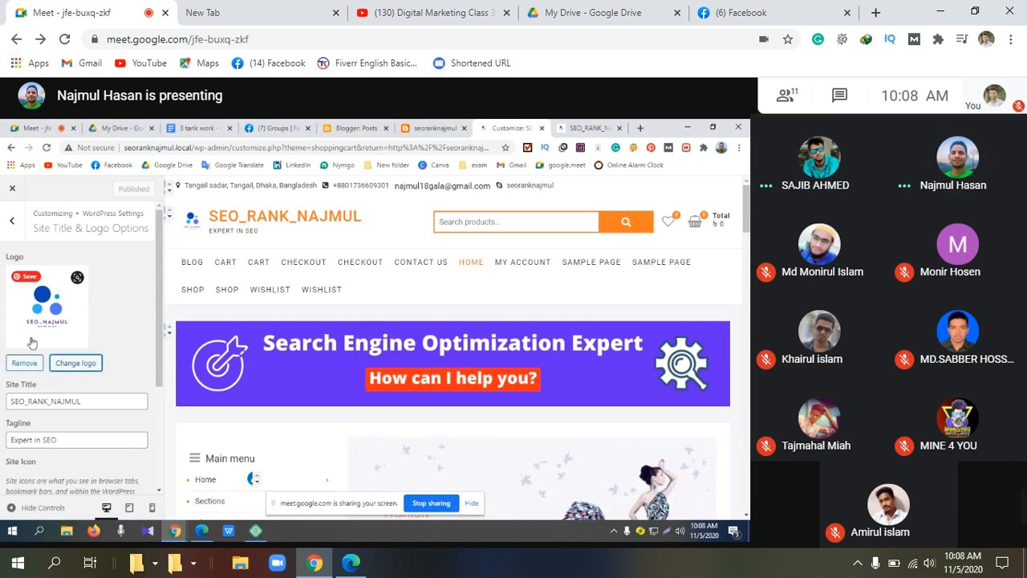
{"action": "left_click", "coordinate": [10, 227]}
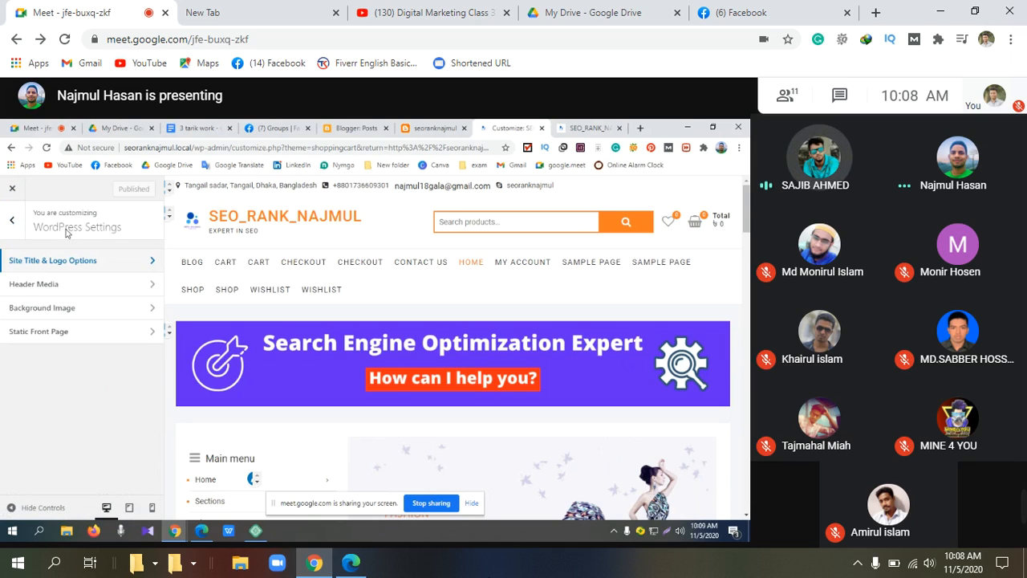
{"action": "left_click", "coordinate": [11, 219]}
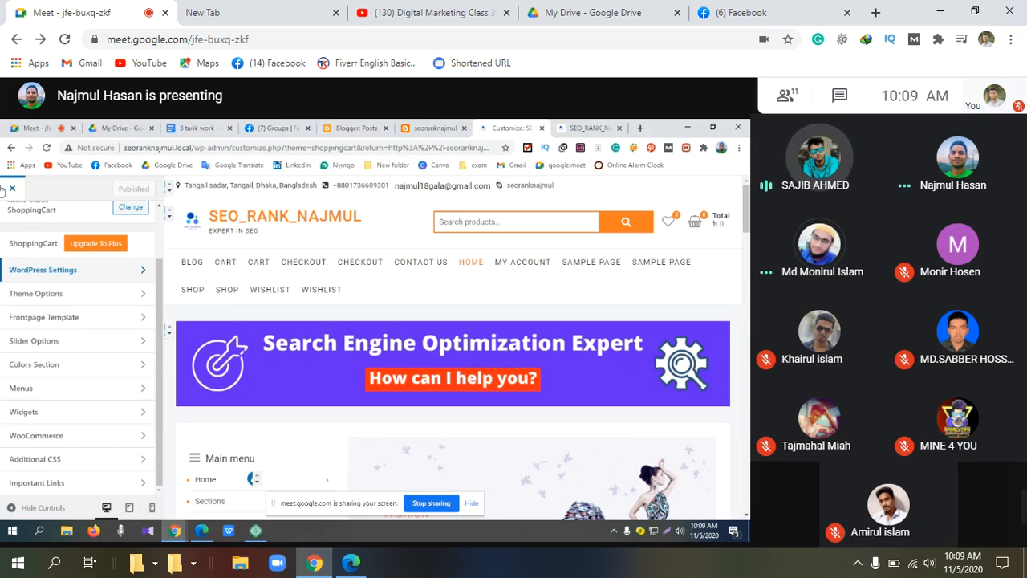
Step: Open Top Menu under Menus, toggle Reorder on and off, then reopen Top Menu
{"action": "left_click", "coordinate": [144, 391]}
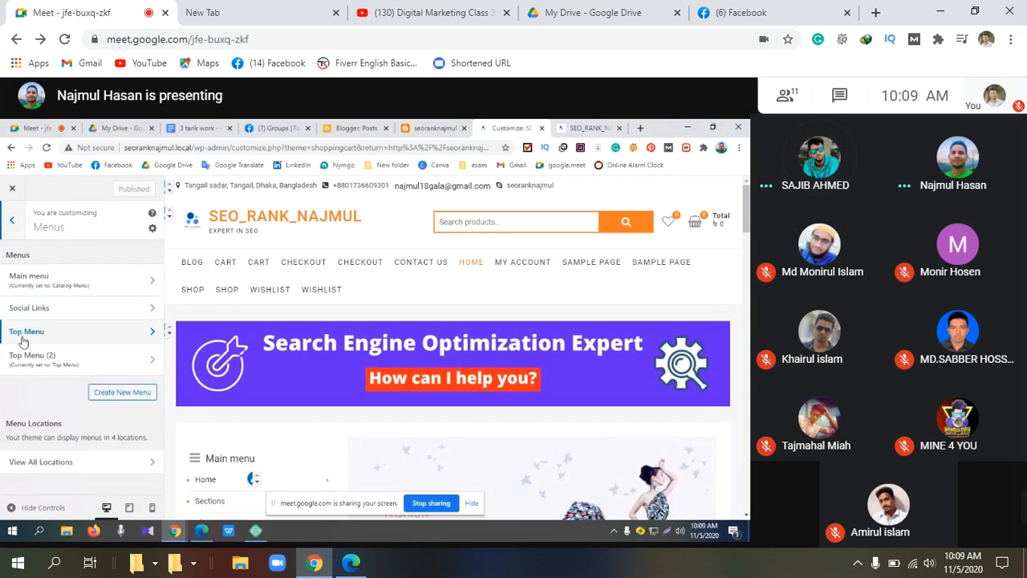
{"action": "left_click", "coordinate": [153, 334]}
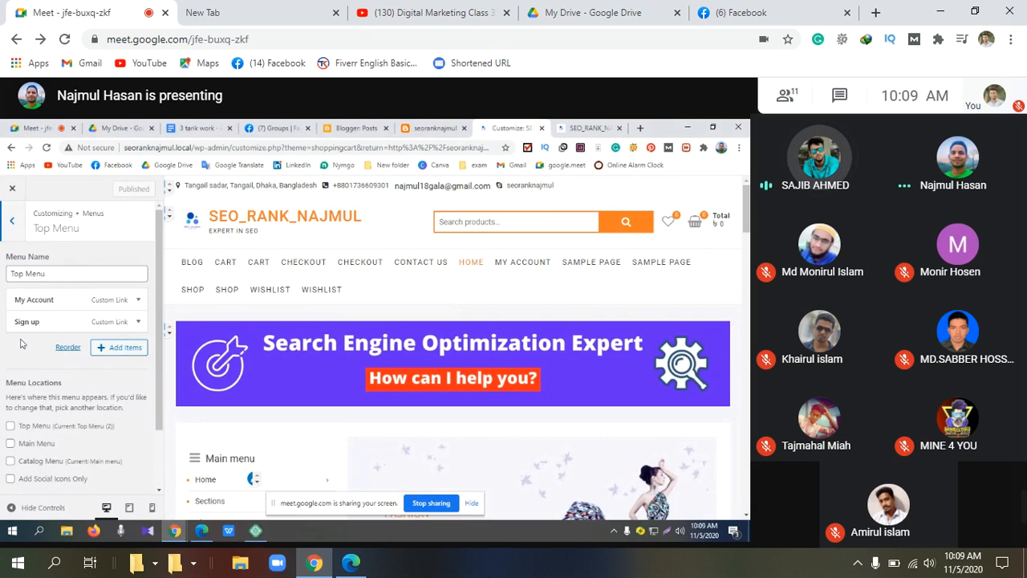
{"action": "left_click", "coordinate": [63, 349]}
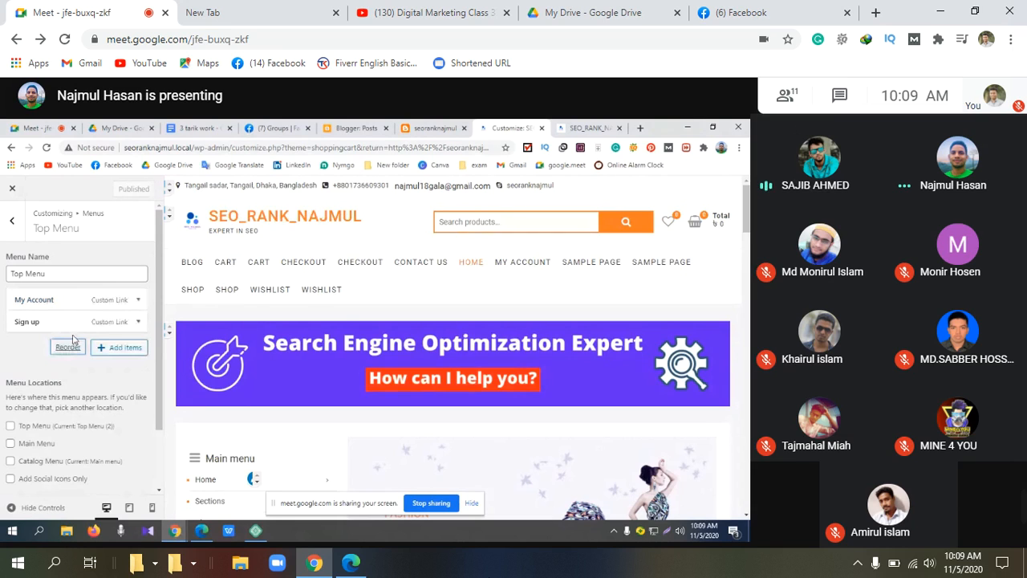
{"action": "left_click", "coordinate": [66, 347]}
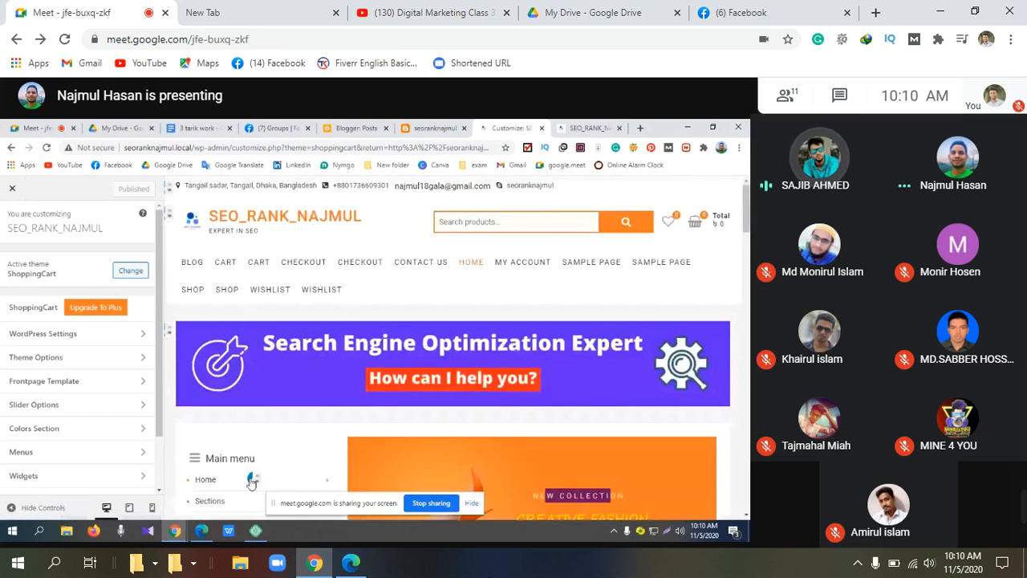
{"action": "left_click", "coordinate": [142, 455]}
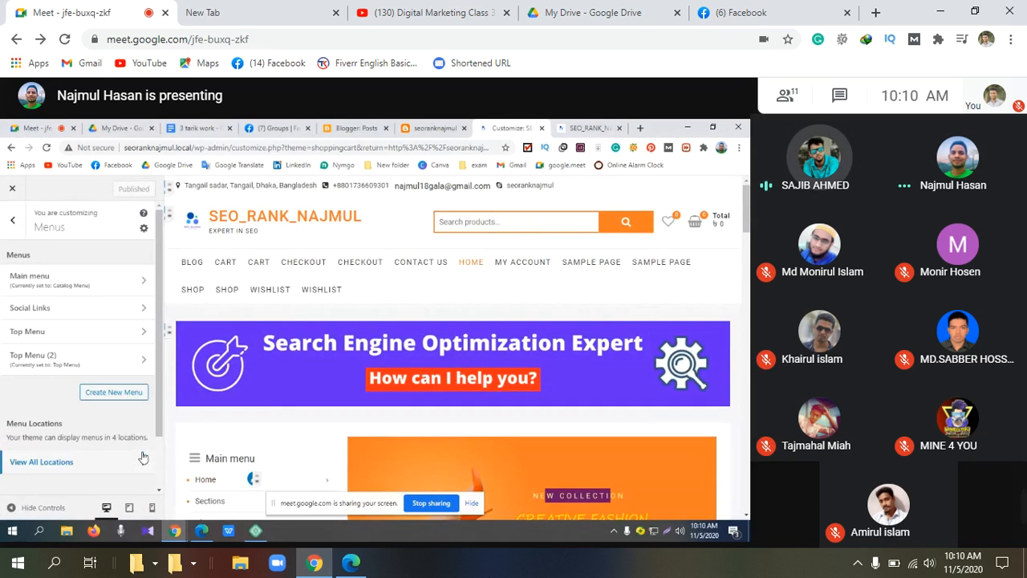
{"action": "left_click", "coordinate": [112, 332]}
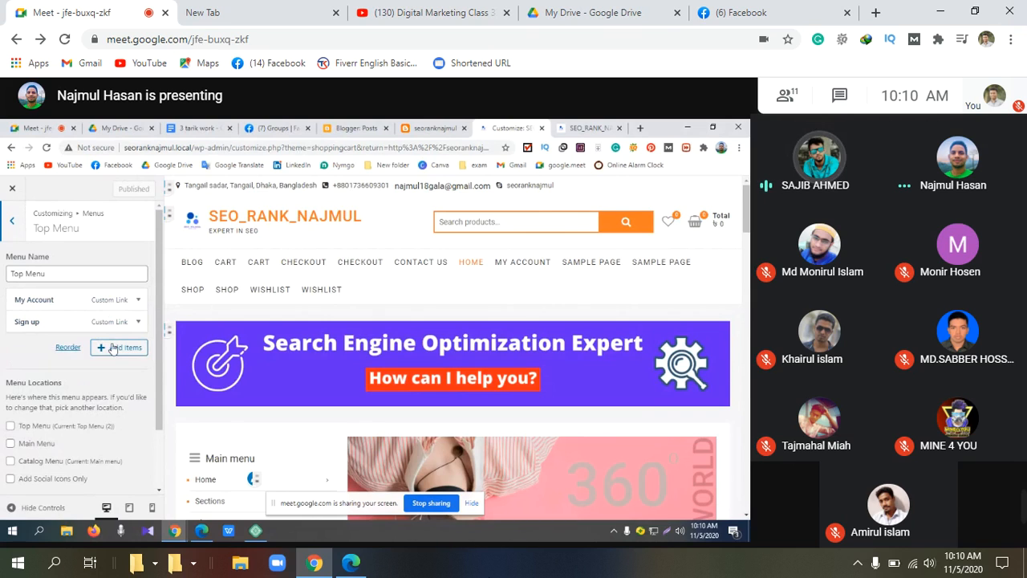
Step: Create a new 'My Account' page and add it to the Top Menu
{"action": "left_click", "coordinate": [119, 348]}
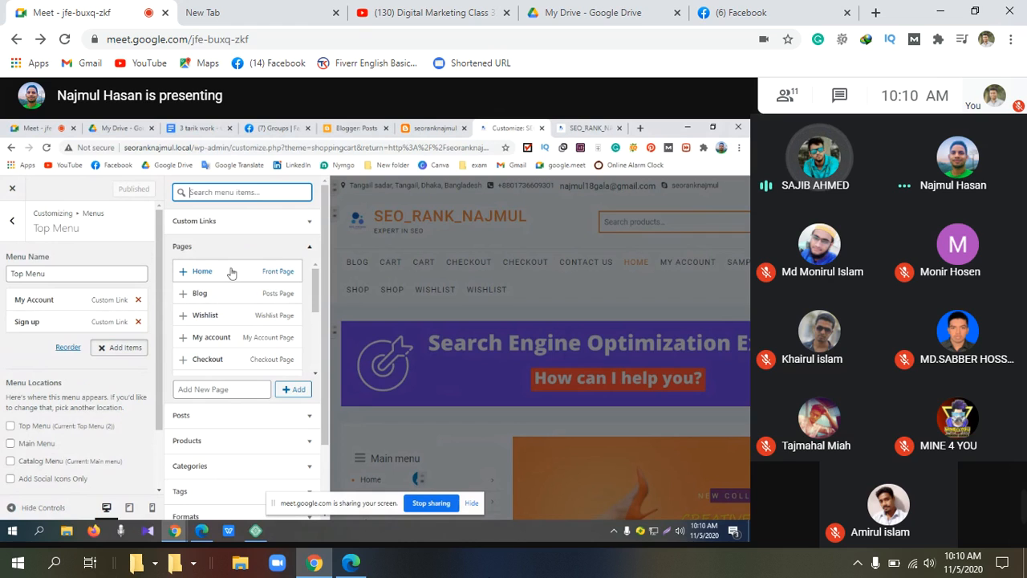
{"action": "left_click", "coordinate": [263, 390]}
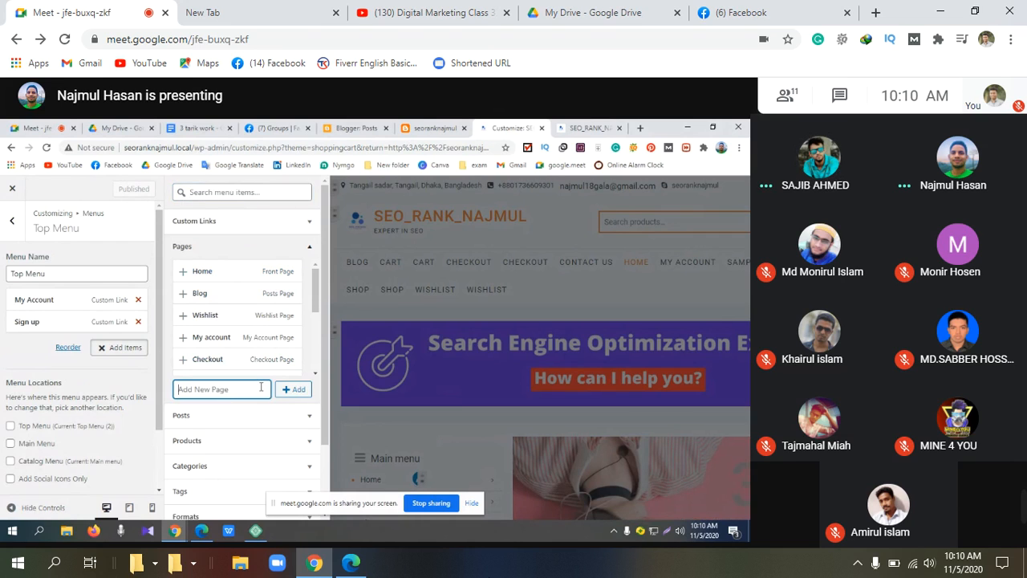
{"action": "type", "text": "M"}
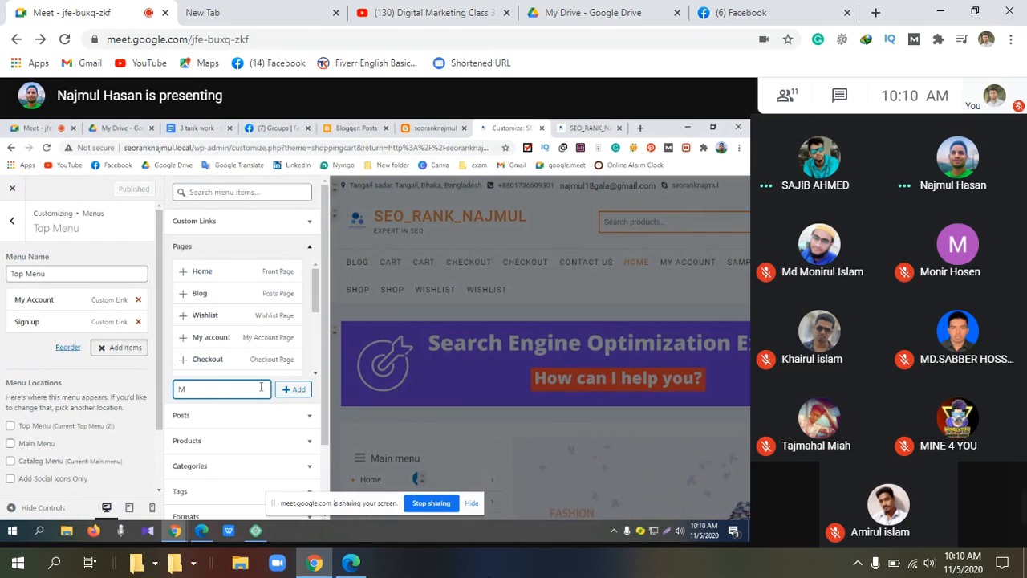
{"action": "type", "text": "y Account"}
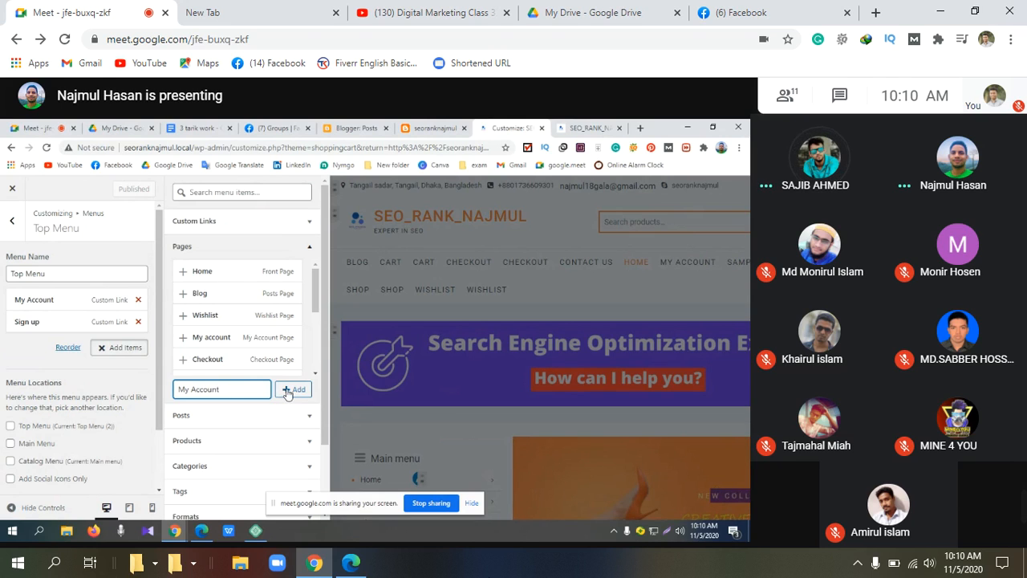
{"action": "left_click", "coordinate": [289, 390]}
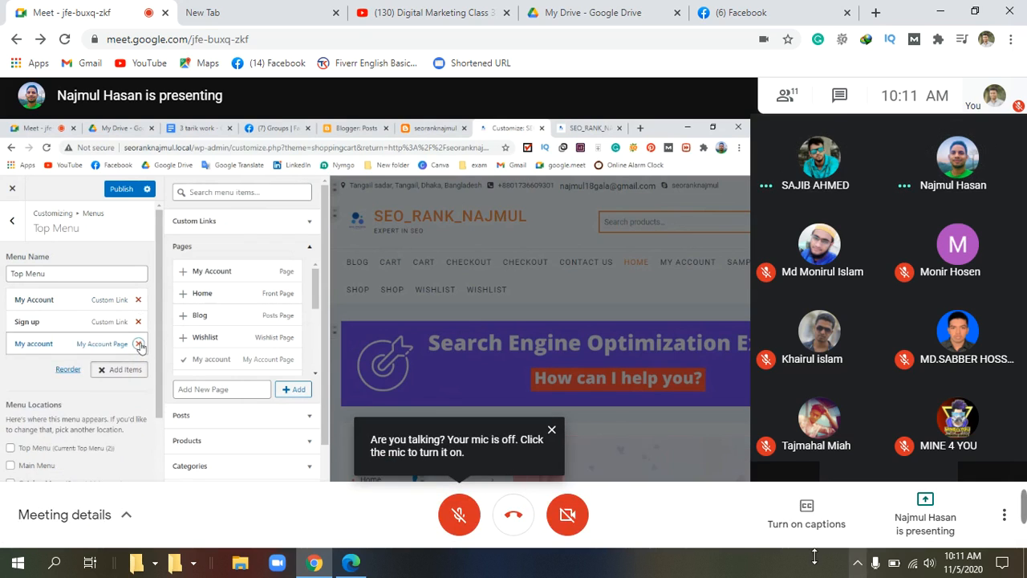
Step: Dismiss the Google Meet muted-microphone notice
{"action": "left_click", "coordinate": [552, 432]}
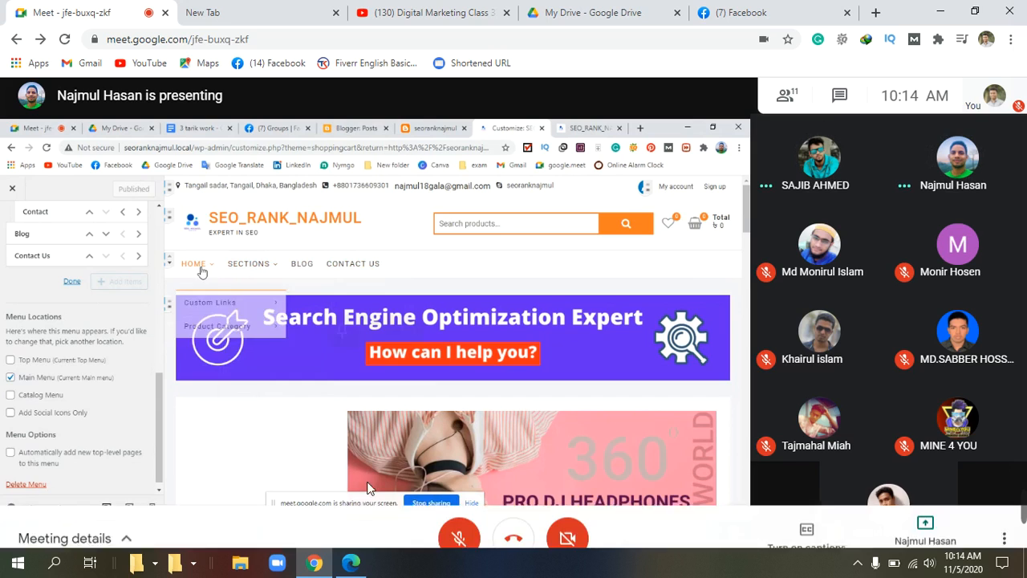
Step: Toggle your Meet microphone on and off while the WordPress Customizer is being shared
{"action": "left_click", "coordinate": [471, 527]}
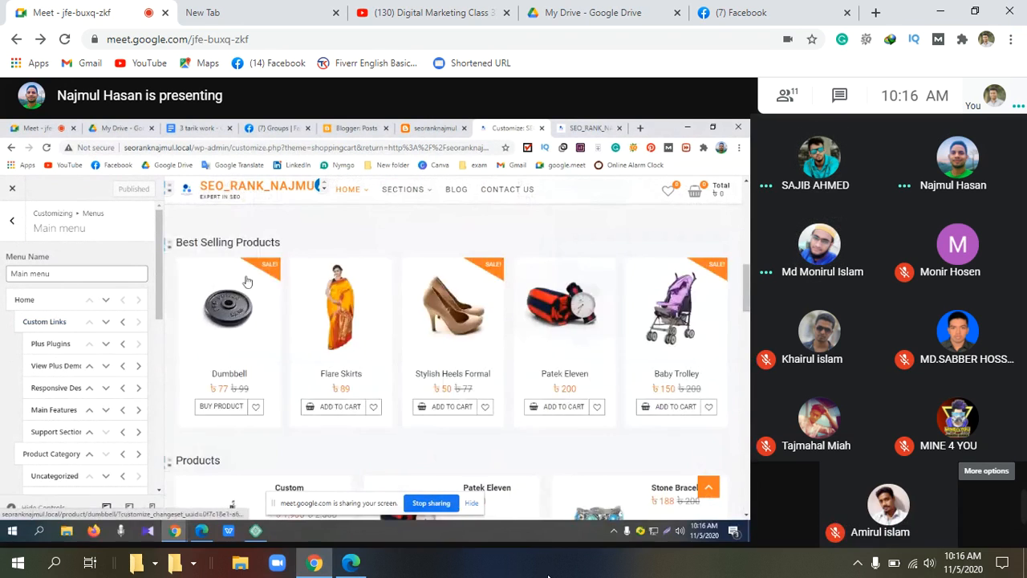
{"action": "left_click", "coordinate": [458, 520]}
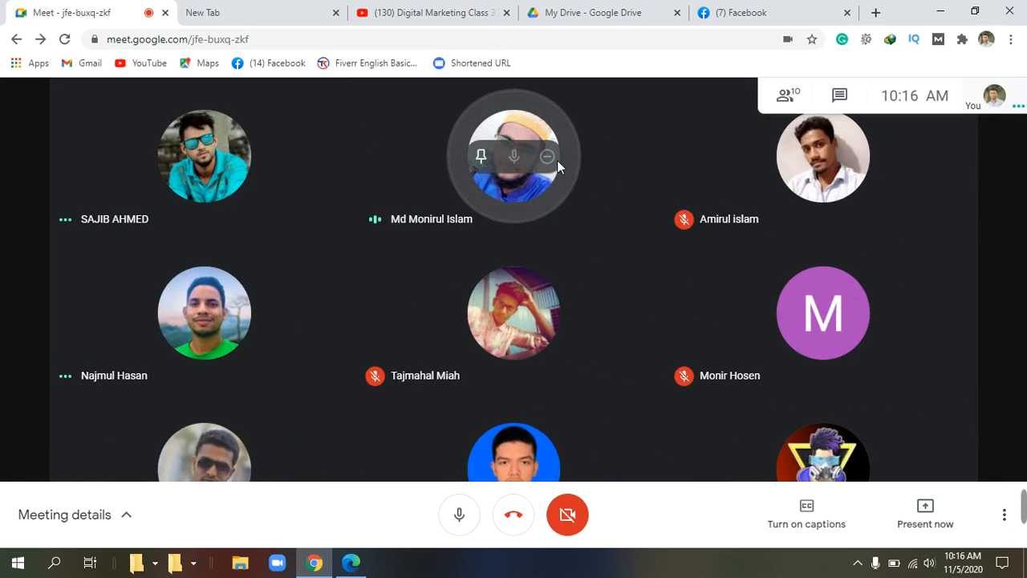
Step: Minimize Chrome and launch the Local app from its desktop shortcut
{"action": "left_click", "coordinate": [941, 11]}
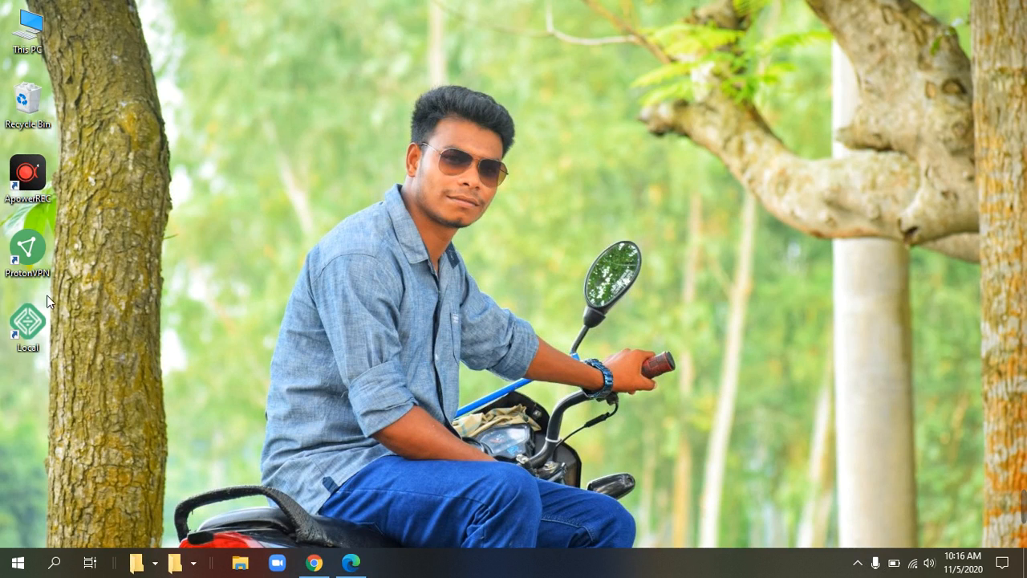
{"action": "left_click", "coordinate": [28, 341]}
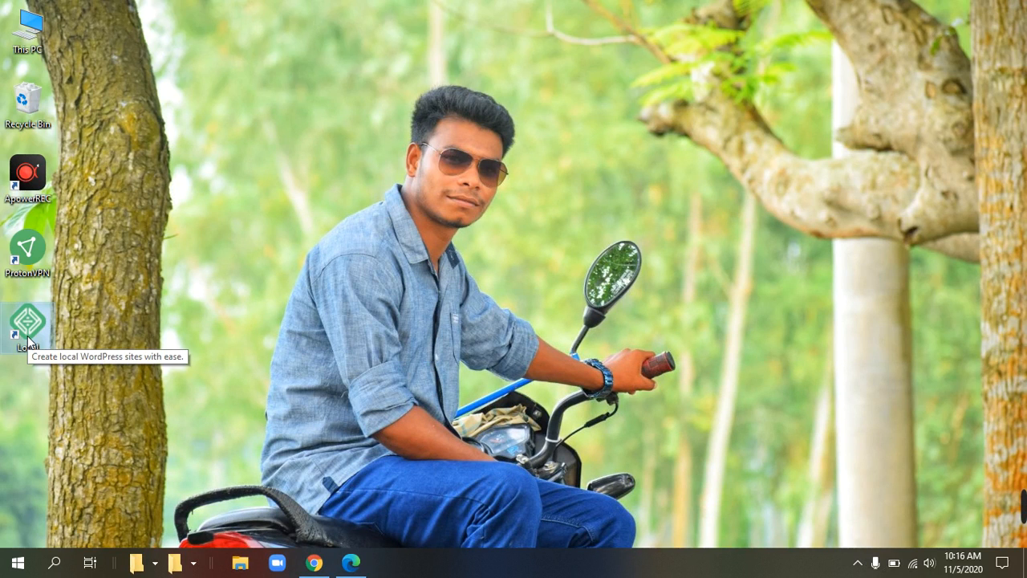
{"action": "double_click", "coordinate": [28, 344]}
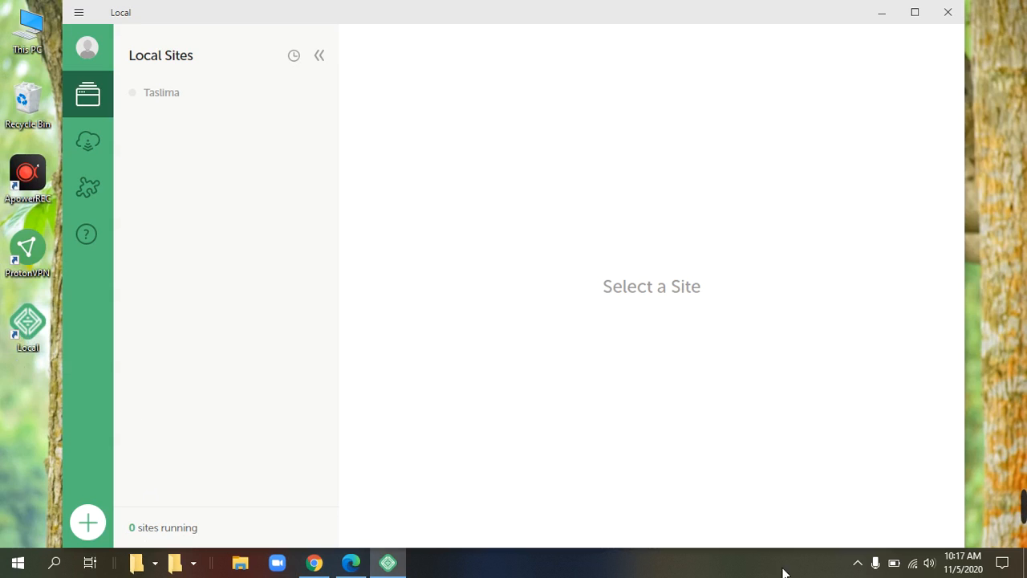
Step: Share your entire screen with the Meet call and hide the sharing notice
{"action": "left_click", "coordinate": [321, 566]}
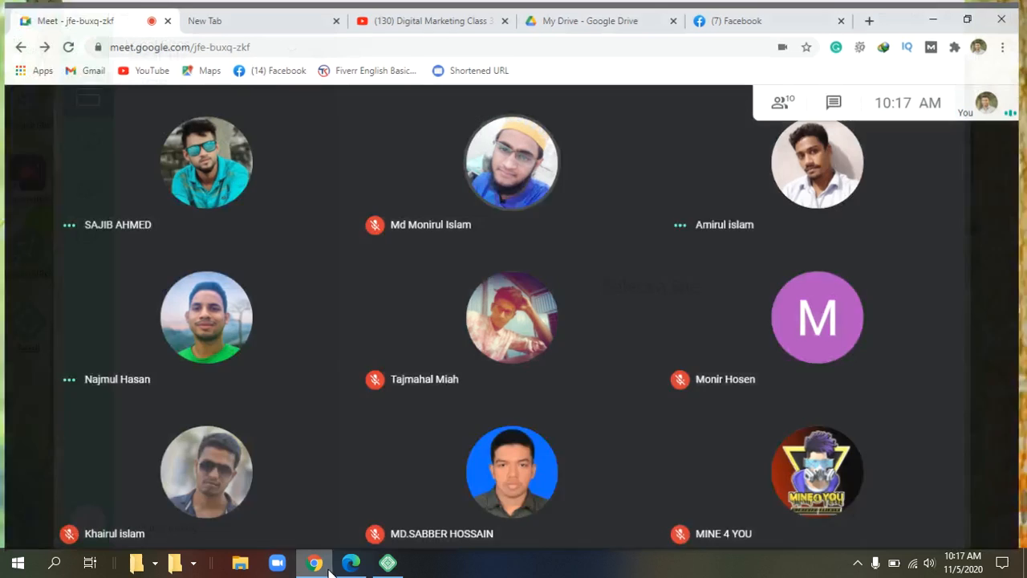
{"action": "left_click", "coordinate": [944, 530]}
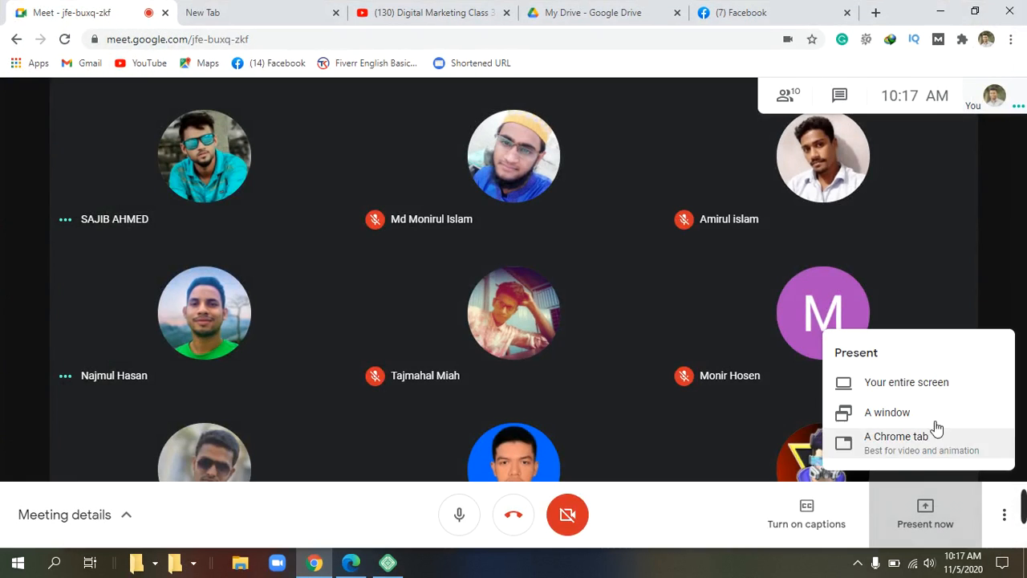
{"action": "left_click", "coordinate": [935, 383]}
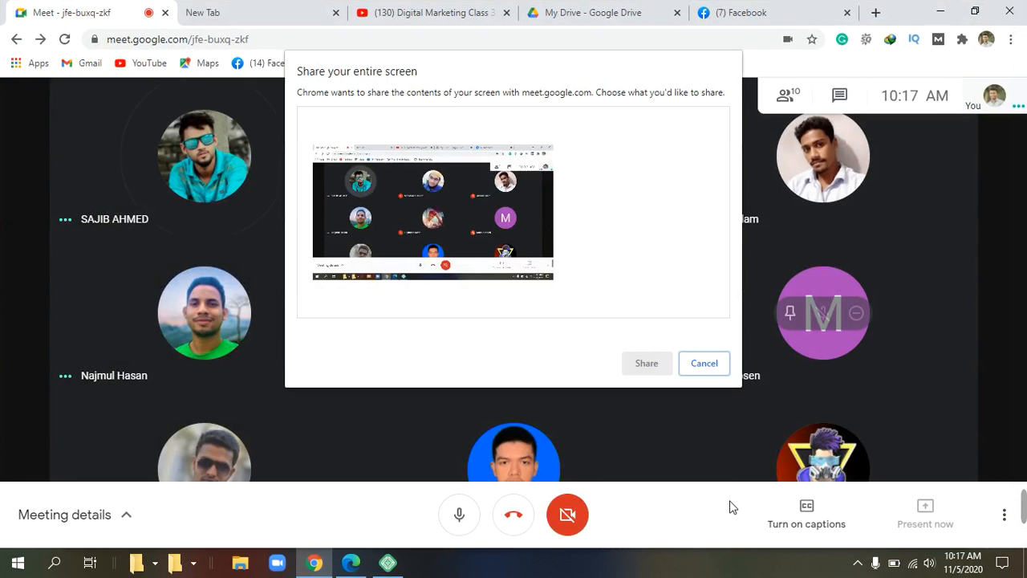
{"action": "left_click", "coordinate": [401, 220]}
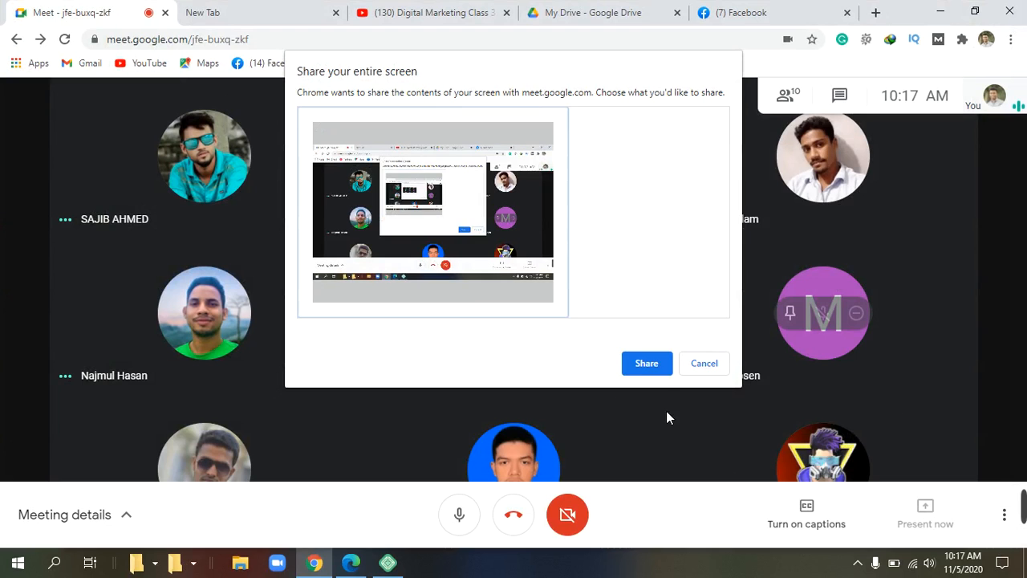
{"action": "left_click", "coordinate": [654, 366]}
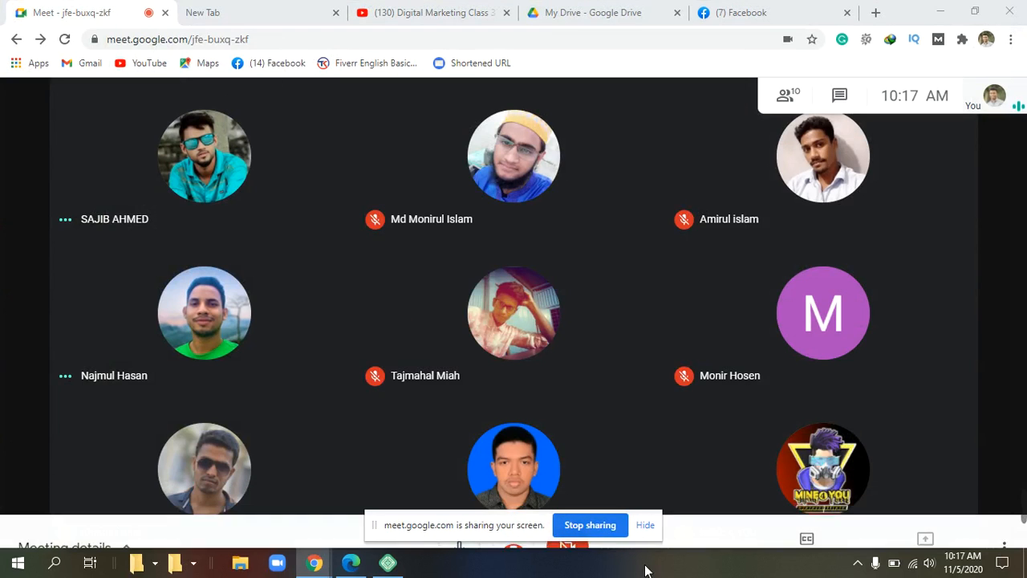
{"action": "left_click", "coordinate": [646, 528]}
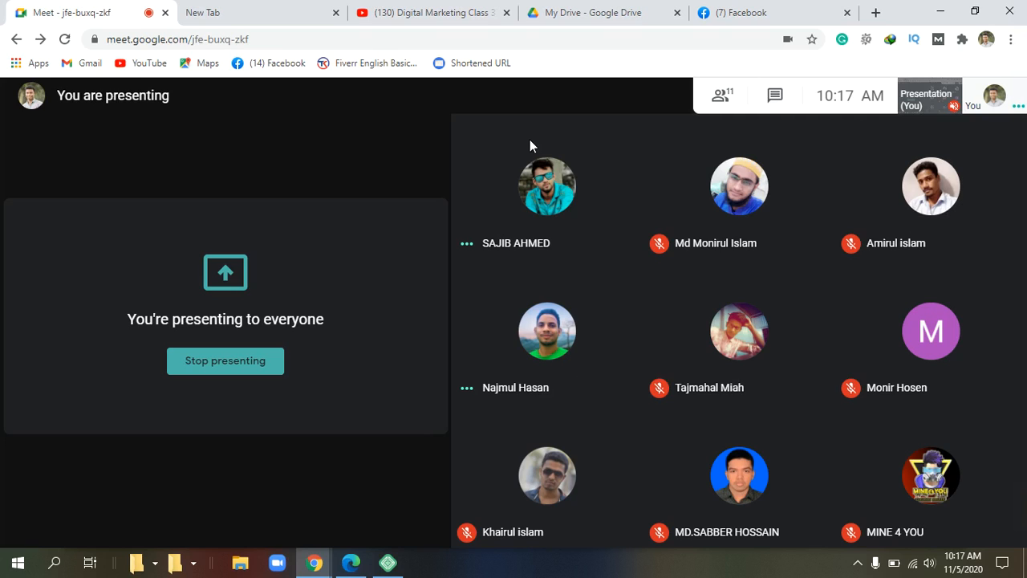
Step: Connect Wi-Fi to Redmi Note 9S_ugP7 with Connect automatically ticked
{"action": "left_click", "coordinate": [913, 564]}
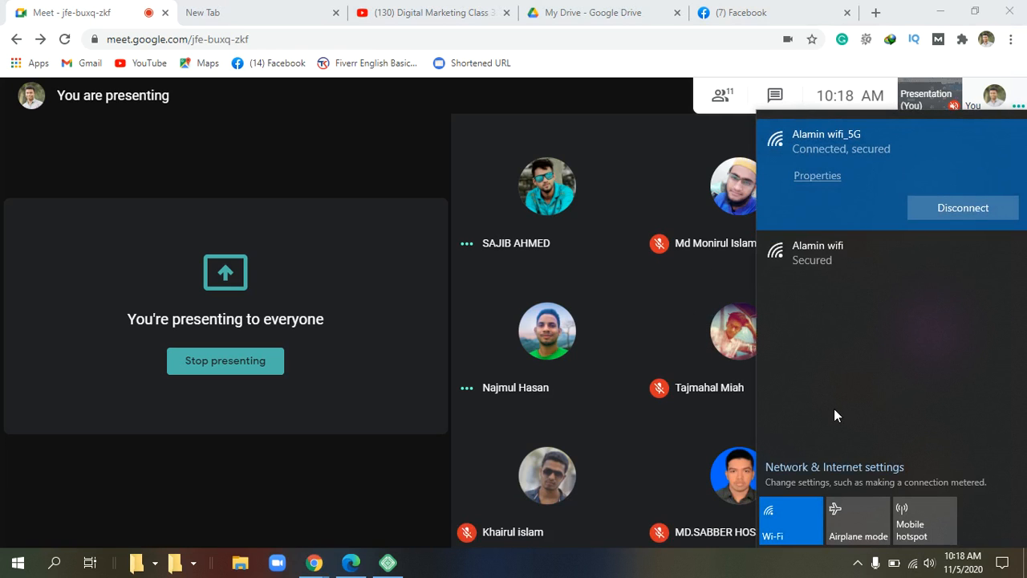
{"action": "left_click", "coordinate": [844, 249]}
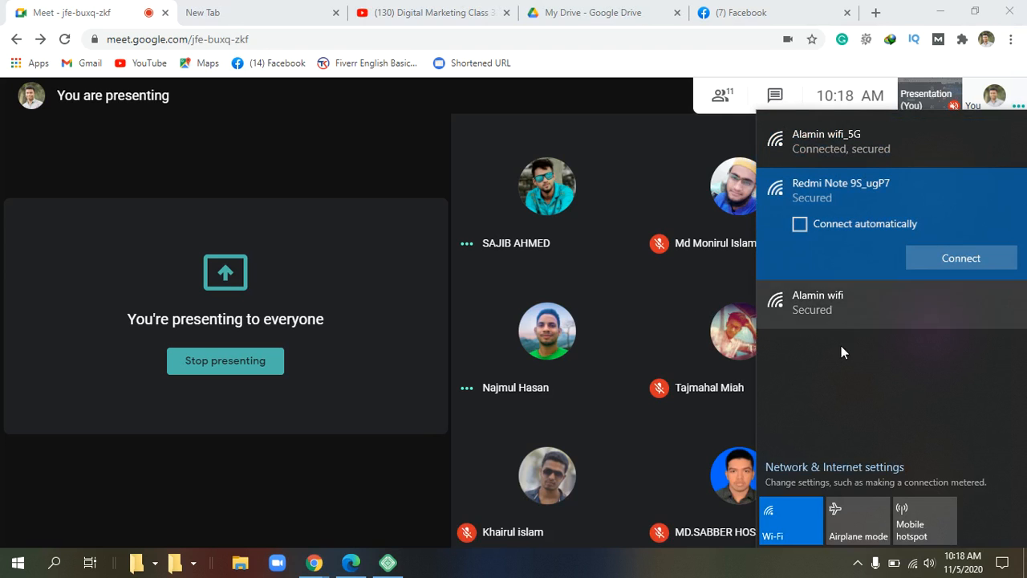
{"action": "left_click", "coordinate": [396, 152]}
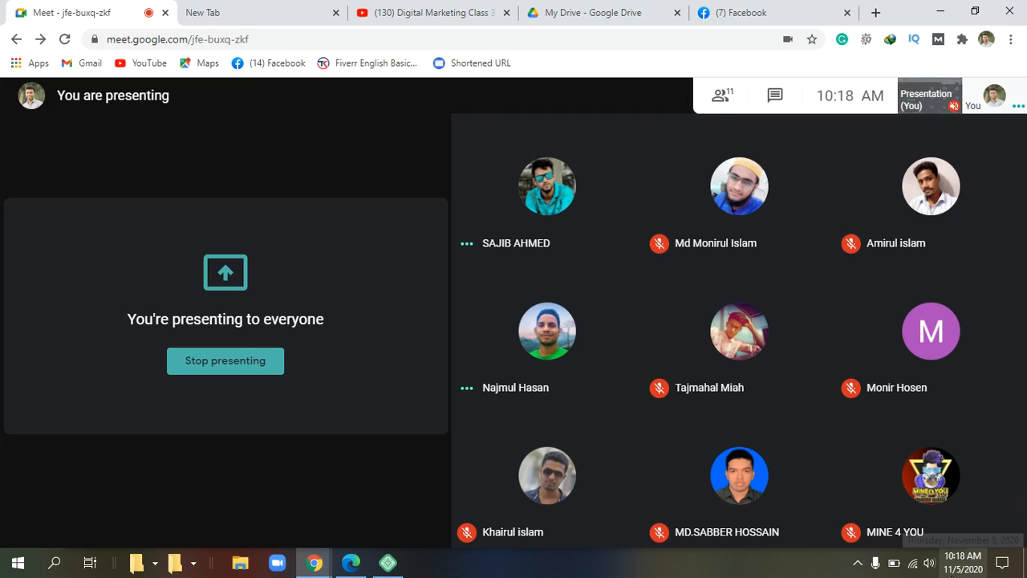
{"action": "left_click", "coordinate": [911, 564]}
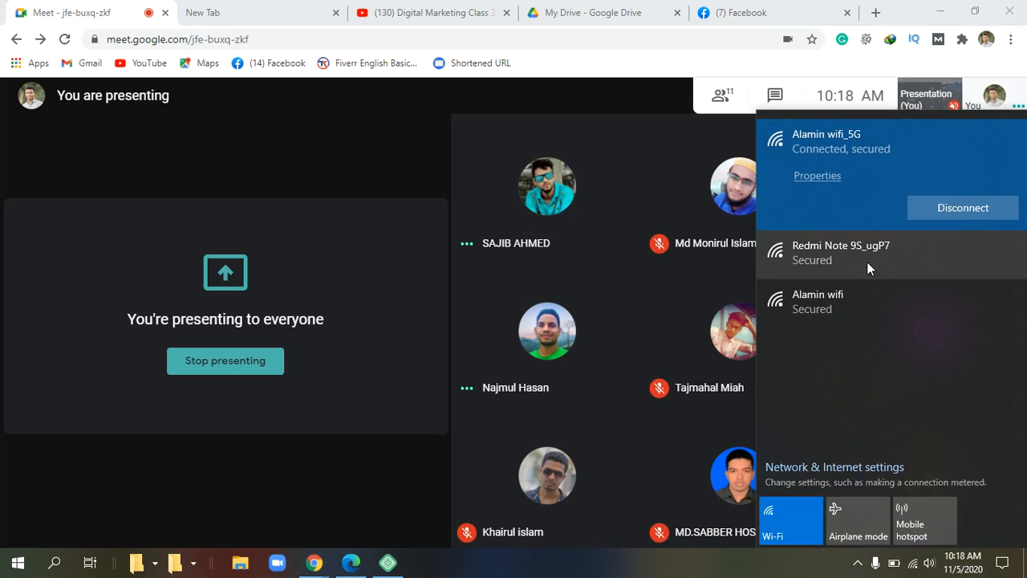
{"action": "left_click", "coordinate": [867, 261]}
{"action": "left_click", "coordinate": [796, 224]}
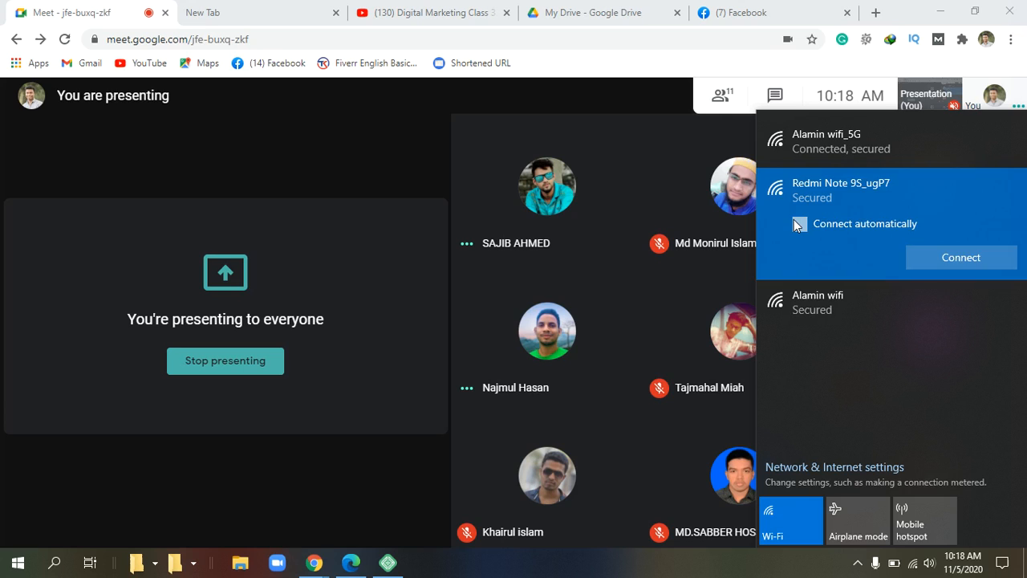
{"action": "left_click", "coordinate": [966, 263]}
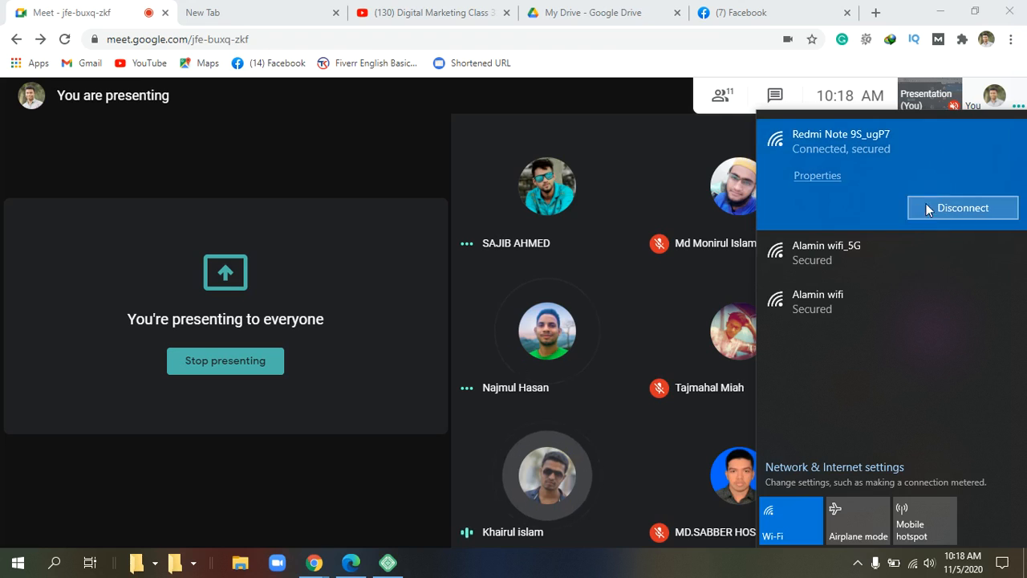
{"action": "left_click", "coordinate": [294, 165]}
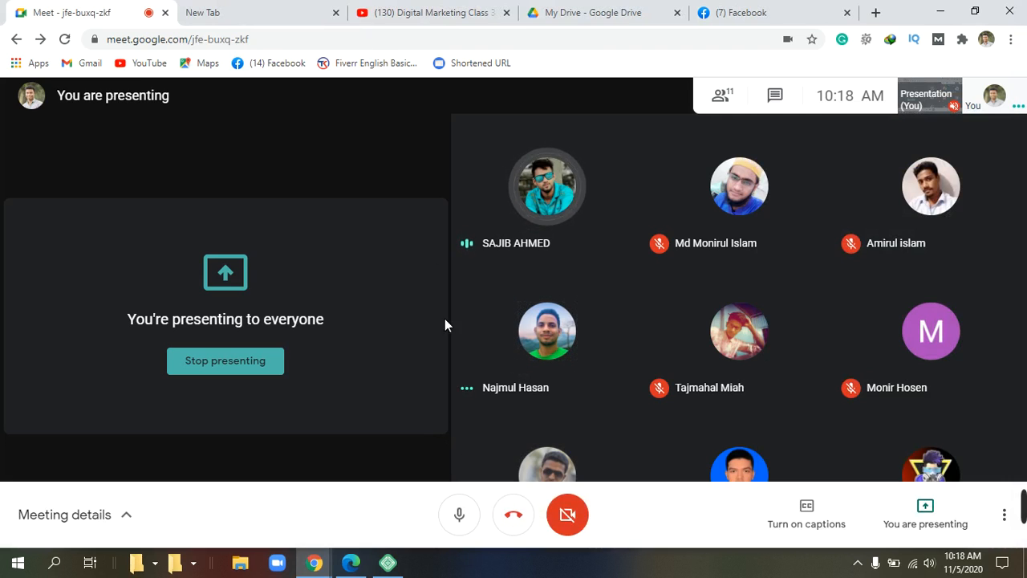
Step: Select the Taslima site in Local Sites and press START SITE to run it
{"action": "left_click", "coordinate": [940, 13]}
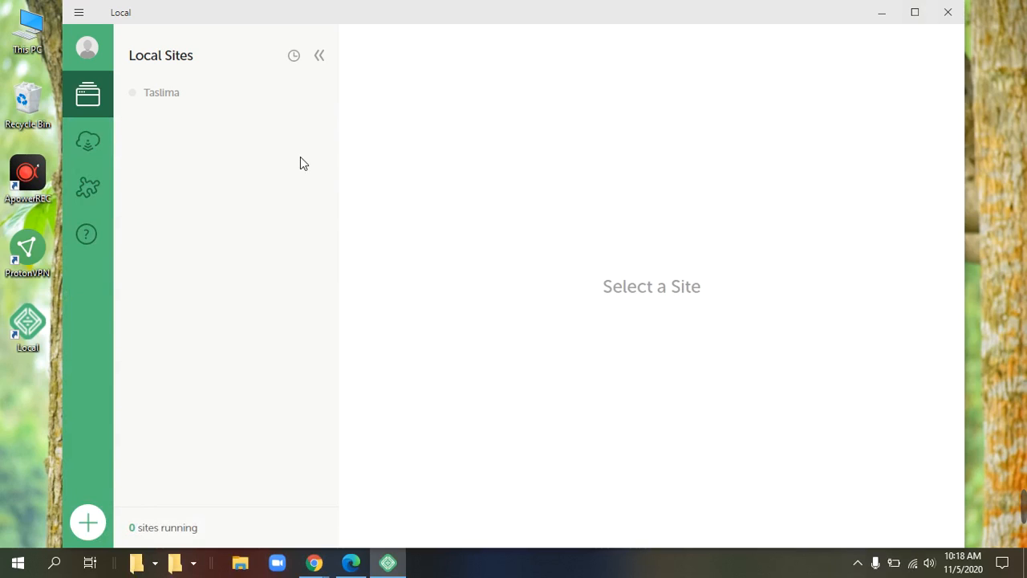
{"action": "left_click", "coordinate": [173, 96]}
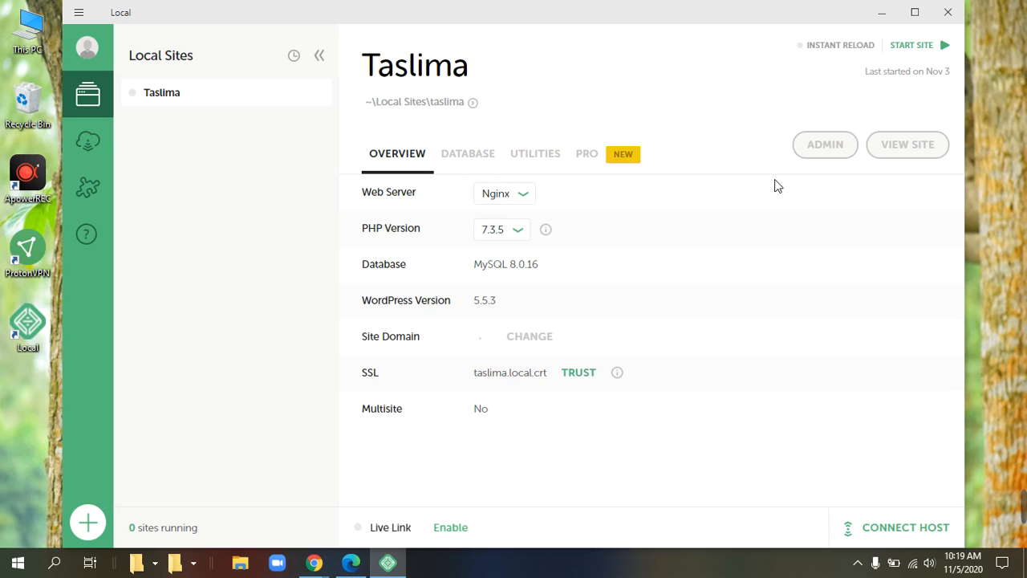
{"action": "left_click", "coordinate": [930, 49]}
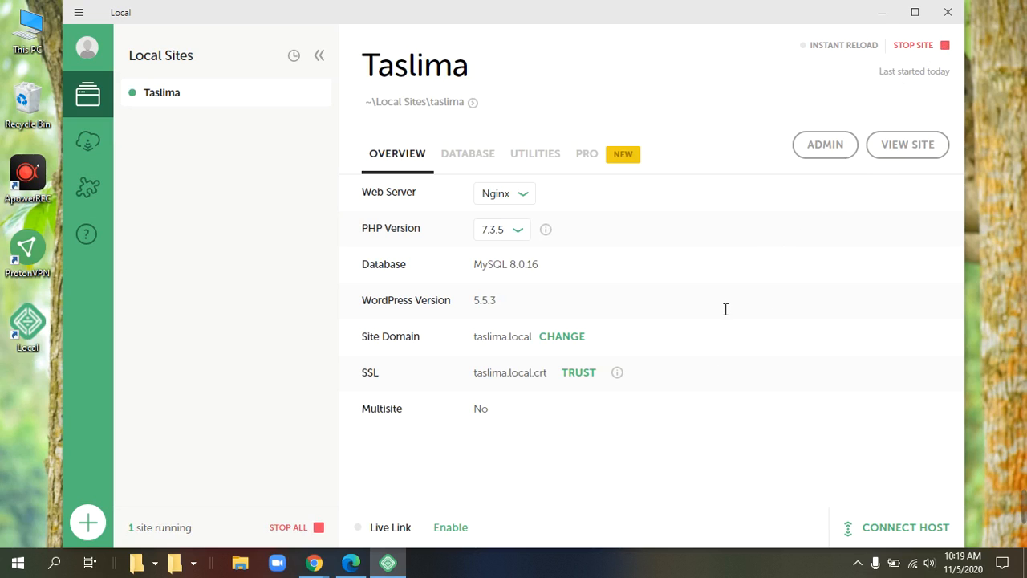
Step: Open taslima.local/wp-admin in Chrome using Local's ADMIN button
{"action": "left_click", "coordinate": [823, 145]}
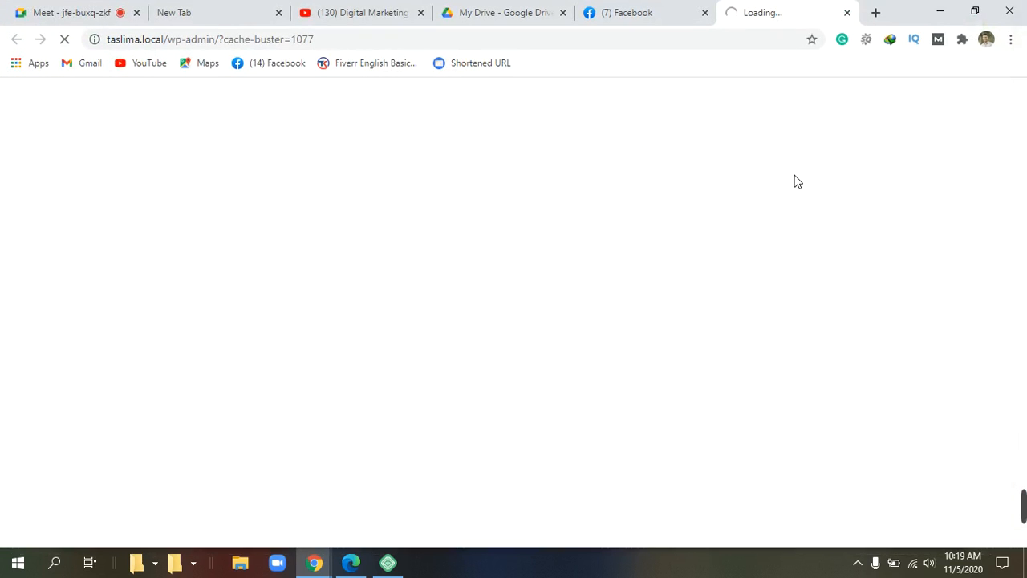
{"action": "mouse_move", "coordinate": [1012, 515]}
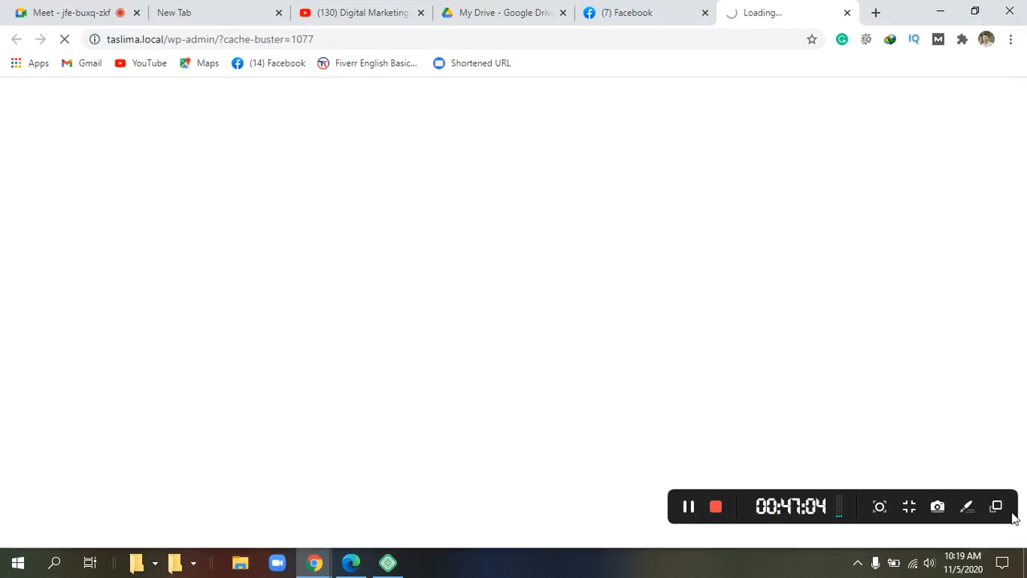
{"action": "left_click", "coordinate": [701, 506]}
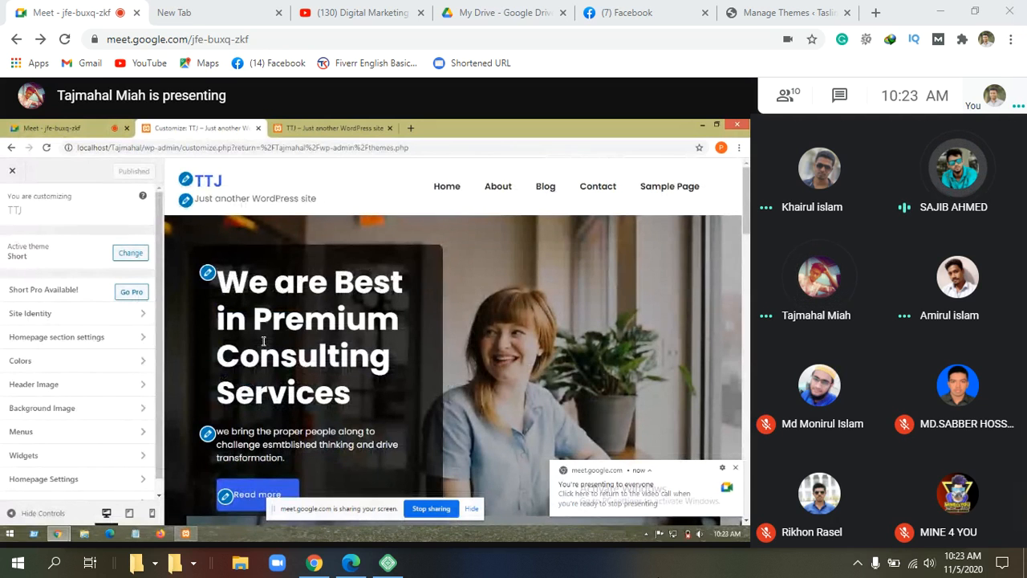
Step: Close the My Drive, YouTube class and empty New Tab tabs
{"action": "left_click", "coordinate": [562, 13]}
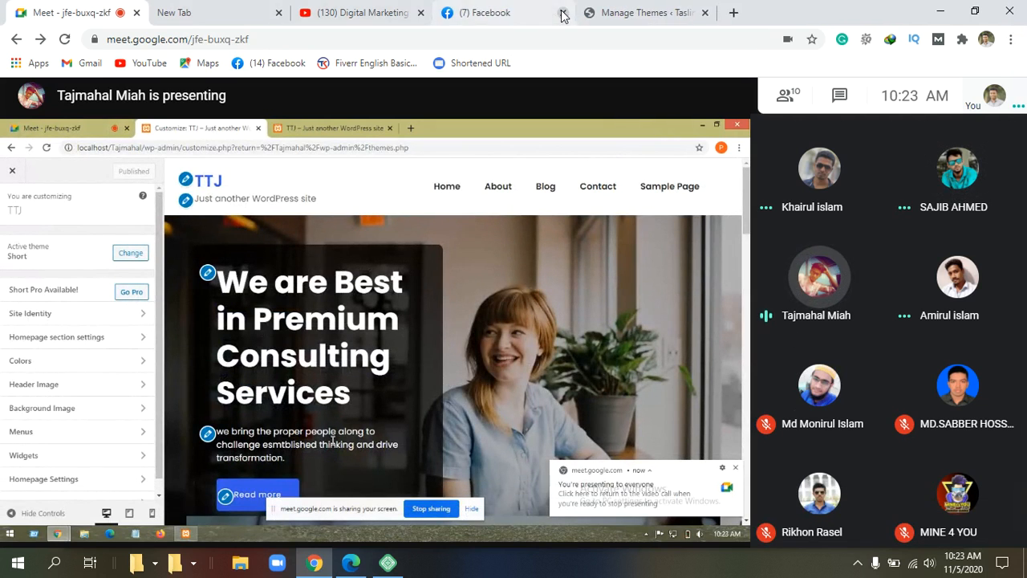
{"action": "left_click", "coordinate": [421, 13]}
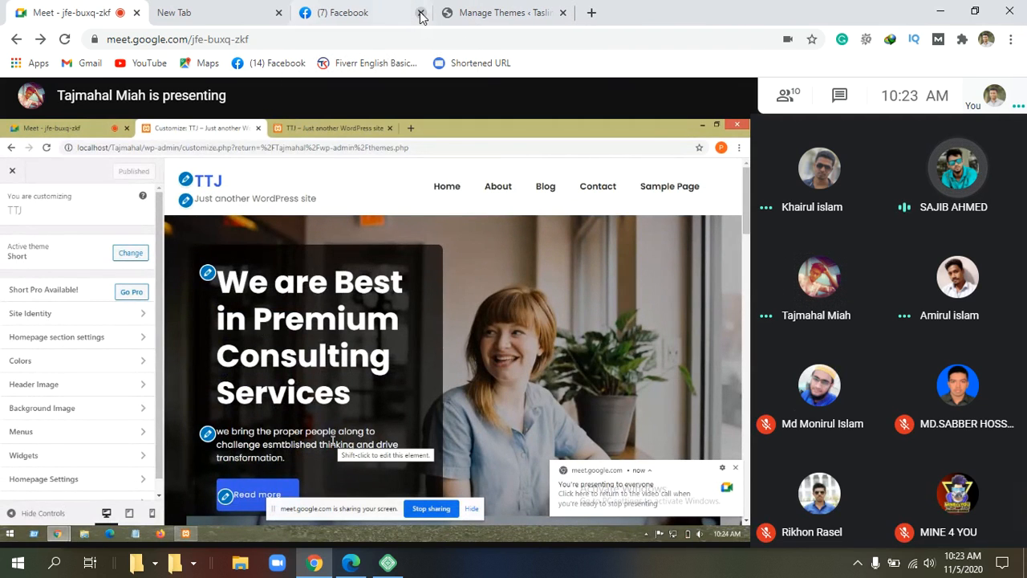
{"action": "left_click", "coordinate": [278, 13]}
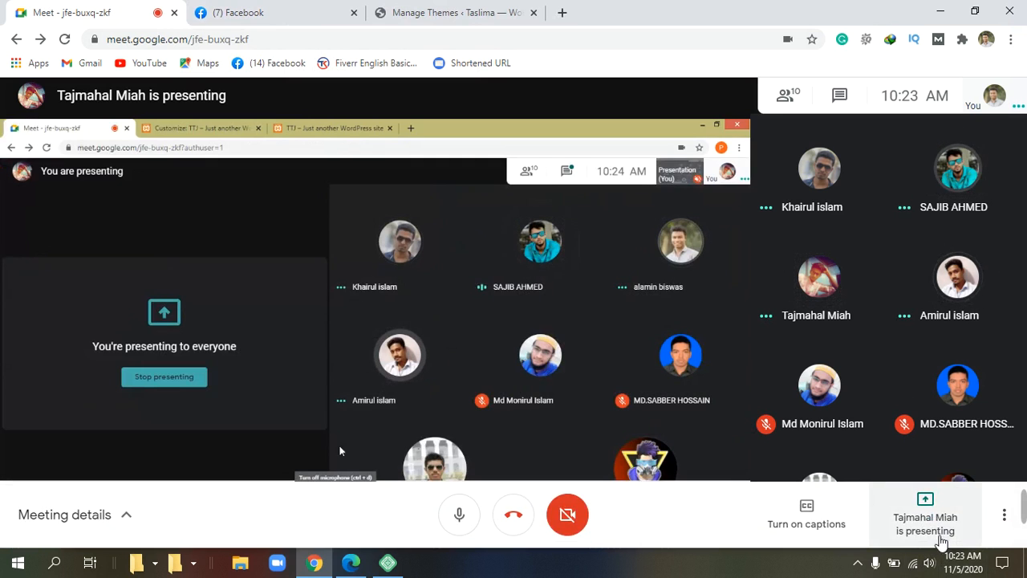
Step: Present your entire screen to the meeting and hide the sharing notice
{"action": "left_click", "coordinate": [938, 535]}
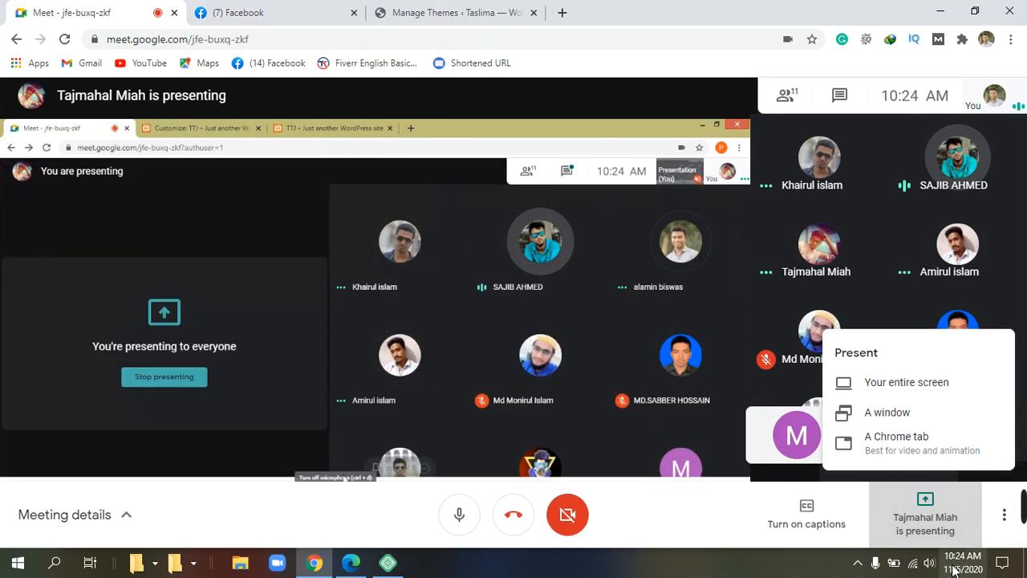
{"action": "left_click", "coordinate": [949, 536]}
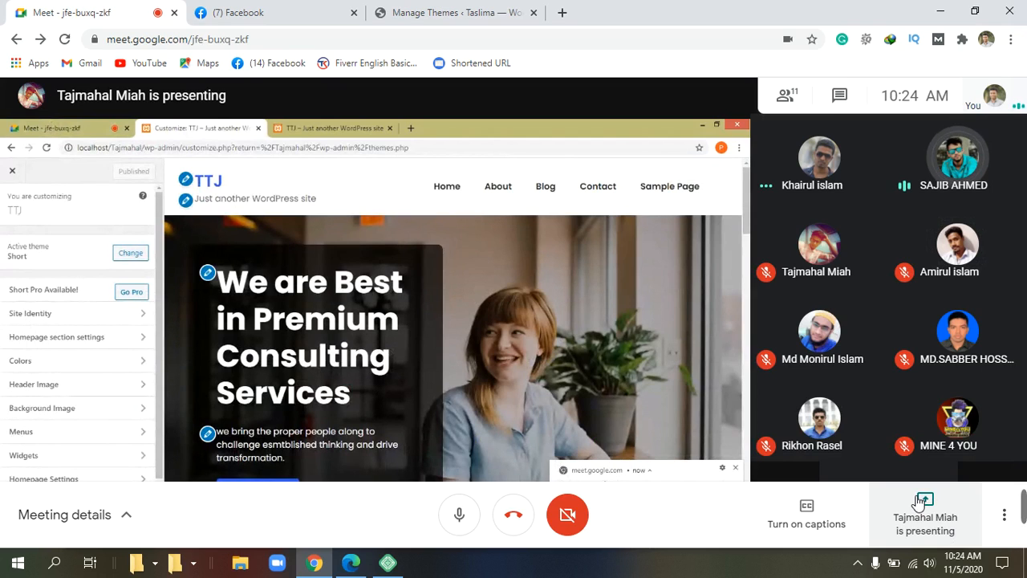
{"action": "left_click", "coordinate": [950, 519]}
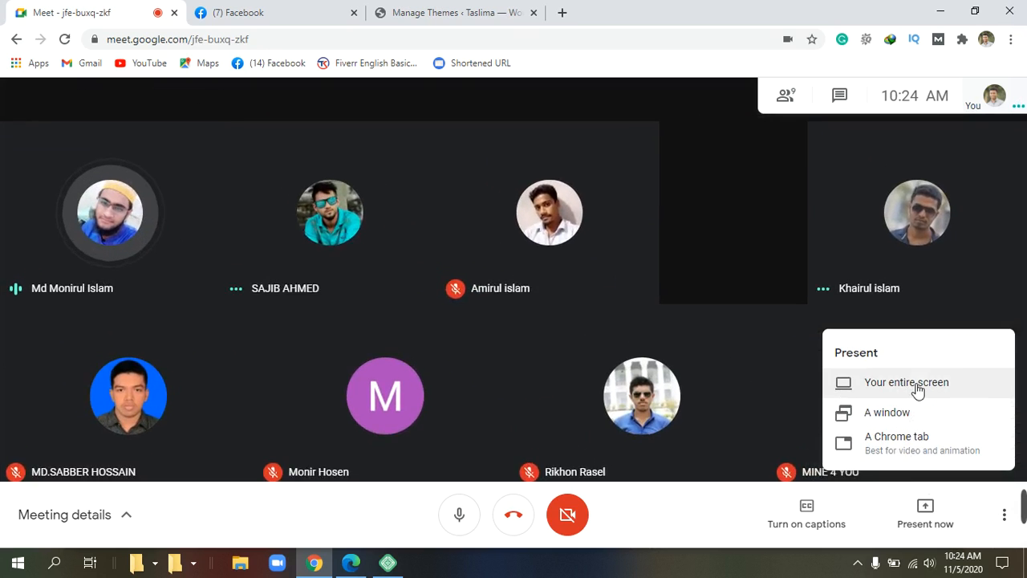
{"action": "left_click", "coordinate": [907, 382]}
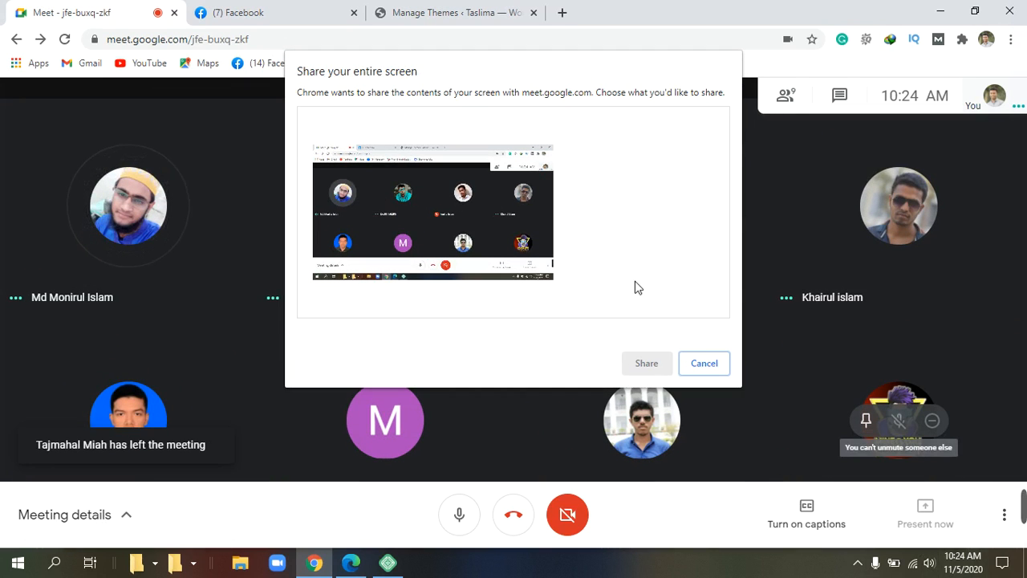
{"action": "left_click", "coordinate": [488, 211]}
{"action": "left_click", "coordinate": [646, 363]}
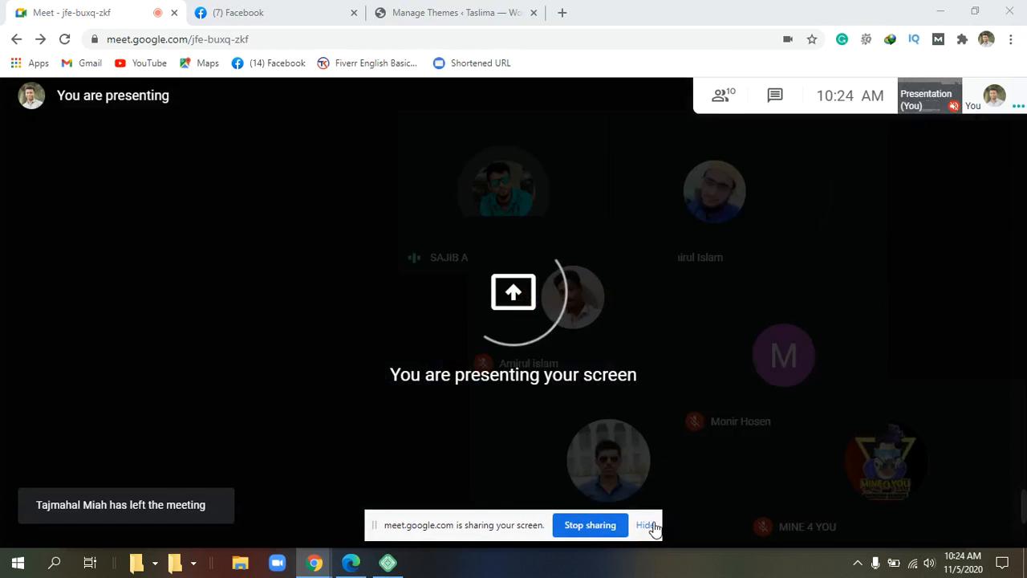
{"action": "left_click", "coordinate": [647, 526]}
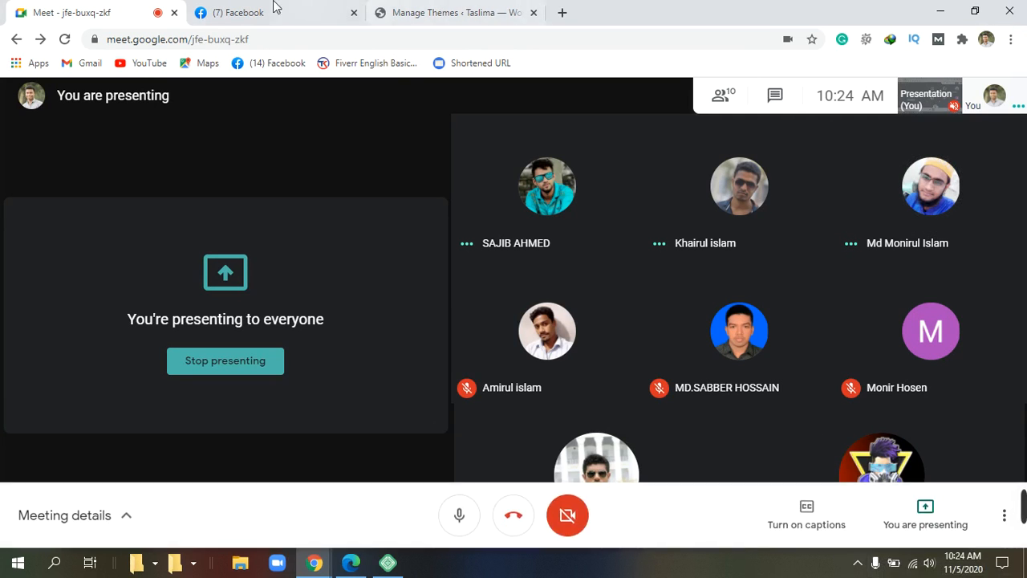
Step: Switch to the Themes admin page and review the installed themes, with ShoppingCart active
{"action": "left_click", "coordinate": [449, 13]}
{"action": "mouse_move", "coordinate": [598, 300]}
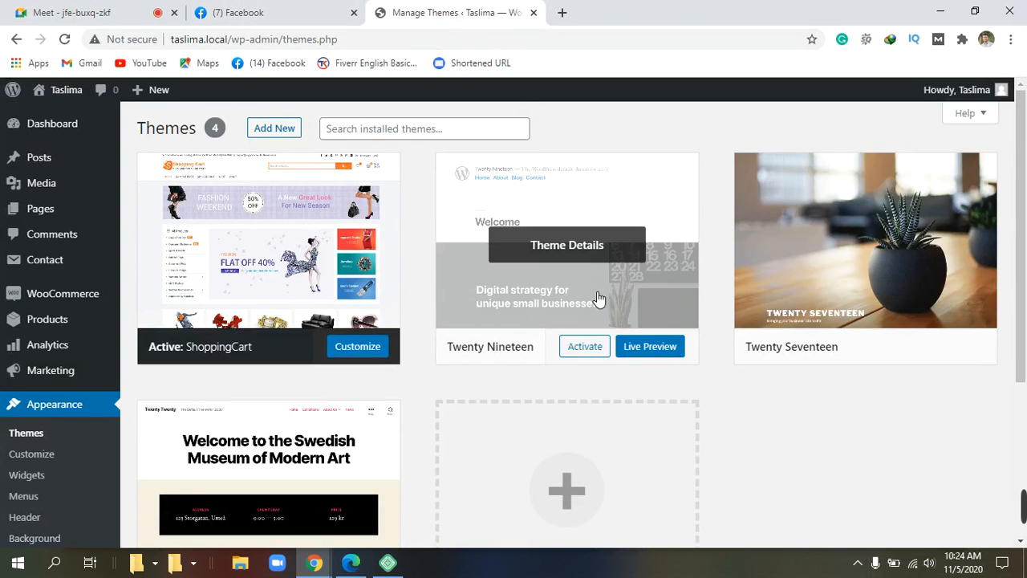
{"action": "scroll", "coordinate": [598, 300], "scroll_direction": "down", "scroll_amount": 3}
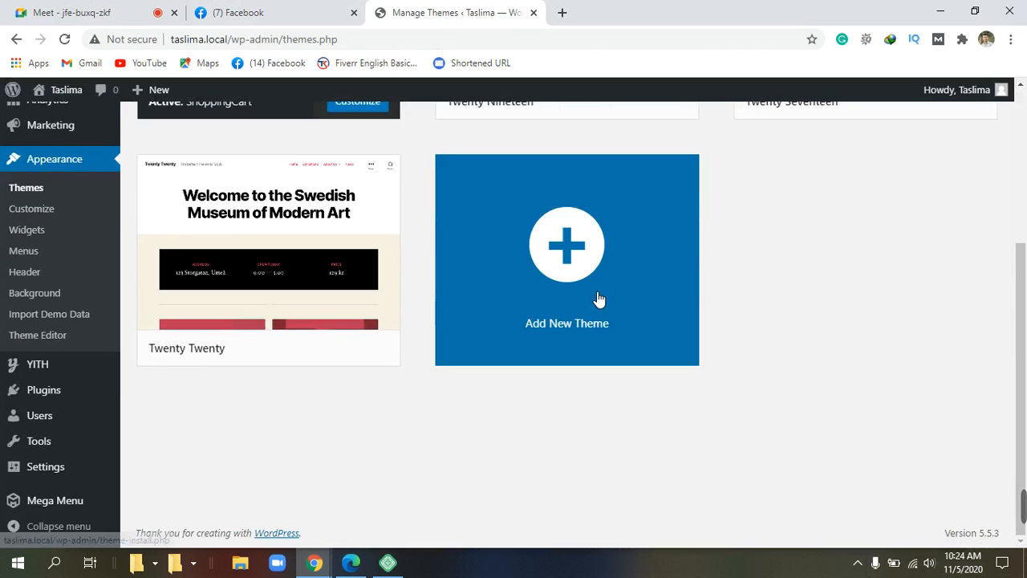
{"action": "scroll", "coordinate": [598, 300], "scroll_direction": "up", "scroll_amount": 3}
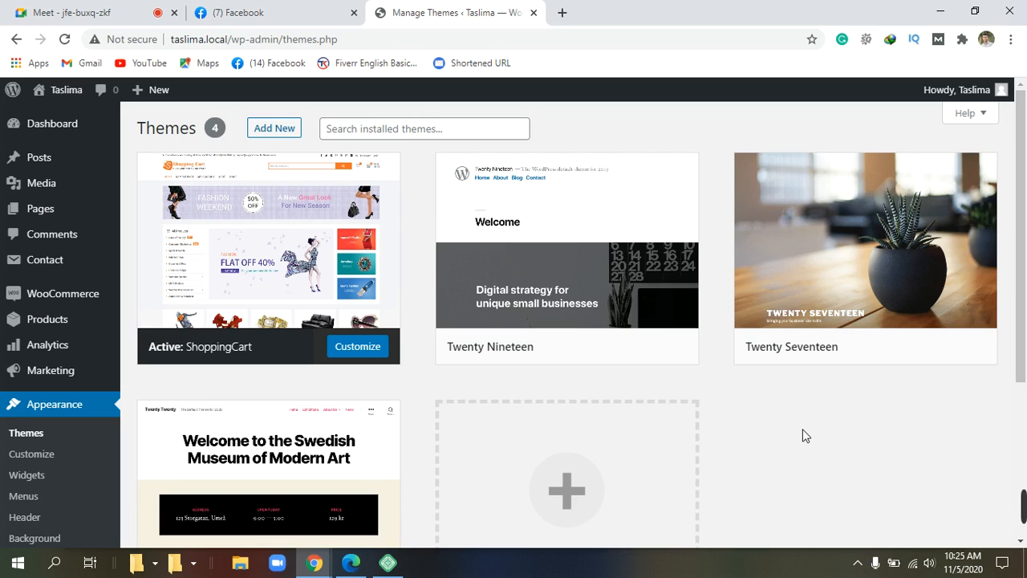
{"action": "mouse_move", "coordinate": [1023, 499]}
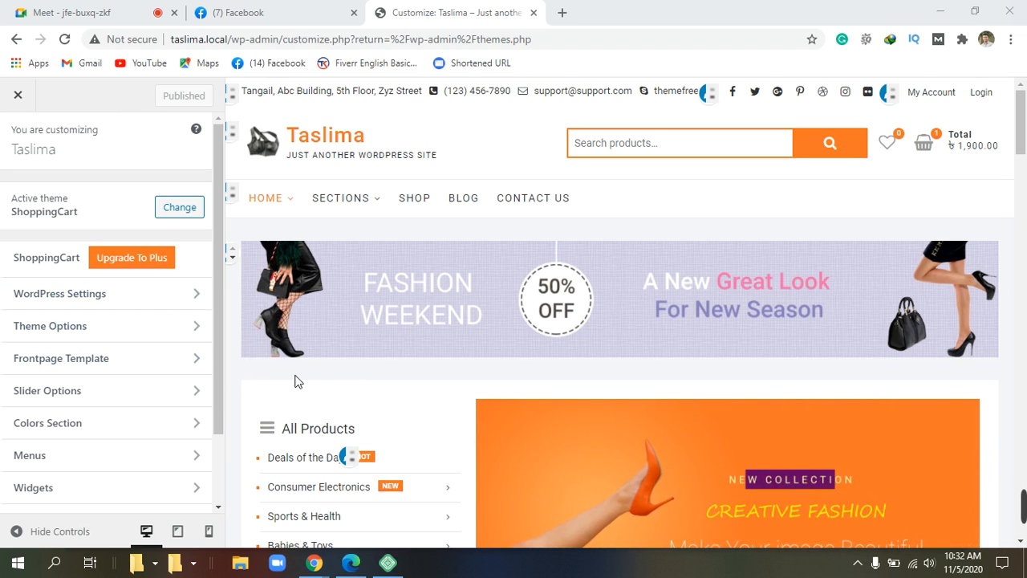
{"action": "scroll", "coordinate": [294, 381], "scroll_direction": "down", "scroll_amount": 3}
{"action": "scroll", "coordinate": [295, 381], "scroll_direction": "up", "scroll_amount": 3}
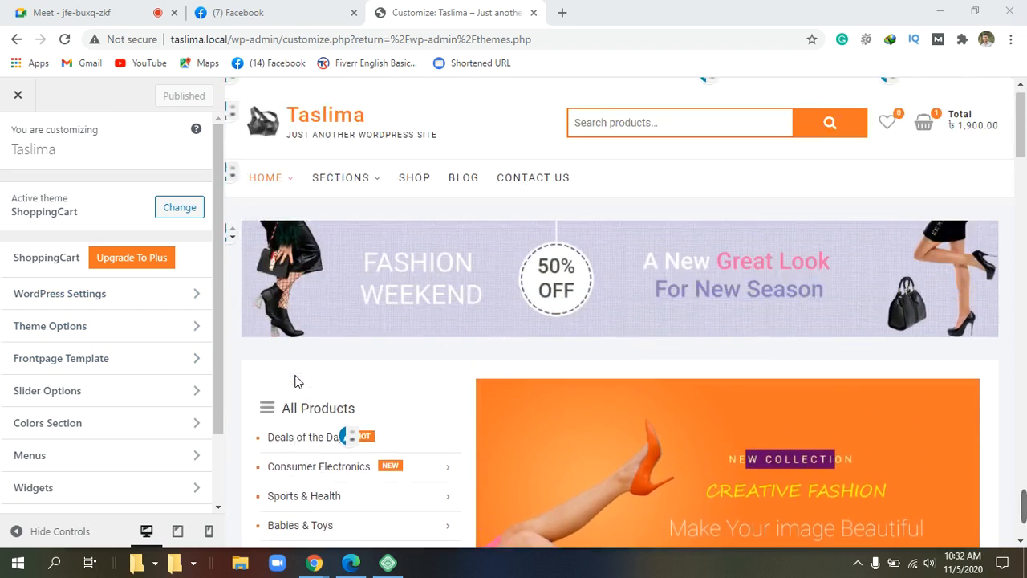
{"action": "mouse_move", "coordinate": [941, 143]}
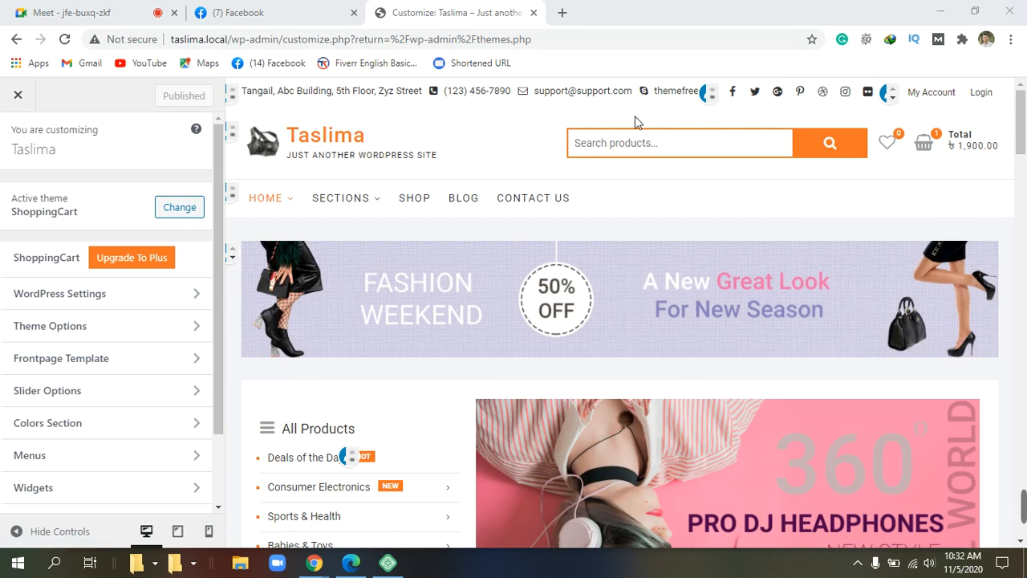
{"action": "scroll", "coordinate": [80, 286], "scroll_direction": "down", "scroll_amount": 1}
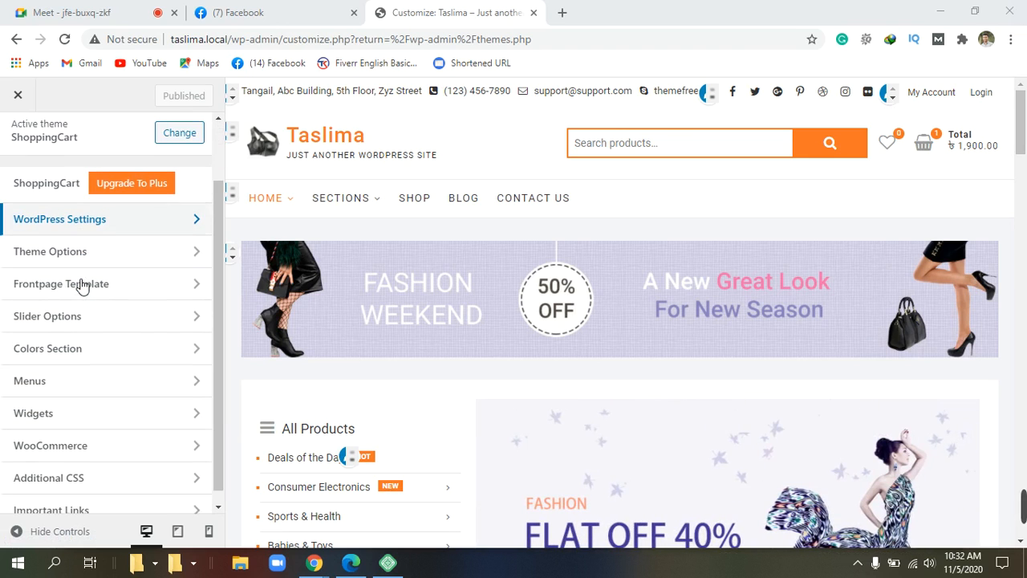
{"action": "scroll", "coordinate": [80, 287], "scroll_direction": "up", "scroll_amount": 1}
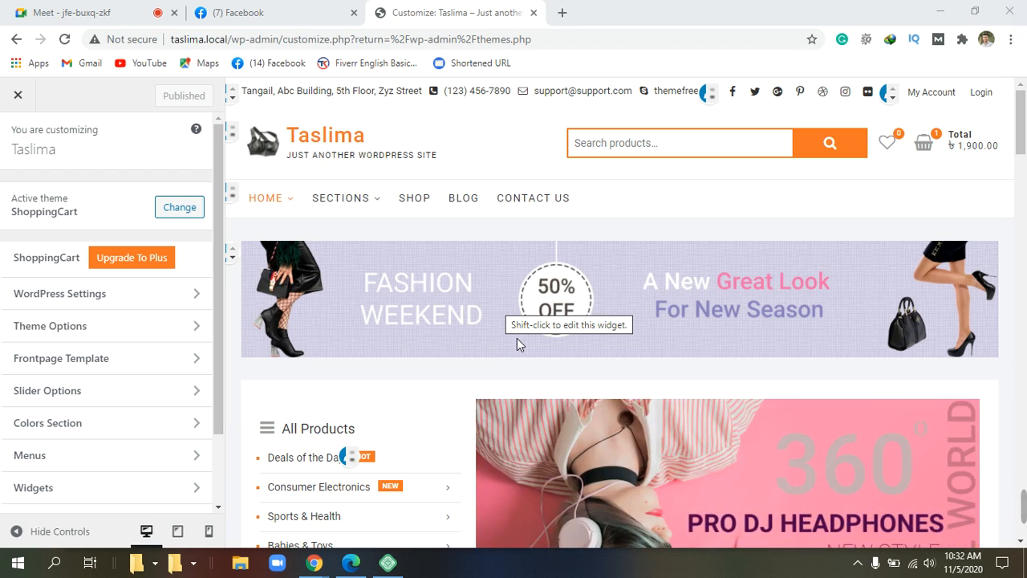
{"action": "scroll", "coordinate": [690, 297], "scroll_direction": "down", "scroll_amount": 5}
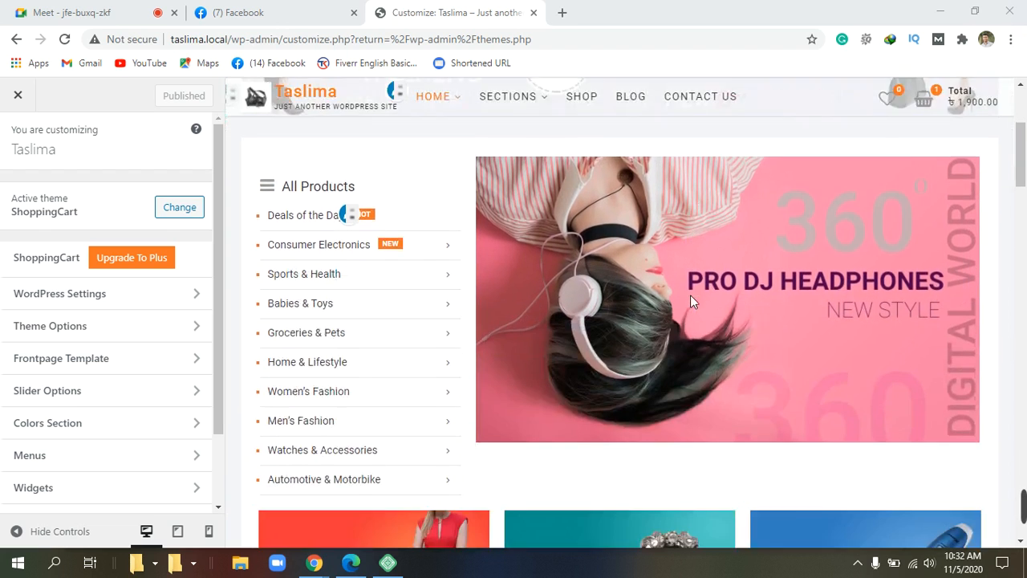
{"action": "scroll", "coordinate": [690, 297], "scroll_direction": "down", "scroll_amount": 5}
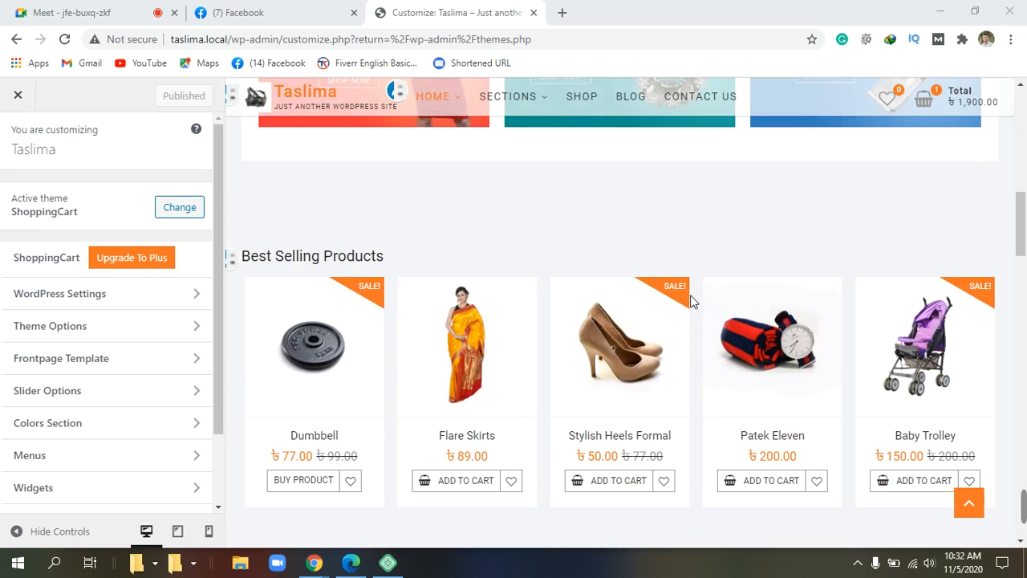
{"action": "scroll", "coordinate": [691, 299], "scroll_direction": "down", "scroll_amount": 1}
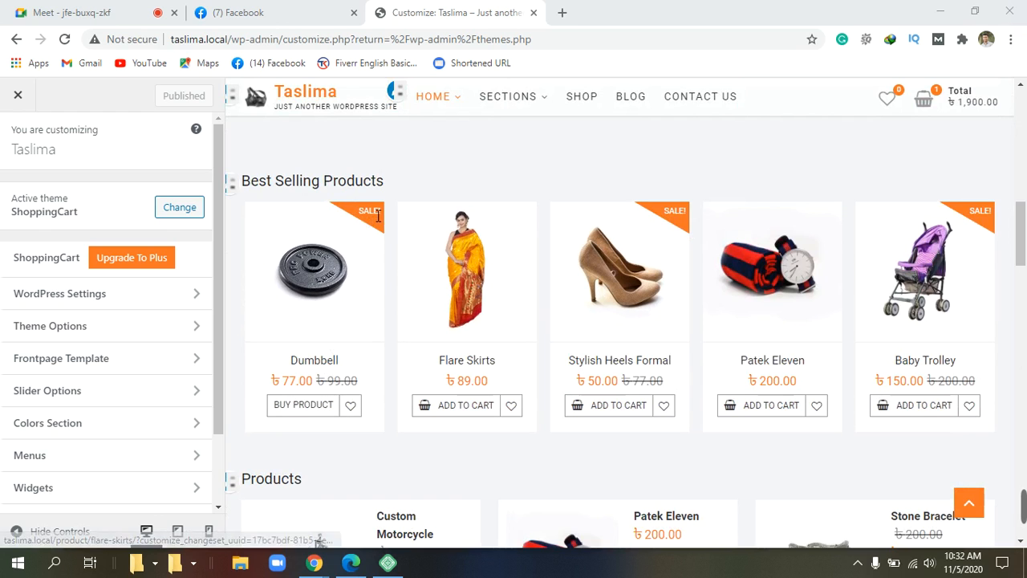
{"action": "left_click", "coordinate": [377, 218]}
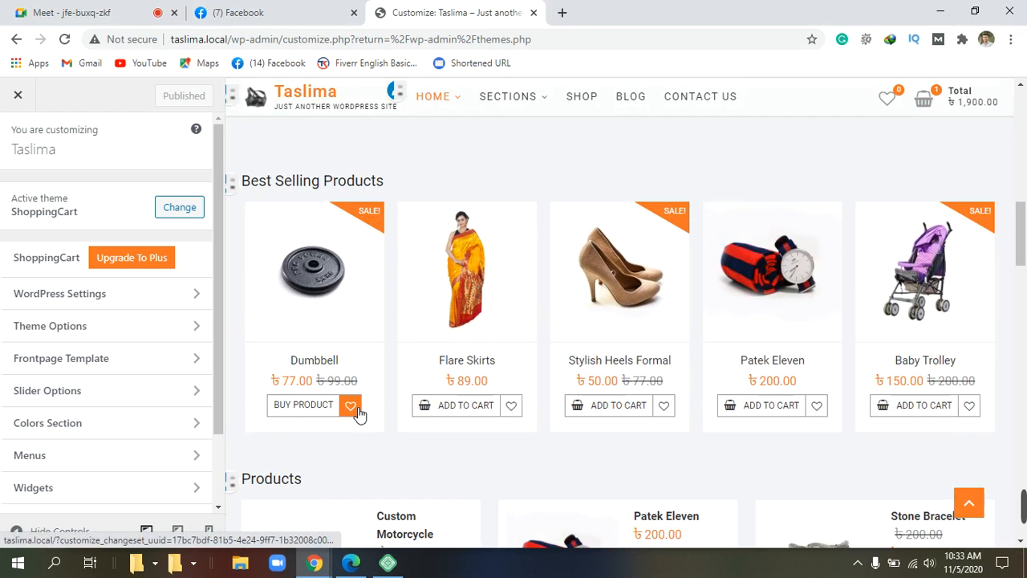
{"action": "scroll", "coordinate": [350, 389], "scroll_direction": "up", "scroll_amount": 4}
{"action": "scroll", "coordinate": [355, 377], "scroll_direction": "up", "scroll_amount": 5}
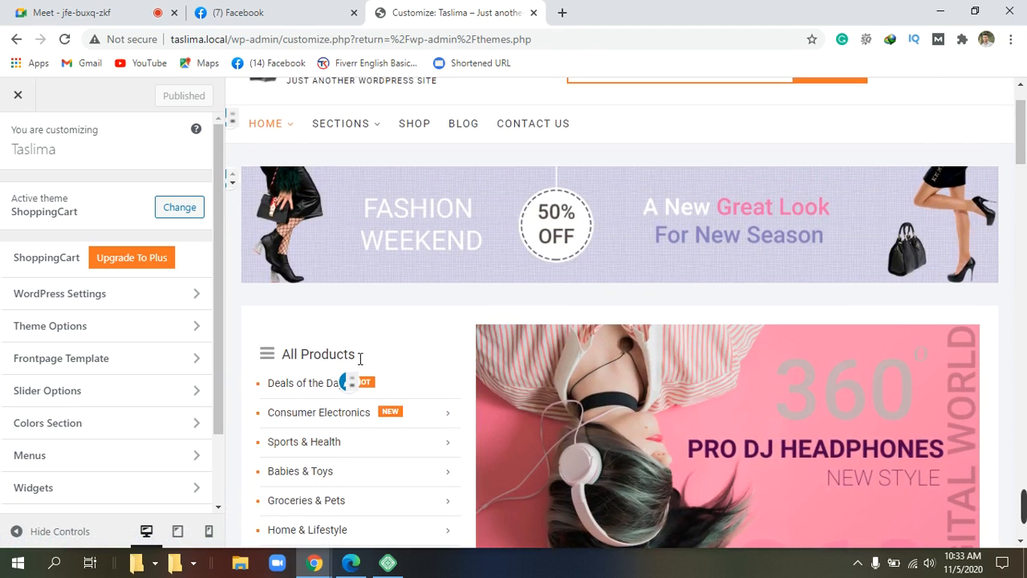
{"action": "scroll", "coordinate": [360, 359], "scroll_direction": "up", "scroll_amount": 1}
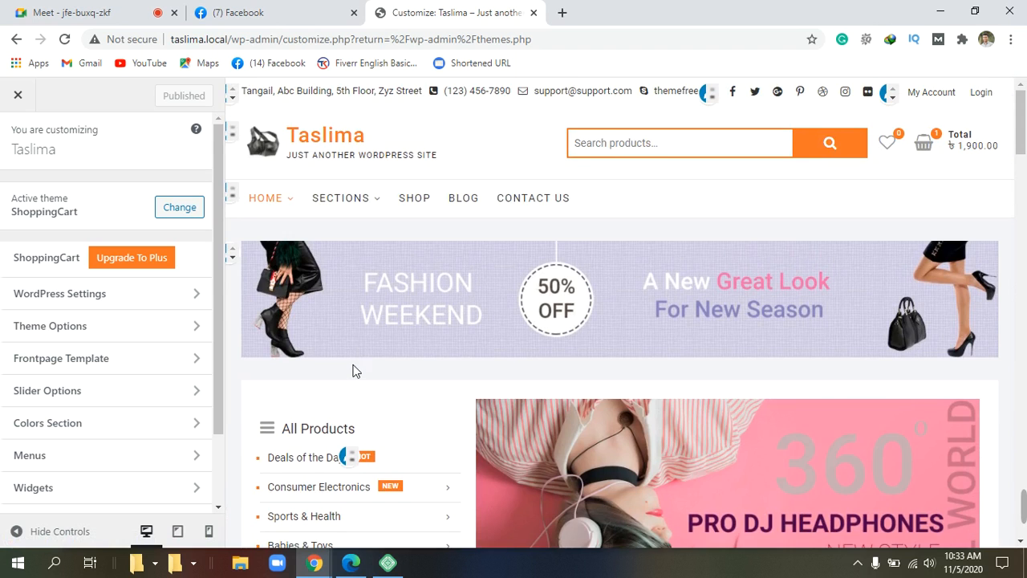
{"action": "scroll", "coordinate": [355, 369], "scroll_direction": "down", "scroll_amount": 9}
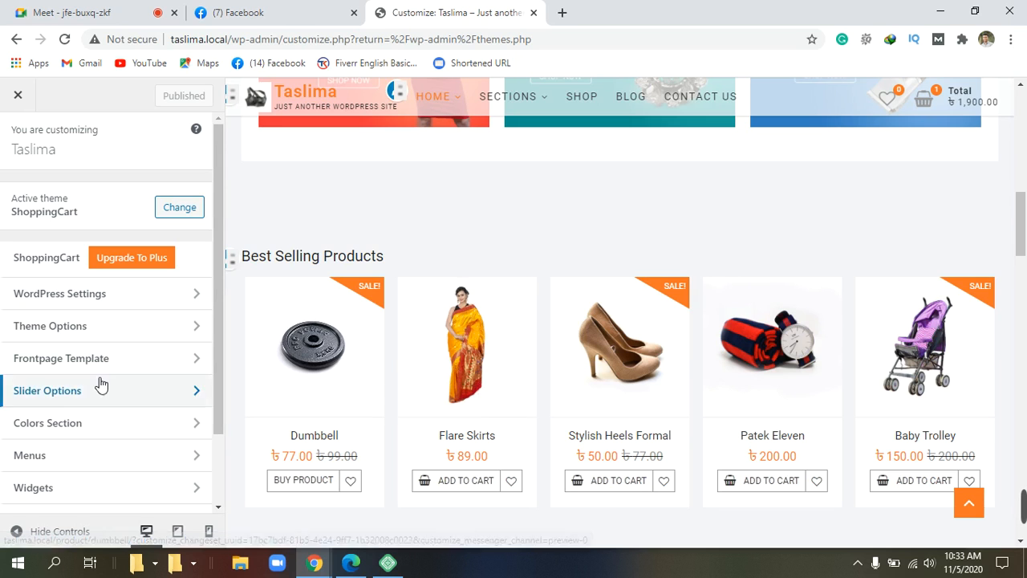
{"action": "scroll", "coordinate": [92, 385], "scroll_direction": "down", "scroll_amount": 2}
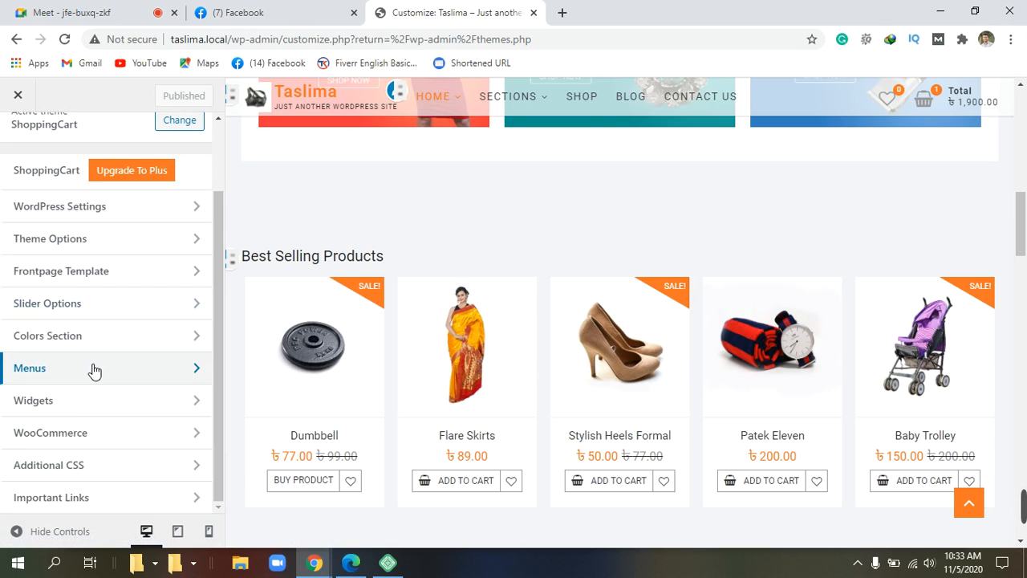
{"action": "scroll", "coordinate": [72, 210], "scroll_direction": "up", "scroll_amount": 2}
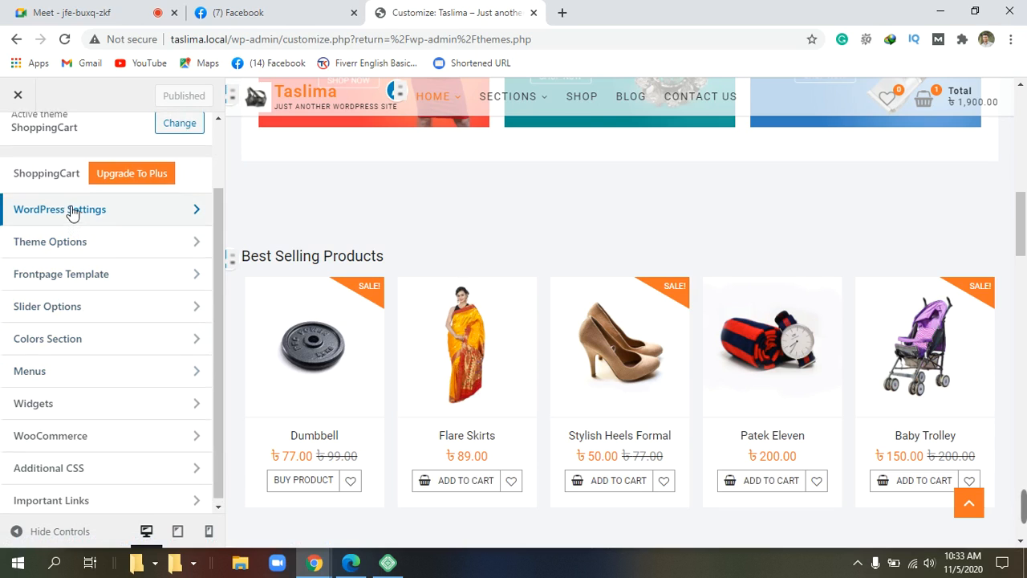
{"action": "scroll", "coordinate": [80, 360], "scroll_direction": "down", "scroll_amount": 2}
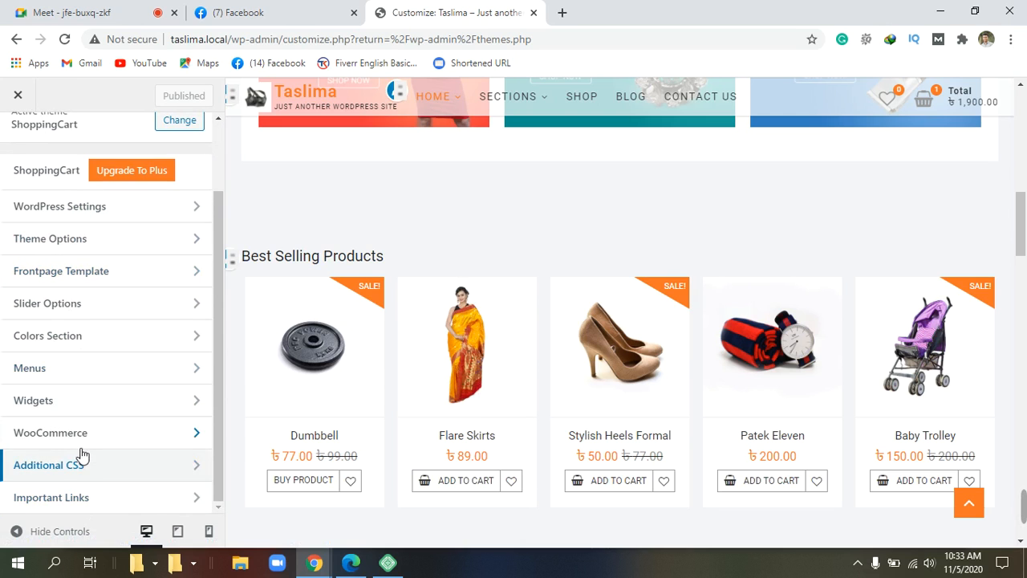
Step: Open Widgets and scroll down to the Footer Column 1–4 areas and the preview's footer
{"action": "left_click", "coordinate": [57, 403]}
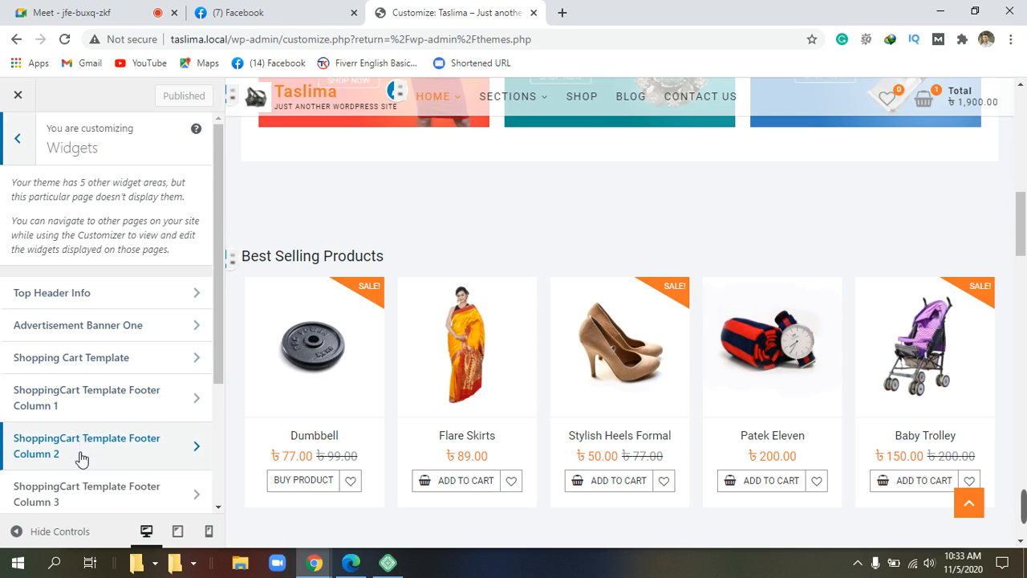
{"action": "scroll", "coordinate": [87, 504], "scroll_direction": "down", "scroll_amount": 1}
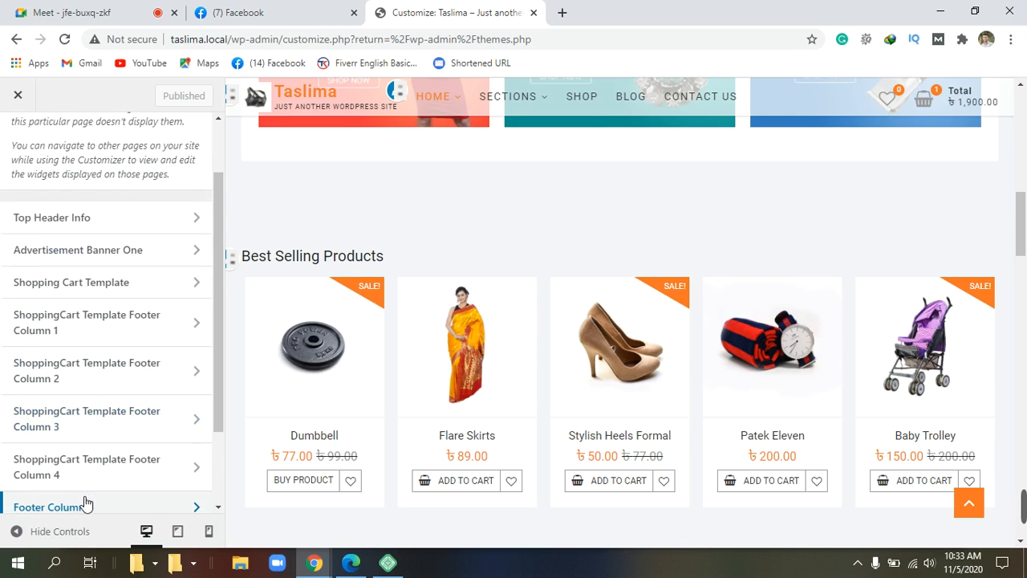
{"action": "scroll", "coordinate": [86, 503], "scroll_direction": "down", "scroll_amount": 1}
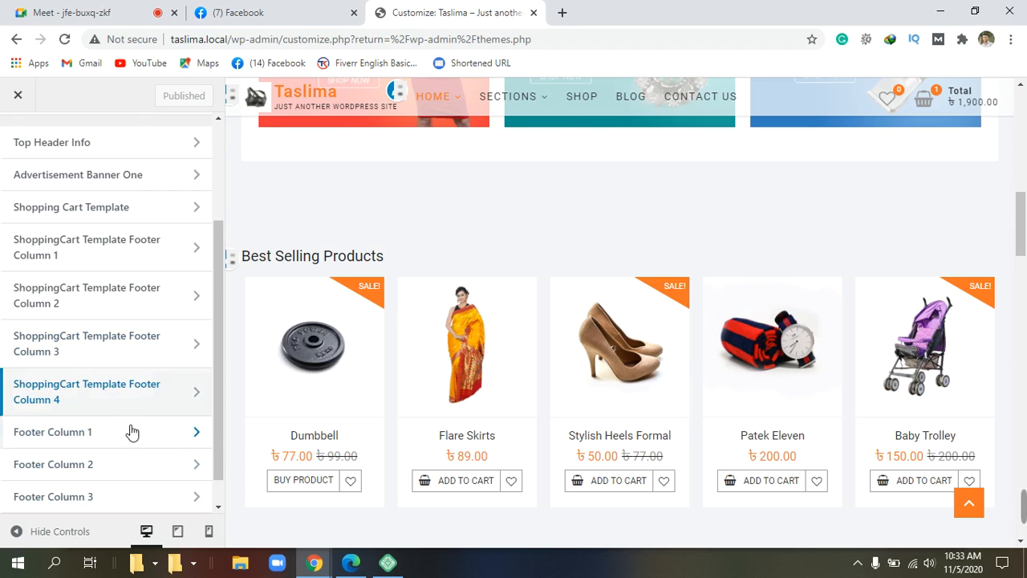
{"action": "scroll", "coordinate": [115, 477], "scroll_direction": "down", "scroll_amount": 1}
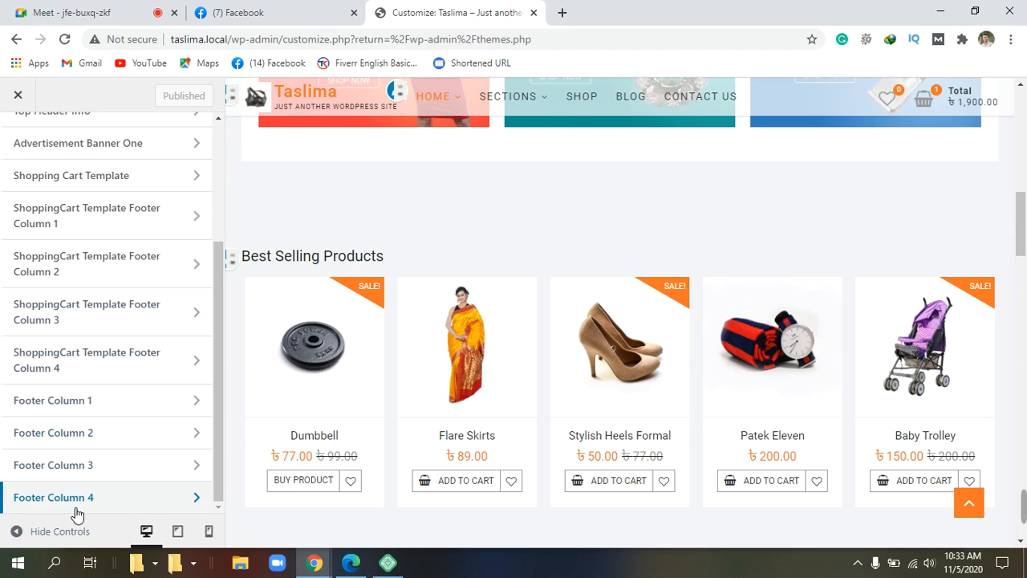
{"action": "scroll", "coordinate": [813, 387], "scroll_direction": "down", "scroll_amount": 10}
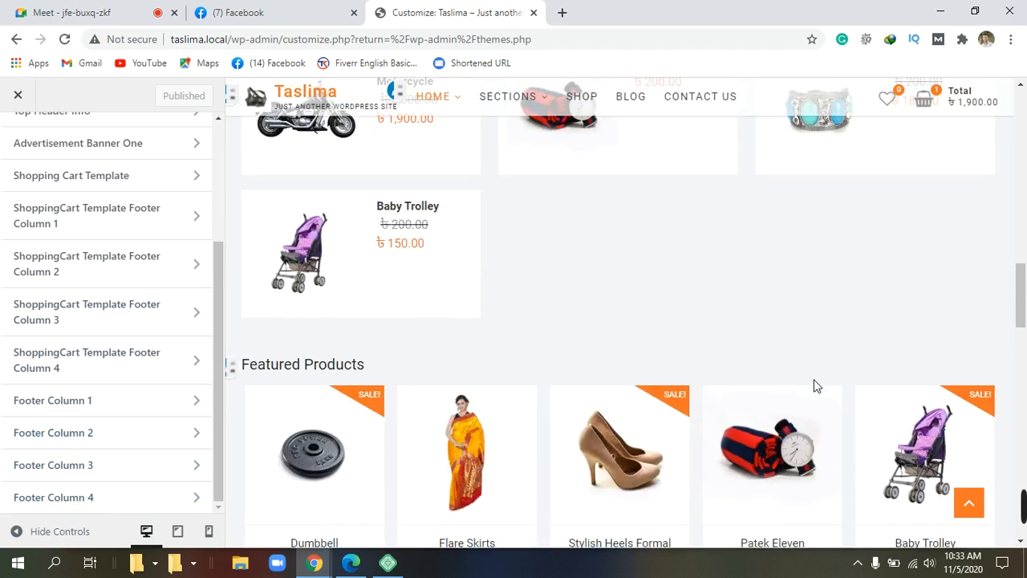
{"action": "scroll", "coordinate": [813, 387], "scroll_direction": "down", "scroll_amount": 8}
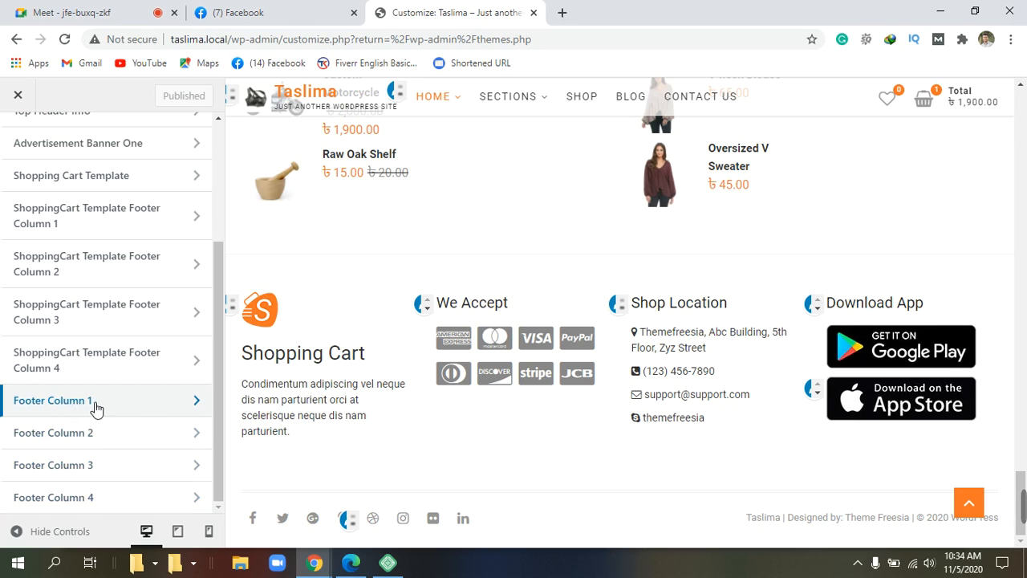
{"action": "left_click", "coordinate": [141, 408]}
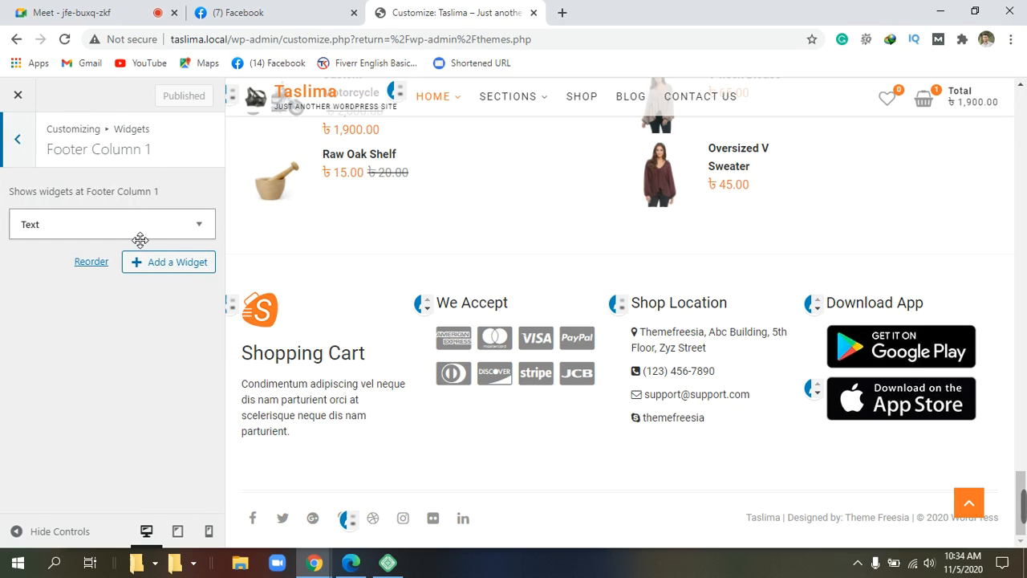
{"action": "left_click", "coordinate": [189, 233]}
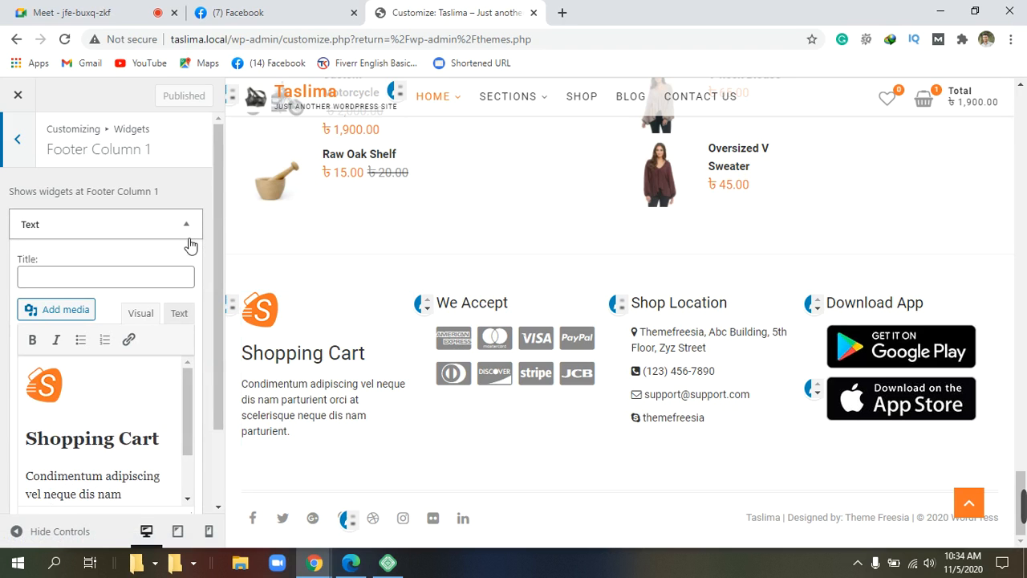
{"action": "scroll", "coordinate": [189, 244], "scroll_direction": "down", "scroll_amount": 1}
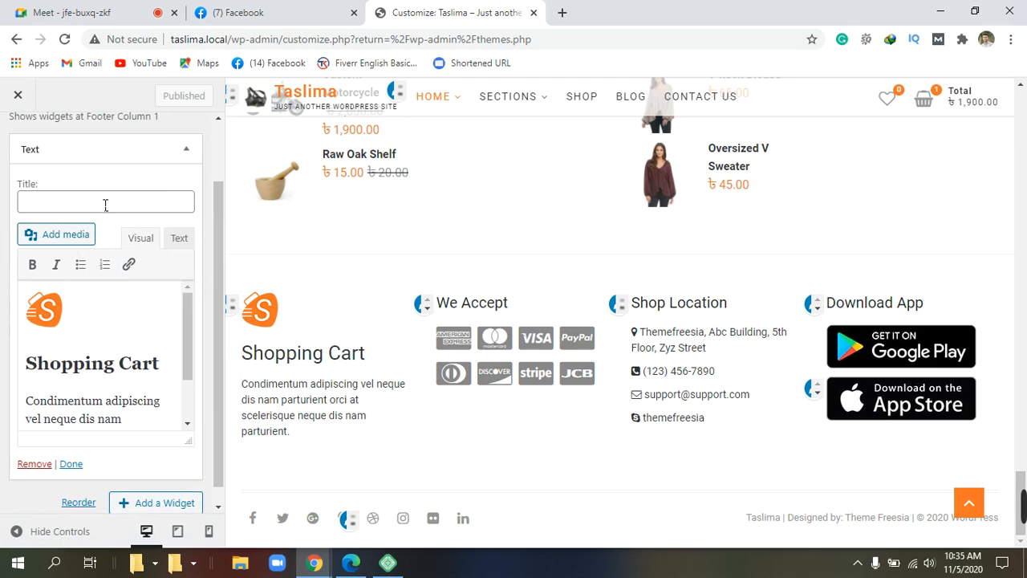
{"action": "scroll", "coordinate": [106, 207], "scroll_direction": "down", "scroll_amount": 1}
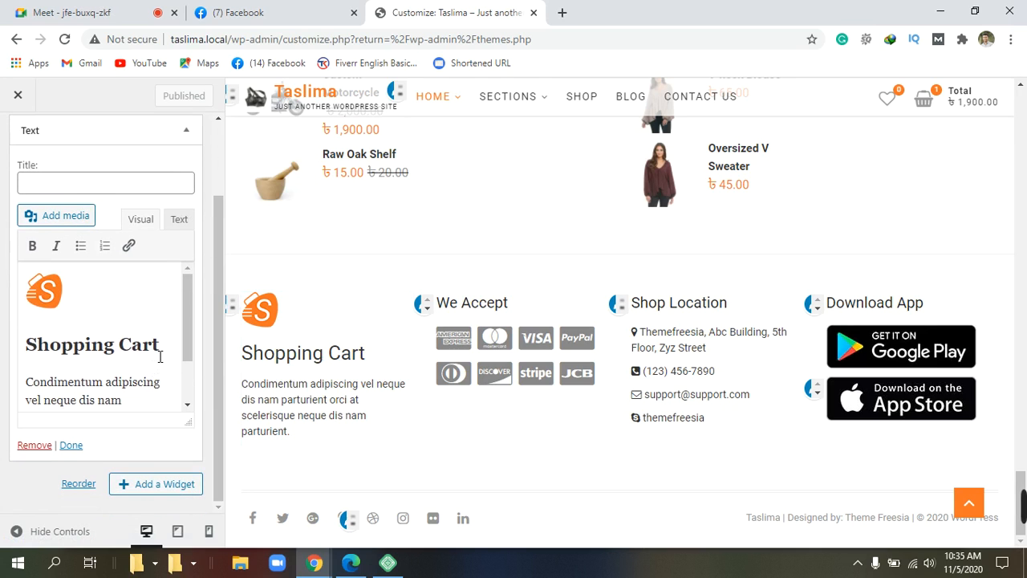
{"action": "scroll", "coordinate": [159, 356], "scroll_direction": "up", "scroll_amount": 2}
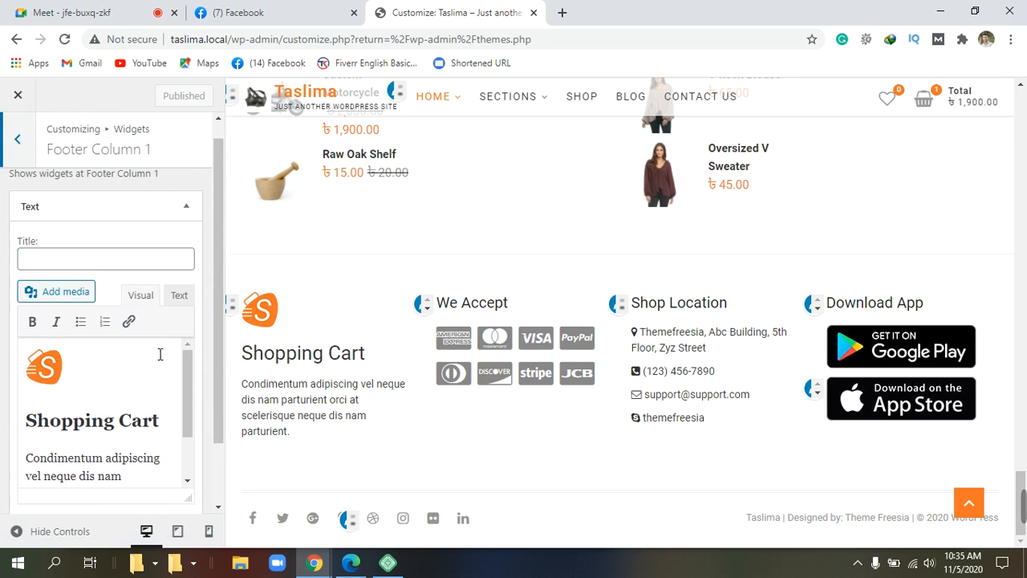
{"action": "left_click", "coordinate": [160, 266]}
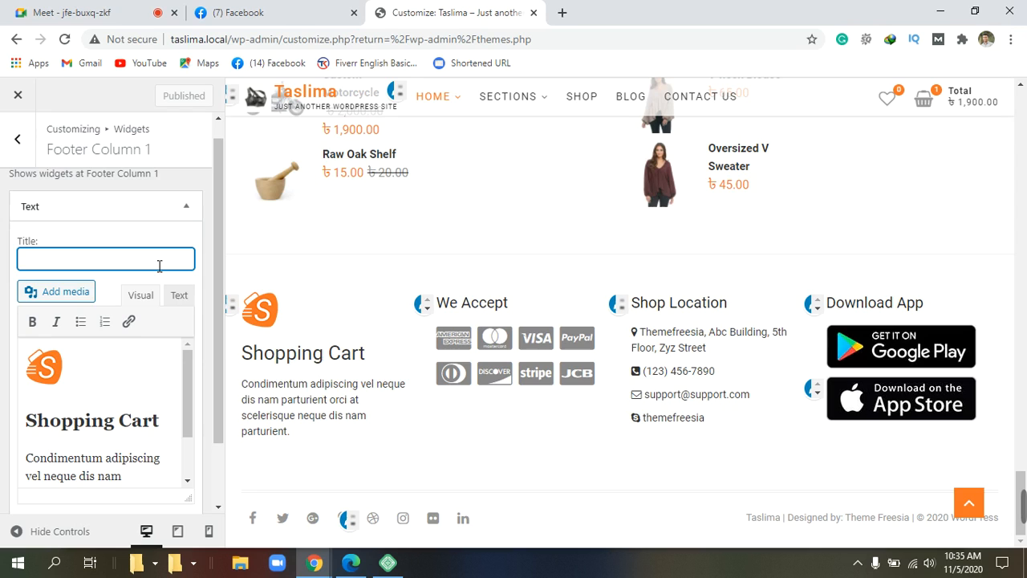
{"action": "scroll", "coordinate": [159, 267], "scroll_direction": "down", "scroll_amount": 2}
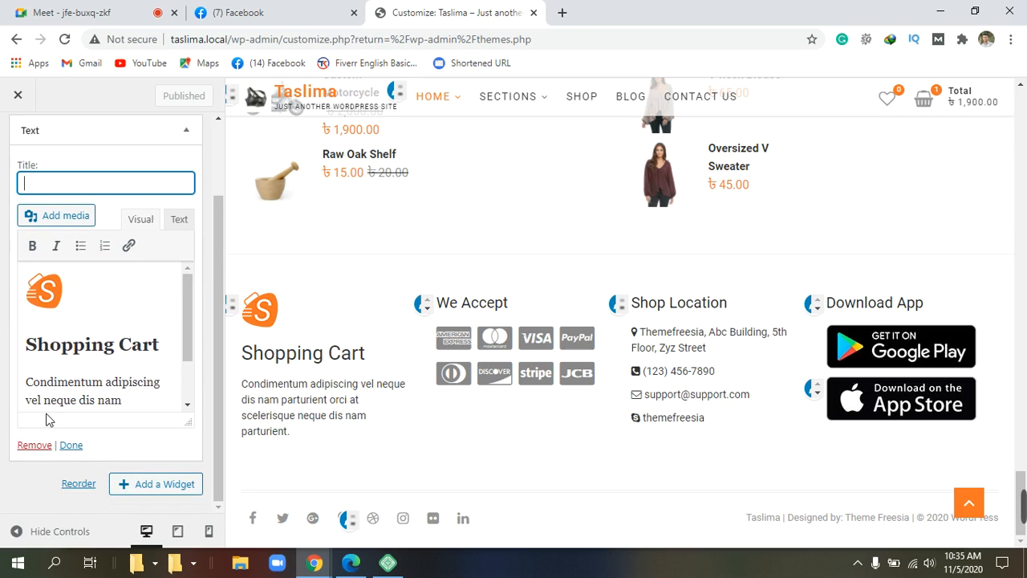
{"action": "left_click", "coordinate": [91, 382]}
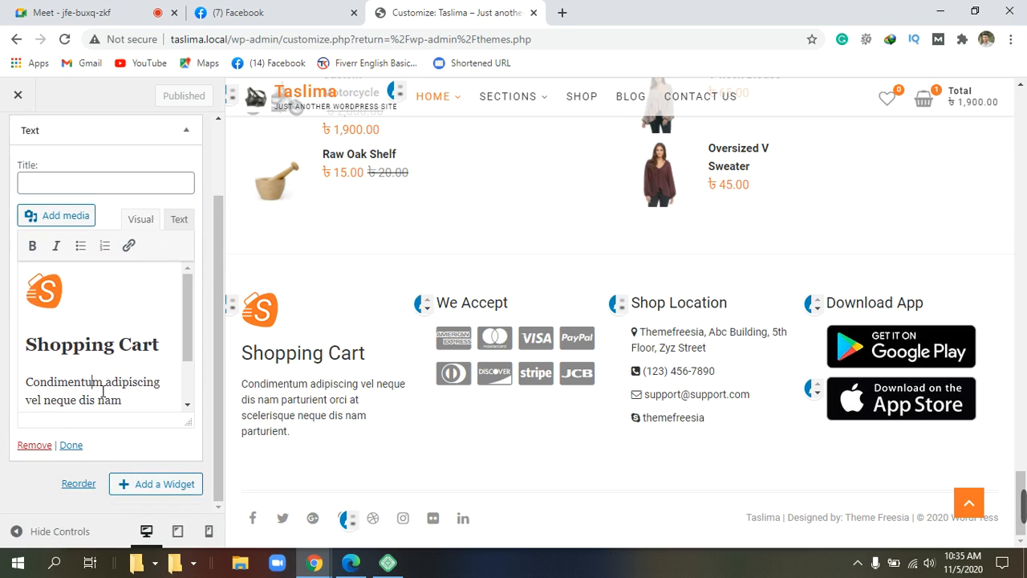
{"action": "left_click", "coordinate": [113, 388]}
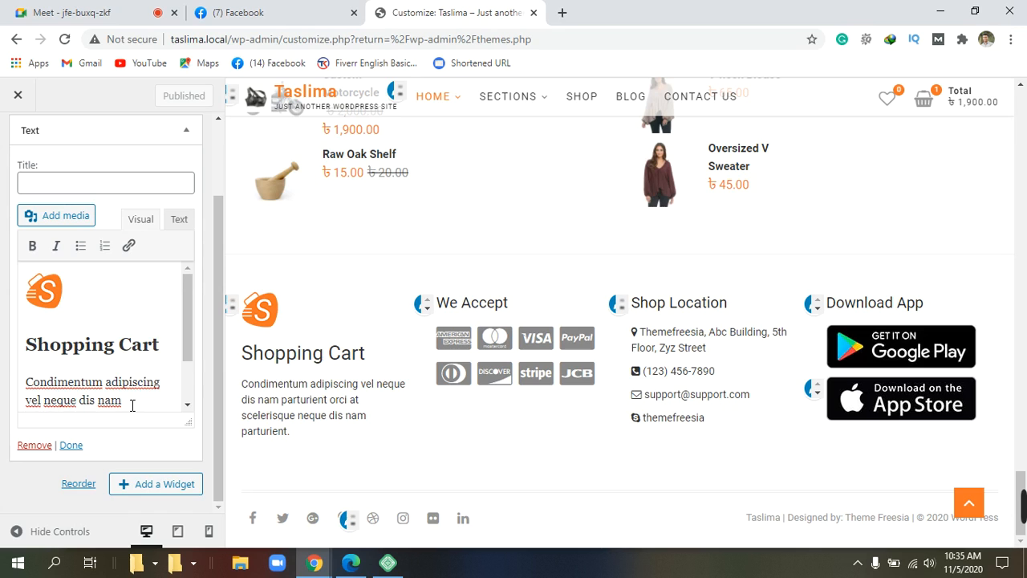
Step: Delete the paragraph, Shopping Cart heading and logo image from Footer Column 1's Text widget
{"action": "key", "text": "BackSpace"}
{"action": "key", "text": "BackSpace"}
{"action": "key", "text": "BackSpace"}
{"action": "key", "text": "BackSpace"}
{"action": "key", "text": "BackSpace"}
{"action": "key", "text": "BackSpace"}
{"action": "key", "text": "BackSpace"}
{"action": "key", "text": "BackSpace"}
{"action": "key", "text": "BackSpace"}
{"action": "key", "text": "BackSpace"}
{"action": "key", "text": "BackSpace"}
{"action": "key", "text": "BackSpace"}
{"action": "key", "text": "BackSpace"}
{"action": "key", "text": "BackSpace"}
{"action": "key", "text": "BackSpace"}
{"action": "key", "text": "BackSpace"}
{"action": "key", "text": "BackSpace"}
{"action": "key", "text": "BackSpace"}
{"action": "key", "text": "BackSpace"}
{"action": "key", "text": "BackSpace"}
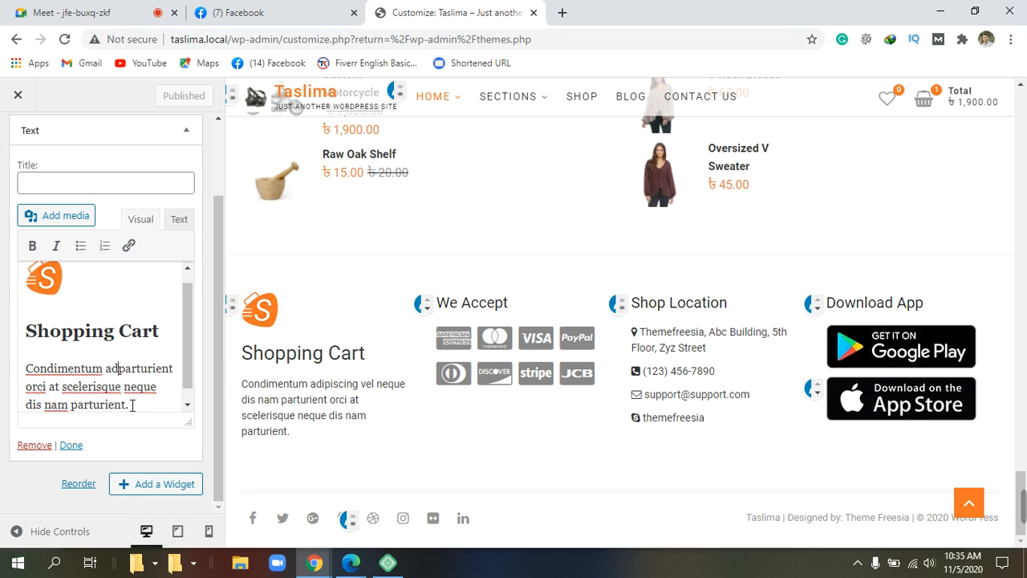
{"action": "key", "text": "BackSpace"}
{"action": "key", "text": "BackSpace"}
{"action": "key", "text": "BackSpace"}
{"action": "key", "text": "BackSpace"}
{"action": "key", "text": "BackSpace"}
{"action": "key", "text": "BackSpace"}
{"action": "key", "text": "BackSpace"}
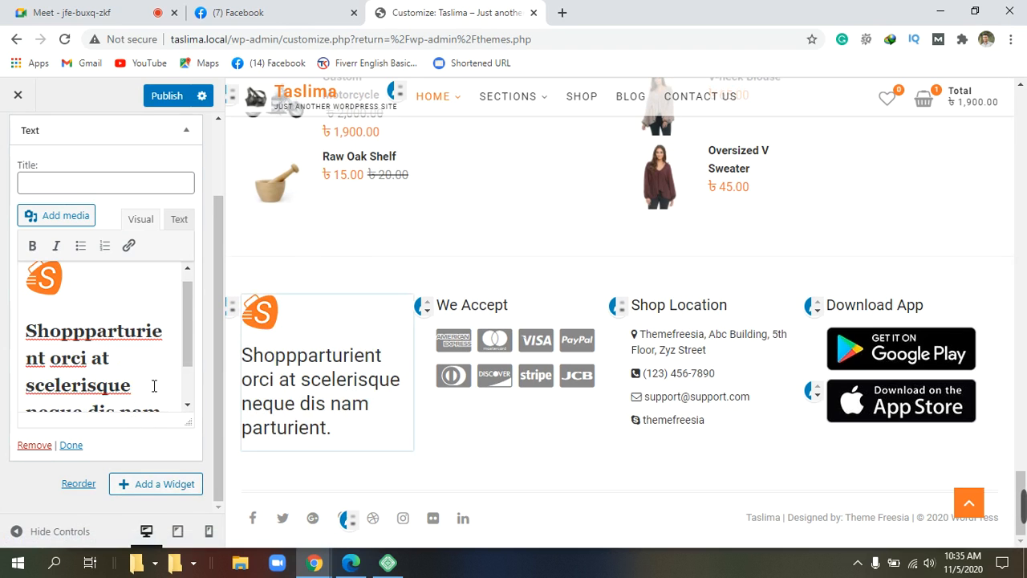
{"action": "scroll", "coordinate": [154, 386], "scroll_direction": "down", "scroll_amount": 2}
{"action": "scroll", "coordinate": [154, 384], "scroll_direction": "up", "scroll_amount": 5}
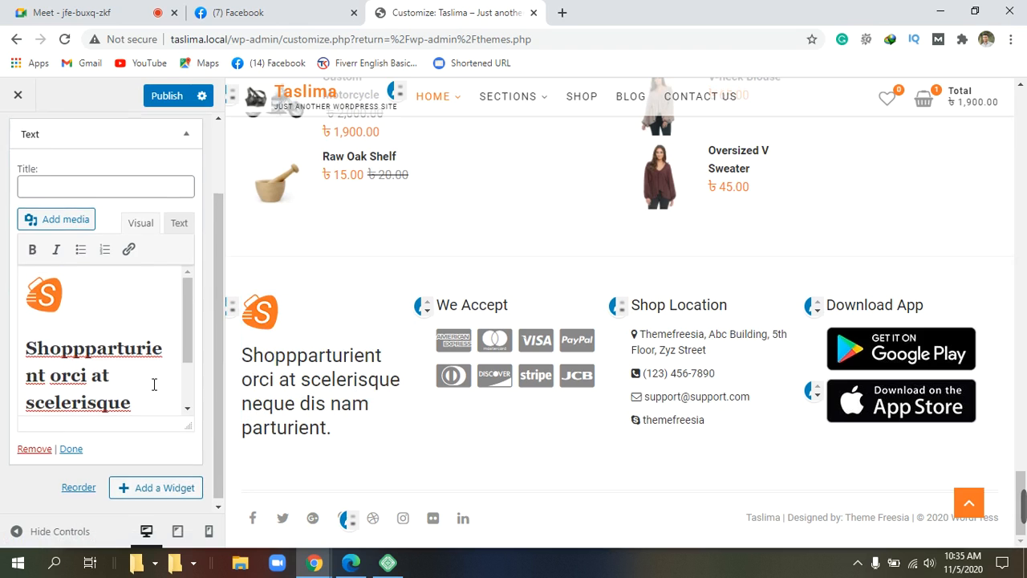
{"action": "scroll", "coordinate": [154, 385], "scroll_direction": "down", "scroll_amount": 5}
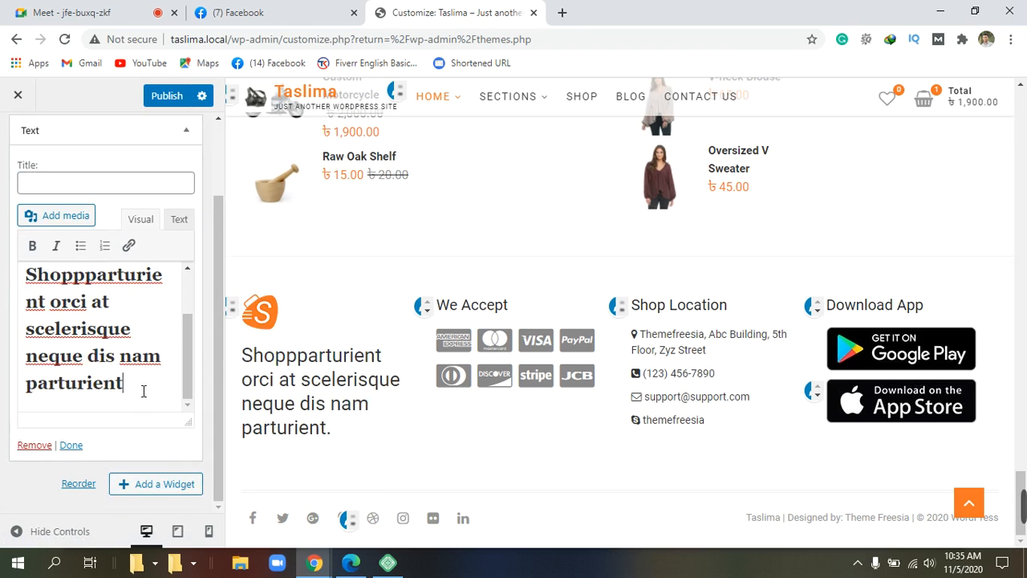
{"action": "key", "text": "BackSpace"}
{"action": "key", "text": "BackSpace"}
{"action": "key", "text": "BackSpace"}
{"action": "key", "text": "BackSpace"}
{"action": "key", "text": "BackSpace"}
{"action": "key", "text": "BackSpace"}
{"action": "key", "text": "BackSpace"}
{"action": "key", "text": "BackSpace"}
{"action": "key", "text": "BackSpace"}
{"action": "key", "text": "BackSpace"}
{"action": "key", "text": "BackSpace"}
{"action": "key", "text": "BackSpace"}
{"action": "key", "text": "BackSpace"}
{"action": "key", "text": "BackSpace"}
{"action": "key", "text": "BackSpace"}
{"action": "key", "text": "BackSpace"}
{"action": "key", "text": "BackSpace"}
{"action": "key", "text": "BackSpace"}
{"action": "key", "text": "BackSpace"}
{"action": "key", "text": "BackSpace"}
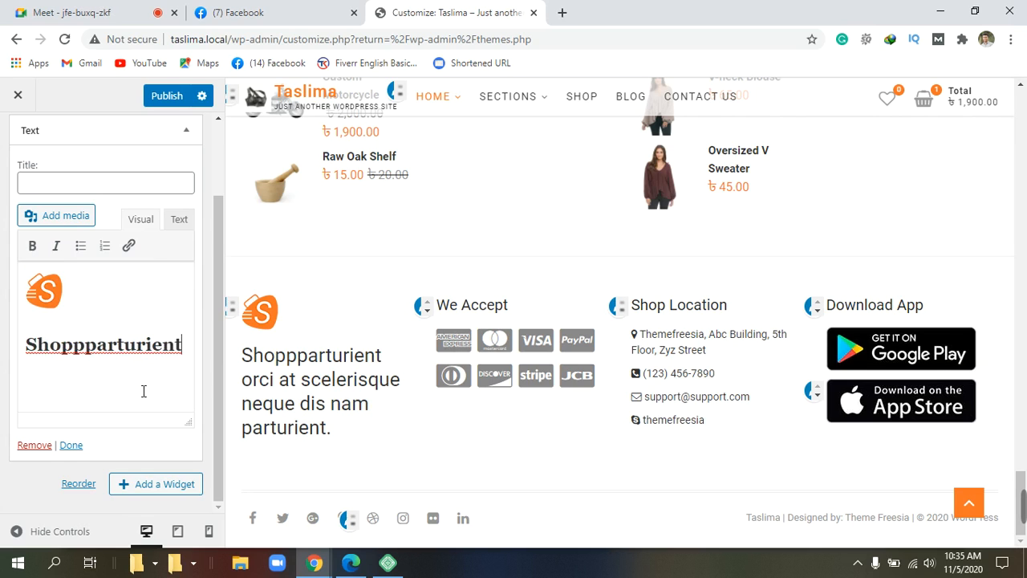
{"action": "key", "text": "BackSpace"}
{"action": "key", "text": "BackSpace"}
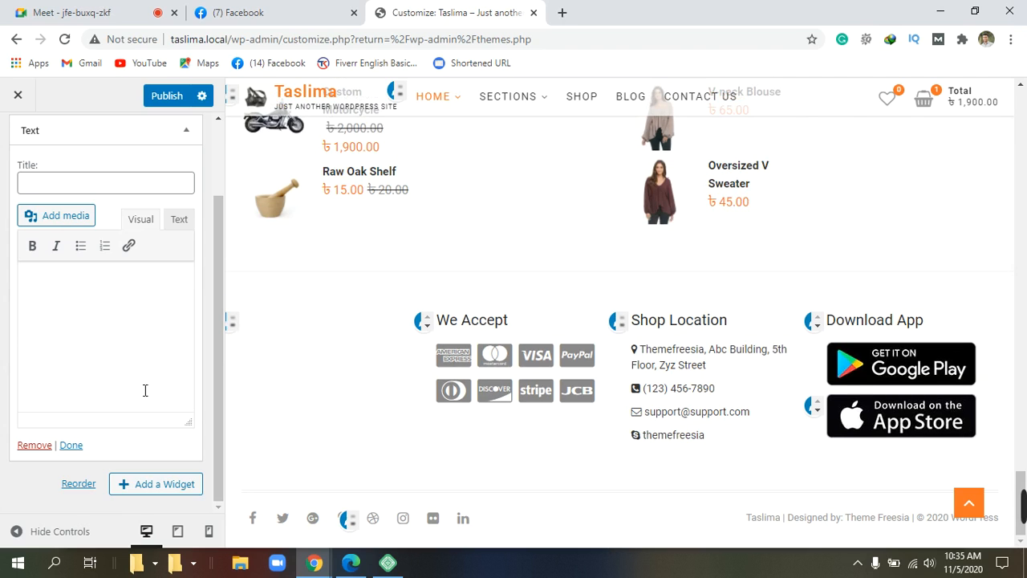
Step: Type and remove trial text 'li', leaving the Text widget editor completely empty
{"action": "scroll", "coordinate": [157, 371], "scroll_direction": "up", "scroll_amount": 2}
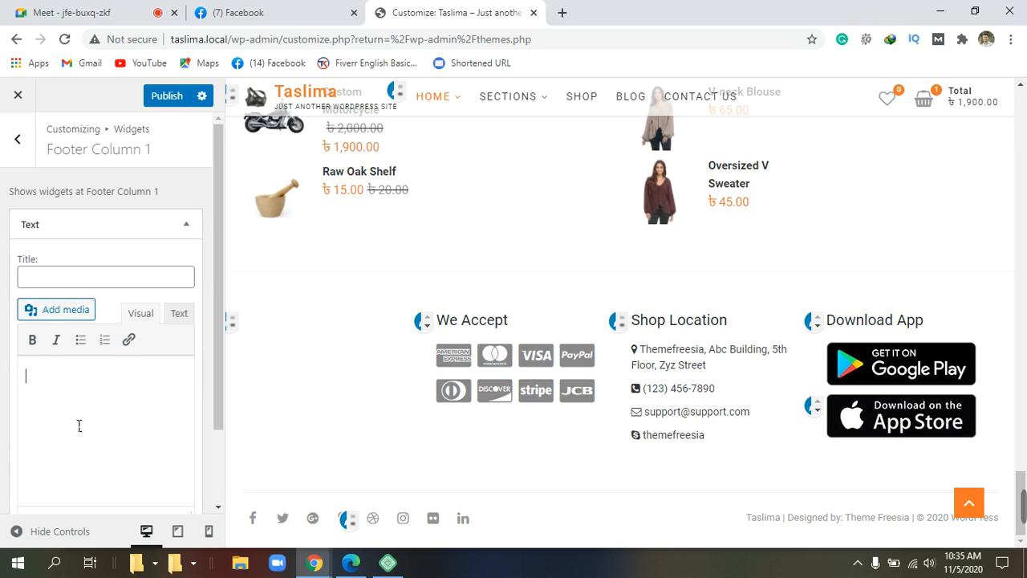
{"action": "scroll", "coordinate": [84, 422], "scroll_direction": "down", "scroll_amount": 1}
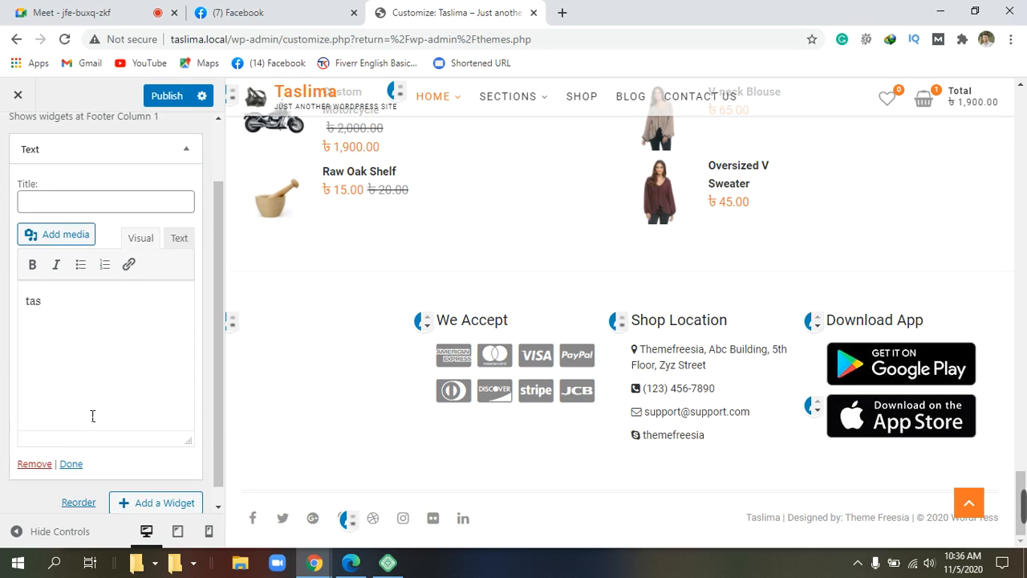
{"action": "type", "text": "li"}
{"action": "key", "text": "BackSpace"}
{"action": "key", "text": "BackSpace"}
{"action": "key", "text": "BackSpace"}
{"action": "key", "text": "BackSpace"}
{"action": "key", "text": "BackSpace"}
{"action": "scroll", "coordinate": [122, 371], "scroll_direction": "up", "scroll_amount": 1}
{"action": "scroll", "coordinate": [122, 371], "scroll_direction": "down", "scroll_amount": 1}
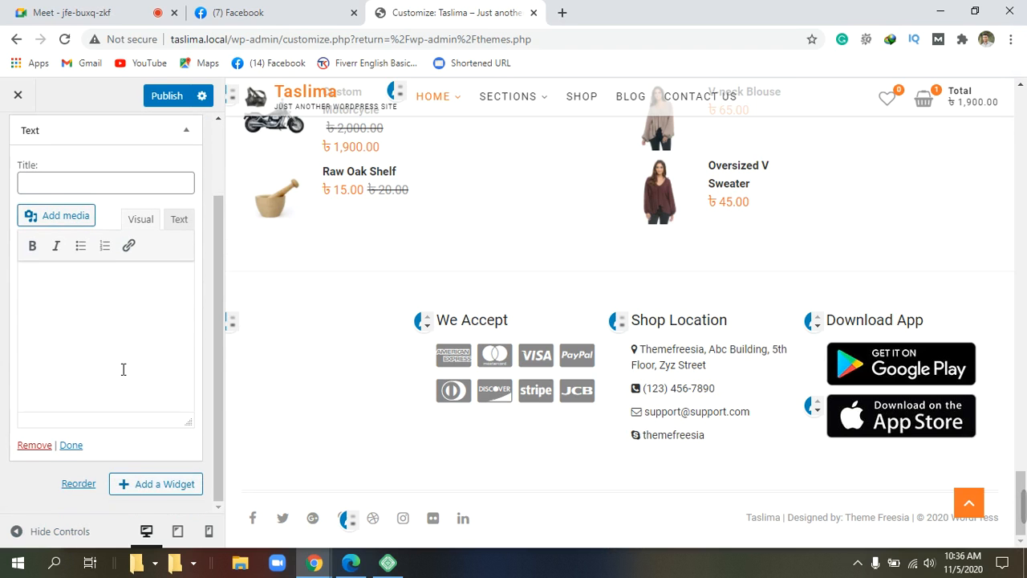
Step: Show the Add a Widget list, which starts with Active Product Filters, Archives and Audio
{"action": "left_click", "coordinate": [162, 488]}
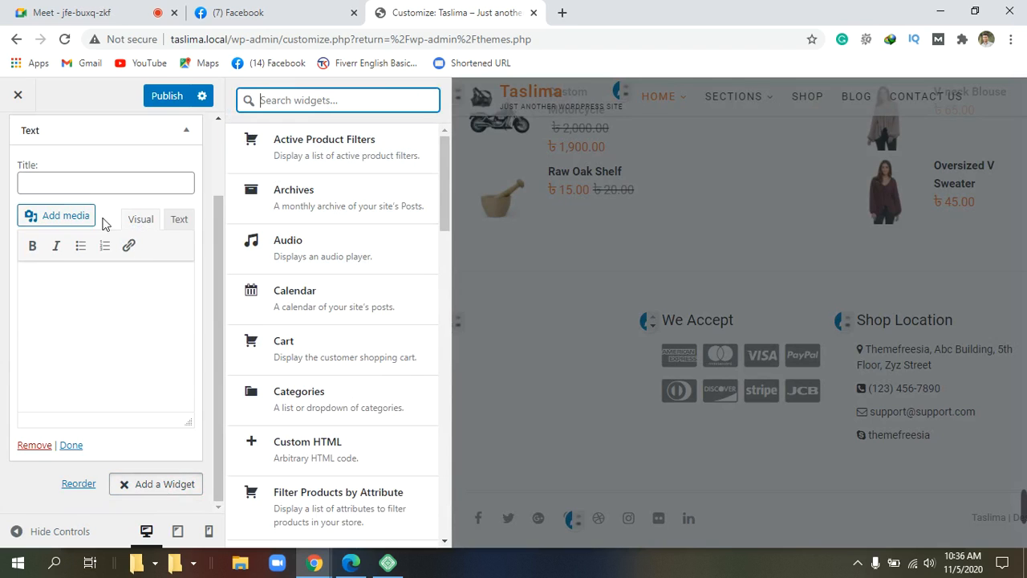
Step: Open Add media from the Text widget and launch the file chooser with Select Files
{"action": "left_click", "coordinate": [58, 224]}
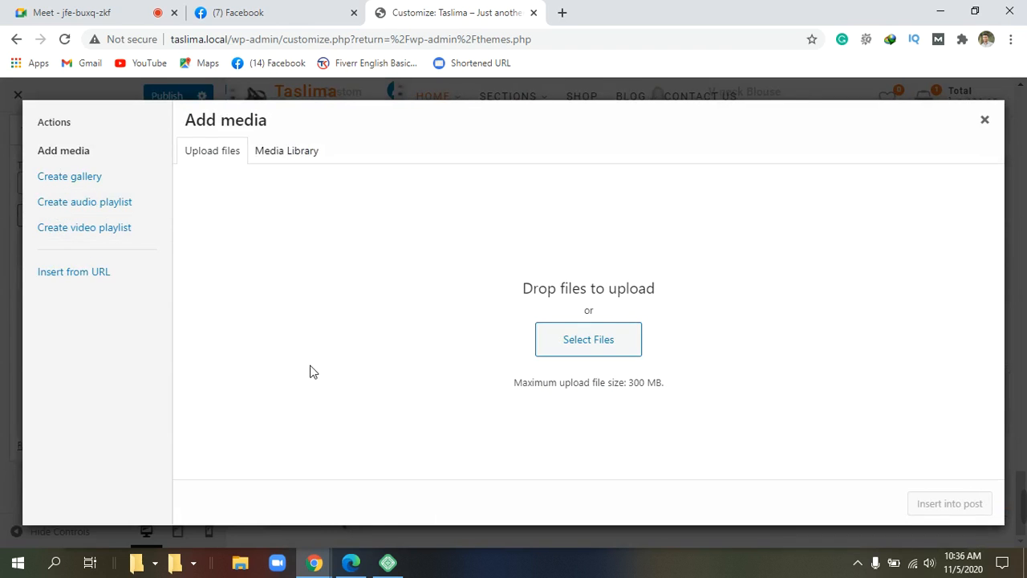
{"action": "left_click", "coordinate": [604, 335]}
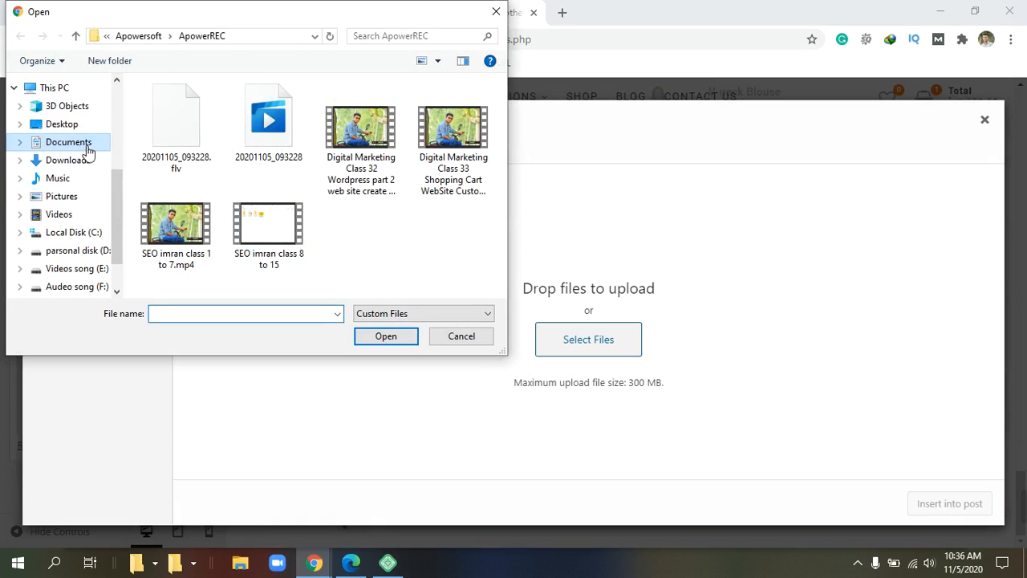
Step: Browse to the Fiverr gige folder inside the ON folder on drive D:
{"action": "left_click", "coordinate": [73, 202]}
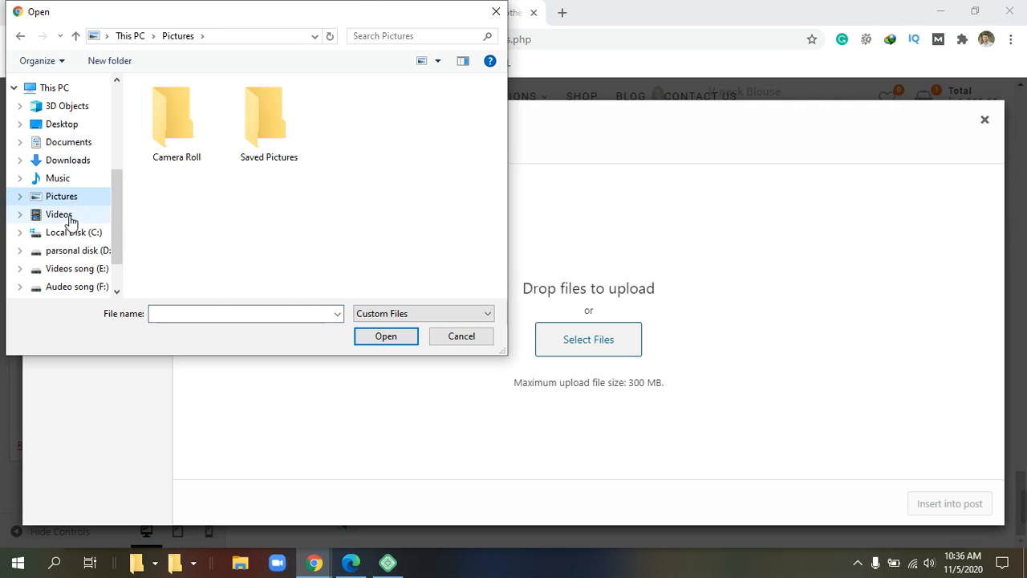
{"action": "left_click", "coordinate": [70, 221]}
{"action": "scroll", "coordinate": [69, 222], "scroll_direction": "down", "scroll_amount": 1}
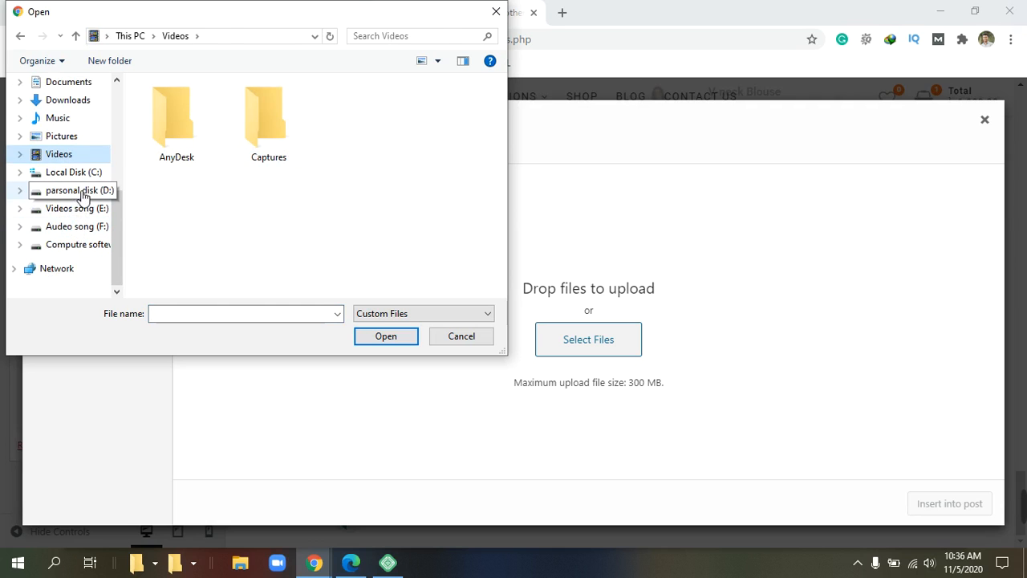
{"action": "left_click", "coordinate": [83, 194]}
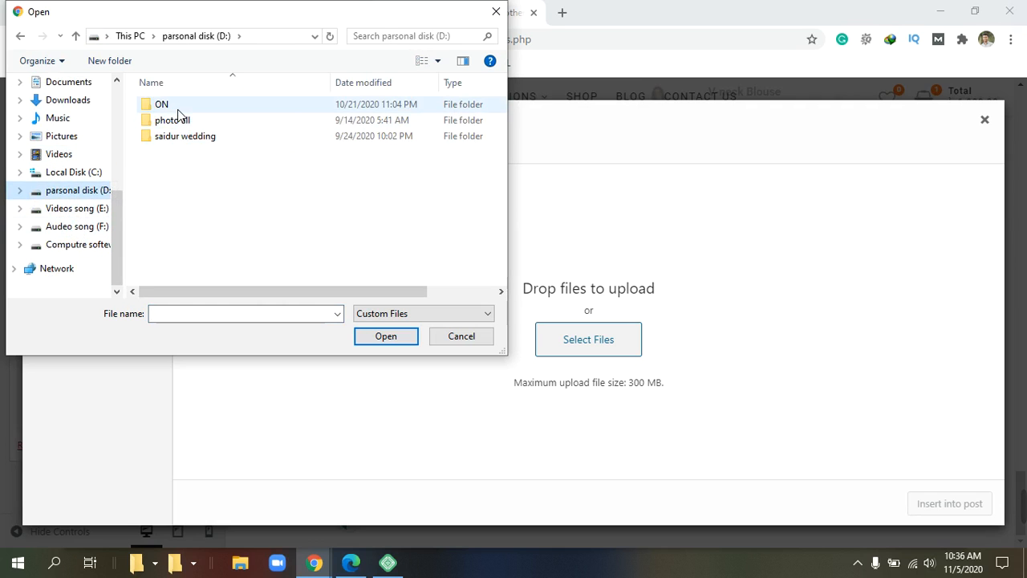
{"action": "double_click", "coordinate": [177, 109]}
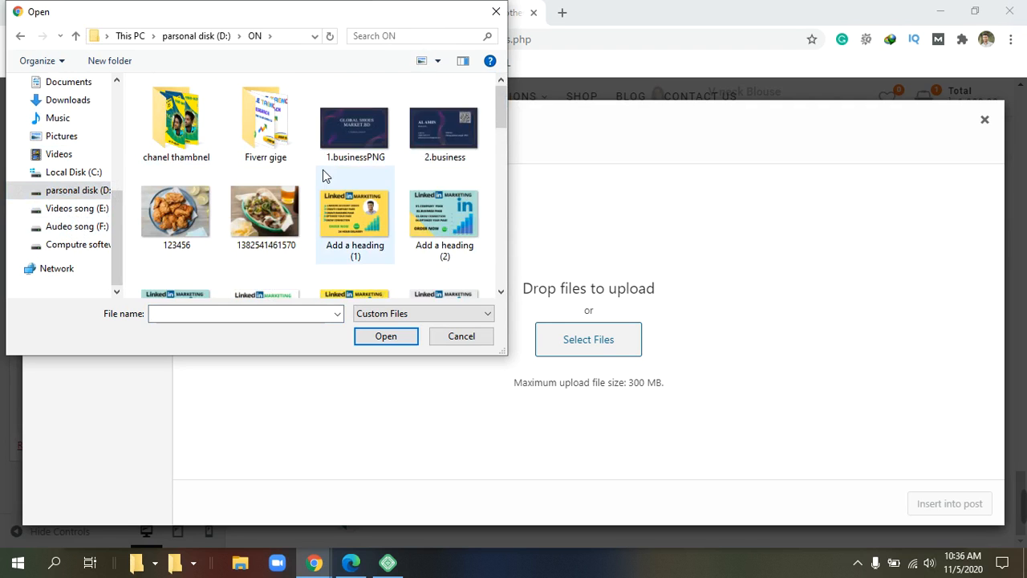
{"action": "scroll", "coordinate": [323, 169], "scroll_direction": "down", "scroll_amount": 1}
{"action": "scroll", "coordinate": [323, 169], "scroll_direction": "up", "scroll_amount": 1}
{"action": "scroll", "coordinate": [322, 170], "scroll_direction": "down", "scroll_amount": 2}
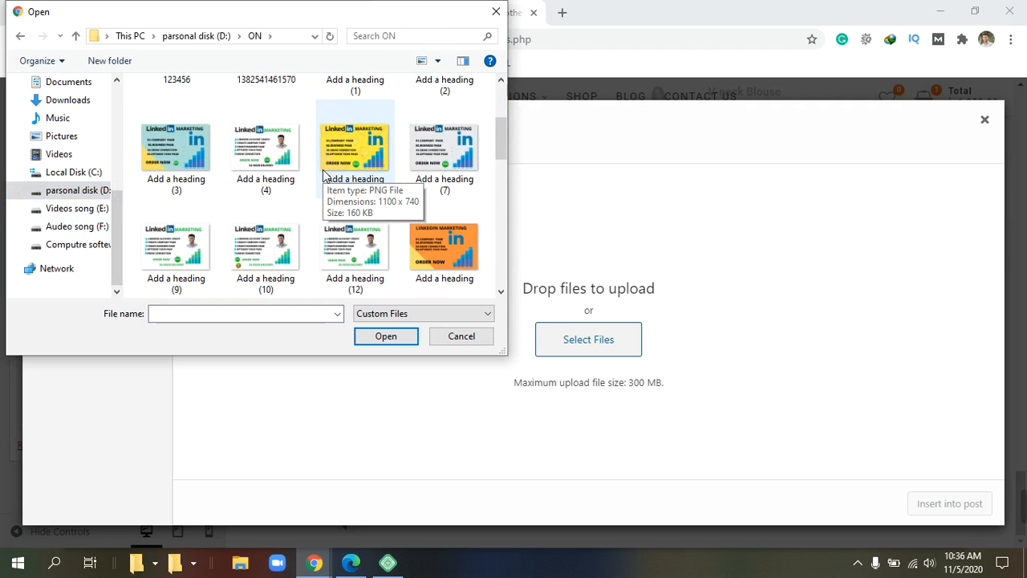
{"action": "scroll", "coordinate": [323, 172], "scroll_direction": "down", "scroll_amount": 1}
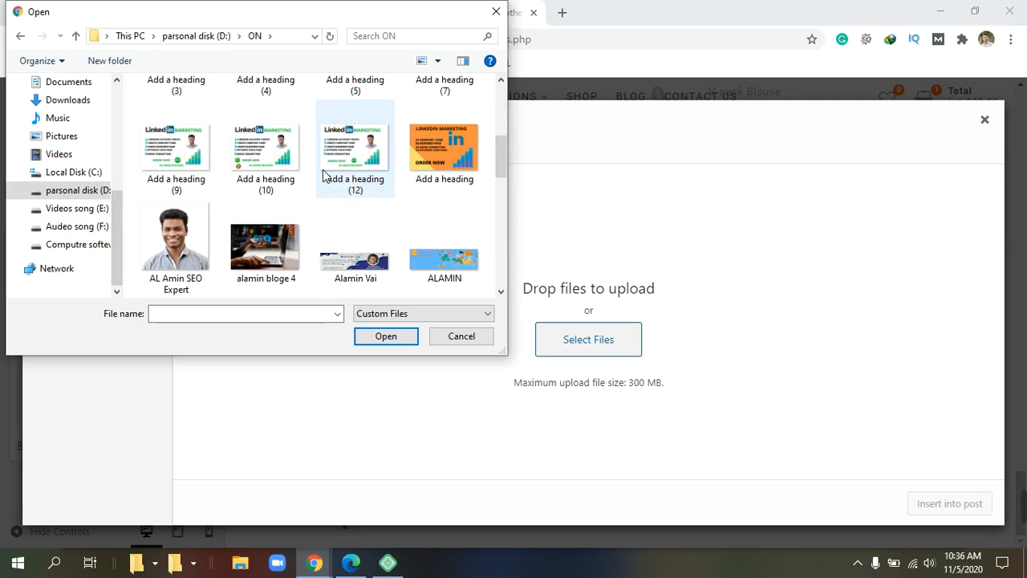
{"action": "scroll", "coordinate": [323, 175], "scroll_direction": "down", "scroll_amount": 1}
{"action": "scroll", "coordinate": [324, 176], "scroll_direction": "up", "scroll_amount": 1}
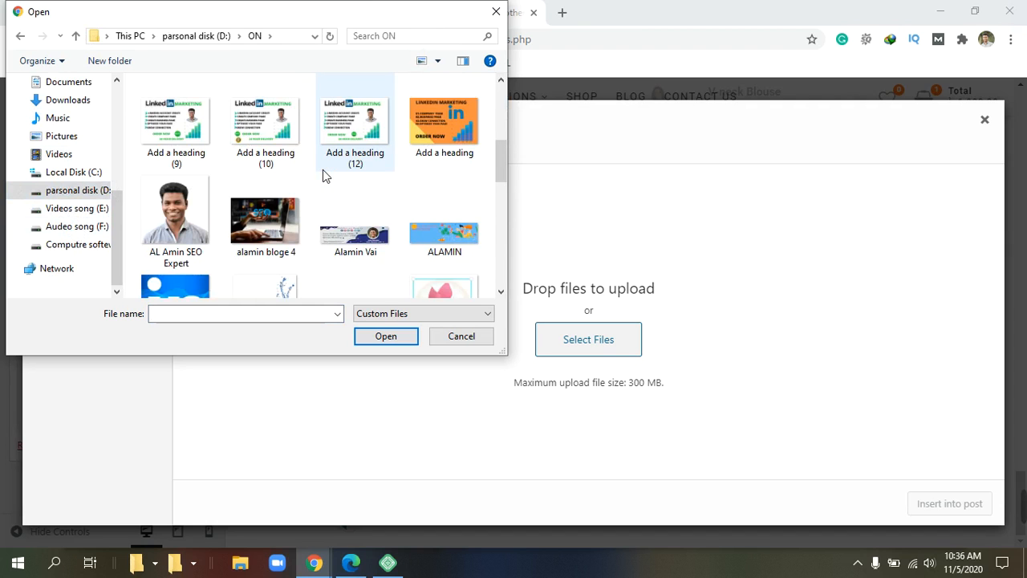
{"action": "scroll", "coordinate": [377, 171], "scroll_direction": "up", "scroll_amount": 3}
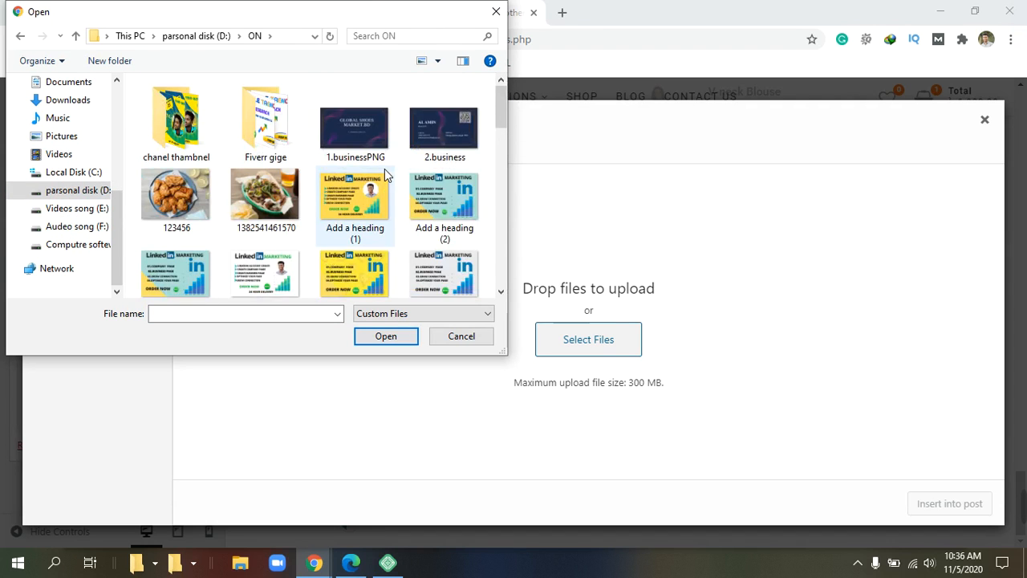
{"action": "double_click", "coordinate": [287, 138]}
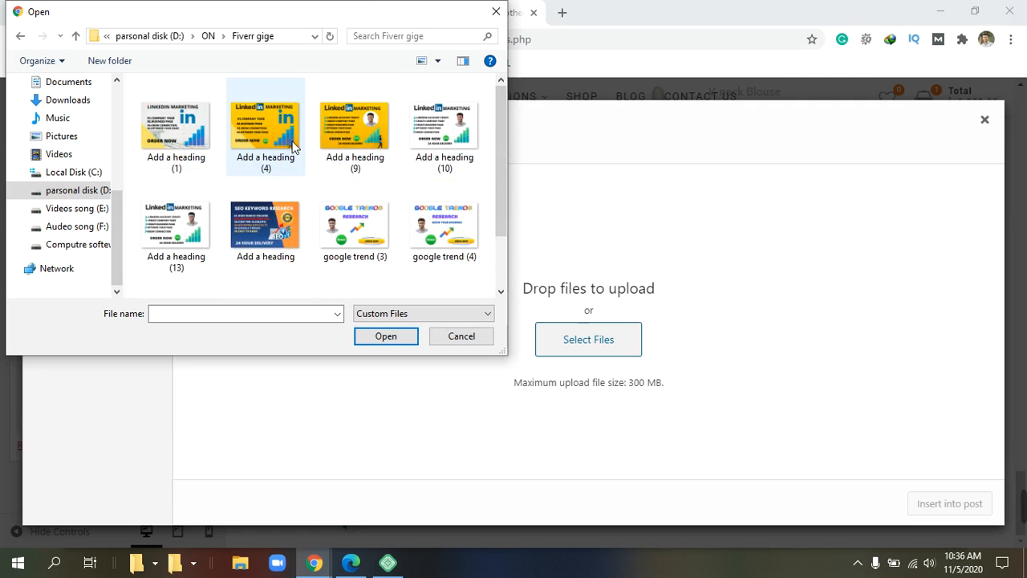
Step: Upload the google trend (3) image to the media library
{"action": "scroll", "coordinate": [372, 176], "scroll_direction": "down", "scroll_amount": 1}
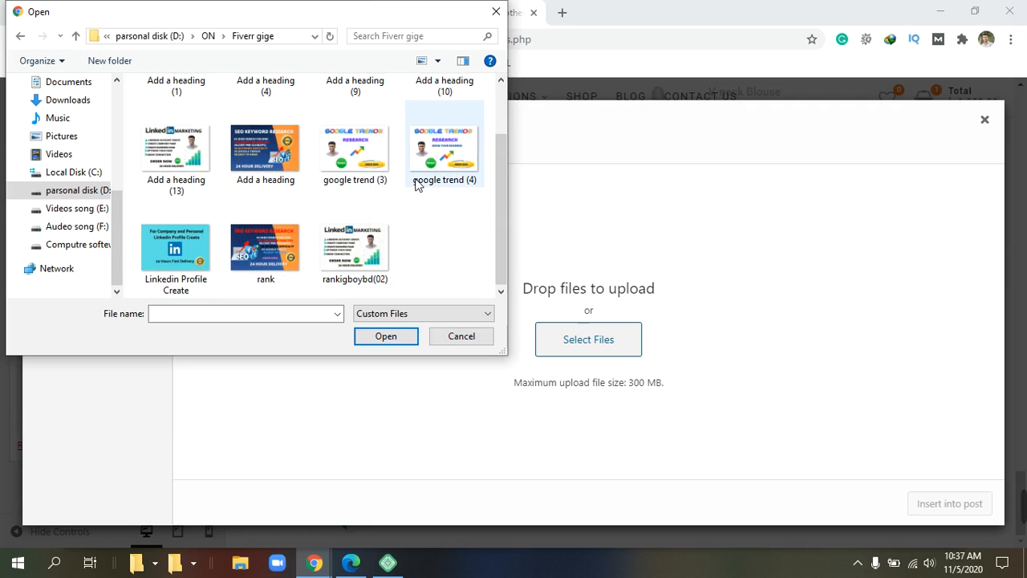
{"action": "left_click", "coordinate": [353, 153]}
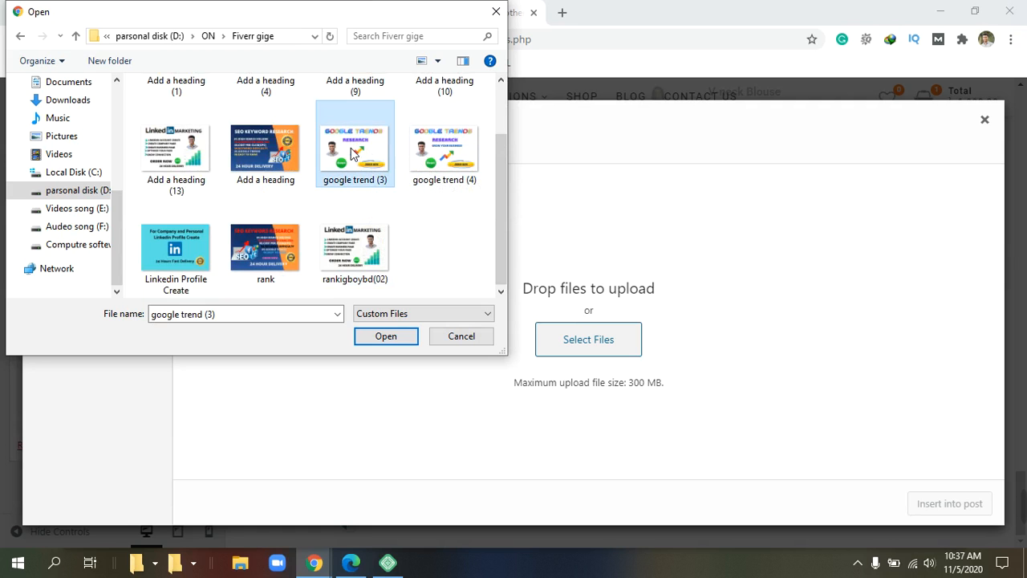
{"action": "left_click", "coordinate": [386, 335]}
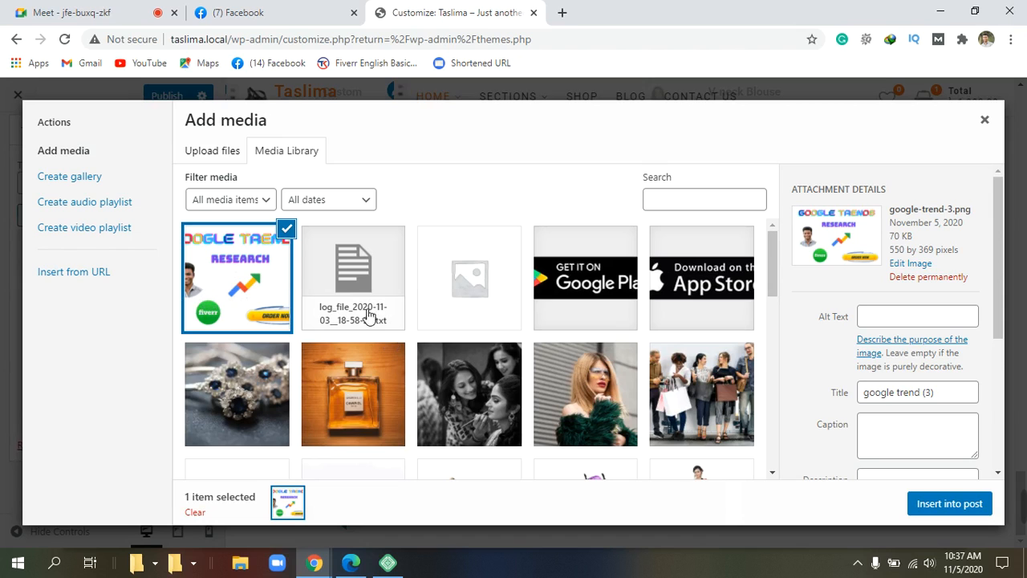
Step: Insert google-trend-3.png into the Footer Column 1 Text widget
{"action": "scroll", "coordinate": [321, 393], "scroll_direction": "down", "scroll_amount": 2}
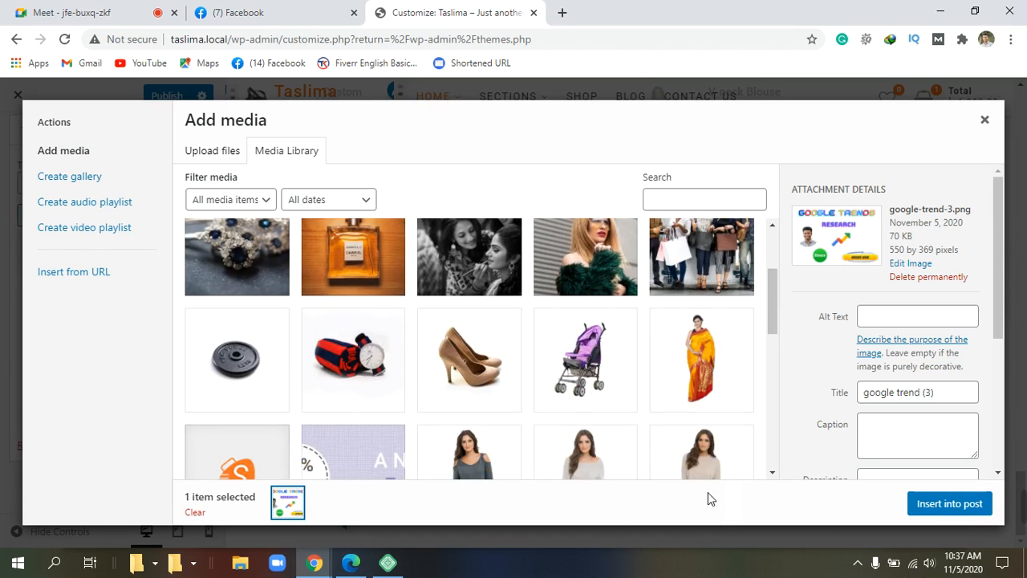
{"action": "left_click", "coordinate": [950, 503]}
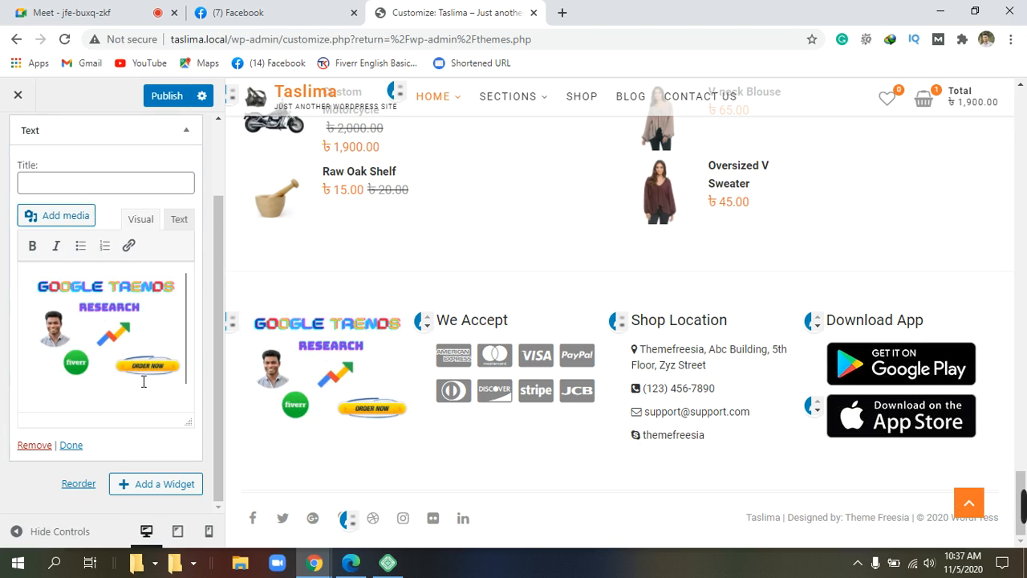
{"action": "scroll", "coordinate": [143, 382], "scroll_direction": "up", "scroll_amount": 2}
{"action": "scroll", "coordinate": [144, 382], "scroll_direction": "down", "scroll_amount": 2}
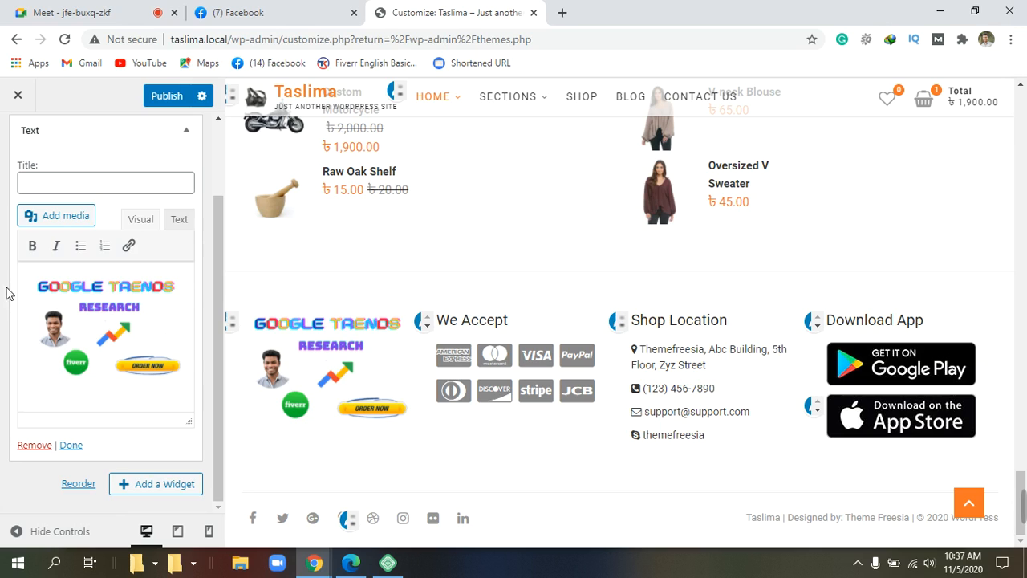
{"action": "scroll", "coordinate": [12, 297], "scroll_direction": "up", "scroll_amount": 2}
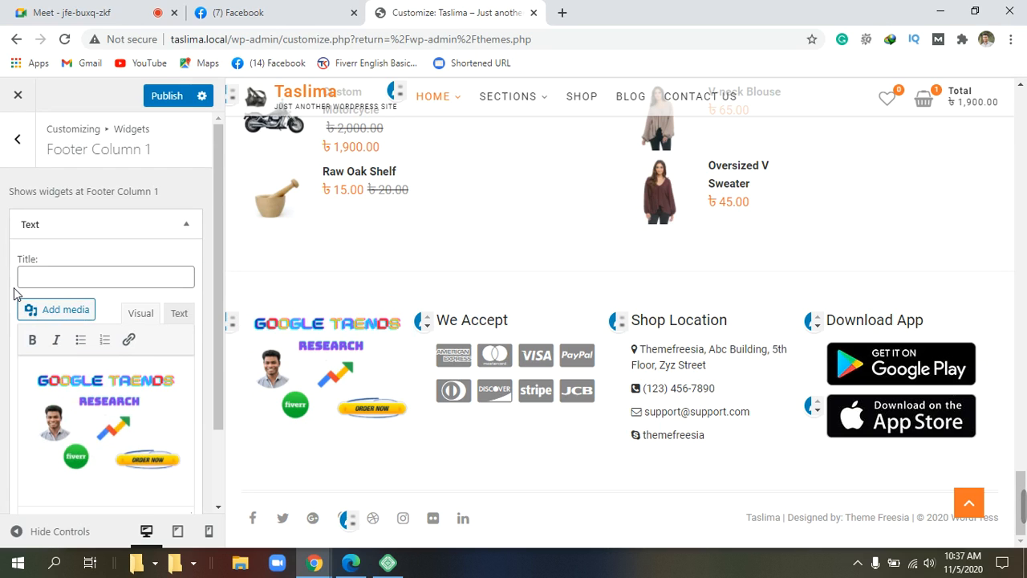
{"action": "scroll", "coordinate": [13, 294], "scroll_direction": "down", "scroll_amount": 1}
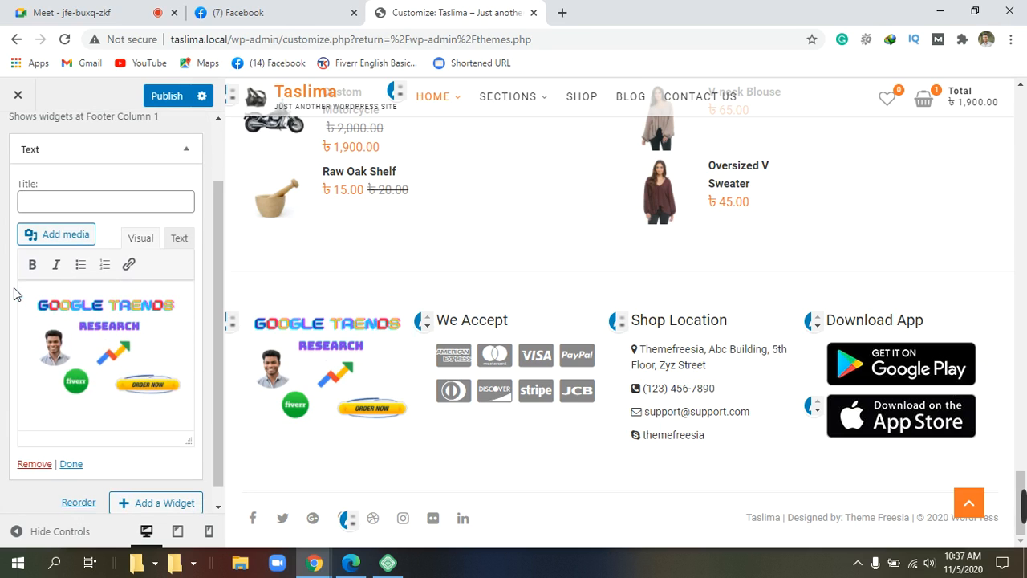
{"action": "scroll", "coordinate": [13, 294], "scroll_direction": "down", "scroll_amount": 1}
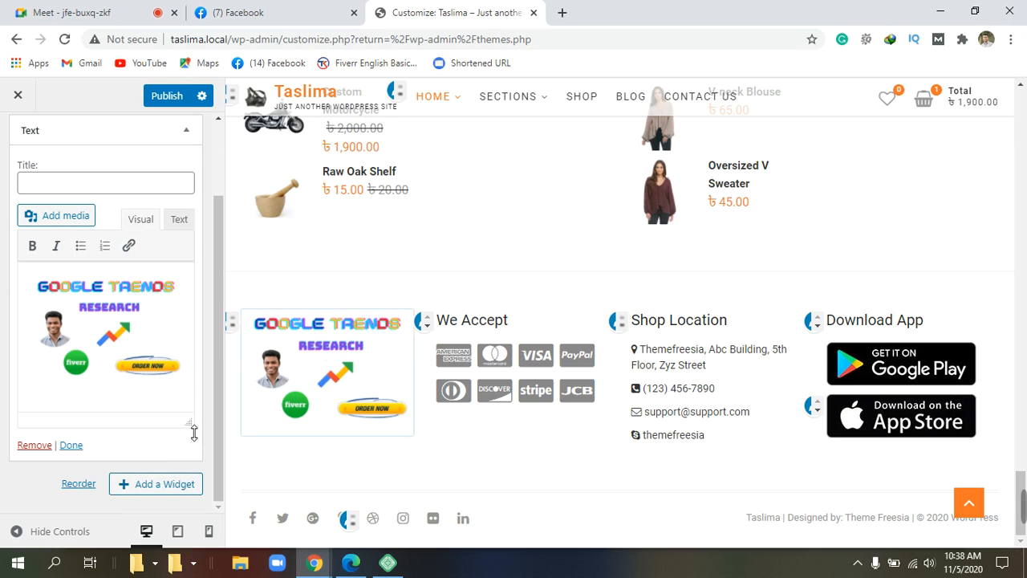
{"action": "scroll", "coordinate": [194, 432], "scroll_direction": "up", "scroll_amount": 2}
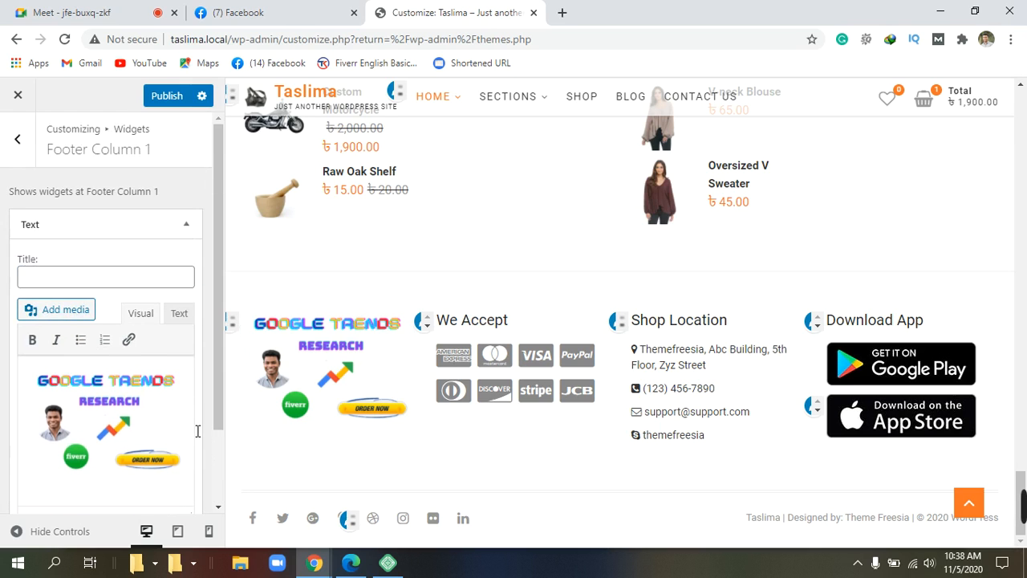
{"action": "scroll", "coordinate": [196, 431], "scroll_direction": "down", "scroll_amount": 2}
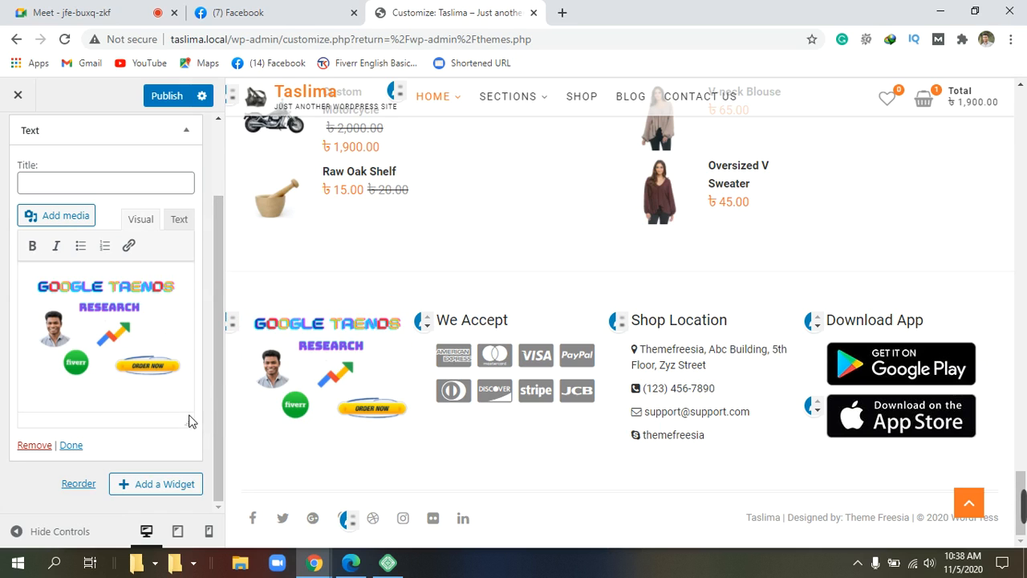
{"action": "scroll", "coordinate": [212, 406], "scroll_direction": "up", "scroll_amount": 2}
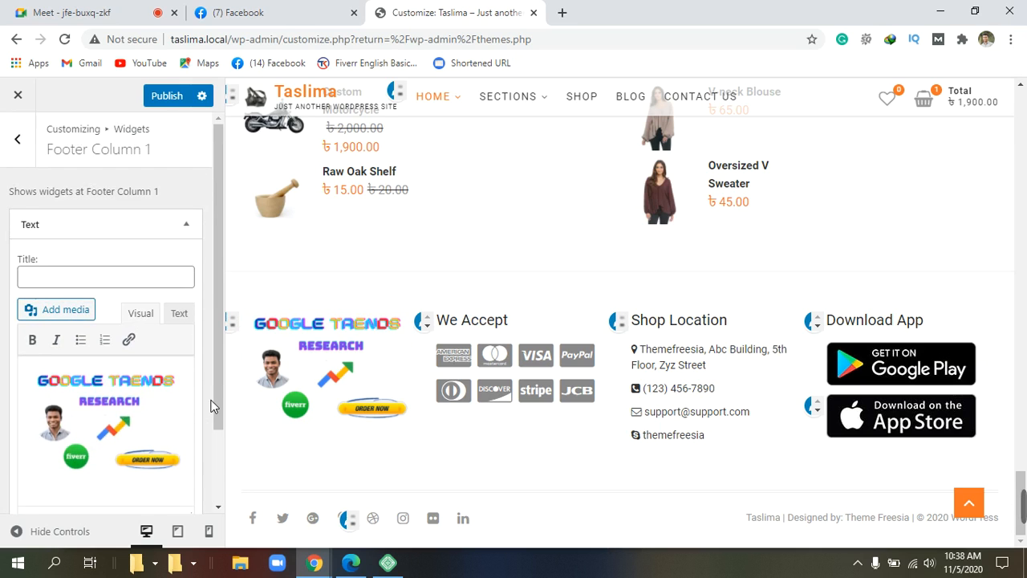
{"action": "scroll", "coordinate": [211, 406], "scroll_direction": "down", "scroll_amount": 2}
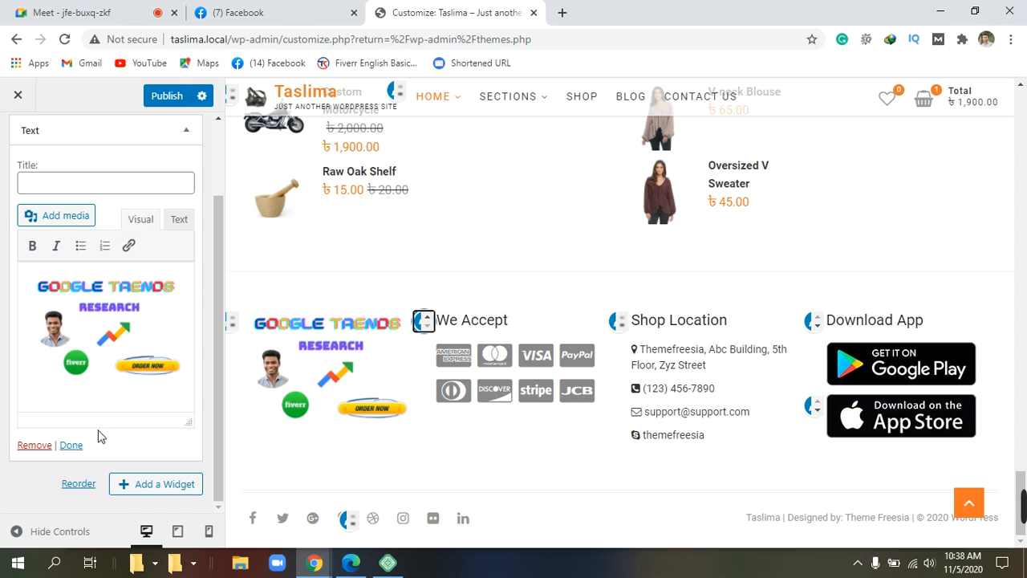
Step: Switch the Text widget to HTML to show the google-trend-3-300x201.png img tag, dismissing the Custom HTML tip
{"action": "left_click", "coordinate": [144, 191]}
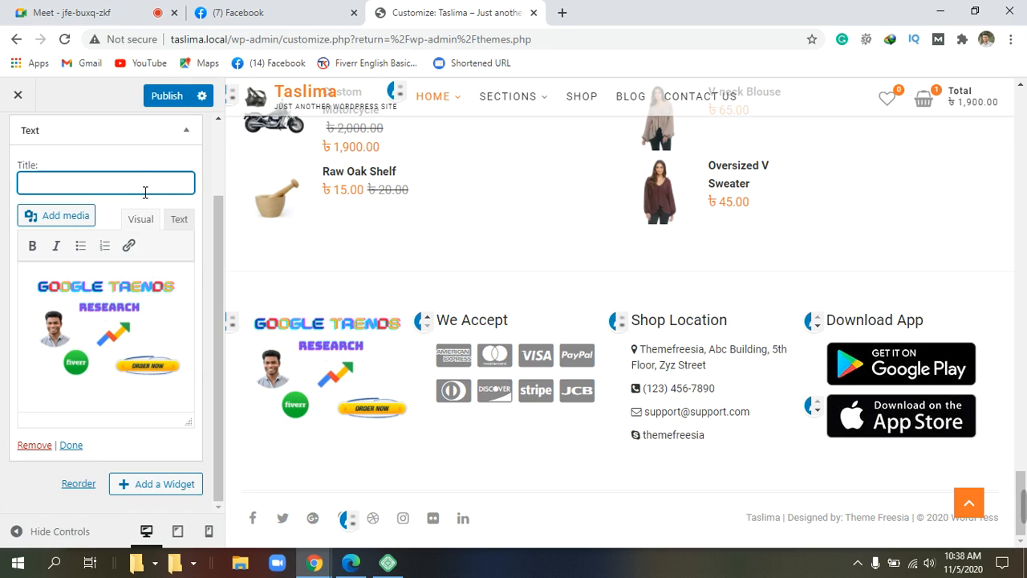
{"action": "left_click", "coordinate": [180, 220]}
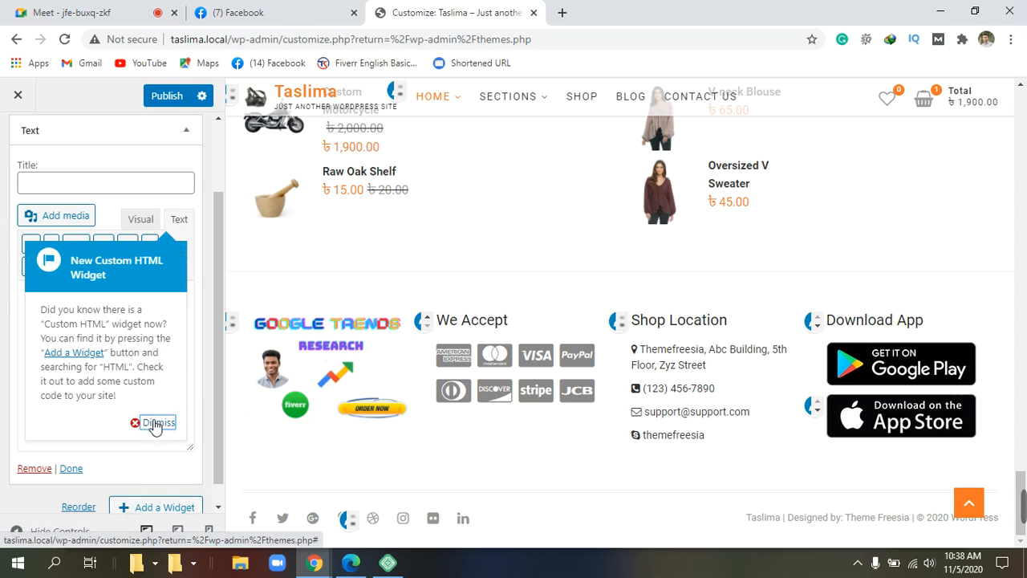
{"action": "scroll", "coordinate": [155, 425], "scroll_direction": "down", "scroll_amount": 1}
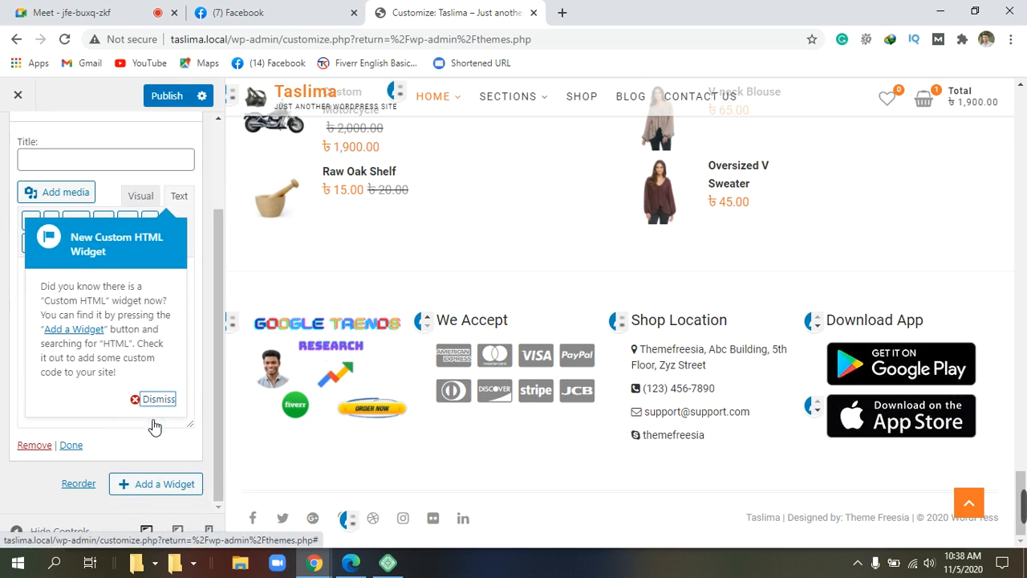
{"action": "left_click", "coordinate": [156, 401]}
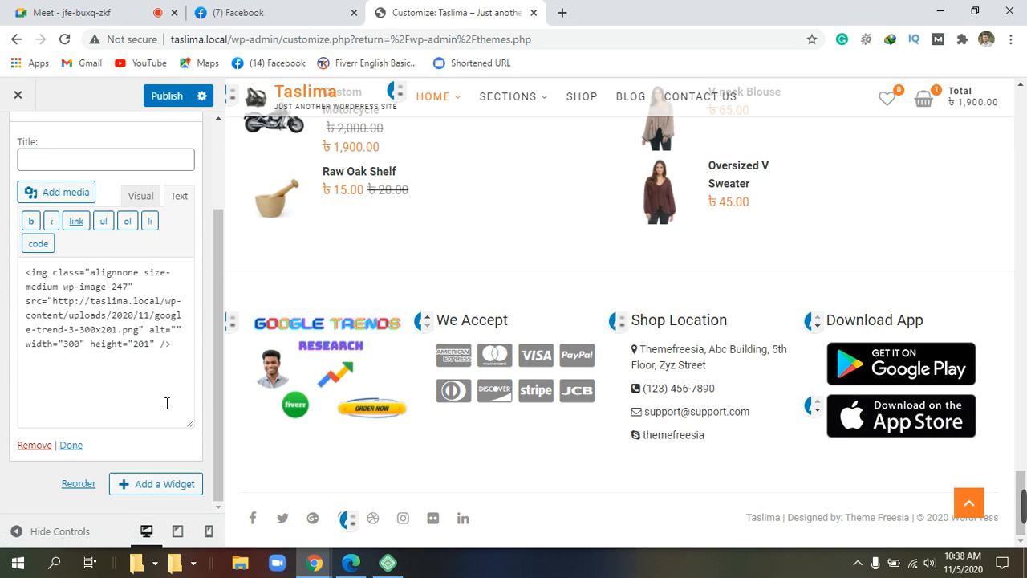
{"action": "scroll", "coordinate": [167, 401], "scroll_direction": "up", "scroll_amount": 3}
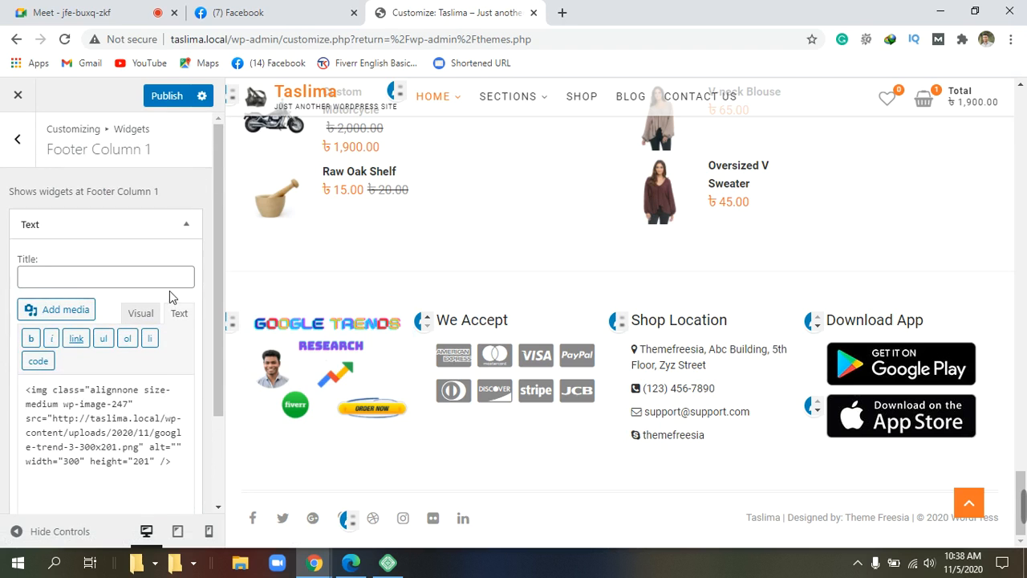
{"action": "left_click", "coordinate": [58, 276]}
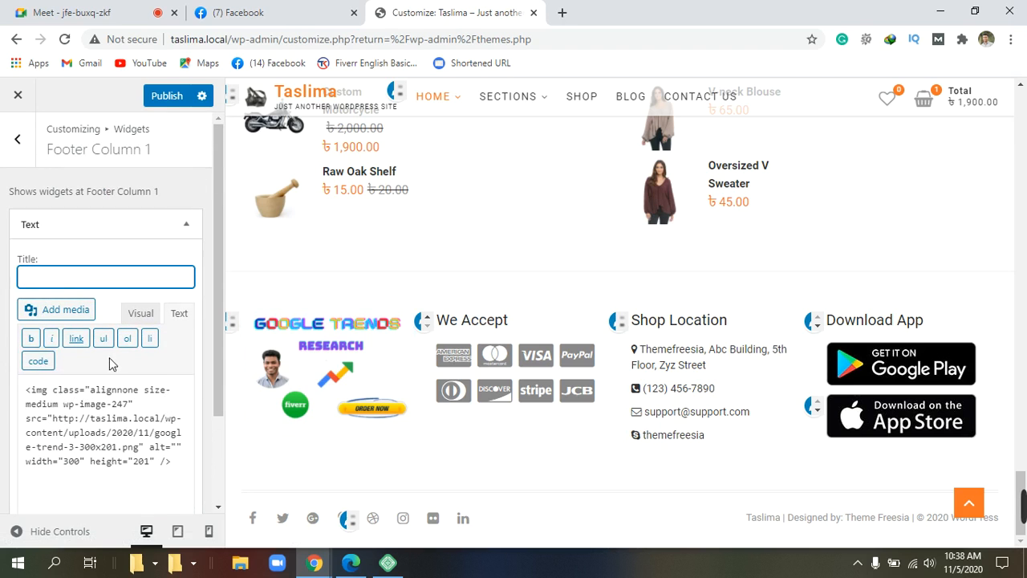
Step: Return the Text widget to Visual view and place the caret below the google trend image
{"action": "left_click", "coordinate": [141, 314]}
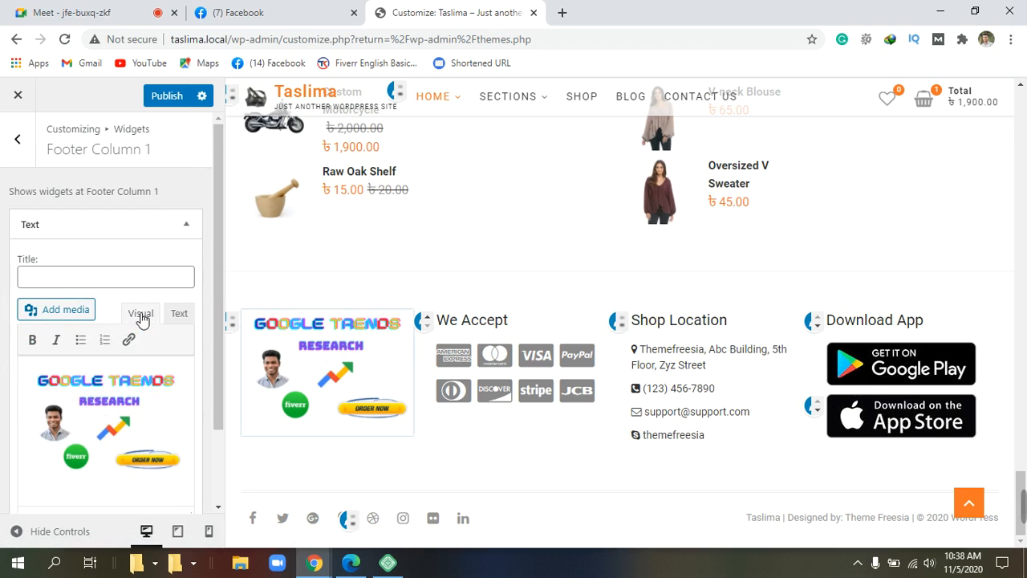
{"action": "scroll", "coordinate": [134, 347], "scroll_direction": "down", "scroll_amount": 2}
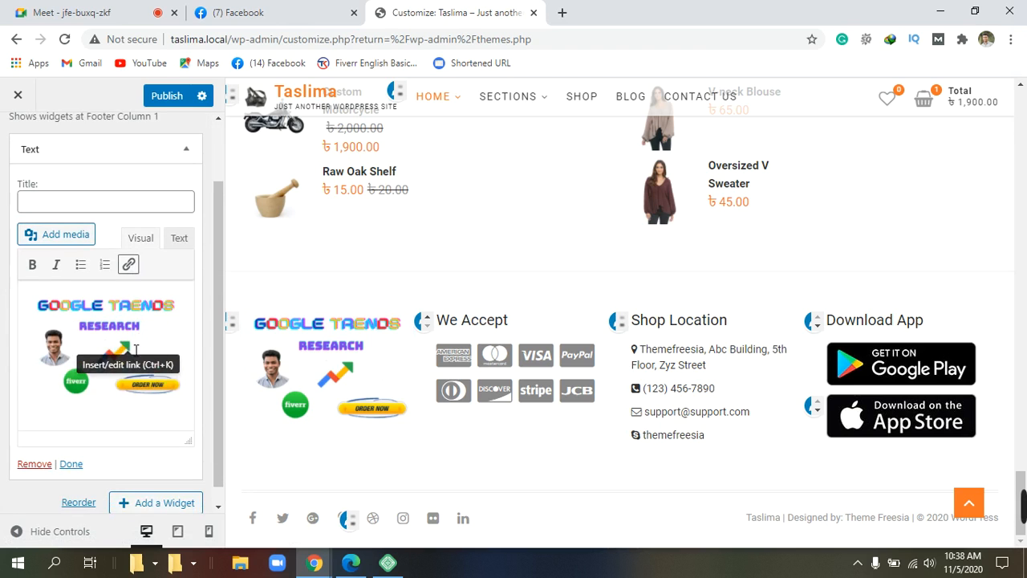
{"action": "left_click", "coordinate": [166, 423]}
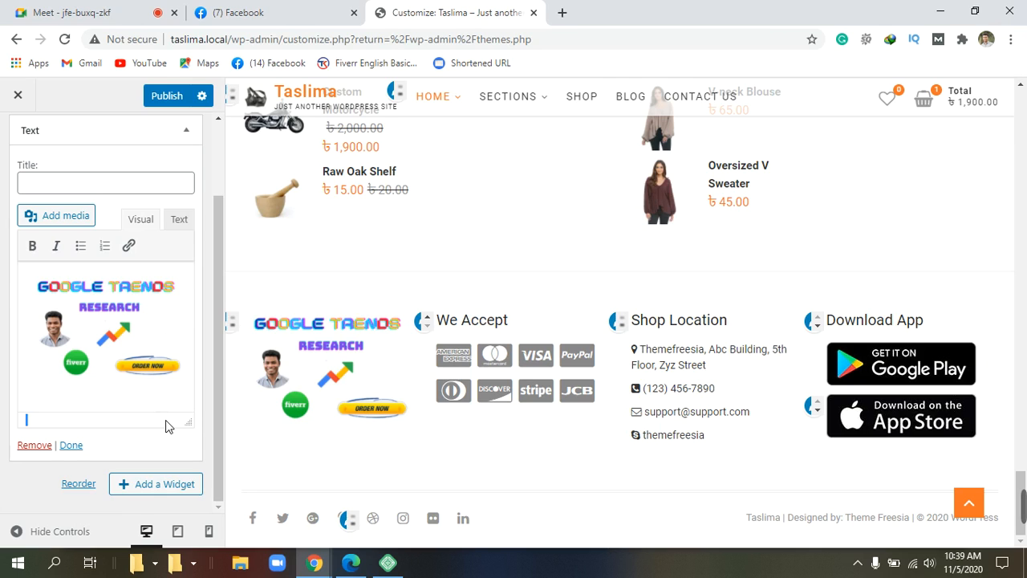
{"action": "double_click", "coordinate": [25, 419]}
Step: Remove the image Text widget and reopen the now-empty Footer Column 1 widget area
{"action": "left_click", "coordinate": [35, 447]}
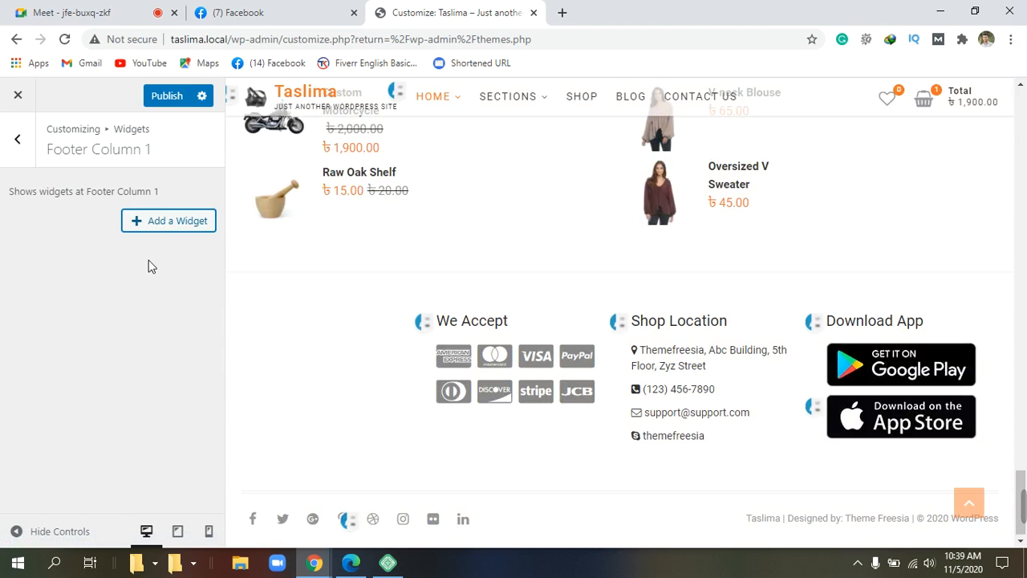
{"action": "left_click", "coordinate": [168, 221]}
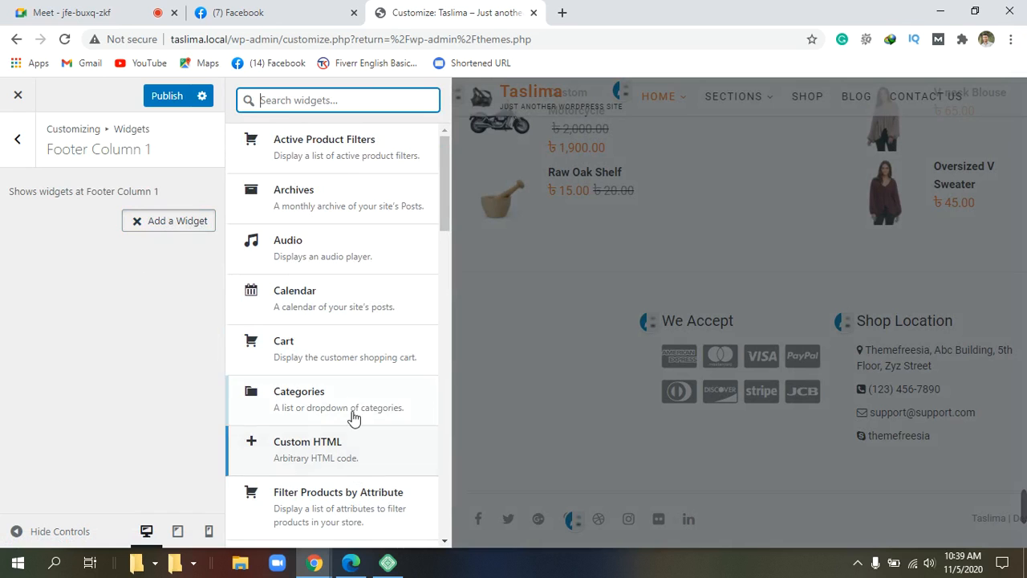
{"action": "left_click", "coordinate": [18, 140]}
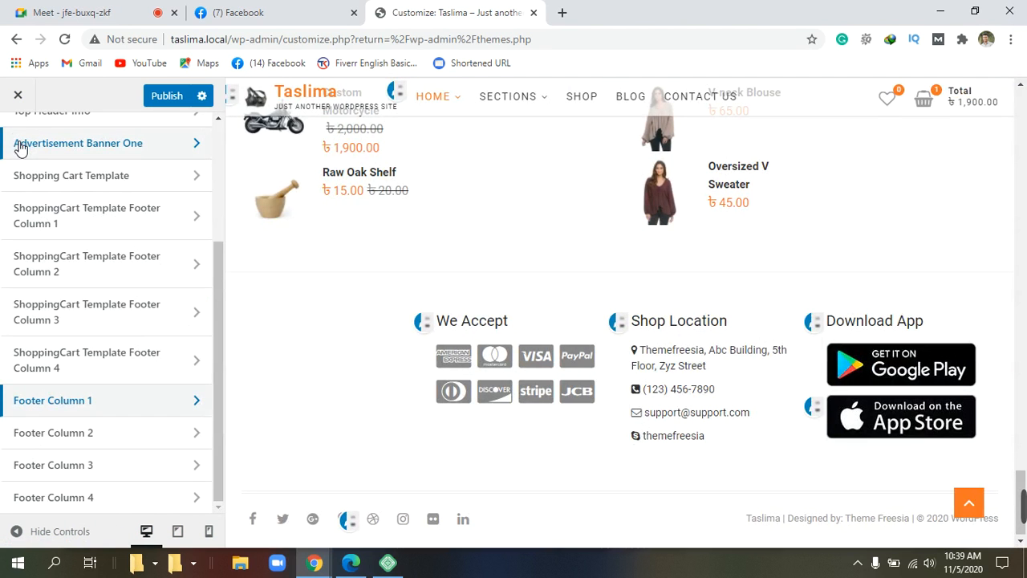
{"action": "left_click", "coordinate": [125, 405]}
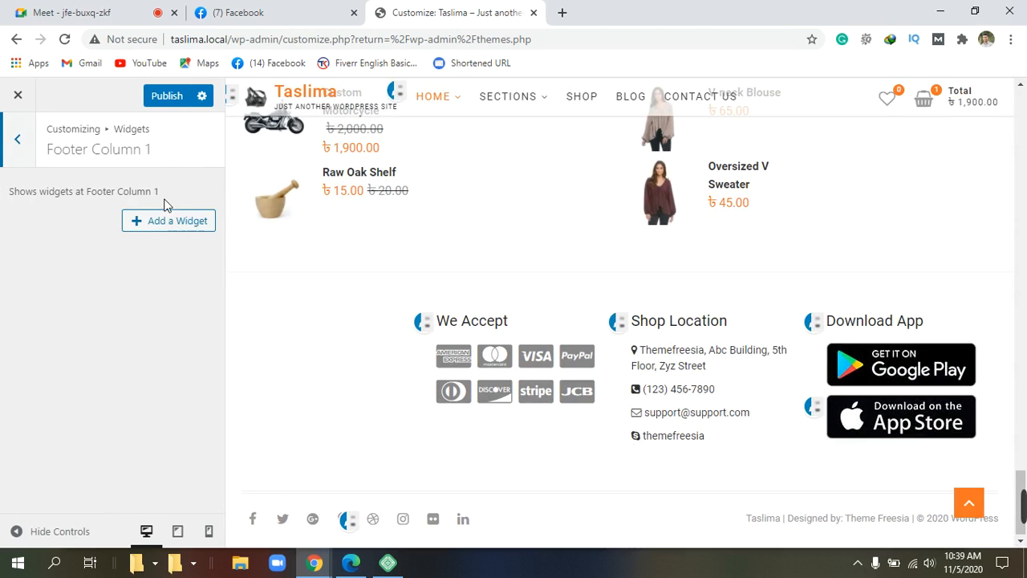
{"action": "double_click", "coordinate": [145, 152]}
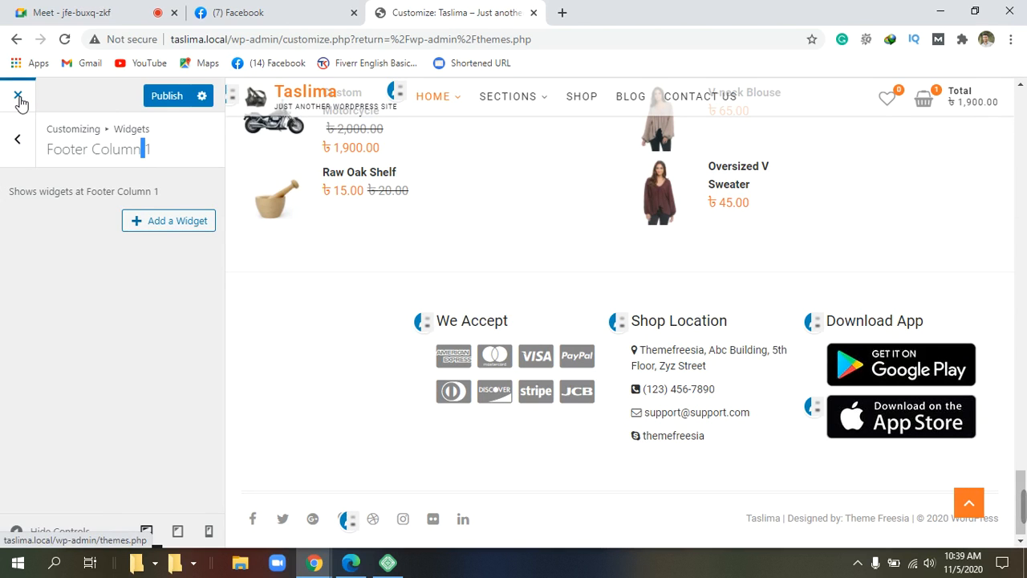
Step: Add a new blank Text widget to Footer Column 1 from the widget list
{"action": "left_click", "coordinate": [206, 228]}
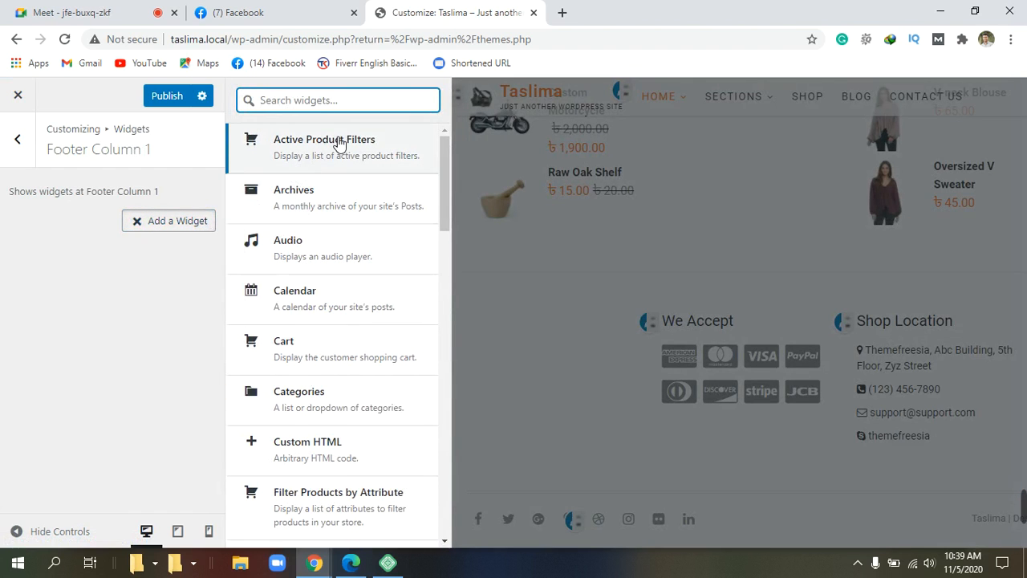
{"action": "scroll", "coordinate": [334, 511], "scroll_direction": "down", "scroll_amount": 1}
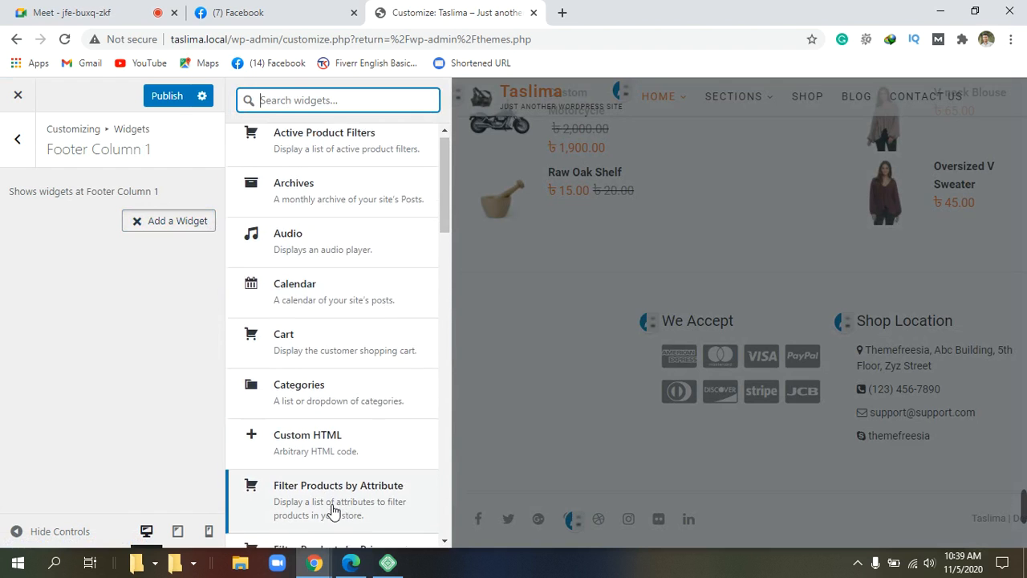
{"action": "scroll", "coordinate": [334, 511], "scroll_direction": "down", "scroll_amount": 5}
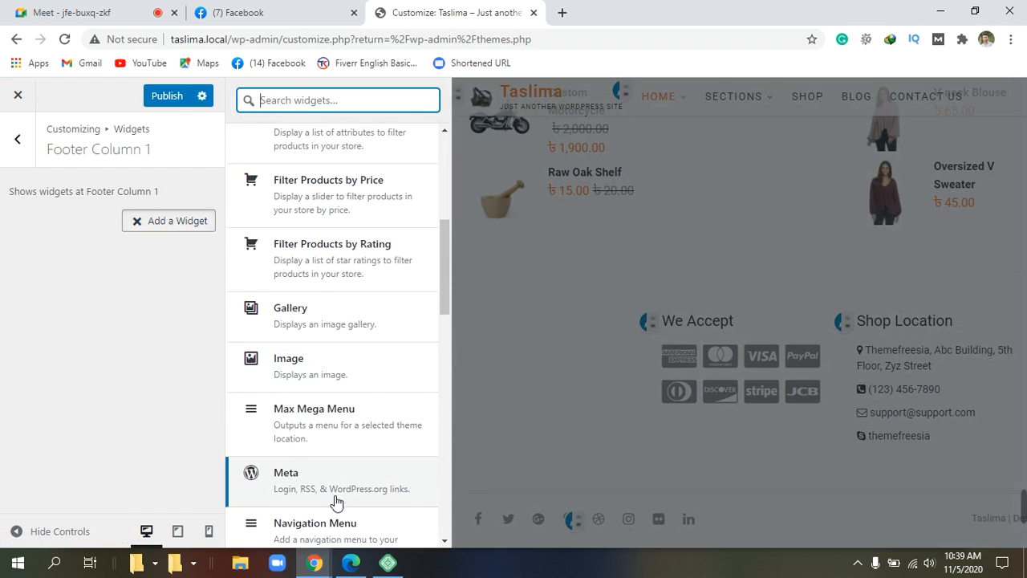
{"action": "scroll", "coordinate": [336, 501], "scroll_direction": "down", "scroll_amount": 4}
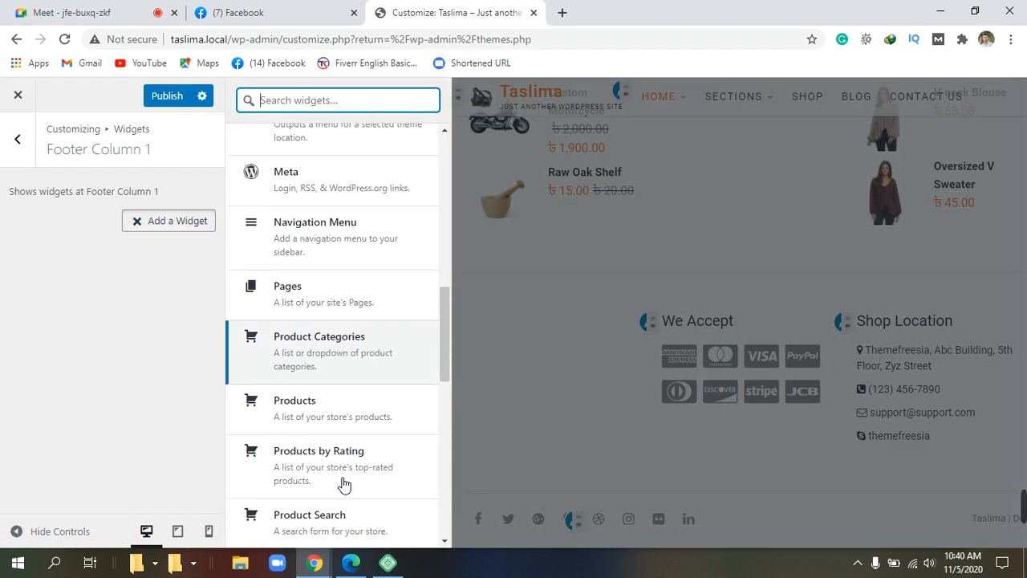
{"action": "scroll", "coordinate": [343, 484], "scroll_direction": "down", "scroll_amount": 8}
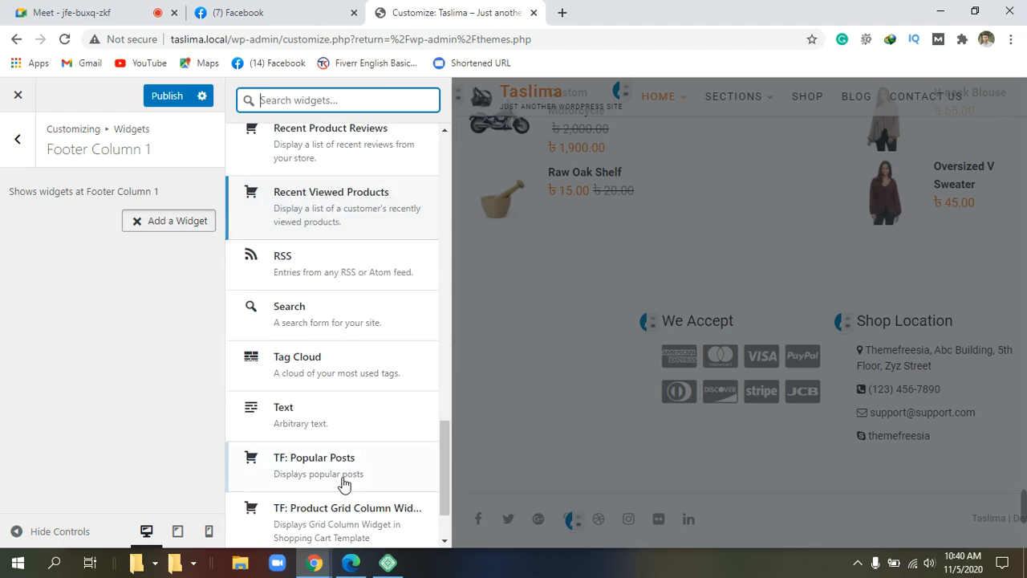
{"action": "scroll", "coordinate": [343, 484], "scroll_direction": "down", "scroll_amount": 2}
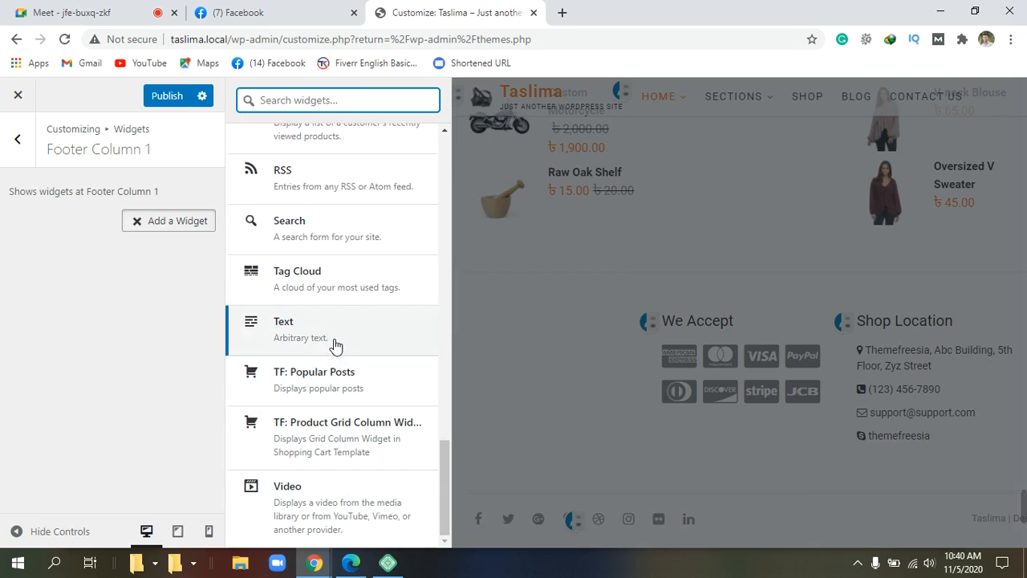
{"action": "scroll", "coordinate": [336, 345], "scroll_direction": "up", "scroll_amount": 2}
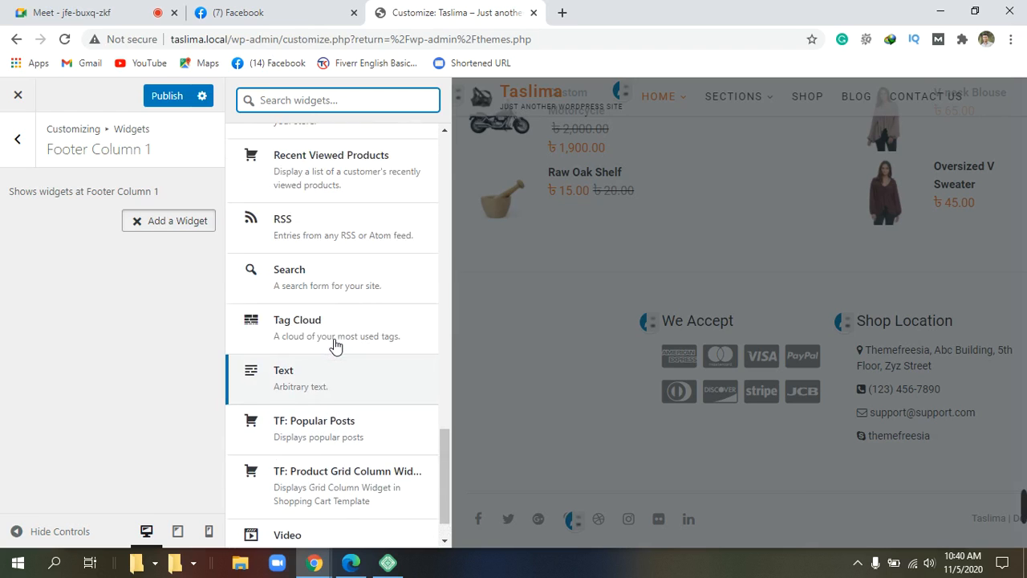
{"action": "left_click", "coordinate": [298, 409]}
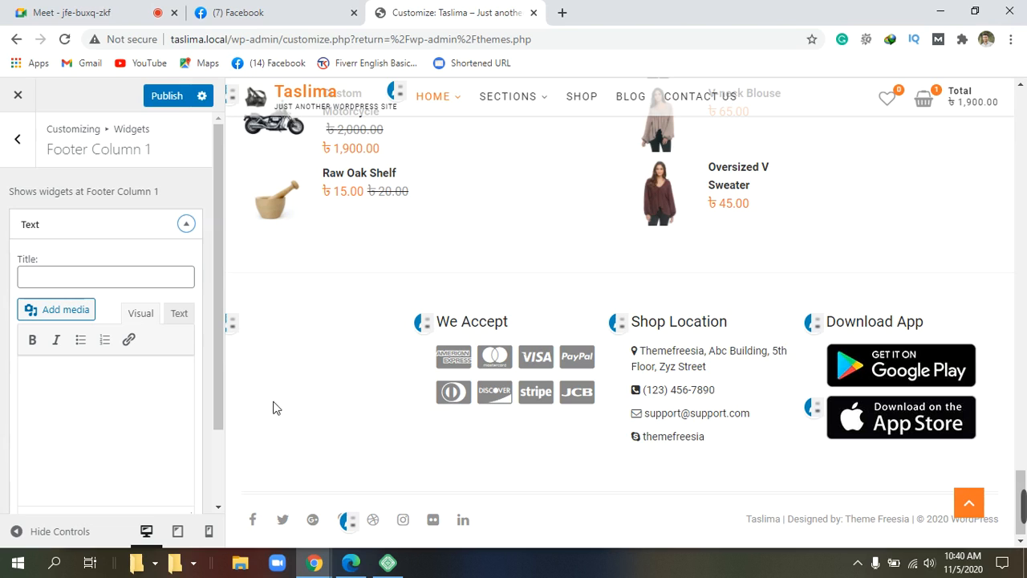
Step: Type 'Taslima Online shopping' into the Text widget editor
{"action": "left_click", "coordinate": [84, 415]}
{"action": "type", "text": "tas"}
{"action": "key", "text": "BackSpace"}
{"action": "key", "text": "BackSpace"}
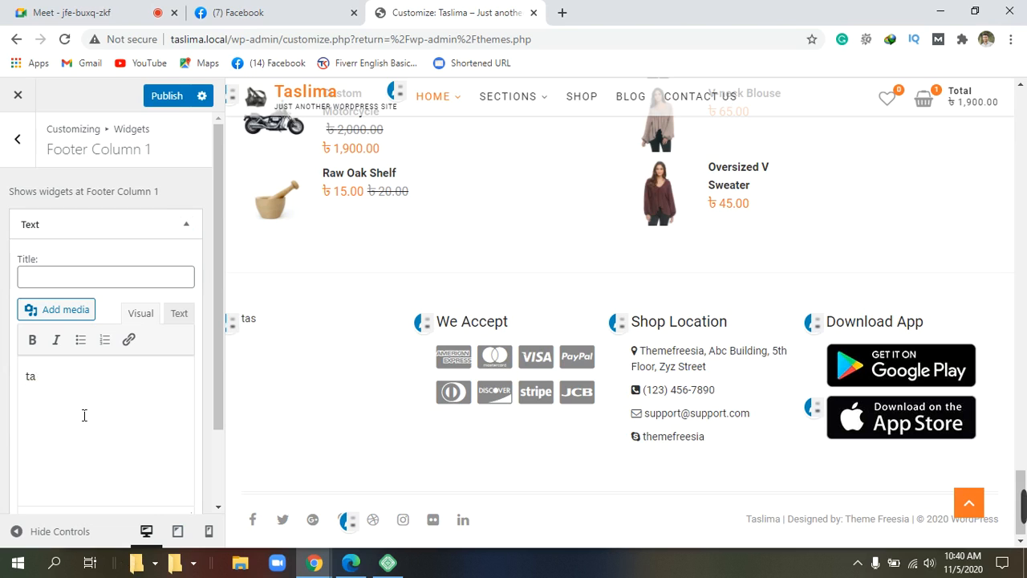
{"action": "key", "text": "BackSpace"}
{"action": "type", "text": "Tasli"}
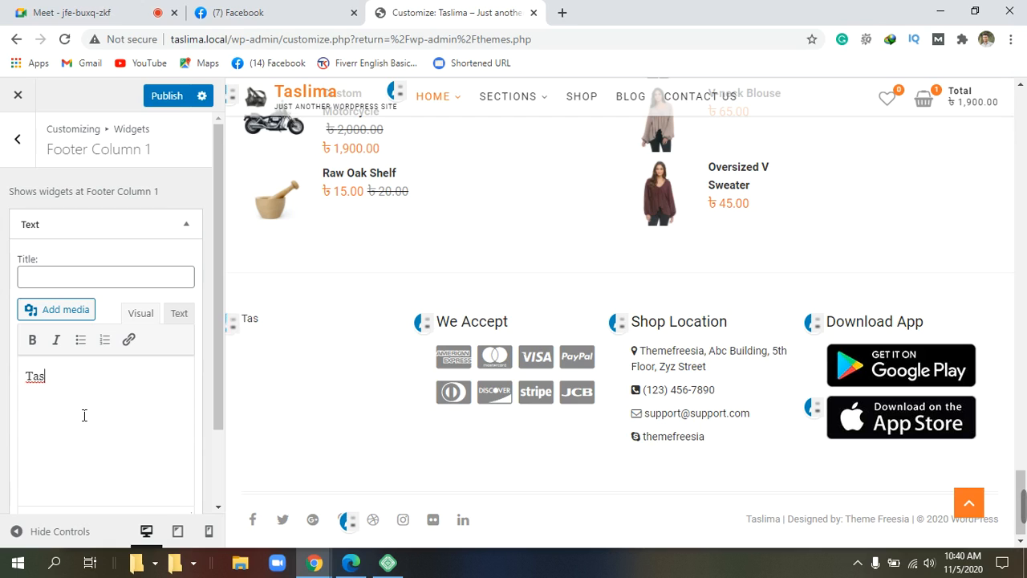
{"action": "type", "text": "m O"}
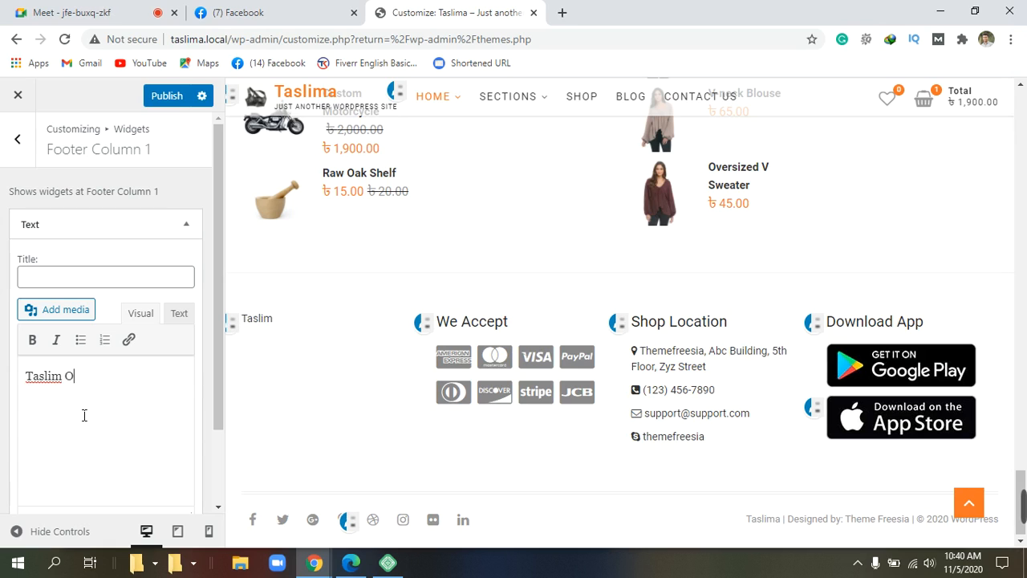
{"action": "type", "text": "nli"}
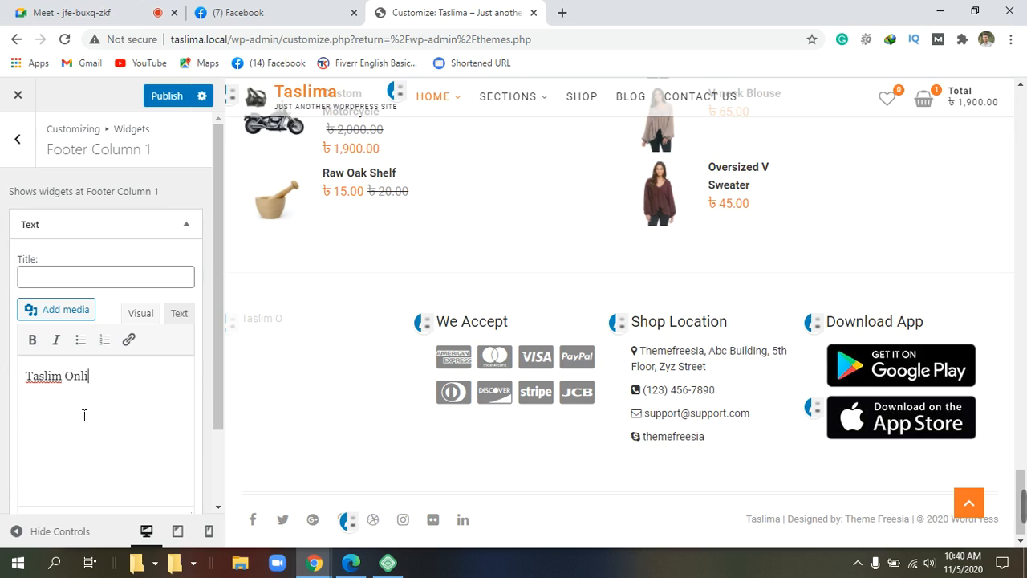
{"action": "type", "text": "n"}
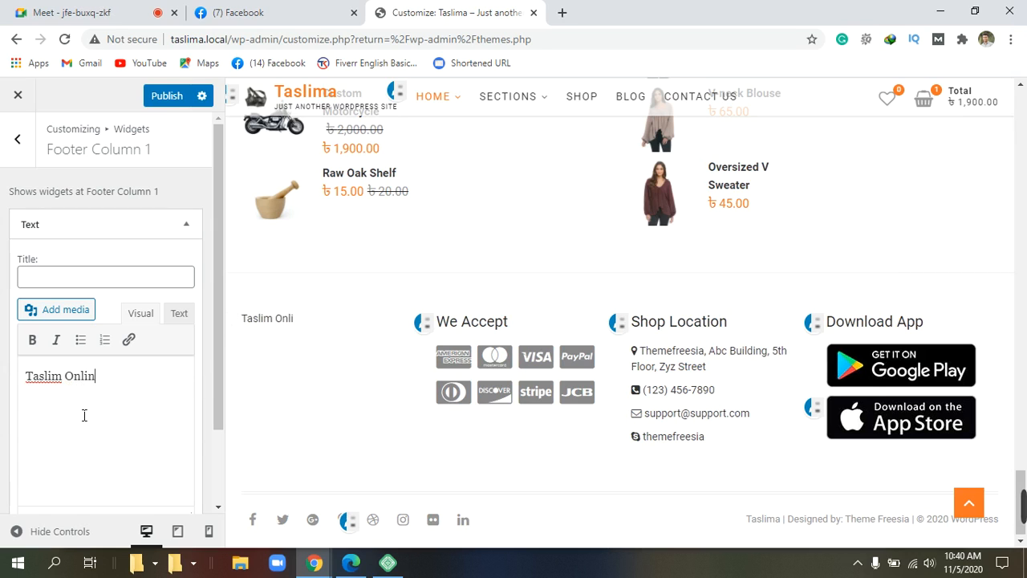
{"action": "type", "text": "e shoppi"}
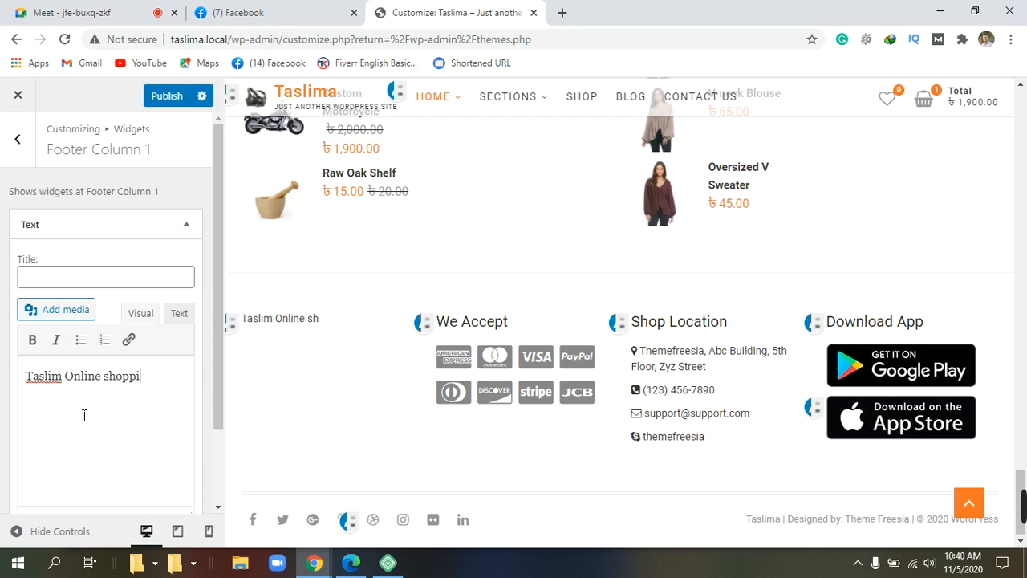
{"action": "type", "text": "ng"}
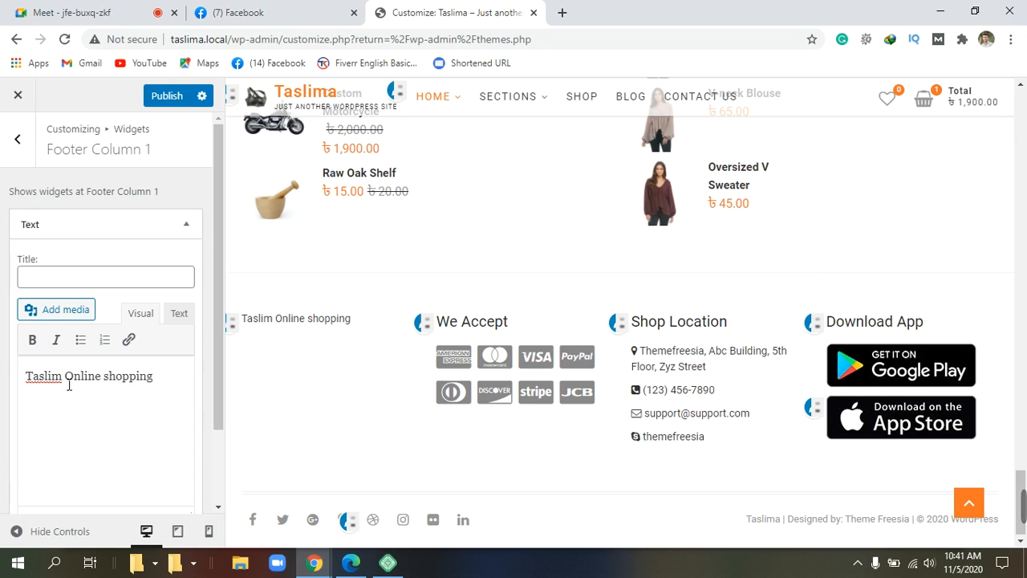
{"action": "type", "text": "a"}
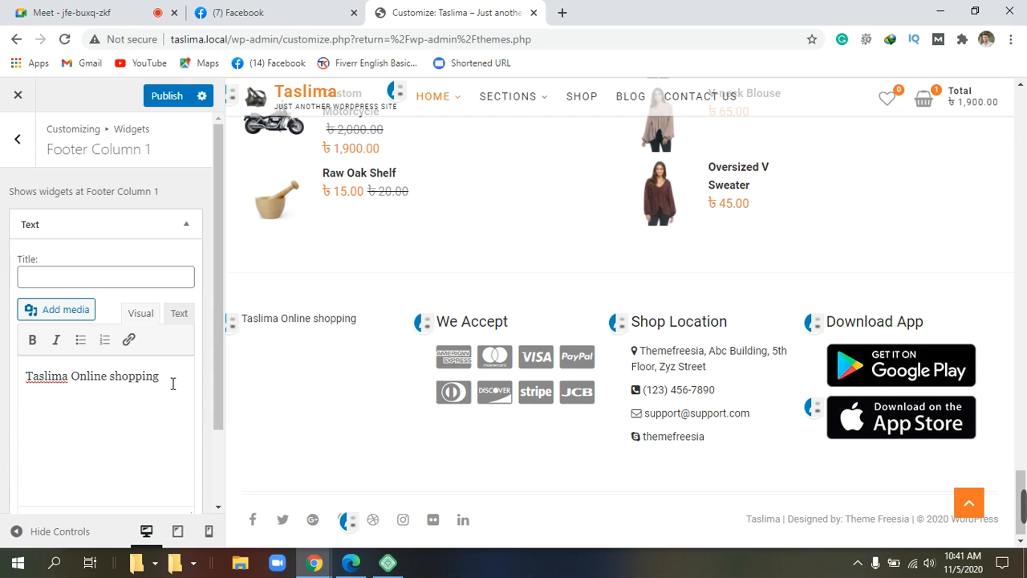
Step: Make 'Taslima Online shopping' bold and start a new line below it
{"action": "left_click_drag", "start_coordinate": [168, 380], "coordinate": [44, 380]}
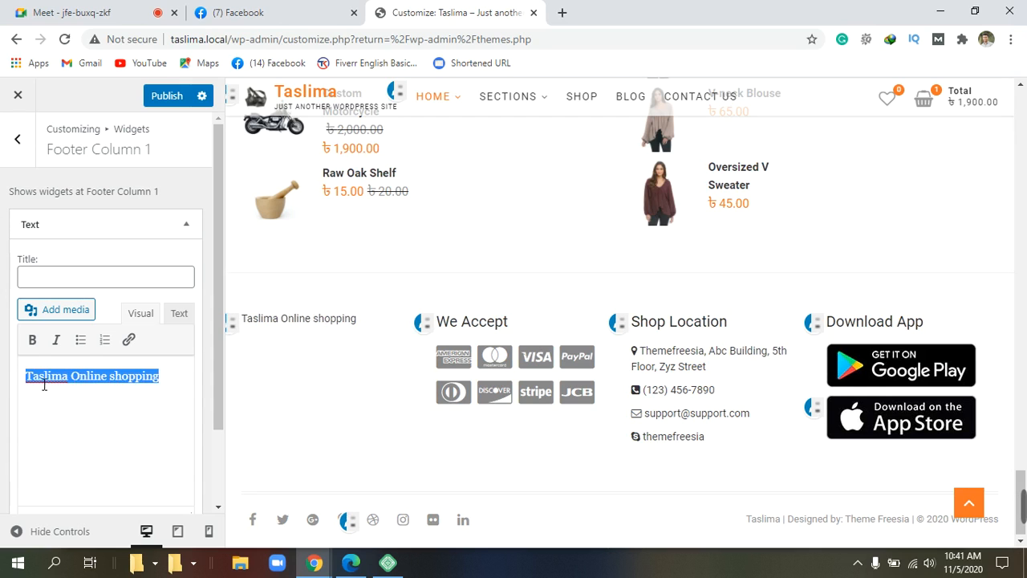
{"action": "left_click", "coordinate": [32, 339]}
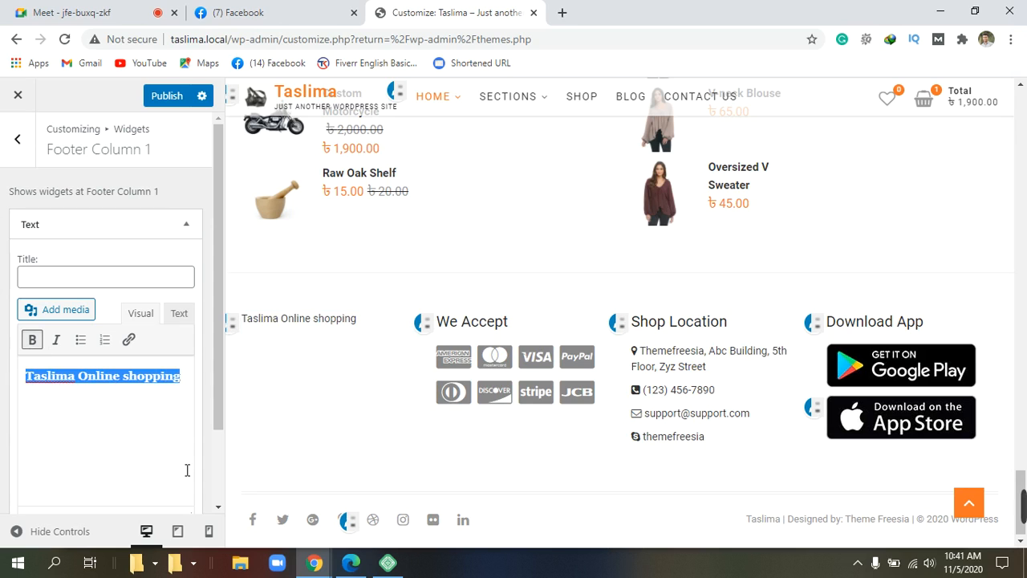
{"action": "left_click", "coordinate": [191, 386]}
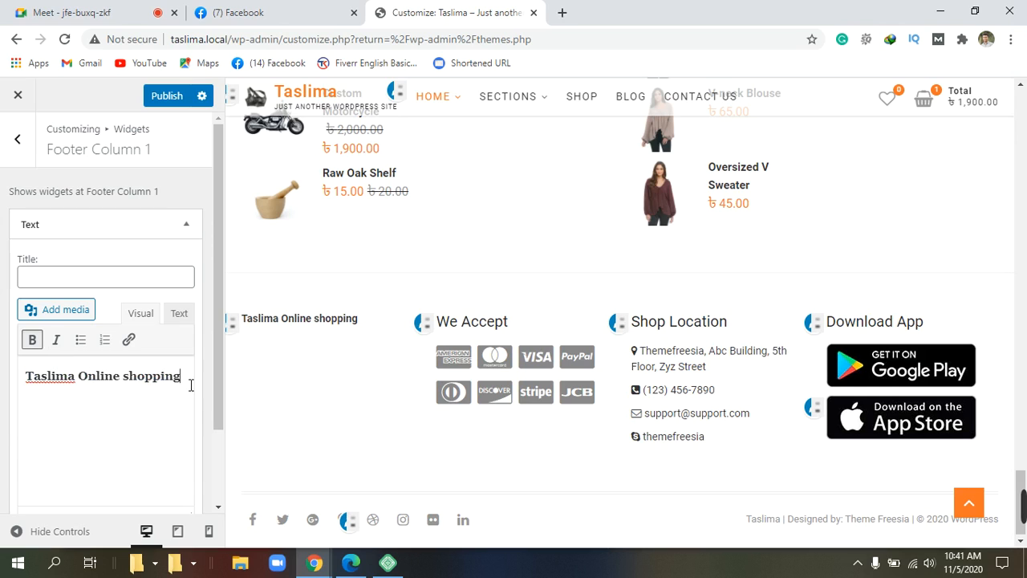
{"action": "key", "text": "Return"}
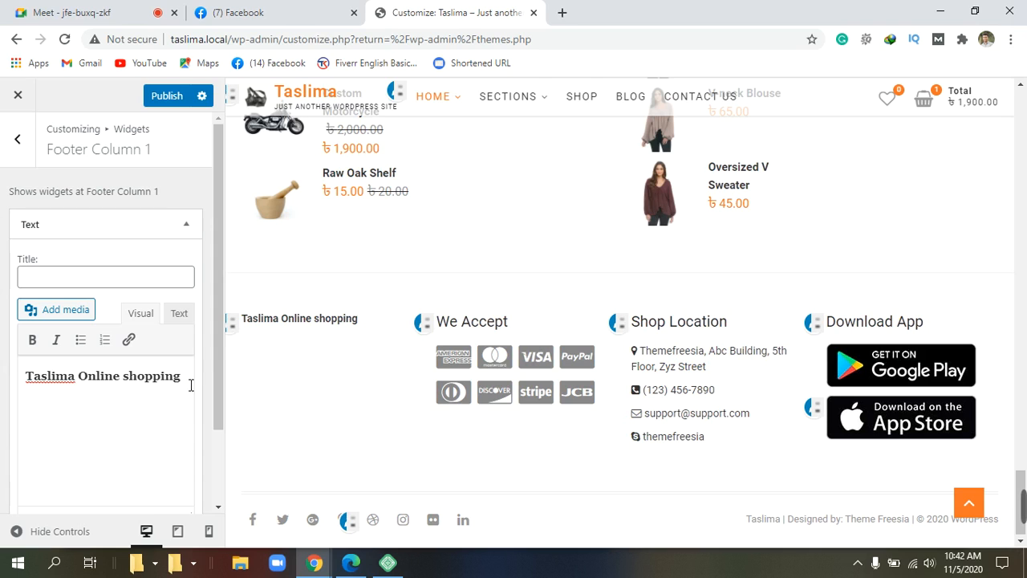
Step: Replace 'Taslima' with 'AT' so the bold heading reads 'AT Online shopping', then add a new line
{"action": "left_click", "coordinate": [82, 382]}
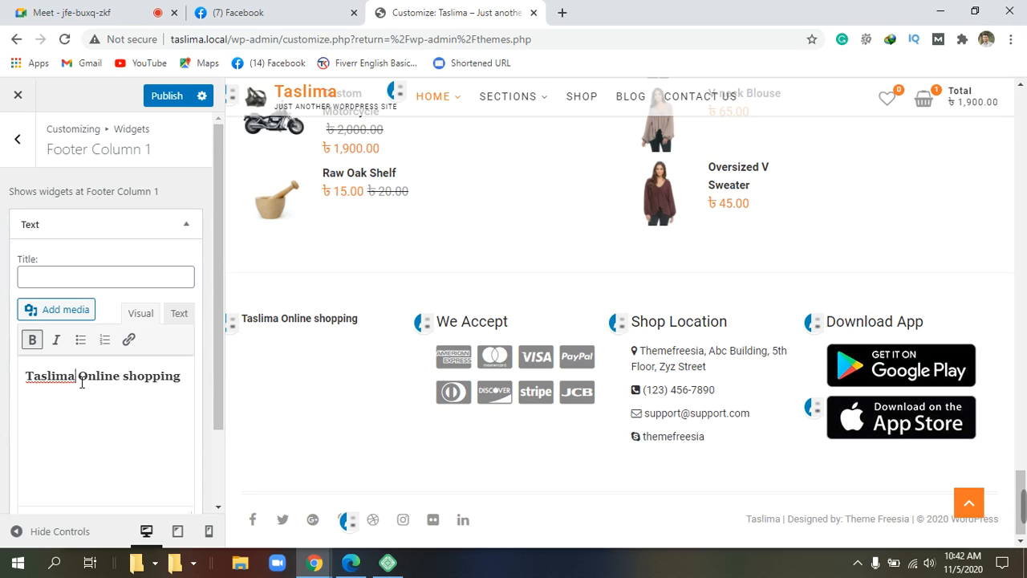
{"action": "key", "text": "BackSpace"}
{"action": "key", "text": "BackSpace"}
{"action": "key", "text": "BackSpace"}
{"action": "key", "text": "BackSpace"}
{"action": "key", "text": "BackSpace"}
{"action": "key", "text": "BackSpace"}
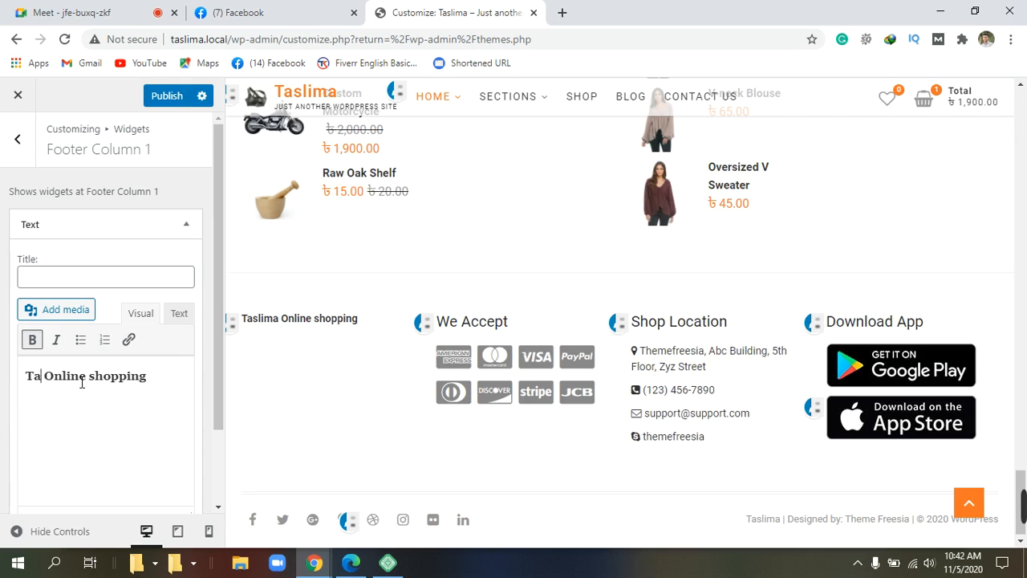
{"action": "key", "text": "BackSpace"}
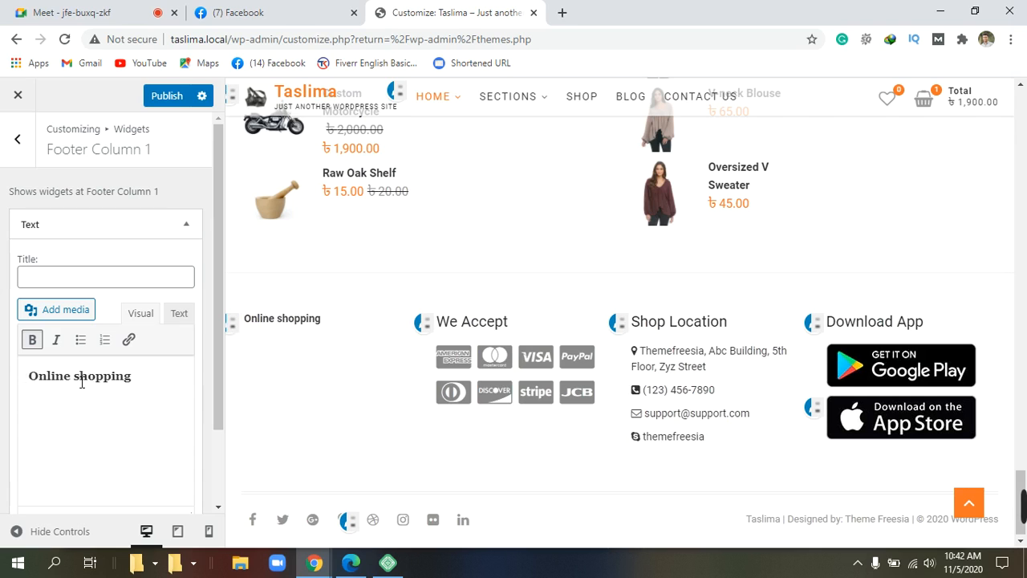
{"action": "type", "text": "A "}
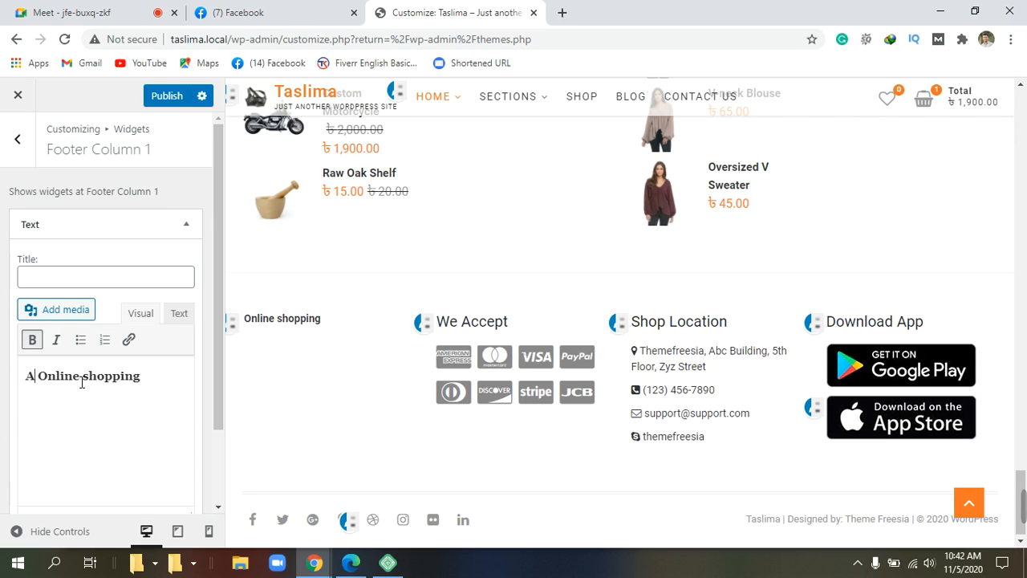
{"action": "type", "text": "t"}
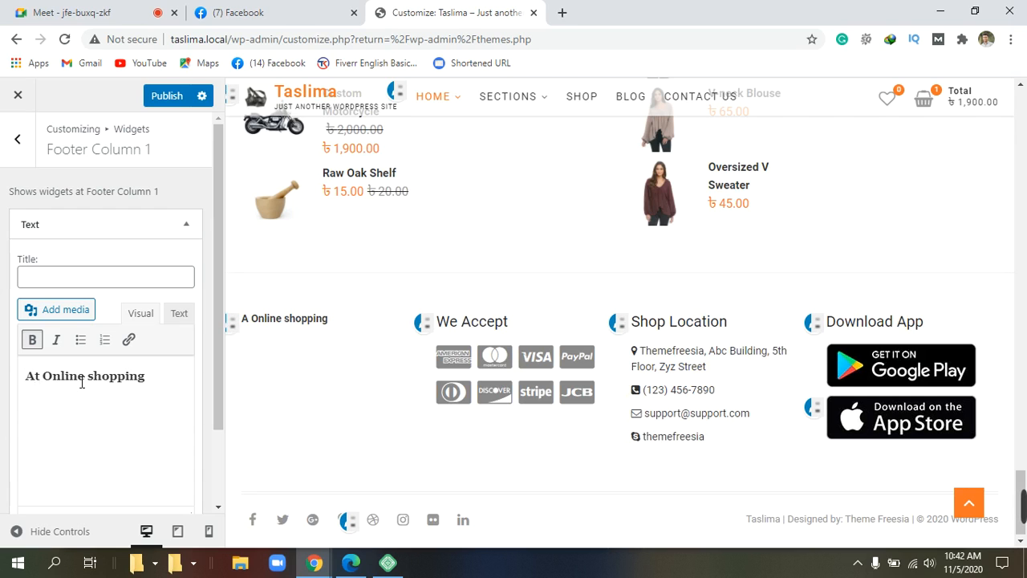
{"action": "key", "text": "BackSpace"}
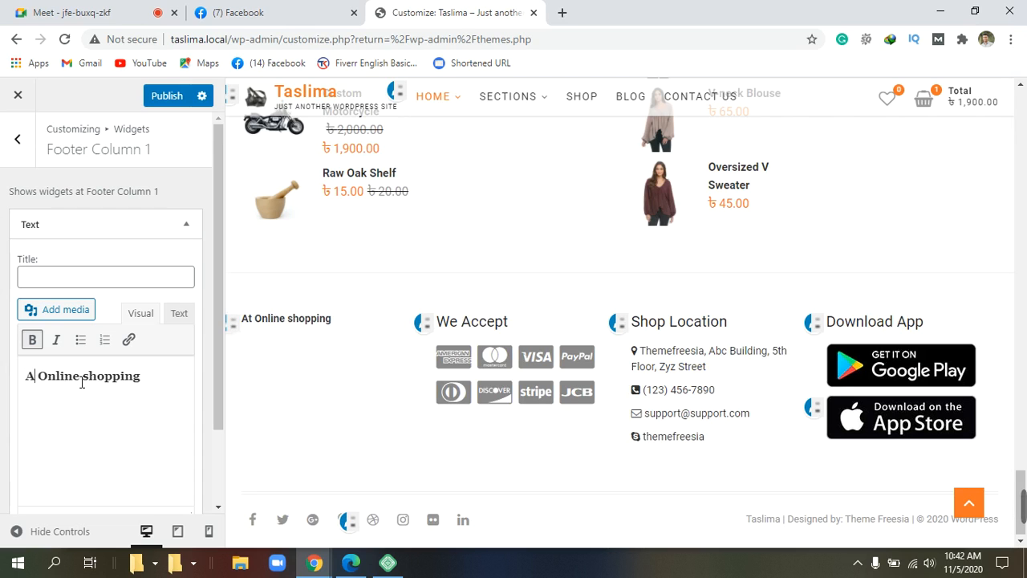
{"action": "type", "text": "R"}
{"action": "key", "text": "BackSpace"}
{"action": "type", "text": "T"}
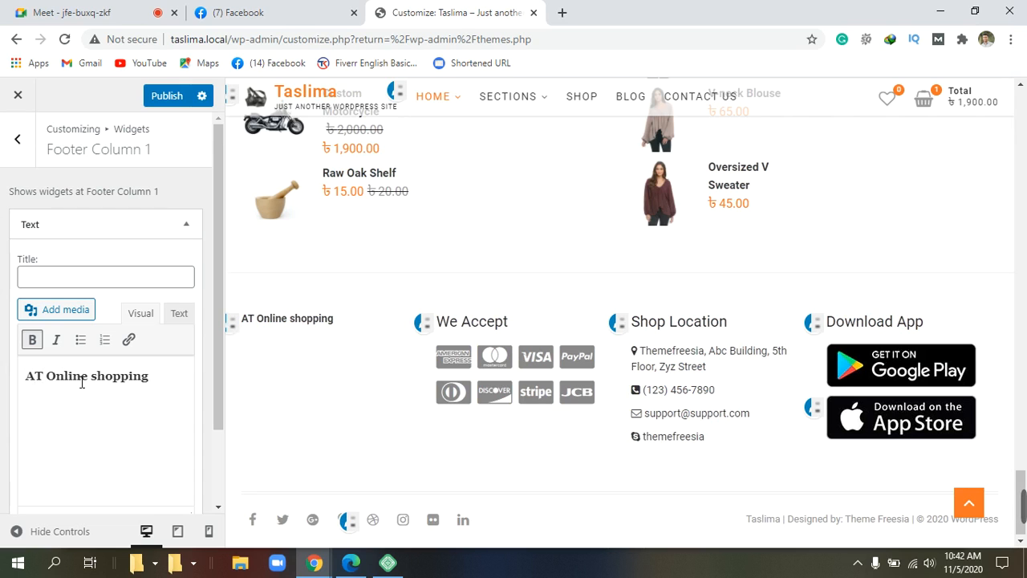
{"action": "left_click", "coordinate": [171, 384]}
{"action": "key", "text": "Return"}
{"action": "scroll", "coordinate": [420, 449], "scroll_direction": "up", "scroll_amount": 5}
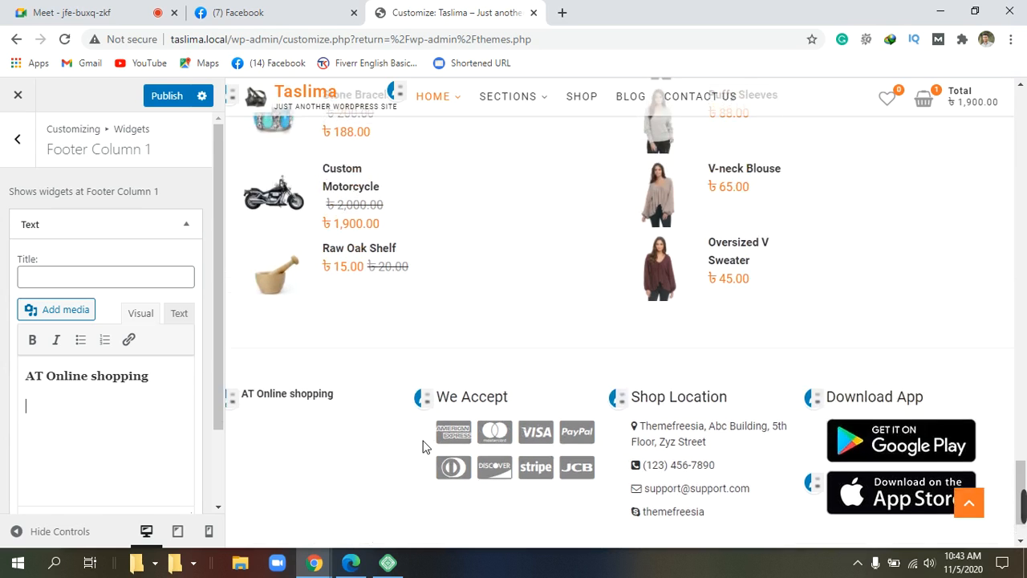
{"action": "scroll", "coordinate": [426, 446], "scroll_direction": "down", "scroll_amount": 5}
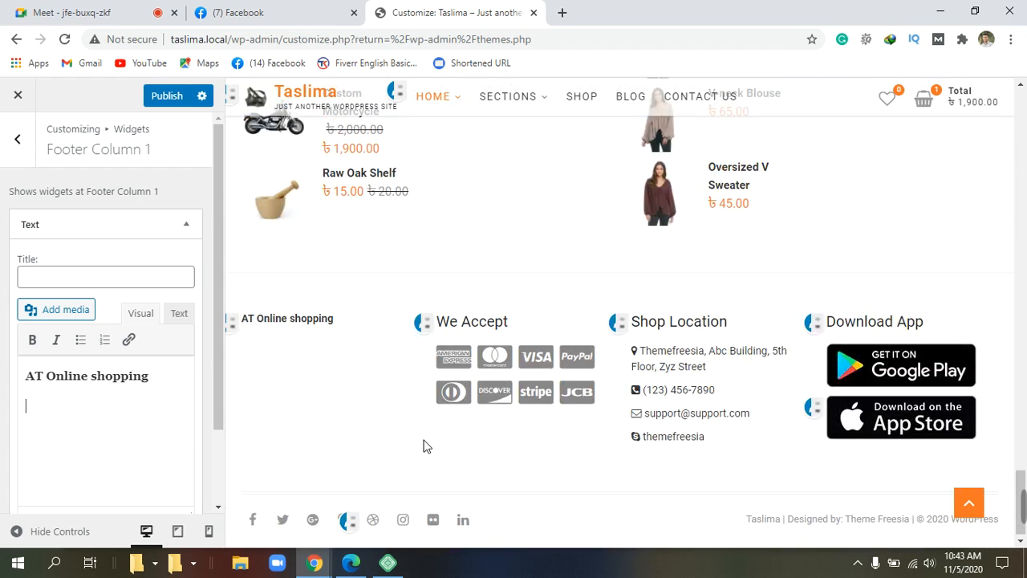
{"action": "scroll", "coordinate": [426, 446], "scroll_direction": "up", "scroll_amount": 3}
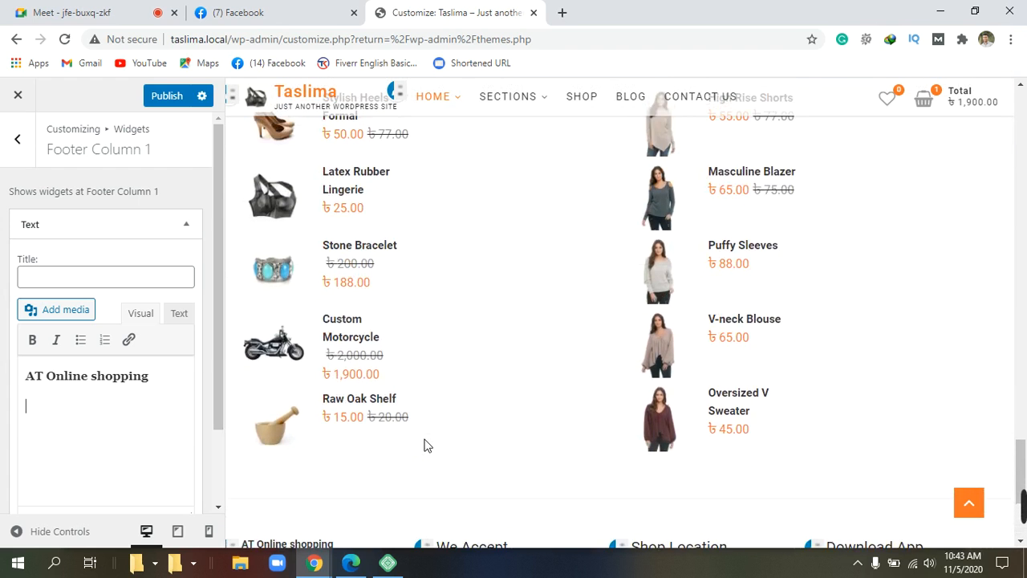
{"action": "scroll", "coordinate": [426, 446], "scroll_direction": "down", "scroll_amount": 3}
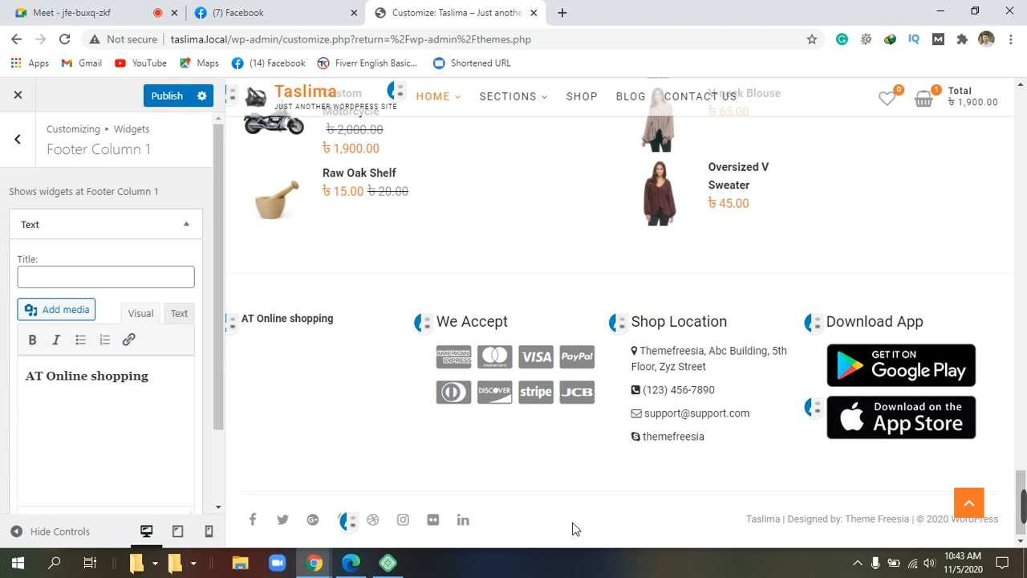
Step: Insert 'RS' after 'AT' to make 'ATRS Online shopping' and leave an empty line below it
{"action": "left_click", "coordinate": [44, 377]}
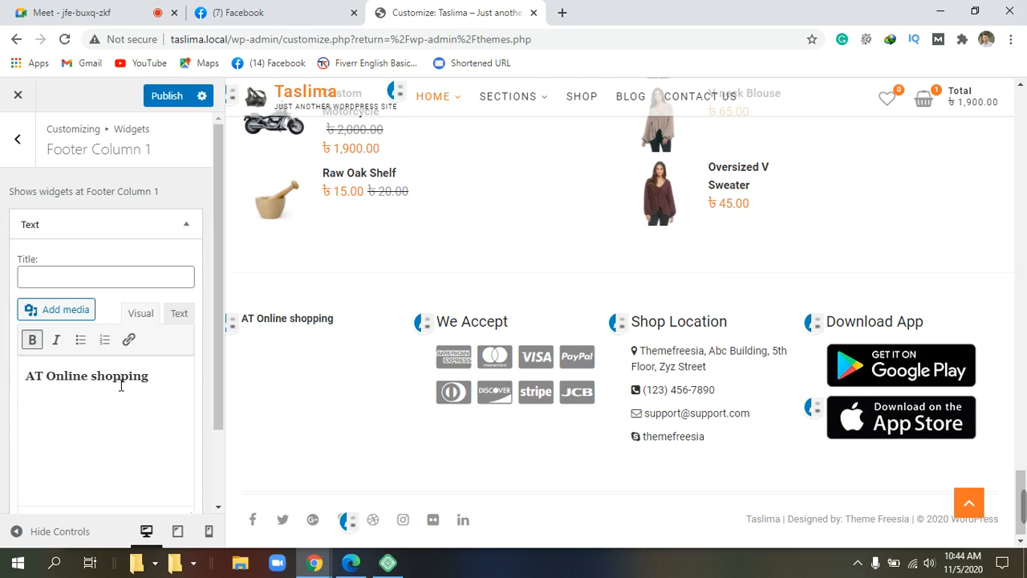
{"action": "type", "text": "R"}
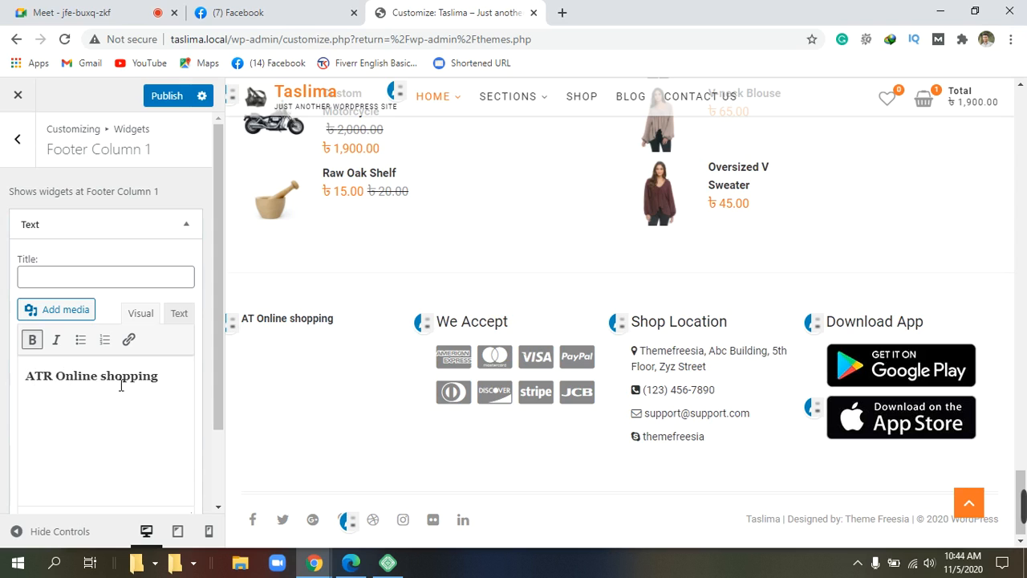
{"action": "type", "text": "S"}
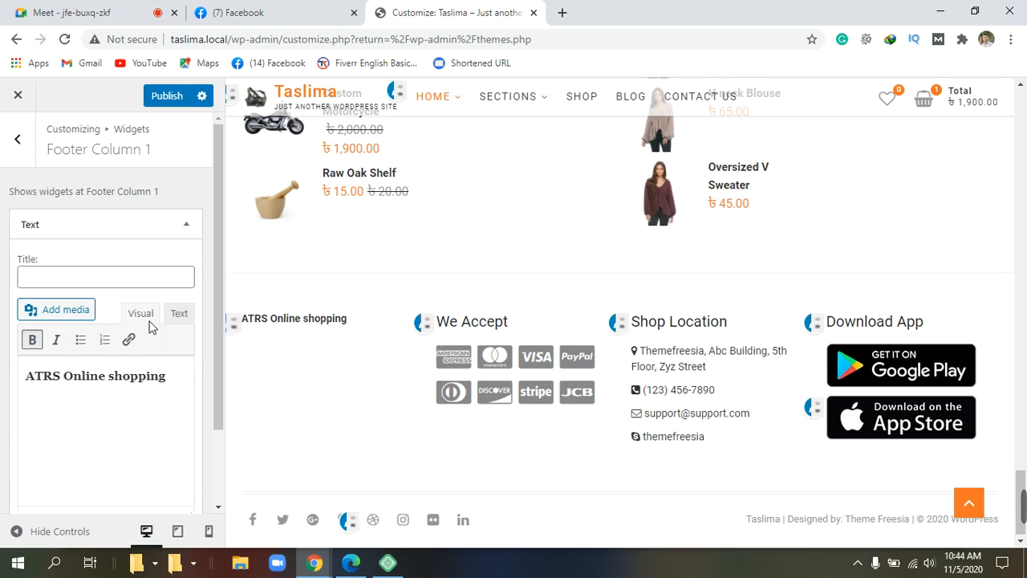
{"action": "left_click", "coordinate": [184, 382]}
{"action": "type", "text": "3"}
{"action": "key", "text": "Return"}
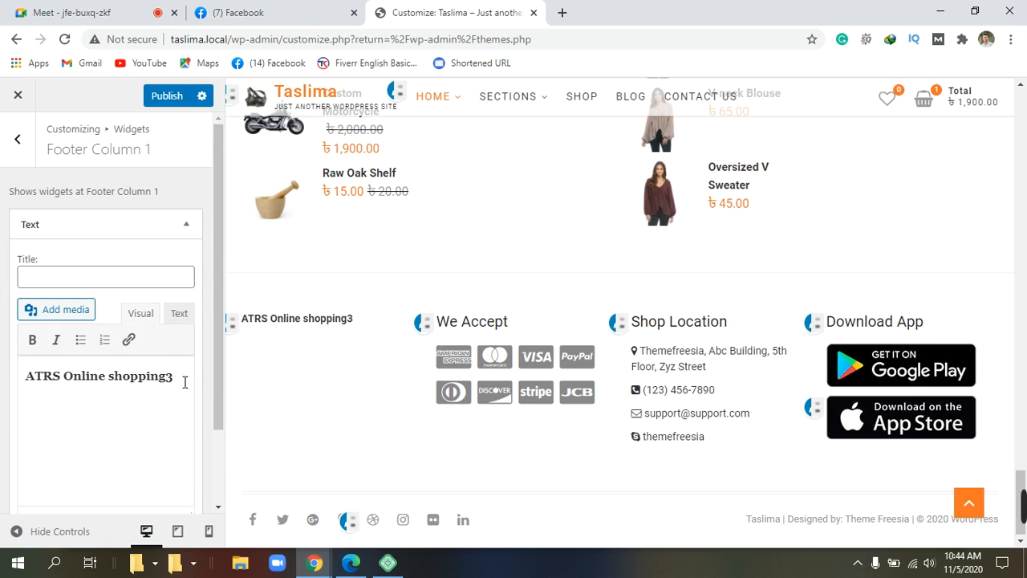
{"action": "key", "text": "BackSpace"}
{"action": "key", "text": "BackSpace"}
{"action": "key", "text": "Return"}
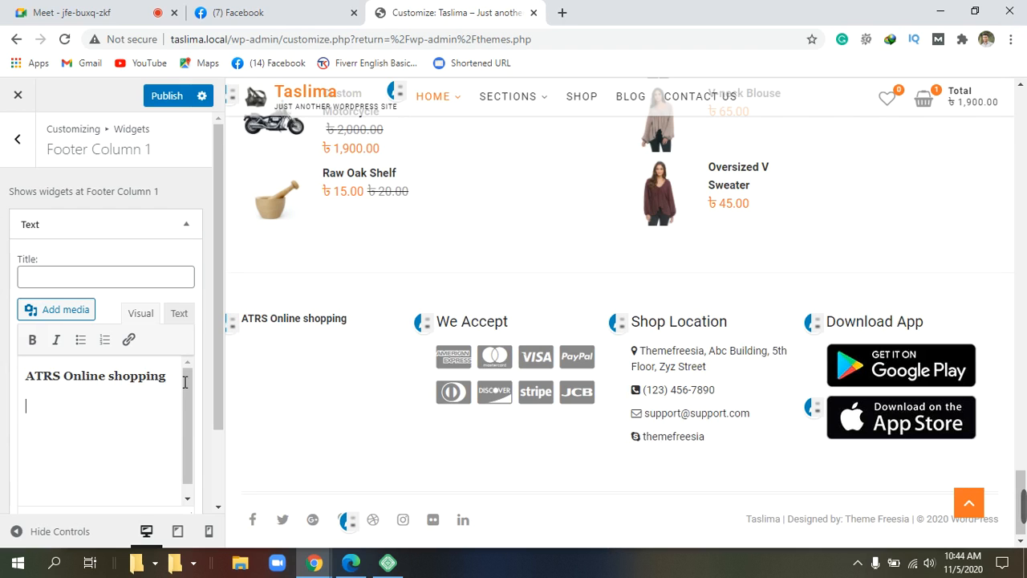
Step: Copy the participant's 'Condimentum adipiscing vel neque…' message from the Google Meet chat
{"action": "left_click", "coordinate": [119, 15]}
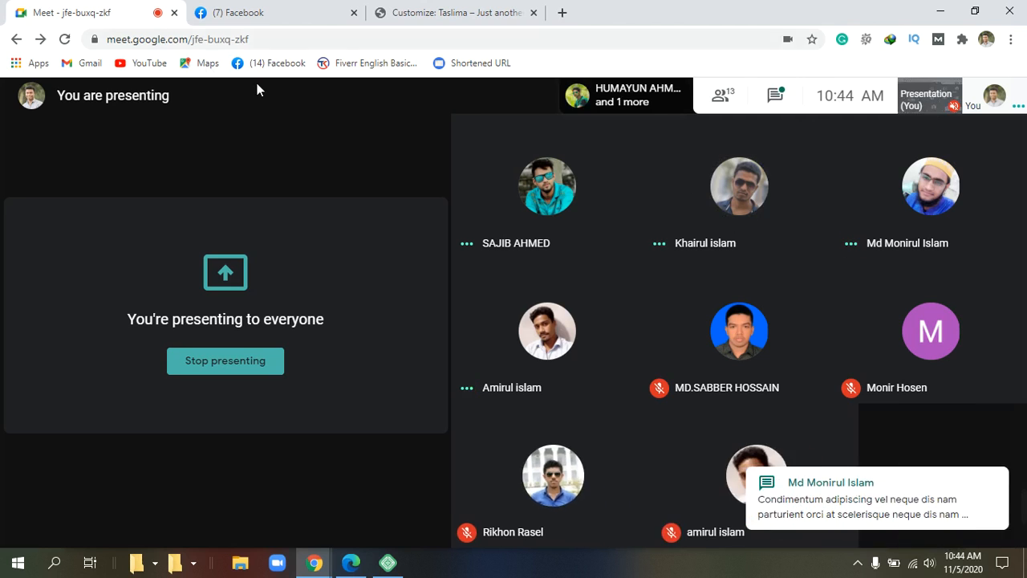
{"action": "left_click", "coordinate": [775, 95]}
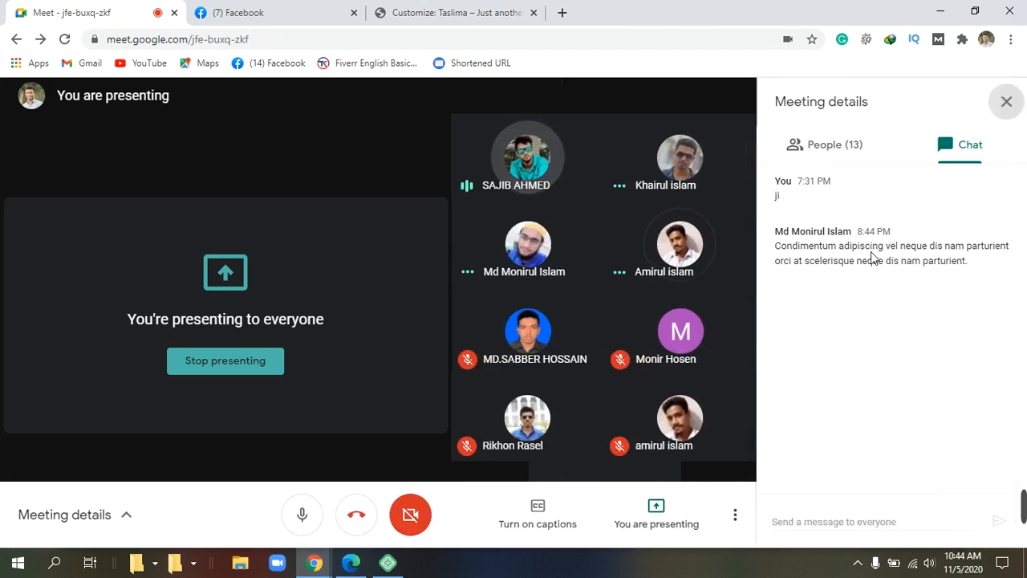
{"action": "left_click_drag", "start_coordinate": [772, 247], "coordinate": [823, 286]}
{"action": "right_click", "coordinate": [822, 255]}
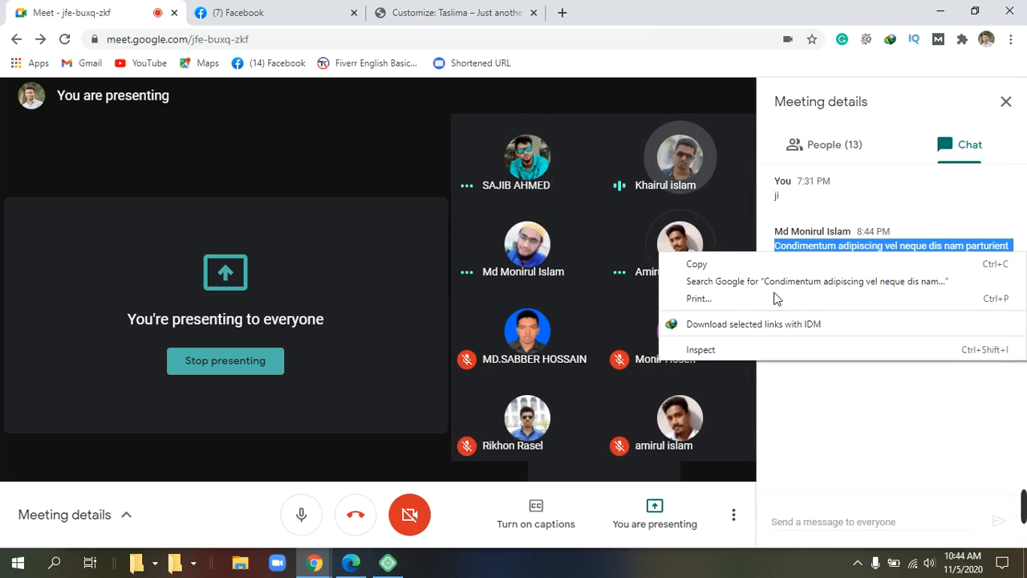
{"action": "left_click", "coordinate": [697, 264]}
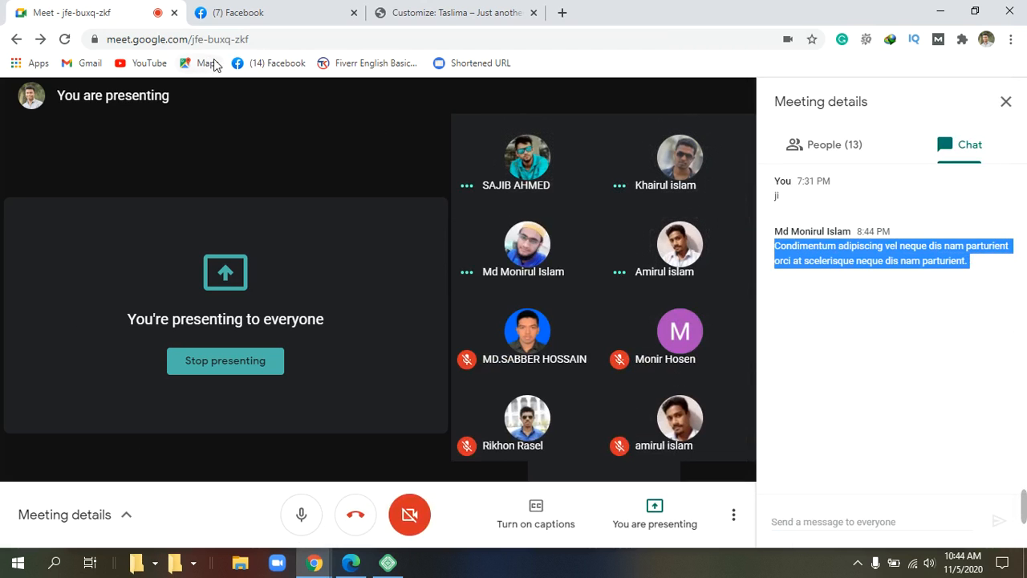
Step: Paste the copied Condimentum paragraph below the 'ATRS Online shopping' heading in the Text widget
{"action": "left_click", "coordinate": [452, 12]}
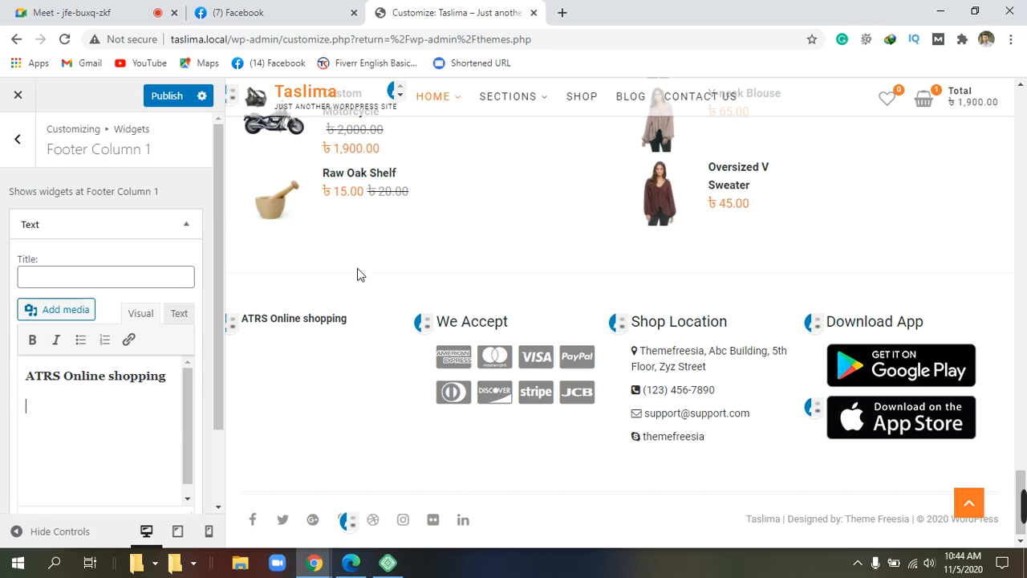
{"action": "right_click", "coordinate": [38, 418]}
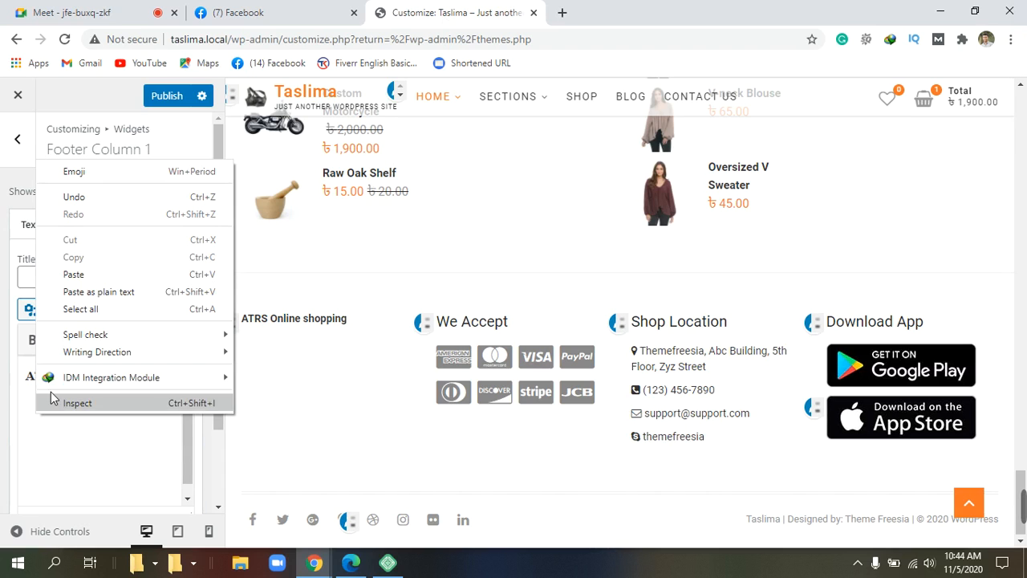
{"action": "left_click", "coordinate": [73, 274]}
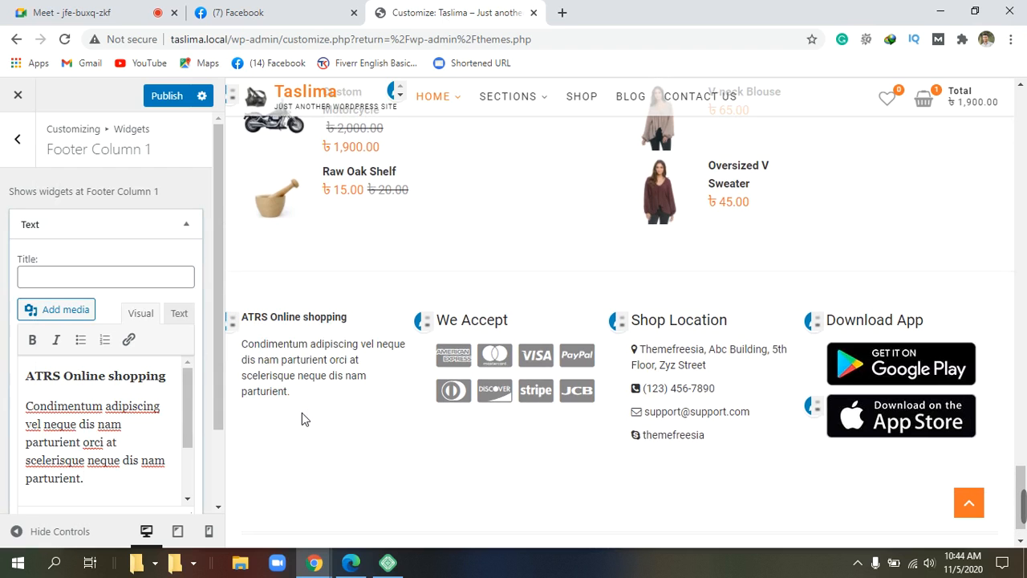
{"action": "scroll", "coordinate": [301, 413], "scroll_direction": "down", "scroll_amount": 1}
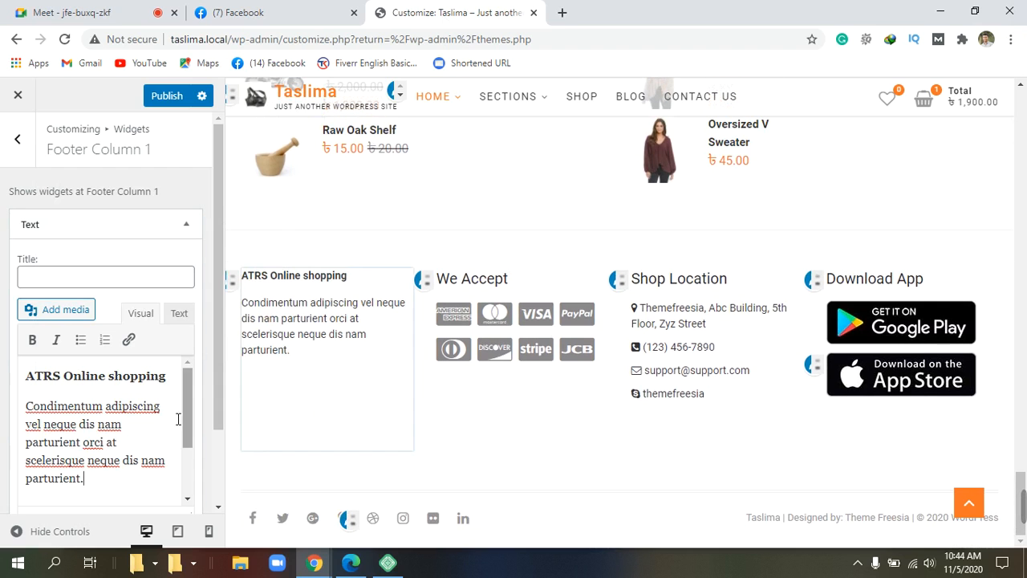
Step: Check the spelling suggestions for 'Condimentum' and 'adipiscing' and dismiss them unchanged
{"action": "right_click", "coordinate": [88, 410]}
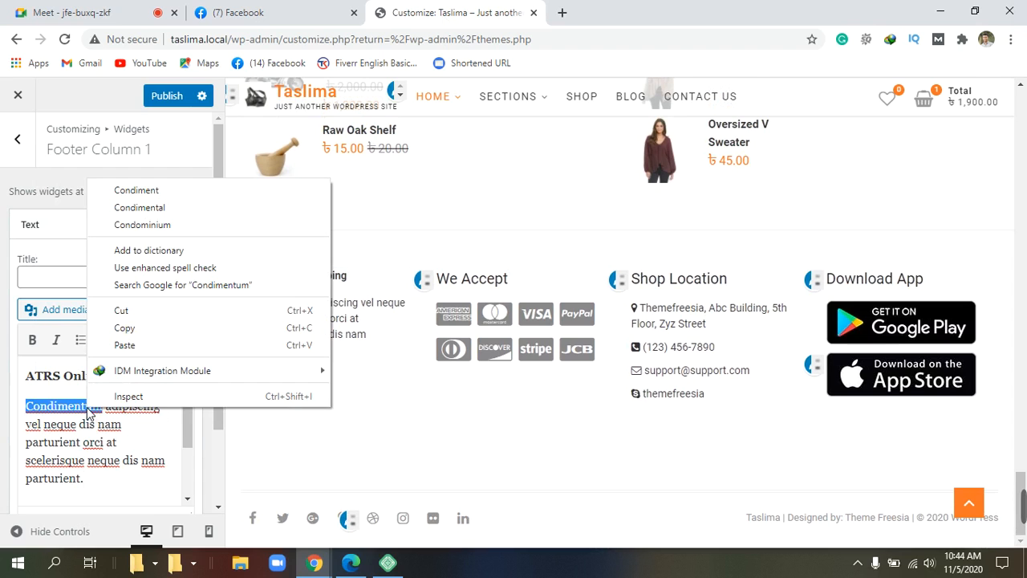
{"action": "left_click", "coordinate": [337, 455]}
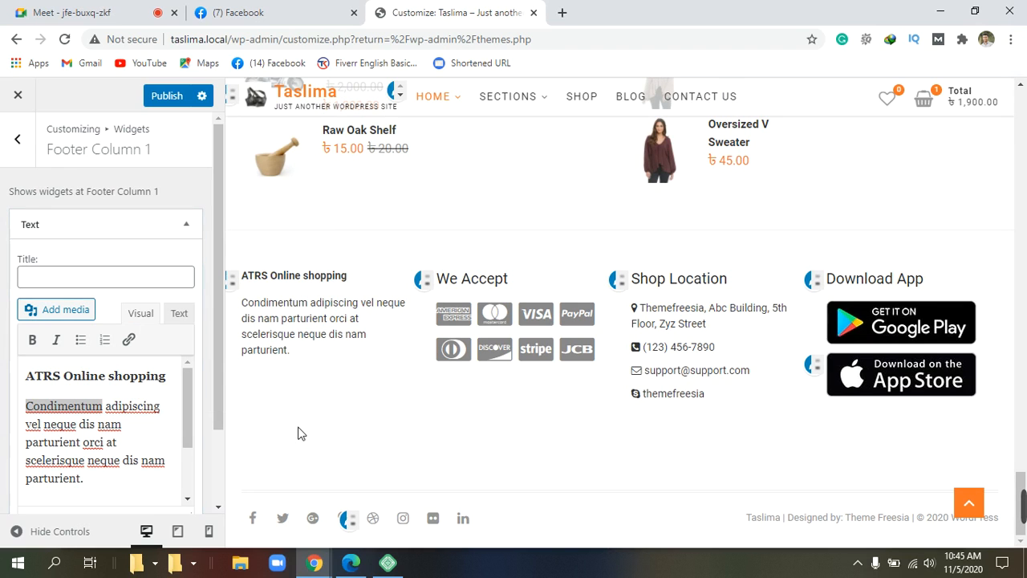
{"action": "left_click", "coordinate": [145, 412]}
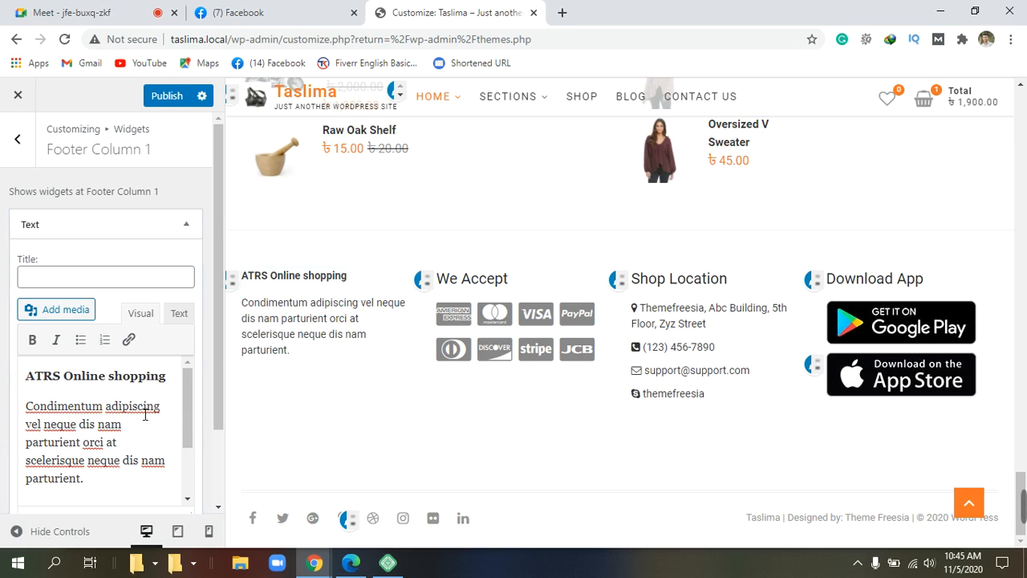
{"action": "right_click", "coordinate": [143, 413]}
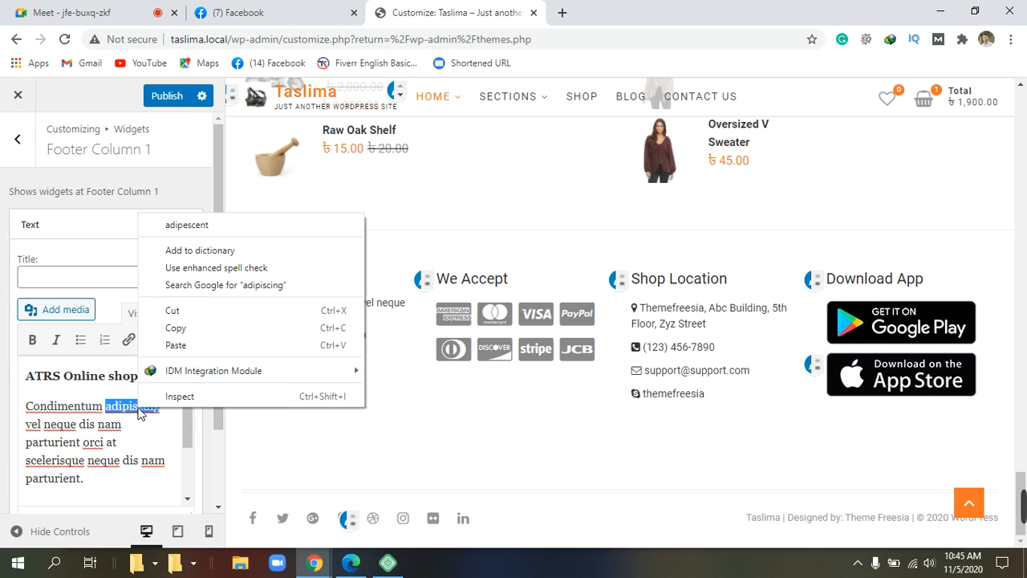
{"action": "left_click", "coordinate": [290, 445]}
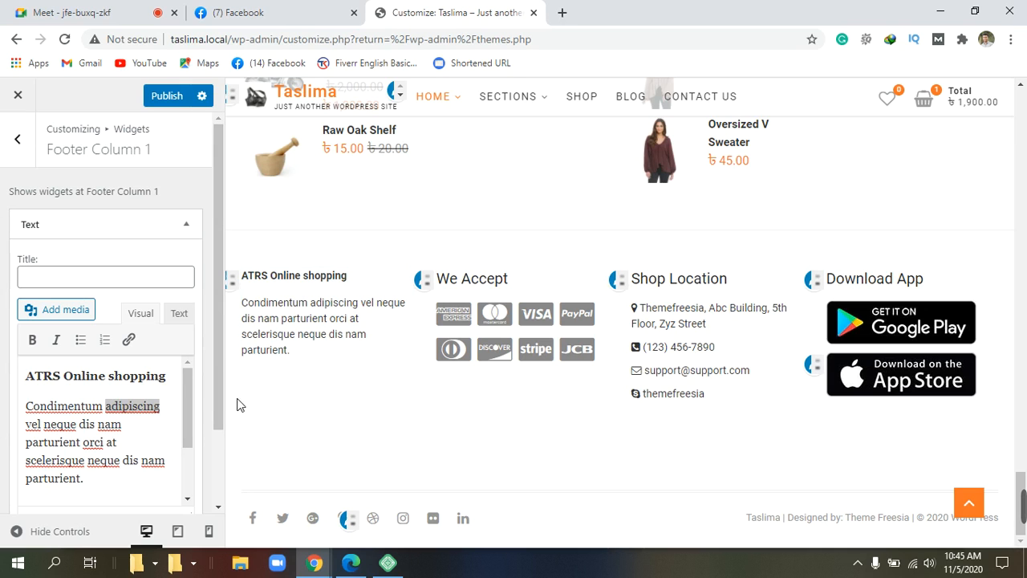
{"action": "scroll", "coordinate": [80, 466], "scroll_direction": "down", "scroll_amount": 2}
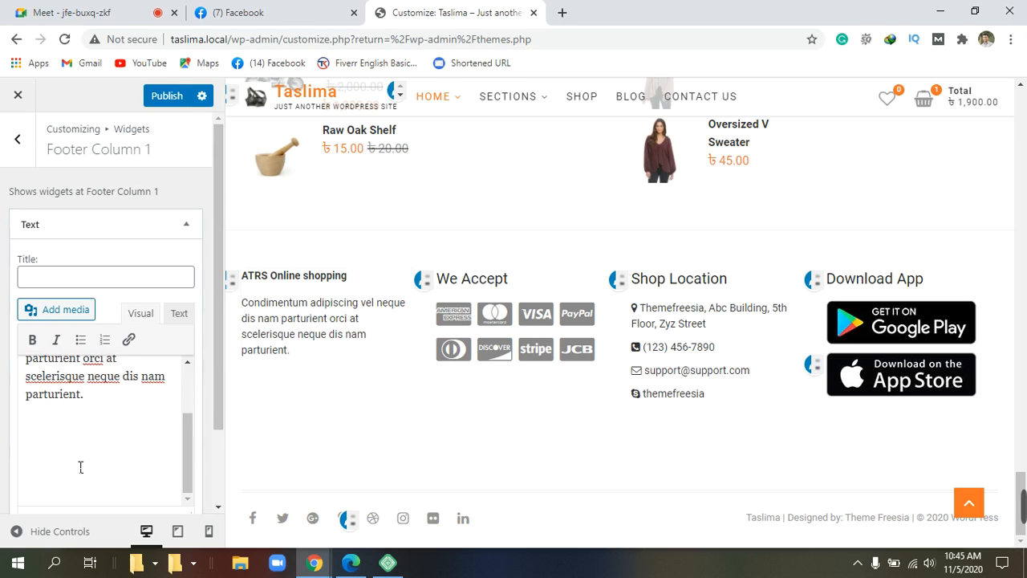
{"action": "scroll", "coordinate": [80, 466], "scroll_direction": "down", "scroll_amount": 2}
{"action": "scroll", "coordinate": [130, 354], "scroll_direction": "up", "scroll_amount": 2}
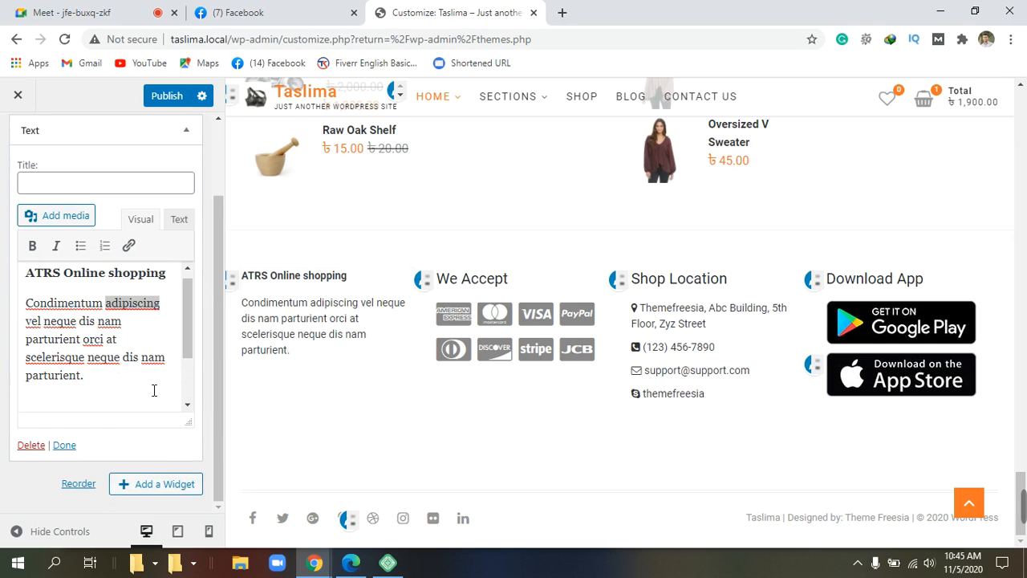
Step: Add an empty line after 'parturient.' and close the Text widget with Done
{"action": "left_click", "coordinate": [104, 385]}
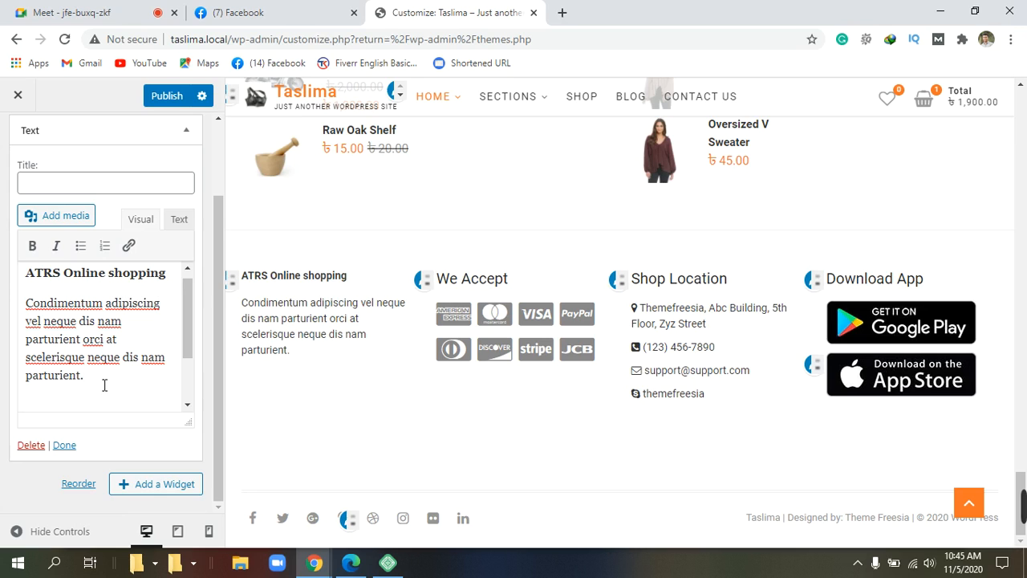
{"action": "key", "text": "Return"}
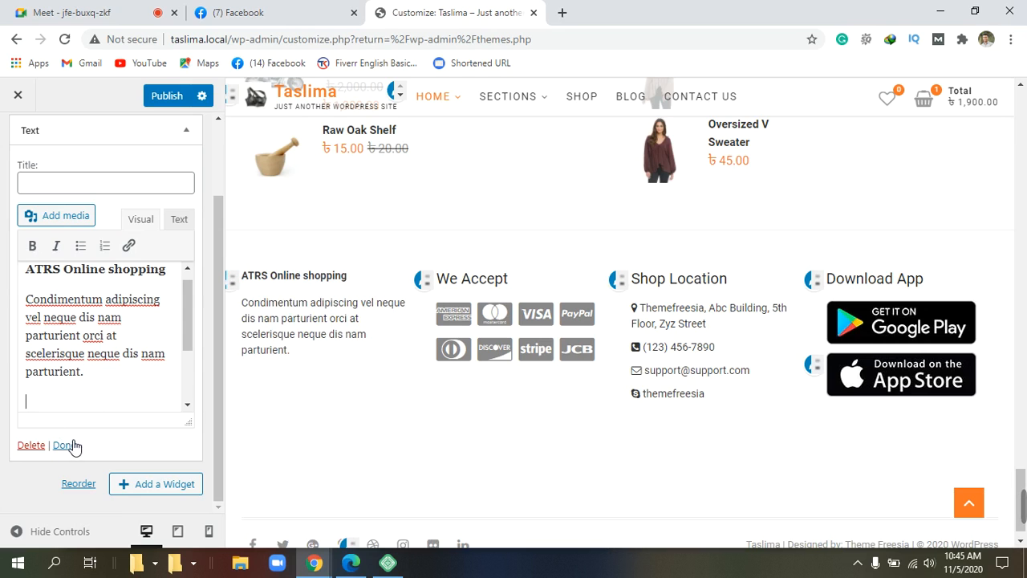
{"action": "scroll", "coordinate": [109, 418], "scroll_direction": "up", "scroll_amount": 2}
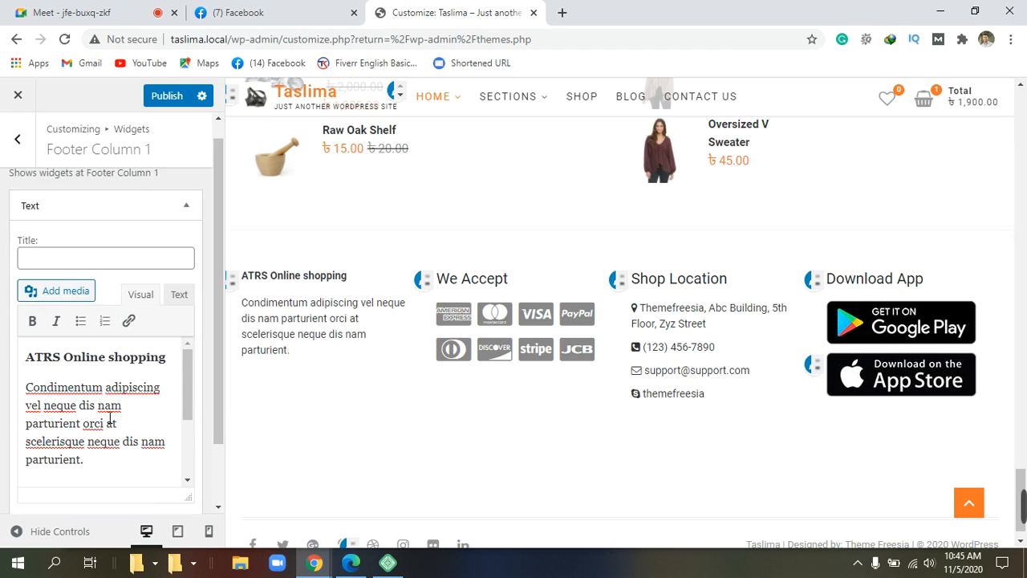
{"action": "scroll", "coordinate": [110, 418], "scroll_direction": "down", "scroll_amount": 2}
{"action": "scroll", "coordinate": [110, 417], "scroll_direction": "up", "scroll_amount": 2}
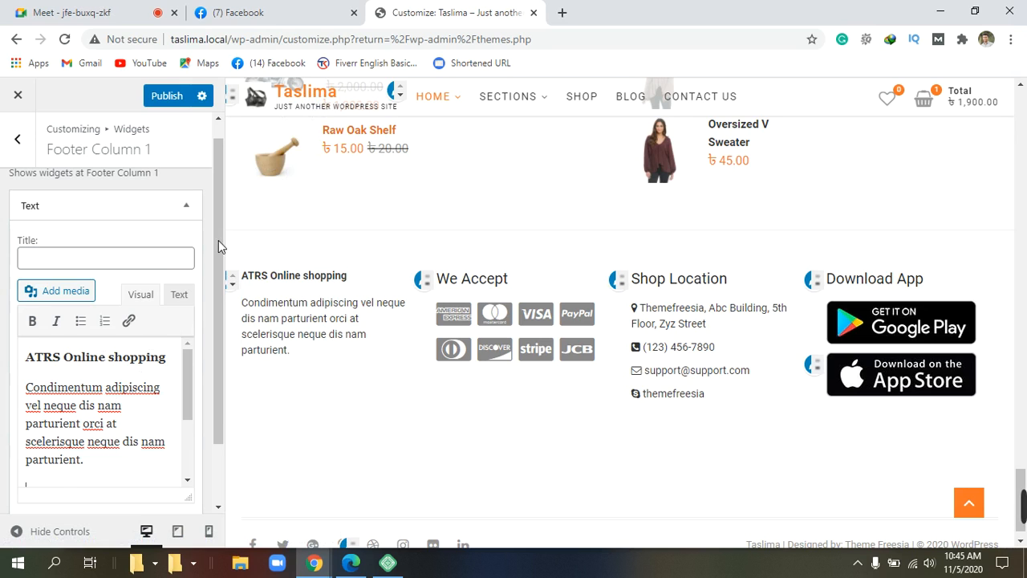
{"action": "scroll", "coordinate": [96, 463], "scroll_direction": "down", "scroll_amount": 2}
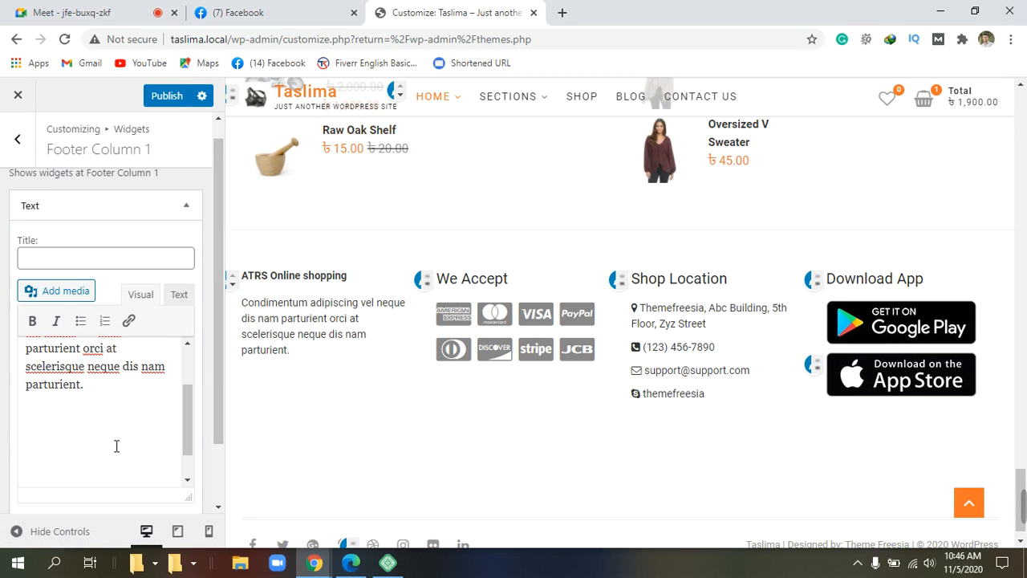
{"action": "scroll", "coordinate": [119, 446], "scroll_direction": "up", "scroll_amount": 1}
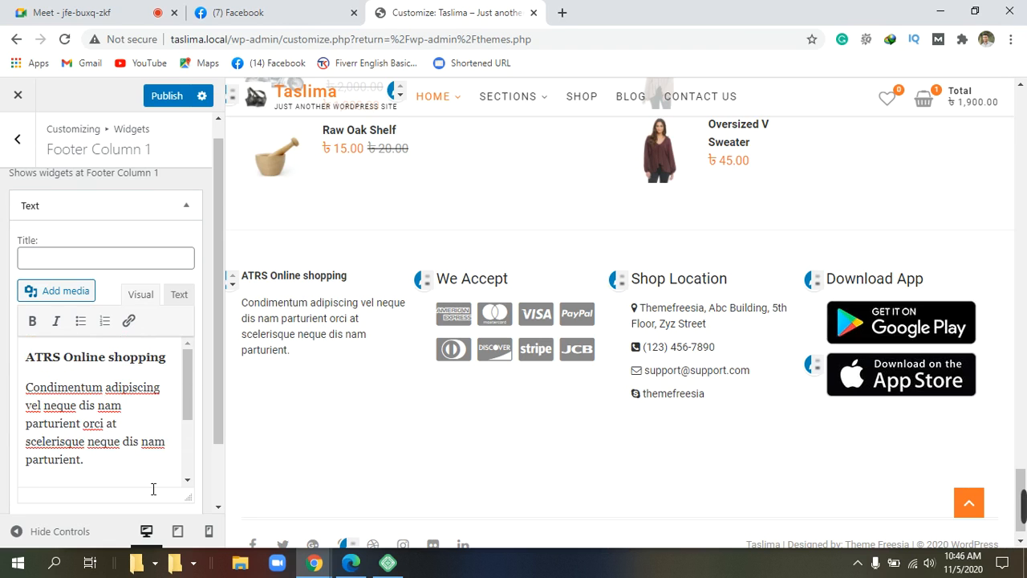
{"action": "scroll", "coordinate": [149, 497], "scroll_direction": "down", "scroll_amount": 1}
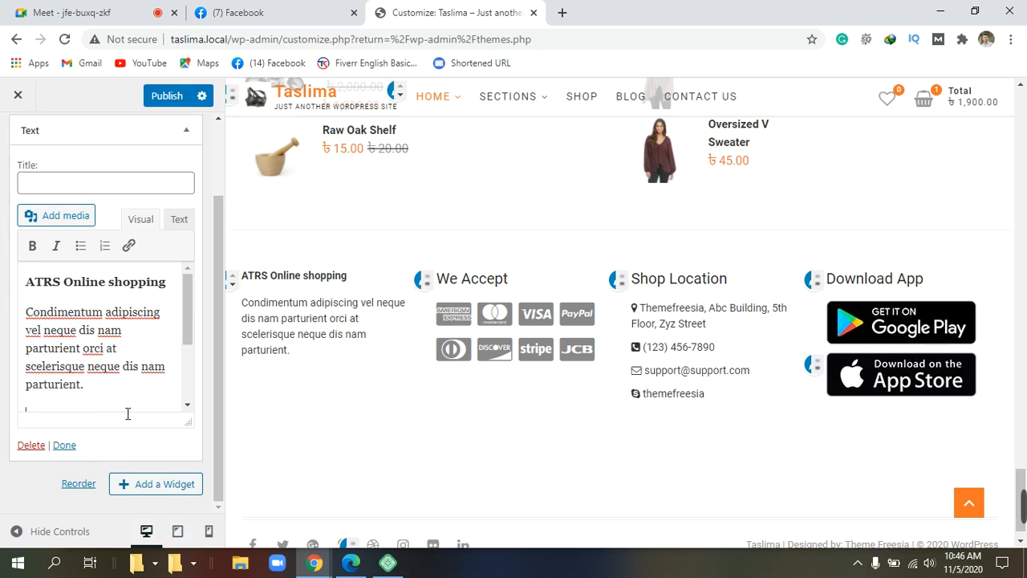
{"action": "scroll", "coordinate": [127, 413], "scroll_direction": "up", "scroll_amount": 1}
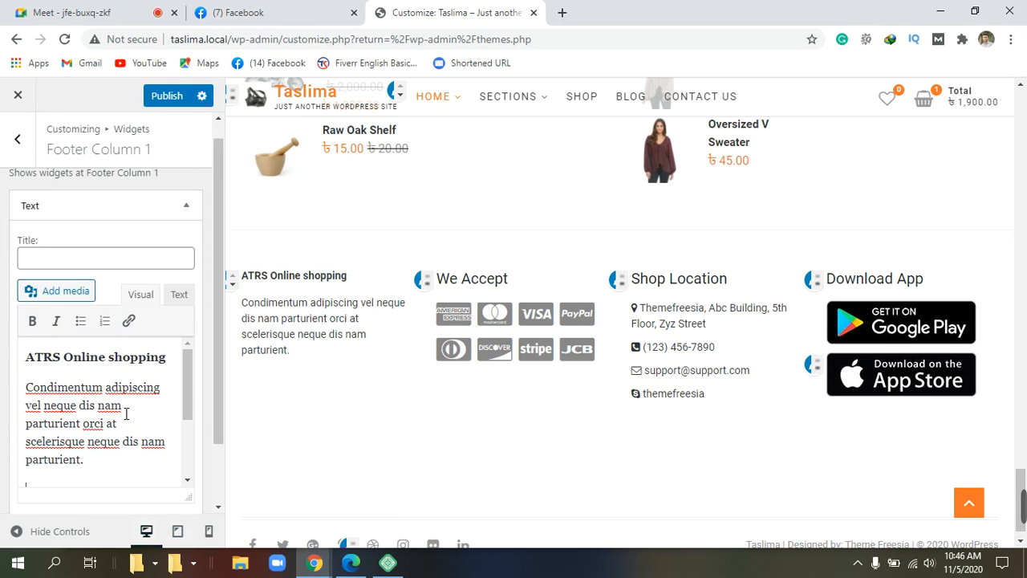
{"action": "scroll", "coordinate": [124, 412], "scroll_direction": "down", "scroll_amount": 5}
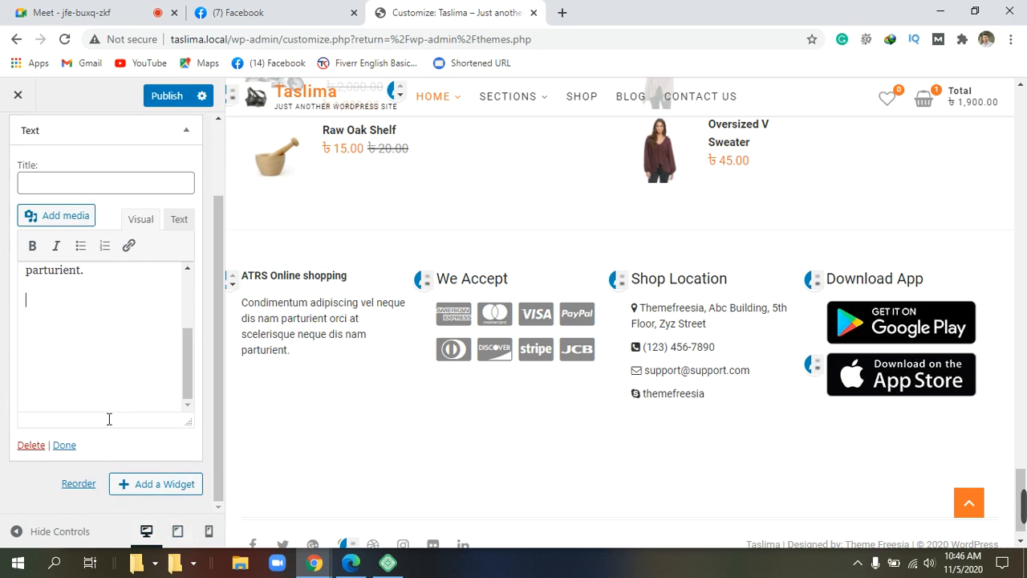
{"action": "left_click", "coordinate": [64, 446]}
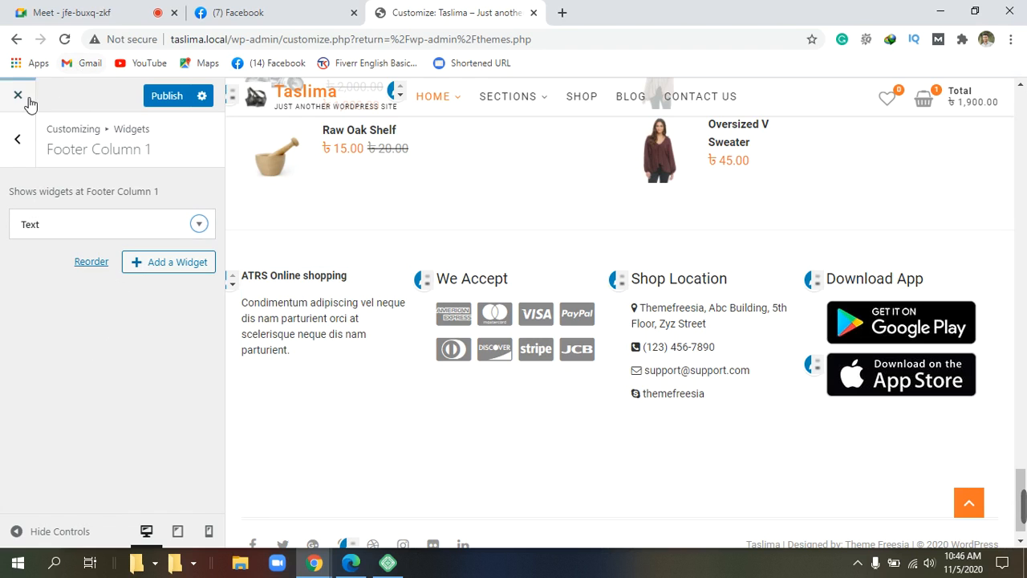
Step: Go back from Footer Column 1 to the Widgets panel and check the footer preview
{"action": "left_click", "coordinate": [21, 141]}
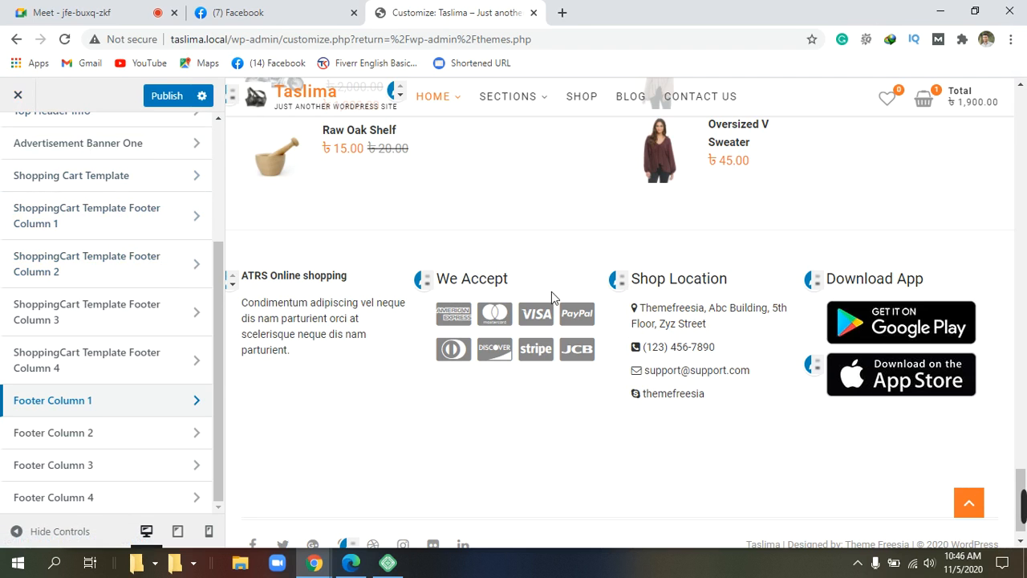
{"action": "scroll", "coordinate": [551, 291], "scroll_direction": "up", "scroll_amount": 7}
{"action": "scroll", "coordinate": [551, 273], "scroll_direction": "down", "scroll_amount": 5}
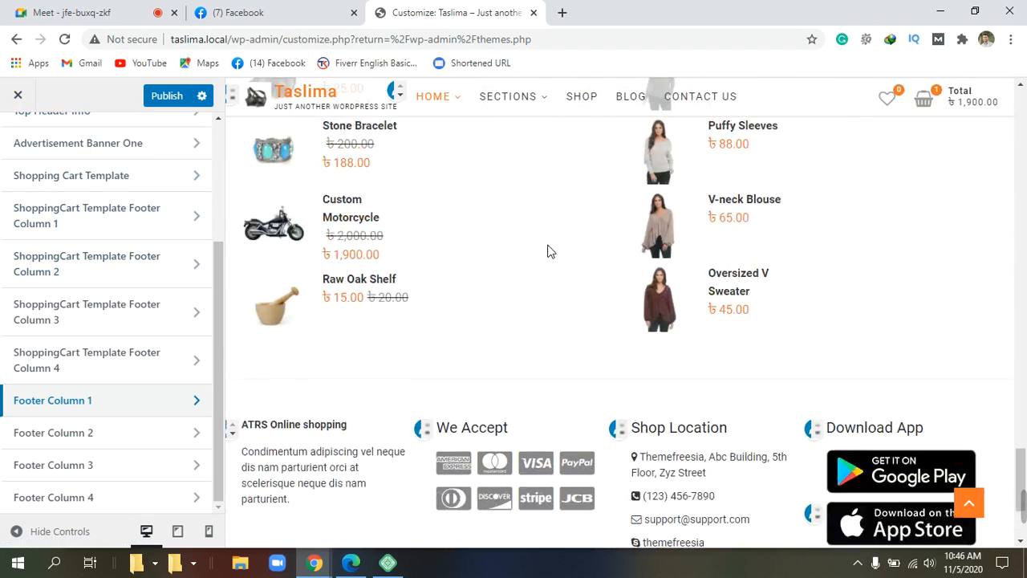
{"action": "scroll", "coordinate": [550, 251], "scroll_direction": "down", "scroll_amount": 3}
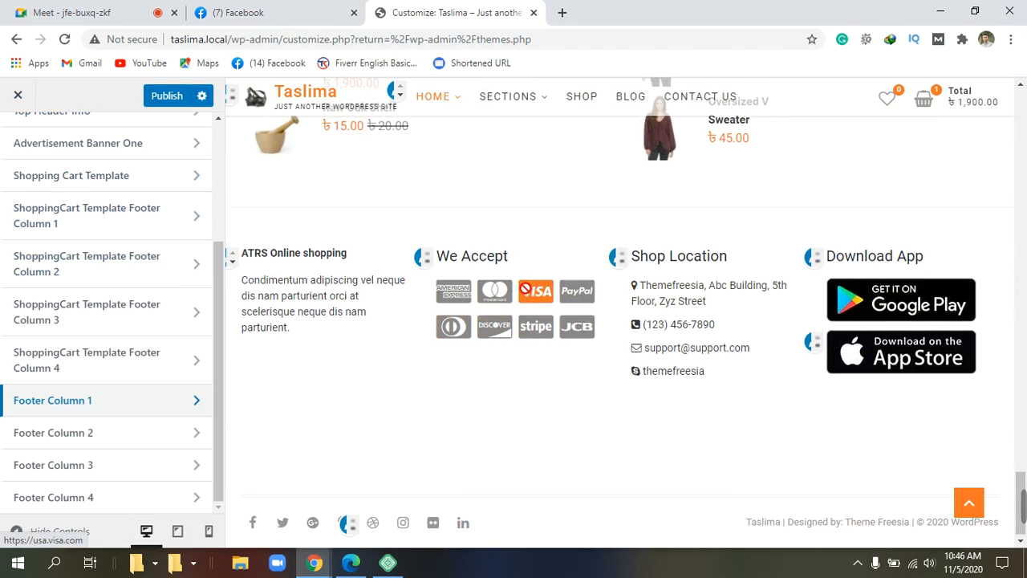
{"action": "scroll", "coordinate": [525, 289], "scroll_direction": "up", "scroll_amount": 3}
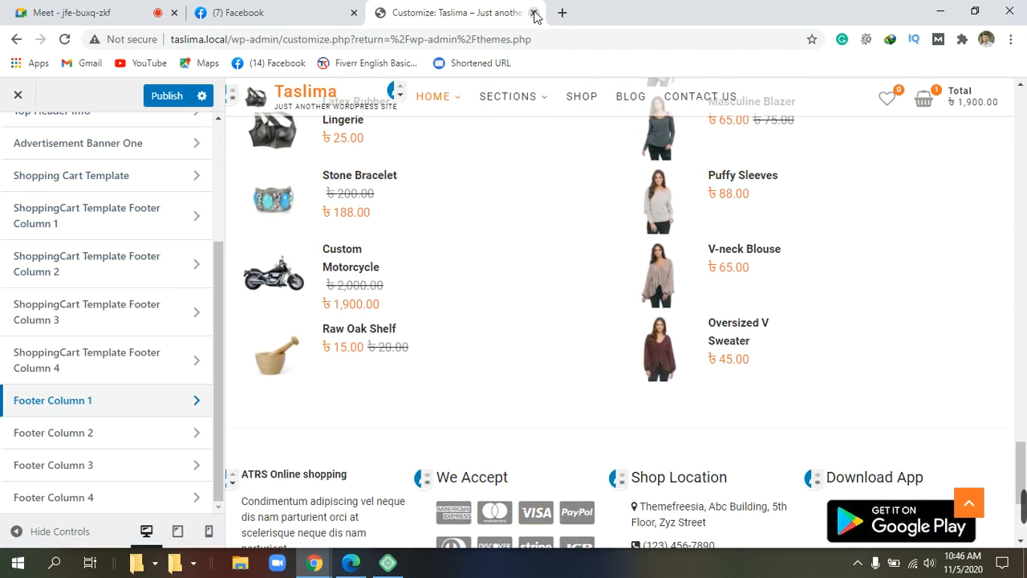
Step: Leave the Customizer without saving and launch the Taslima site's admin from Local
{"action": "left_click", "coordinate": [535, 13]}
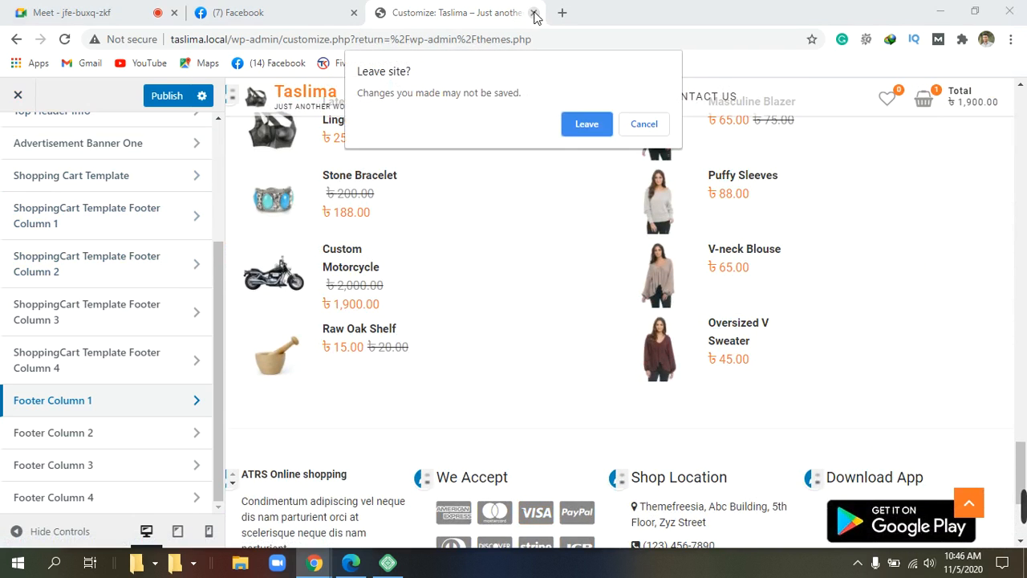
{"action": "left_click", "coordinate": [583, 123]}
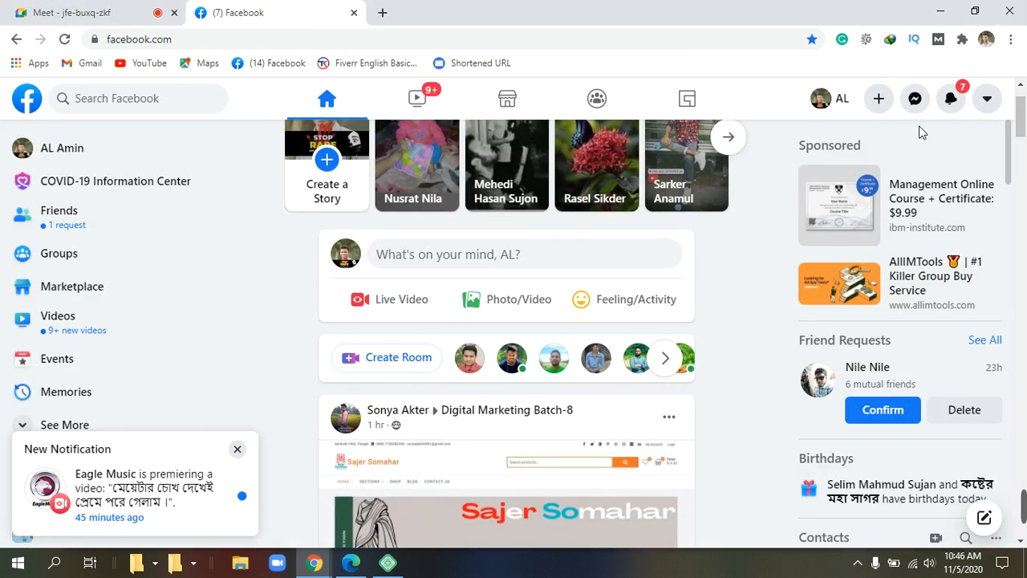
{"action": "left_click", "coordinate": [942, 15]}
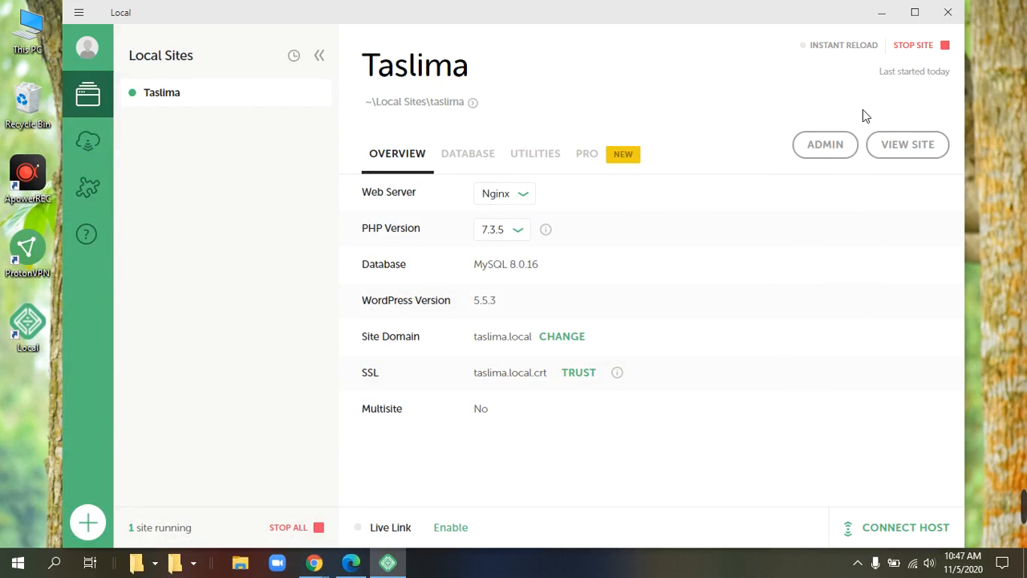
{"action": "left_click", "coordinate": [842, 148]}
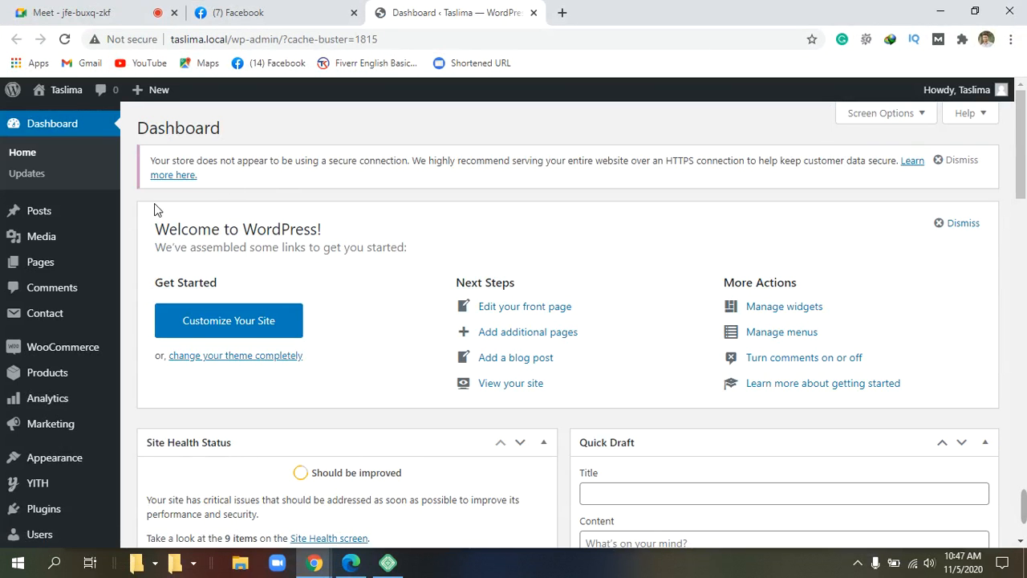
Step: Launch the Customizer via Appearance > Customize in the admin sidebar
{"action": "scroll", "coordinate": [40, 429], "scroll_direction": "down", "scroll_amount": 1}
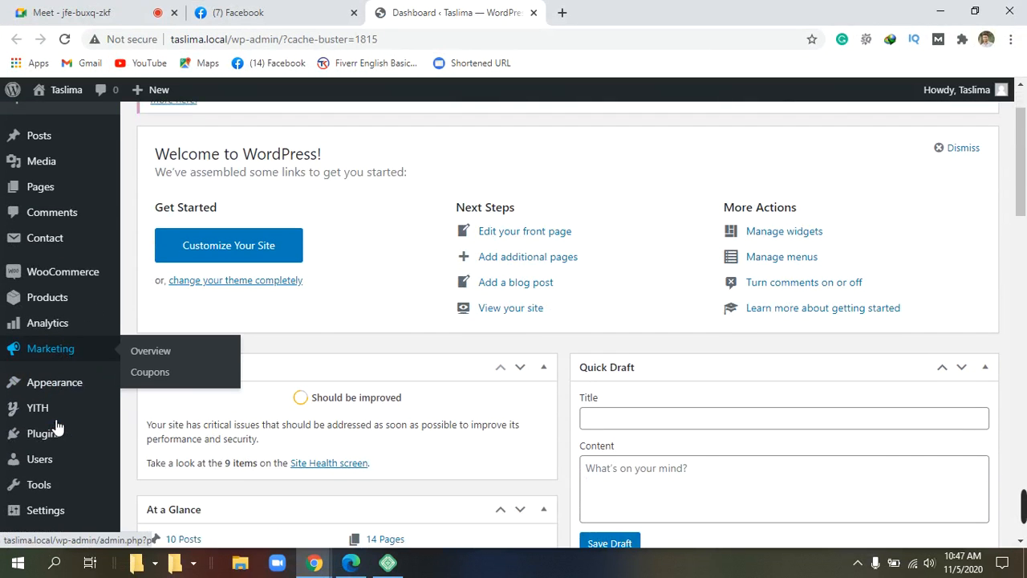
{"action": "mouse_move", "coordinate": [74, 398]}
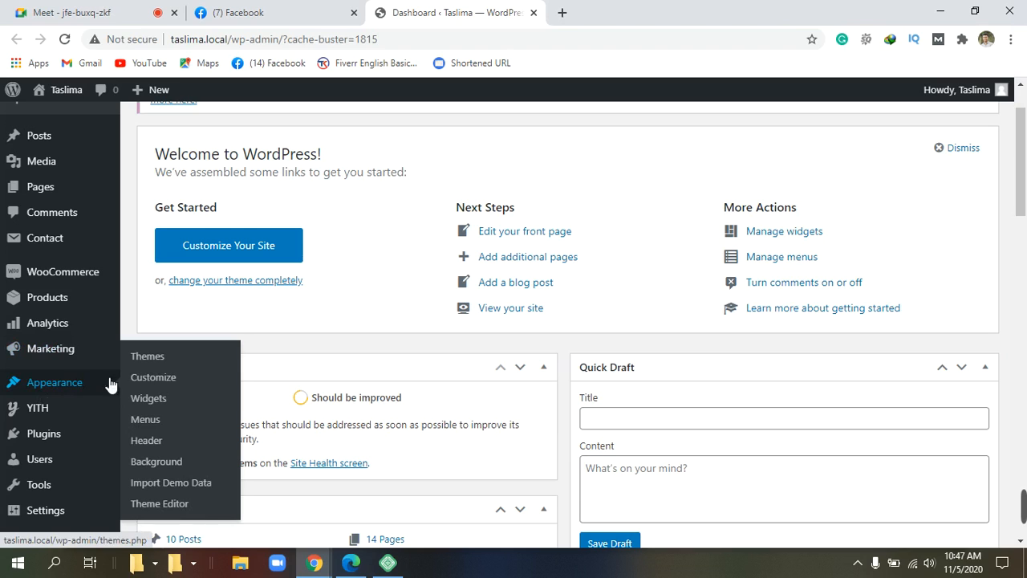
{"action": "left_click", "coordinate": [166, 379]}
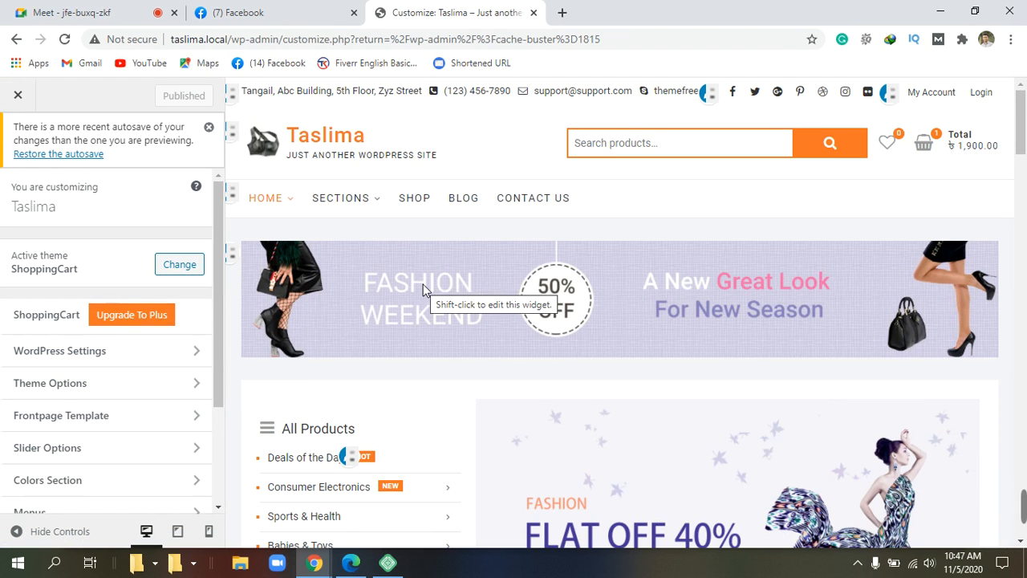
Step: Scroll through the Customizer to inspect the footer showing the 'Shopping Cart' heading and Condimentum paragraph
{"action": "scroll", "coordinate": [424, 281], "scroll_direction": "down", "scroll_amount": 10}
{"action": "scroll", "coordinate": [428, 275], "scroll_direction": "down", "scroll_amount": 15}
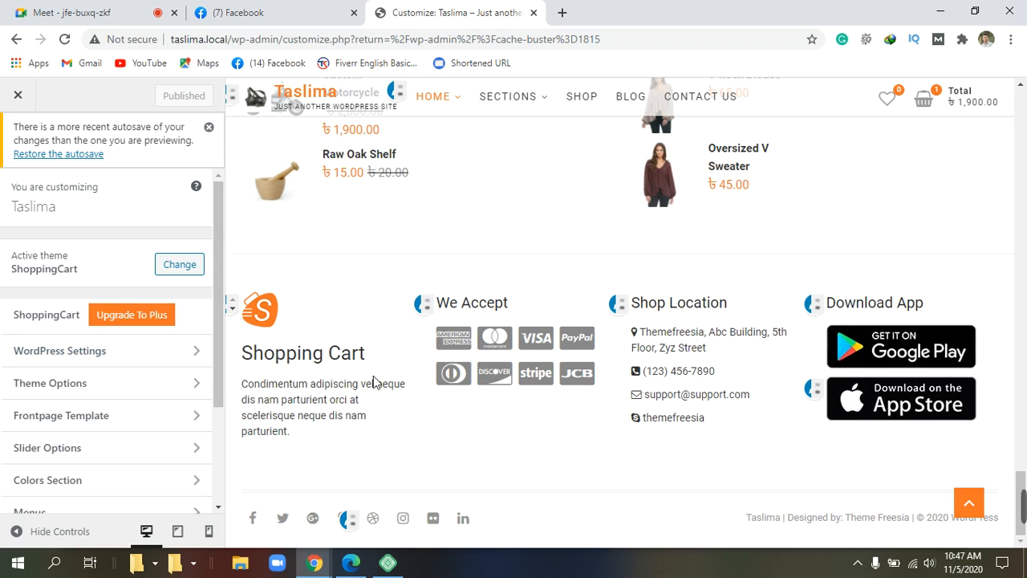
{"action": "scroll", "coordinate": [373, 379], "scroll_direction": "up", "scroll_amount": 6}
{"action": "scroll", "coordinate": [371, 373], "scroll_direction": "down", "scroll_amount": 5}
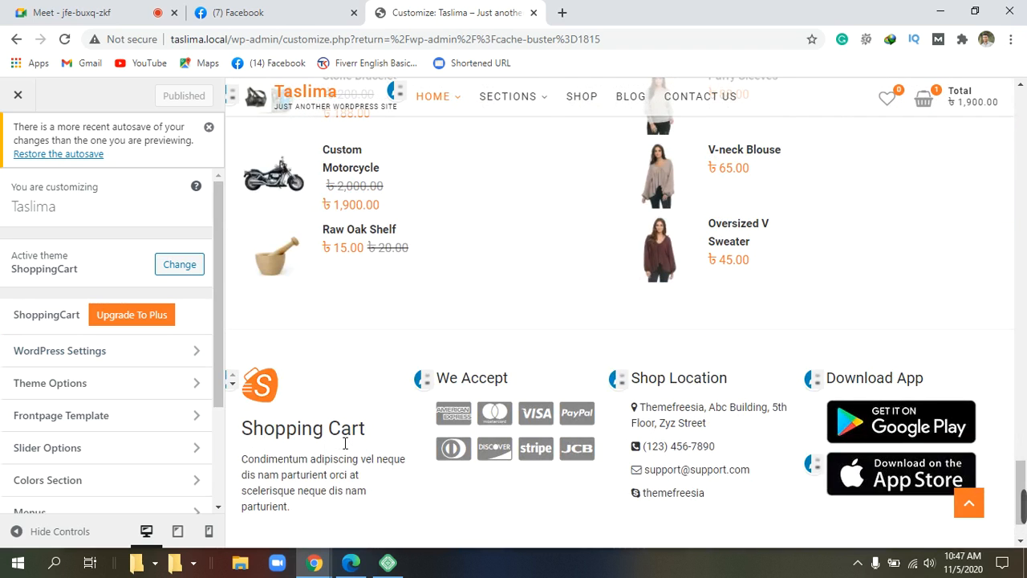
{"action": "scroll", "coordinate": [343, 479], "scroll_direction": "down", "scroll_amount": 2}
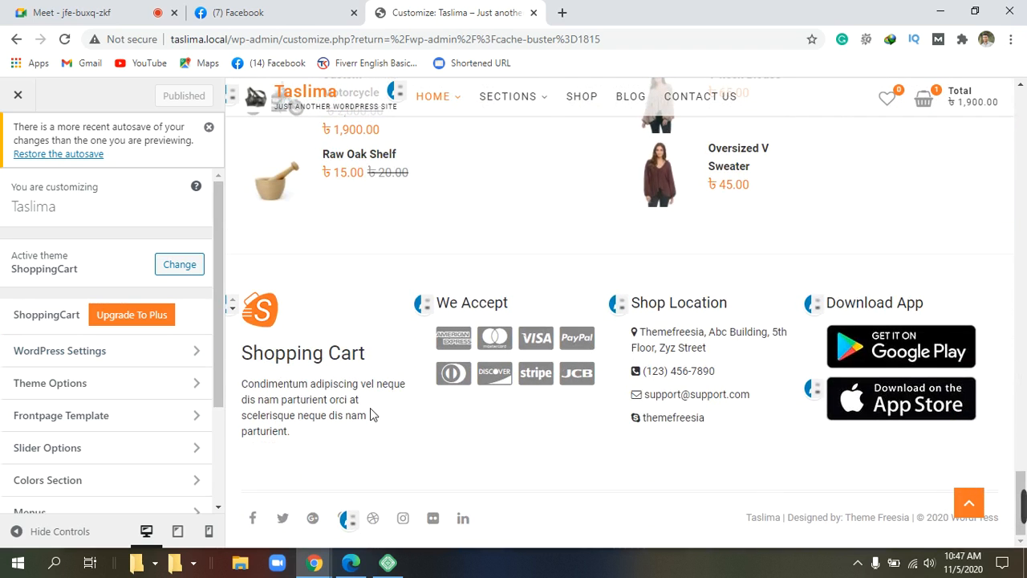
{"action": "scroll", "coordinate": [370, 407], "scroll_direction": "up", "scroll_amount": 1}
{"action": "scroll", "coordinate": [370, 407], "scroll_direction": "down", "scroll_amount": 1}
{"action": "scroll", "coordinate": [370, 407], "scroll_direction": "up", "scroll_amount": 1}
{"action": "scroll", "coordinate": [370, 407], "scroll_direction": "down", "scroll_amount": 1}
{"action": "scroll", "coordinate": [126, 362], "scroll_direction": "down", "scroll_amount": 3}
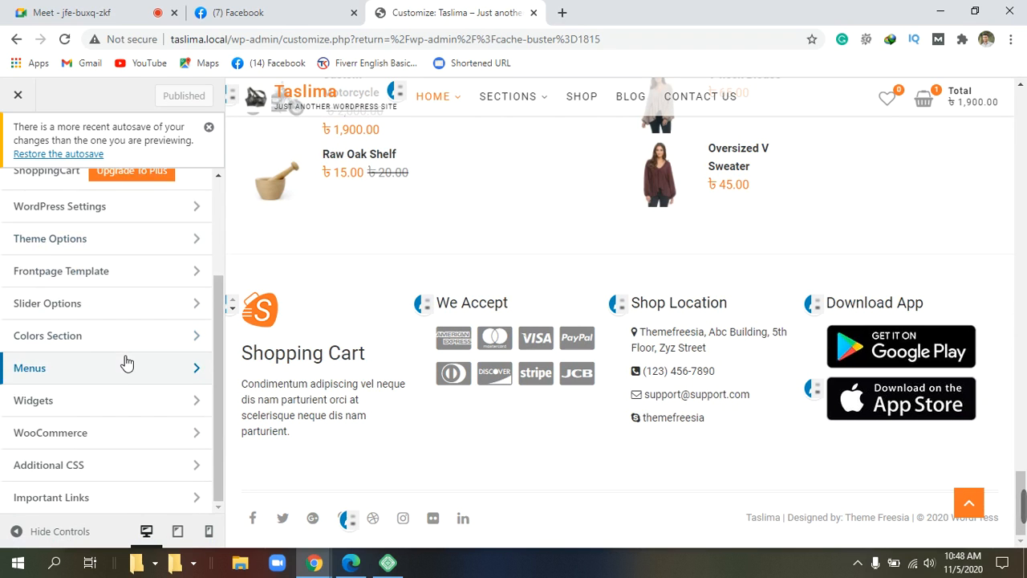
{"action": "scroll", "coordinate": [126, 362], "scroll_direction": "up", "scroll_amount": 3}
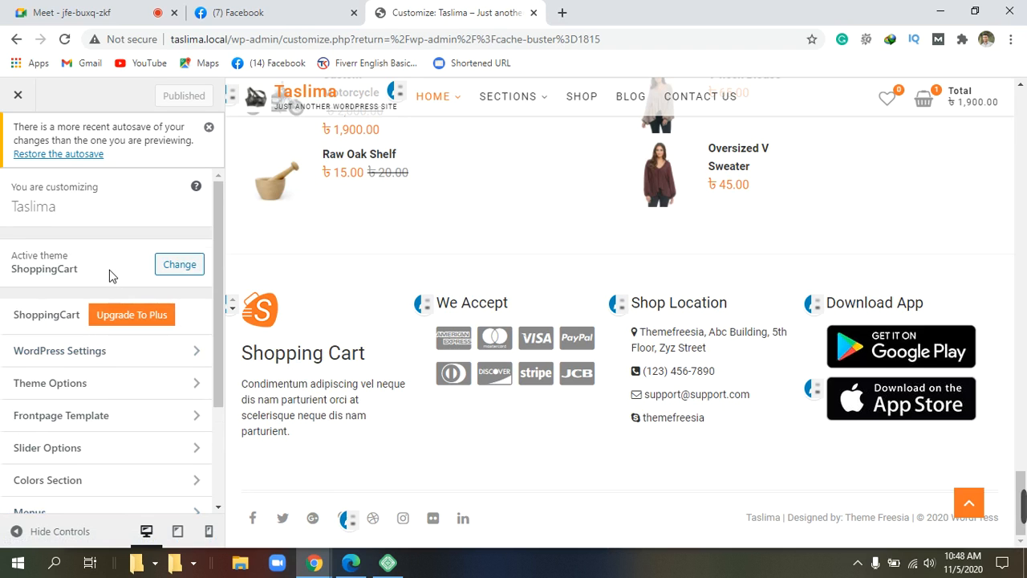
{"action": "scroll", "coordinate": [111, 276], "scroll_direction": "down", "scroll_amount": 4}
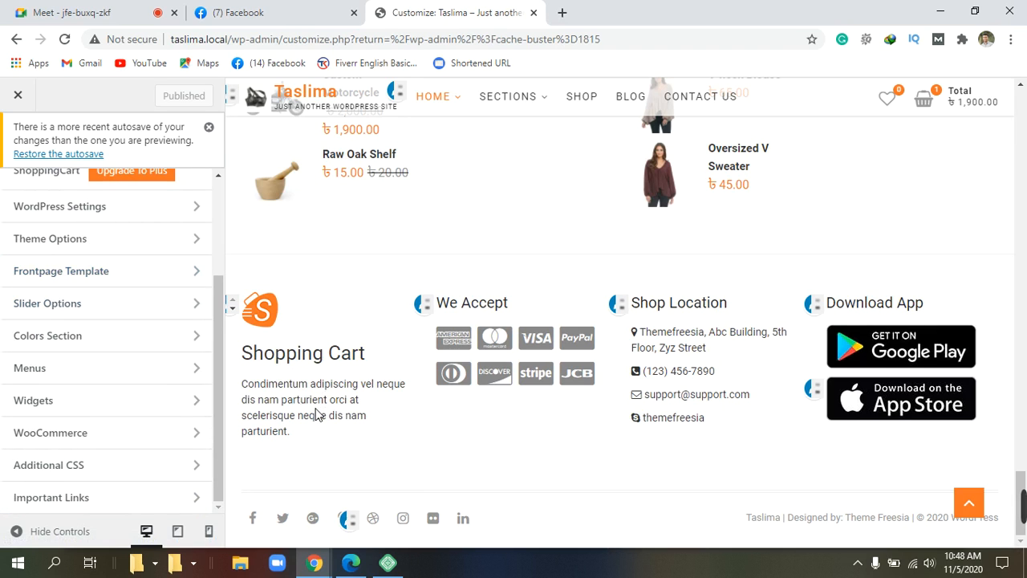
{"action": "scroll", "coordinate": [313, 405], "scroll_direction": "up", "scroll_amount": 2}
{"action": "scroll", "coordinate": [310, 401], "scroll_direction": "down", "scroll_amount": 2}
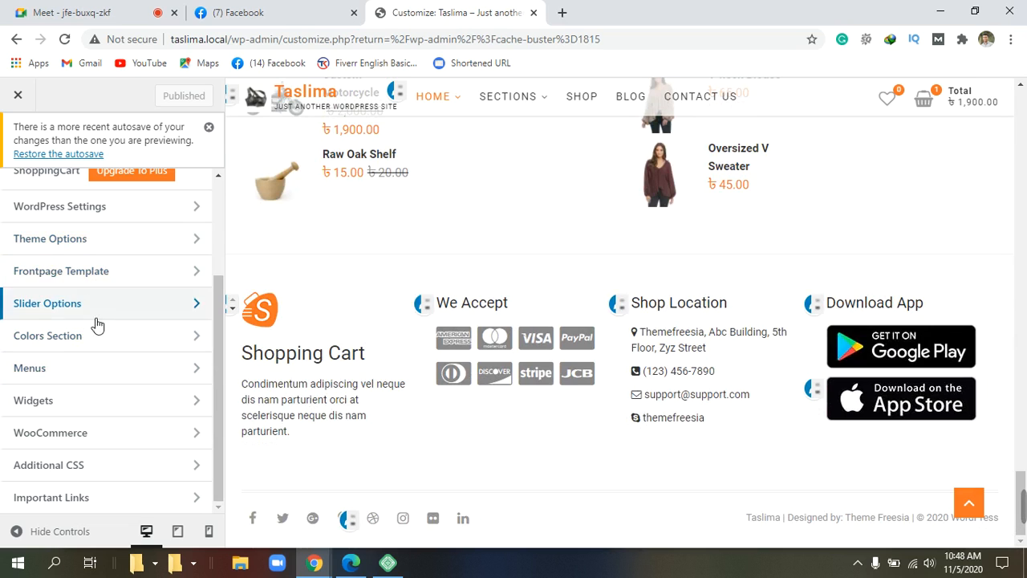
{"action": "scroll", "coordinate": [101, 353], "scroll_direction": "up", "scroll_amount": 2}
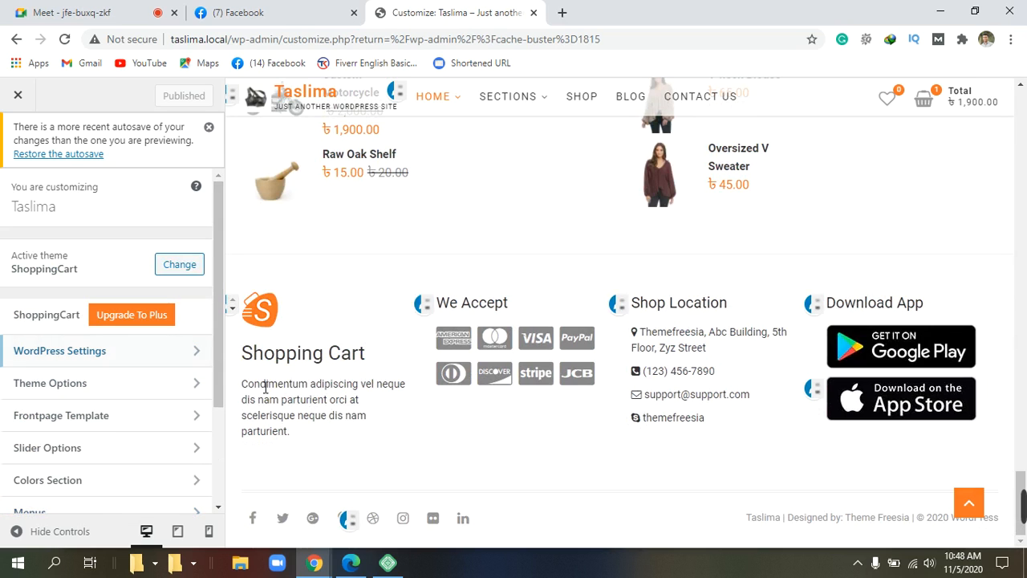
{"action": "scroll", "coordinate": [149, 404], "scroll_direction": "down", "scroll_amount": 2}
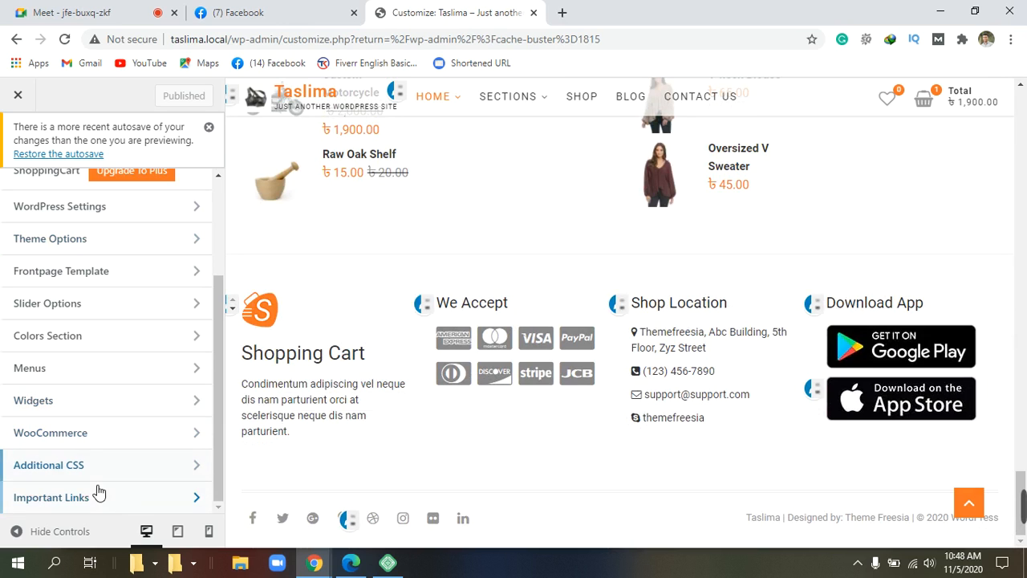
{"action": "scroll", "coordinate": [114, 228], "scroll_direction": "up", "scroll_amount": 2}
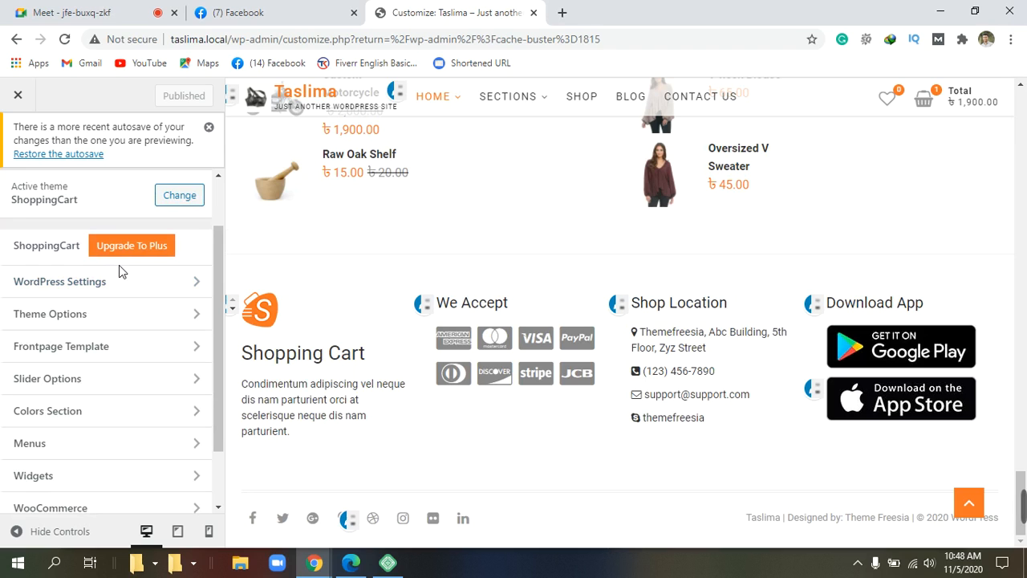
{"action": "scroll", "coordinate": [120, 277], "scroll_direction": "down", "scroll_amount": 2}
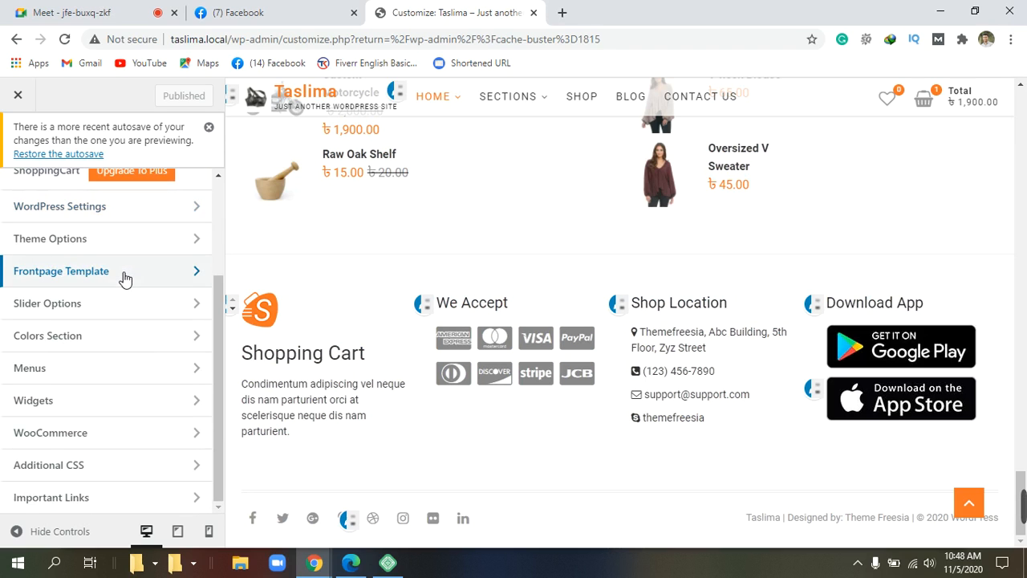
{"action": "scroll", "coordinate": [124, 277], "scroll_direction": "up", "scroll_amount": 2}
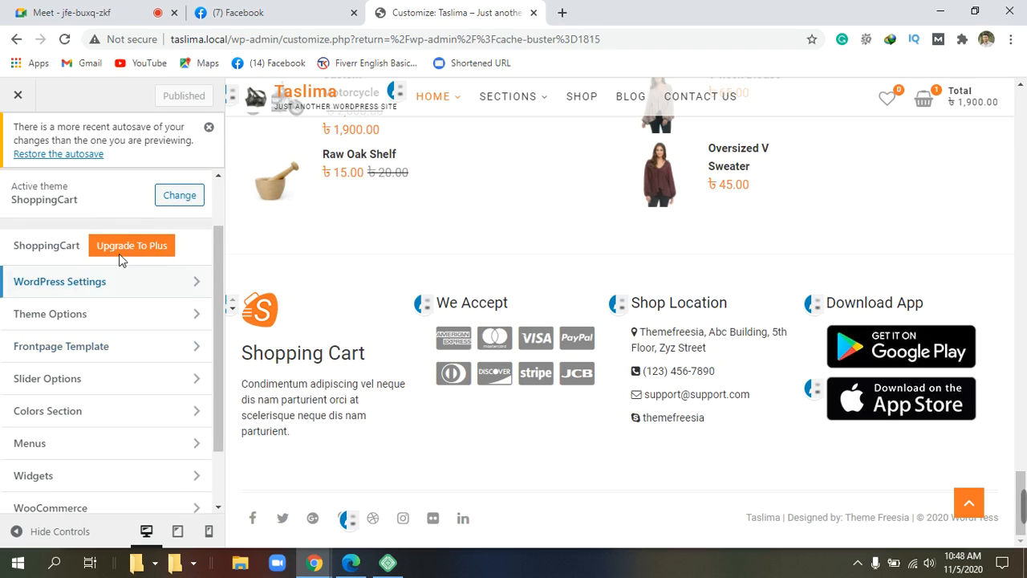
{"action": "left_click", "coordinate": [125, 247]}
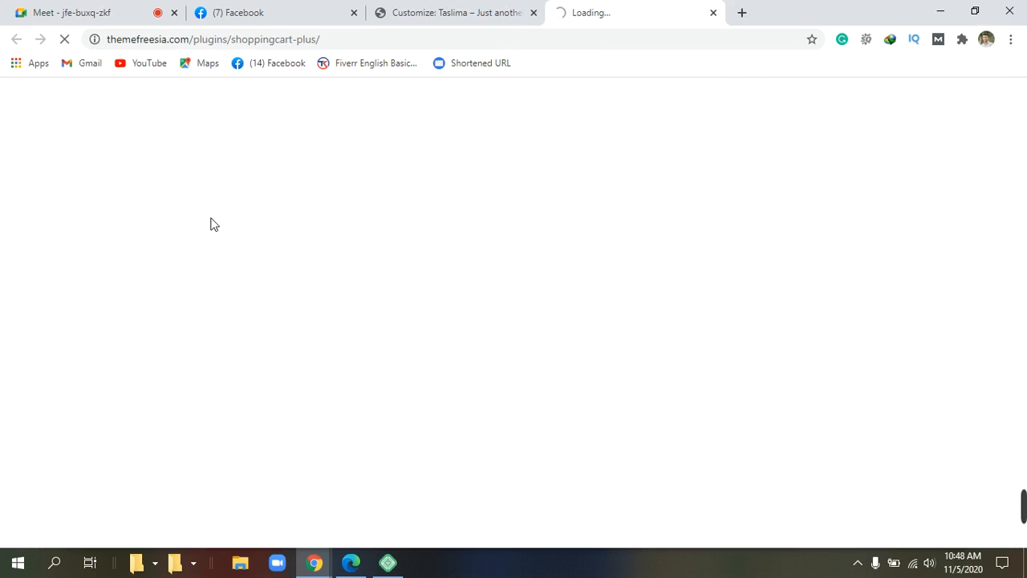
{"action": "left_click", "coordinate": [714, 14]}
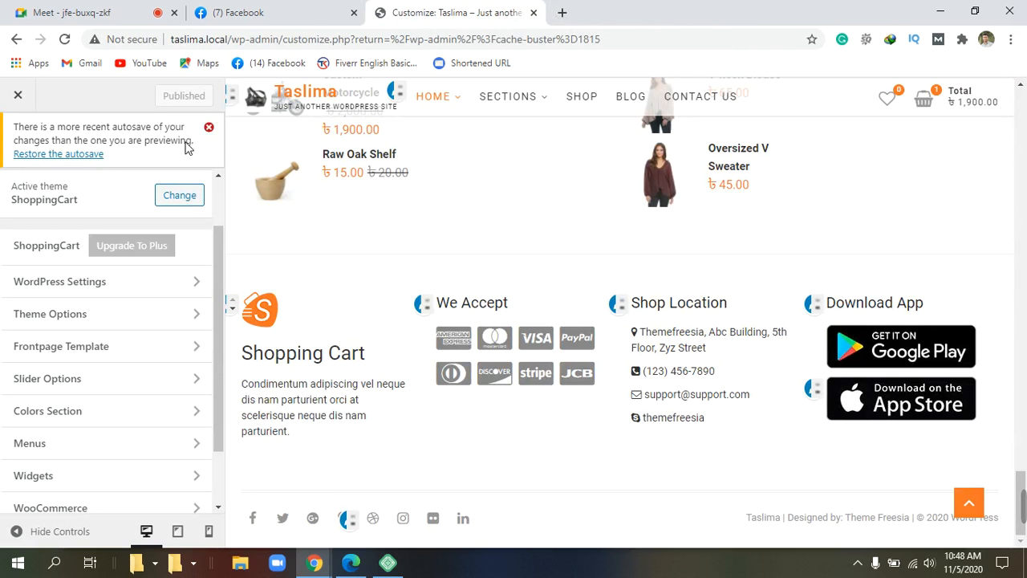
{"action": "scroll", "coordinate": [112, 293], "scroll_direction": "down", "scroll_amount": 1}
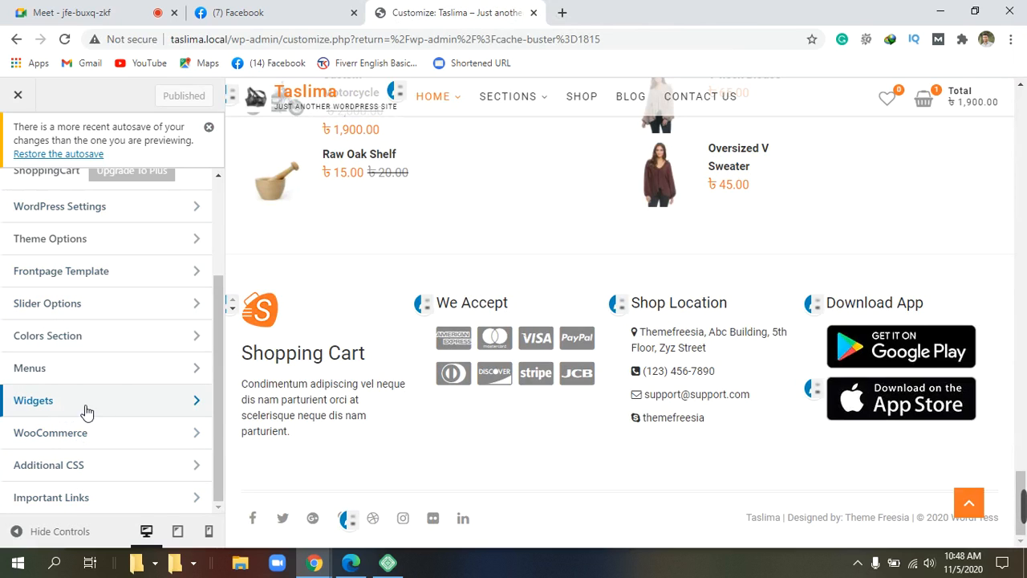
Step: Go into Widgets and open Footer Column 1, revealing its single Text widget
{"action": "left_click", "coordinate": [199, 402]}
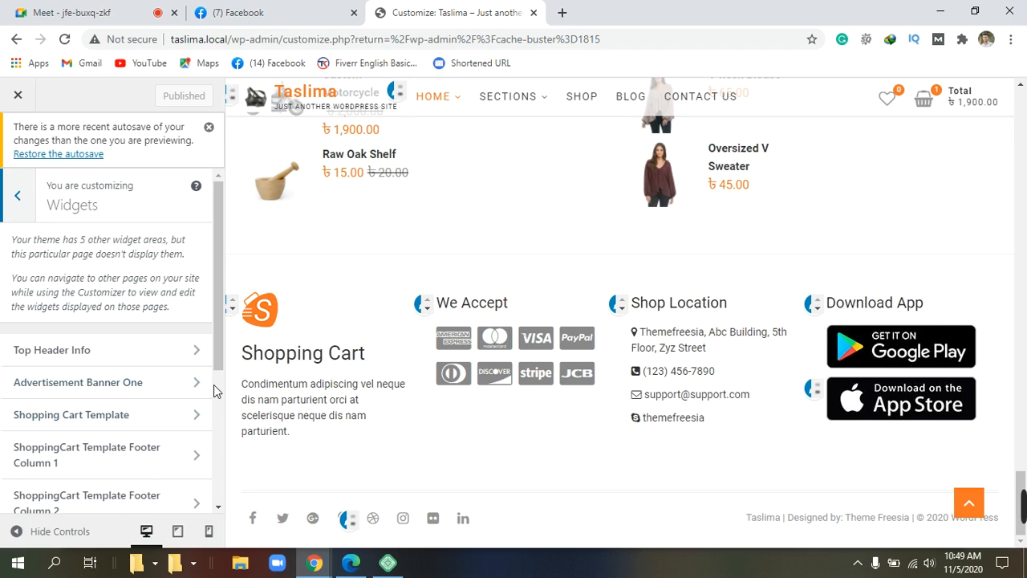
{"action": "scroll", "coordinate": [106, 412], "scroll_direction": "down", "scroll_amount": 1}
{"action": "scroll", "coordinate": [104, 409], "scroll_direction": "down", "scroll_amount": 1}
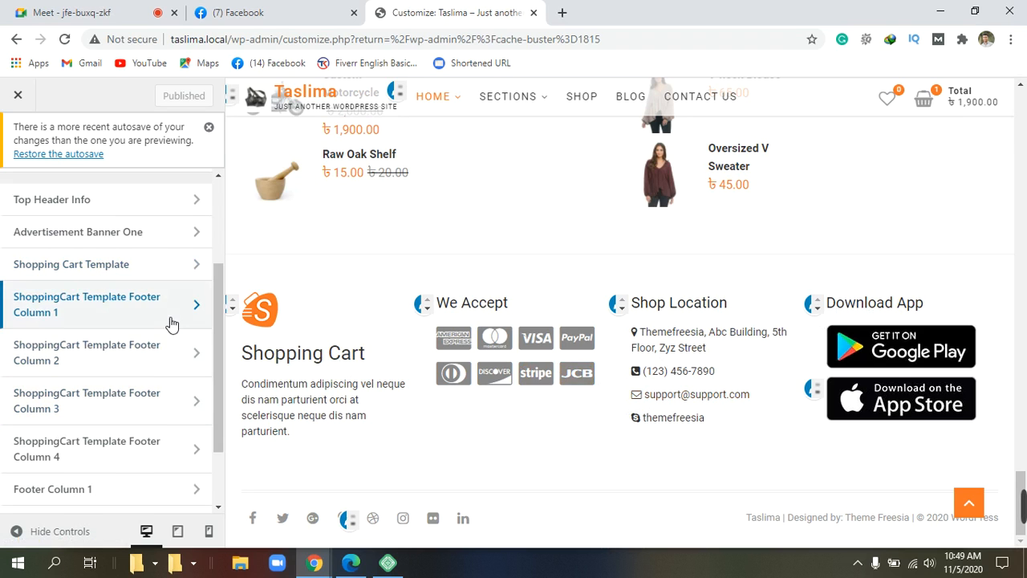
{"action": "scroll", "coordinate": [170, 323], "scroll_direction": "up", "scroll_amount": 1}
{"action": "scroll", "coordinate": [153, 382], "scroll_direction": "down", "scroll_amount": 2}
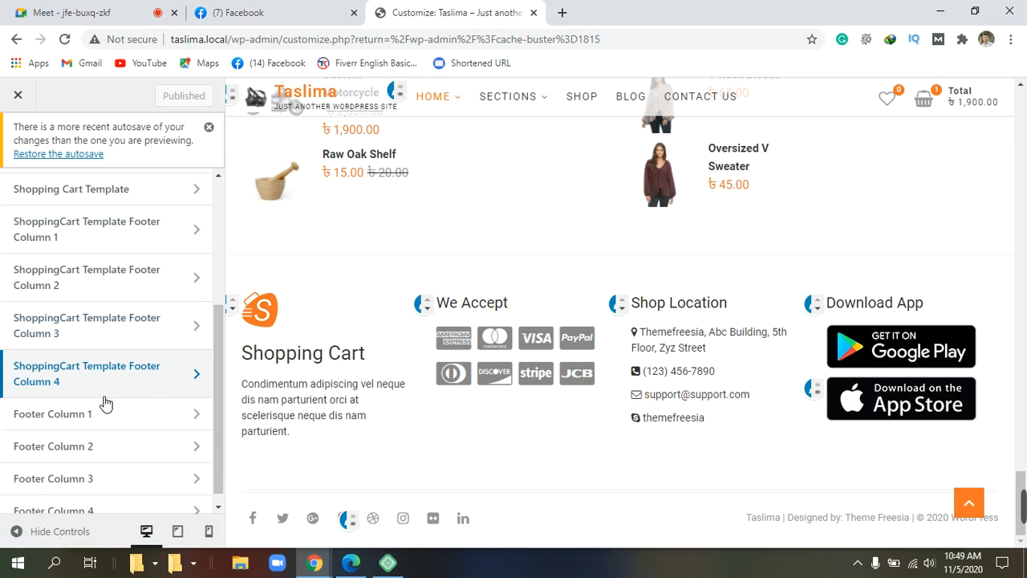
{"action": "scroll", "coordinate": [108, 418], "scroll_direction": "down", "scroll_amount": 1}
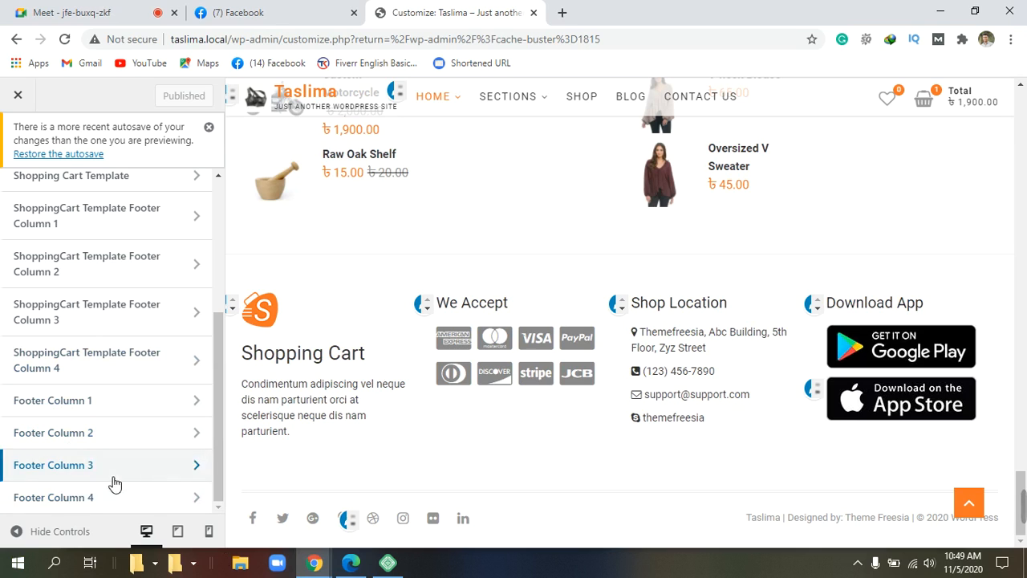
{"action": "left_click", "coordinate": [83, 408]}
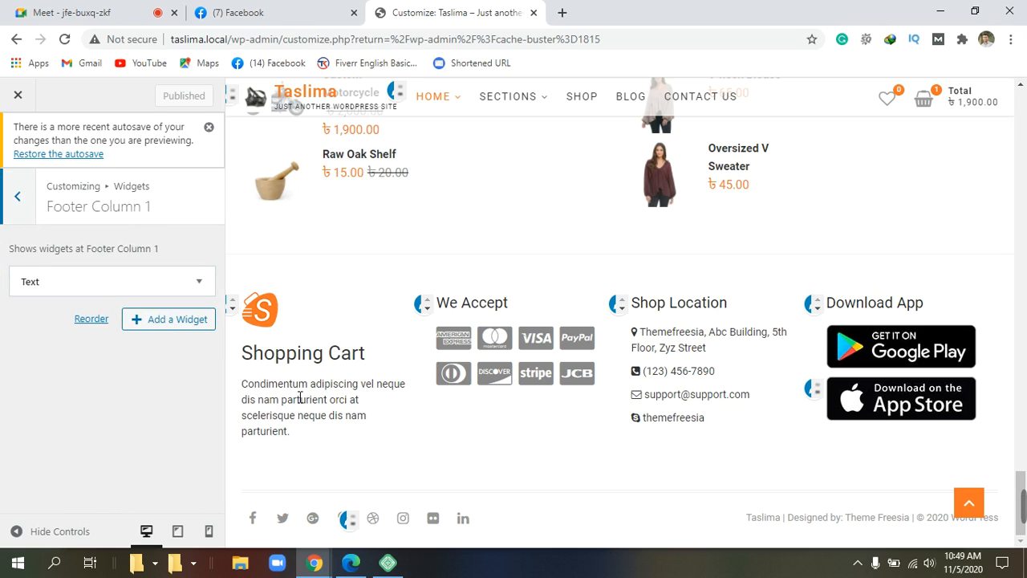
Step: Erase the 'Shopping Cart' heading in the Footer Column 1 Text widget, leaving the logo above the Condimentum paragraph
{"action": "left_click", "coordinate": [204, 284]}
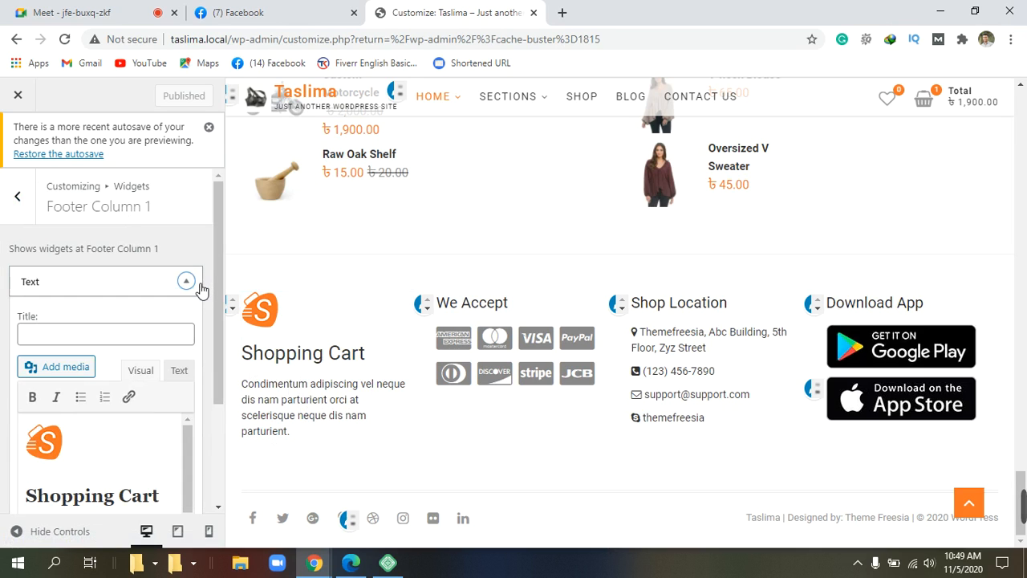
{"action": "scroll", "coordinate": [201, 291], "scroll_direction": "down", "scroll_amount": 2}
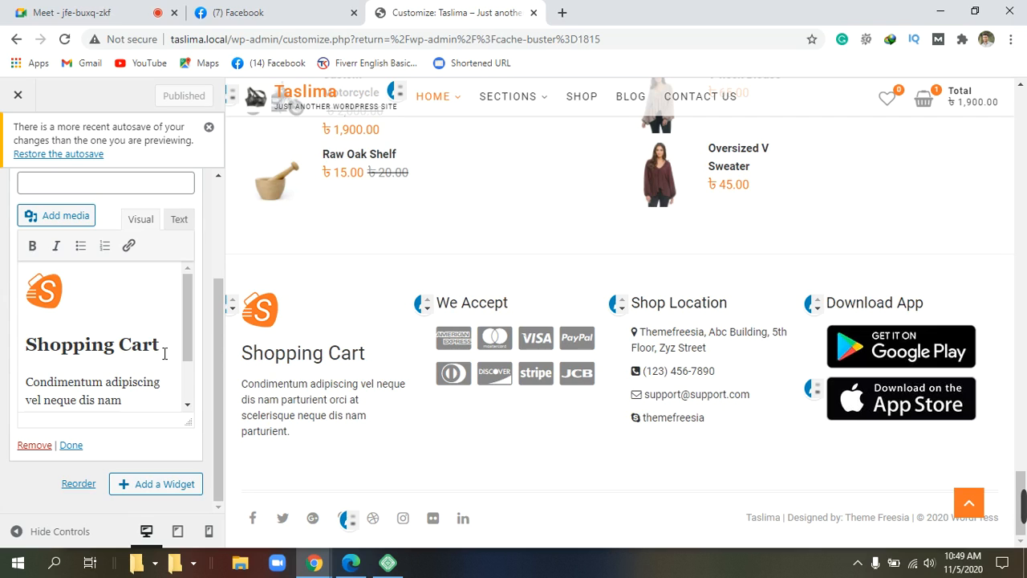
{"action": "left_click", "coordinate": [165, 353]}
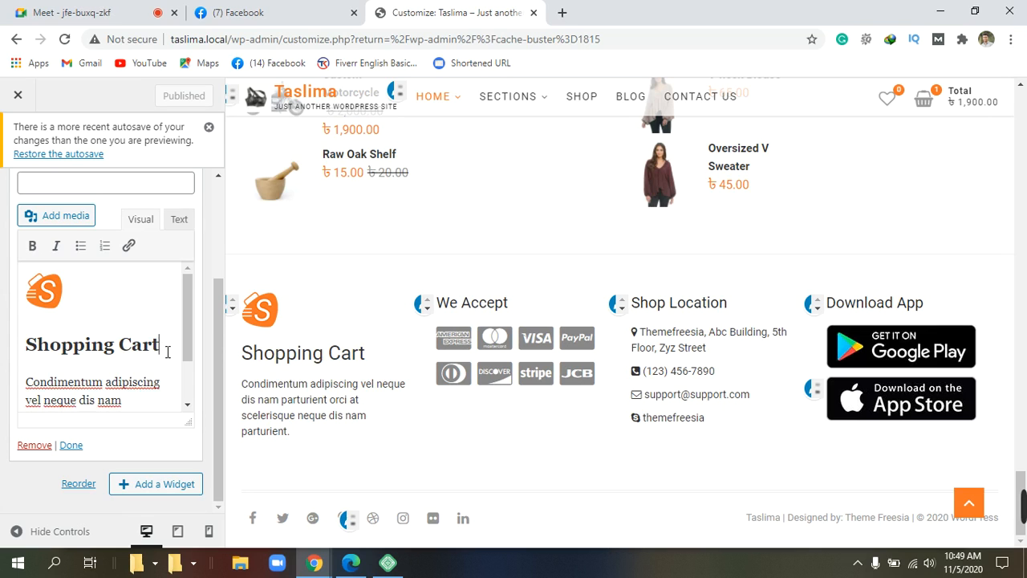
{"action": "key", "text": "BackSpace"}
{"action": "key", "text": "BackSpace"}
{"action": "key", "text": "BackSpace"}
{"action": "key", "text": "BackSpace"}
{"action": "key", "text": "BackSpace"}
{"action": "key", "text": "BackSpace"}
{"action": "key", "text": "BackSpace"}
{"action": "key", "text": "BackSpace"}
{"action": "key", "text": "BackSpace"}
{"action": "key", "text": "BackSpace"}
{"action": "key", "text": "BackSpace"}
{"action": "key", "text": "BackSpace"}
{"action": "key", "text": "BackSpace"}
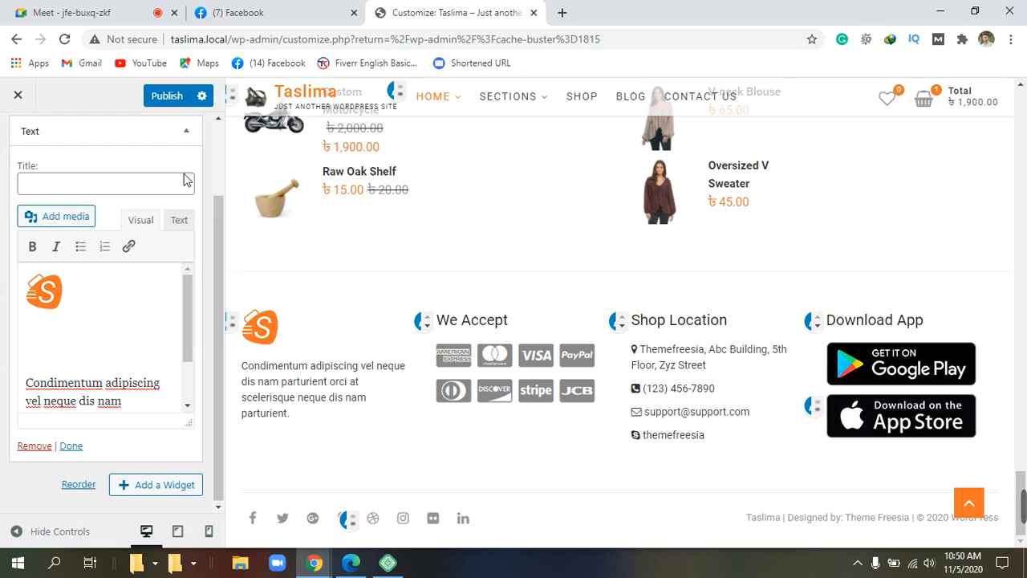
{"action": "scroll", "coordinate": [112, 401], "scroll_direction": "up", "scroll_amount": 2}
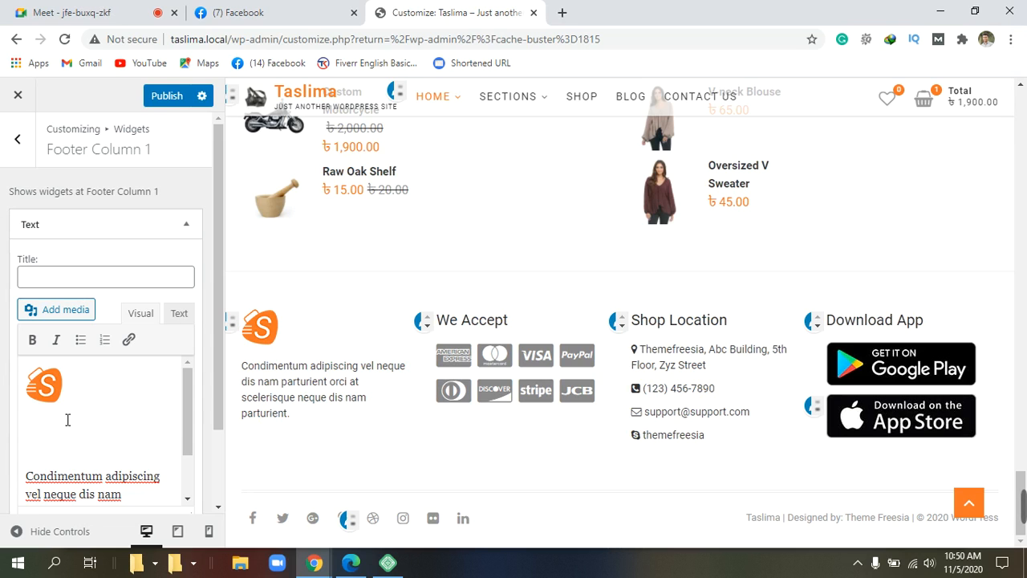
Step: Enter 'ATRS ONLINE SHOPPING' as the new heading on the empty first line
{"action": "type", "text": "AT"}
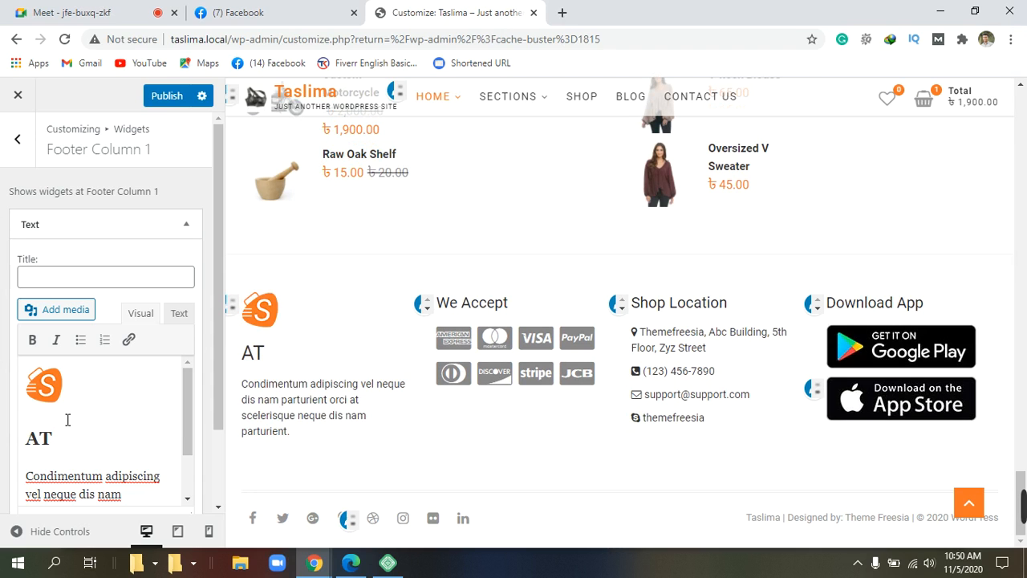
{"action": "type", "text": "RS O"}
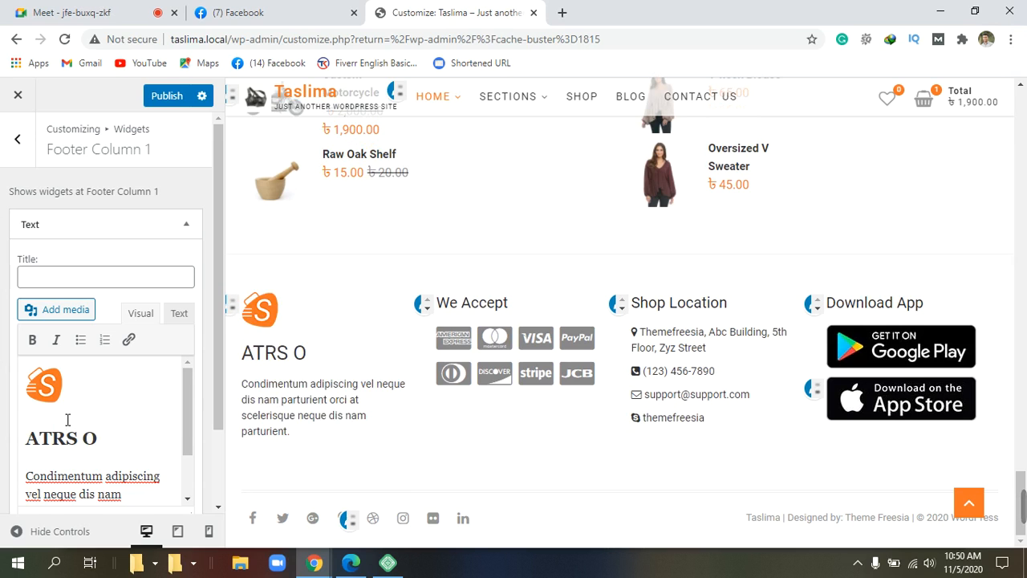
{"action": "type", "text": "NLINE "}
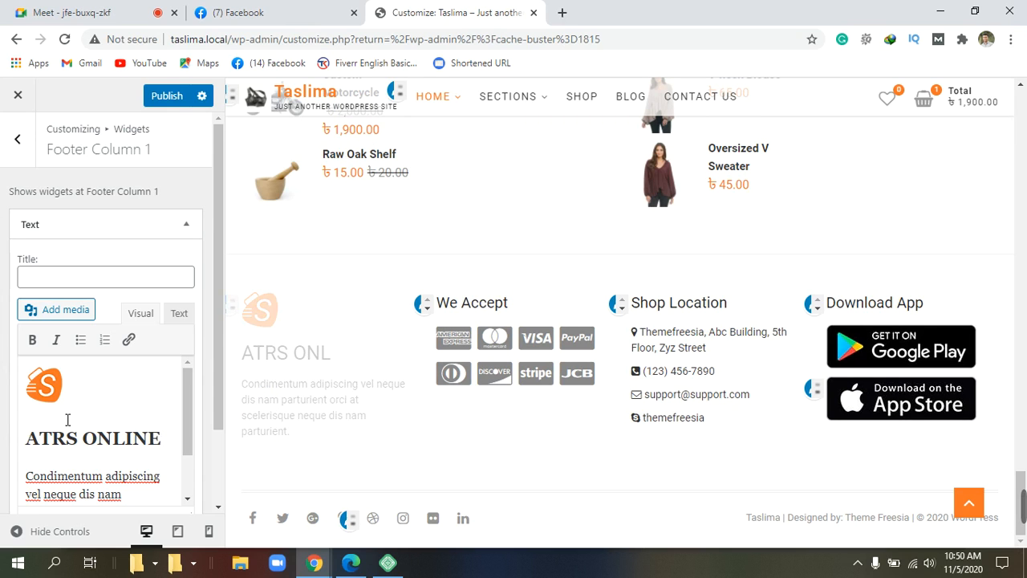
{"action": "type", "text": "SH"}
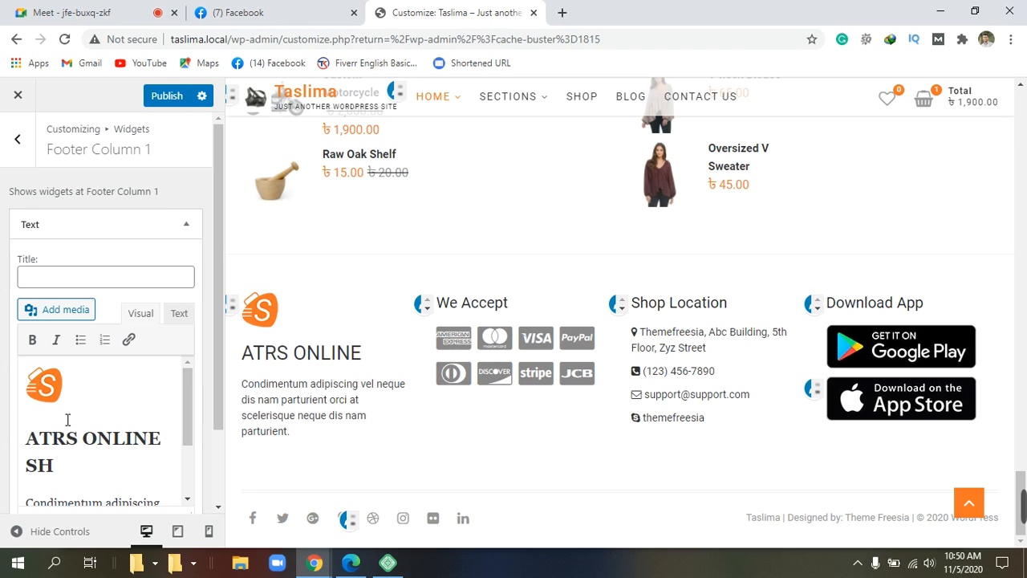
{"action": "type", "text": "OPP"}
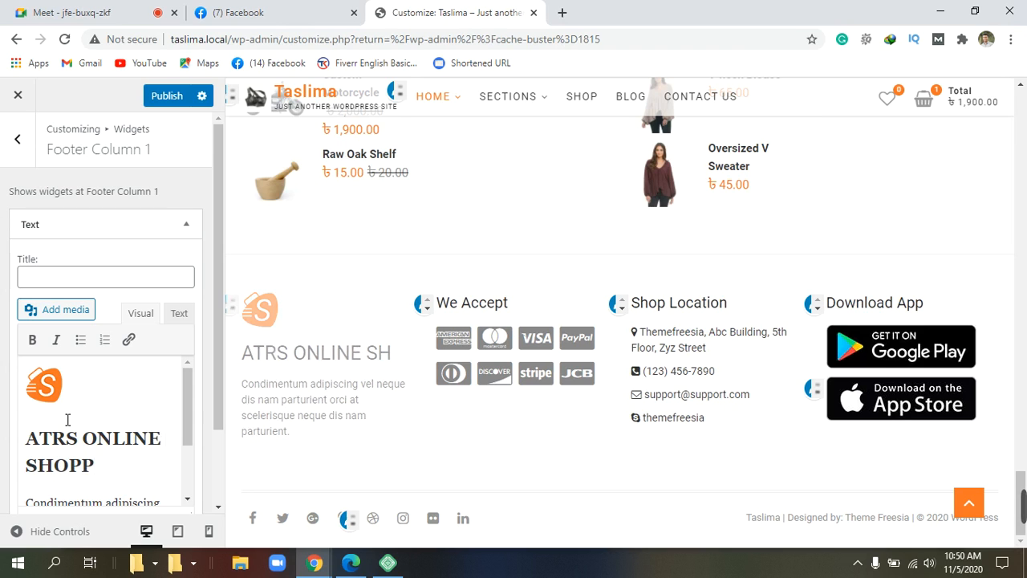
{"action": "type", "text": "I"}
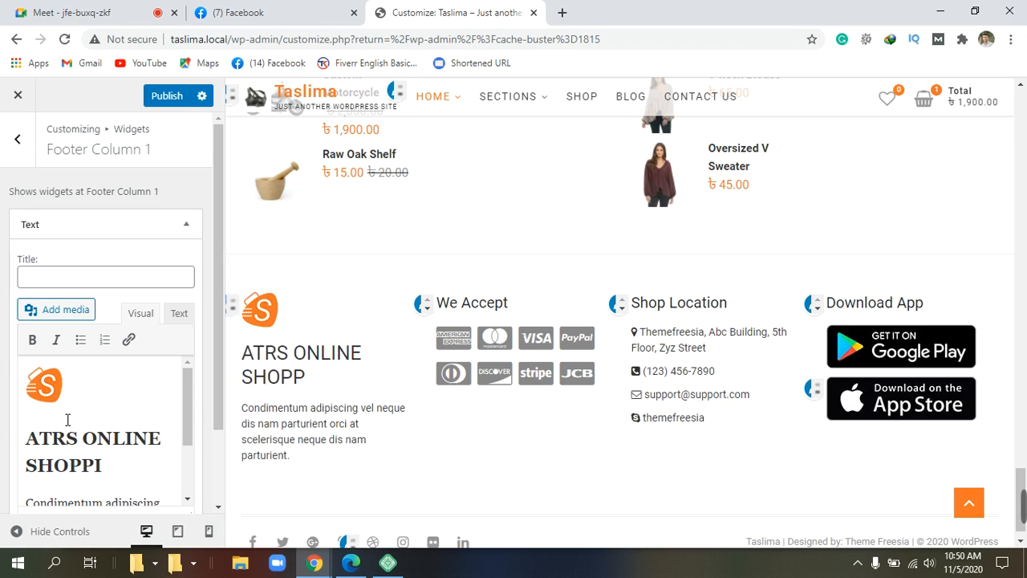
{"action": "type", "text": "NG"}
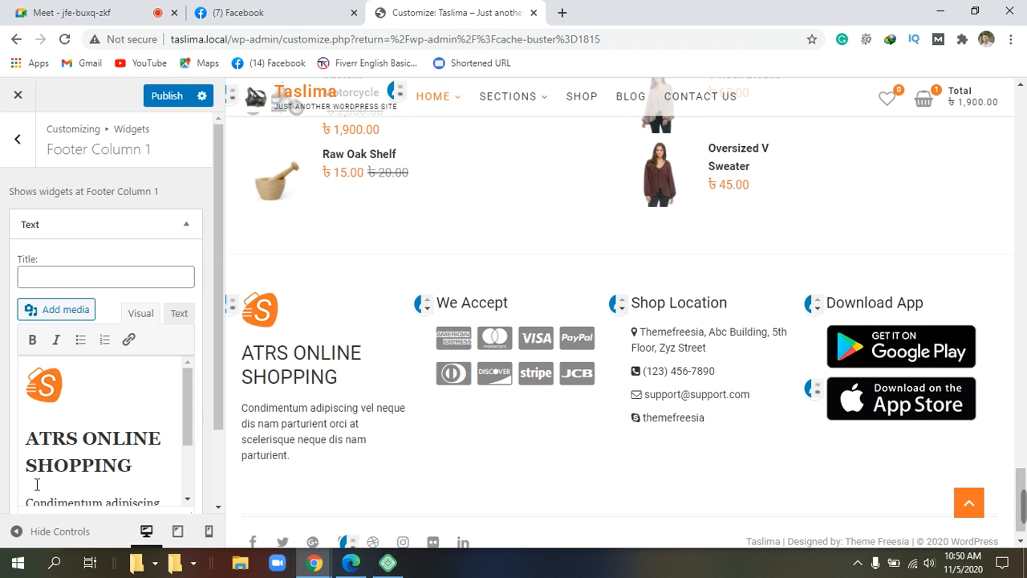
{"action": "left_click", "coordinate": [126, 471]}
{"action": "scroll", "coordinate": [125, 472], "scroll_direction": "down", "scroll_amount": 1}
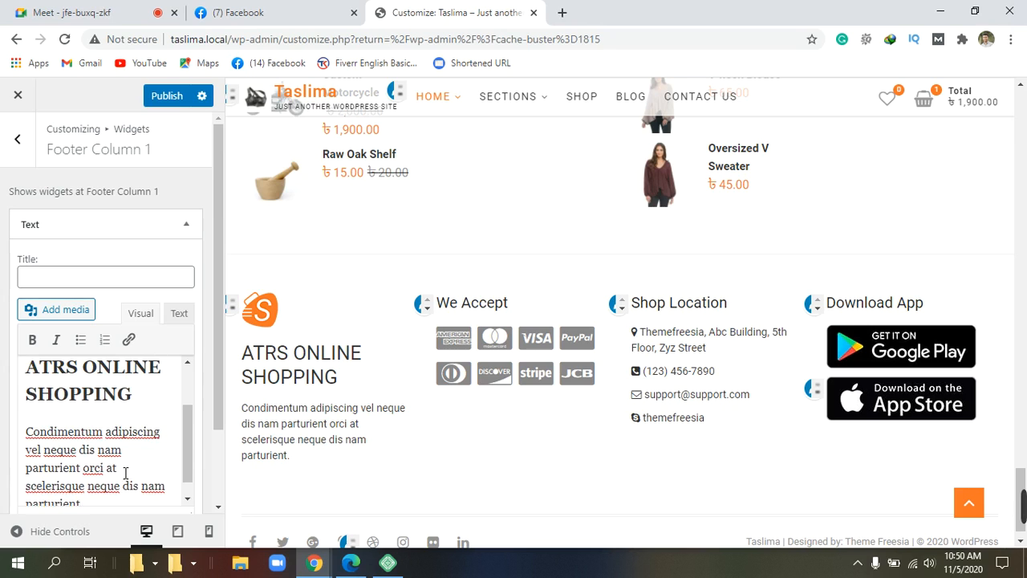
{"action": "scroll", "coordinate": [125, 472], "scroll_direction": "up", "scroll_amount": 1}
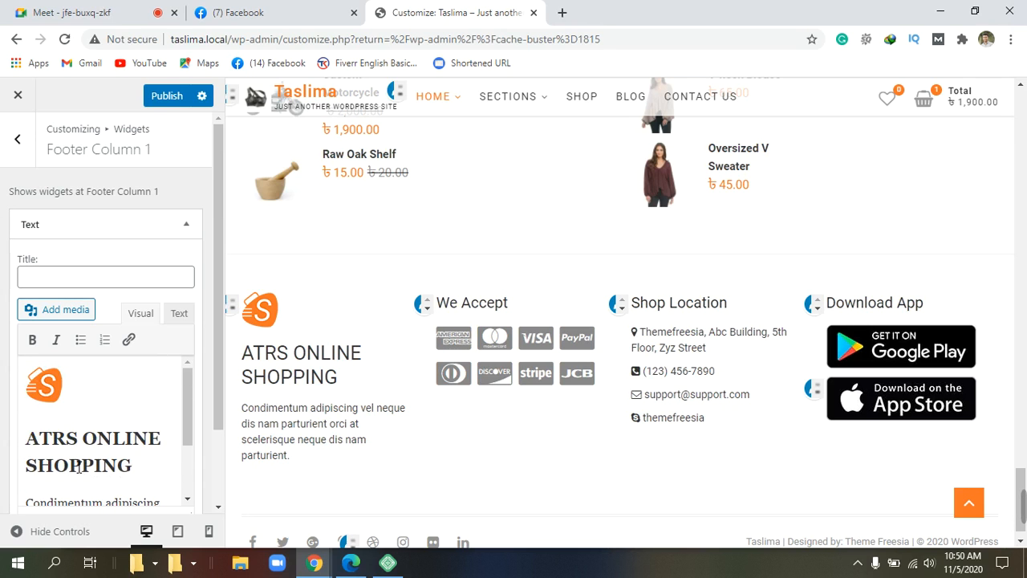
{"action": "scroll", "coordinate": [137, 457], "scroll_direction": "down", "scroll_amount": 3}
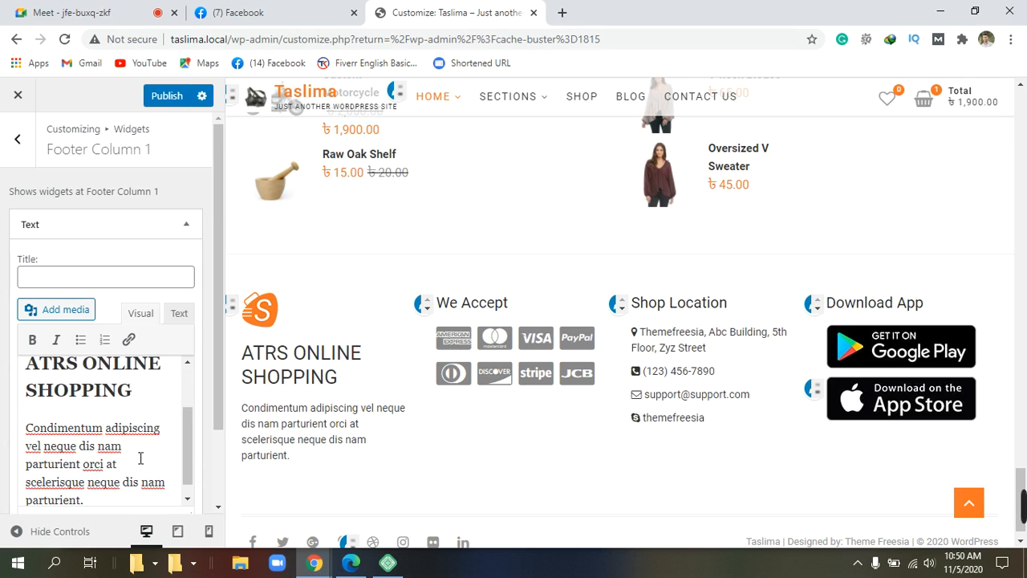
{"action": "scroll", "coordinate": [140, 457], "scroll_direction": "down", "scroll_amount": 2}
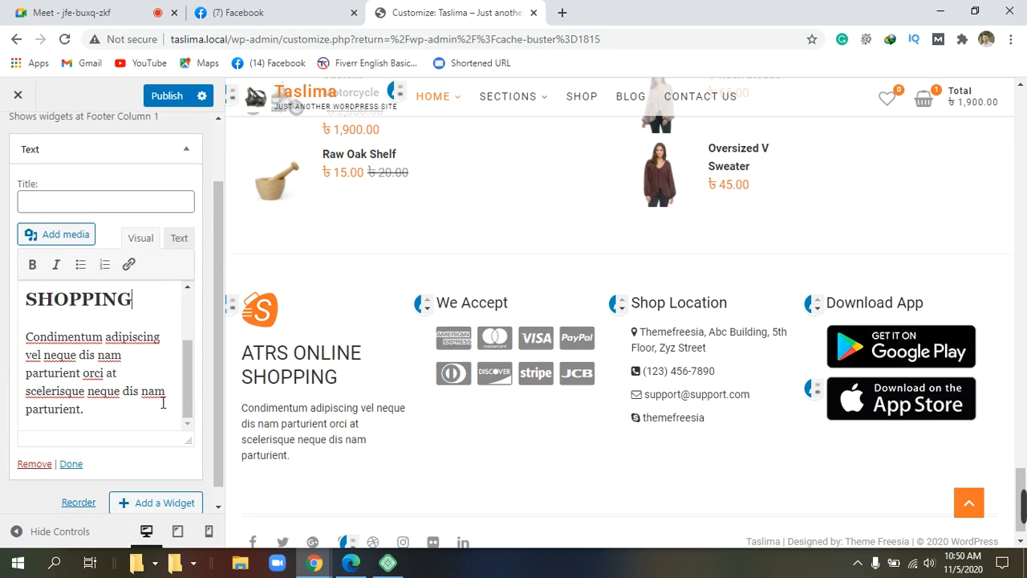
{"action": "scroll", "coordinate": [174, 416], "scroll_direction": "up", "scroll_amount": 3}
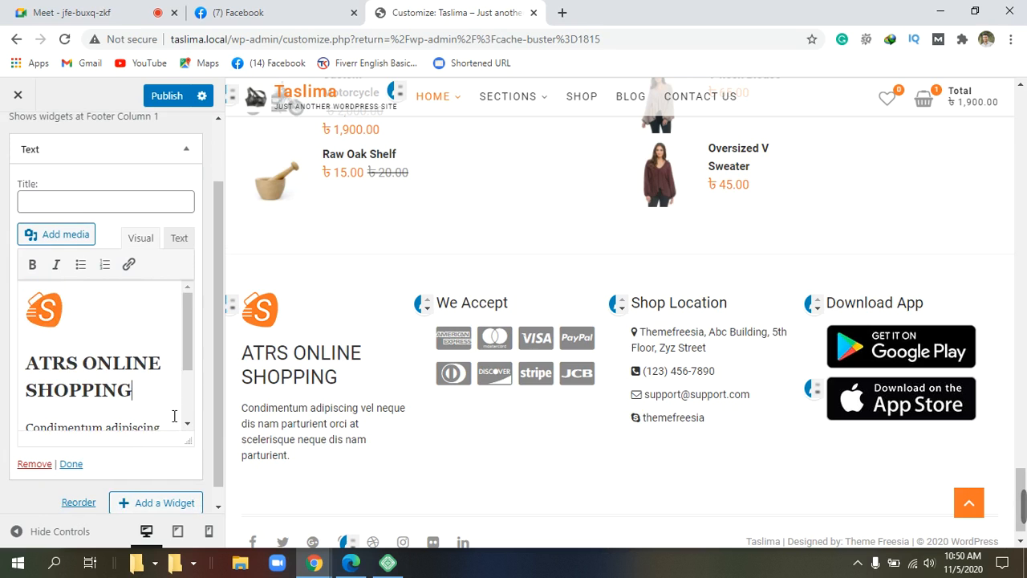
{"action": "scroll", "coordinate": [120, 473], "scroll_direction": "down", "scroll_amount": 1}
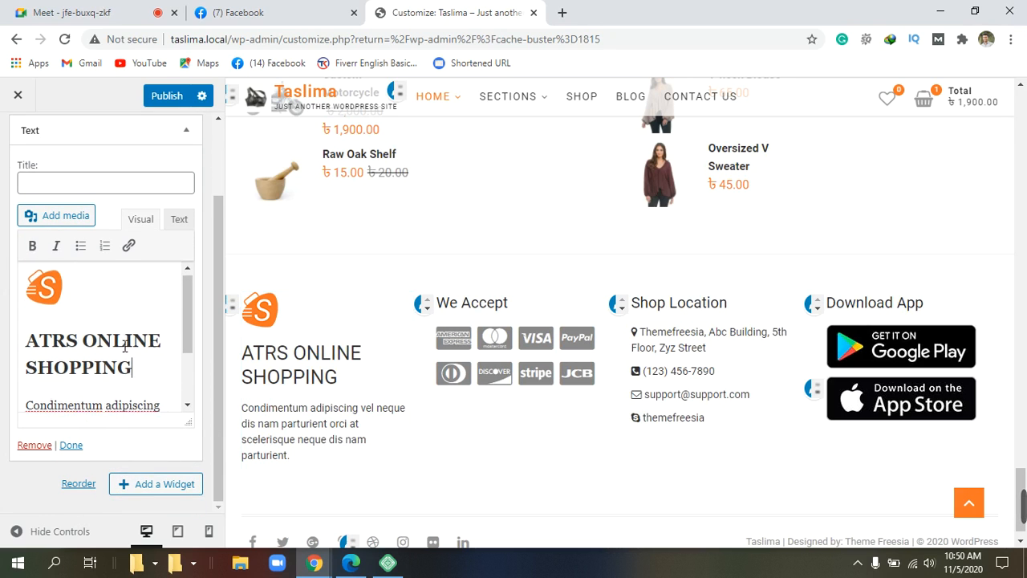
{"action": "scroll", "coordinate": [124, 345], "scroll_direction": "down", "scroll_amount": 2}
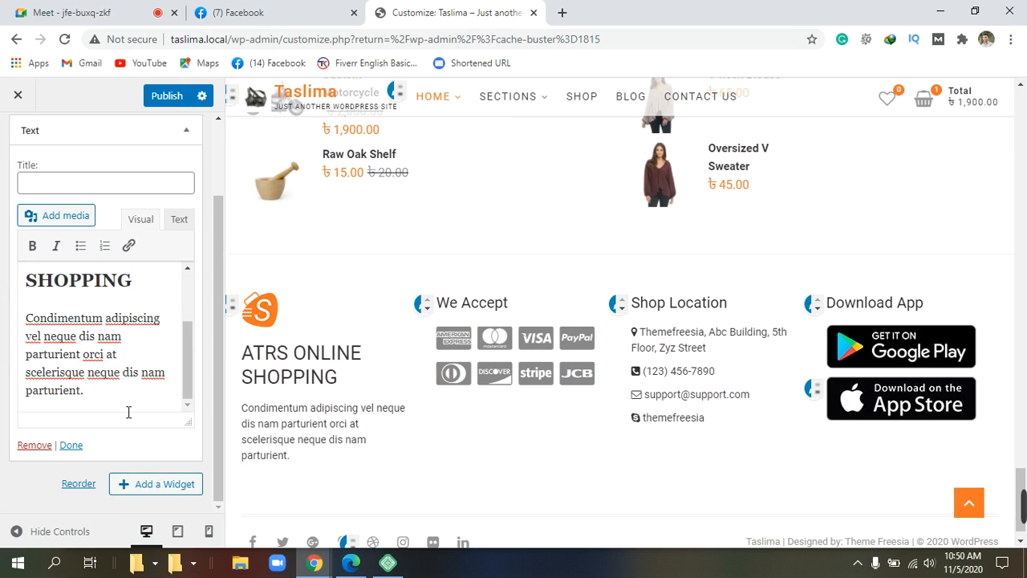
Step: Finish editing the Text widget and publish the new footer heading
{"action": "left_click", "coordinate": [80, 447]}
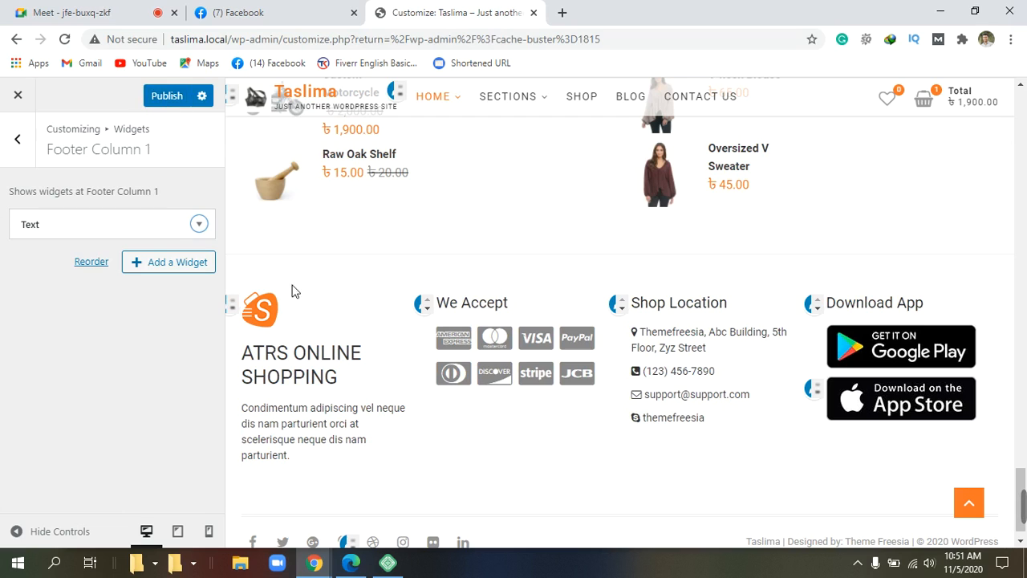
{"action": "left_click", "coordinate": [182, 100]}
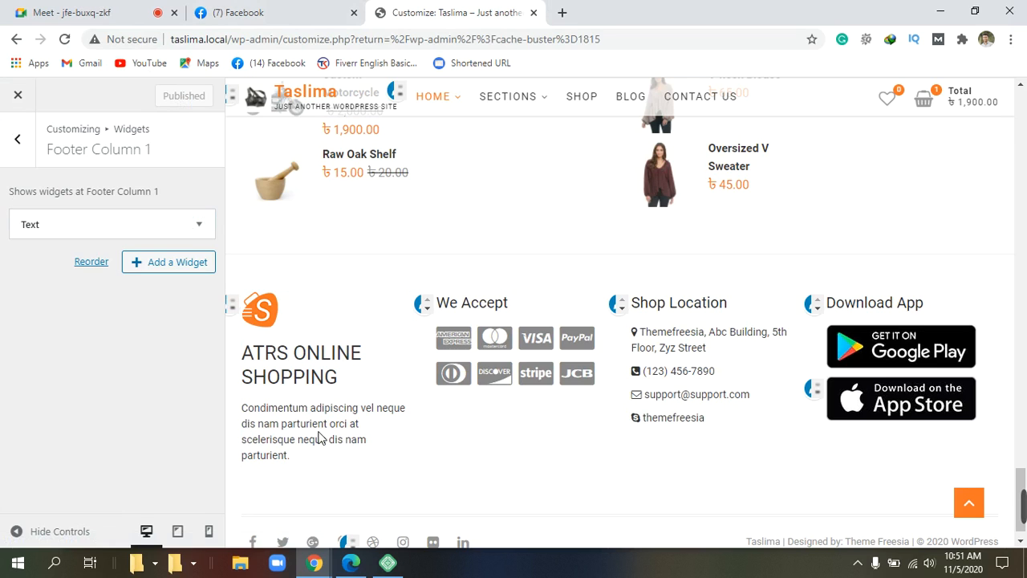
{"action": "scroll", "coordinate": [325, 417], "scroll_direction": "down", "scroll_amount": 1}
{"action": "scroll", "coordinate": [330, 365], "scroll_direction": "up", "scroll_amount": 3}
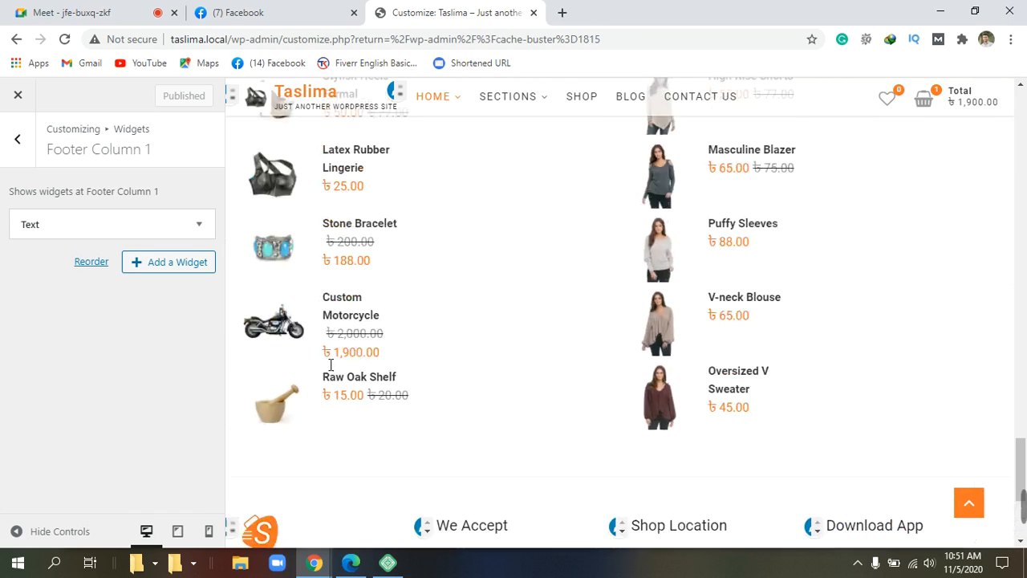
Step: Select the 'ATRS ONLINE SHOPPING' heading in the Text widget, apply Bold, and publish
{"action": "scroll", "coordinate": [328, 362], "scroll_direction": "down", "scroll_amount": 4}
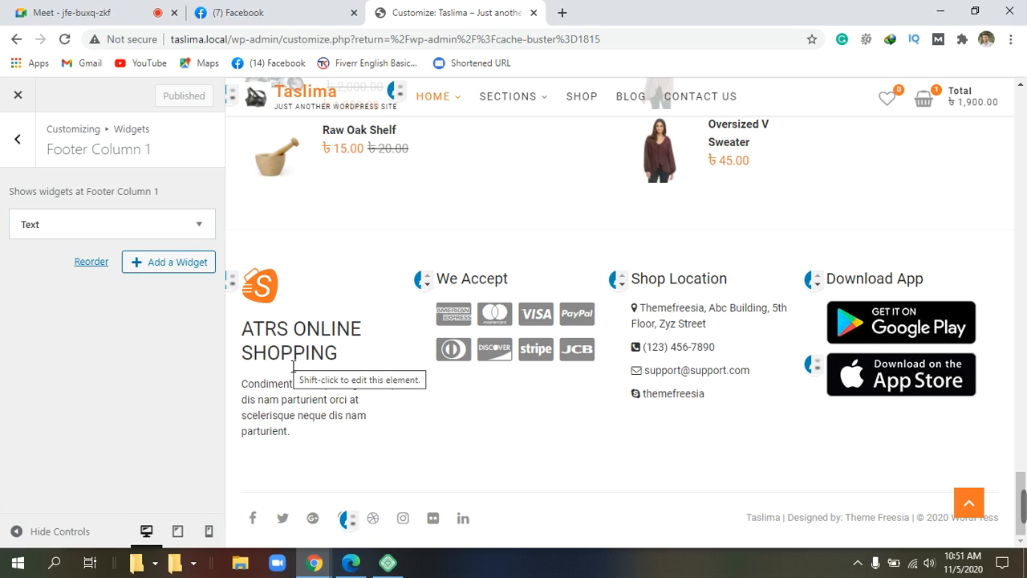
{"action": "left_click", "coordinate": [200, 228]}
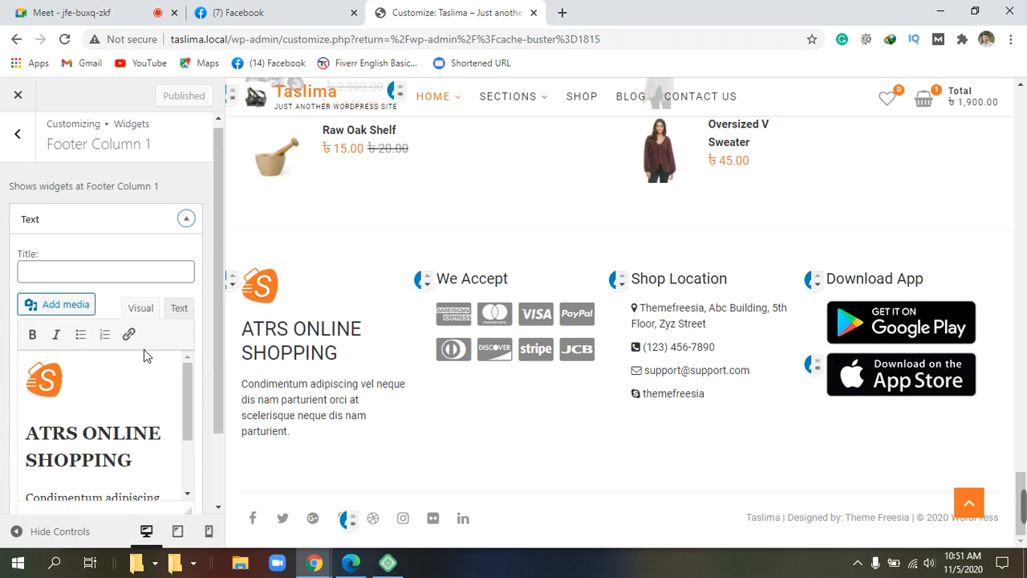
{"action": "scroll", "coordinate": [6, 343], "scroll_direction": "down", "scroll_amount": 2}
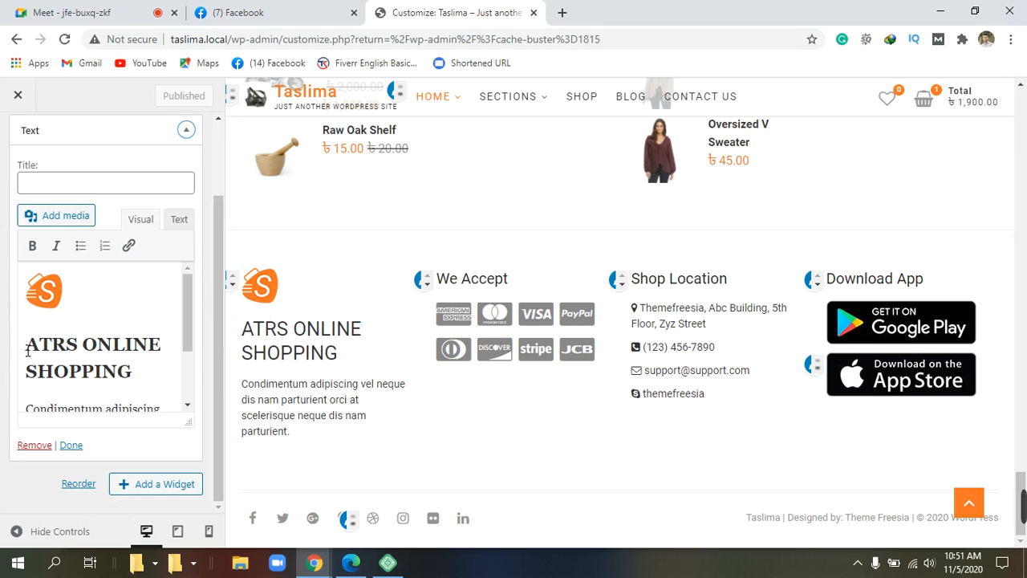
{"action": "left_click_drag", "start_coordinate": [31, 353], "coordinate": [146, 387]}
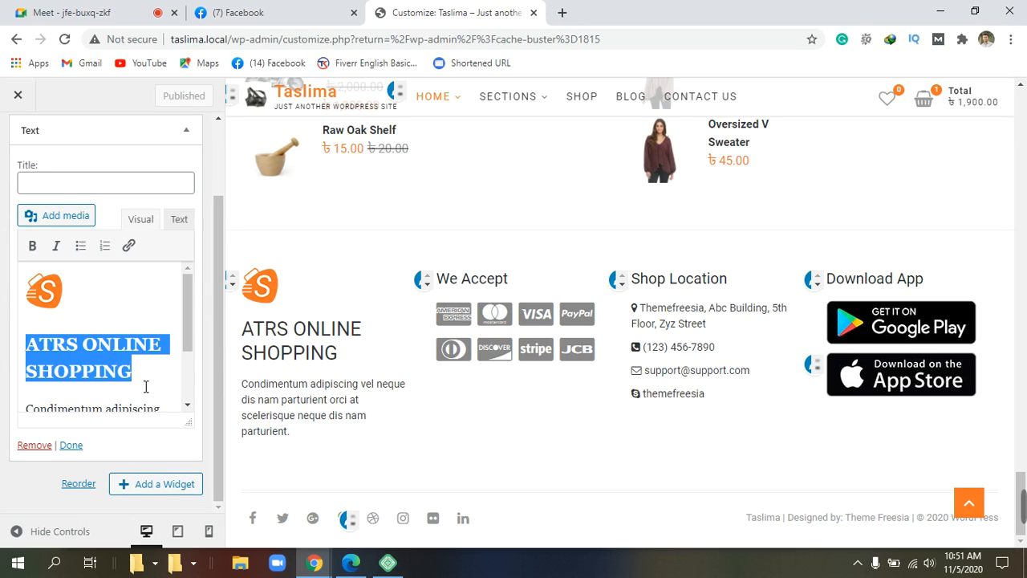
{"action": "left_click", "coordinate": [33, 247]}
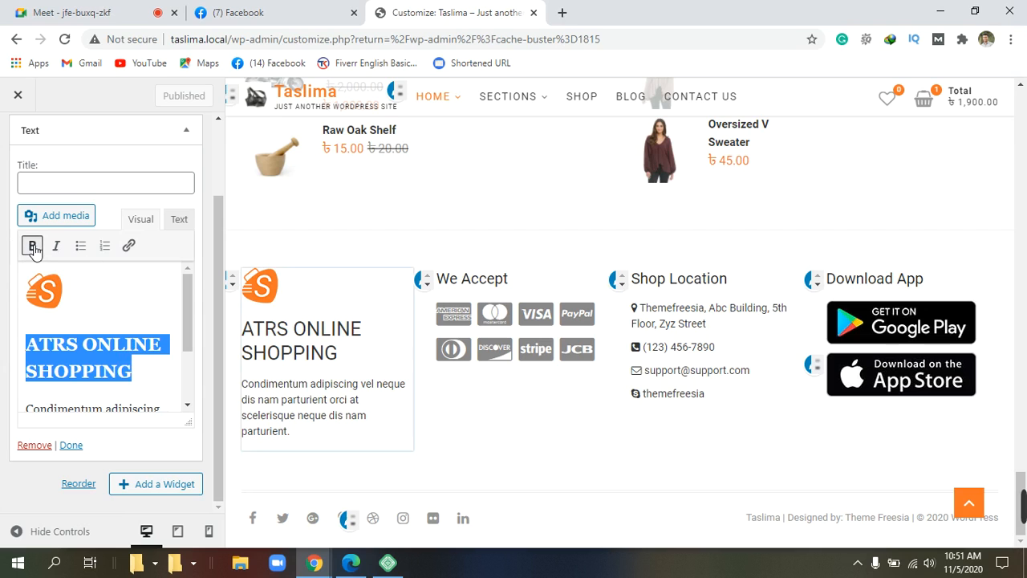
{"action": "left_click", "coordinate": [142, 298]}
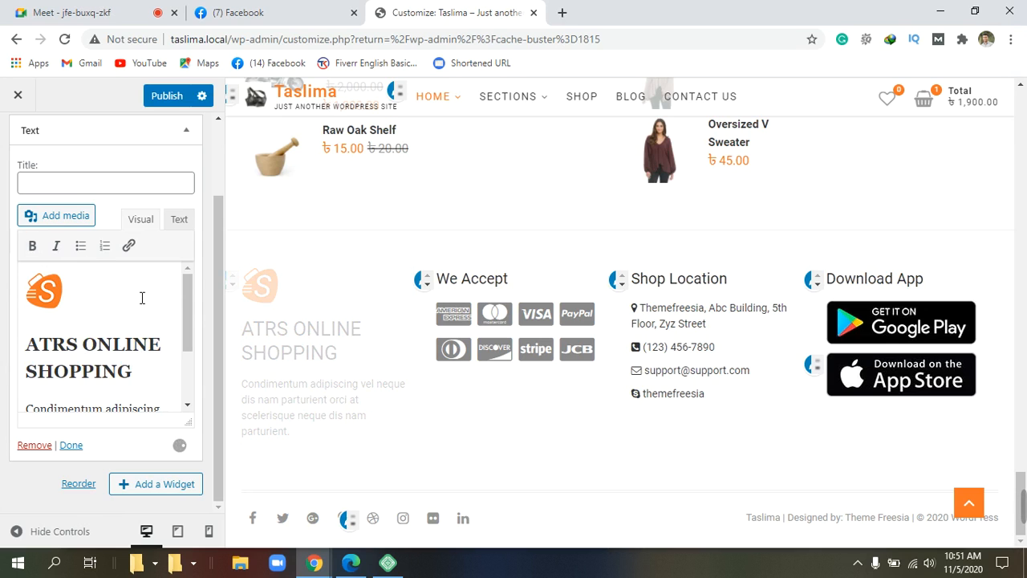
{"action": "left_click", "coordinate": [169, 97]}
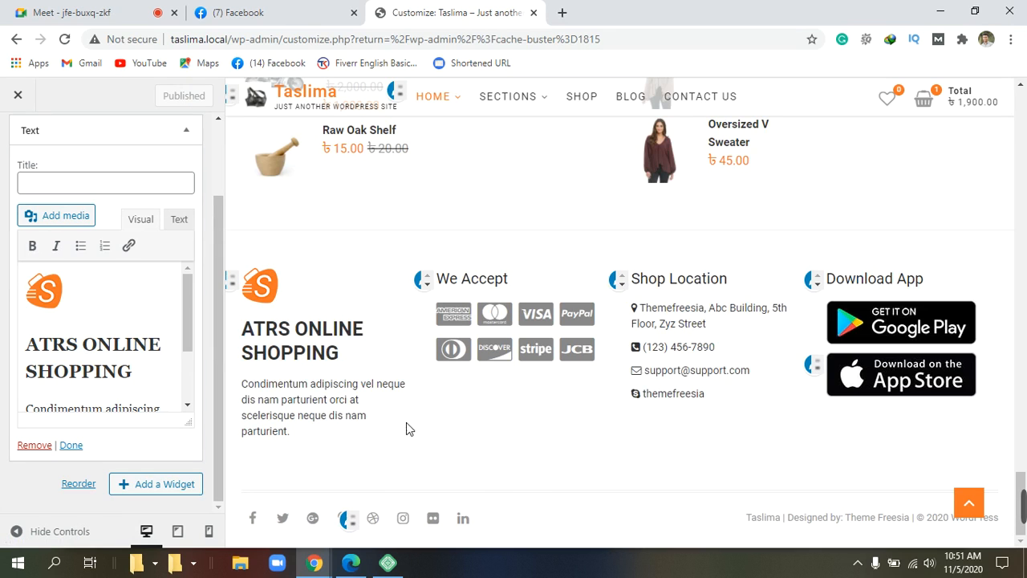
Step: Exit to the dashboard, reopen Appearance > Customize, and scroll the preview down to the footer
{"action": "left_click", "coordinate": [19, 97]}
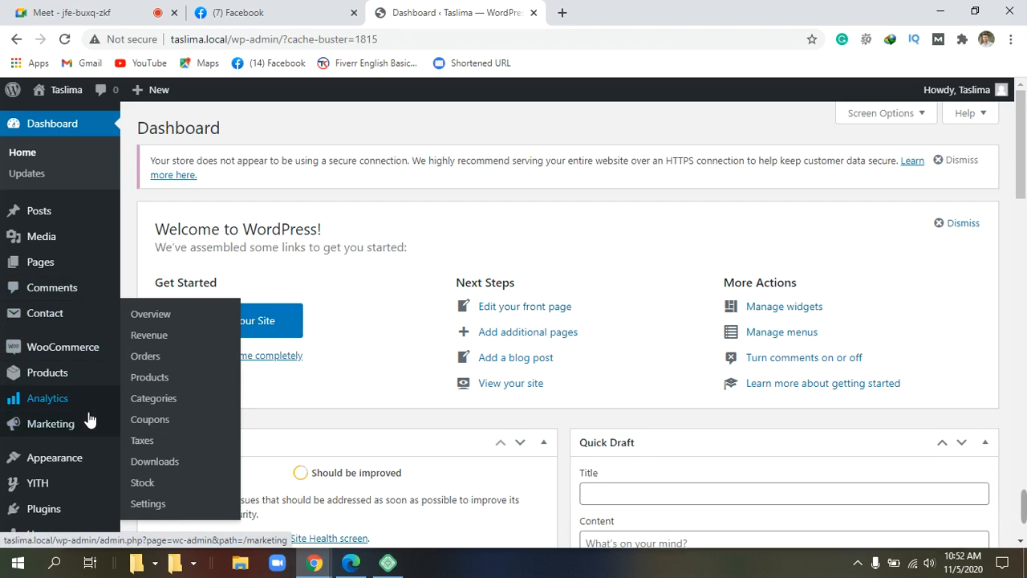
{"action": "scroll", "coordinate": [90, 419], "scroll_direction": "down", "scroll_amount": 1}
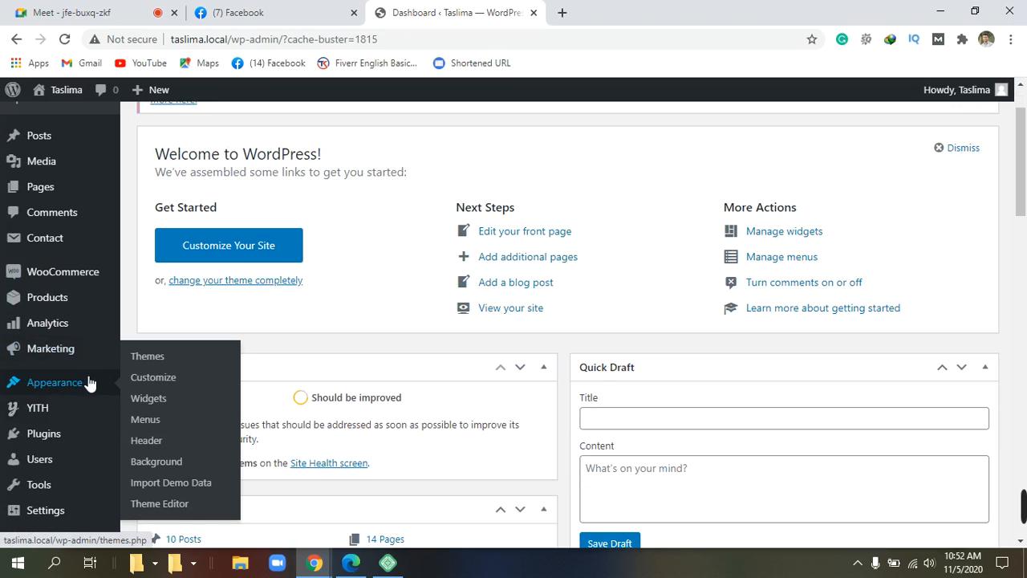
{"action": "left_click", "coordinate": [177, 384]}
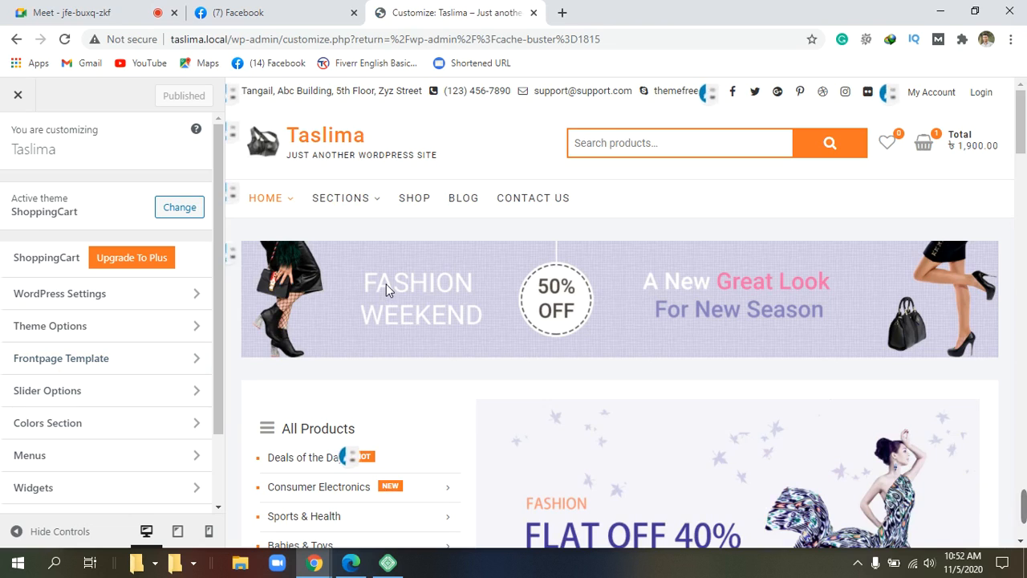
{"action": "scroll", "coordinate": [386, 289], "scroll_direction": "down", "scroll_amount": 6}
{"action": "scroll", "coordinate": [394, 306], "scroll_direction": "down", "scroll_amount": 7}
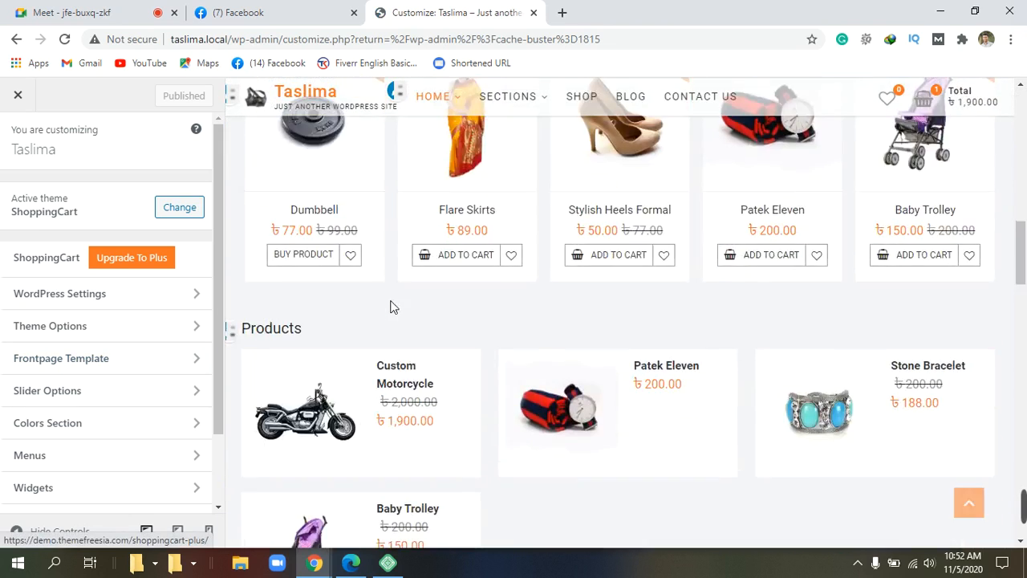
{"action": "scroll", "coordinate": [394, 306], "scroll_direction": "down", "scroll_amount": 5}
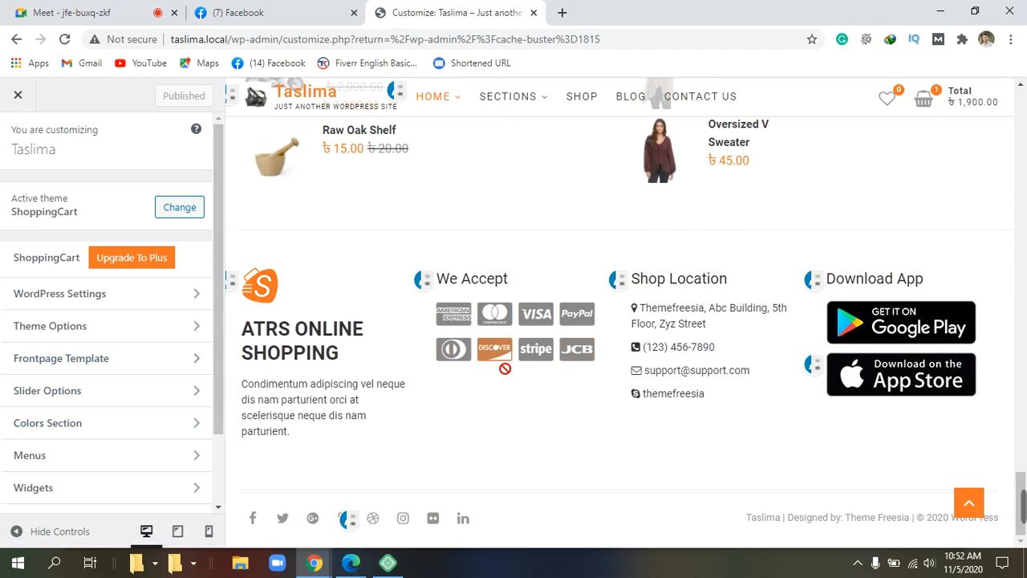
{"action": "scroll", "coordinate": [36, 413], "scroll_direction": "down", "scroll_amount": 2}
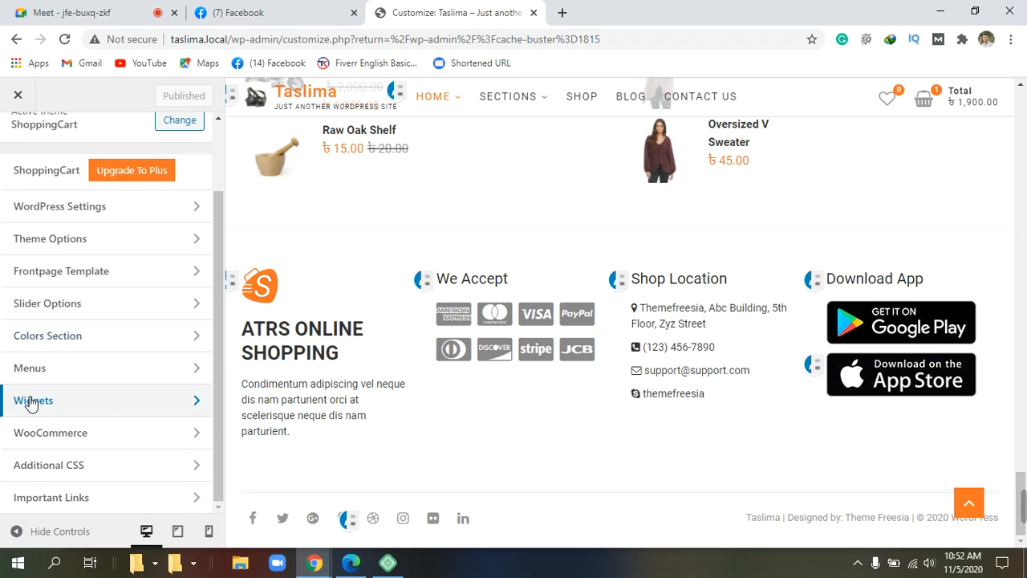
{"action": "left_click", "coordinate": [70, 401]}
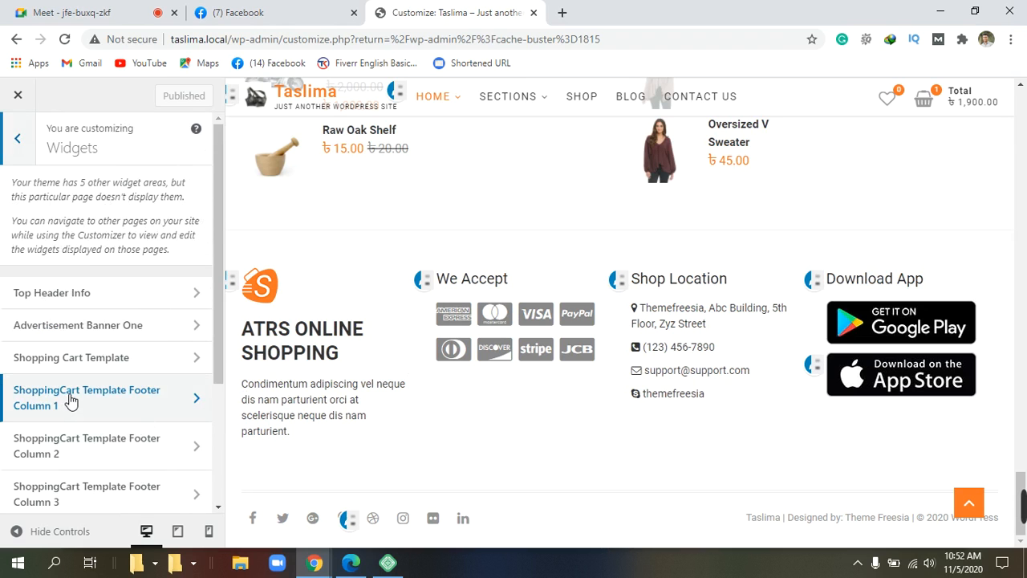
{"action": "scroll", "coordinate": [189, 357], "scroll_direction": "down", "scroll_amount": 2}
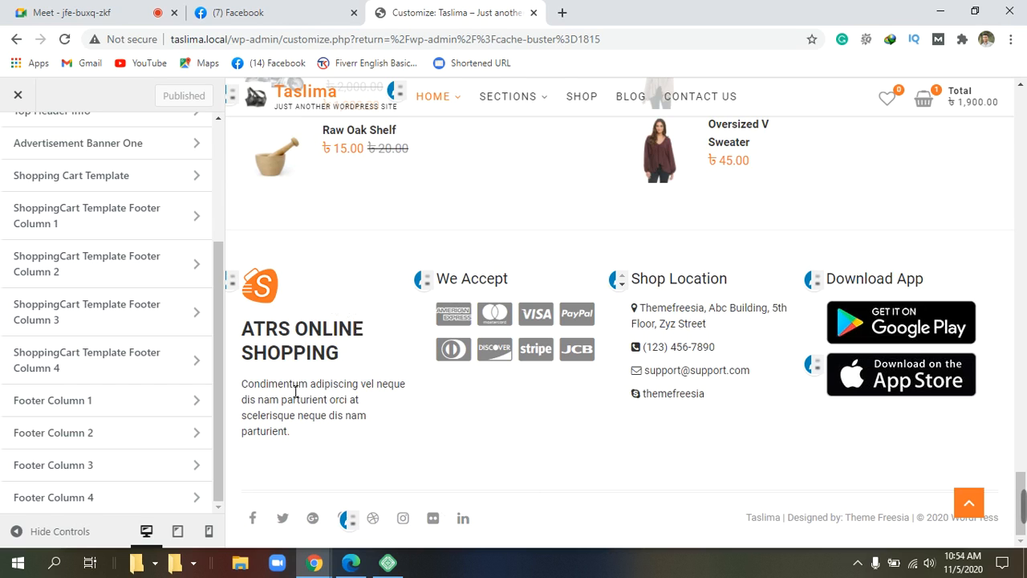
{"action": "left_click_drag", "start_coordinate": [229, 280], "coordinate": [423, 390]}
{"action": "left_click", "coordinate": [485, 449]}
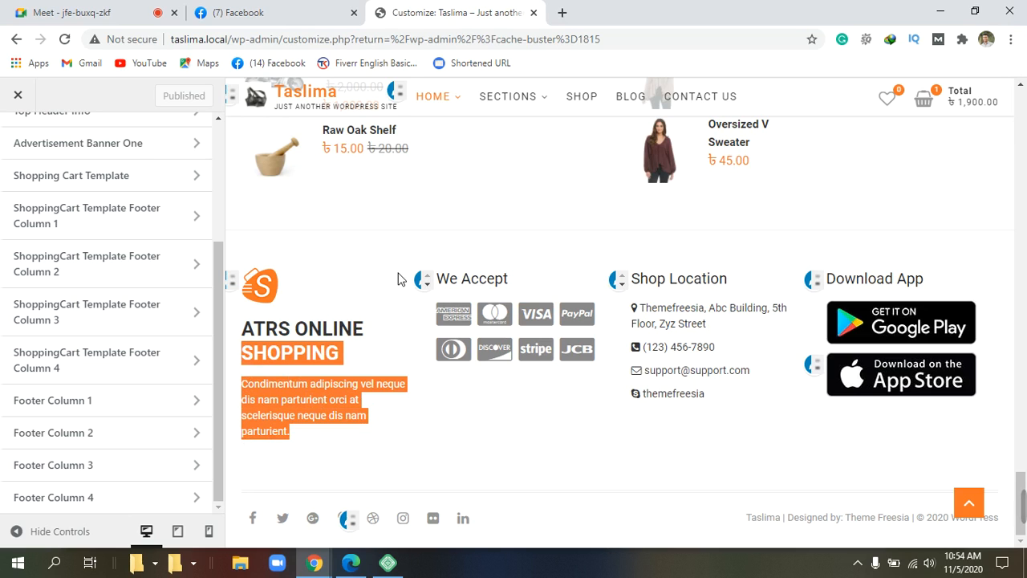
{"action": "left_click", "coordinate": [394, 277]}
{"action": "left_click_drag", "start_coordinate": [405, 273], "coordinate": [430, 297]}
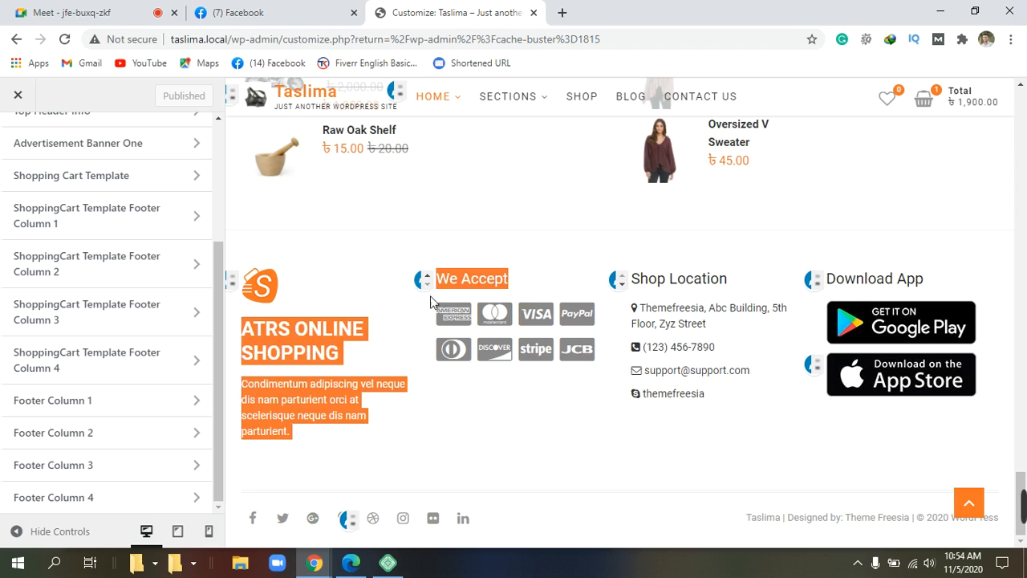
{"action": "left_click", "coordinate": [626, 240]}
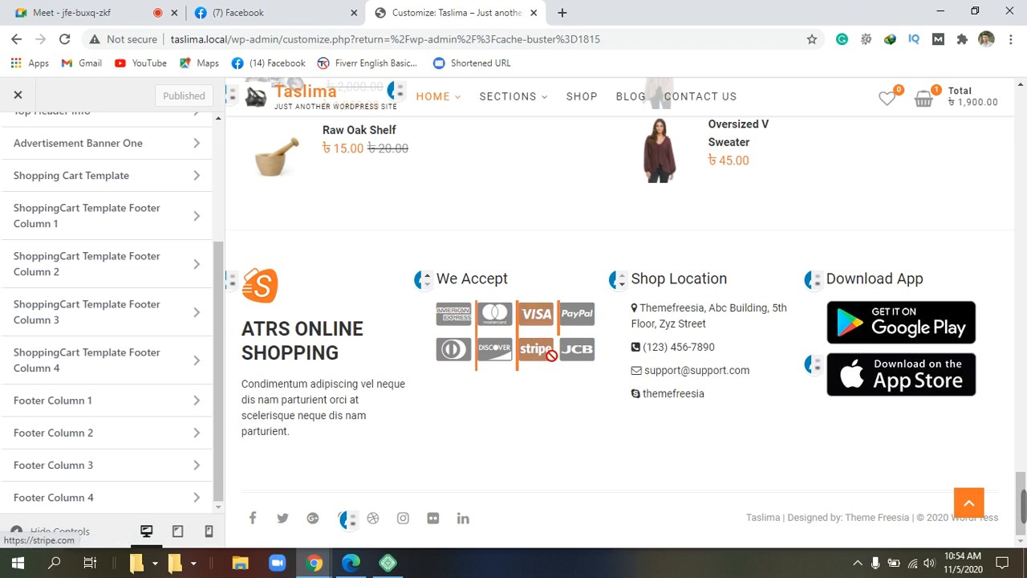
{"action": "left_click_drag", "start_coordinate": [517, 280], "coordinate": [451, 290]}
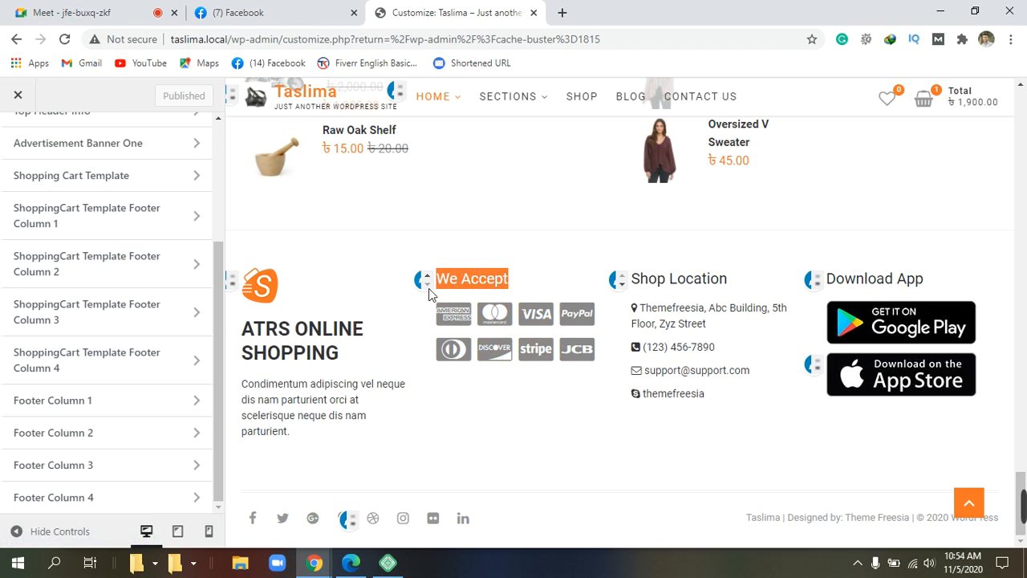
{"action": "left_click", "coordinate": [587, 254]}
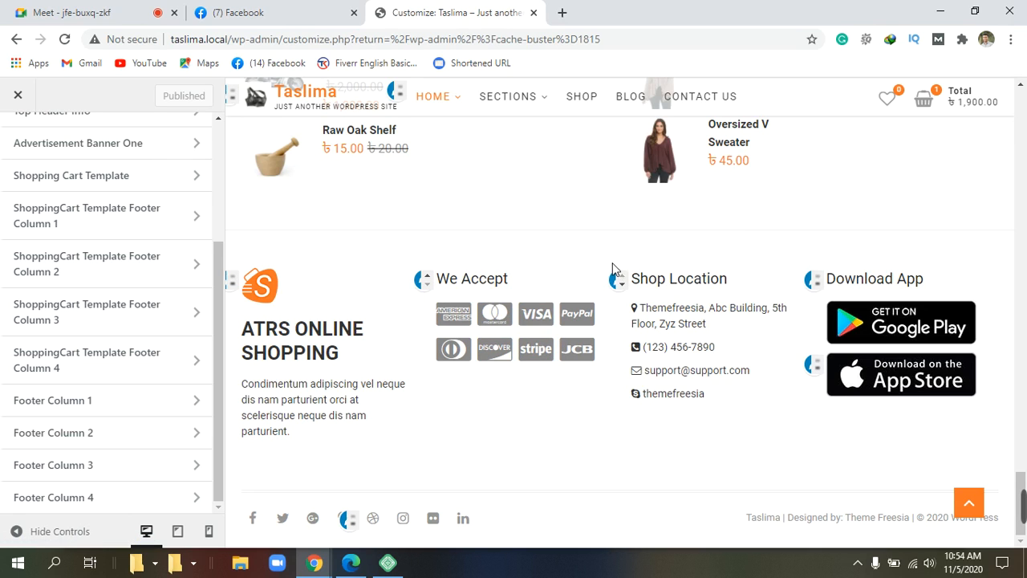
{"action": "left_click_drag", "start_coordinate": [637, 266], "coordinate": [757, 280]}
{"action": "left_click", "coordinate": [681, 252]}
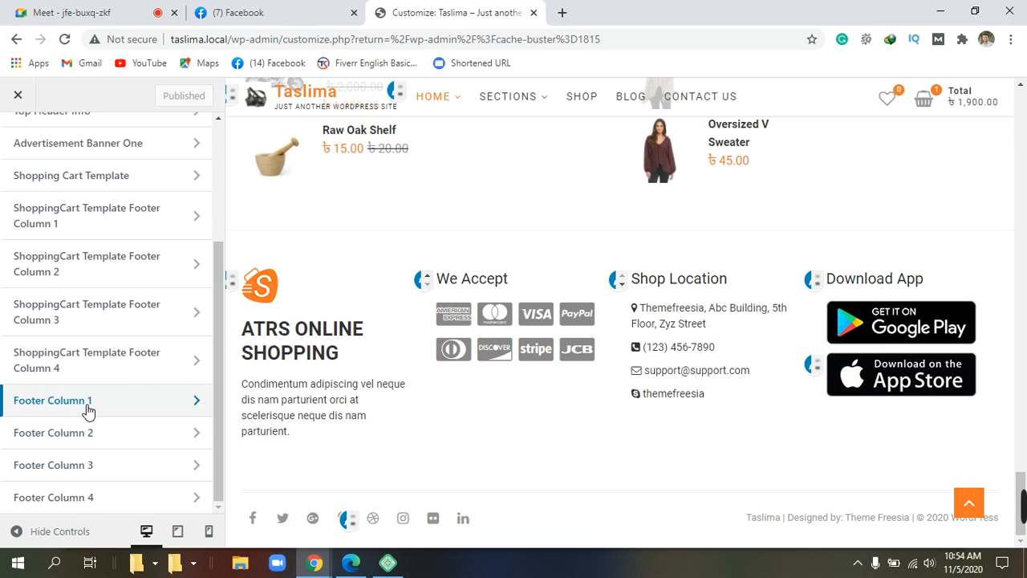
{"action": "scroll", "coordinate": [88, 411], "scroll_direction": "up", "scroll_amount": 2}
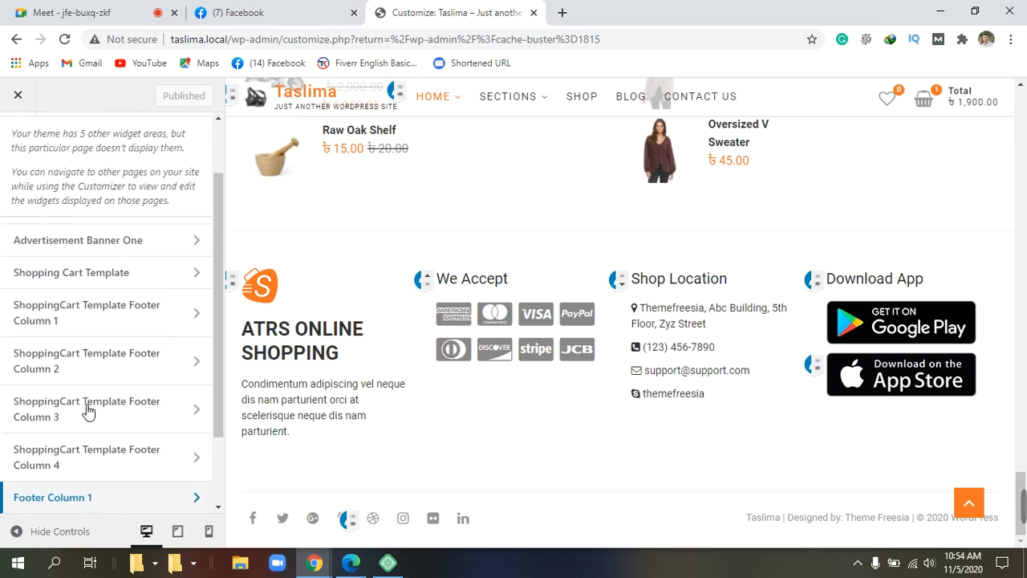
{"action": "scroll", "coordinate": [88, 411], "scroll_direction": "down", "scroll_amount": 2}
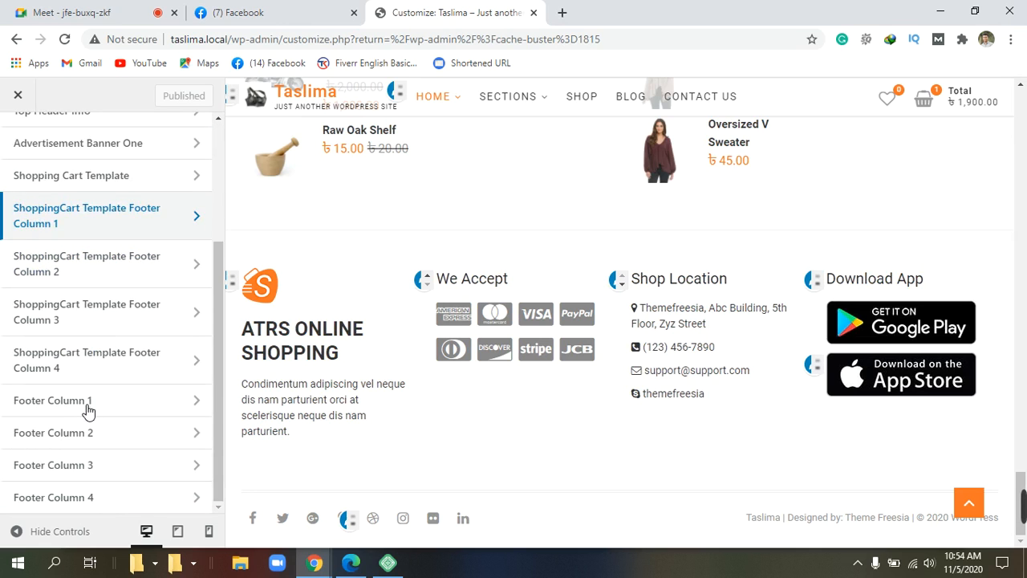
{"action": "scroll", "coordinate": [87, 411], "scroll_direction": "up", "scroll_amount": 4}
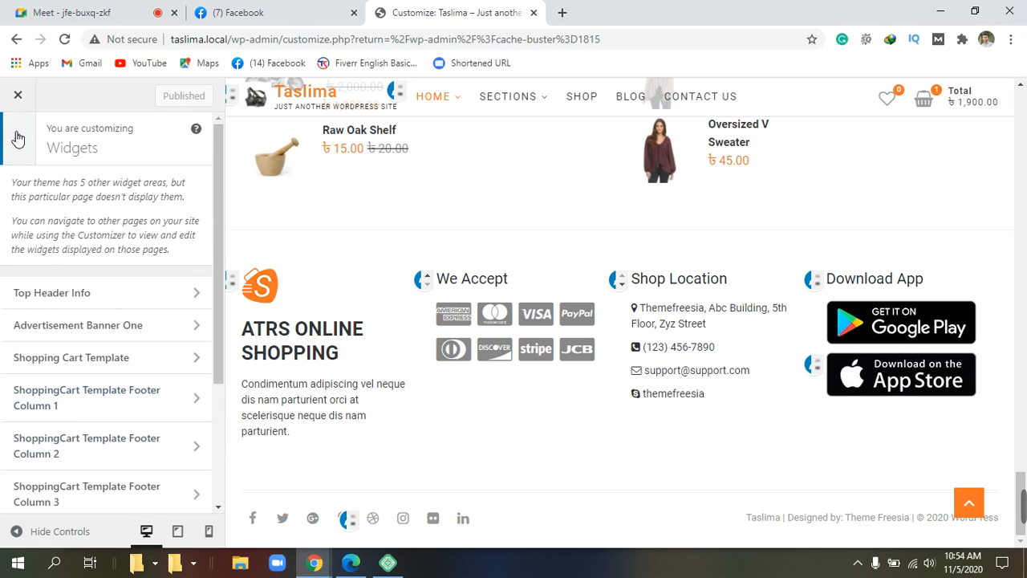
{"action": "left_click", "coordinate": [18, 139]}
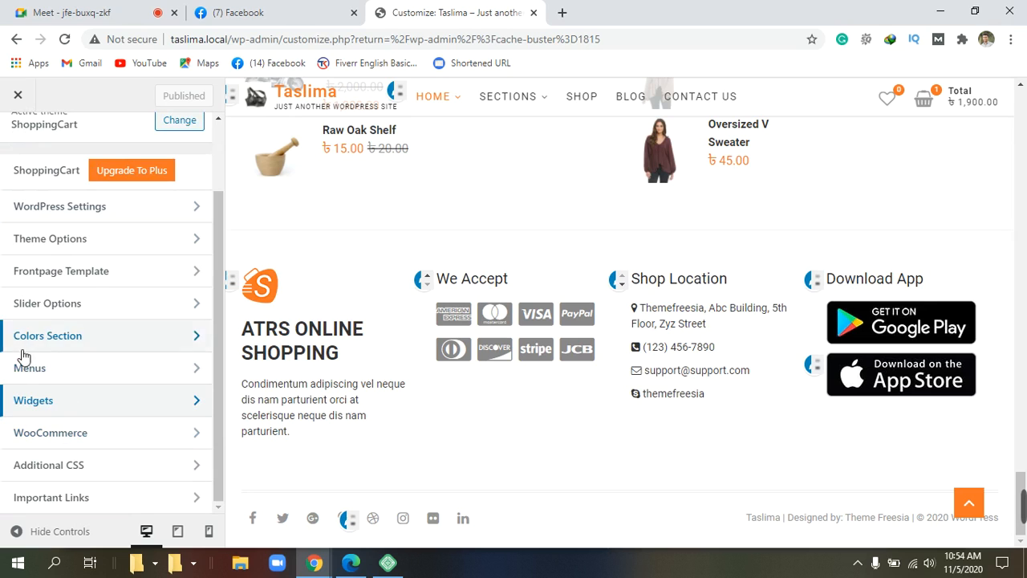
{"action": "left_click", "coordinate": [81, 414]}
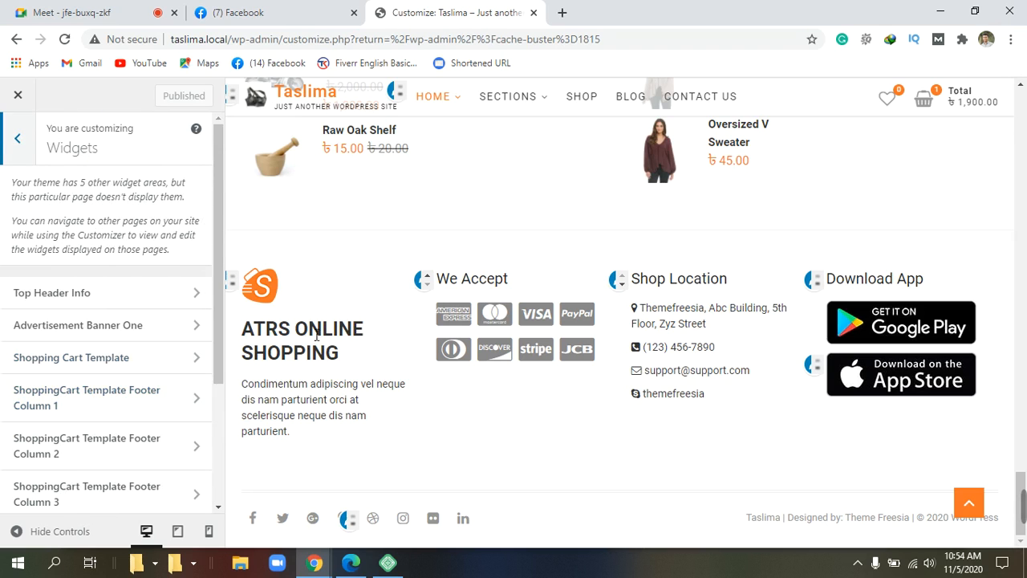
{"action": "scroll", "coordinate": [29, 425], "scroll_direction": "down", "scroll_amount": 3}
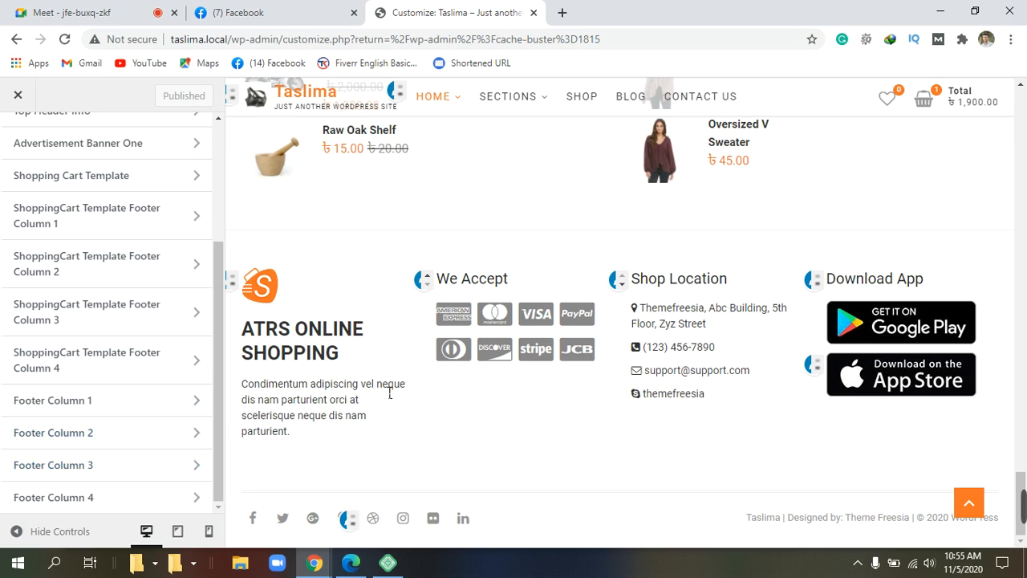
{"action": "left_click", "coordinate": [60, 442]}
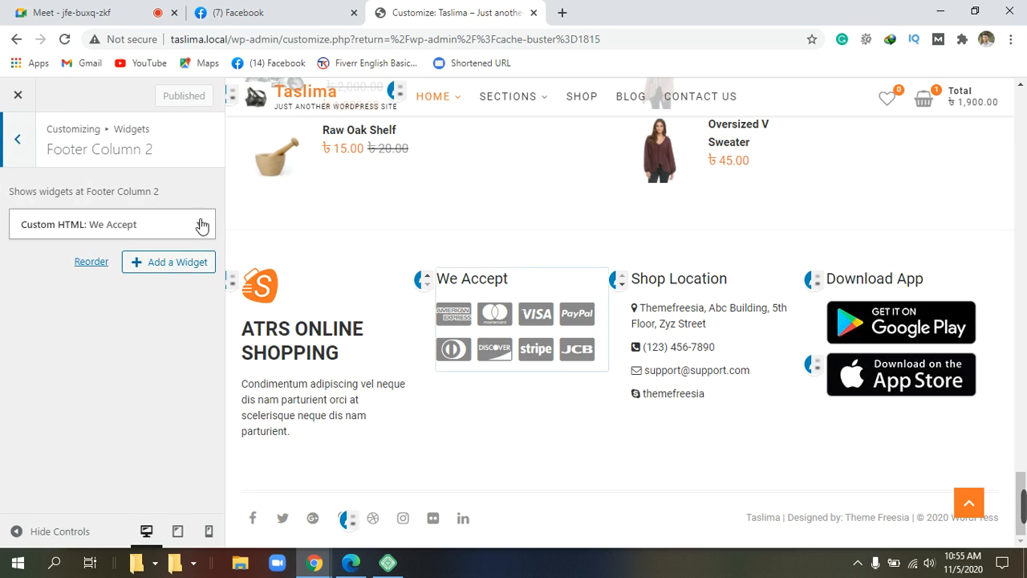
{"action": "left_click", "coordinate": [201, 225]}
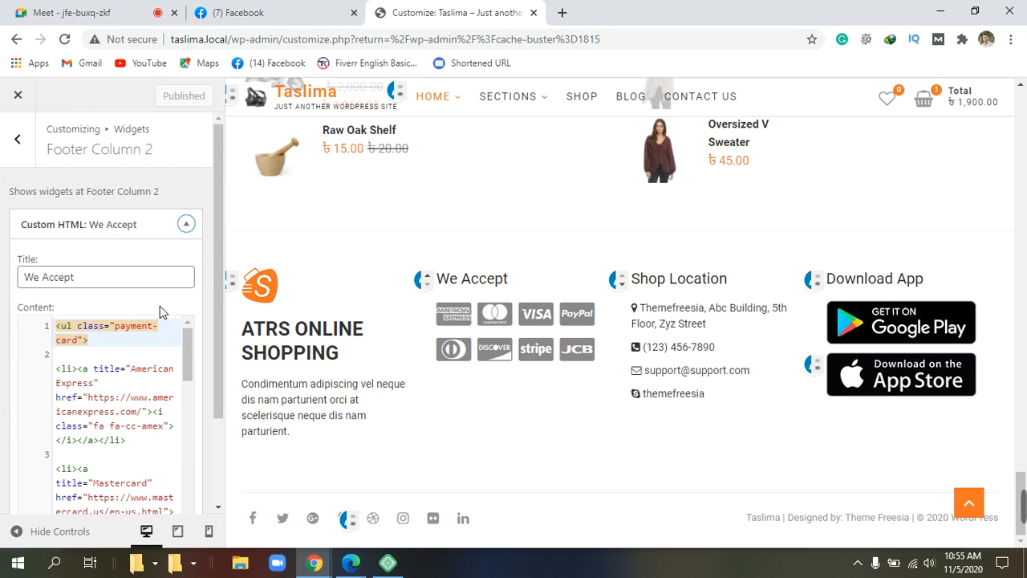
{"action": "scroll", "coordinate": [160, 306], "scroll_direction": "down", "scroll_amount": 2}
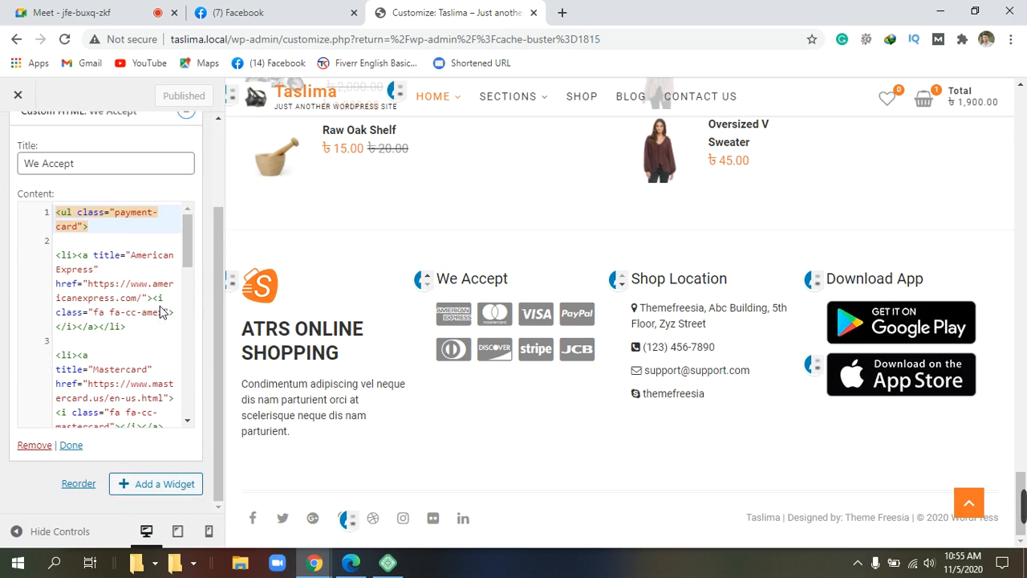
{"action": "scroll", "coordinate": [160, 311], "scroll_direction": "down", "scroll_amount": 4}
{"action": "scroll", "coordinate": [165, 313], "scroll_direction": "up", "scroll_amount": 4}
{"action": "scroll", "coordinate": [166, 313], "scroll_direction": "down", "scroll_amount": 5}
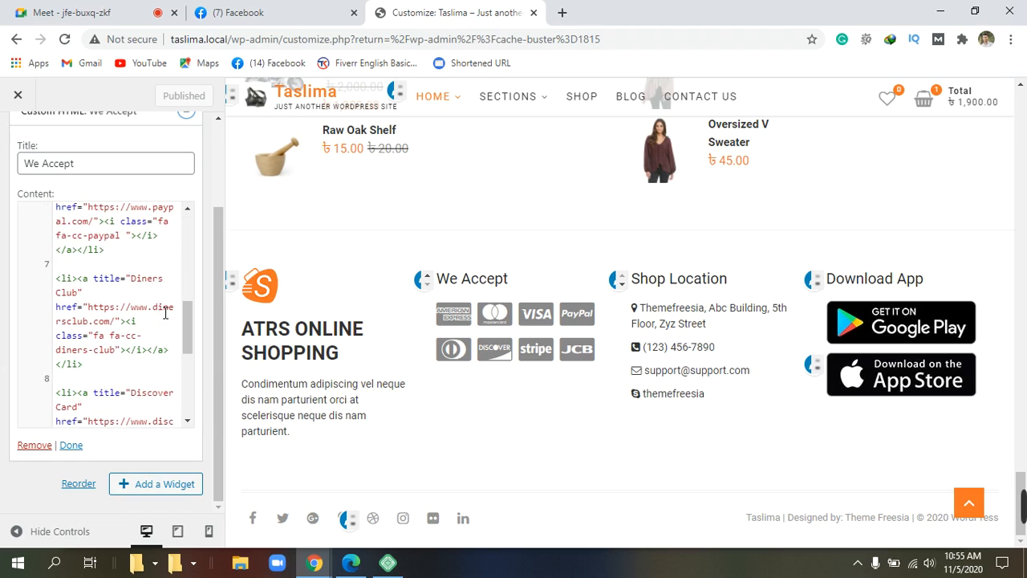
{"action": "scroll", "coordinate": [166, 313], "scroll_direction": "down", "scroll_amount": 3}
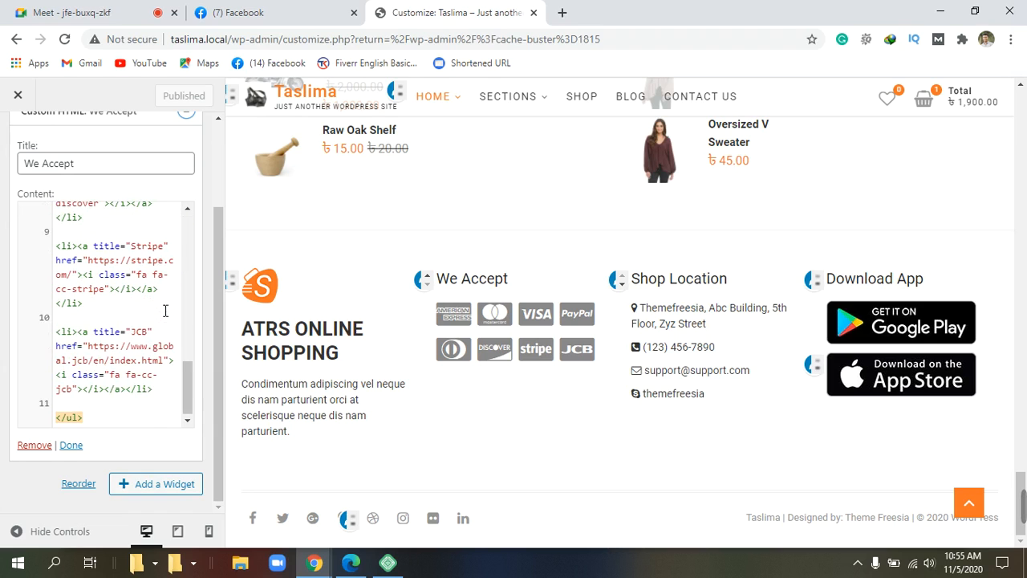
{"action": "scroll", "coordinate": [166, 311], "scroll_direction": "up", "scroll_amount": 1}
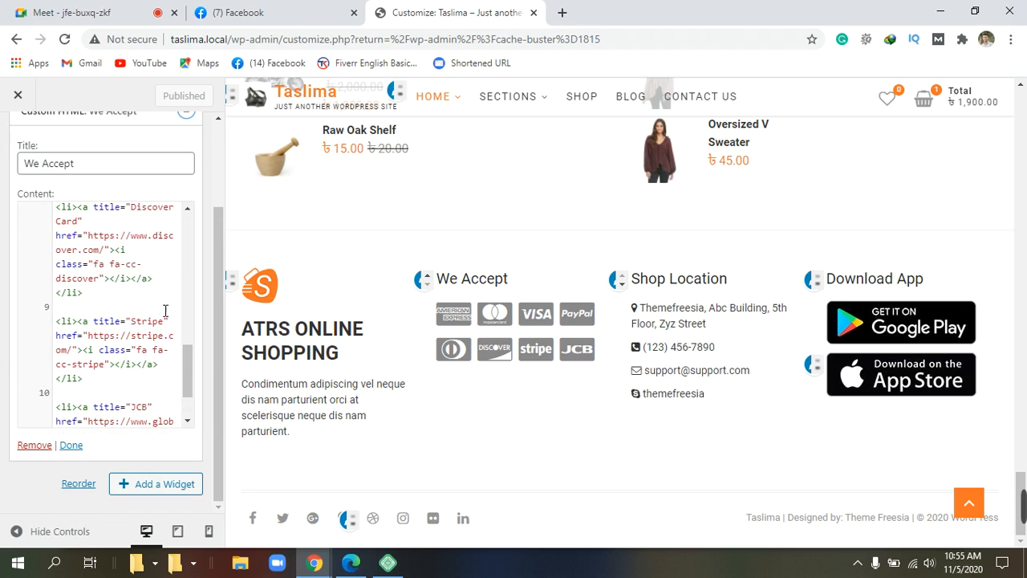
{"action": "scroll", "coordinate": [166, 311], "scroll_direction": "up", "scroll_amount": 1}
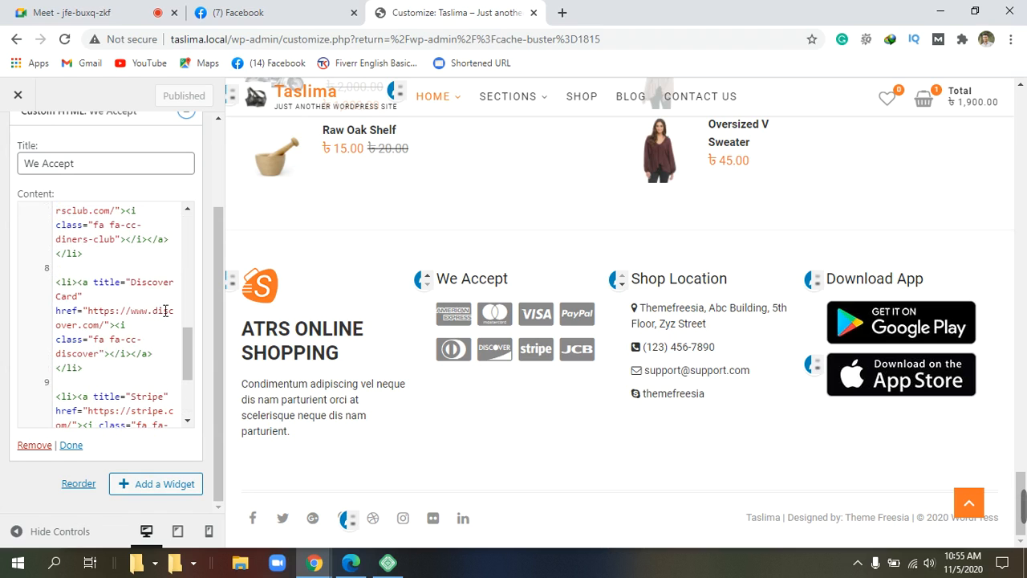
{"action": "scroll", "coordinate": [165, 310], "scroll_direction": "up", "scroll_amount": 3}
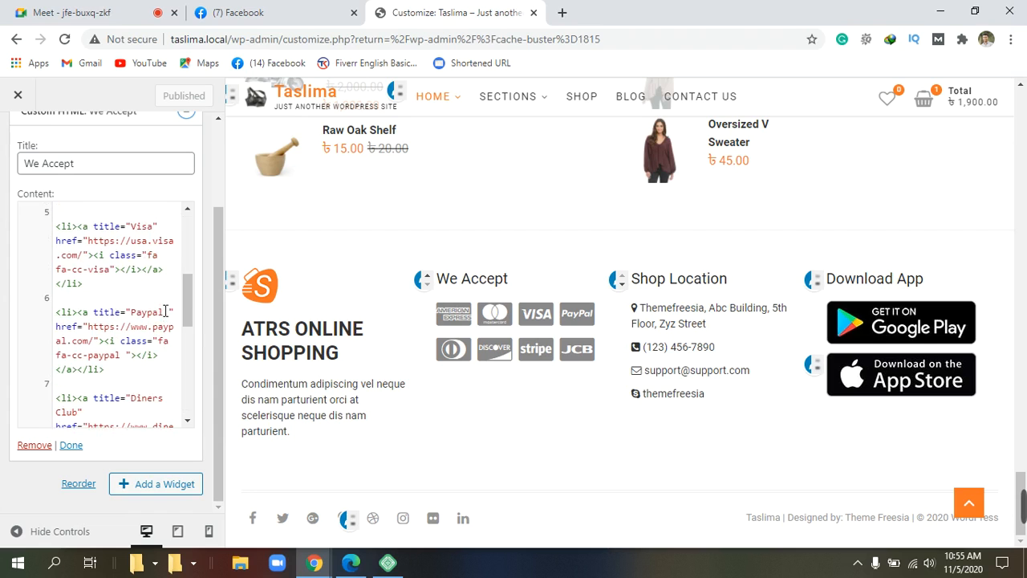
{"action": "scroll", "coordinate": [165, 312], "scroll_direction": "up", "scroll_amount": 4}
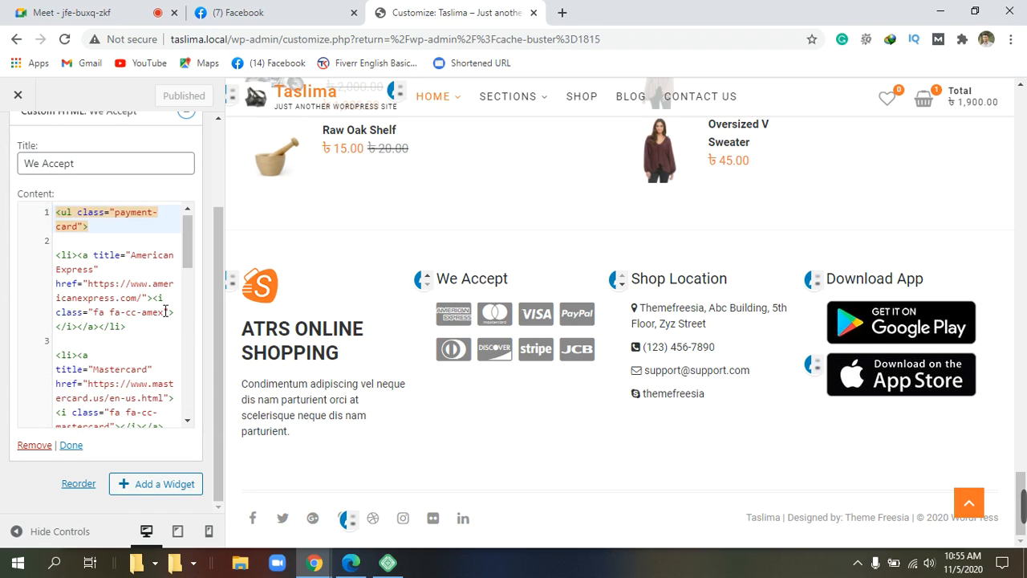
{"action": "scroll", "coordinate": [165, 312], "scroll_direction": "up", "scroll_amount": 3}
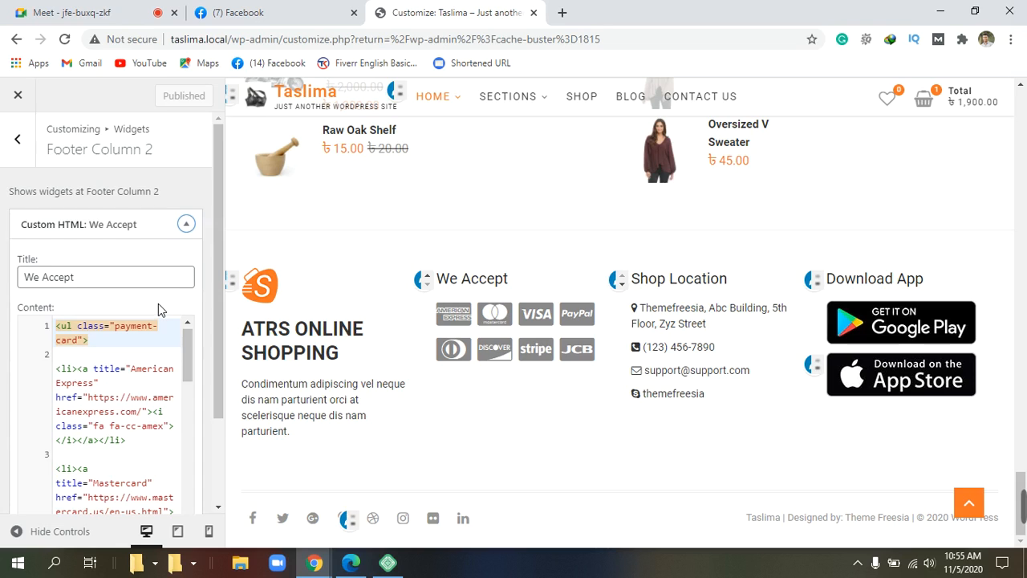
{"action": "scroll", "coordinate": [166, 312], "scroll_direction": "down", "scroll_amount": 3}
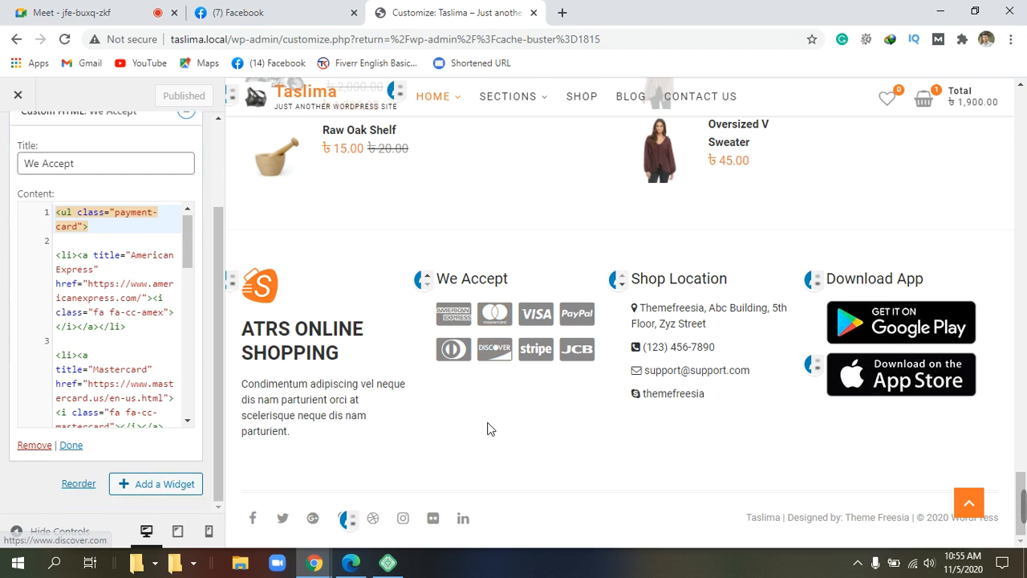
{"action": "scroll", "coordinate": [140, 346], "scroll_direction": "down", "scroll_amount": 5}
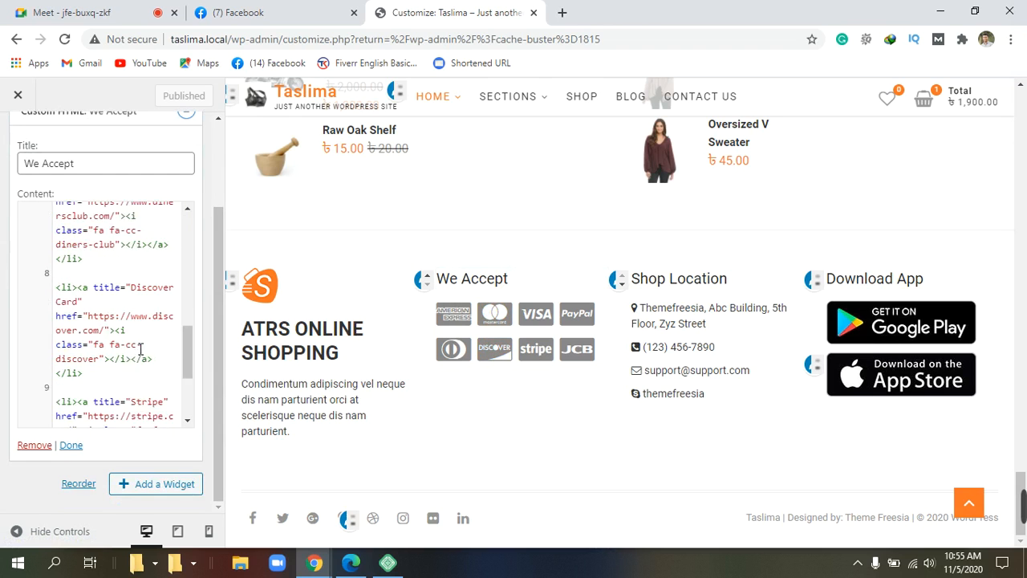
{"action": "scroll", "coordinate": [140, 347], "scroll_direction": "down", "scroll_amount": 3}
{"action": "scroll", "coordinate": [140, 347], "scroll_direction": "up", "scroll_amount": 3}
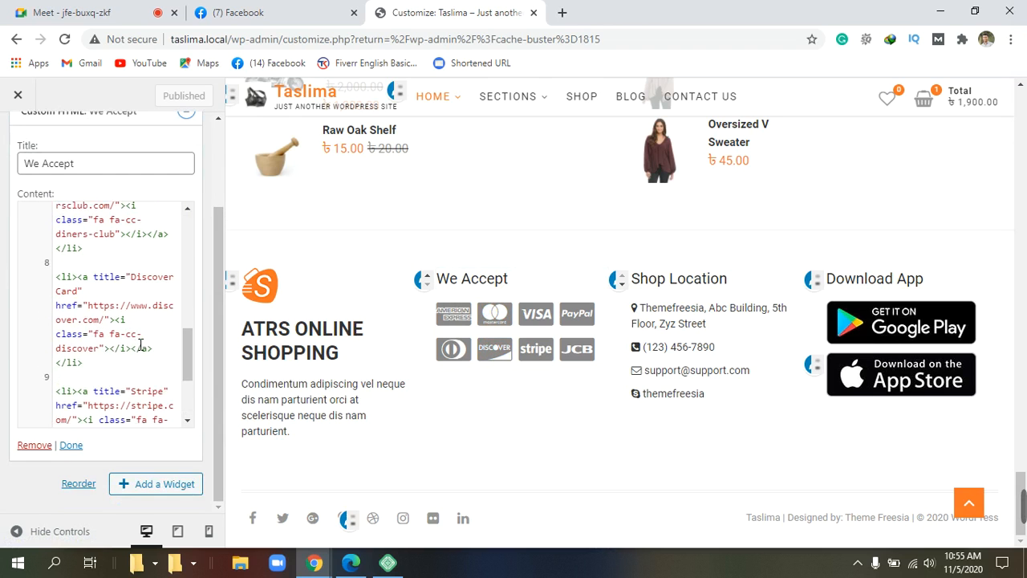
{"action": "scroll", "coordinate": [140, 345], "scroll_direction": "down", "scroll_amount": 2}
Step: Delete the Discover, Stripe and JCB <li> items from the Custom HTML code
{"action": "scroll", "coordinate": [140, 345], "scroll_direction": "up", "scroll_amount": 2}
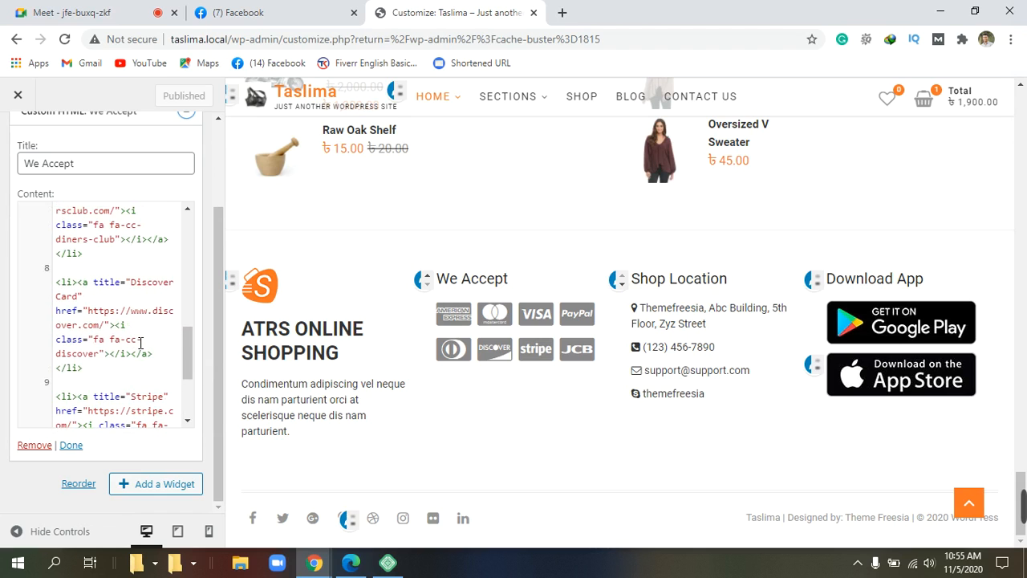
{"action": "scroll", "coordinate": [141, 343], "scroll_direction": "down", "scroll_amount": 2}
{"action": "scroll", "coordinate": [140, 344], "scroll_direction": "up", "scroll_amount": 2}
{"action": "left_click_drag", "start_coordinate": [181, 282], "coordinate": [131, 433]}
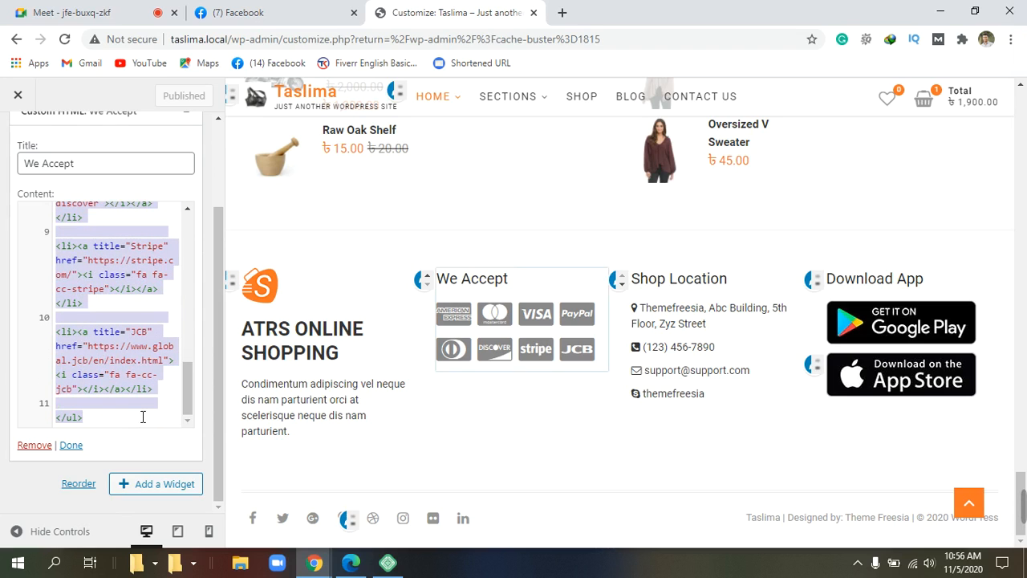
{"action": "key", "text": "BackSpace"}
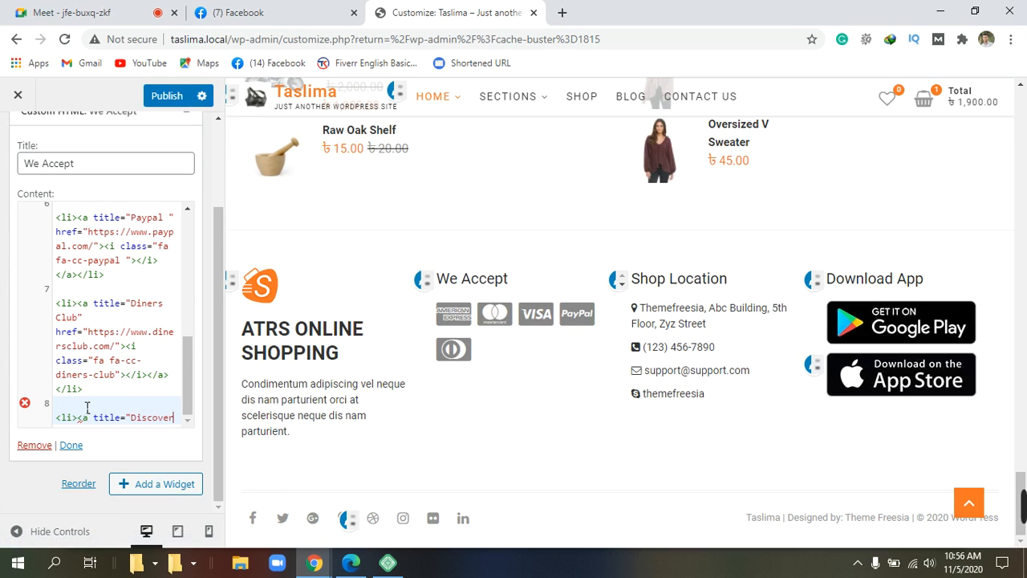
{"action": "triple_click", "coordinate": [164, 417]}
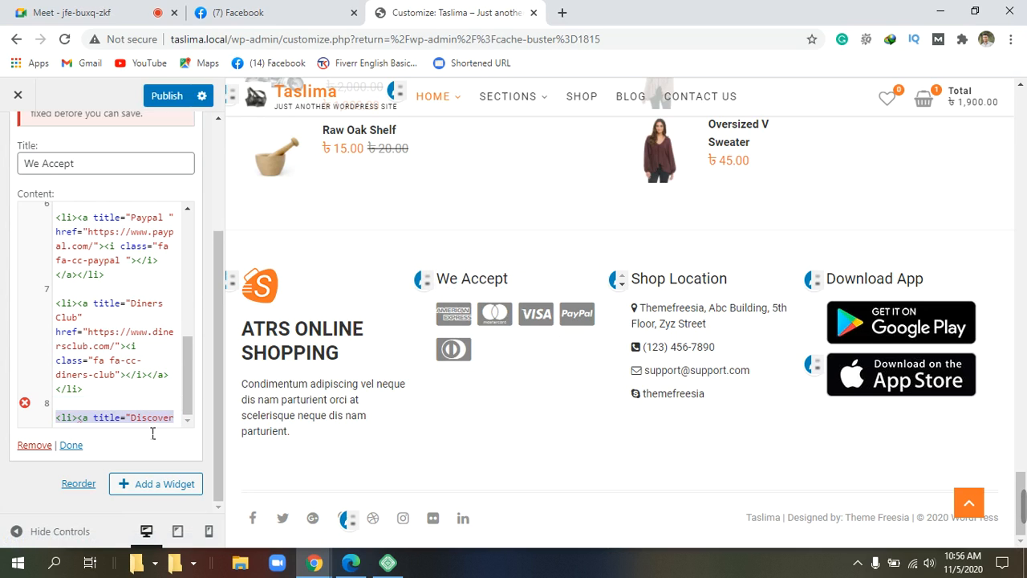
{"action": "key", "text": "BackSpace"}
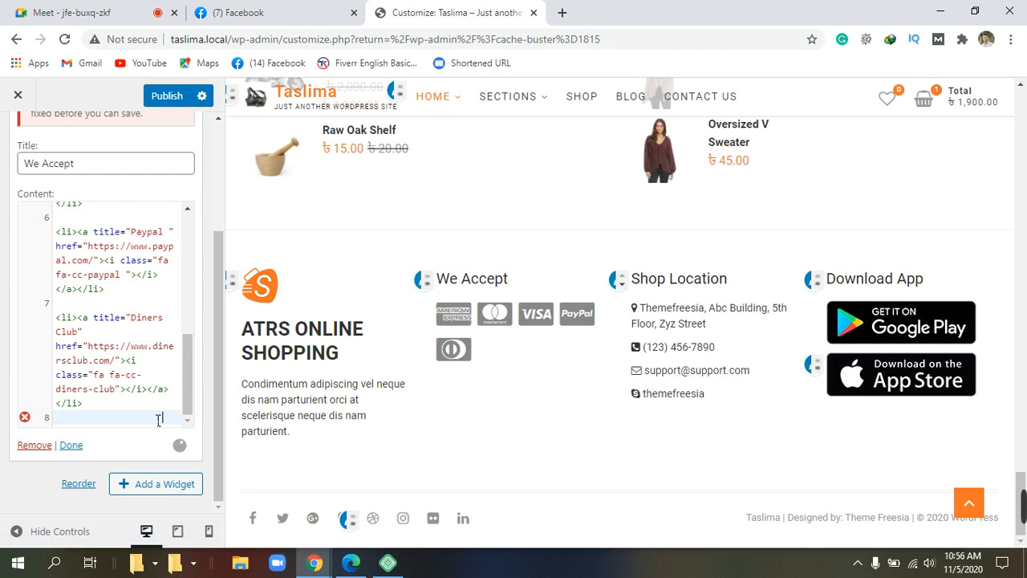
Step: Delete the Diners Club <li> item and its trailing blank line
{"action": "scroll", "coordinate": [123, 405], "scroll_direction": "up", "scroll_amount": 3}
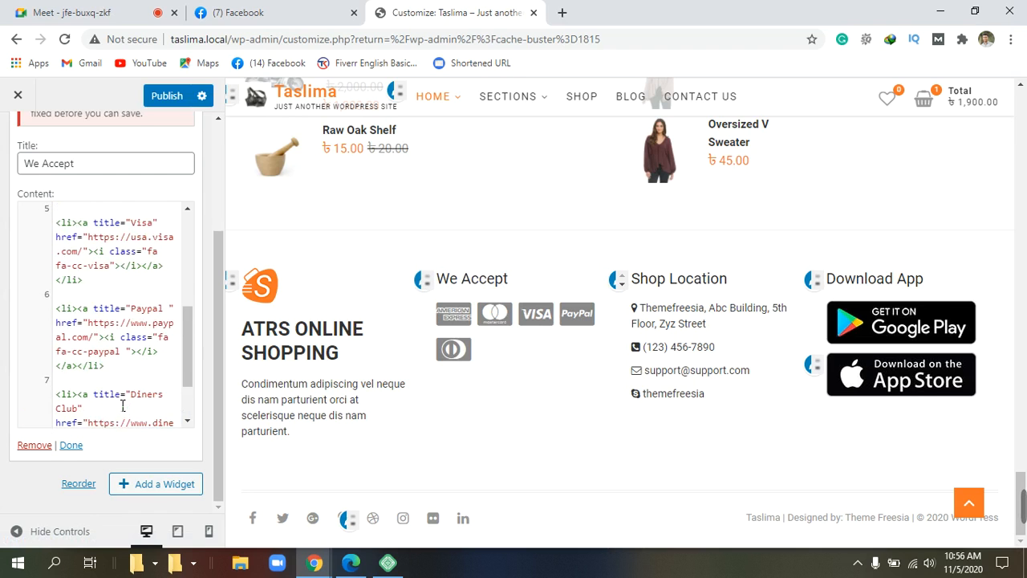
{"action": "scroll", "coordinate": [123, 405], "scroll_direction": "down", "scroll_amount": 3}
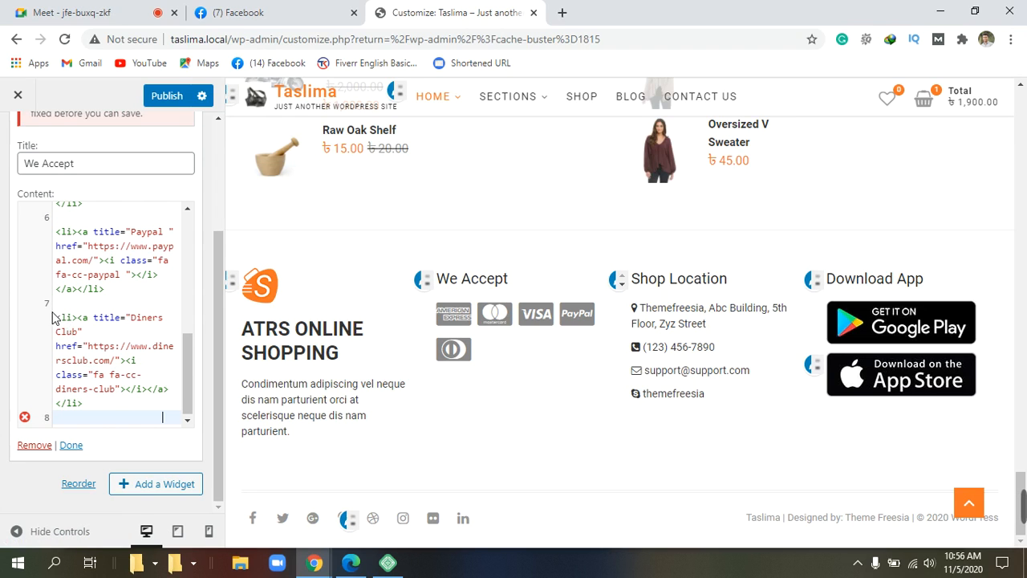
{"action": "left_click_drag", "start_coordinate": [55, 318], "coordinate": [110, 431]}
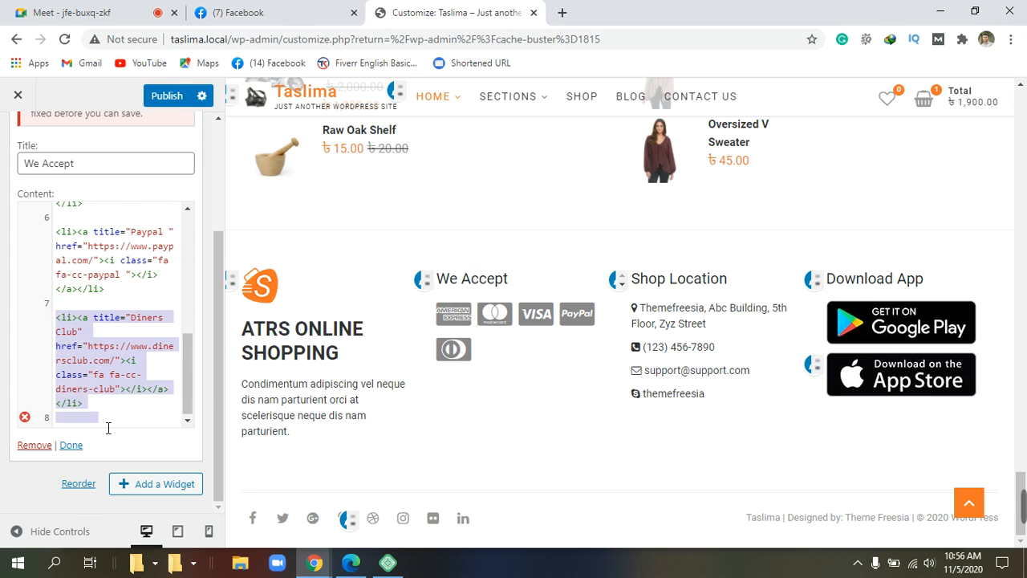
{"action": "key", "text": "BackSpace"}
{"action": "key", "text": "super+c"}
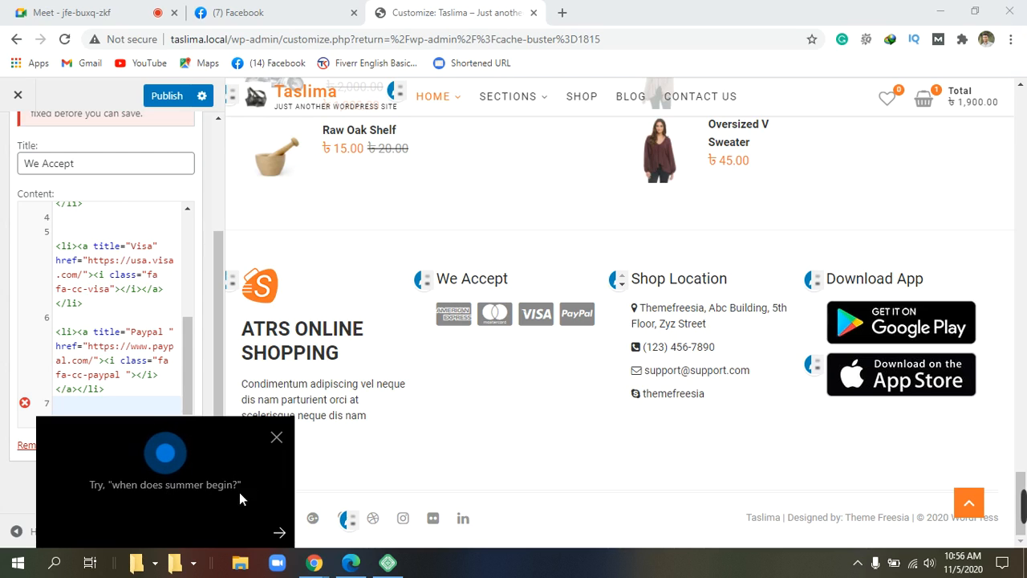
Step: Close the Cortana popup and scroll through the We Accept widget's HTML to review the four remaining cards
{"action": "left_click", "coordinate": [276, 437]}
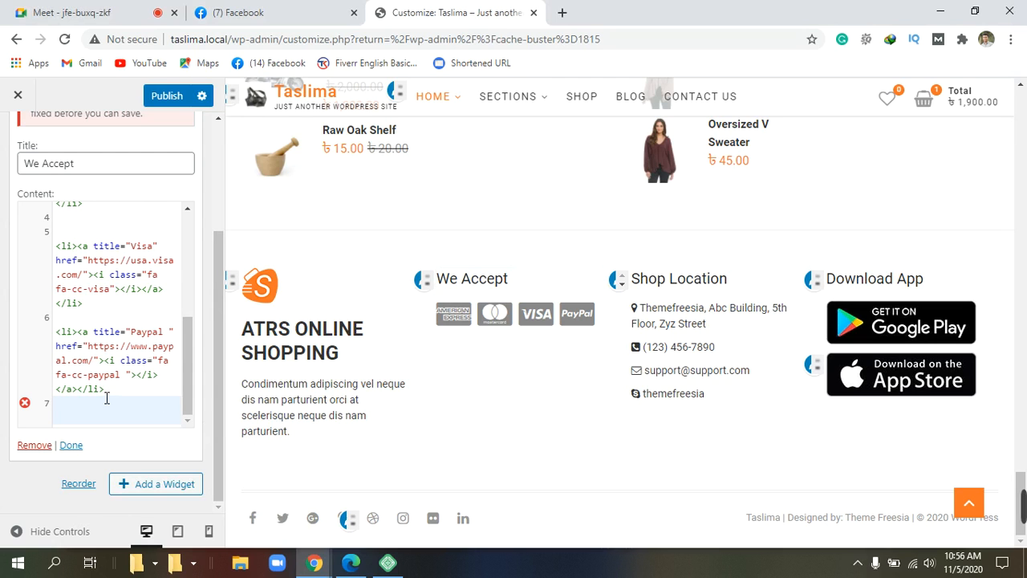
{"action": "scroll", "coordinate": [107, 398], "scroll_direction": "up", "scroll_amount": 1}
{"action": "scroll", "coordinate": [107, 398], "scroll_direction": "up", "scroll_amount": 5}
{"action": "scroll", "coordinate": [107, 398], "scroll_direction": "down", "scroll_amount": 5}
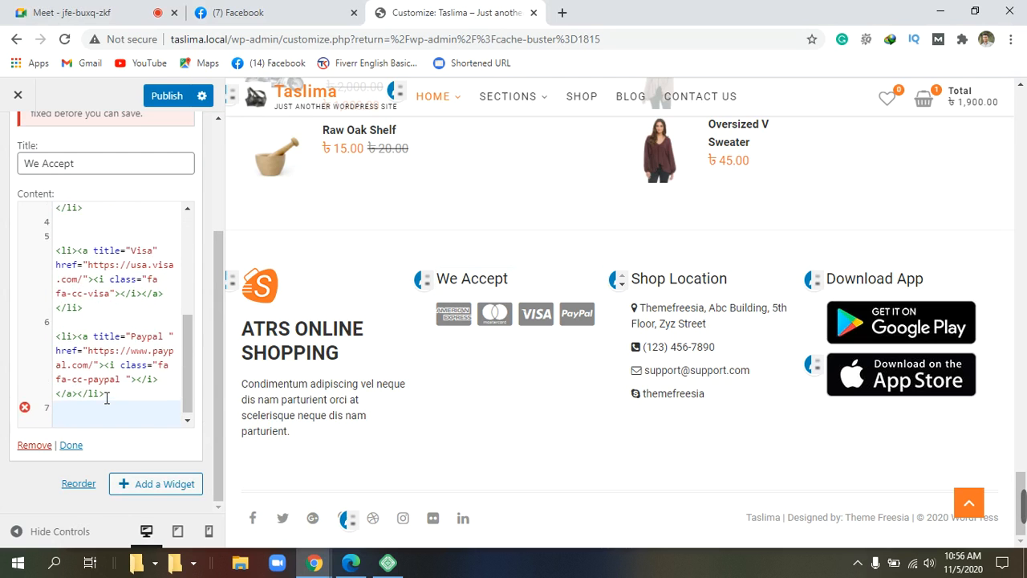
{"action": "scroll", "coordinate": [107, 398], "scroll_direction": "up", "scroll_amount": 5}
{"action": "scroll", "coordinate": [107, 398], "scroll_direction": "down", "scroll_amount": 5}
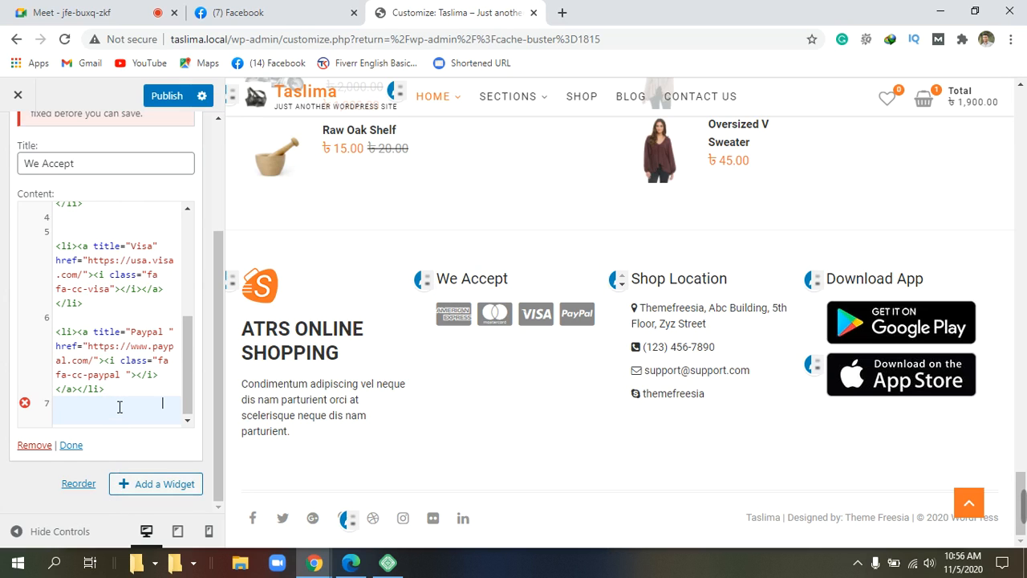
{"action": "scroll", "coordinate": [119, 407], "scroll_direction": "up", "scroll_amount": 8}
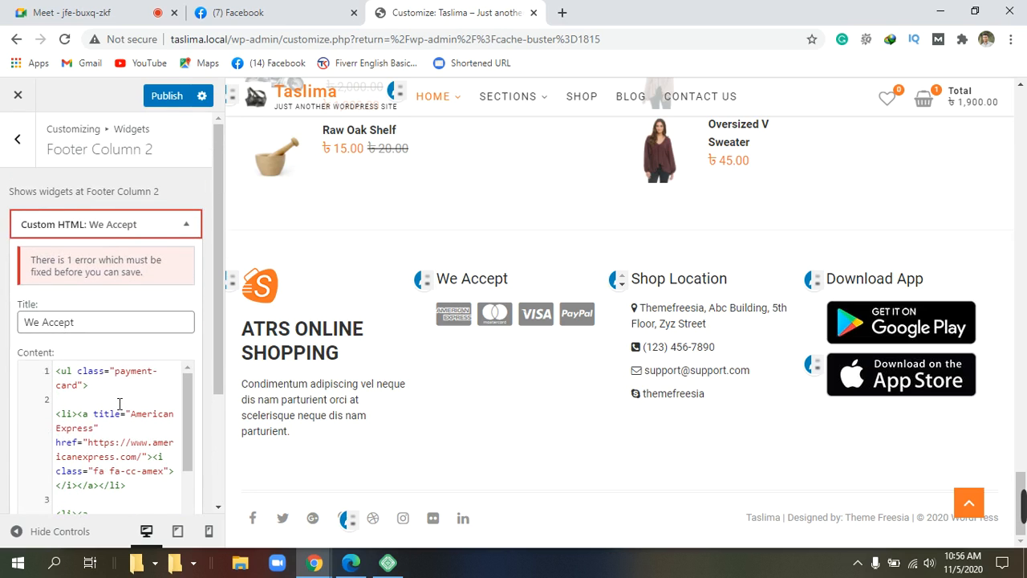
{"action": "scroll", "coordinate": [118, 403], "scroll_direction": "down", "scroll_amount": 4}
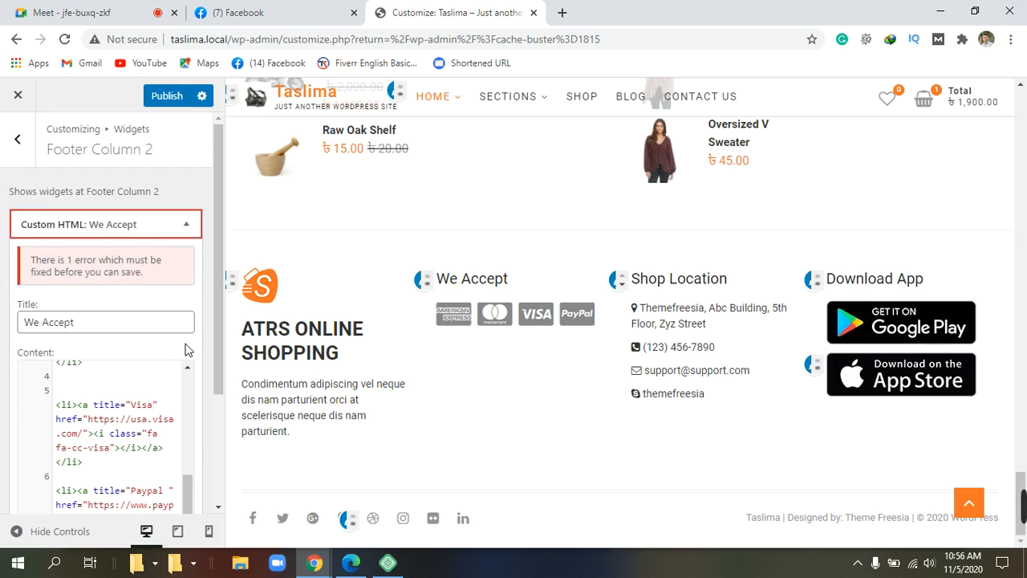
{"action": "scroll", "coordinate": [183, 349], "scroll_direction": "down", "scroll_amount": 3}
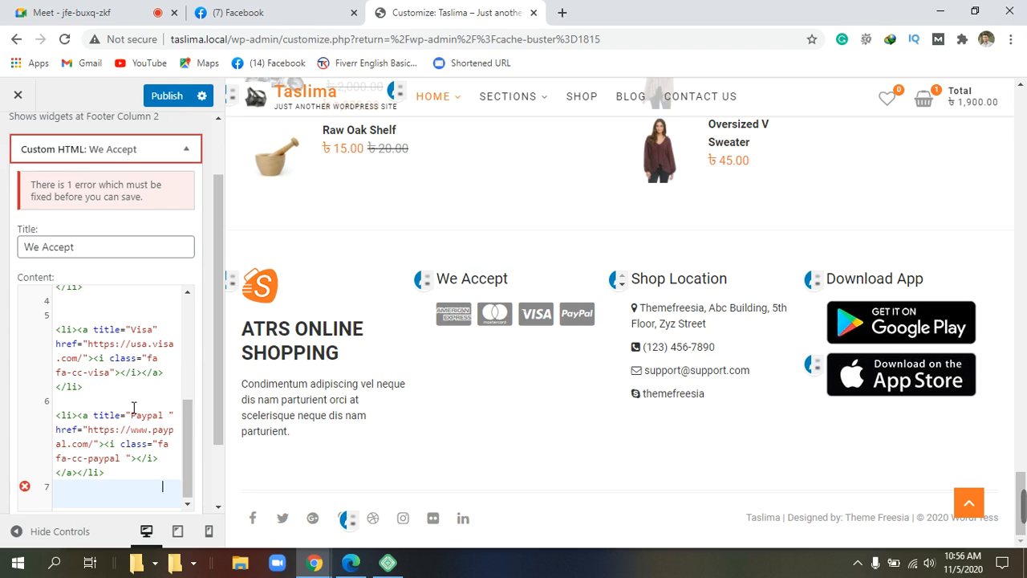
{"action": "scroll", "coordinate": [134, 410], "scroll_direction": "down", "scroll_amount": 1}
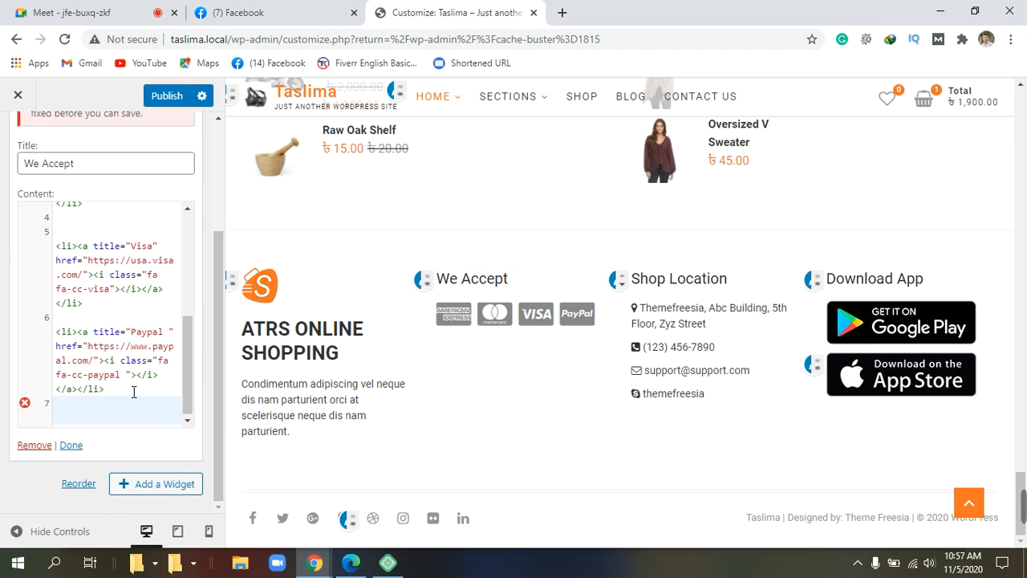
{"action": "scroll", "coordinate": [133, 381], "scroll_direction": "up", "scroll_amount": 10}
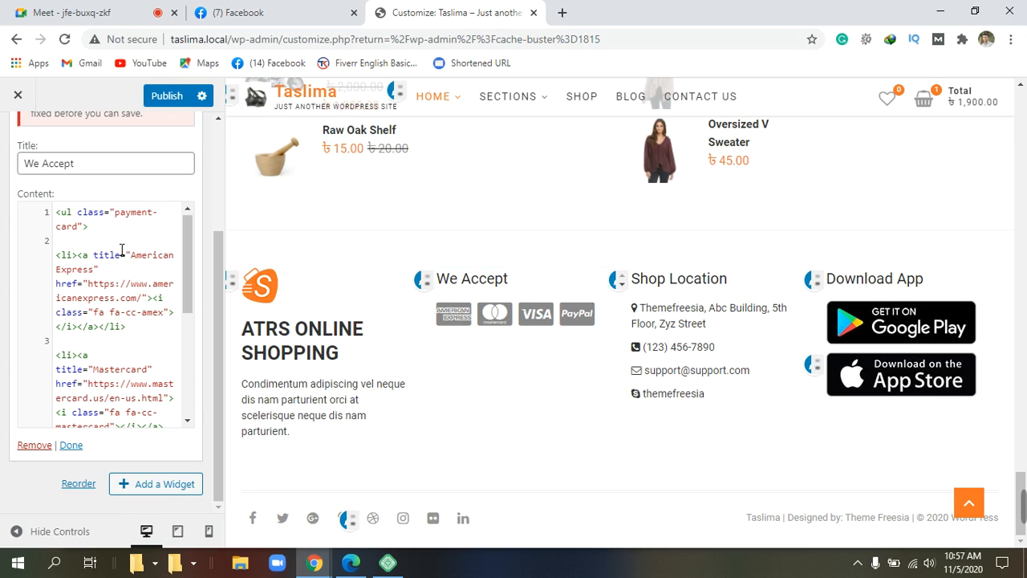
{"action": "scroll", "coordinate": [112, 363], "scroll_direction": "down", "scroll_amount": 2}
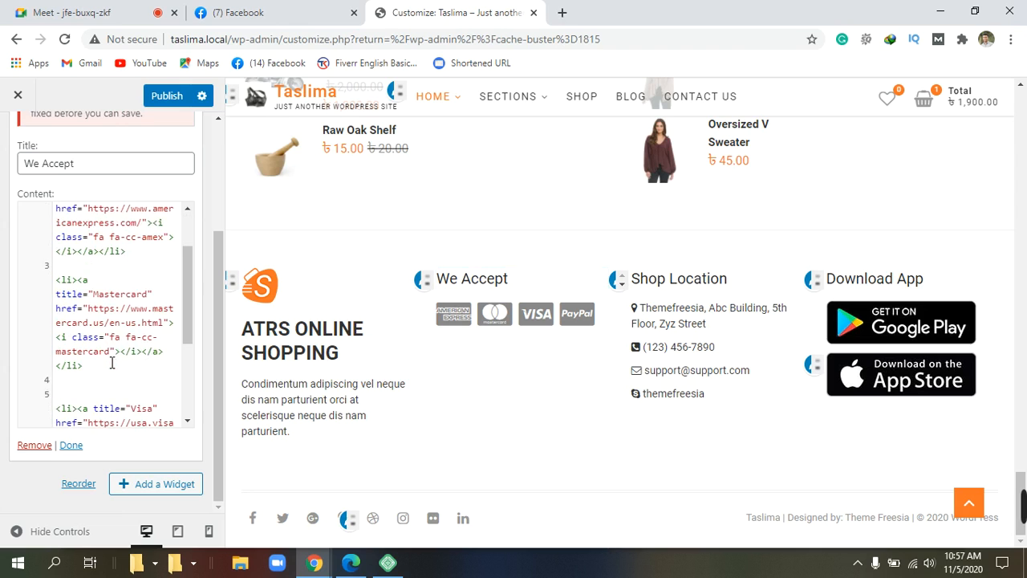
{"action": "scroll", "coordinate": [112, 363], "scroll_direction": "up", "scroll_amount": 2}
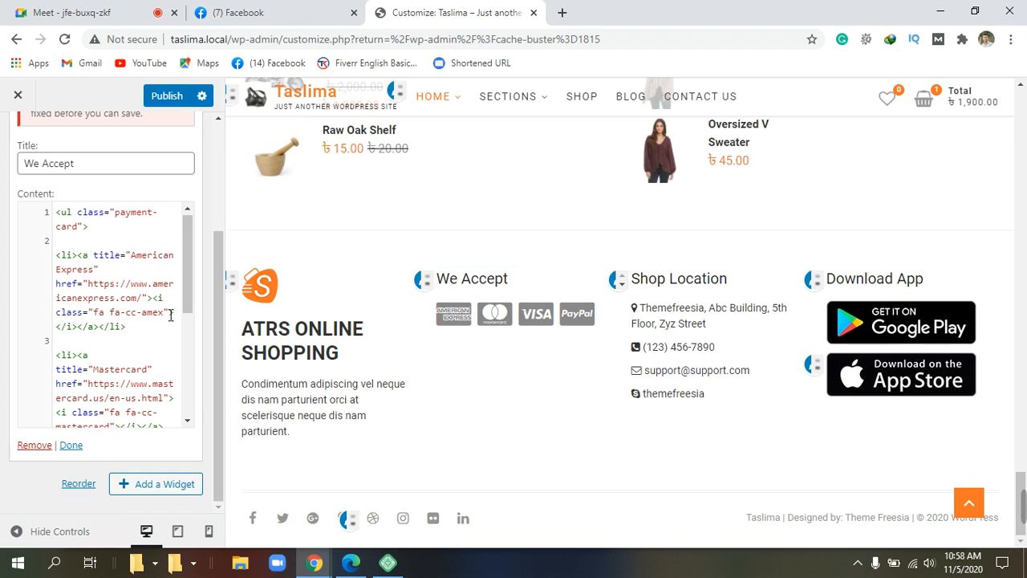
{"action": "scroll", "coordinate": [170, 315], "scroll_direction": "down", "scroll_amount": 5}
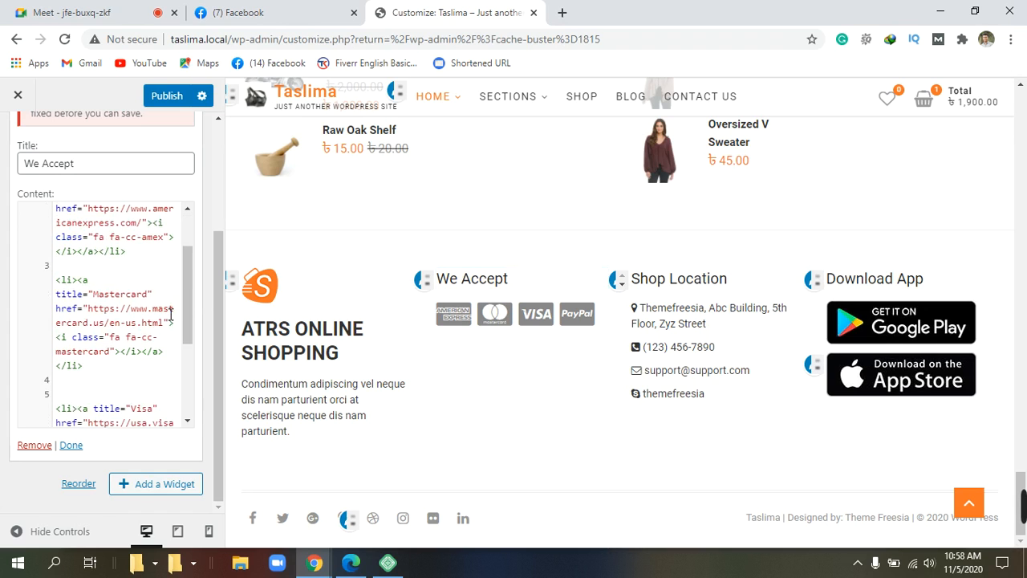
{"action": "scroll", "coordinate": [170, 315], "scroll_direction": "up", "scroll_amount": 5}
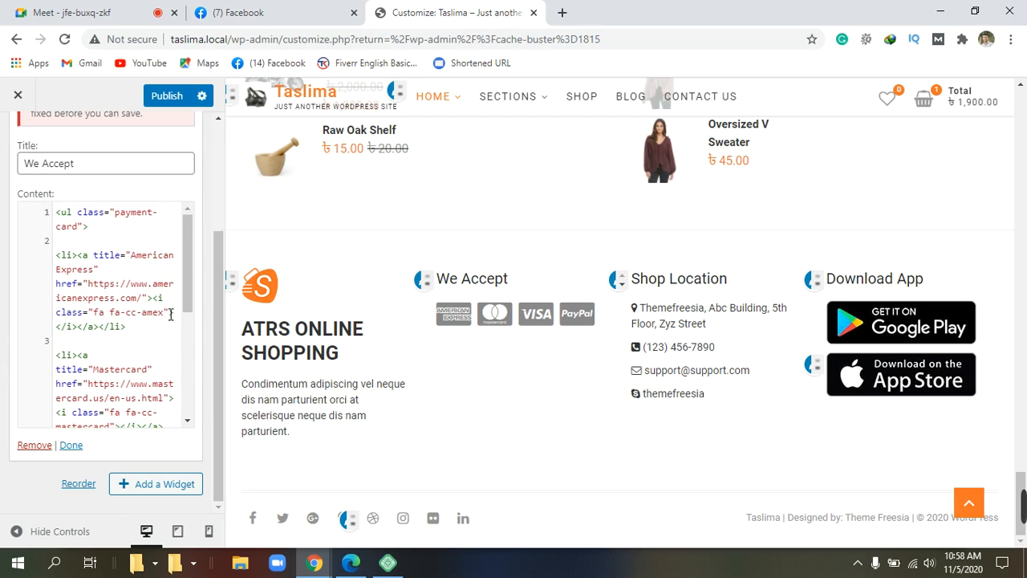
{"action": "scroll", "coordinate": [170, 315], "scroll_direction": "down", "scroll_amount": 5}
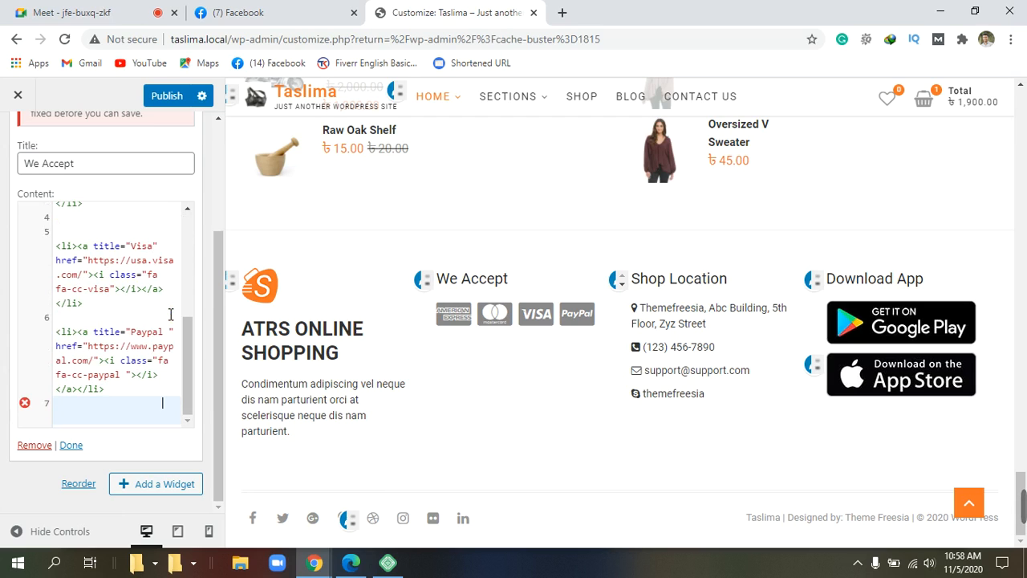
Step: Add an empty line 7 after the PayPal entry and select the whole PayPal <li> on line 6
{"action": "left_click", "coordinate": [63, 336]}
{"action": "left_click_drag", "start_coordinate": [63, 335], "coordinate": [148, 399]}
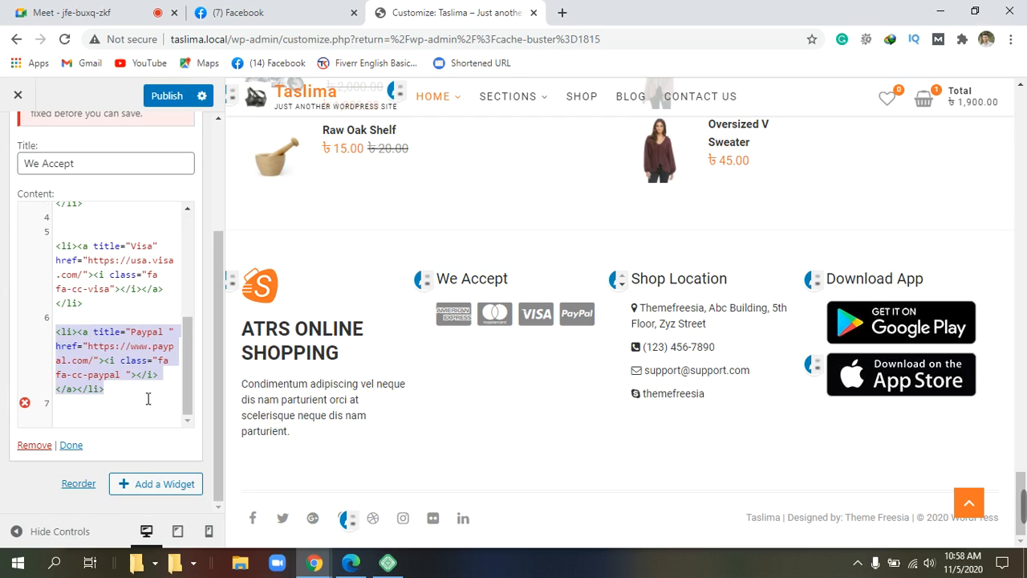
{"action": "left_click", "coordinate": [135, 420]}
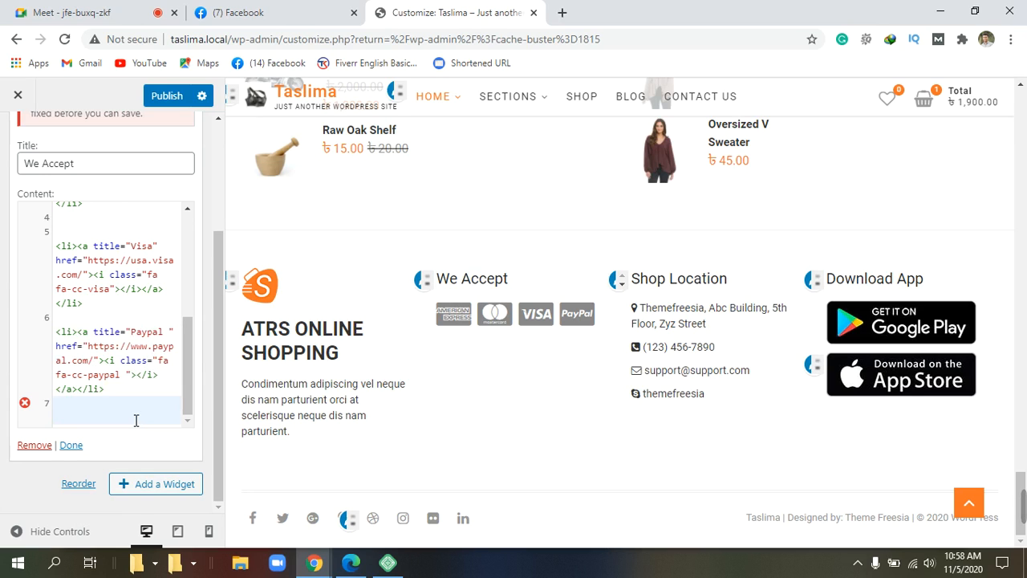
{"action": "key", "text": "Return"}
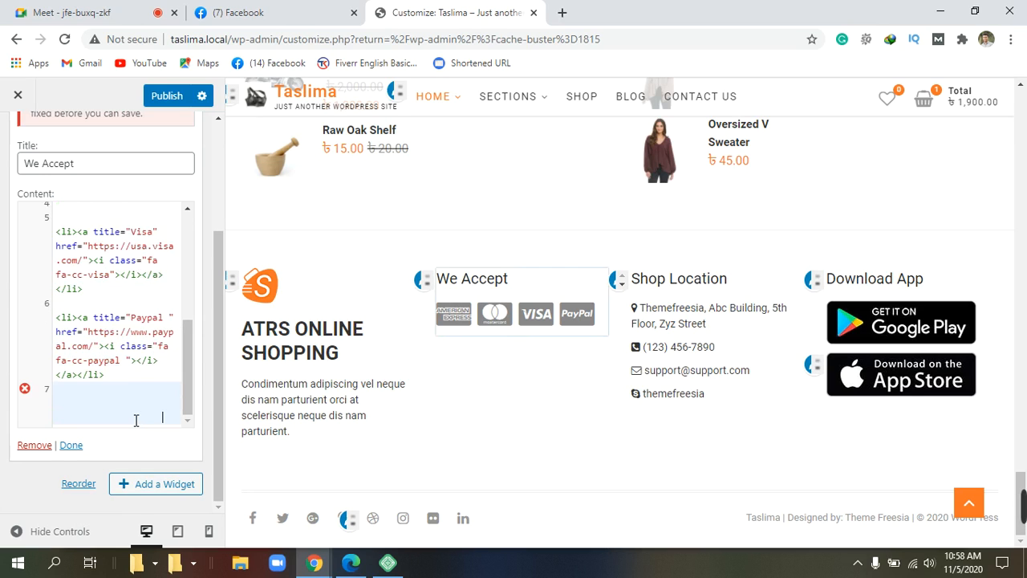
{"action": "scroll", "coordinate": [136, 413], "scroll_direction": "up", "scroll_amount": 2}
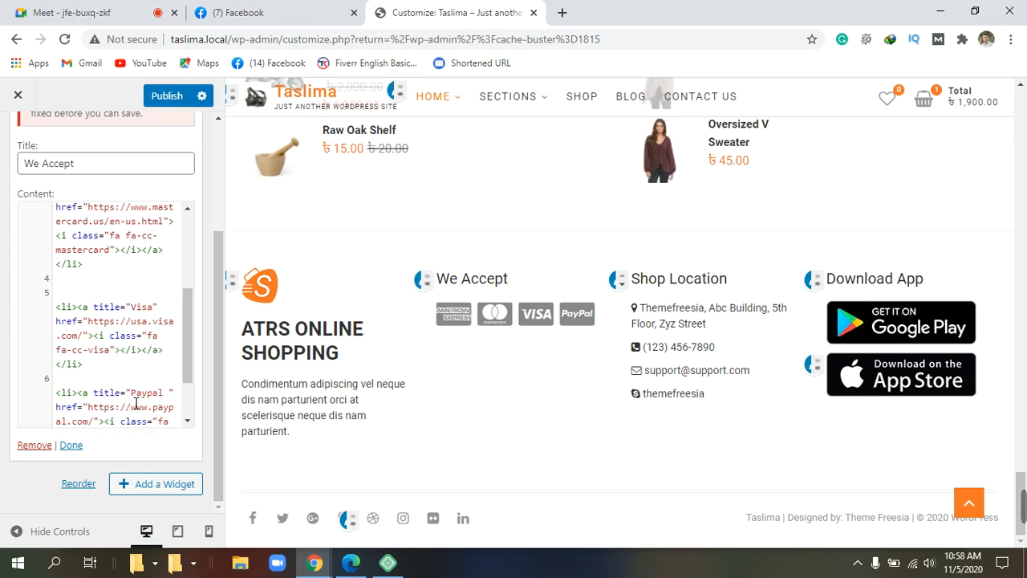
{"action": "scroll", "coordinate": [136, 403], "scroll_direction": "down", "scroll_amount": 2}
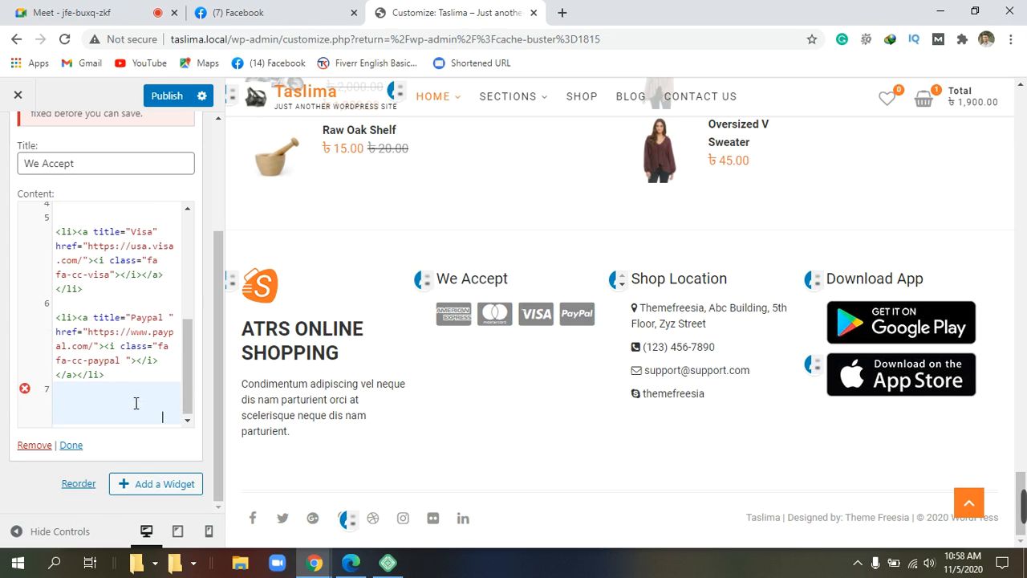
{"action": "scroll", "coordinate": [136, 403], "scroll_direction": "up", "scroll_amount": 2}
{"action": "scroll", "coordinate": [130, 404], "scroll_direction": "down", "scroll_amount": 2}
{"action": "double_click", "coordinate": [118, 400]}
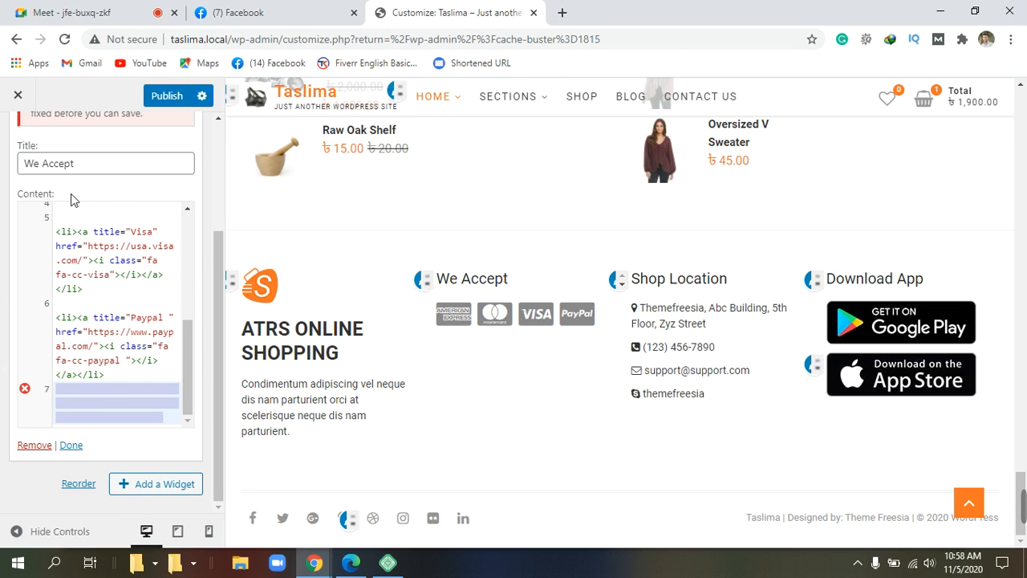
{"action": "left_click_drag", "start_coordinate": [57, 319], "coordinate": [152, 382]}
{"action": "key", "text": "ctrl+c"}
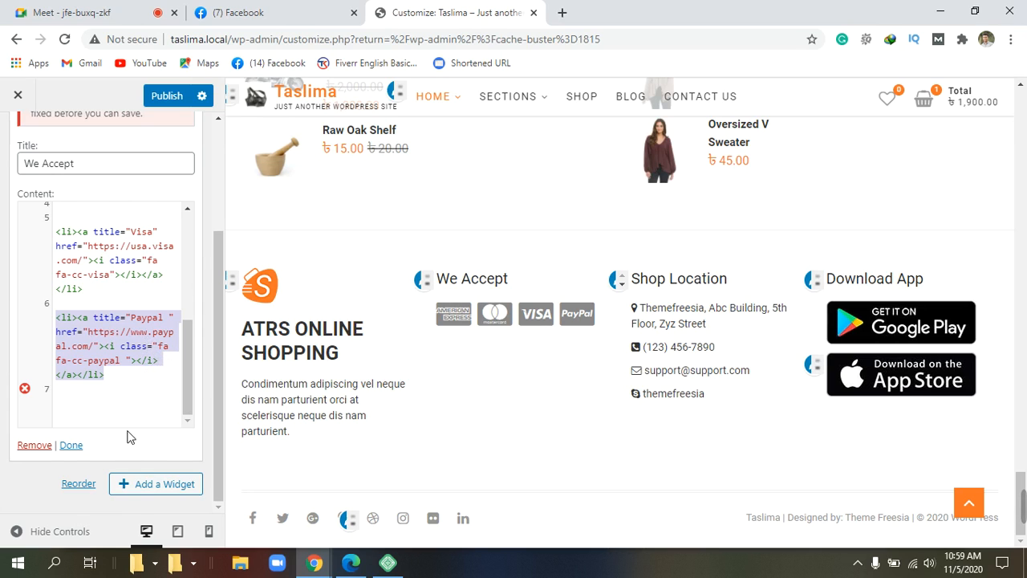
Step: Paste a copy of the PayPal <li> onto line 7 and remove its indentation
{"action": "left_click", "coordinate": [46, 389]}
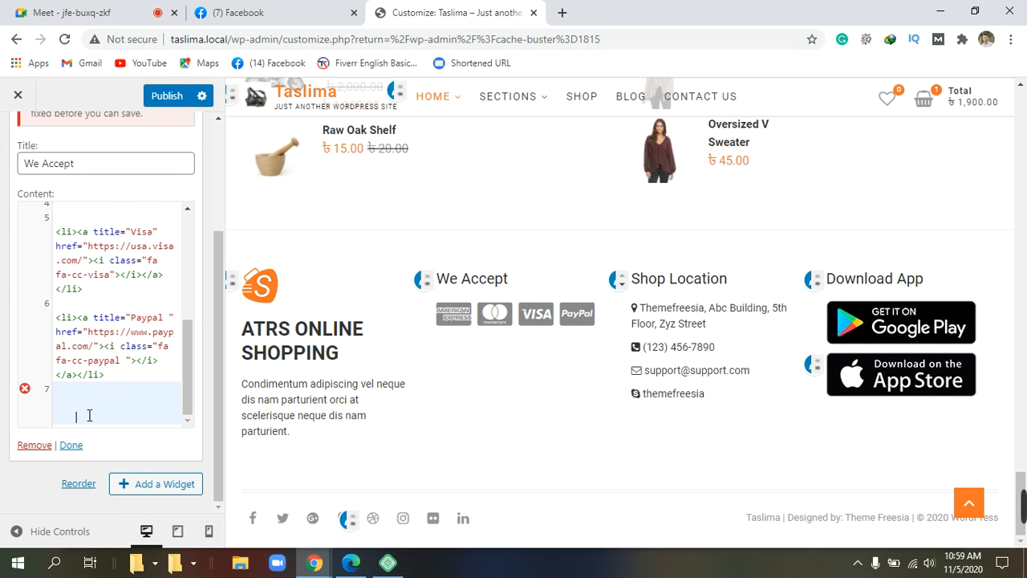
{"action": "key", "text": "ctrl+v"}
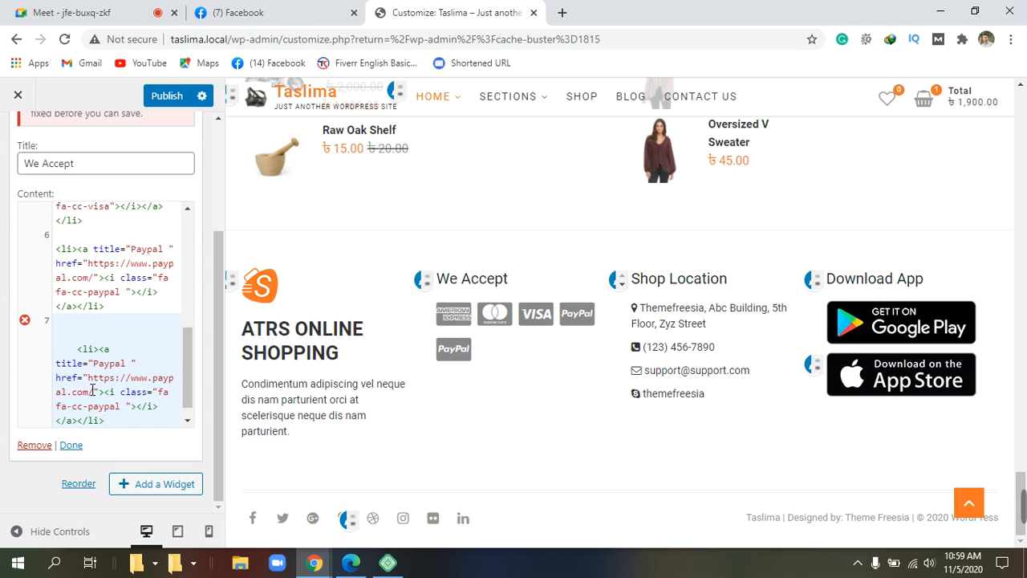
{"action": "left_click", "coordinate": [77, 349]}
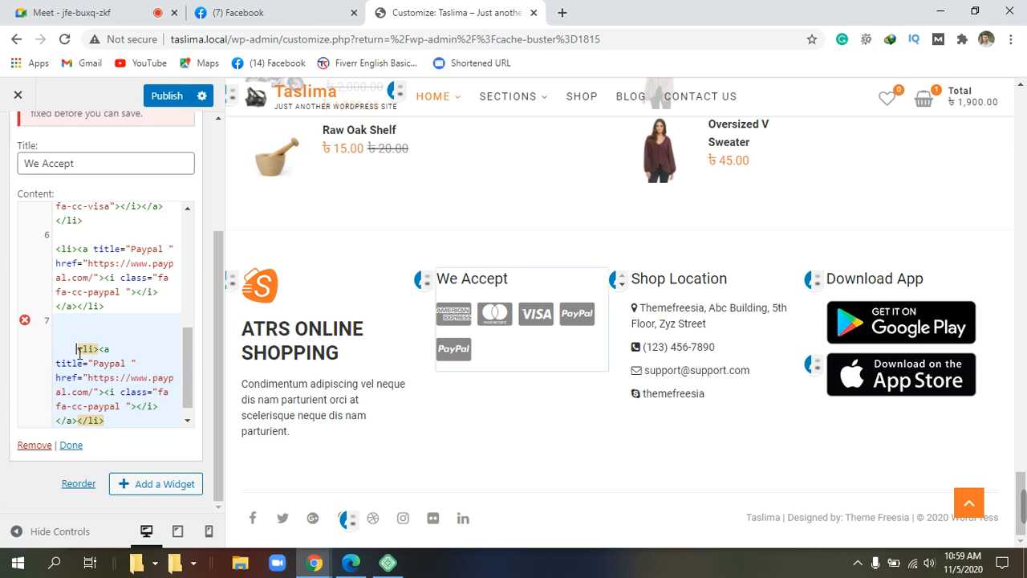
{"action": "key", "text": "BackSpace"}
{"action": "key", "text": "BackSpace"}
{"action": "key", "text": "BackSpace"}
{"action": "key", "text": "BackSpace"}
{"action": "key", "text": "BackSpace"}
{"action": "key", "text": "BackSpace"}
{"action": "key", "text": "BackSpace"}
{"action": "key", "text": "BackSpace"}
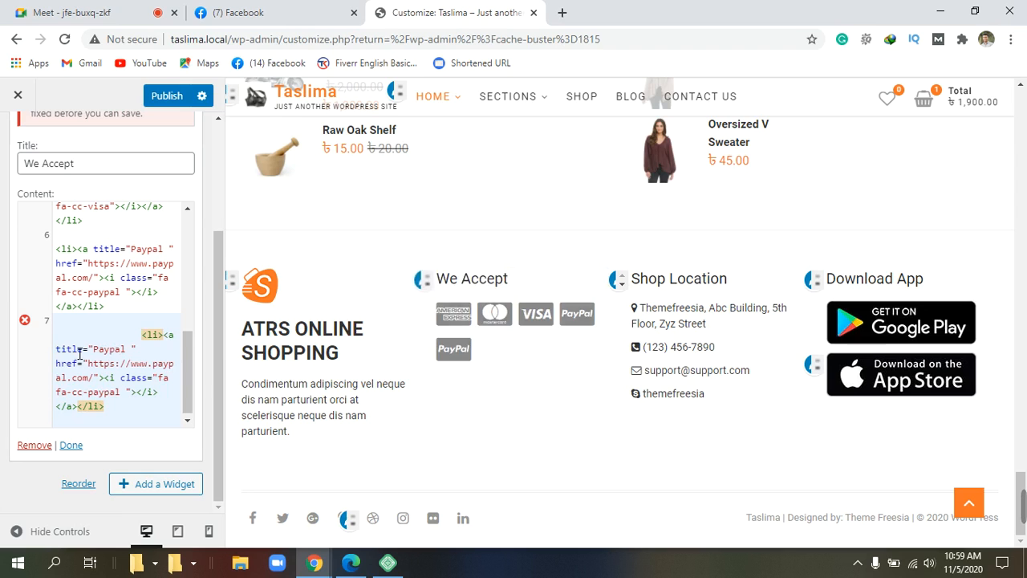
{"action": "key", "text": "BackSpace"}
{"action": "key", "text": "BackSpace"}
{"action": "key", "text": "BackSpace"}
{"action": "key", "text": "BackSpace"}
{"action": "key", "text": "BackSpace"}
{"action": "key", "text": "BackSpace"}
{"action": "key", "text": "BackSpace"}
{"action": "key", "text": "BackSpace"}
{"action": "key", "text": "BackSpace"}
{"action": "key", "text": "BackSpace"}
{"action": "key", "text": "BackSpace"}
{"action": "key", "text": "BackSpace"}
{"action": "key", "text": "BackSpace"}
{"action": "key", "text": "BackSpace"}
{"action": "key", "text": "BackSpace"}
{"action": "key", "text": "BackSpace"}
{"action": "key", "text": "BackSpace"}
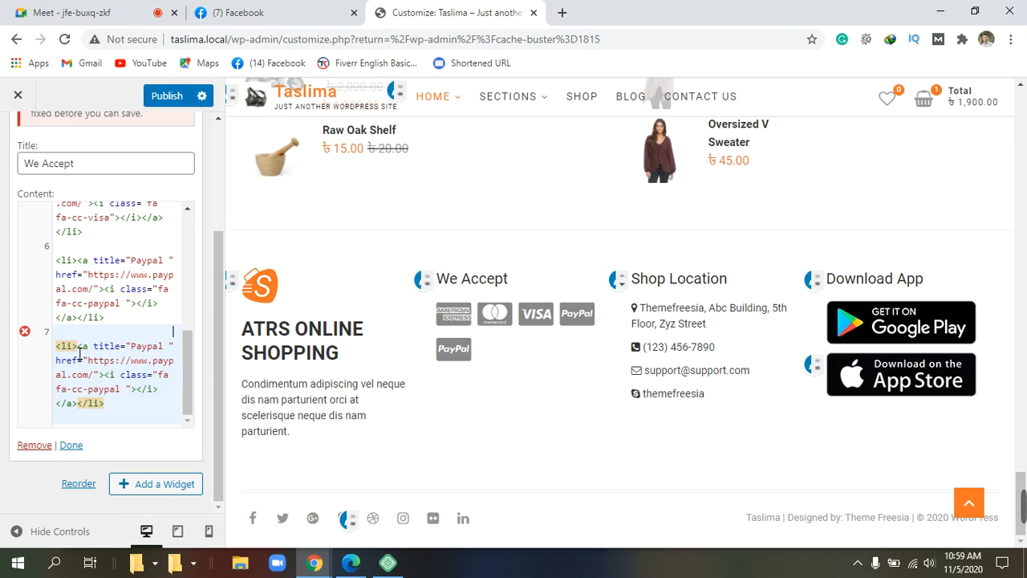
Step: Change the pasted item's title from 'Paypal' to 'Payoneer'
{"action": "left_click", "coordinate": [136, 341]}
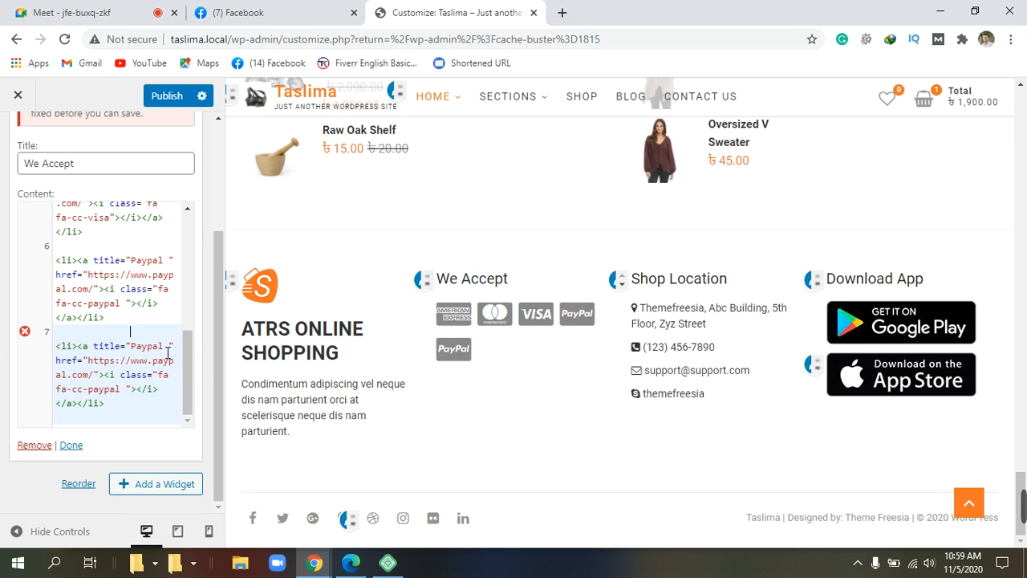
{"action": "left_click", "coordinate": [167, 352]}
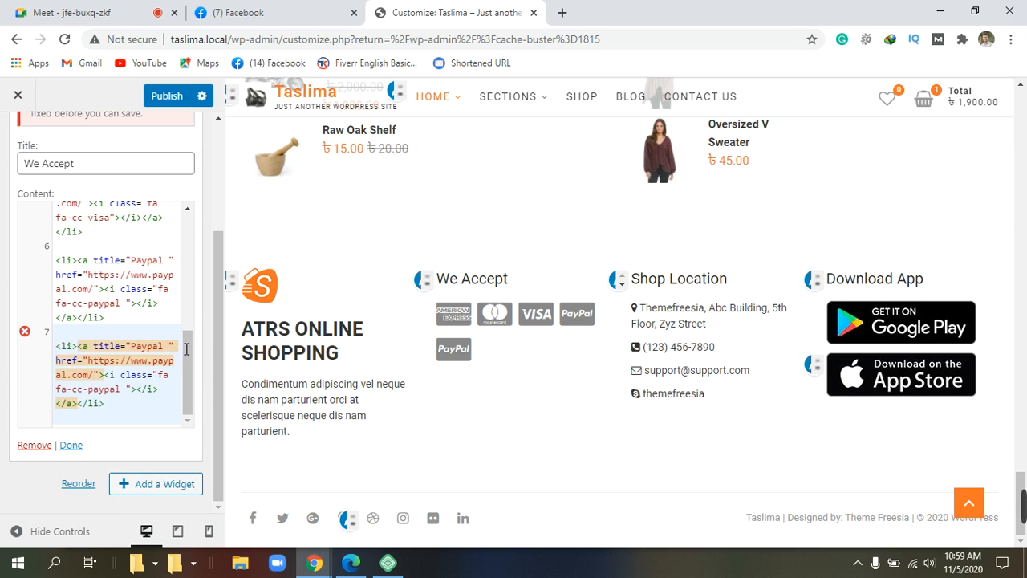
{"action": "key", "text": "BackSpace"}
{"action": "key", "text": "BackSpace"}
{"action": "key", "text": "BackSpace"}
{"action": "key", "text": "BackSpace"}
{"action": "type", "text": "y"}
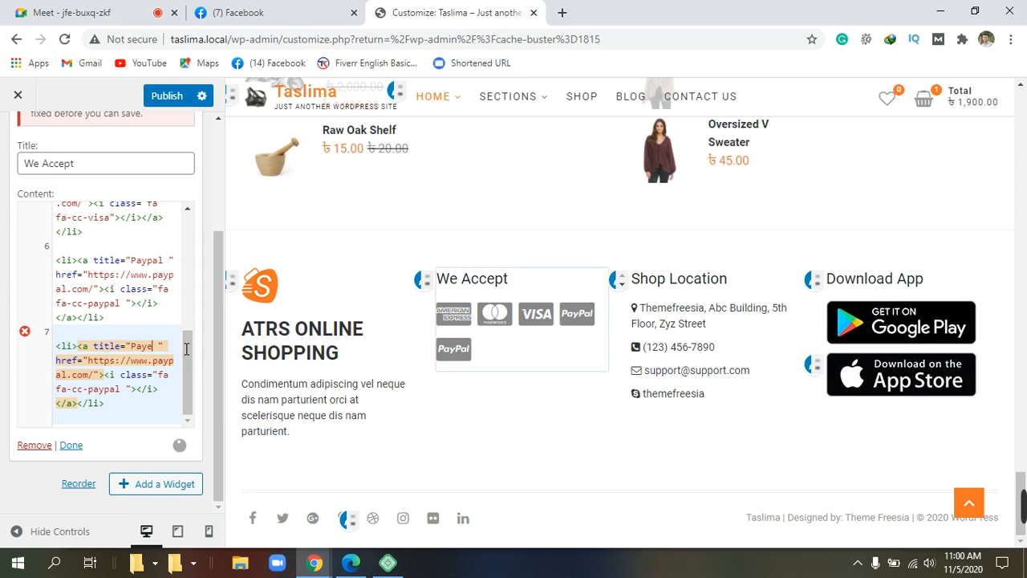
{"action": "type", "text": "onee"}
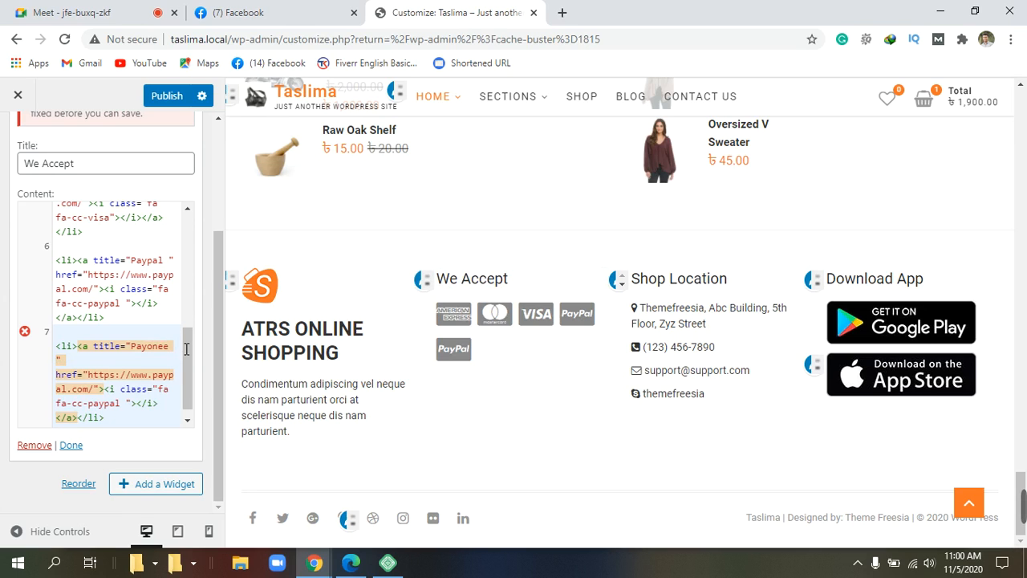
{"action": "type", "text": "r"}
{"action": "scroll", "coordinate": [187, 354], "scroll_direction": "down", "scroll_amount": 1}
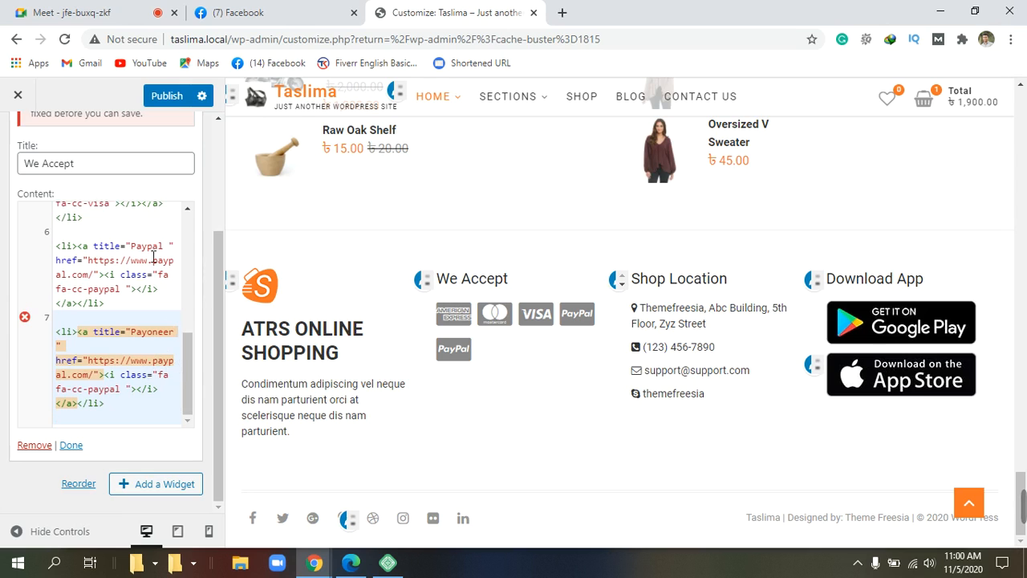
Step: Try to publish, which fails with 'Unable to save due to 1 invalid setting', then switch to Microsoft Edge
{"action": "left_click", "coordinate": [184, 101]}
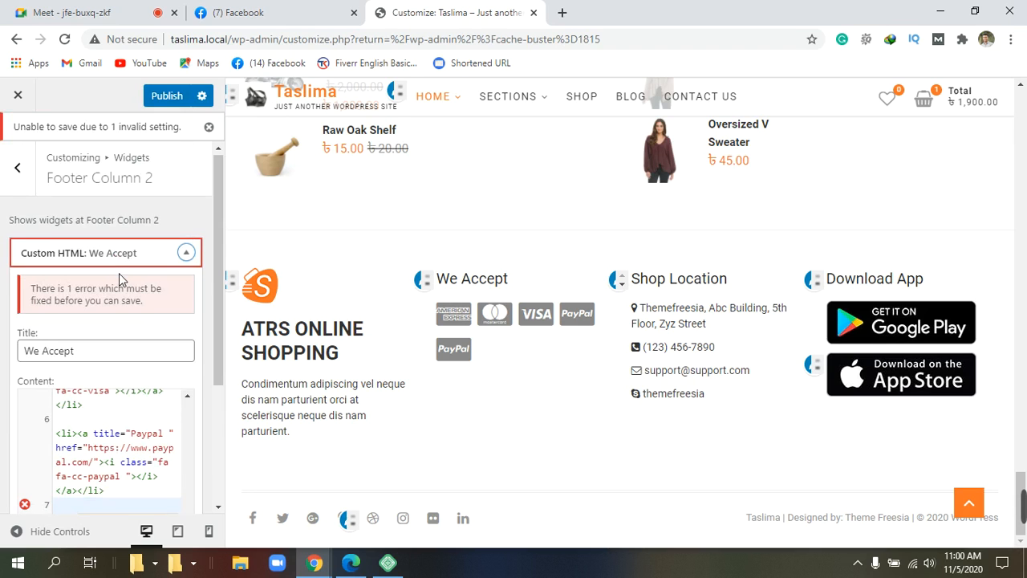
{"action": "scroll", "coordinate": [119, 273], "scroll_direction": "down", "scroll_amount": 3}
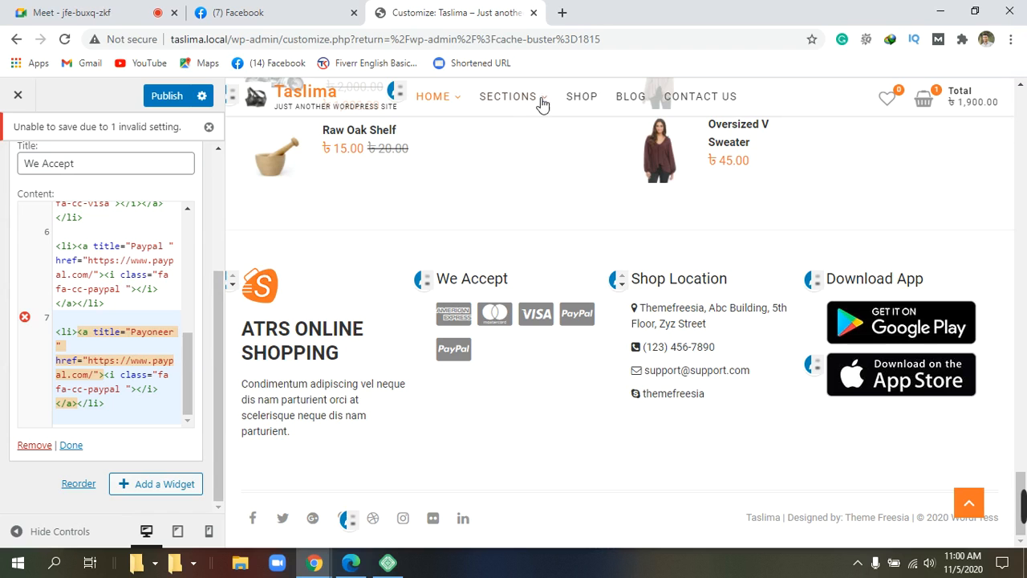
{"action": "left_click", "coordinate": [351, 563]}
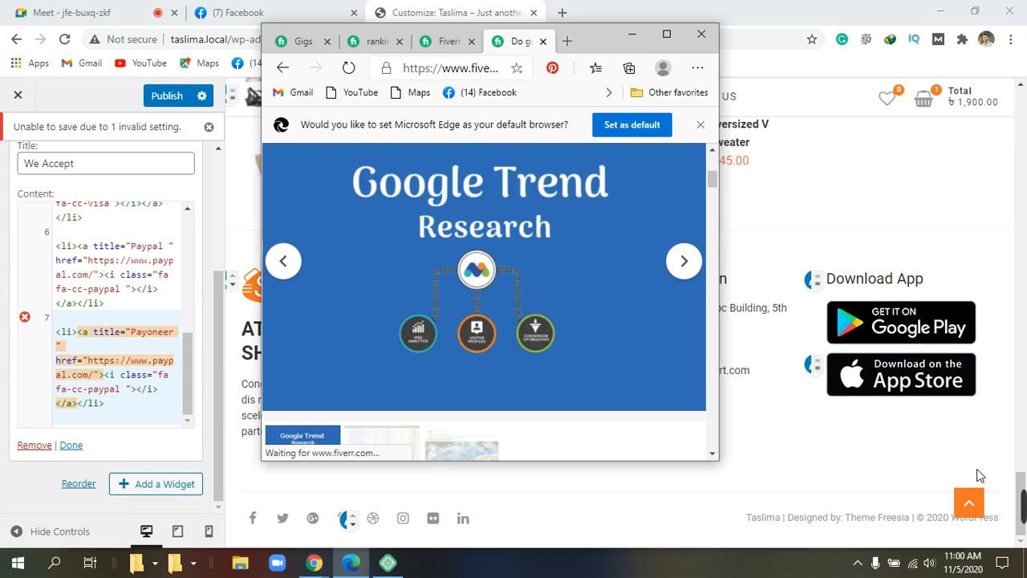
Step: Maximize Edge and in a new tab search 'payoneer login' to reach Payoneer's sign-in page
{"action": "left_click", "coordinate": [667, 36]}
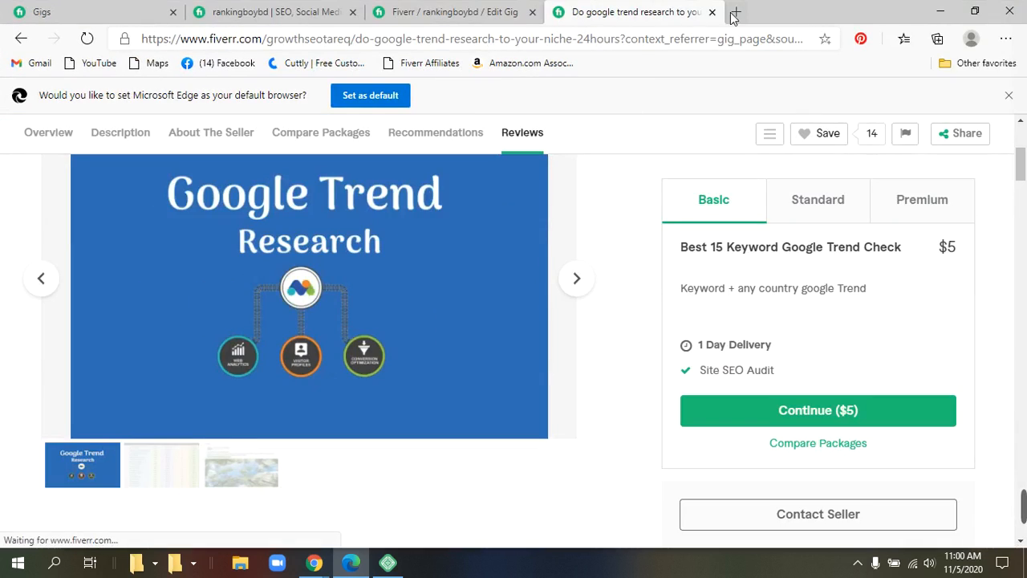
{"action": "left_click", "coordinate": [738, 12]}
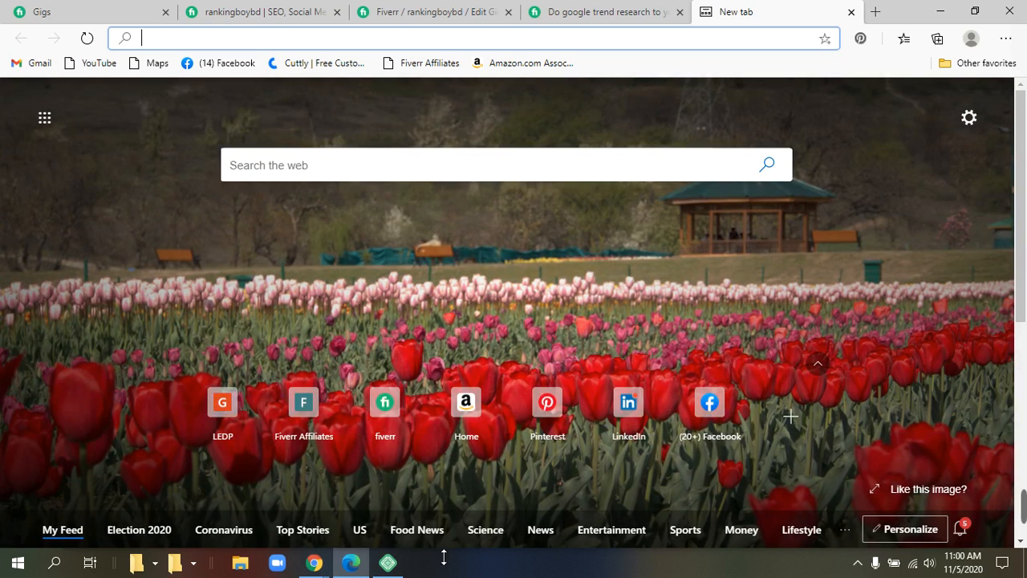
{"action": "scroll", "coordinate": [593, 409], "scroll_direction": "down", "scroll_amount": 3}
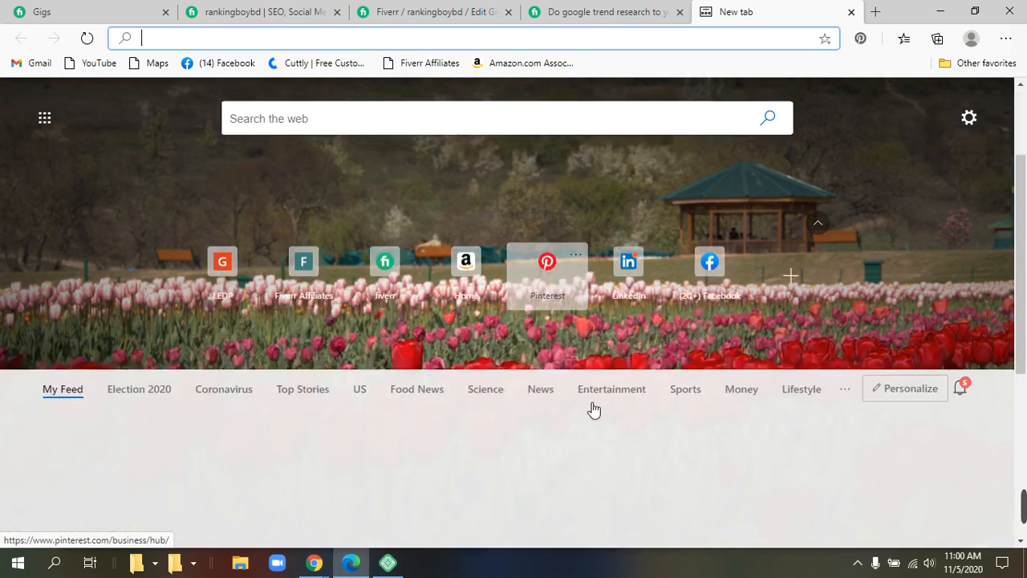
{"action": "scroll", "coordinate": [592, 410], "scroll_direction": "up", "scroll_amount": 3}
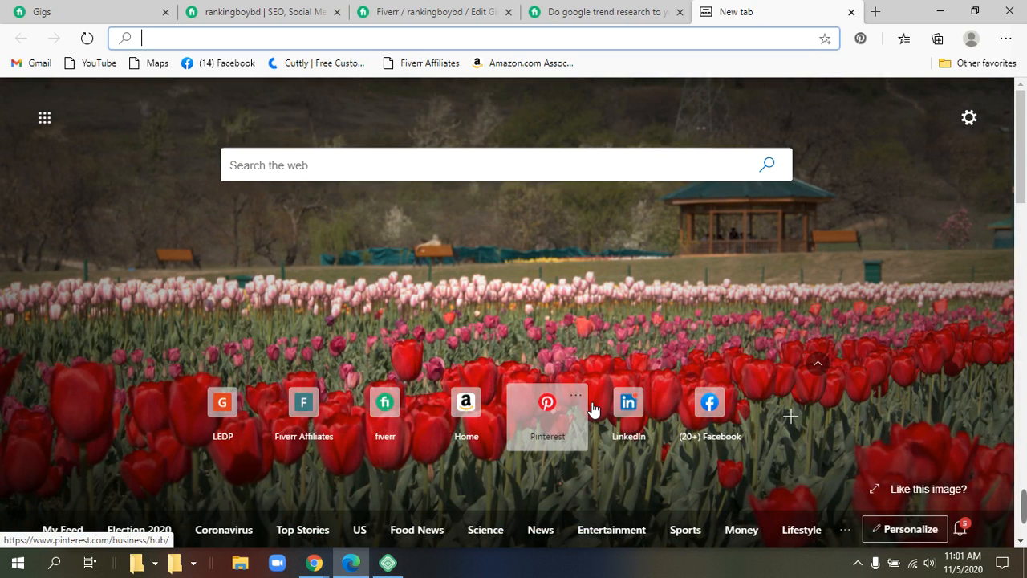
{"action": "left_click", "coordinate": [507, 171]}
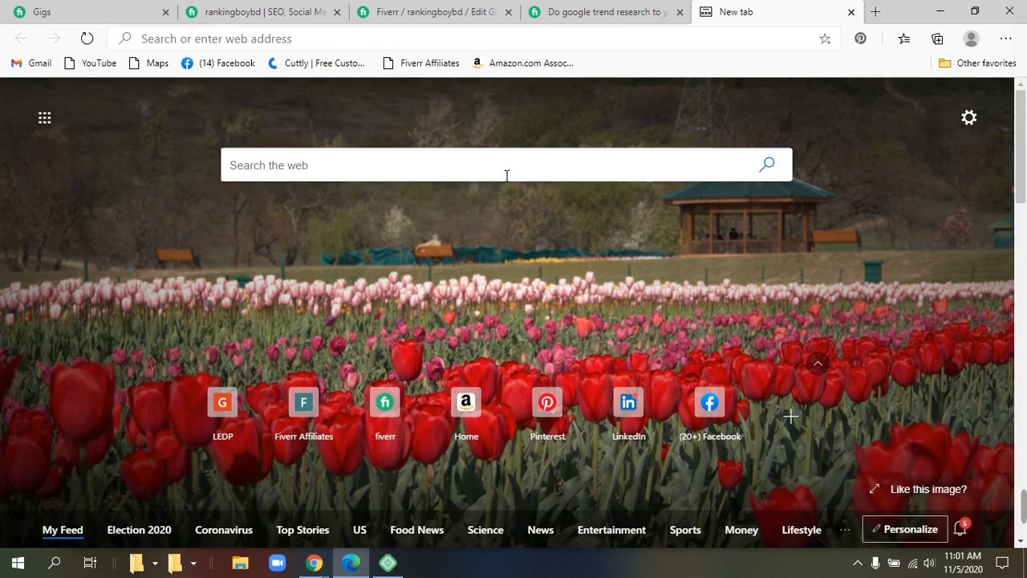
{"action": "type", "text": "pay"}
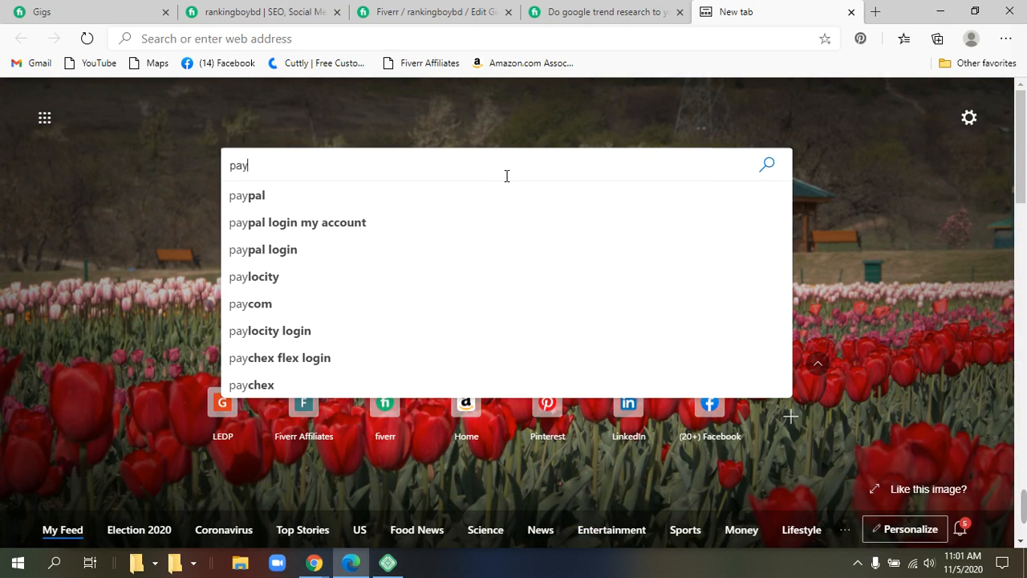
{"action": "type", "text": "o"}
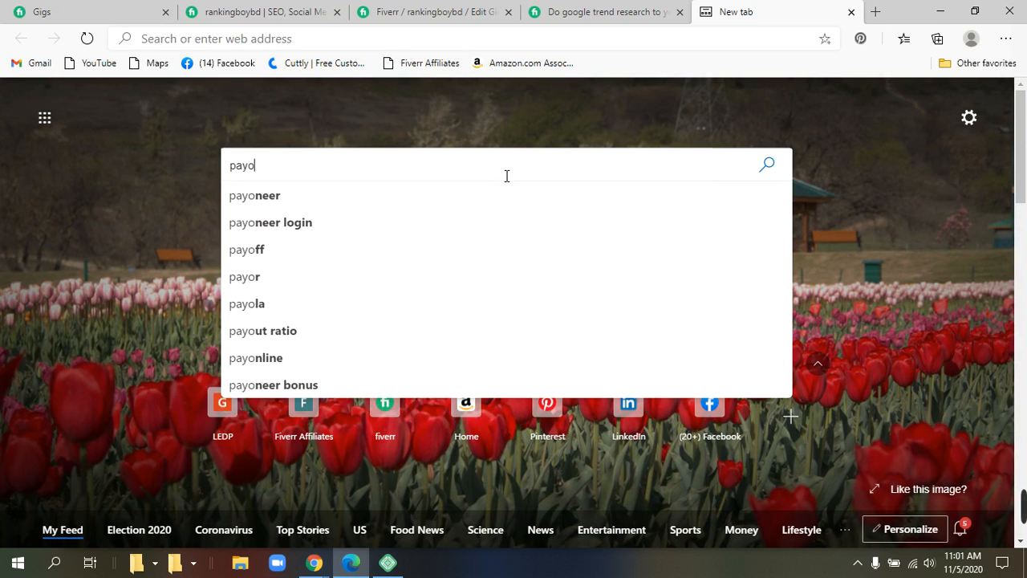
{"action": "left_click", "coordinate": [247, 222]}
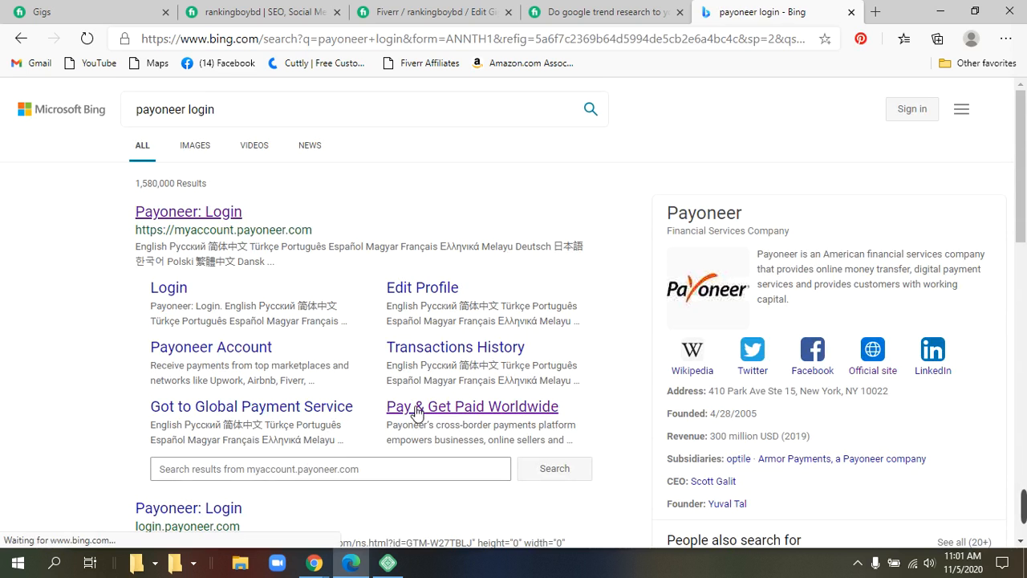
{"action": "left_click", "coordinate": [178, 293]}
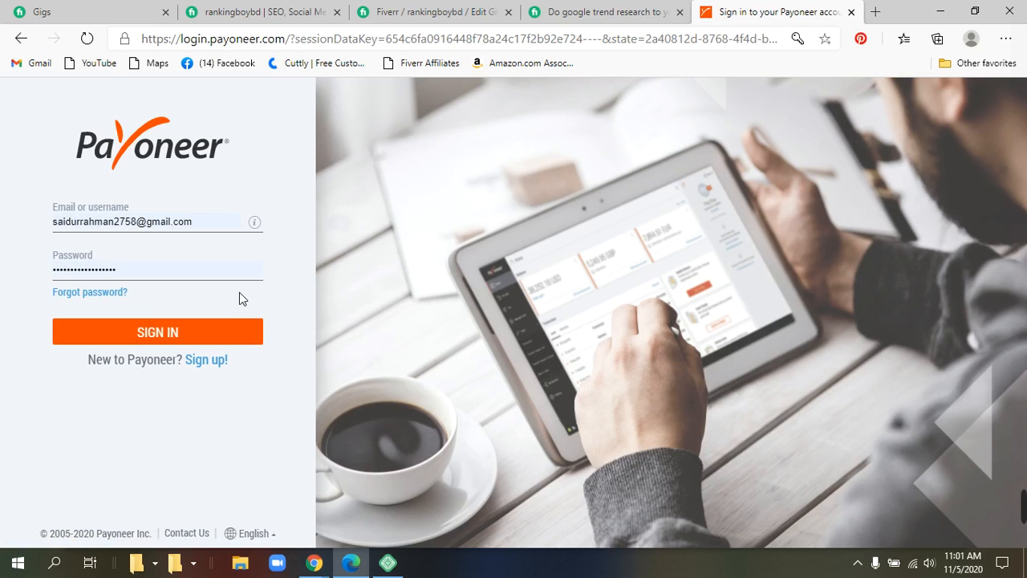
{"action": "left_click", "coordinate": [181, 334]}
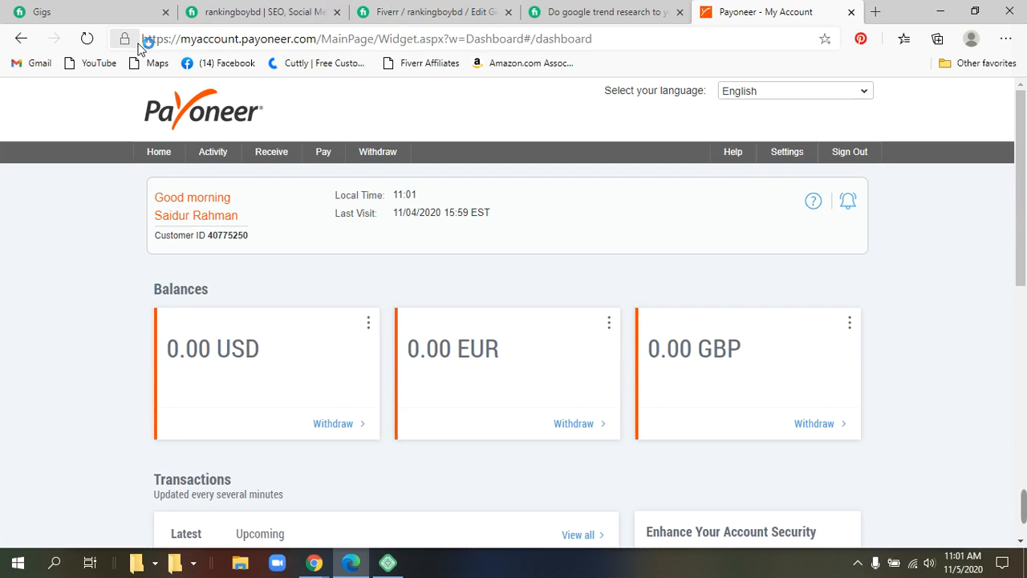
{"action": "left_click_drag", "start_coordinate": [142, 40], "coordinate": [260, 46]}
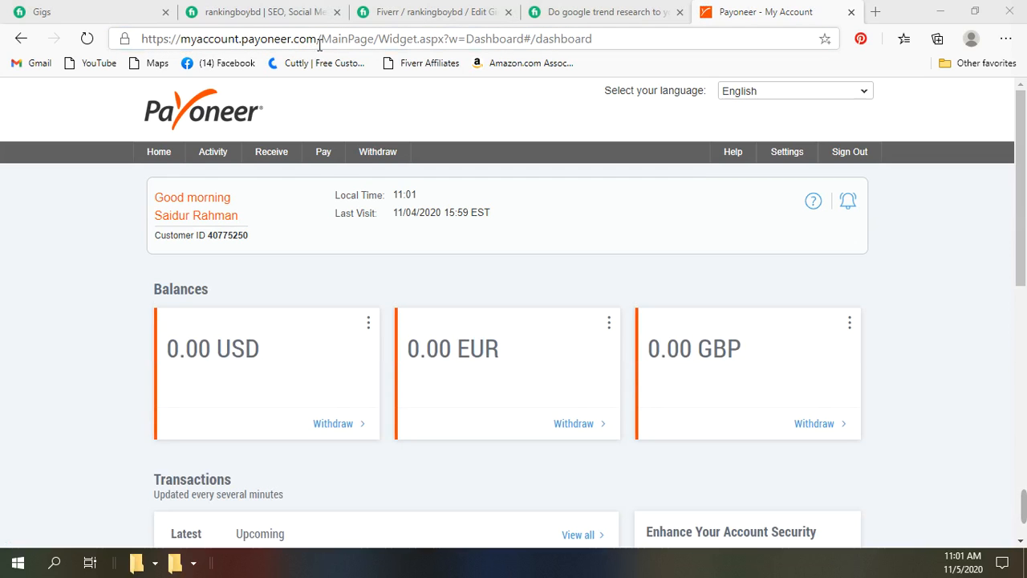
{"action": "left_click_drag", "start_coordinate": [322, 46], "coordinate": [142, 63]}
{"action": "key", "text": "ctrl+c"}
{"action": "right_click", "coordinate": [218, 40]}
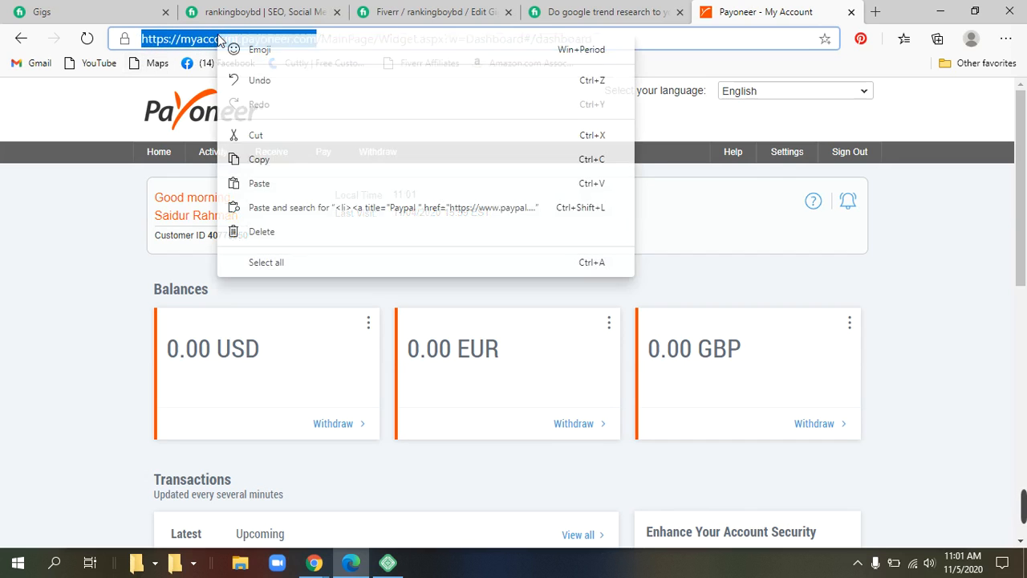
{"action": "left_click", "coordinate": [270, 159]}
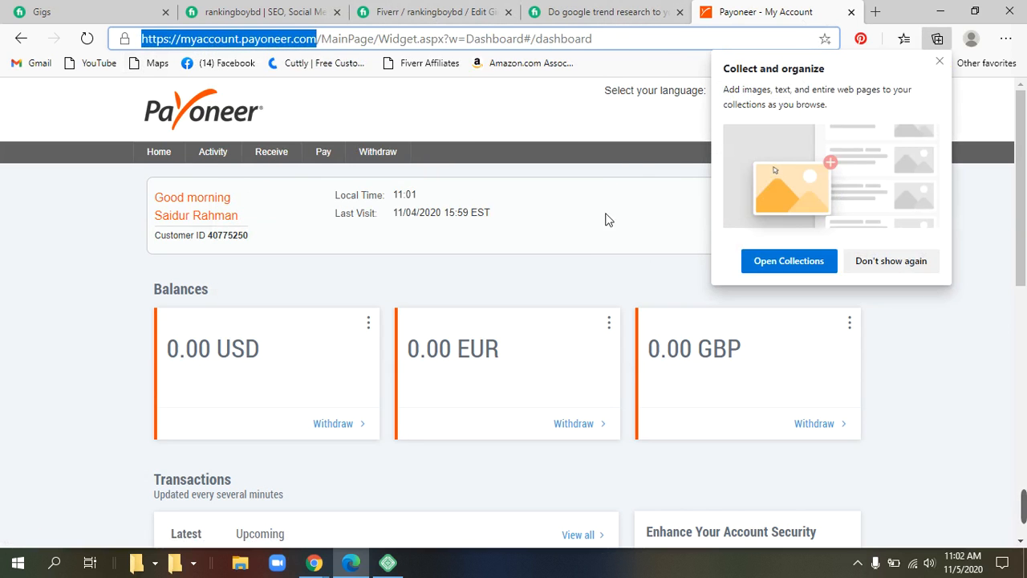
{"action": "left_click", "coordinate": [314, 564]}
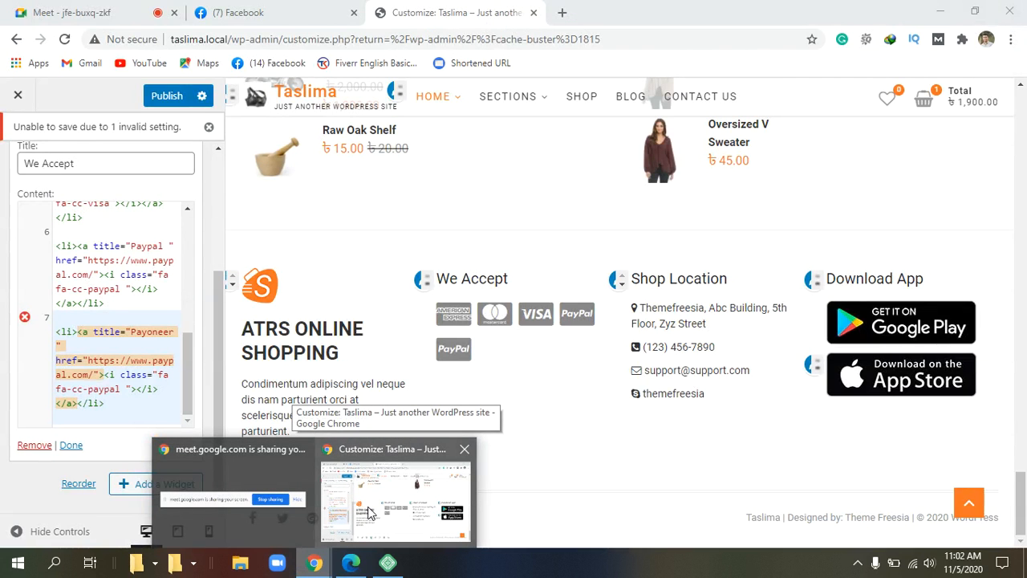
{"action": "left_click", "coordinate": [369, 511]}
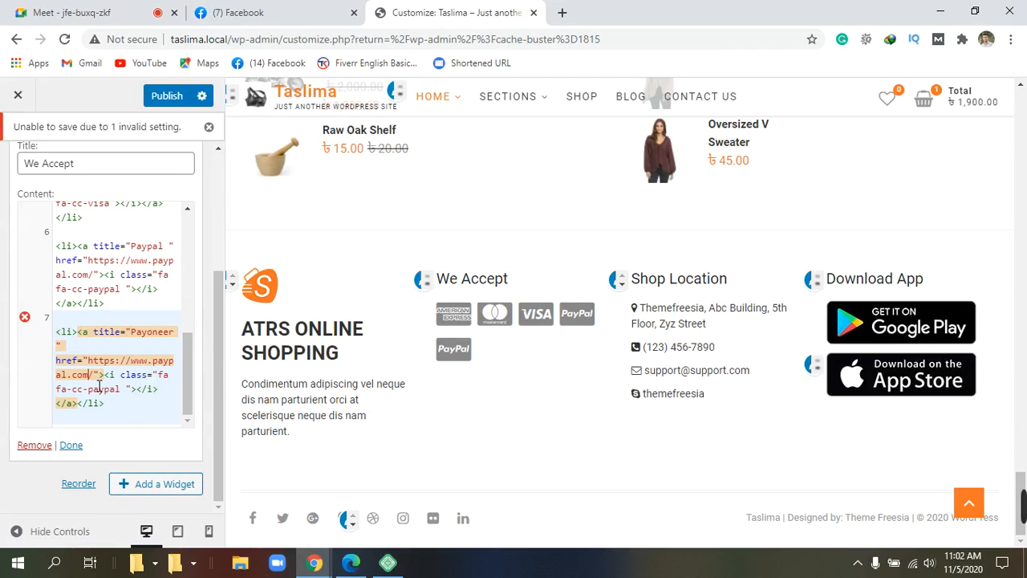
{"action": "key", "text": "BackSpace"}
{"action": "key", "text": "BackSpace"}
{"action": "key", "text": "BackSpace"}
{"action": "key", "text": "BackSpace"}
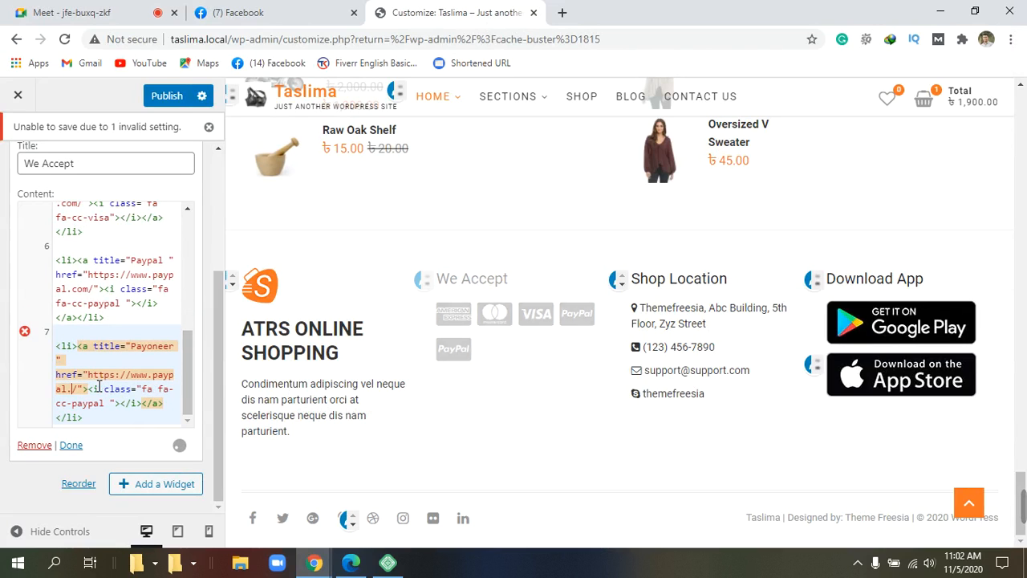
{"action": "key", "text": "BackSpace"}
{"action": "key", "text": "BackSpace"}
{"action": "key", "text": "BackSpace"}
{"action": "key", "text": "BackSpace"}
{"action": "key", "text": "BackSpace"}
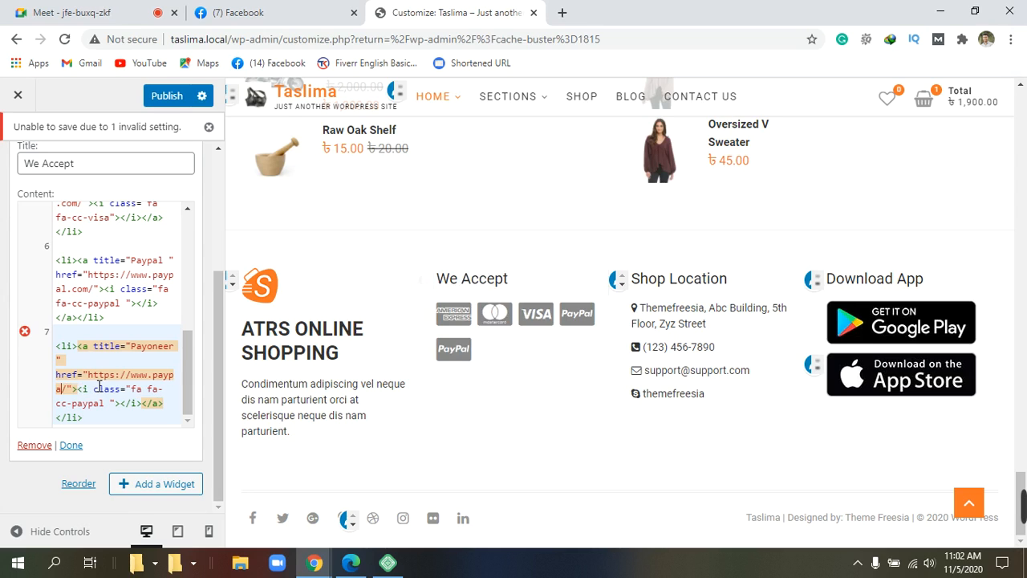
{"action": "key", "text": "BackSpace"}
{"action": "key", "text": "BackSpace"}
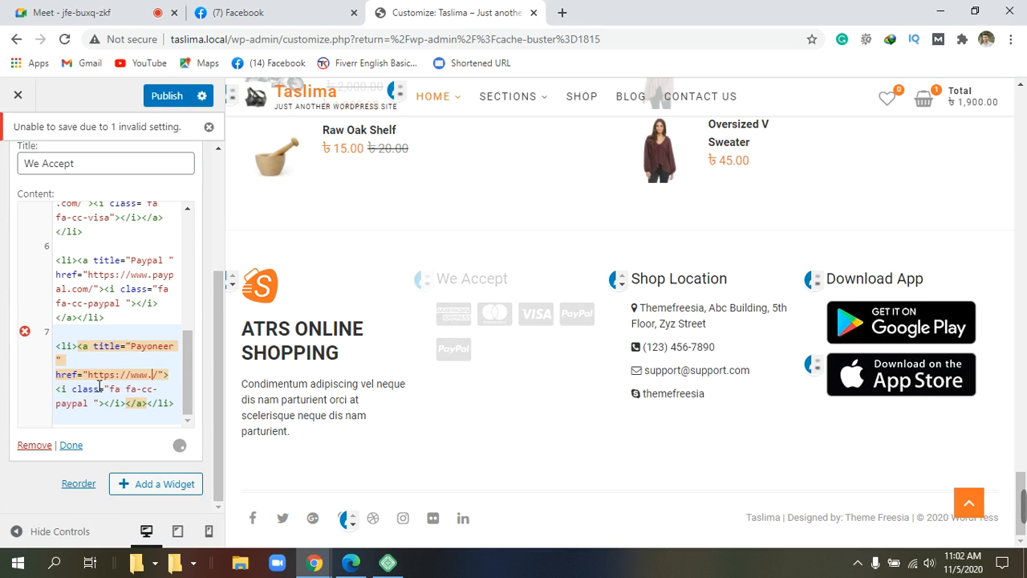
{"action": "key", "text": "BackSpace"}
{"action": "key", "text": "BackSpace"}
{"action": "key", "text": "BackSpace"}
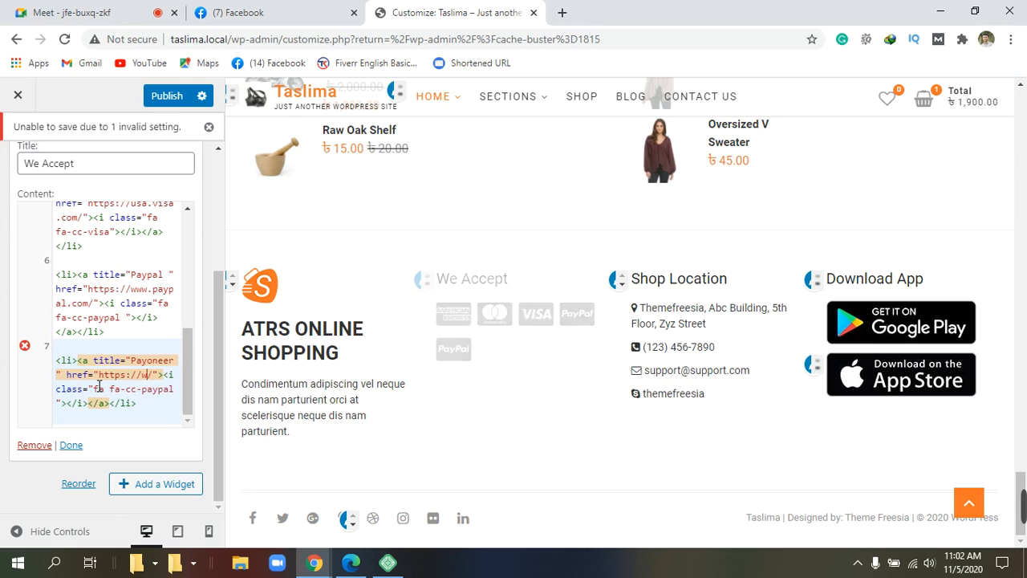
{"action": "key", "text": "BackSpace"}
{"action": "key", "text": "BackSpace"}
{"action": "key", "text": "BackSpace"}
{"action": "key", "text": "BackSpace"}
{"action": "key", "text": "BackSpace"}
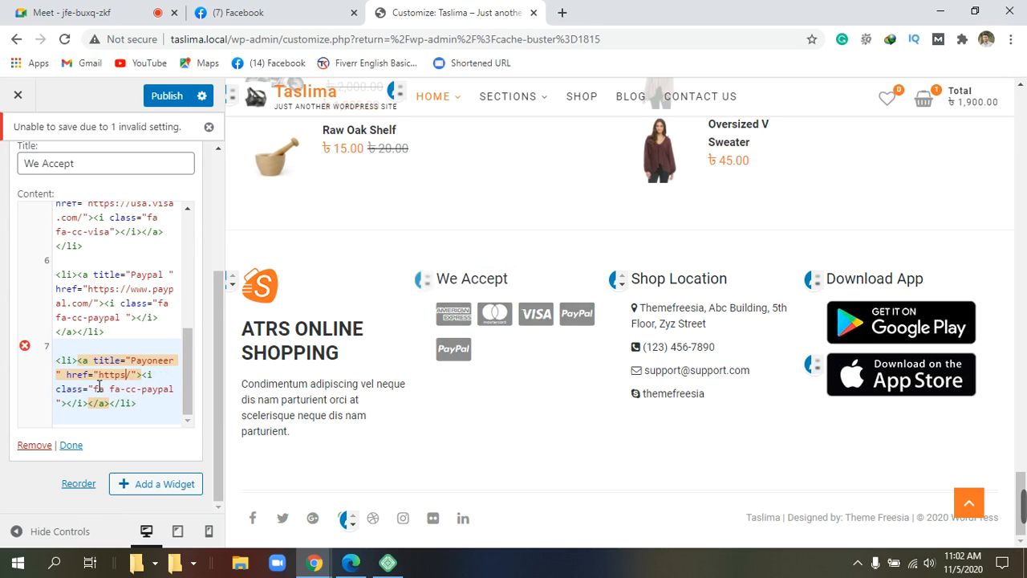
{"action": "key", "text": "BackSpace"}
{"action": "key", "text": "BackSpace"}
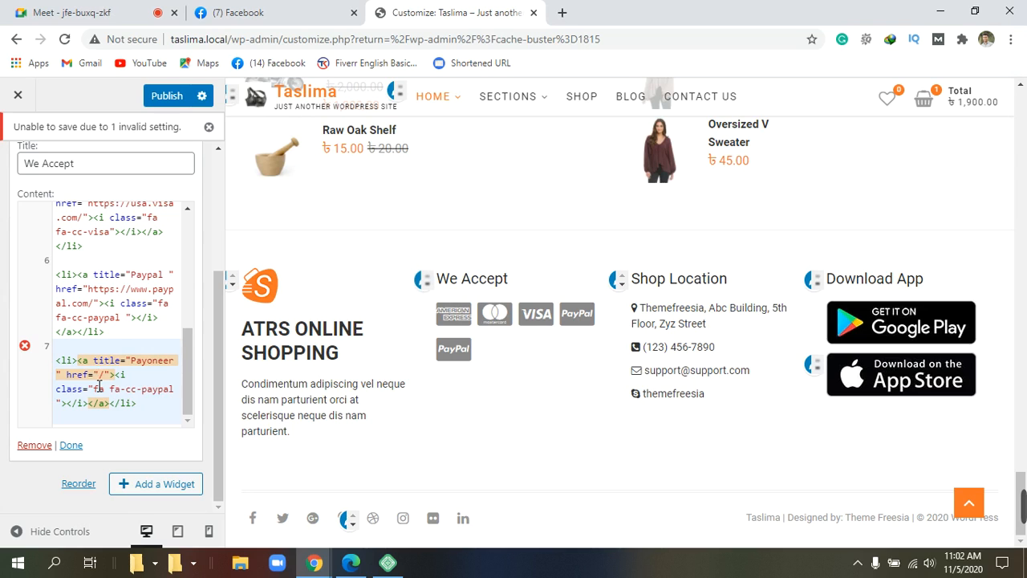
{"action": "key", "text": "ctrl+v"}
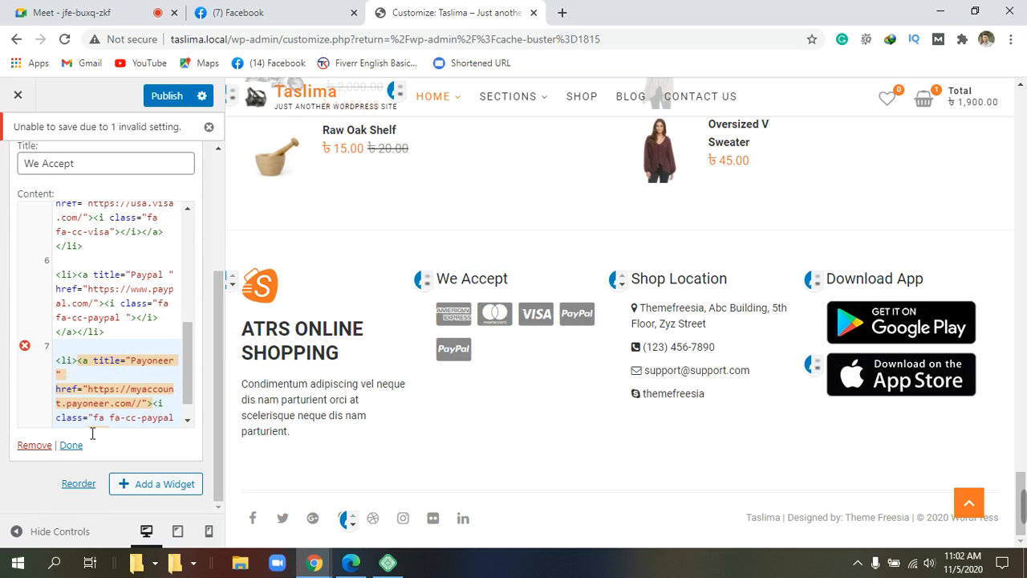
{"action": "scroll", "coordinate": [92, 433], "scroll_direction": "down", "scroll_amount": 1}
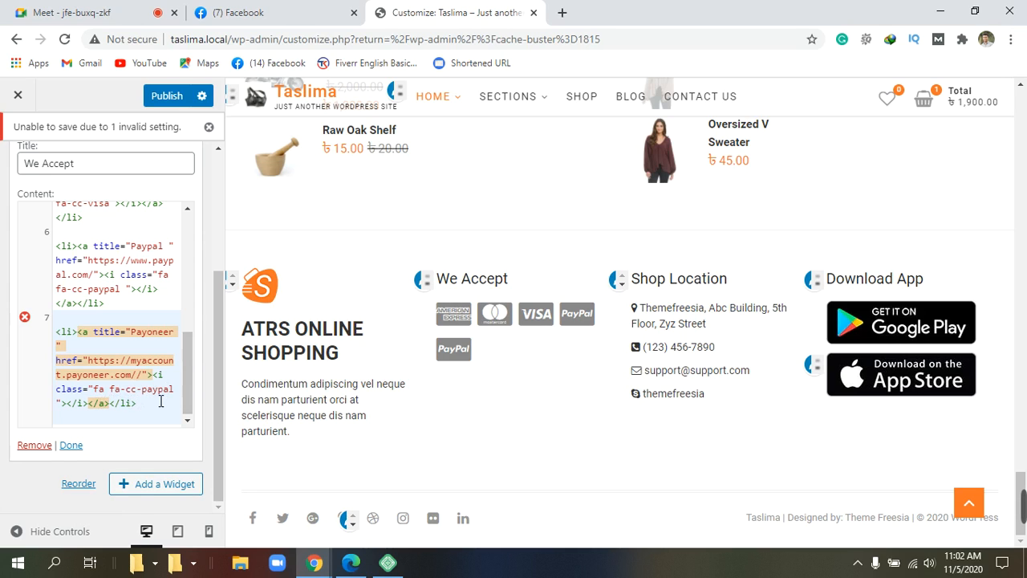
Step: Change the Payoneer item's icon class from fa-cc-paypal to fa-cc-payoneer
{"action": "left_click", "coordinate": [185, 391]}
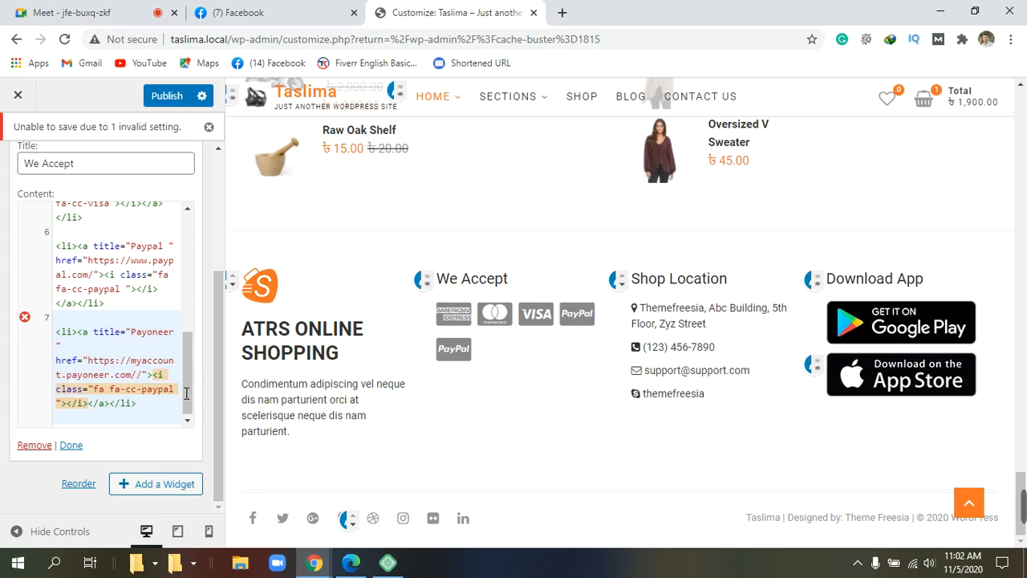
{"action": "key", "text": "BackSpace"}
{"action": "key", "text": "BackSpace"}
{"action": "key", "text": "BackSpace"}
{"action": "key", "text": "BackSpace"}
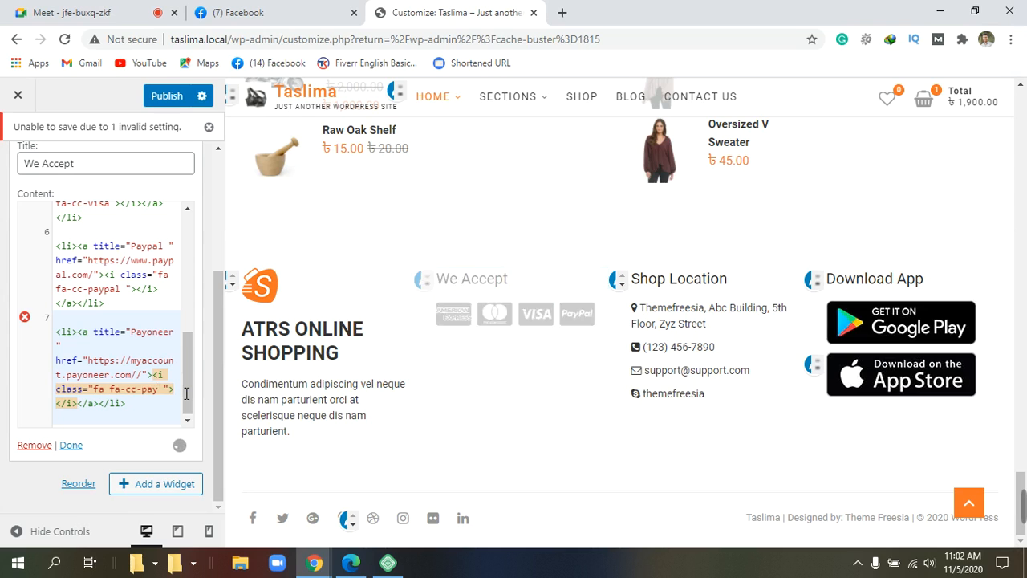
{"action": "type", "text": "yn"}
{"action": "key", "text": "BackSpace"}
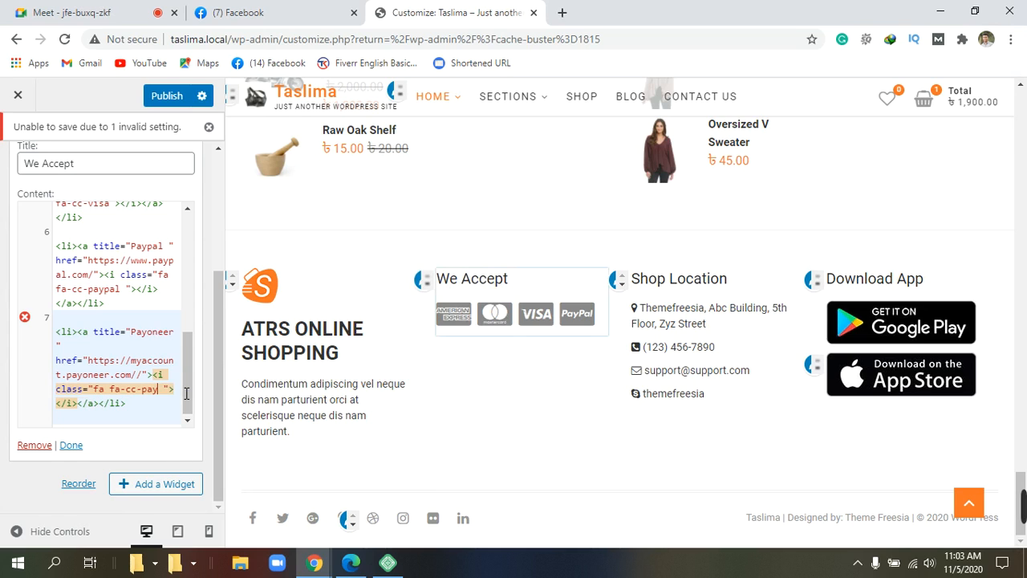
{"action": "type", "text": "on"}
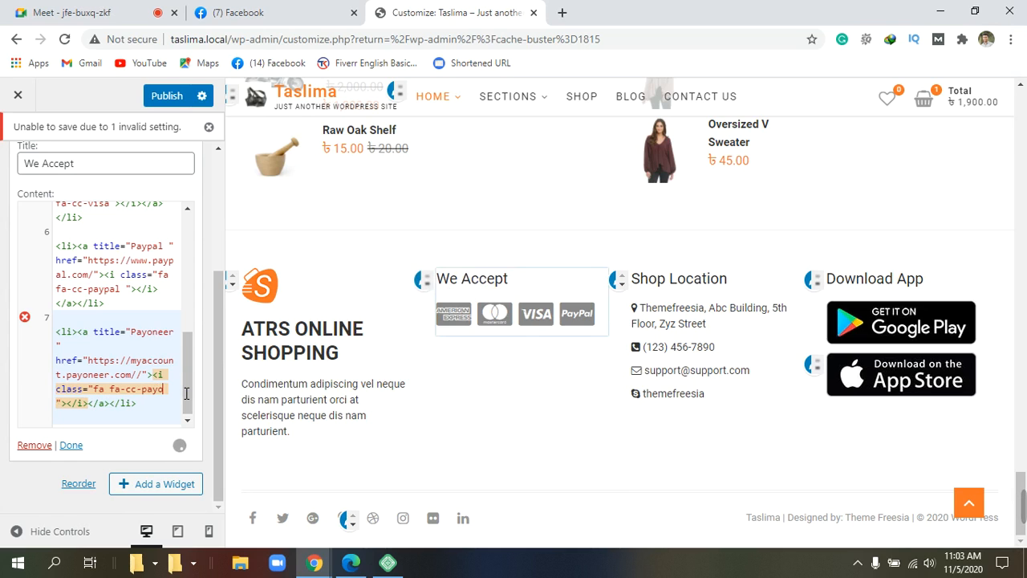
{"action": "type", "text": "eer"}
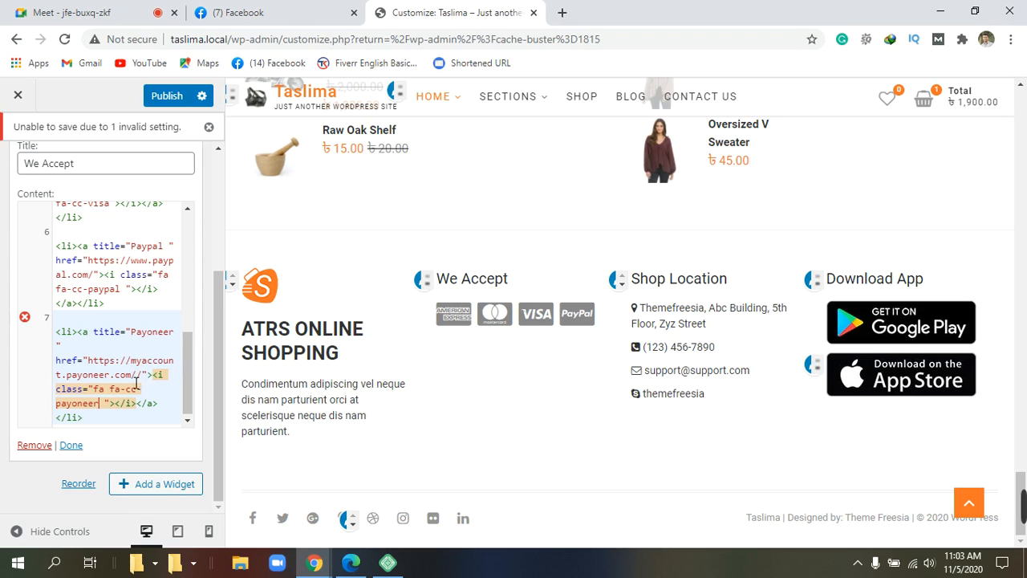
Step: Remove the extra slash from the Payoneer address and trim the icon class to 'fa fa-cc-'
{"action": "left_click", "coordinate": [143, 381]}
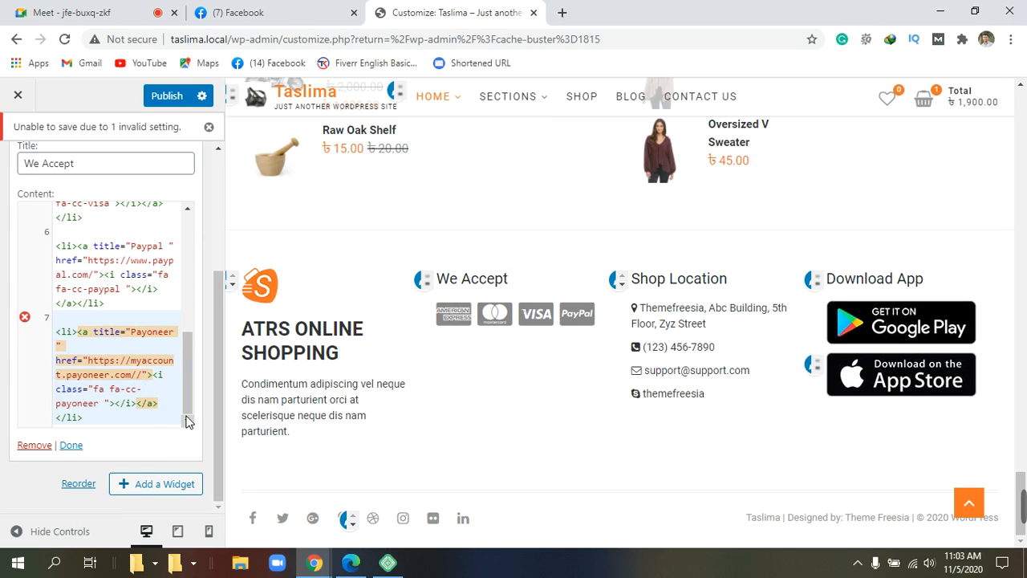
{"action": "key", "text": "Delete"}
{"action": "scroll", "coordinate": [153, 412], "scroll_direction": "up", "scroll_amount": 2}
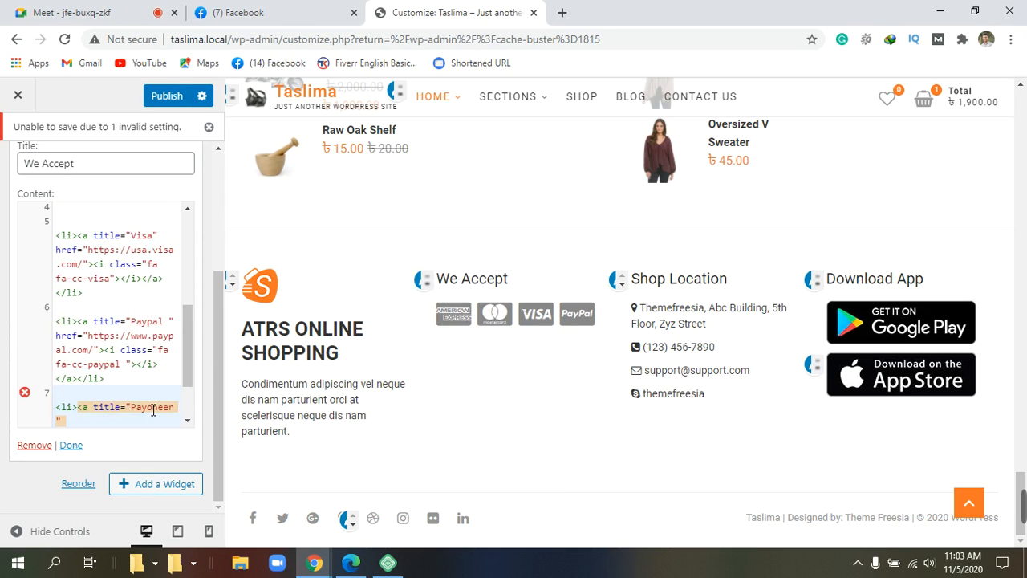
{"action": "scroll", "coordinate": [153, 410], "scroll_direction": "down", "scroll_amount": 2}
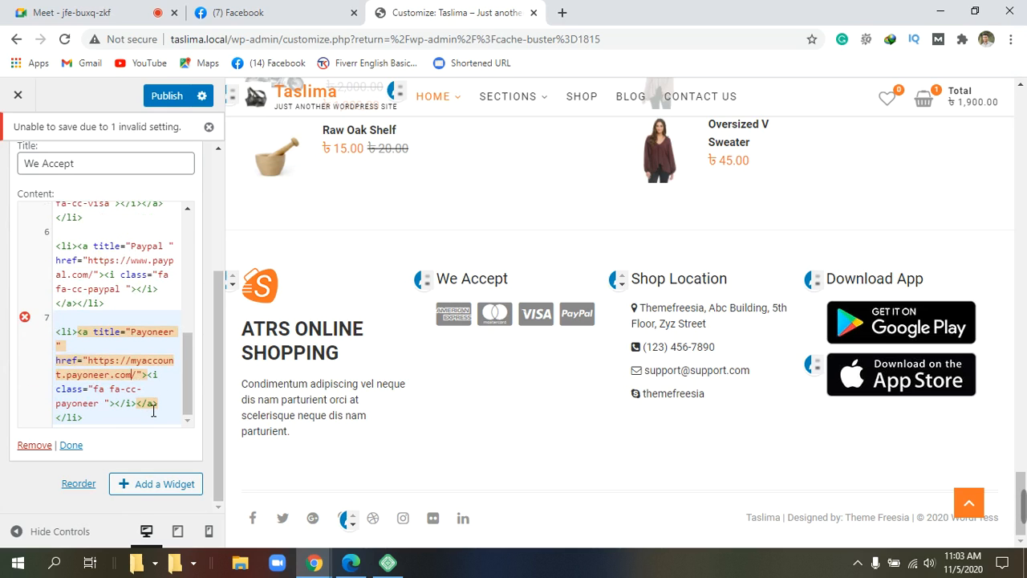
{"action": "left_click", "coordinate": [105, 405]}
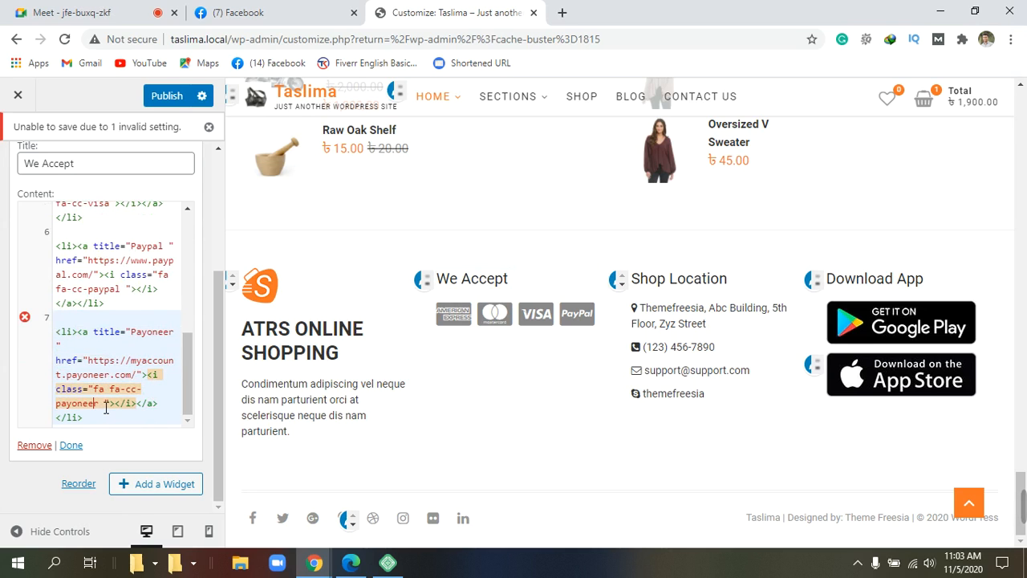
{"action": "key", "text": "BackSpace"}
{"action": "key", "text": "BackSpace"}
{"action": "key", "text": "BackSpace"}
{"action": "key", "text": "BackSpace"}
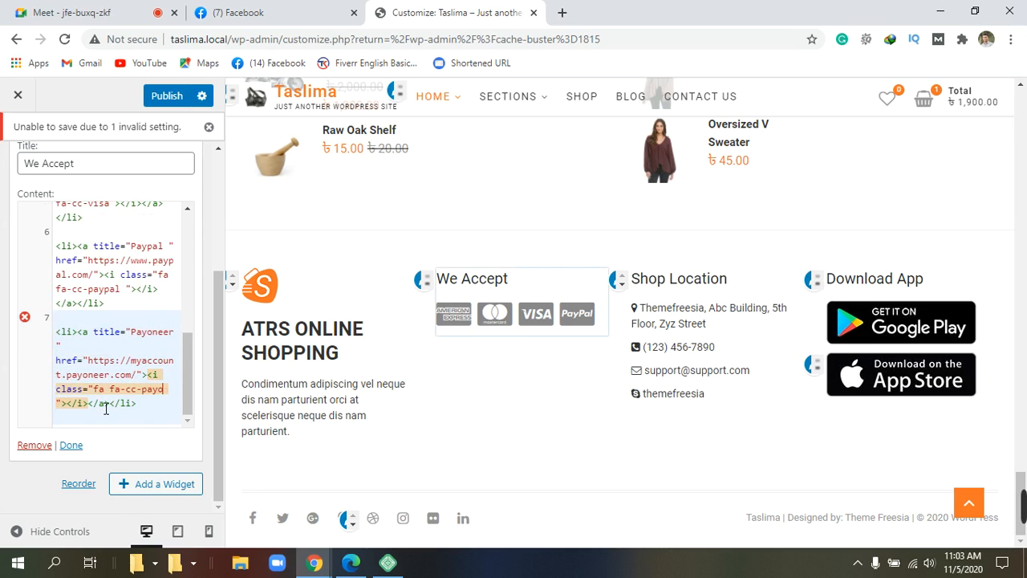
{"action": "key", "text": "BackSpace"}
{"action": "key", "text": "BackSpace"}
{"action": "key", "text": "BackSpace"}
{"action": "key", "text": "BackSpace"}
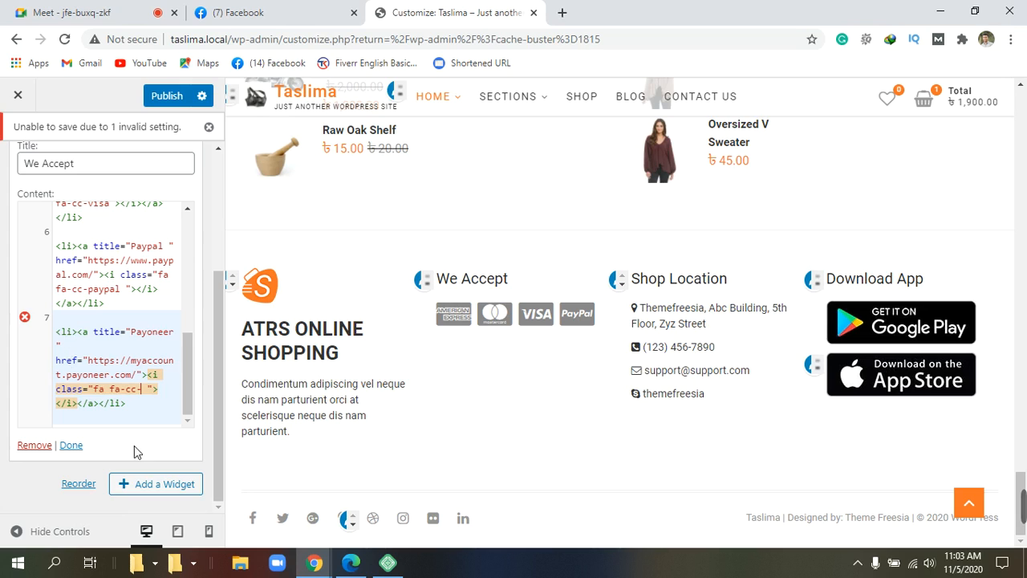
Step: Delete the whole Payoneer <li> line, leaving line 7 empty, and dismiss the clipboard history unused
{"action": "left_click", "coordinate": [148, 412]}
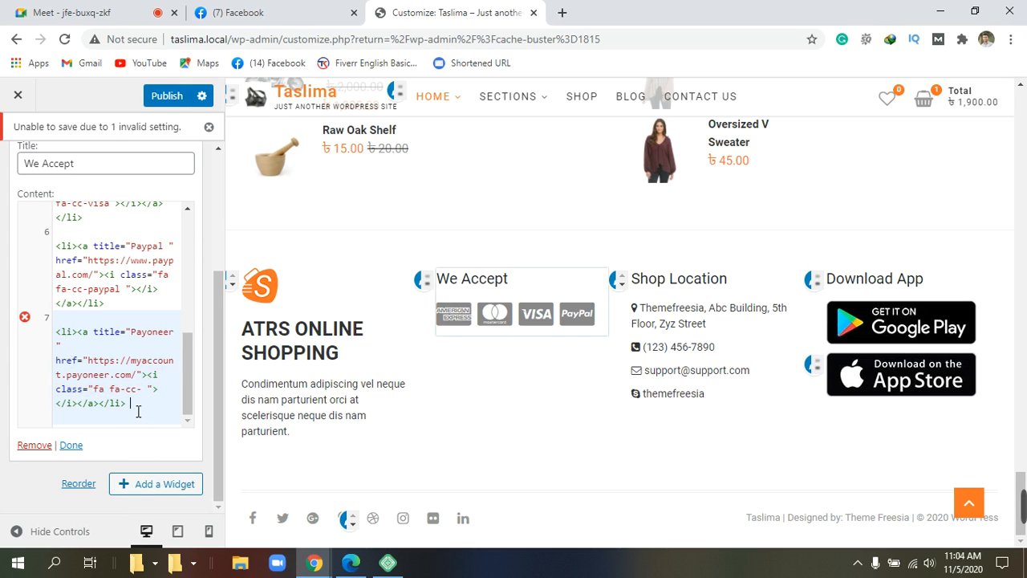
{"action": "key", "text": "BackSpace"}
{"action": "key", "text": "BackSpace"}
{"action": "key", "text": "BackSpace"}
{"action": "key", "text": "BackSpace"}
{"action": "key", "text": "BackSpace"}
{"action": "key", "text": "BackSpace"}
{"action": "key", "text": "BackSpace"}
{"action": "key", "text": "BackSpace"}
{"action": "key", "text": "BackSpace"}
{"action": "key", "text": "BackSpace"}
{"action": "key", "text": "BackSpace"}
{"action": "key", "text": "BackSpace"}
{"action": "key", "text": "BackSpace"}
{"action": "key", "text": "BackSpace"}
{"action": "key", "text": "BackSpace"}
{"action": "key", "text": "BackSpace"}
{"action": "key", "text": "BackSpace"}
{"action": "key", "text": "BackSpace"}
{"action": "key", "text": "BackSpace"}
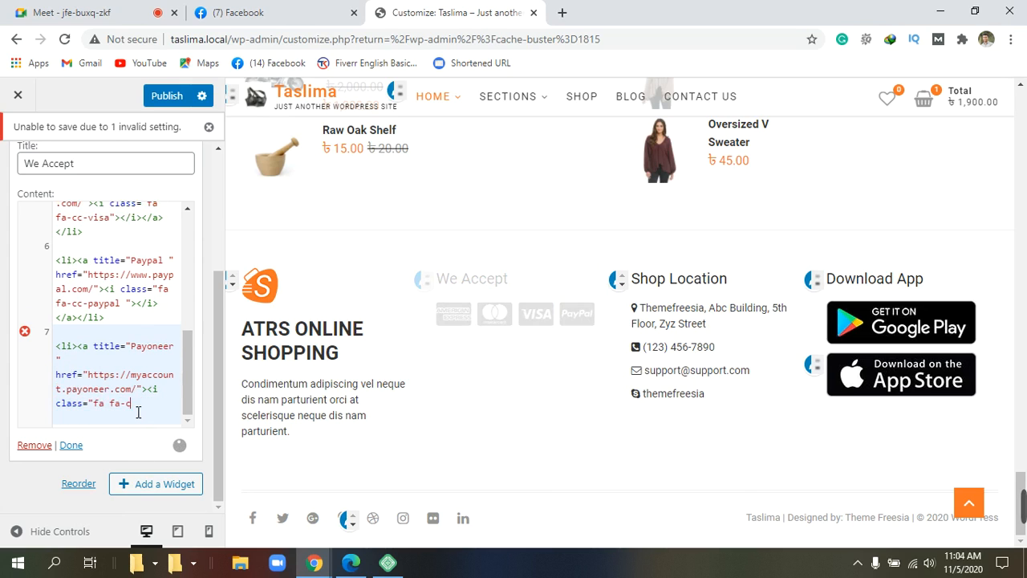
{"action": "key", "text": "BackSpace"}
{"action": "key", "text": "BackSpace"}
{"action": "key", "text": "BackSpace"}
{"action": "key", "text": "BackSpace"}
{"action": "key", "text": "BackSpace"}
{"action": "key", "text": "BackSpace"}
{"action": "key", "text": "BackSpace"}
{"action": "key", "text": "BackSpace"}
{"action": "key", "text": "BackSpace"}
{"action": "key", "text": "BackSpace"}
{"action": "key", "text": "BackSpace"}
{"action": "key", "text": "BackSpace"}
{"action": "key", "text": "BackSpace"}
{"action": "key", "text": "BackSpace"}
{"action": "key", "text": "BackSpace"}
{"action": "key", "text": "BackSpace"}
{"action": "key", "text": "BackSpace"}
{"action": "key", "text": "BackSpace"}
{"action": "key", "text": "BackSpace"}
{"action": "key", "text": "BackSpace"}
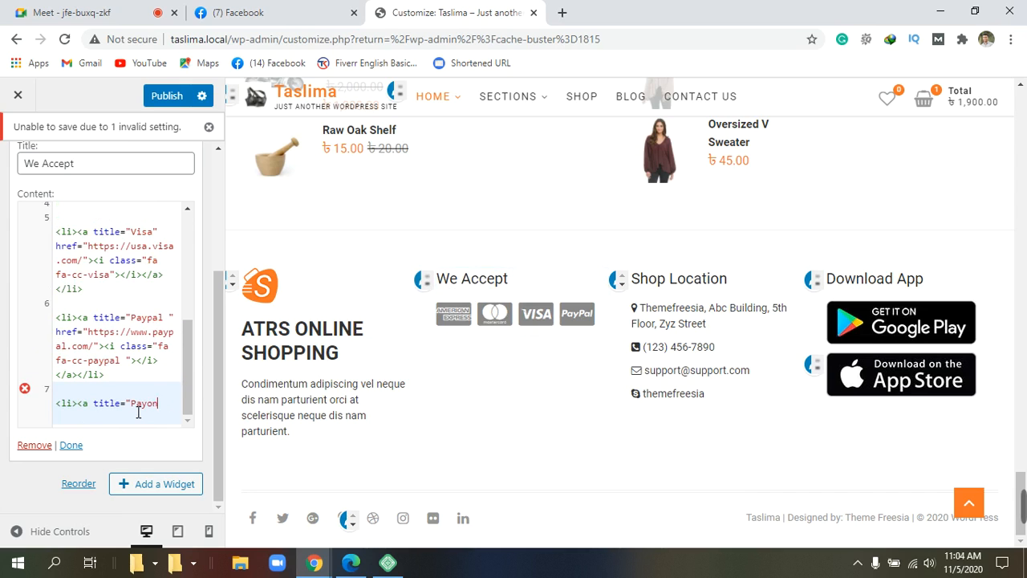
{"action": "key", "text": "BackSpace"}
{"action": "key", "text": "BackSpace"}
{"action": "key", "text": "BackSpace"}
{"action": "key", "text": "BackSpace"}
{"action": "key", "text": "BackSpace"}
{"action": "key", "text": "BackSpace"}
{"action": "key", "text": "BackSpace"}
{"action": "key", "text": "BackSpace"}
{"action": "key", "text": "BackSpace"}
{"action": "key", "text": "BackSpace"}
{"action": "key", "text": "BackSpace"}
{"action": "key", "text": "BackSpace"}
{"action": "key", "text": "BackSpace"}
{"action": "key", "text": "BackSpace"}
{"action": "key", "text": "BackSpace"}
{"action": "key", "text": "BackSpace"}
{"action": "key", "text": "BackSpace"}
{"action": "key", "text": "BackSpace"}
{"action": "key", "text": "BackSpace"}
{"action": "key", "text": "BackSpace"}
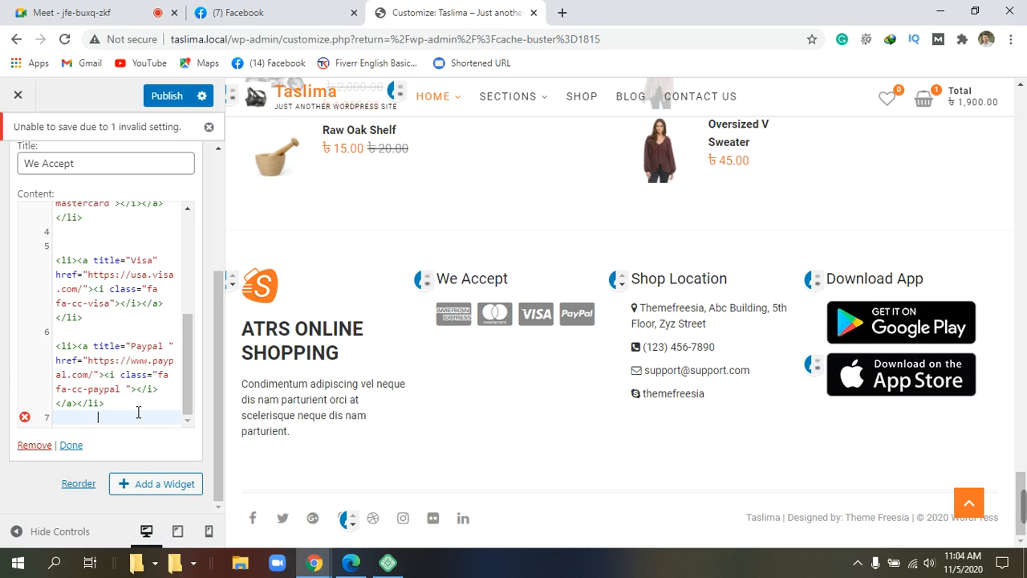
{"action": "key", "text": "ctrl+grave"}
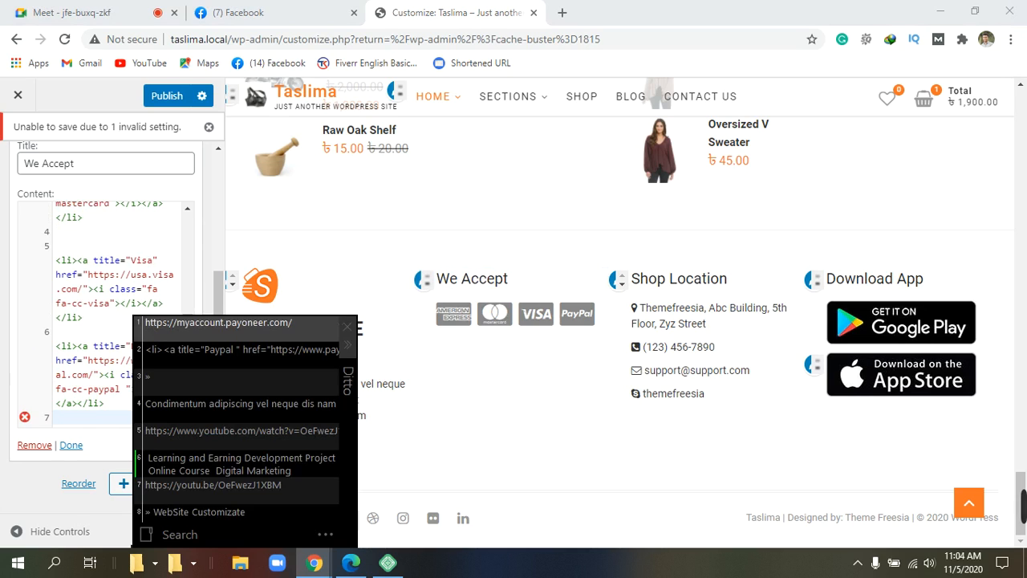
{"action": "left_click", "coordinate": [563, 386]}
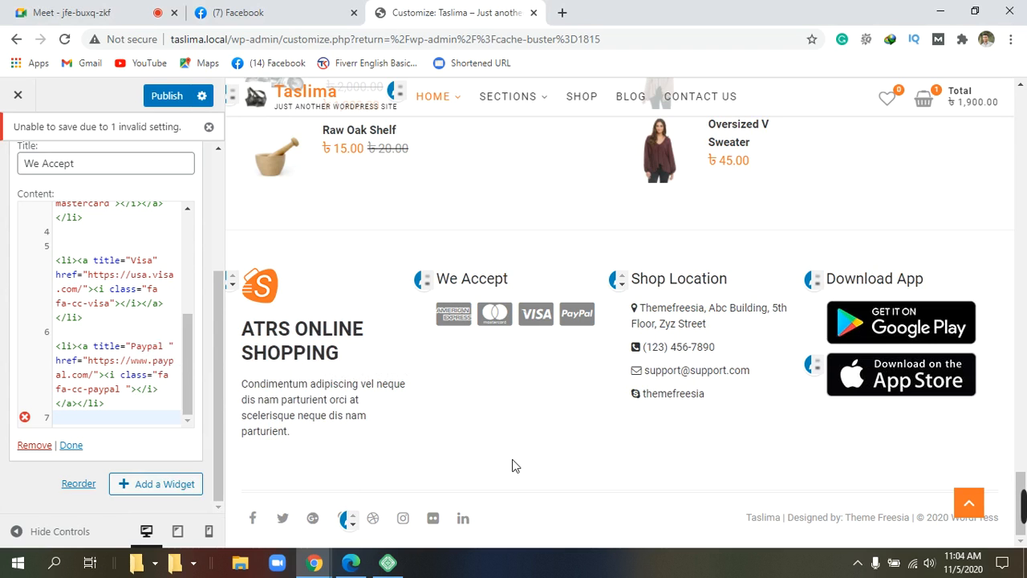
{"action": "scroll", "coordinate": [512, 465], "scroll_direction": "up", "scroll_amount": 2}
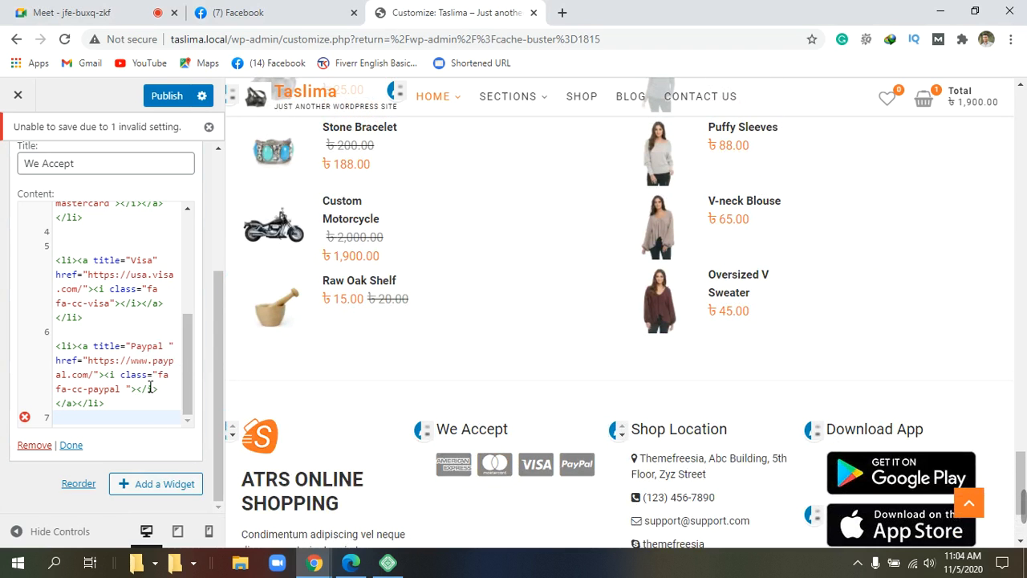
{"action": "scroll", "coordinate": [150, 387], "scroll_direction": "up", "scroll_amount": 5}
{"action": "scroll", "coordinate": [150, 386], "scroll_direction": "down", "scroll_amount": 5}
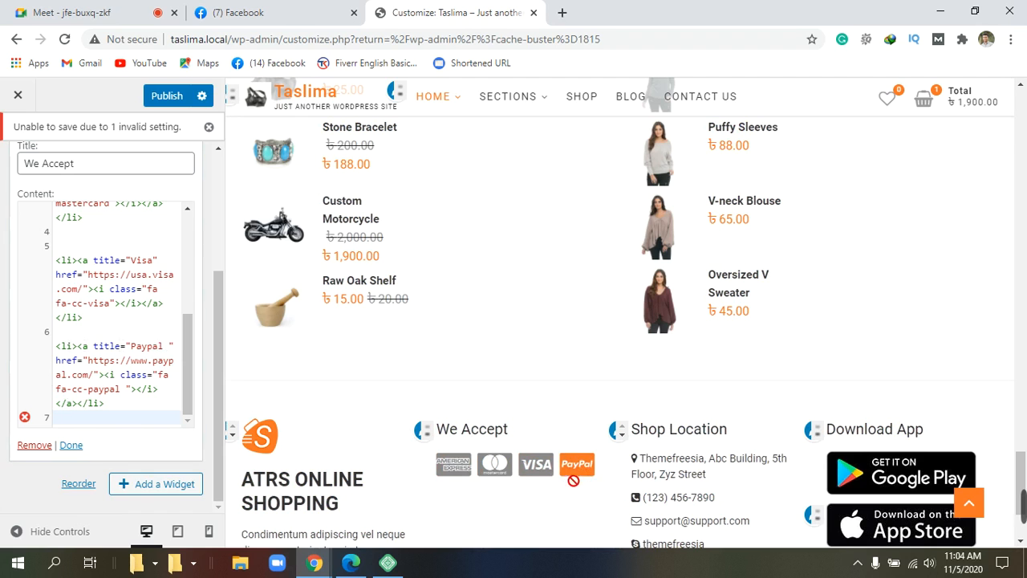
{"action": "scroll", "coordinate": [573, 471], "scroll_direction": "down", "scroll_amount": 2}
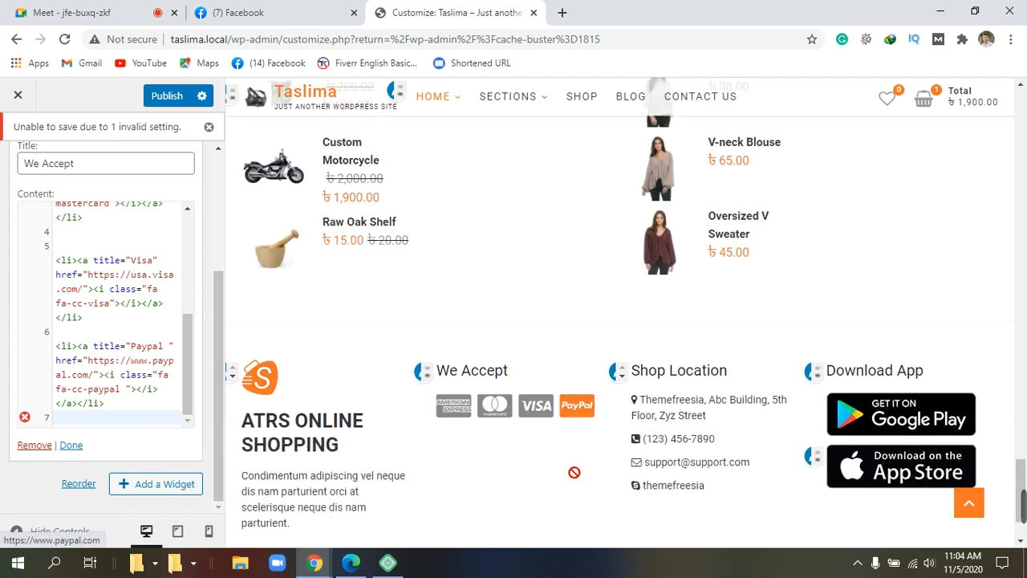
{"action": "scroll", "coordinate": [569, 474], "scroll_direction": "up", "scroll_amount": 2}
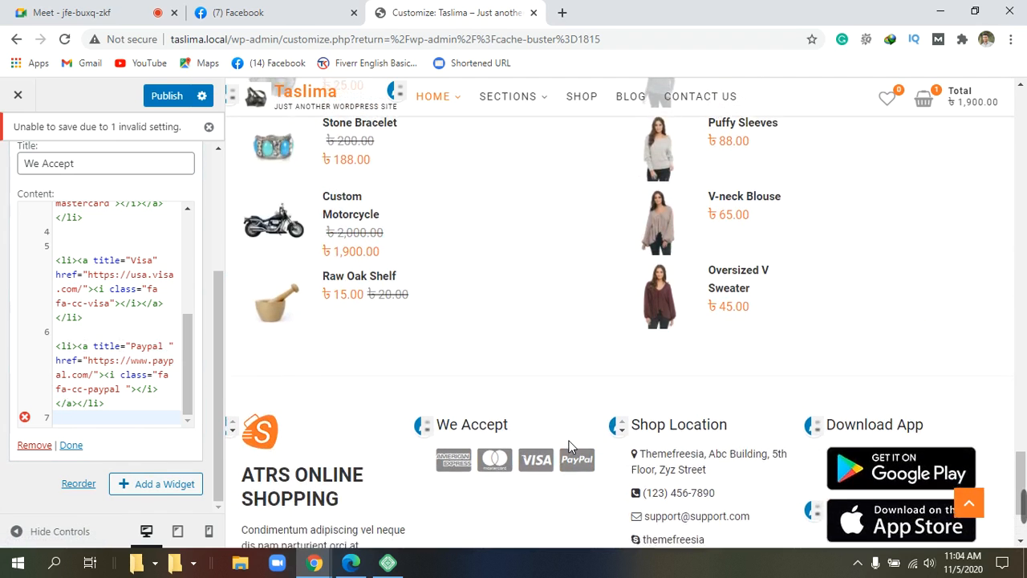
{"action": "scroll", "coordinate": [569, 448], "scroll_direction": "down", "scroll_amount": 2}
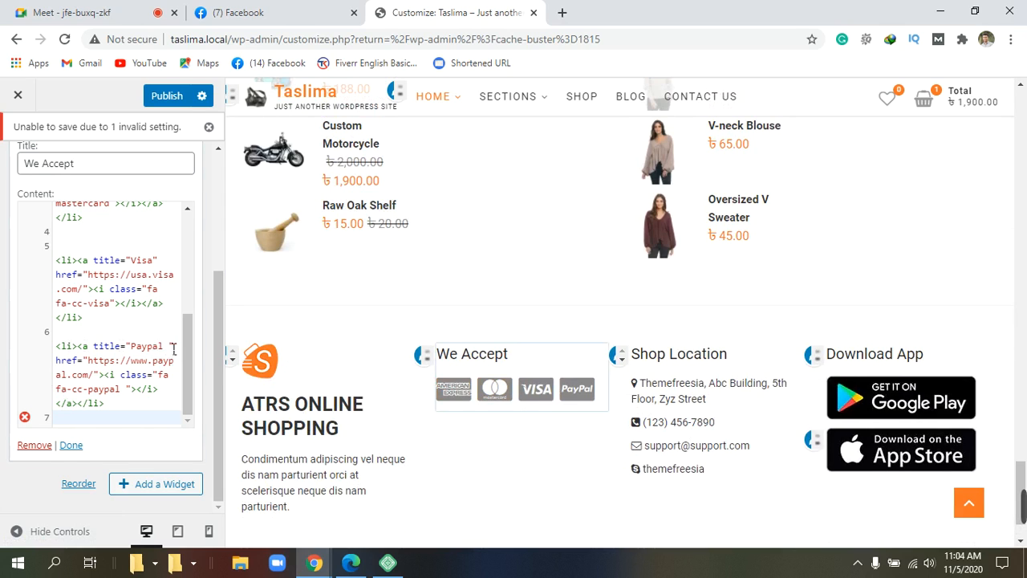
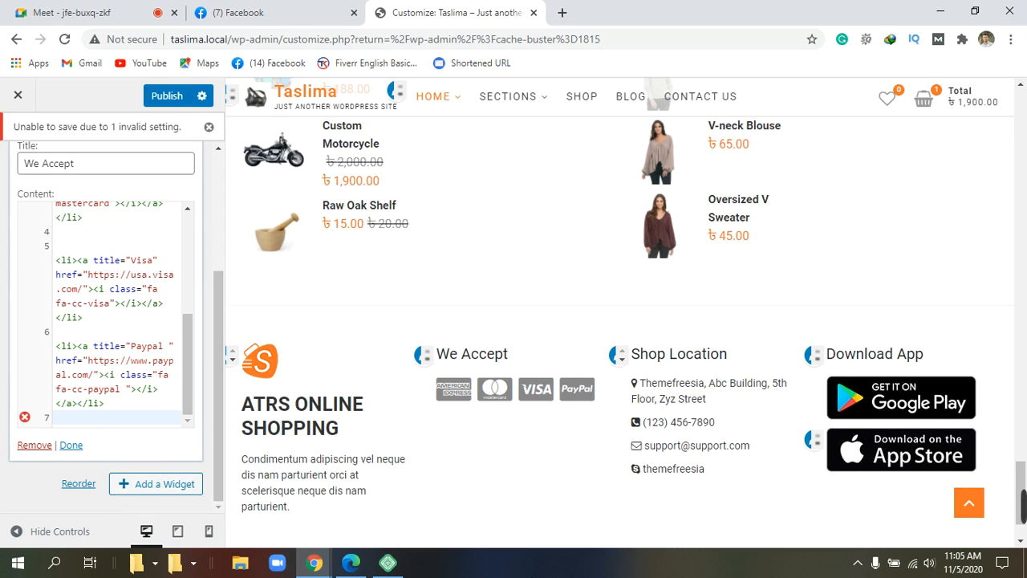
Step: Close and reopen the We Accept widget to inspect its error
{"action": "scroll", "coordinate": [548, 476], "scroll_direction": "down", "scroll_amount": 2}
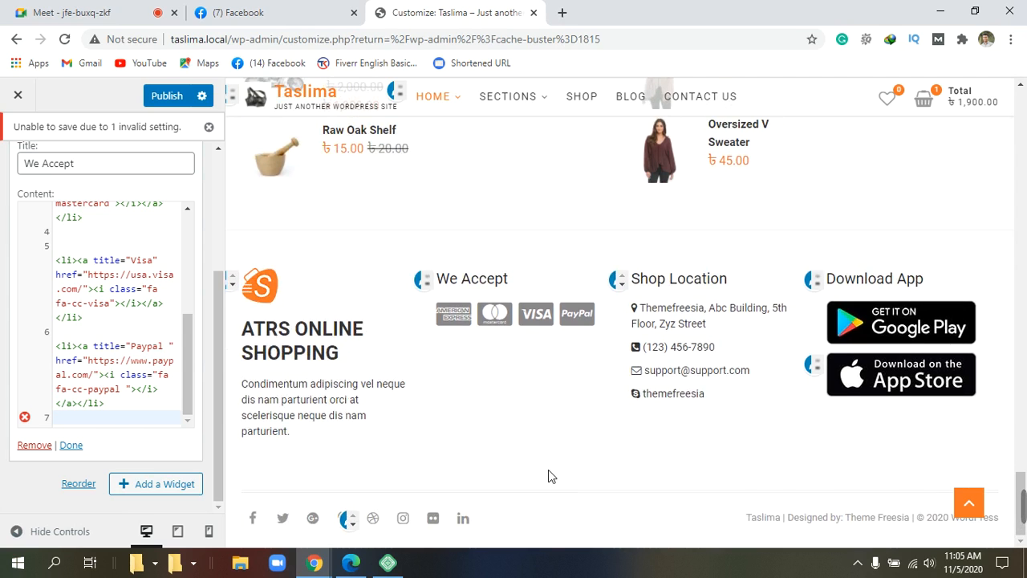
{"action": "scroll", "coordinate": [548, 476], "scroll_direction": "up", "scroll_amount": 8}
{"action": "scroll", "coordinate": [548, 476], "scroll_direction": "up", "scroll_amount": 15}
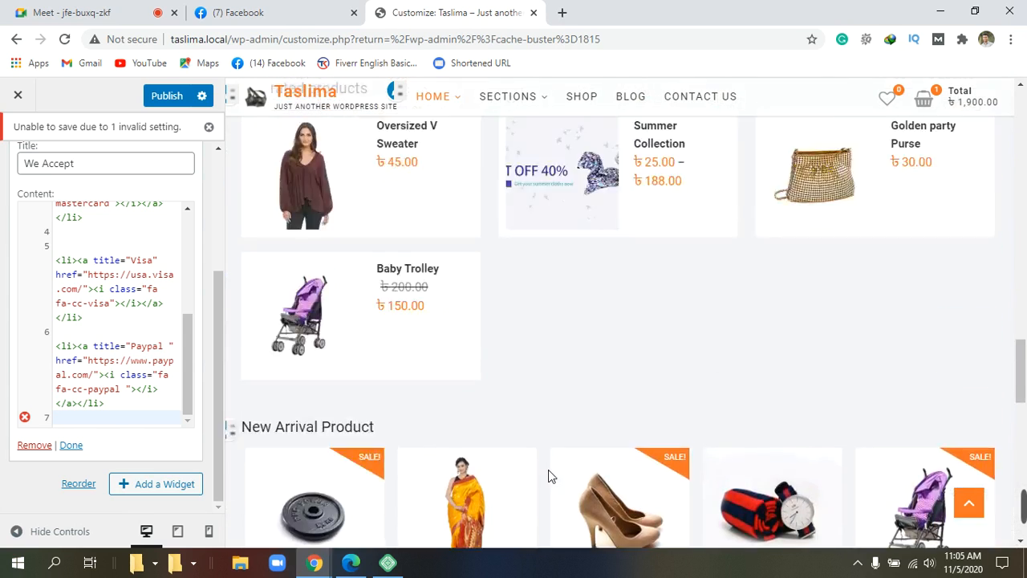
{"action": "scroll", "coordinate": [548, 476], "scroll_direction": "up", "scroll_amount": 10}
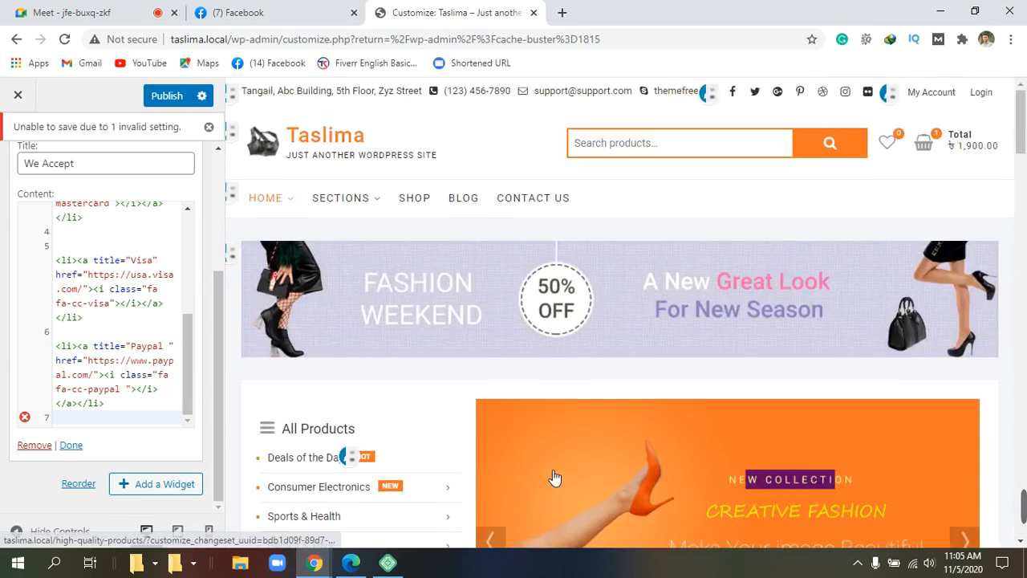
{"action": "scroll", "coordinate": [553, 478], "scroll_direction": "down", "scroll_amount": 4}
{"action": "scroll", "coordinate": [552, 476], "scroll_direction": "down", "scroll_amount": 12}
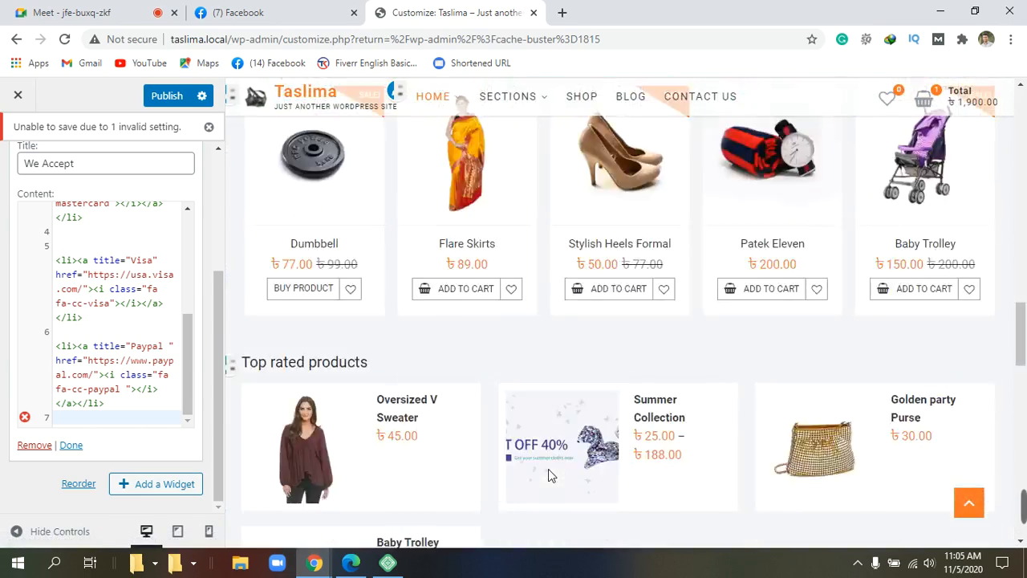
{"action": "scroll", "coordinate": [548, 476], "scroll_direction": "down", "scroll_amount": 1}
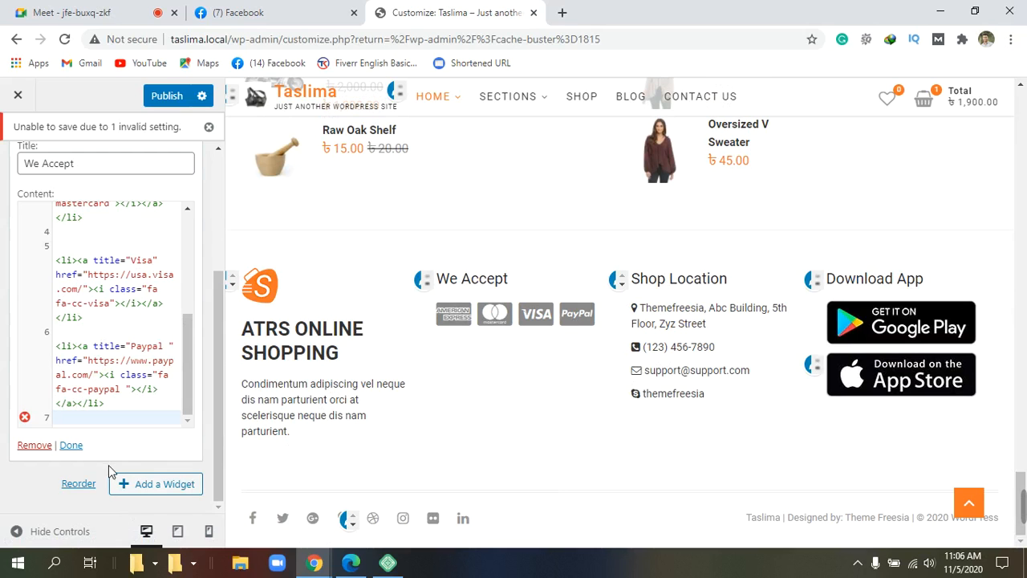
{"action": "left_click", "coordinate": [78, 447]}
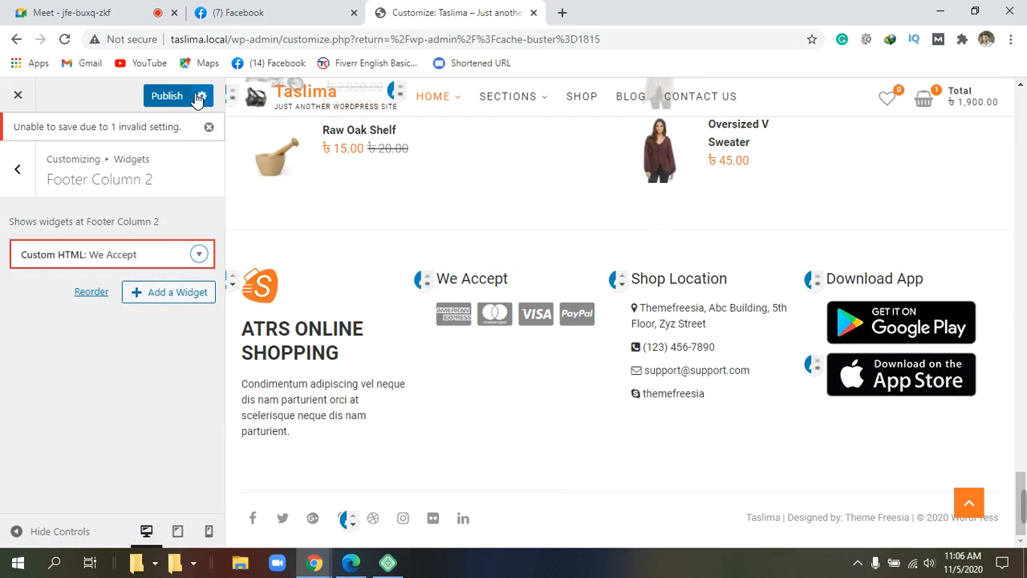
{"action": "left_click", "coordinate": [199, 253]}
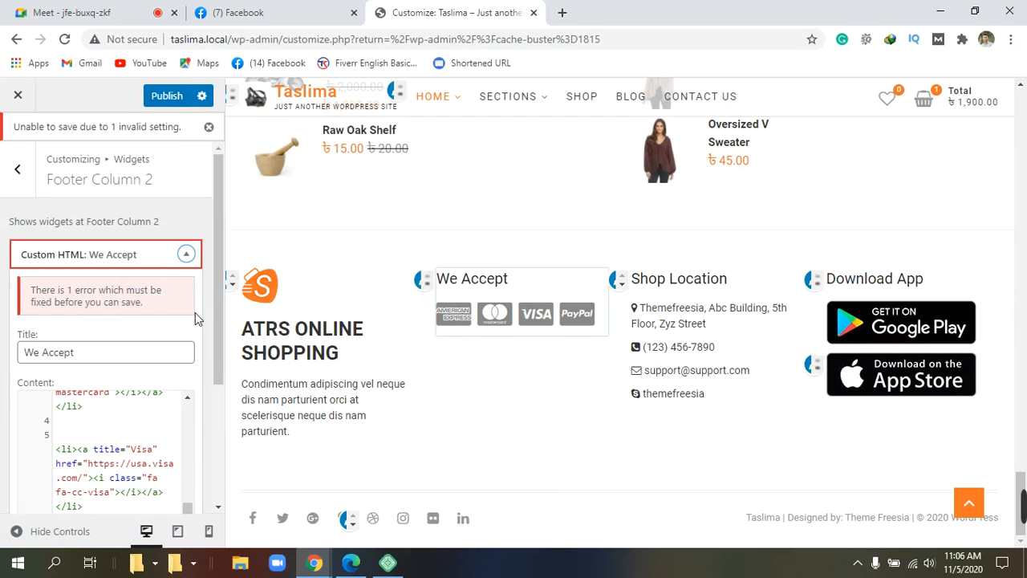
Step: Exit the Customizer, discarding the unsaved footer widget changes
{"action": "left_click", "coordinate": [17, 95]}
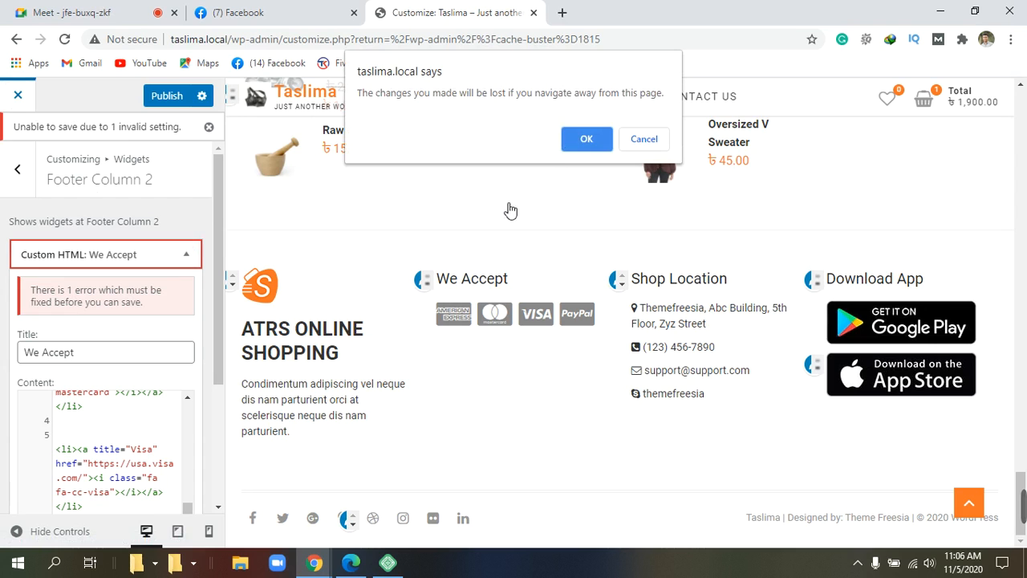
{"action": "left_click", "coordinate": [646, 142]}
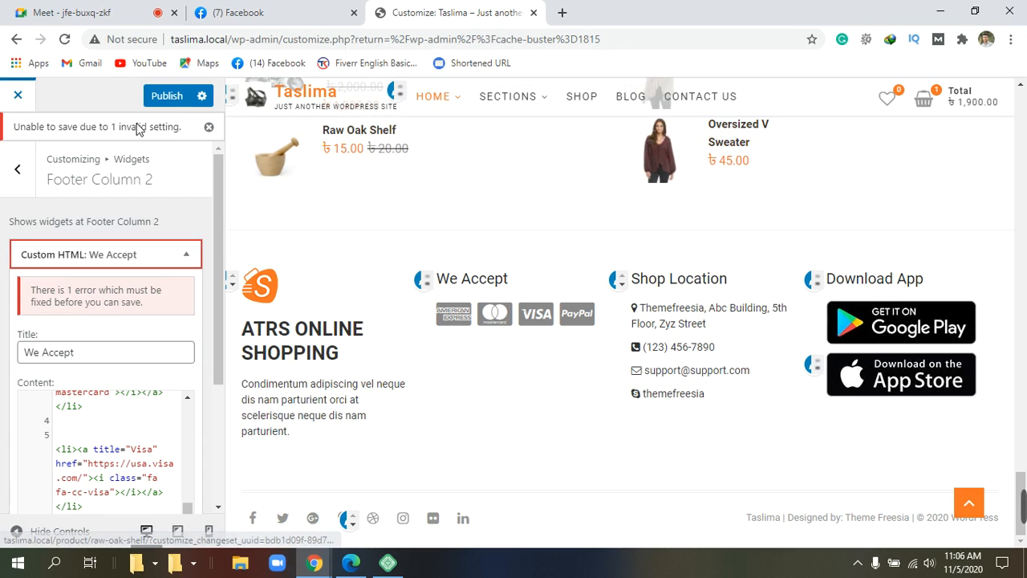
{"action": "left_click", "coordinate": [24, 169]}
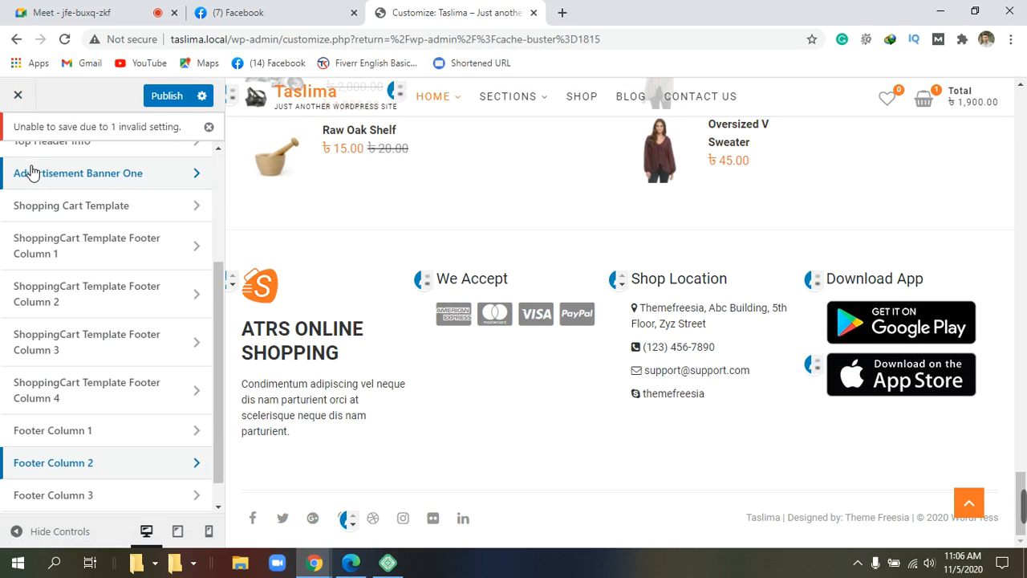
{"action": "left_click", "coordinate": [24, 99]}
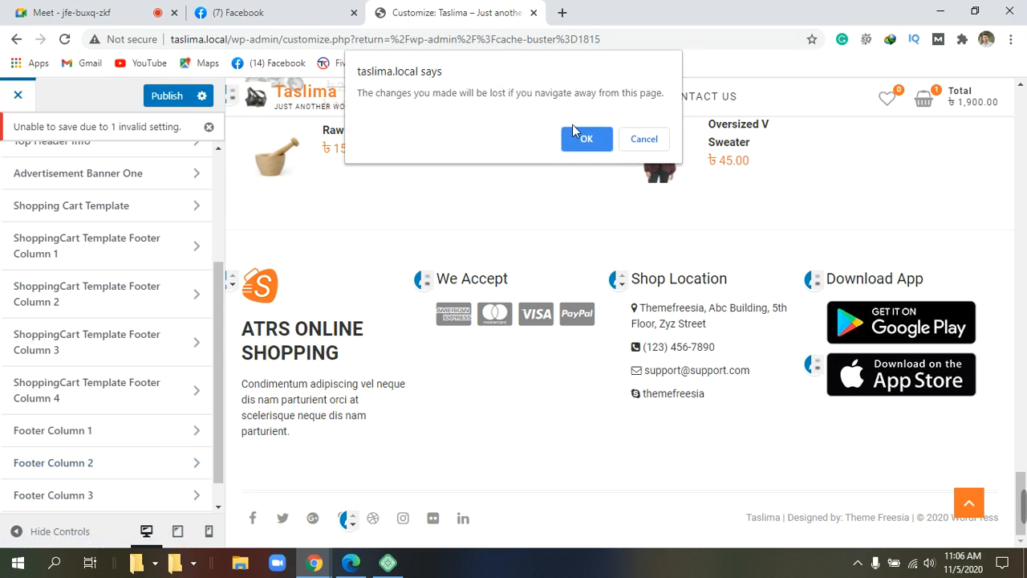
{"action": "left_click", "coordinate": [587, 140]}
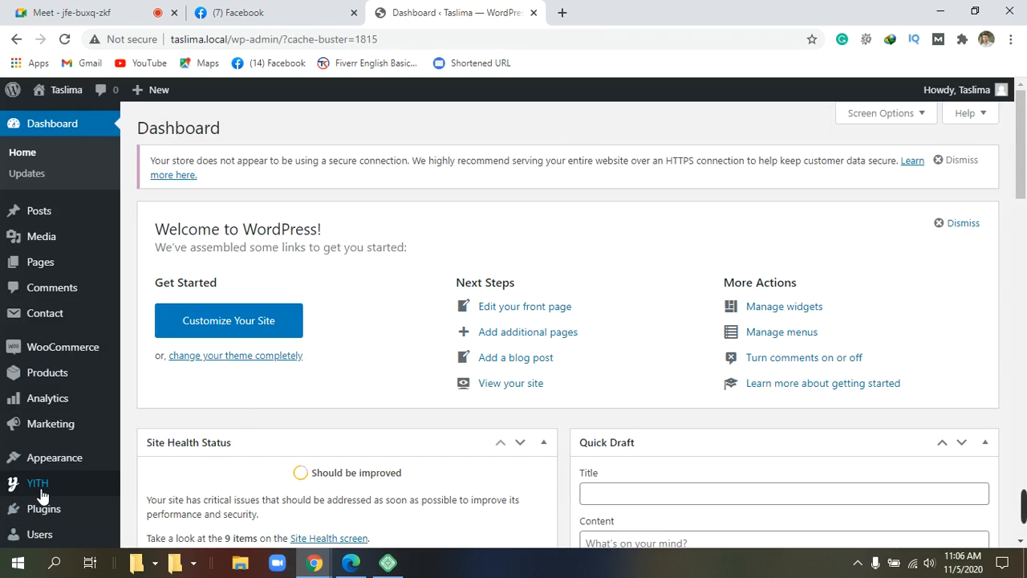
Step: Reopen the Customizer through Appearance > Customize in the Dashboard sidebar
{"action": "scroll", "coordinate": [24, 471], "scroll_direction": "down", "scroll_amount": 1}
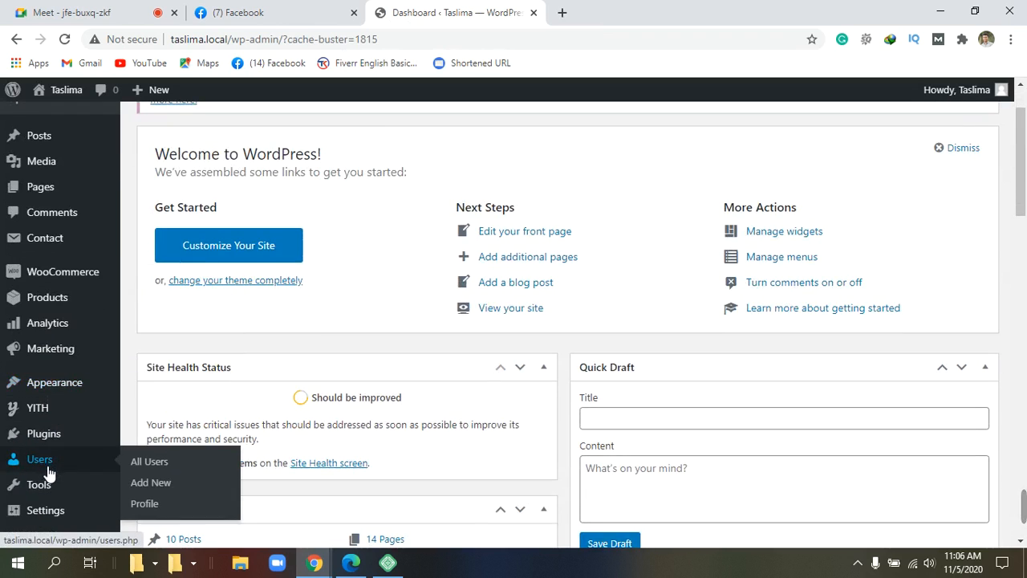
{"action": "scroll", "coordinate": [50, 472], "scroll_direction": "down", "scroll_amount": 1}
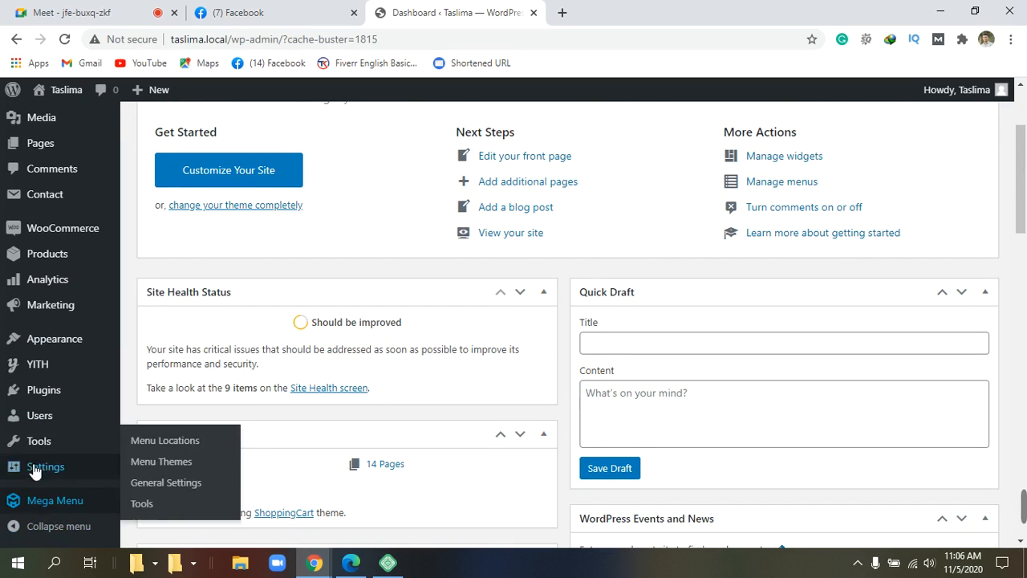
{"action": "mouse_move", "coordinate": [51, 389]}
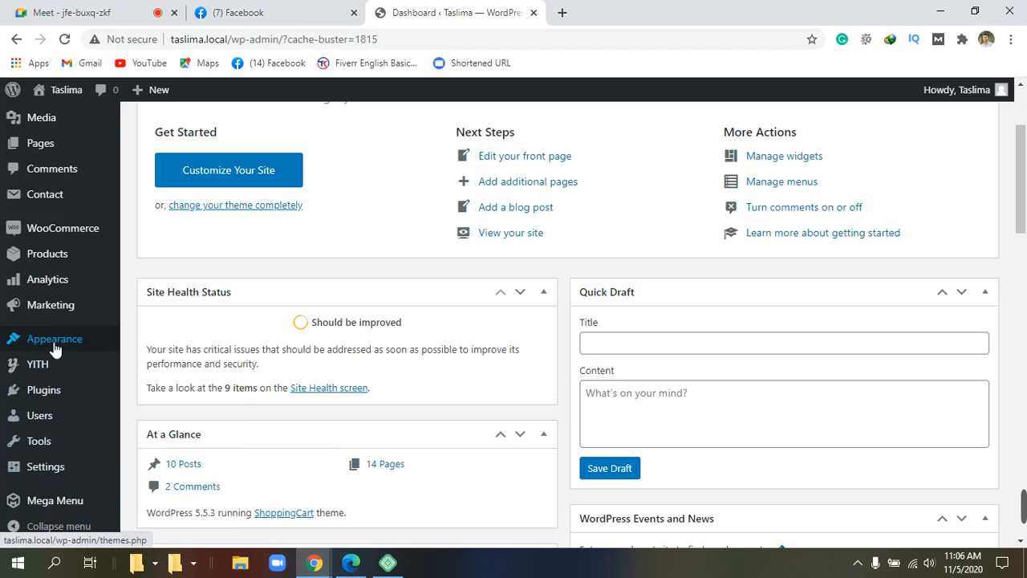
{"action": "mouse_move", "coordinate": [56, 297]}
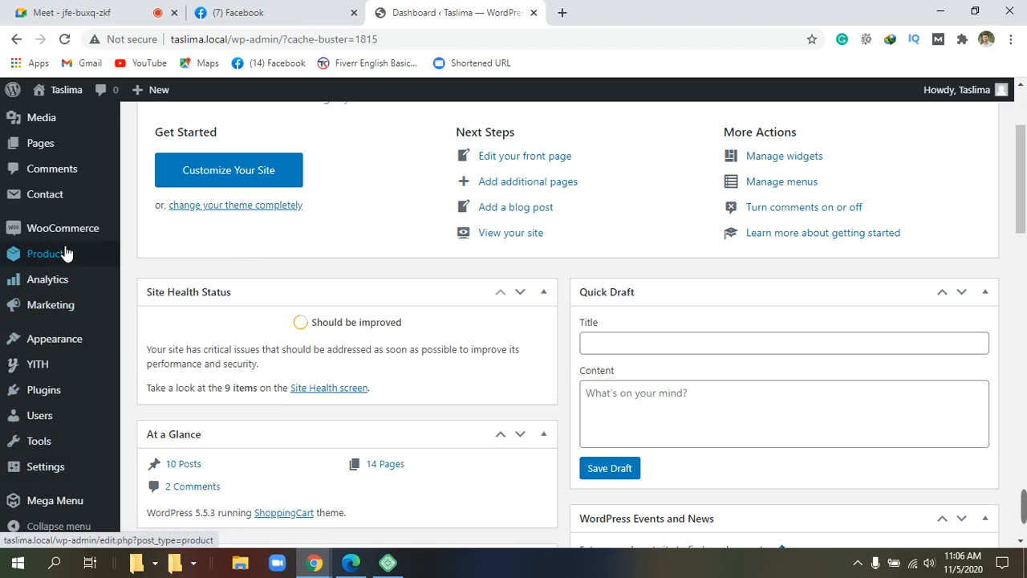
{"action": "scroll", "coordinate": [65, 241], "scroll_direction": "up", "scroll_amount": 1}
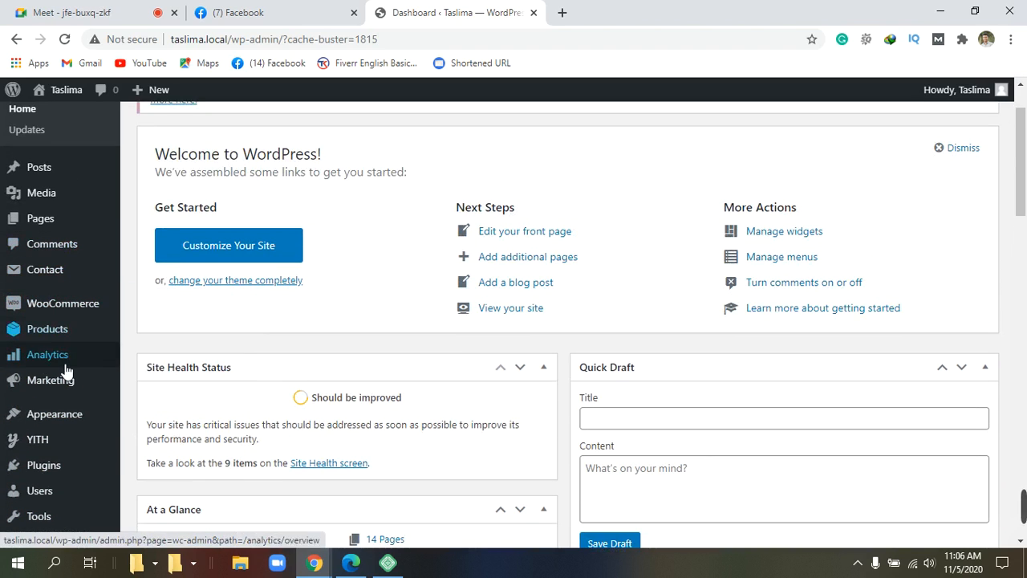
{"action": "mouse_move", "coordinate": [72, 416]}
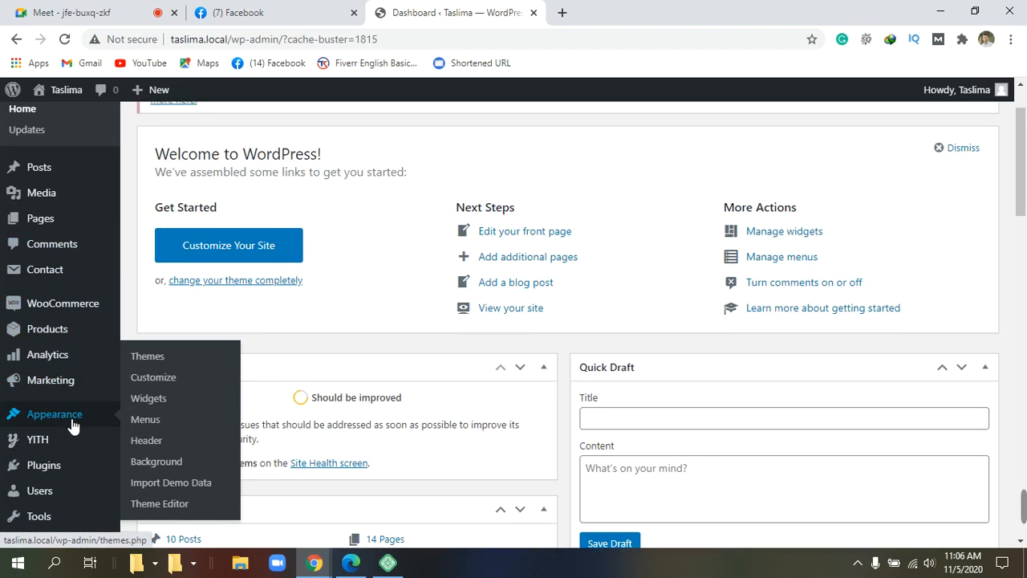
{"action": "left_click", "coordinate": [163, 377]}
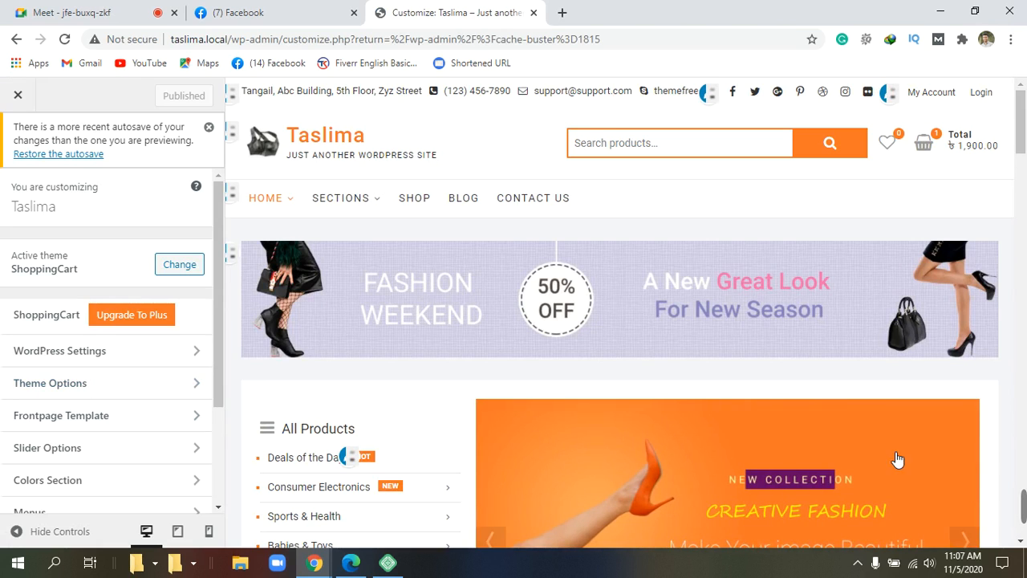
Step: Go into Widgets and open the Footer Column 3 area holding Shop Location
{"action": "scroll", "coordinate": [735, 357], "scroll_direction": "down", "scroll_amount": 2}
{"action": "scroll", "coordinate": [738, 361], "scroll_direction": "down", "scroll_amount": 1}
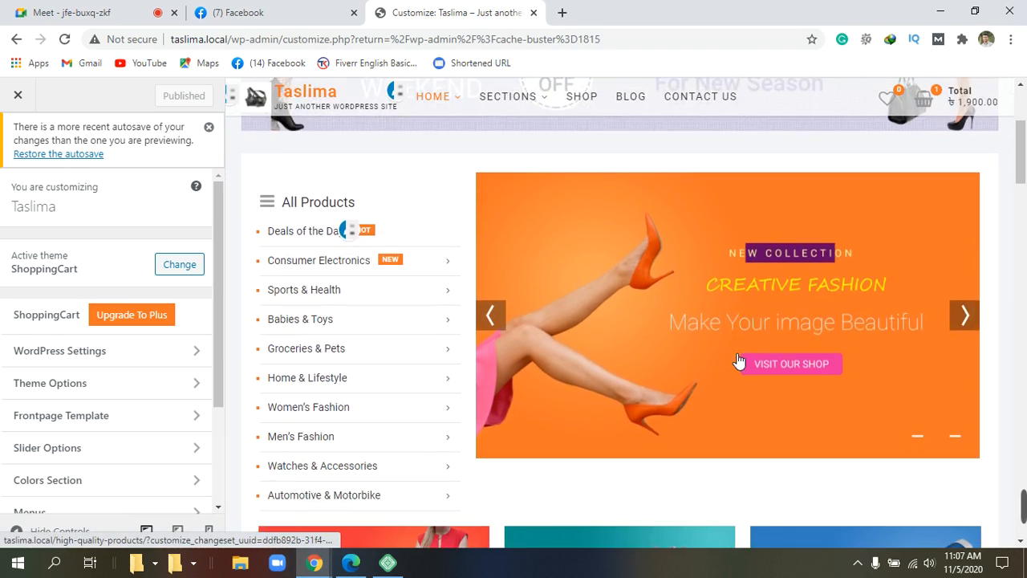
{"action": "scroll", "coordinate": [738, 360], "scroll_direction": "down", "scroll_amount": 5}
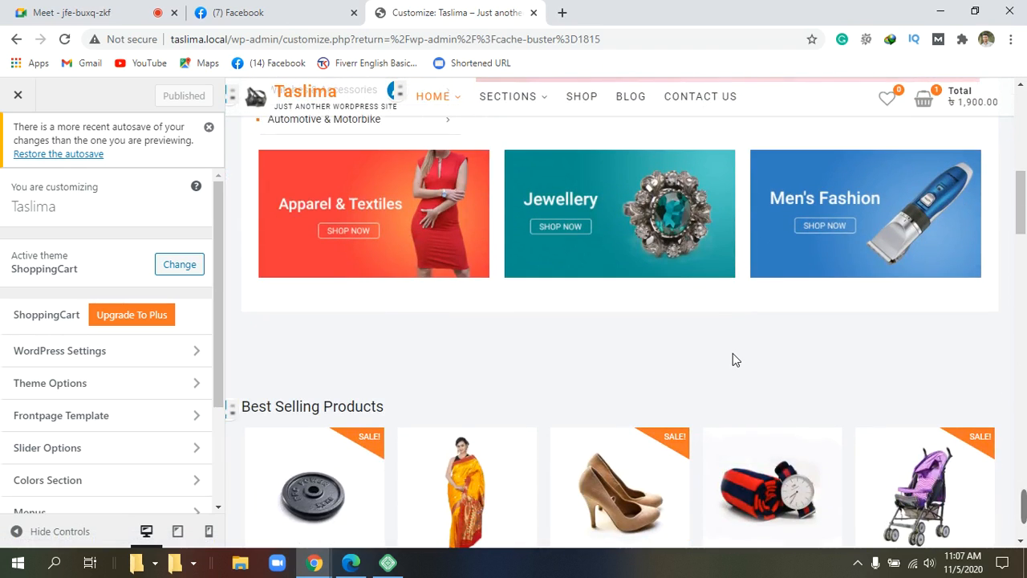
{"action": "scroll", "coordinate": [733, 353], "scroll_direction": "up", "scroll_amount": 8}
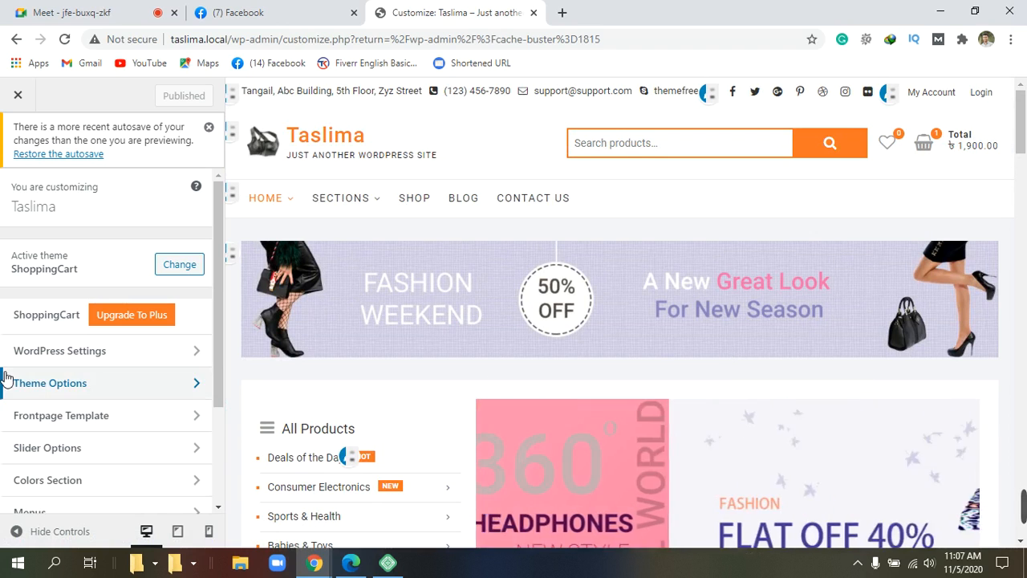
{"action": "scroll", "coordinate": [75, 438], "scroll_direction": "down", "scroll_amount": 2}
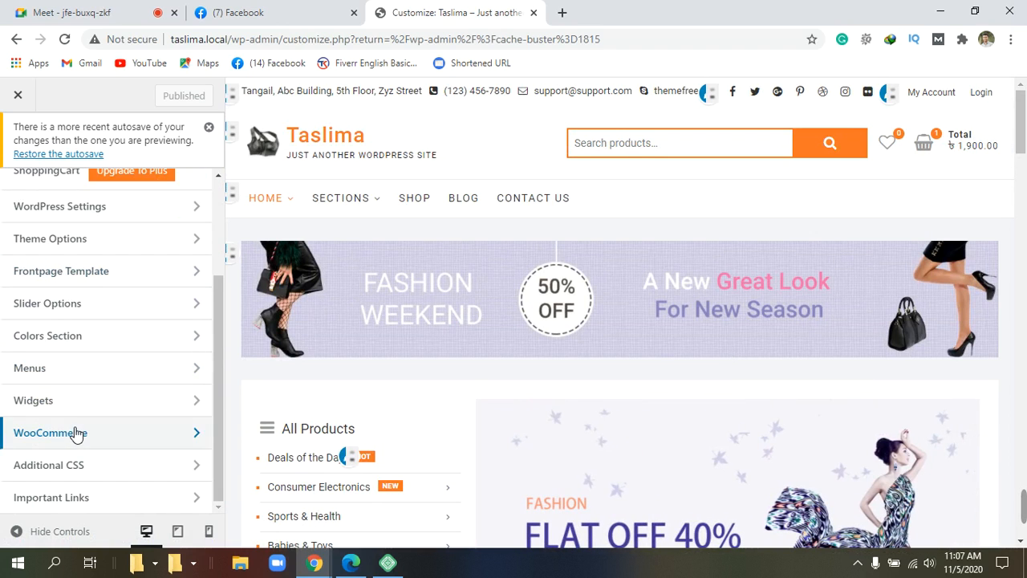
{"action": "left_click", "coordinate": [59, 401]}
{"action": "scroll", "coordinate": [75, 408], "scroll_direction": "down", "scroll_amount": 3}
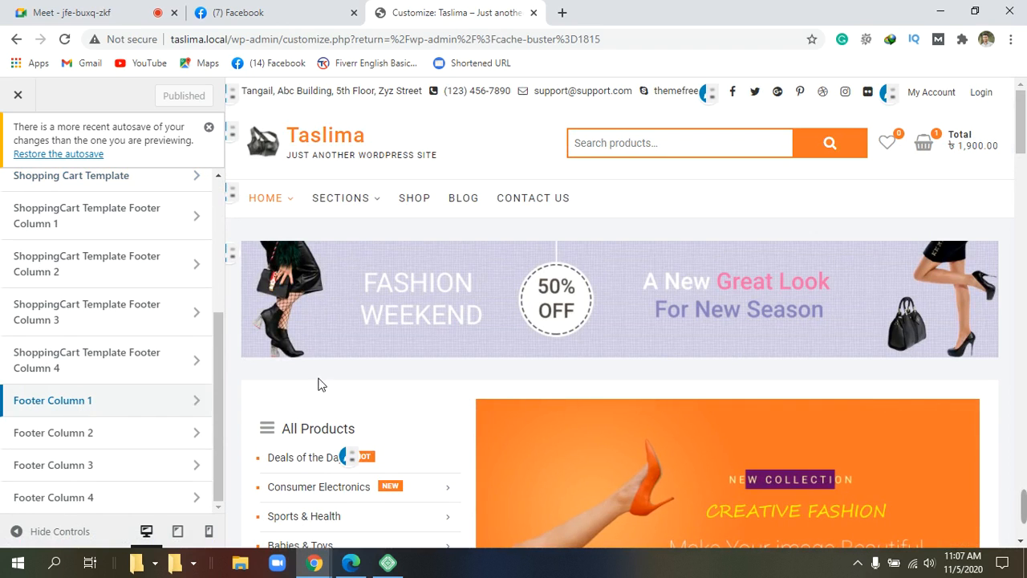
{"action": "scroll", "coordinate": [321, 383], "scroll_direction": "down", "scroll_amount": 5}
{"action": "scroll", "coordinate": [384, 386], "scroll_direction": "down", "scroll_amount": 15}
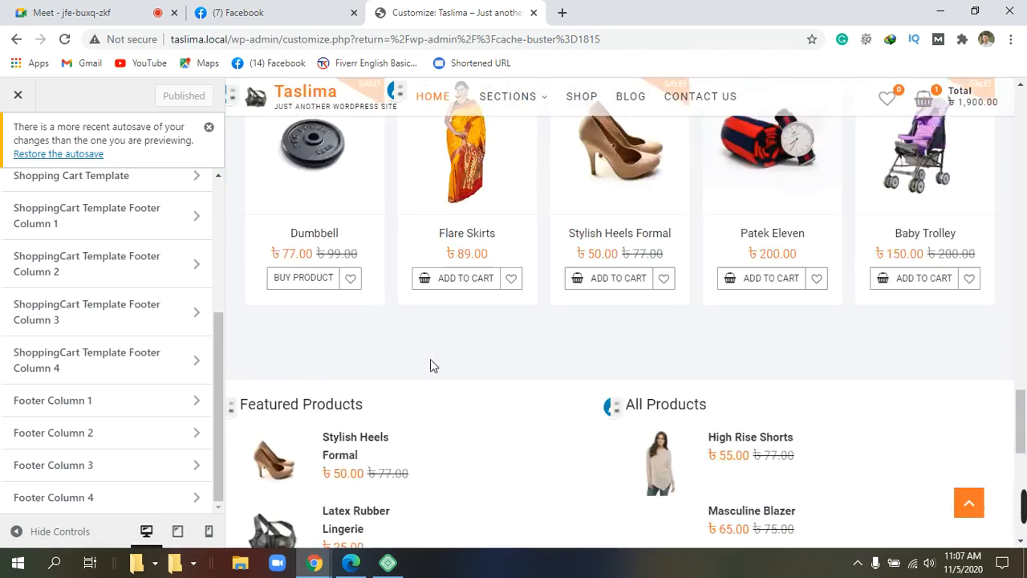
{"action": "scroll", "coordinate": [430, 359], "scroll_direction": "down", "scroll_amount": 1}
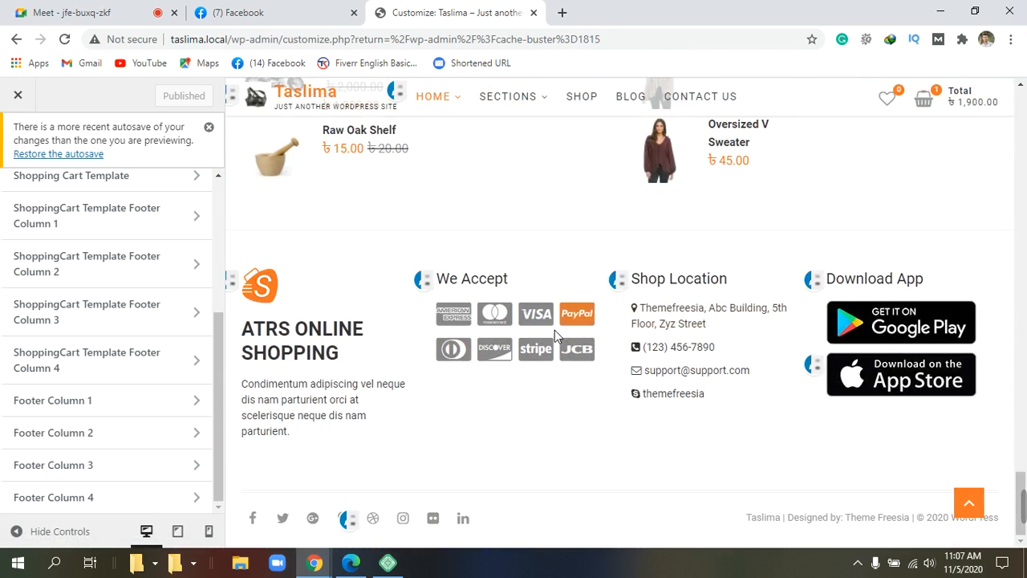
{"action": "left_click", "coordinate": [85, 463]}
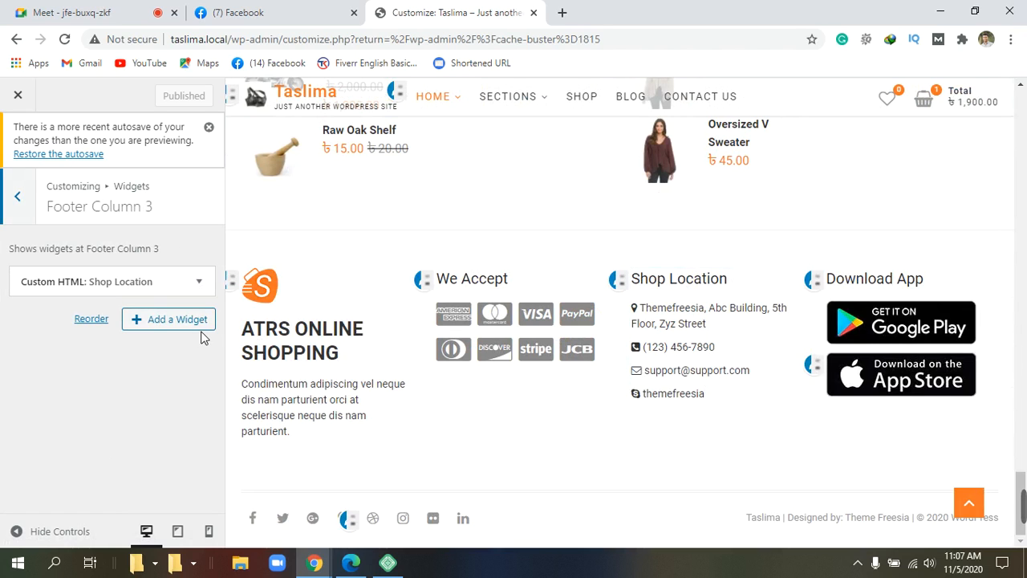
{"action": "left_click", "coordinate": [202, 280]}
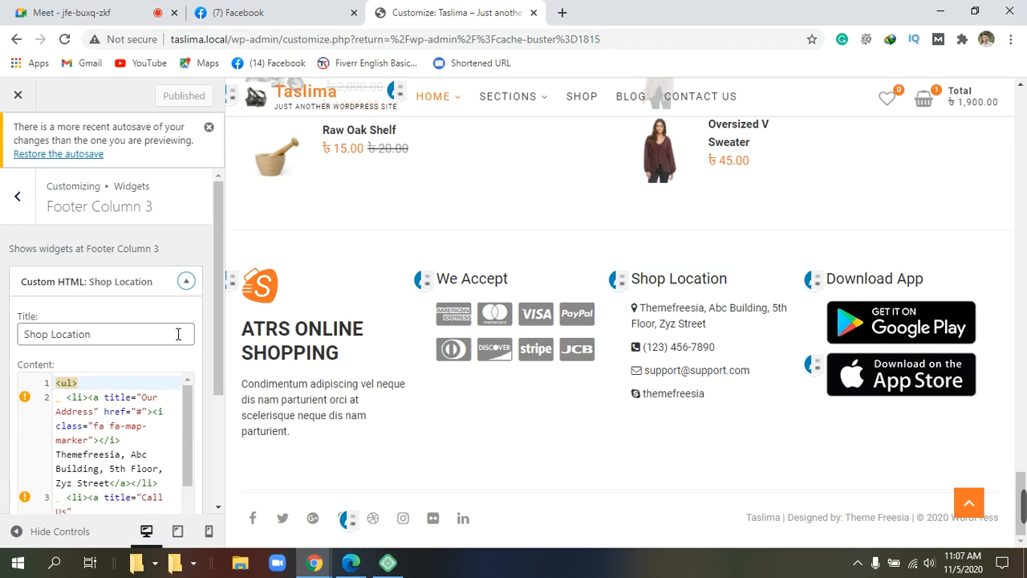
{"action": "scroll", "coordinate": [178, 334], "scroll_direction": "down", "scroll_amount": 2}
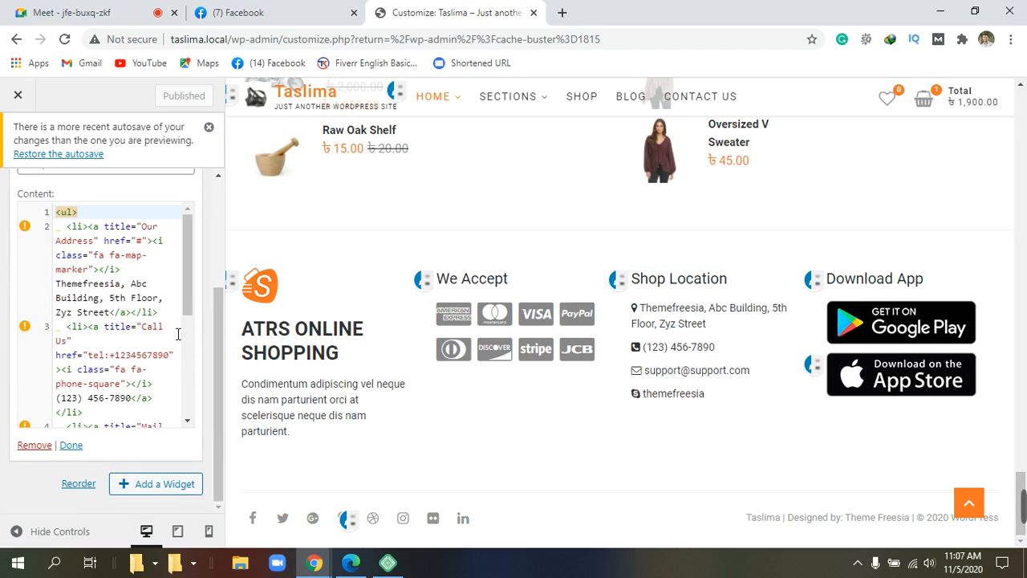
{"action": "scroll", "coordinate": [178, 333], "scroll_direction": "down", "scroll_amount": 3}
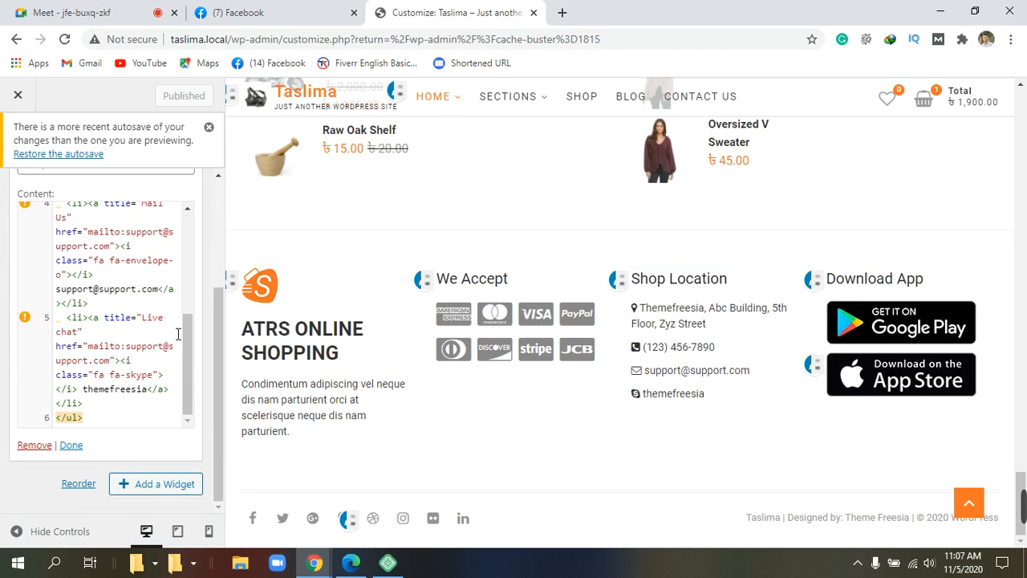
{"action": "scroll", "coordinate": [178, 334], "scroll_direction": "up", "scroll_amount": 3}
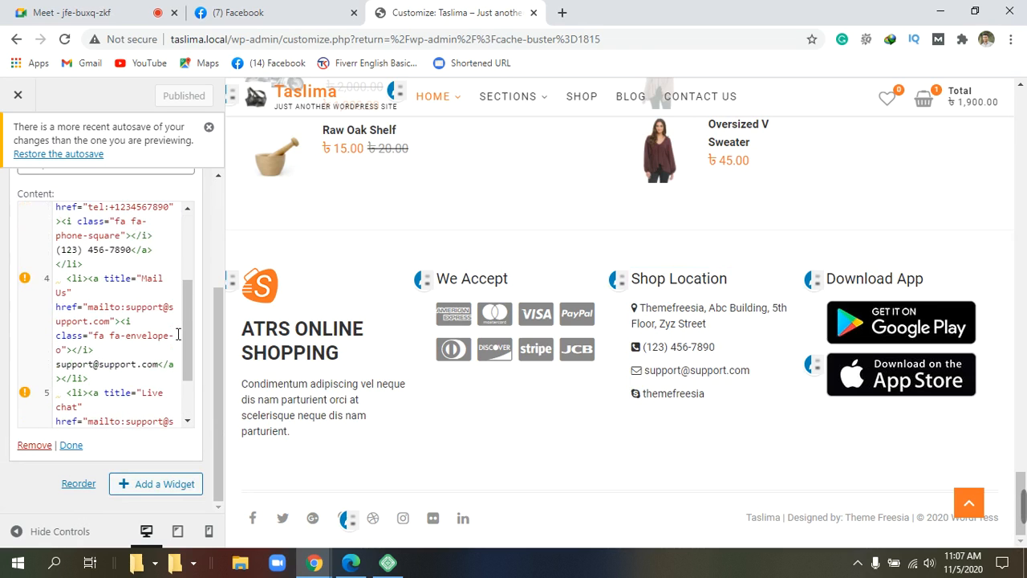
{"action": "scroll", "coordinate": [178, 334], "scroll_direction": "up", "scroll_amount": 5}
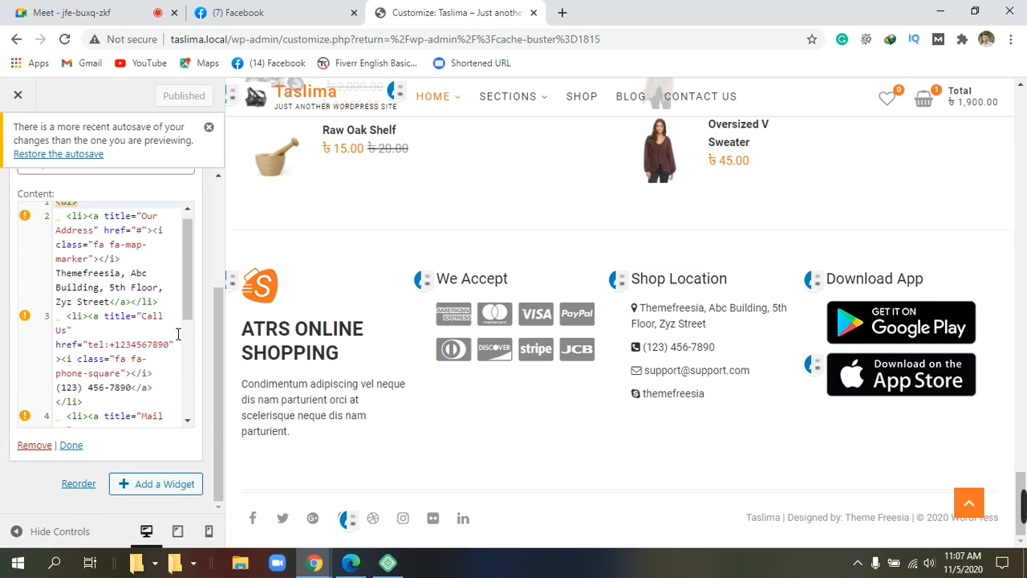
{"action": "scroll", "coordinate": [171, 332], "scroll_direction": "down", "scroll_amount": 2}
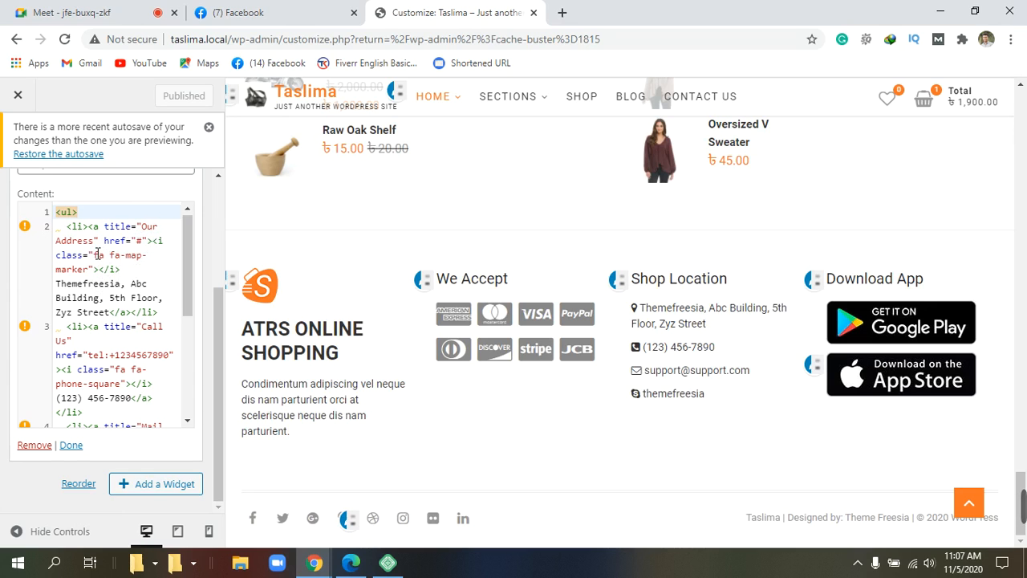
Step: Replace 'Themefreesia' at the start of the address with 'Elenga'
{"action": "left_click", "coordinate": [124, 289]}
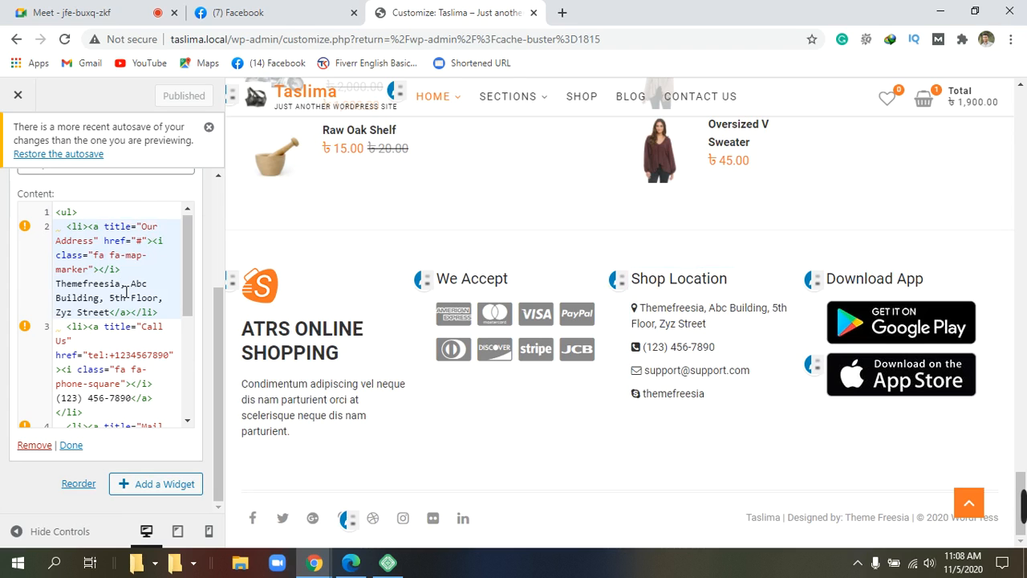
{"action": "key", "text": "BackSpace"}
{"action": "key", "text": "BackSpace"}
{"action": "key", "text": "BackSpace"}
{"action": "key", "text": "BackSpace"}
{"action": "key", "text": "BackSpace"}
{"action": "key", "text": "BackSpace"}
{"action": "key", "text": "BackSpace"}
{"action": "key", "text": "BackSpace"}
{"action": "key", "text": "BackSpace"}
{"action": "key", "text": "BackSpace"}
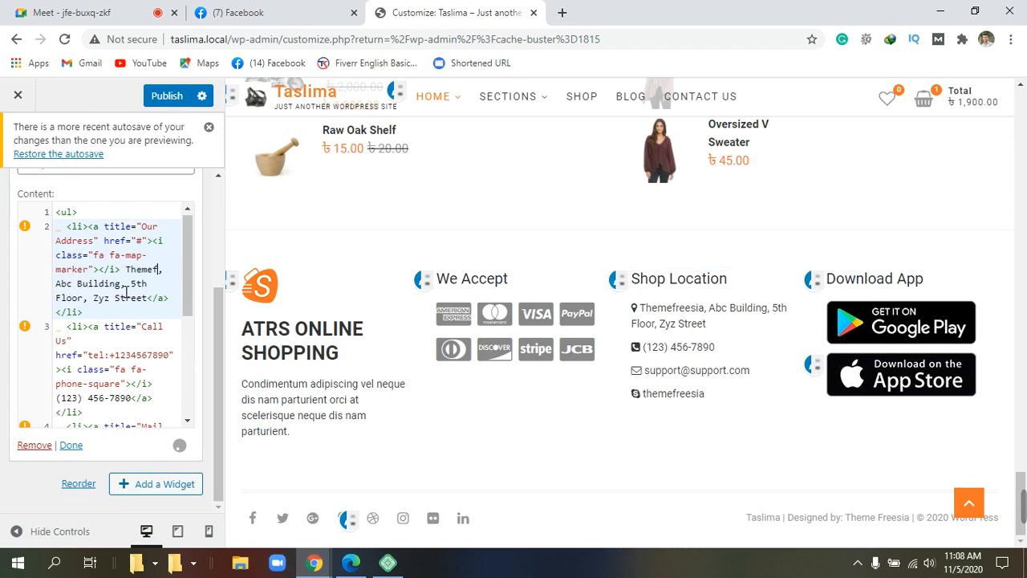
{"action": "key", "text": "BackSpace"}
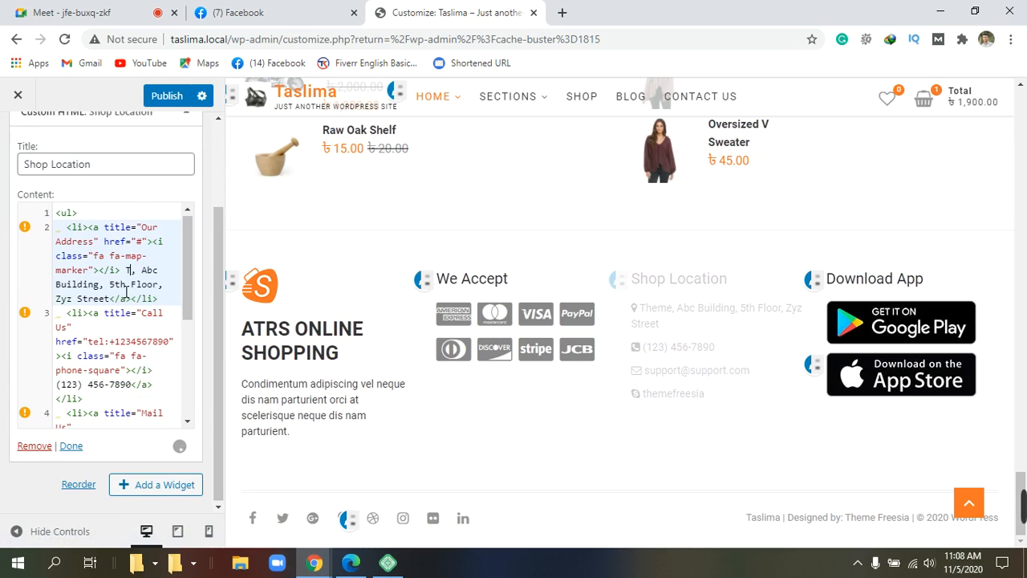
{"action": "key", "text": "BackSpace"}
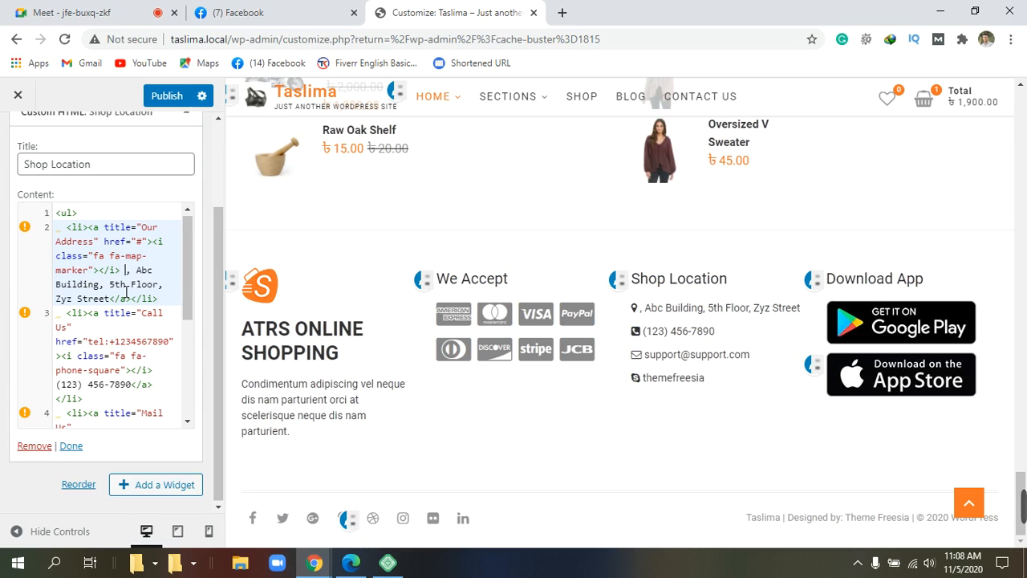
{"action": "type", "text": "e"}
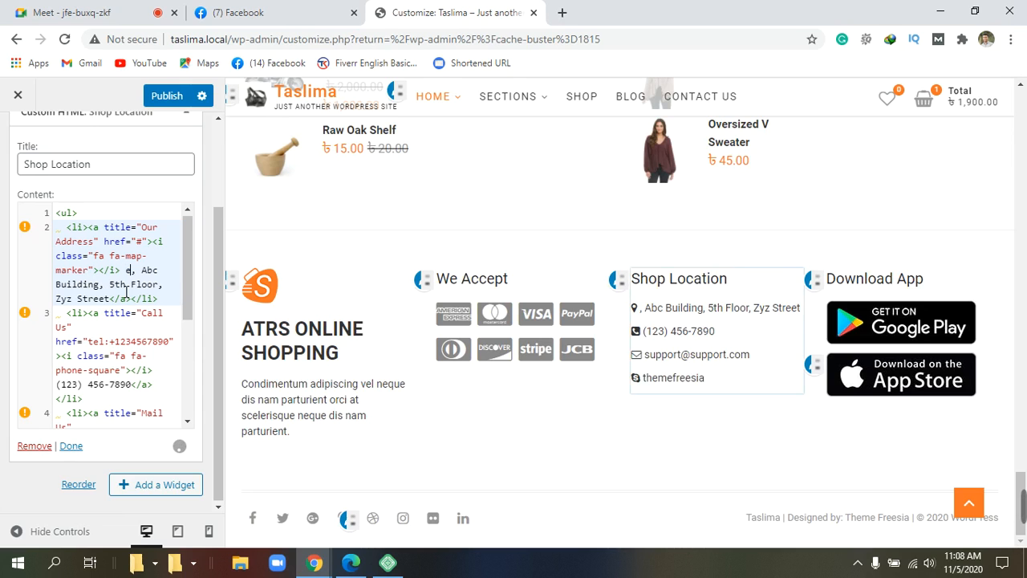
{"action": "key", "text": "BackSpace"}
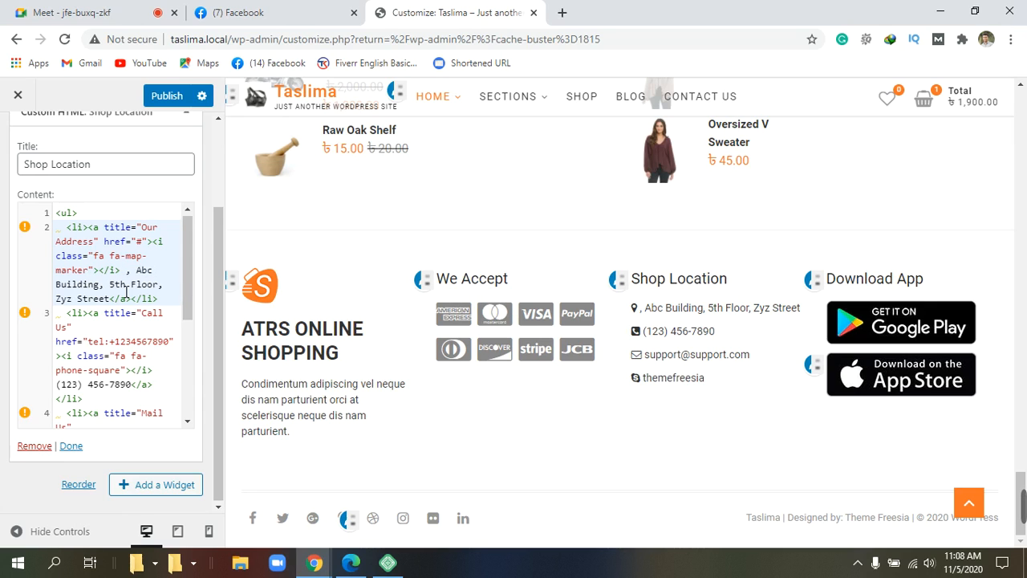
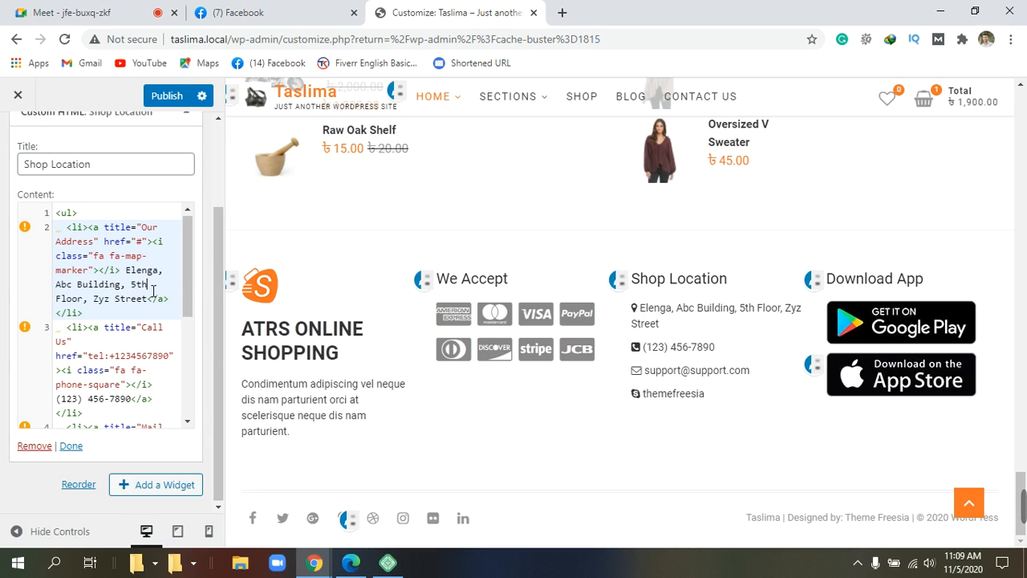
{"action": "key", "text": "BackSpace"}
{"action": "key", "text": "BackSpace"}
{"action": "key", "text": "BackSpace"}
{"action": "key", "text": "BackSpace"}
{"action": "key", "text": "BackSpace"}
{"action": "key", "text": "BackSpace"}
{"action": "key", "text": "BackSpace"}
{"action": "key", "text": "BackSpace"}
{"action": "key", "text": "BackSpace"}
{"action": "key", "text": "BackSpace"}
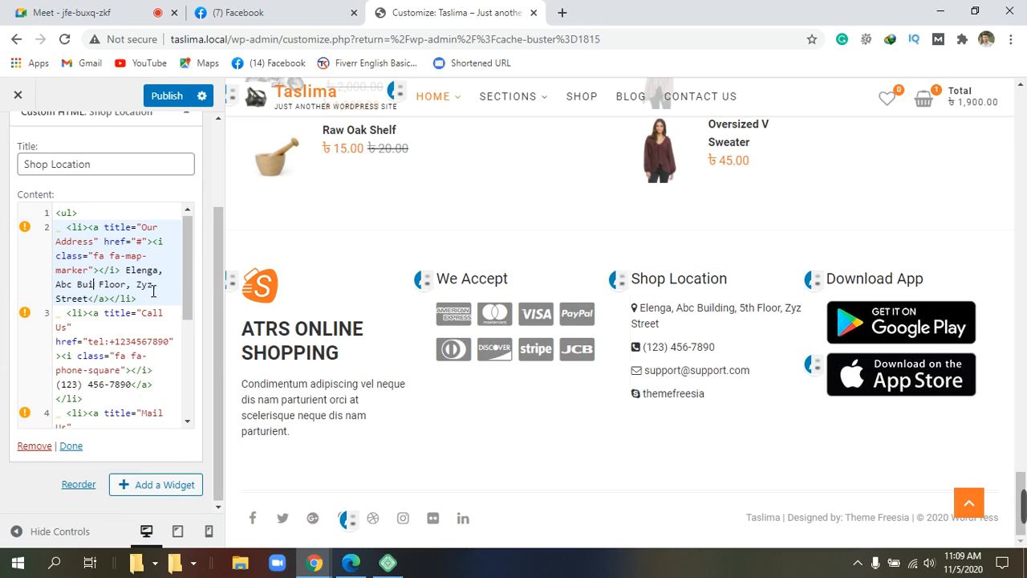
{"action": "key", "text": "BackSpace"}
{"action": "key", "text": "BackSpace"}
{"action": "key", "text": "BackSpace"}
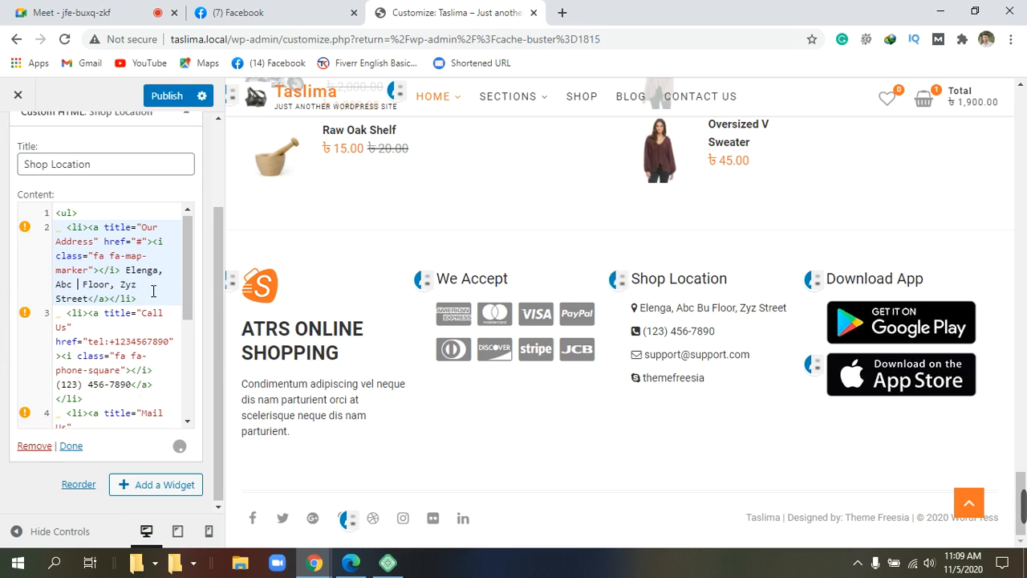
{"action": "key", "text": "BackSpace"}
{"action": "key", "text": "BackSpace"}
{"action": "key", "text": "BackSpace"}
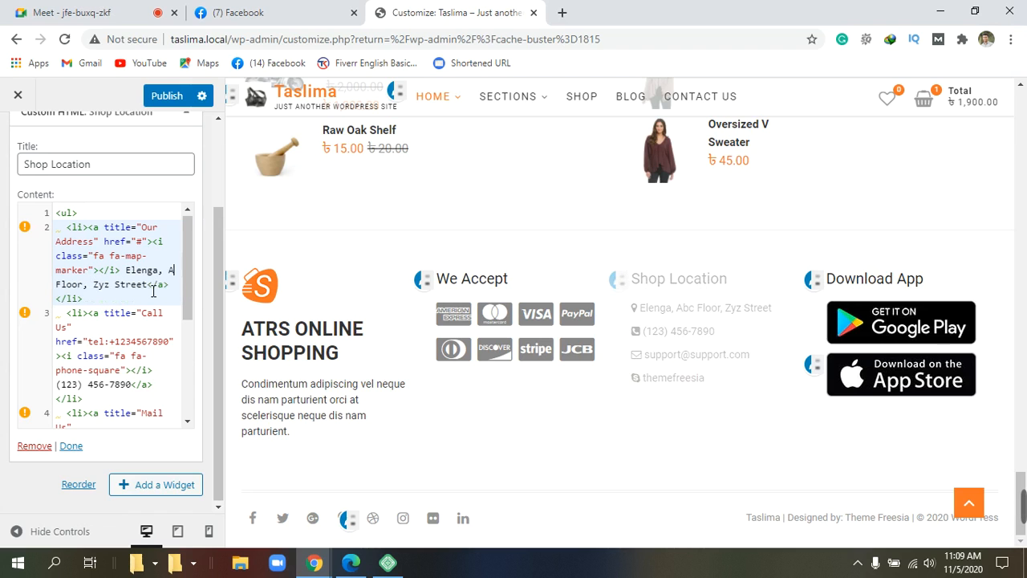
{"action": "key", "text": "BackSpace"}
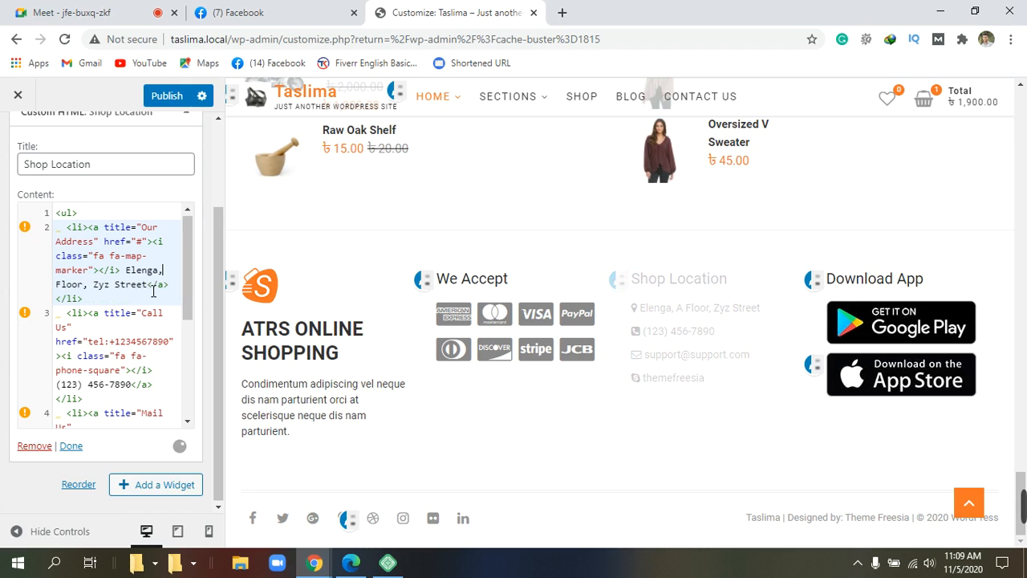
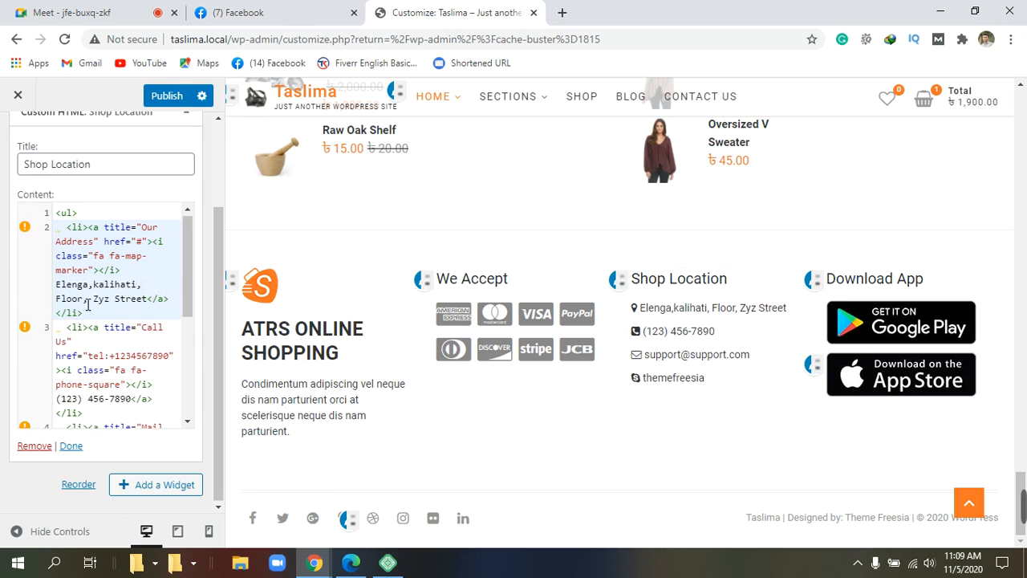
{"action": "left_click", "coordinate": [87, 303]}
{"action": "key", "text": "BackSpace"}
{"action": "key", "text": "BackSpace"}
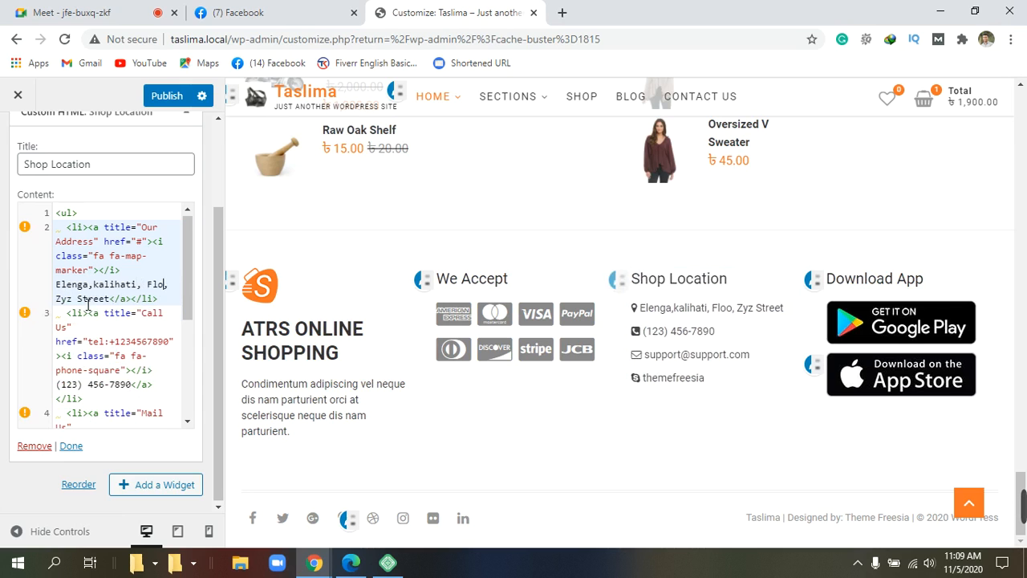
{"action": "key", "text": "BackSpace"}
{"action": "key", "text": "BackSpace"}
{"action": "key", "text": "BackSpace"}
{"action": "key", "text": "BackSpace"}
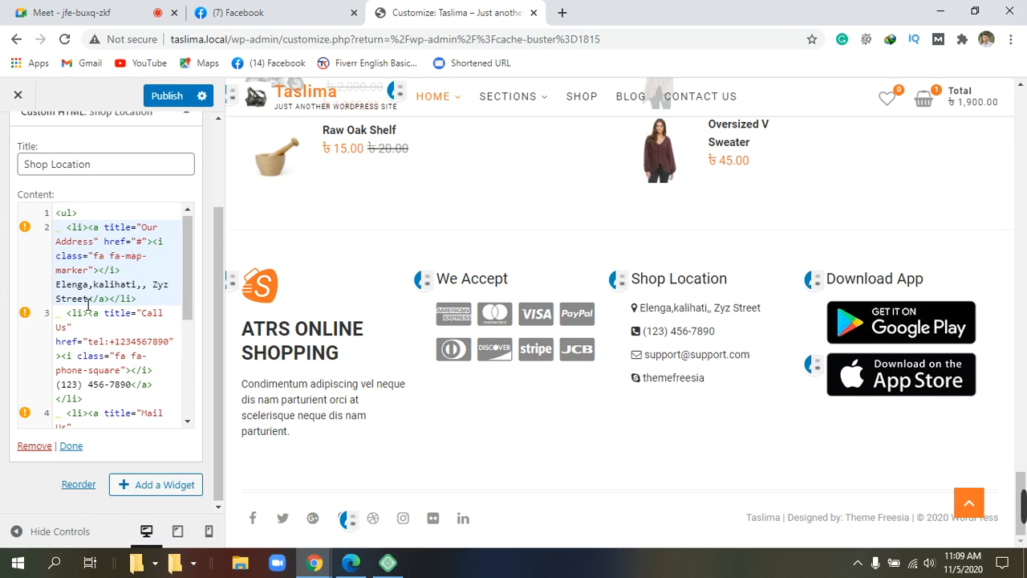
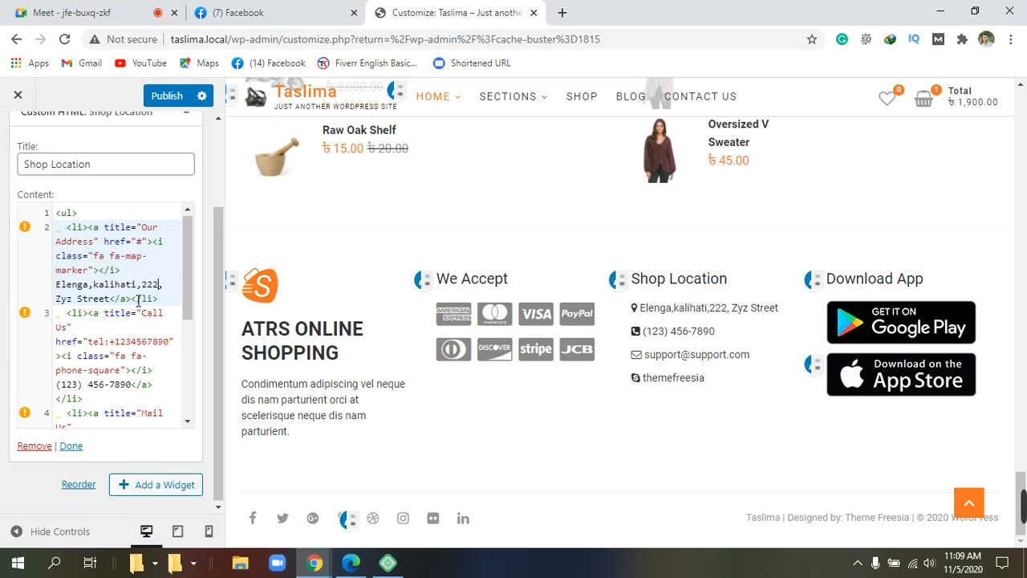
Step: Delete the 'Zyz Street' placeholder text from the address line
{"action": "left_click", "coordinate": [74, 300]}
{"action": "key", "text": "BackSpace"}
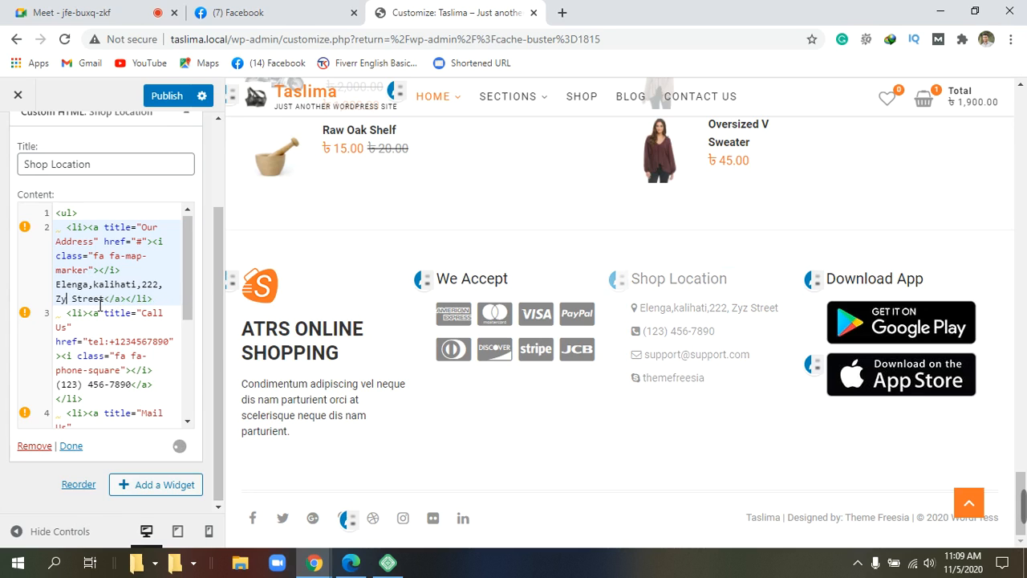
{"action": "key", "text": "BackSpace"}
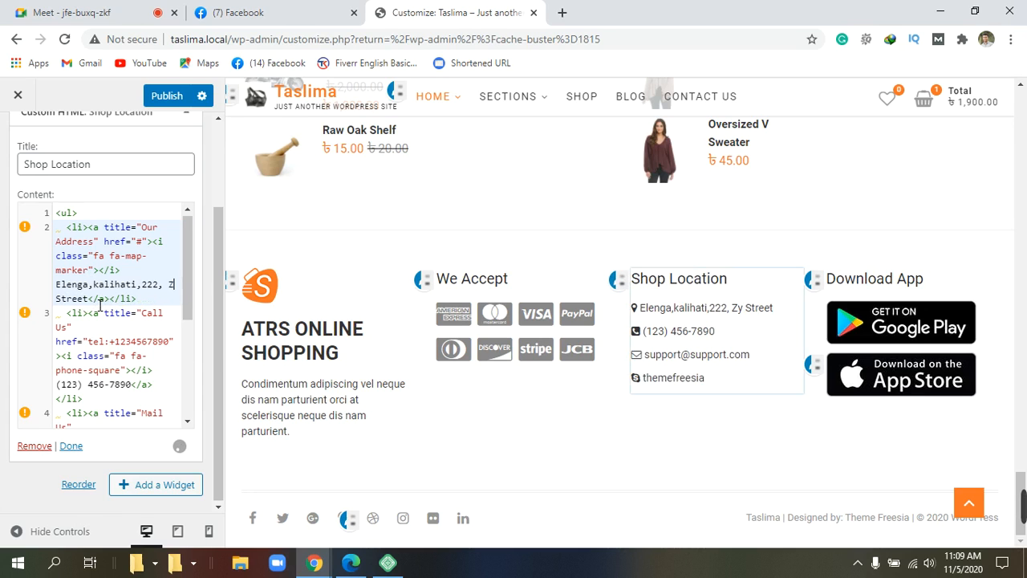
{"action": "key", "text": "BackSpace"}
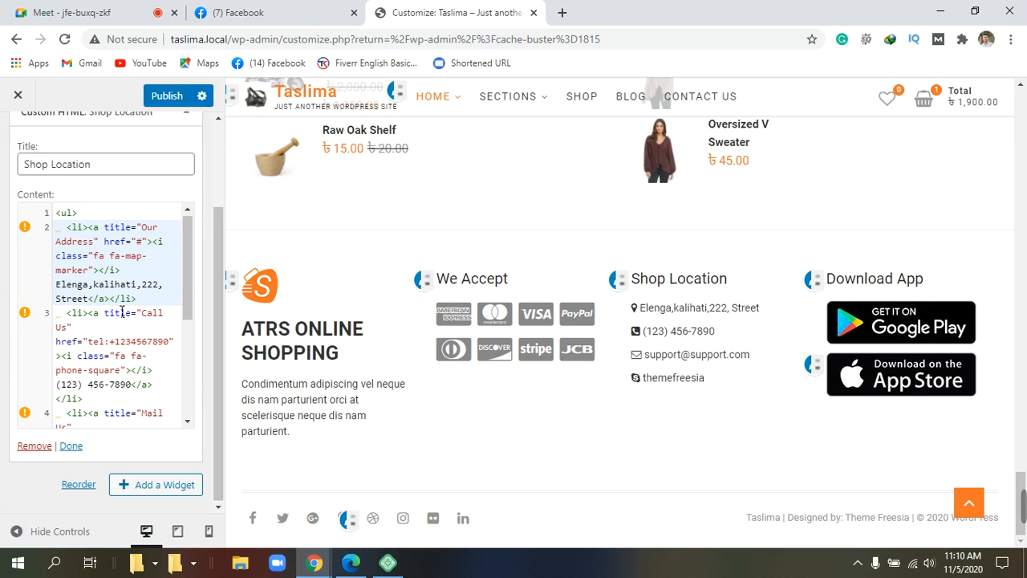
{"action": "left_click", "coordinate": [90, 298]}
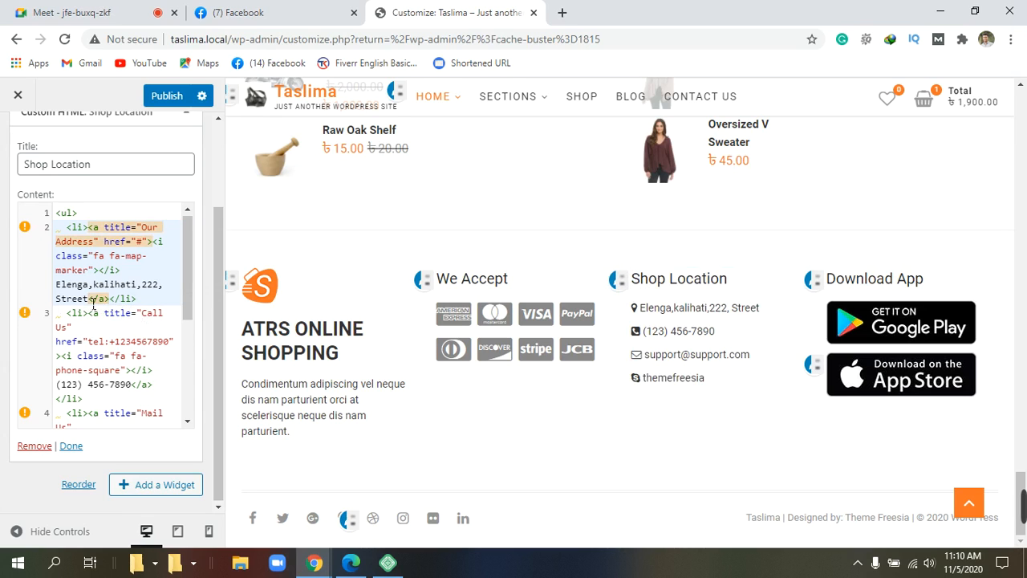
{"action": "key", "text": "Left"}
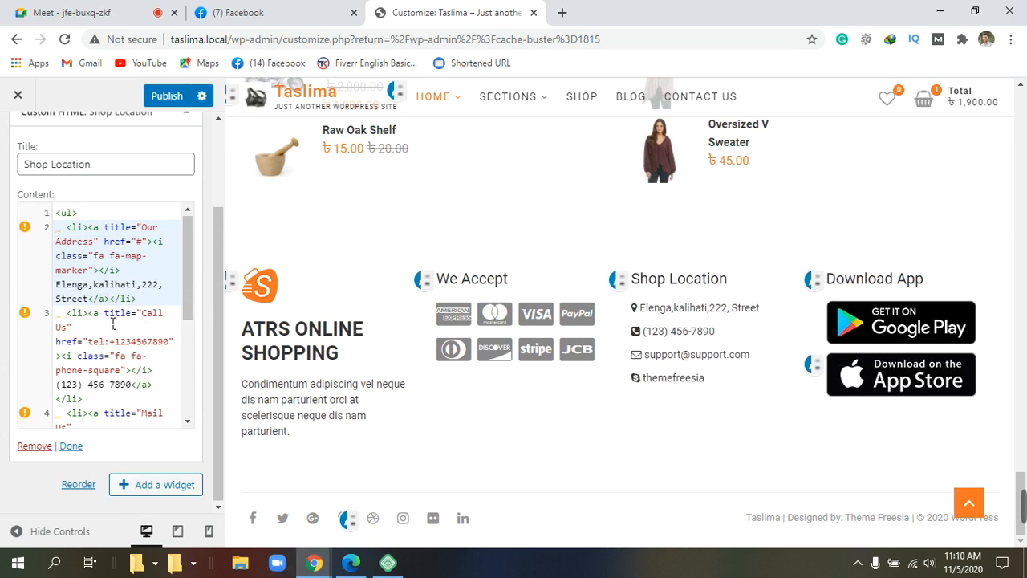
{"action": "left_click", "coordinate": [92, 305]}
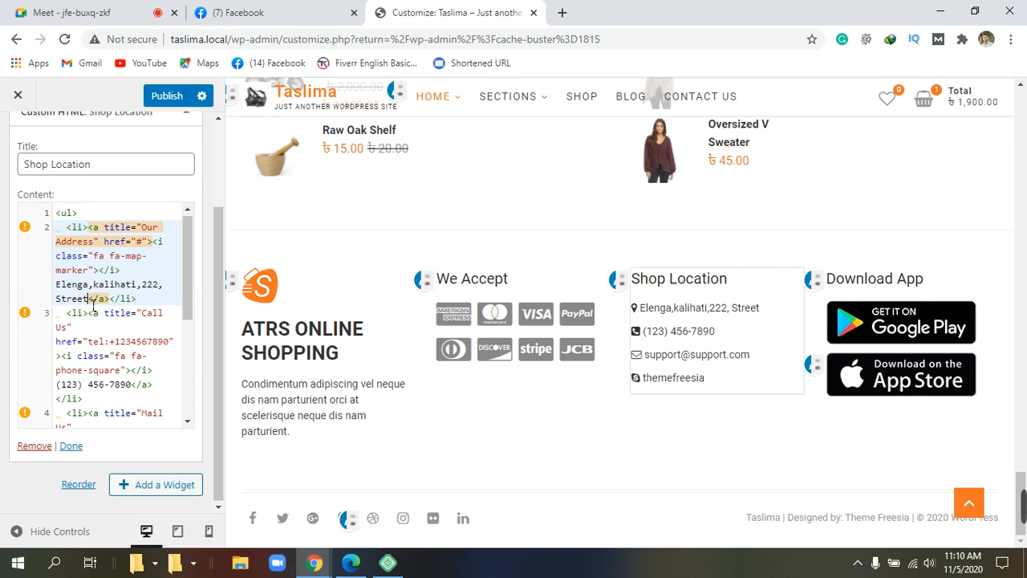
{"action": "key", "text": "Left"}
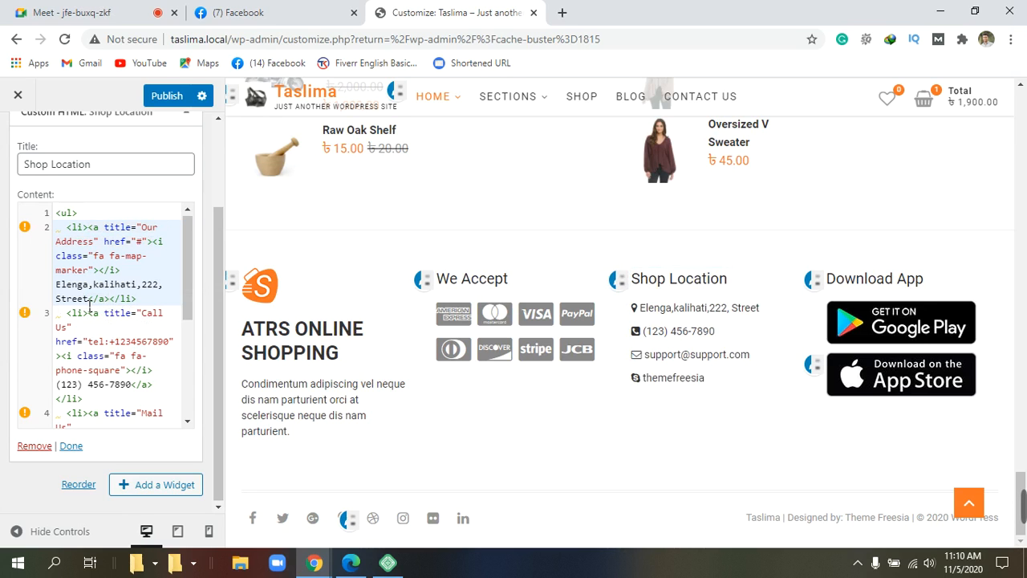
{"action": "key", "text": "BackSpace"}
{"action": "key", "text": "BackSpace"}
{"action": "key", "text": "BackSpace"}
{"action": "key", "text": "BackSpace"}
{"action": "key", "text": "BackSpace"}
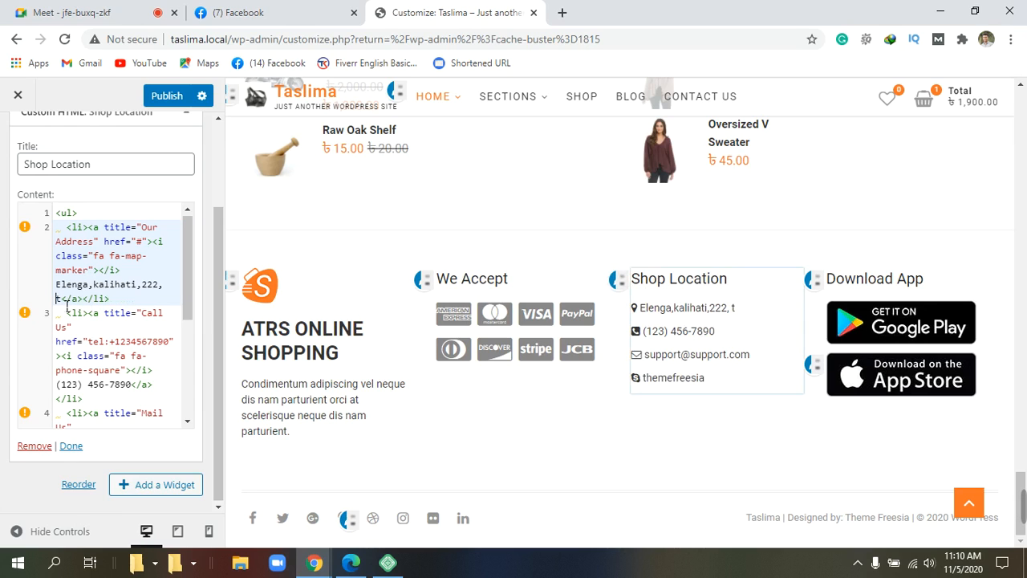
{"action": "left_click", "coordinate": [67, 299]}
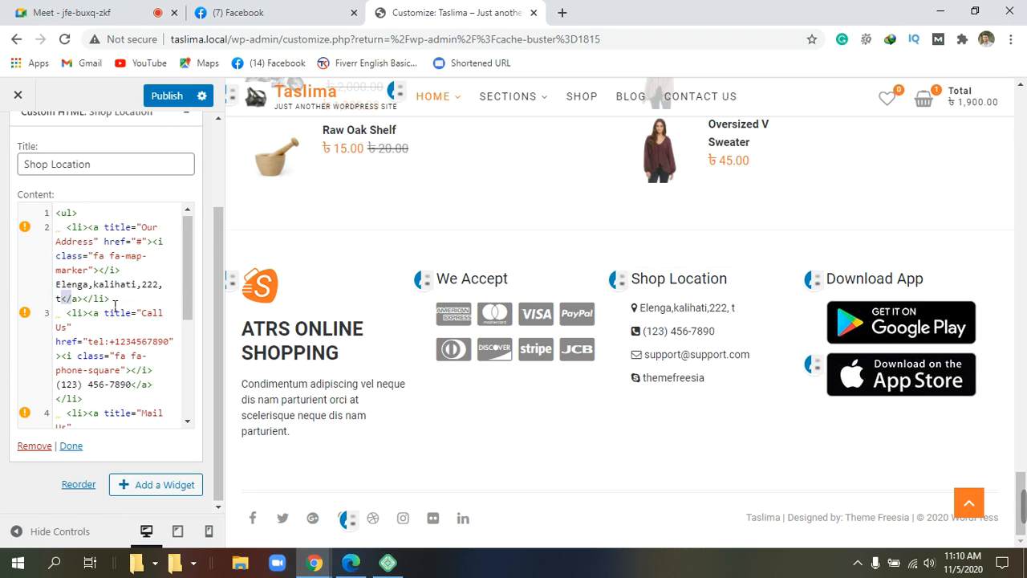
{"action": "left_click", "coordinate": [169, 290]}
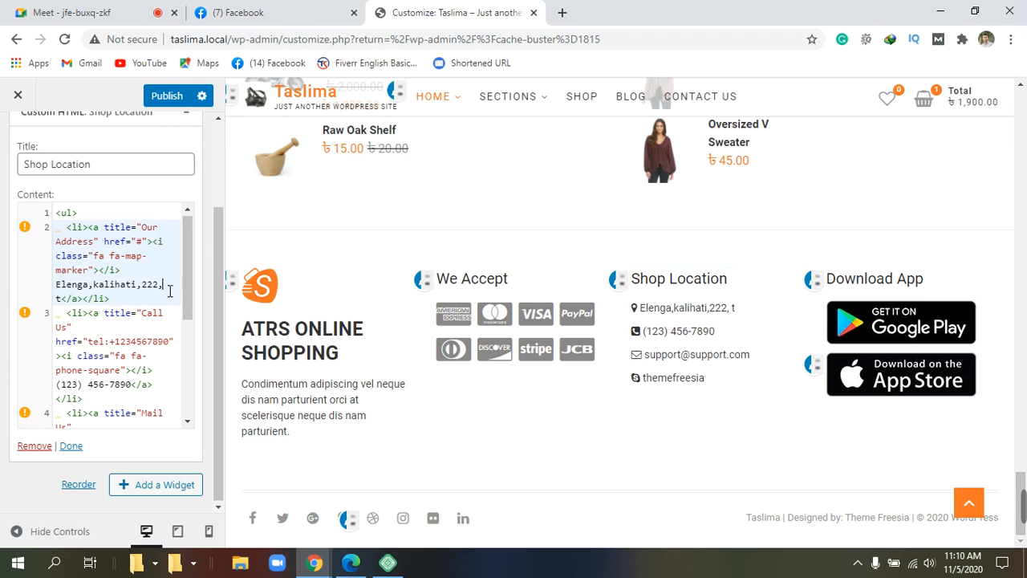
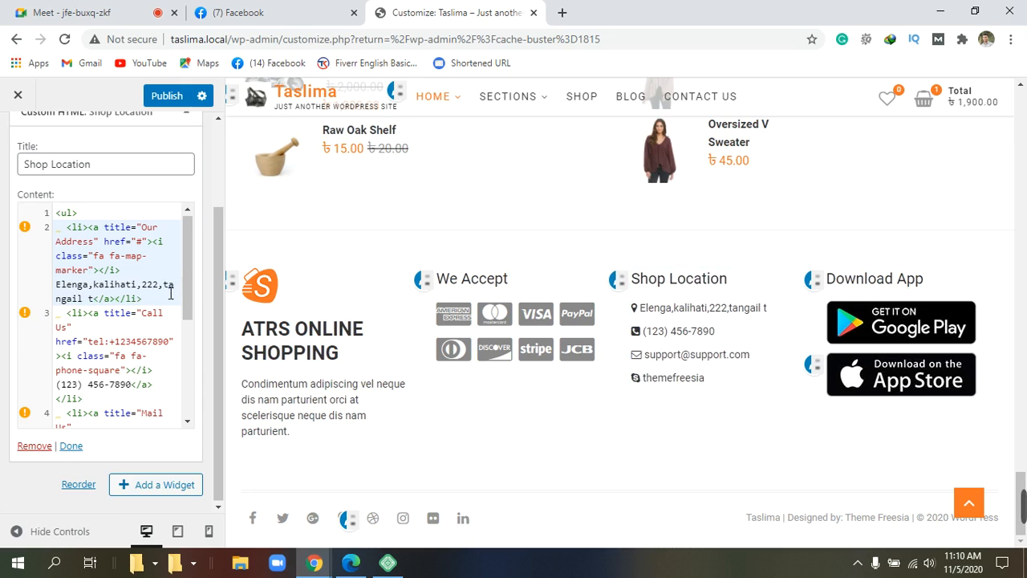
{"action": "key", "text": "Return"}
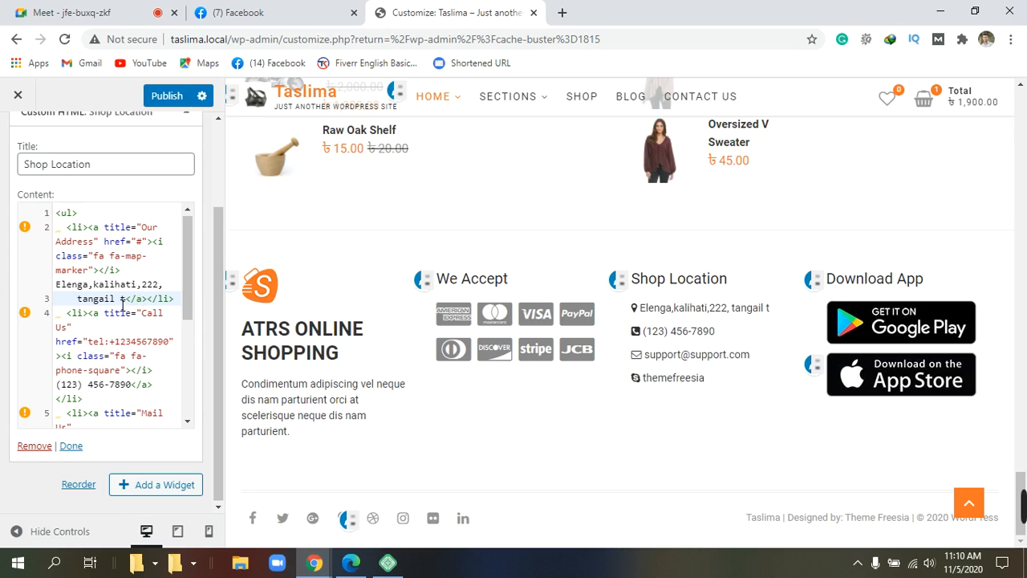
{"action": "left_click", "coordinate": [130, 302]}
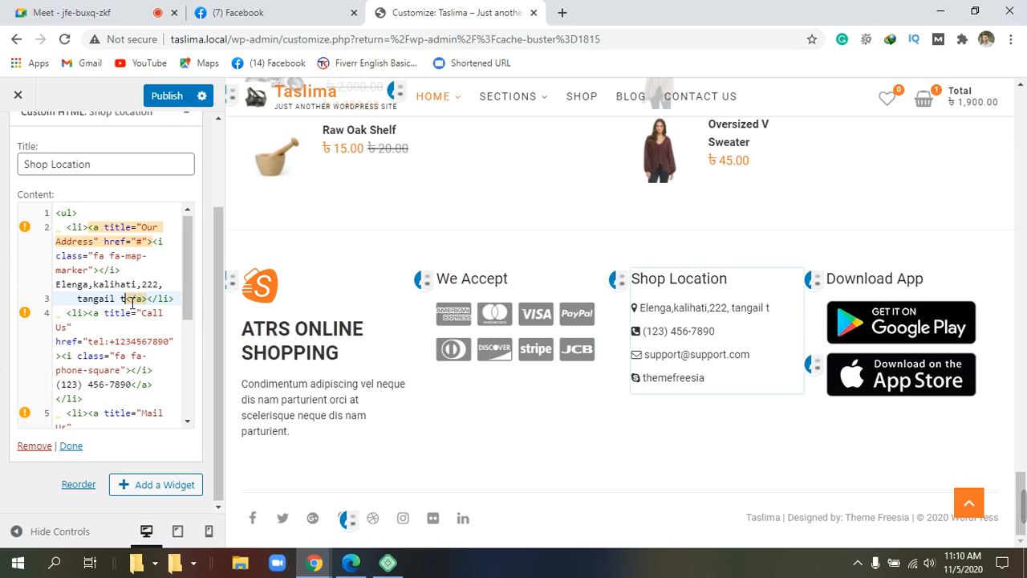
{"action": "key", "text": "BackSpace"}
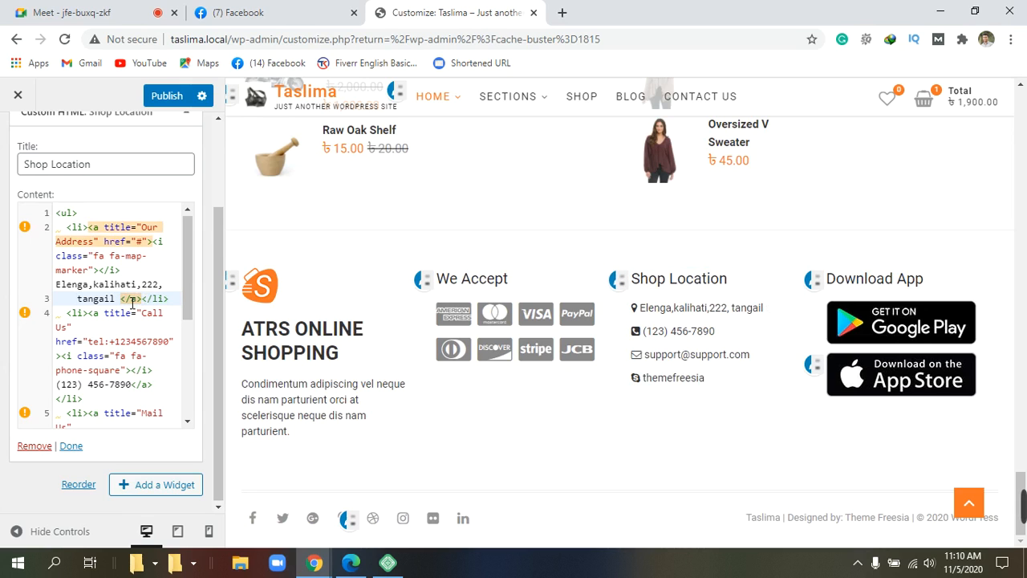
Step: Remove the extra space after 'tangail' in the address
{"action": "key", "text": "BackSpace"}
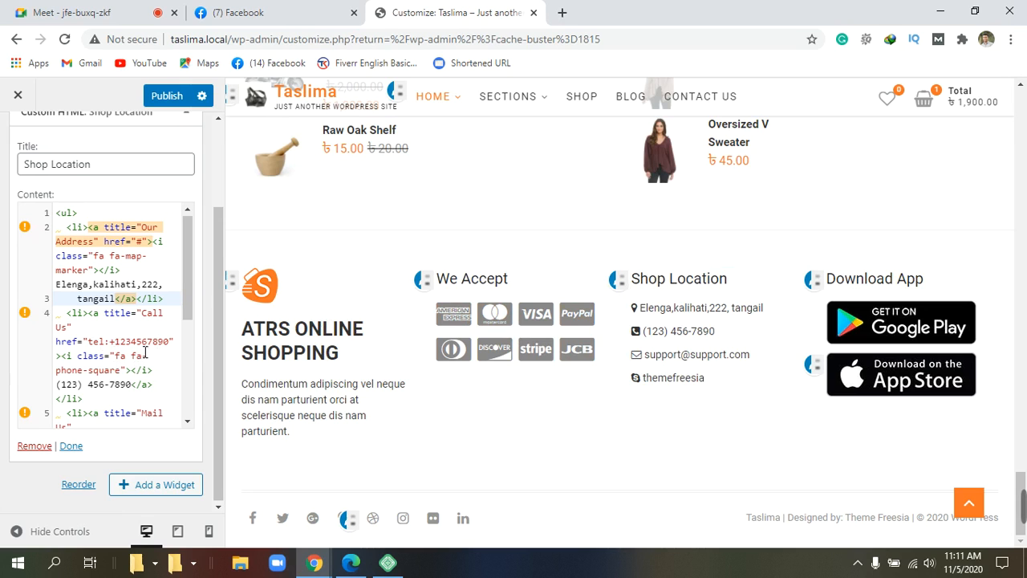
{"action": "scroll", "coordinate": [124, 350], "scroll_direction": "down", "scroll_amount": 2}
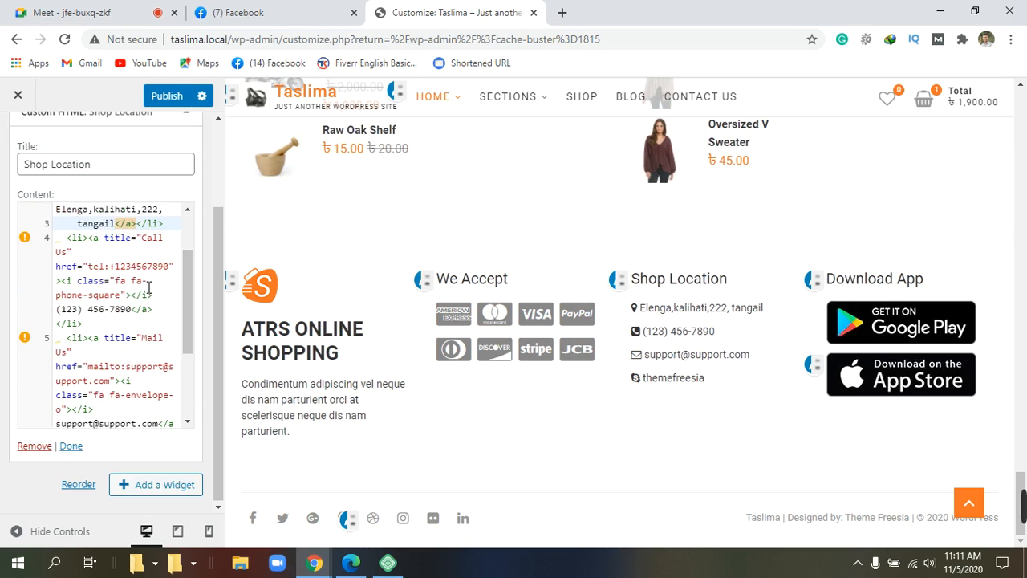
{"action": "scroll", "coordinate": [148, 287], "scroll_direction": "up", "scroll_amount": 2}
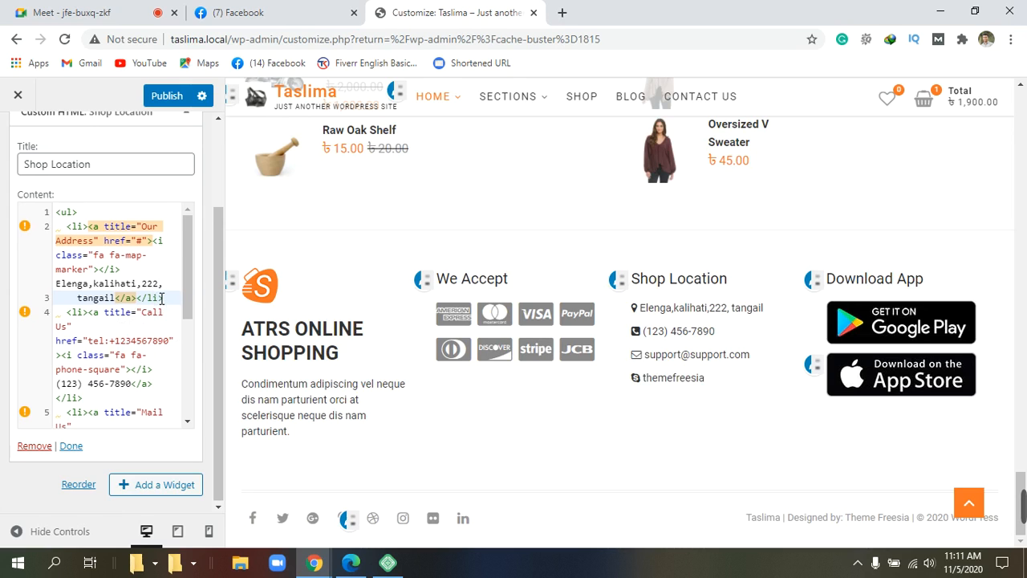
{"action": "scroll", "coordinate": [161, 299], "scroll_direction": "down", "scroll_amount": 1}
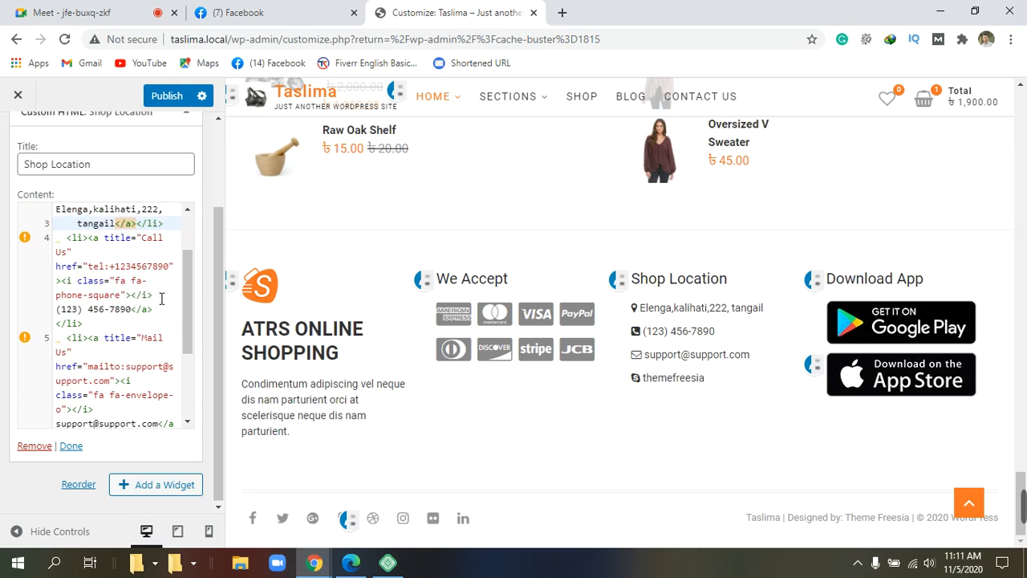
{"action": "scroll", "coordinate": [161, 299], "scroll_direction": "up", "scroll_amount": 1}
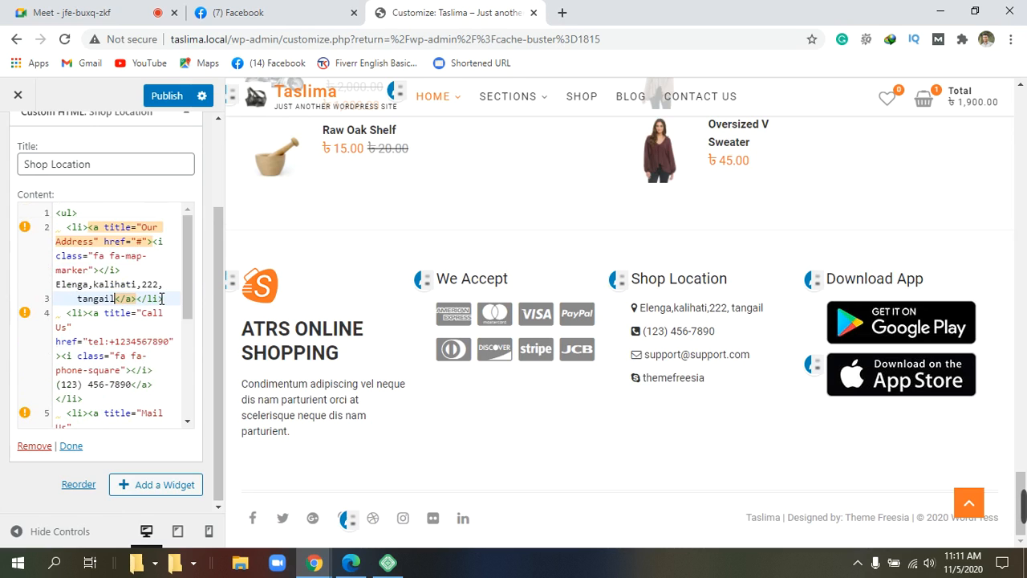
Step: Replace the placeholder tel: number with the shop's own phone number
{"action": "left_click", "coordinate": [130, 342]}
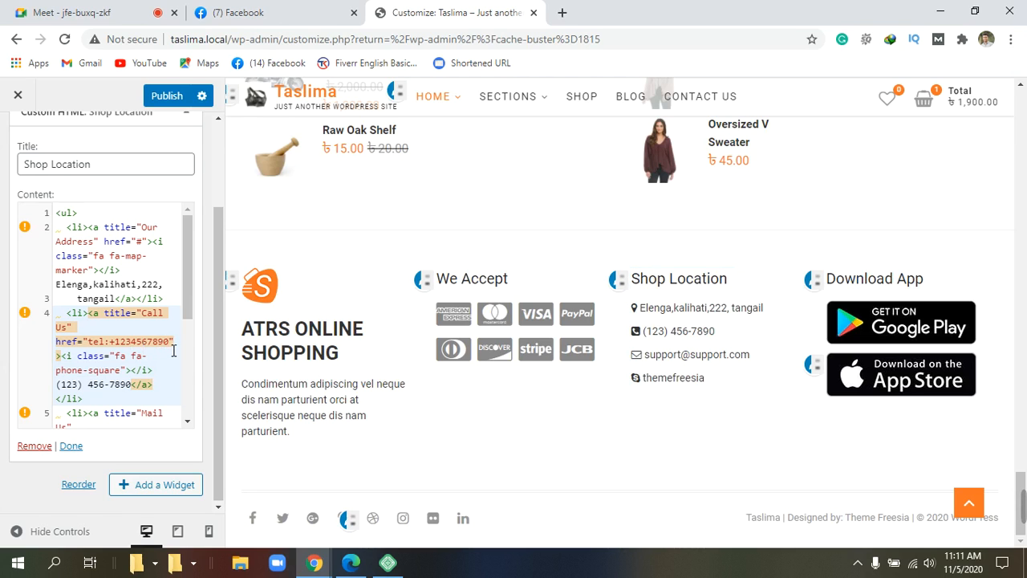
{"action": "key", "text": "BackSpace"}
{"action": "key", "text": "BackSpace"}
{"action": "key", "text": "BackSpace"}
{"action": "key", "text": "BackSpace"}
{"action": "key", "text": "BackSpace"}
{"action": "key", "text": "BackSpace"}
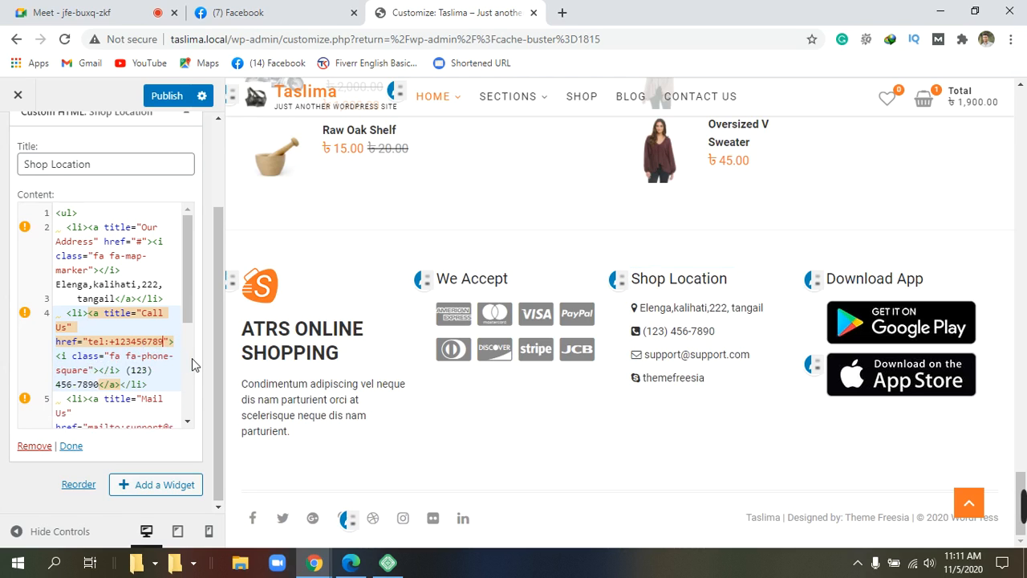
{"action": "key", "text": "BackSpace"}
{"action": "key", "text": "BackSpace"}
{"action": "key", "text": "BackSpace"}
{"action": "key", "text": "BackSpace"}
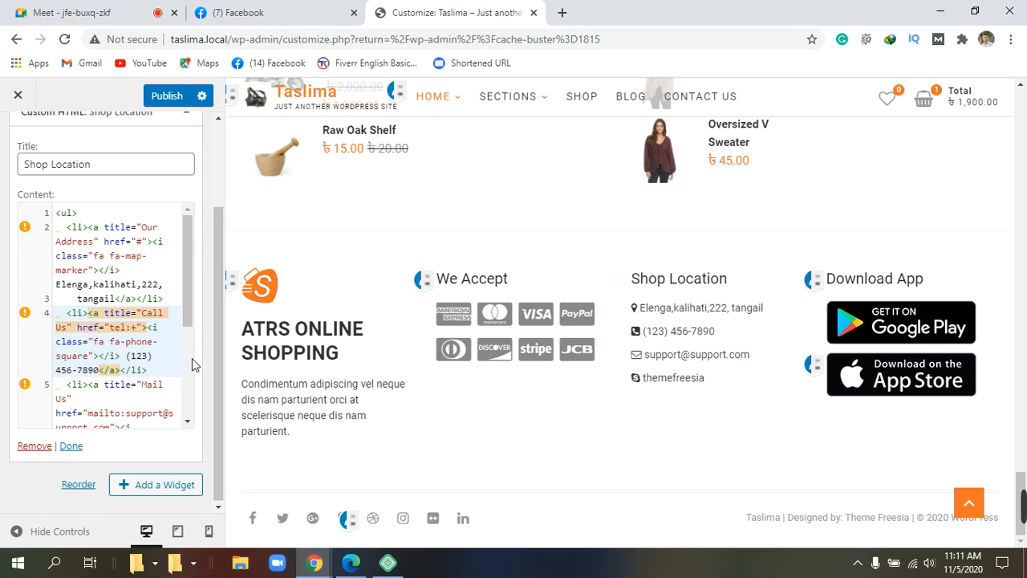
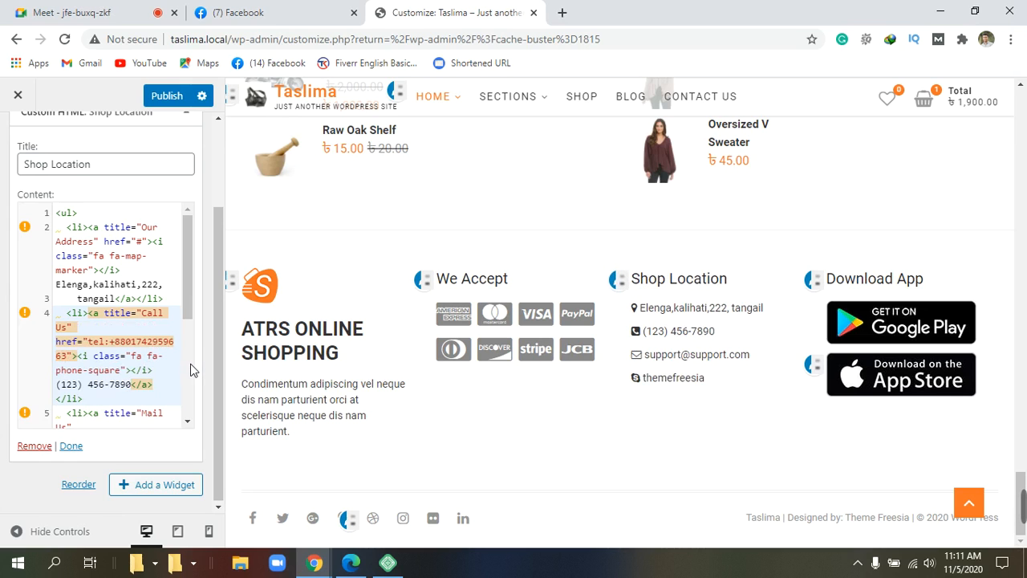
{"action": "scroll", "coordinate": [191, 365], "scroll_direction": "down", "scroll_amount": 1}
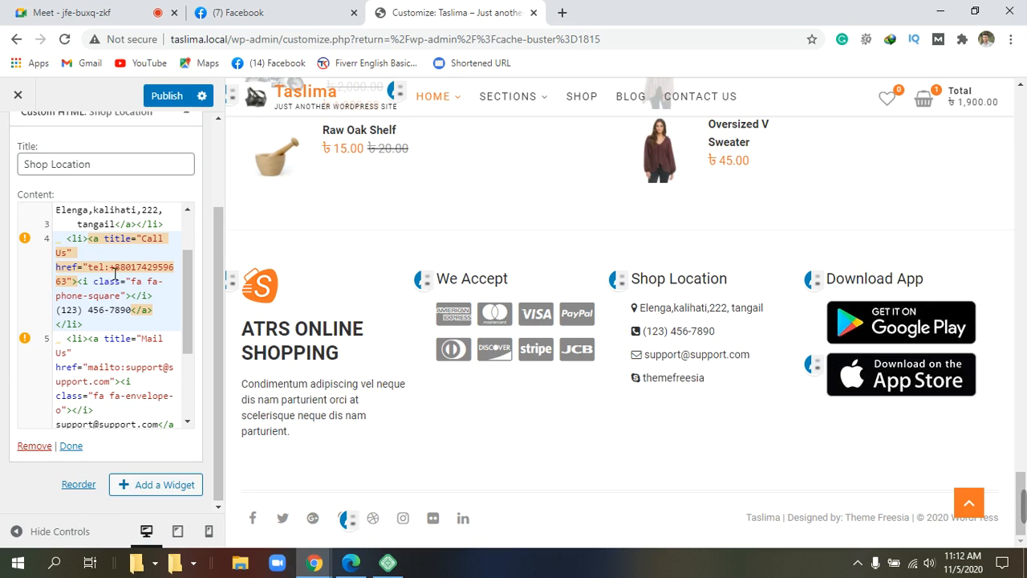
Step: Wrap the +880 country code of the phone number in parentheses
{"action": "type", "text": ")"}
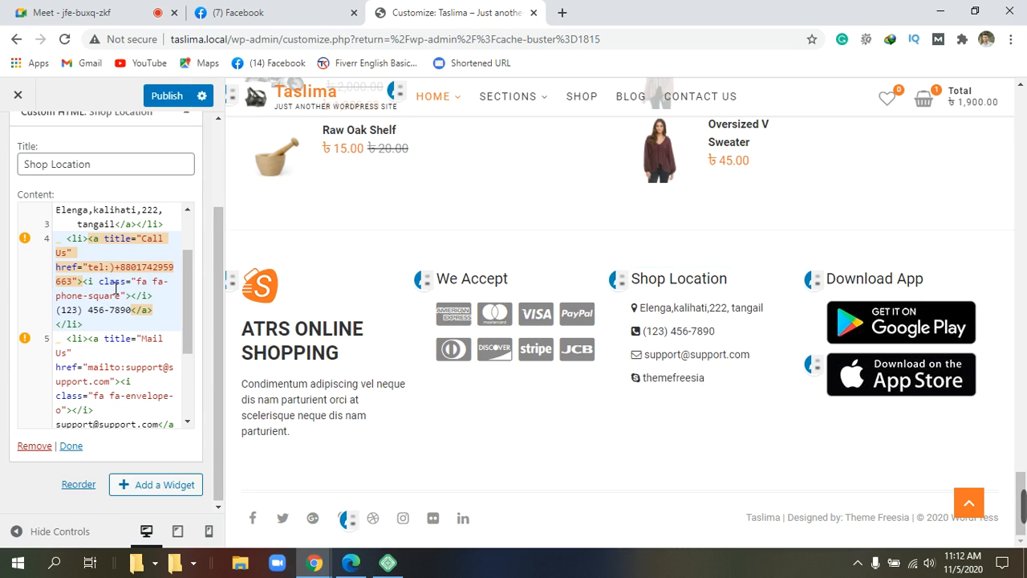
{"action": "key", "text": "BackSpace"}
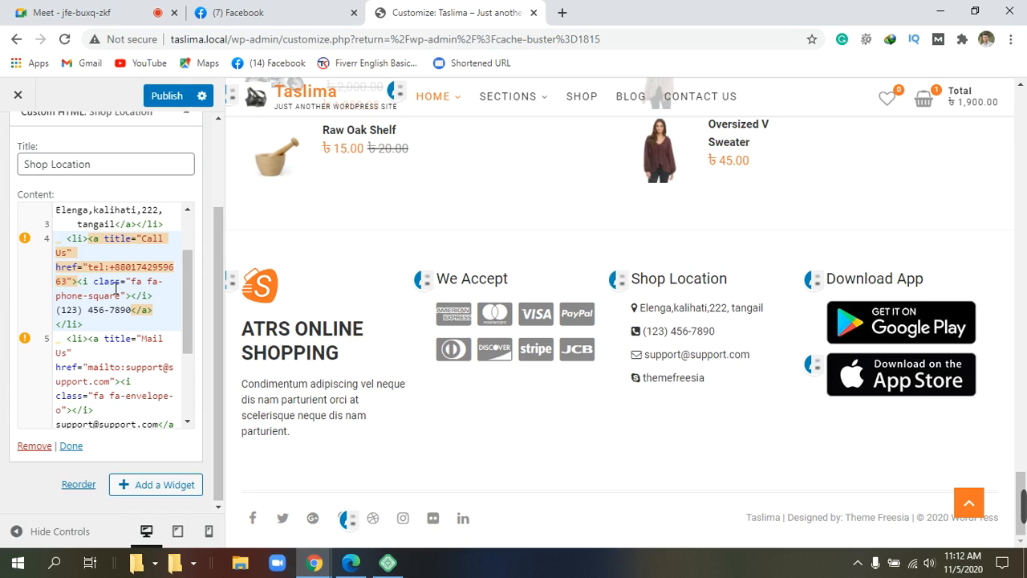
{"action": "type", "text": "("}
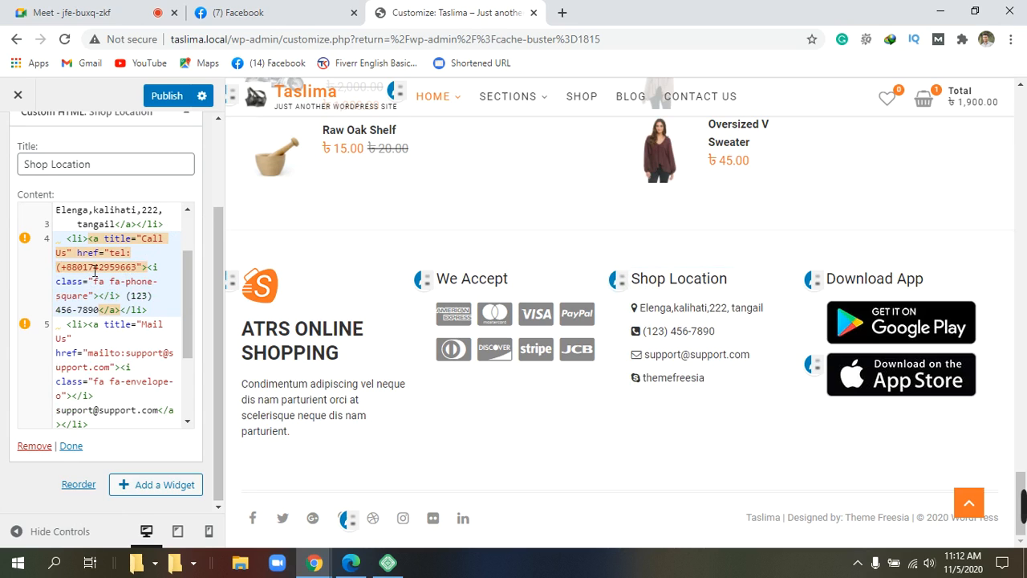
{"action": "left_click", "coordinate": [92, 271]}
{"action": "type", "text": ")"}
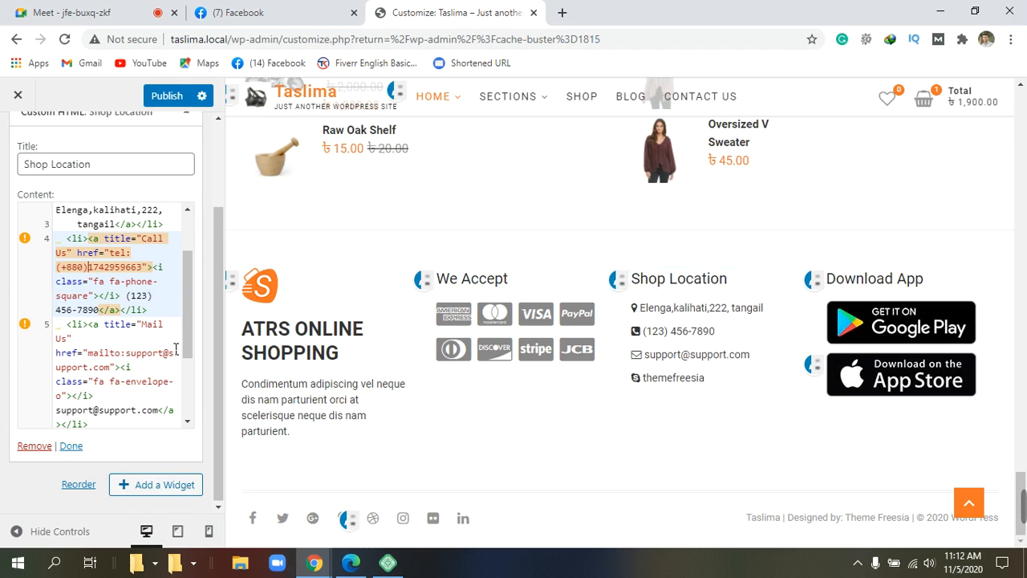
{"action": "scroll", "coordinate": [175, 346], "scroll_direction": "down", "scroll_amount": 2}
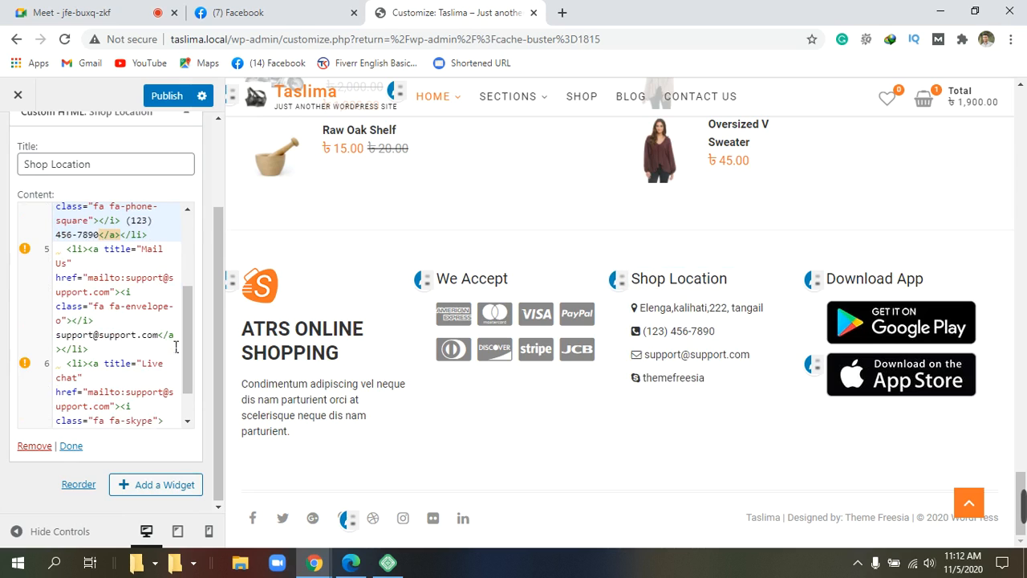
{"action": "scroll", "coordinate": [145, 281], "scroll_direction": "up", "scroll_amount": 2}
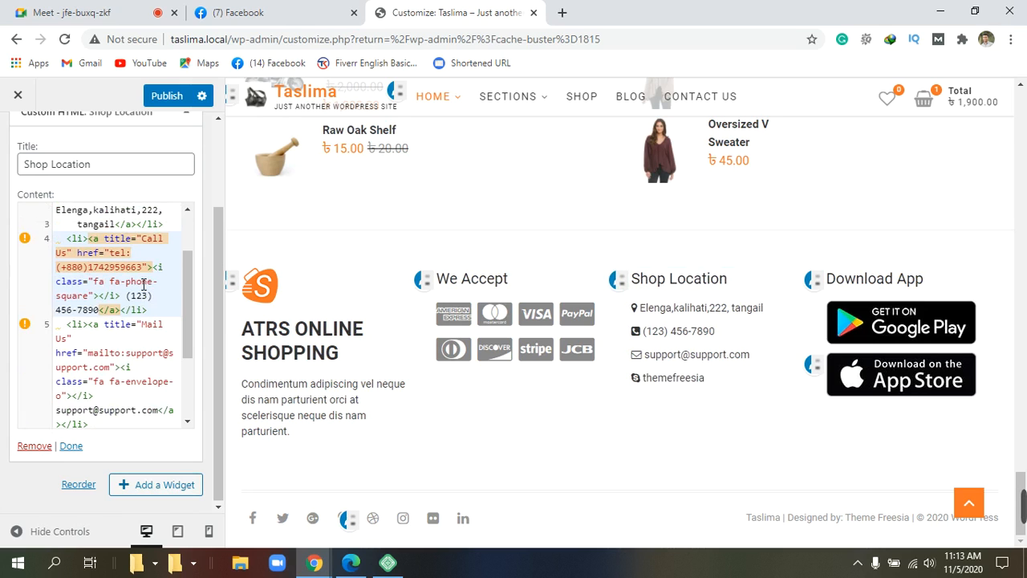
{"action": "scroll", "coordinate": [146, 282], "scroll_direction": "down", "scroll_amount": 2}
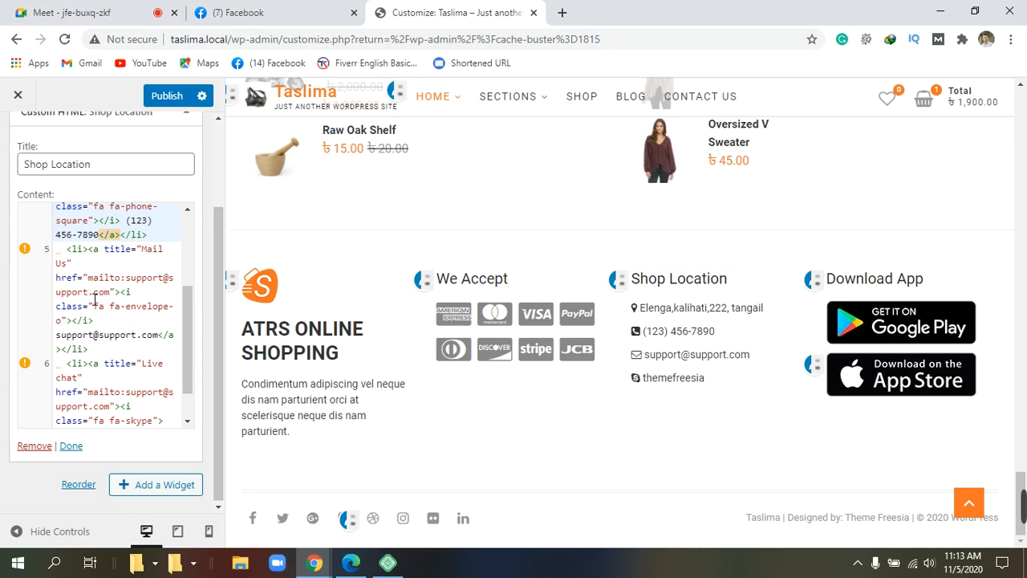
Step: Replace the mailto: support address with the owner's Gmail address, fixing the doubled .com
{"action": "left_click", "coordinate": [93, 296]}
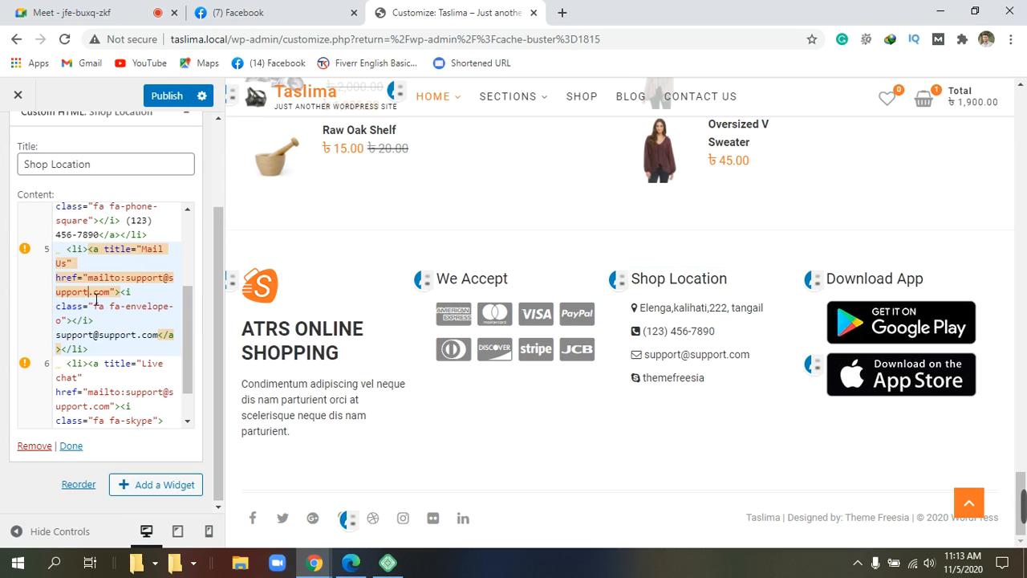
{"action": "key", "text": "BackSpace"}
{"action": "key", "text": "BackSpace"}
{"action": "key", "text": "BackSpace"}
{"action": "key", "text": "BackSpace"}
{"action": "key", "text": "BackSpace"}
{"action": "key", "text": "BackSpace"}
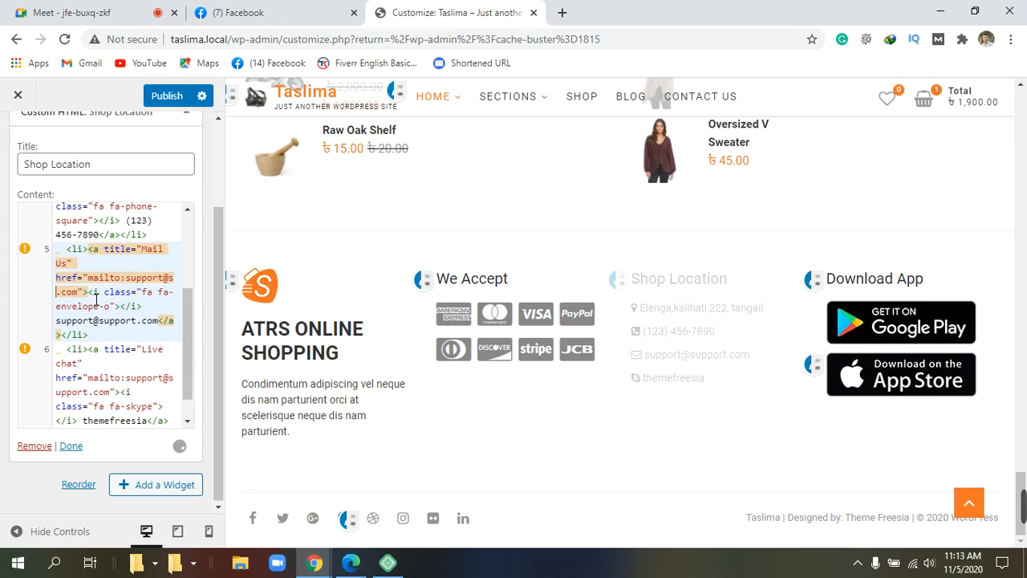
{"action": "key", "text": "BackSpace"}
{"action": "key", "text": "BackSpace"}
{"action": "key", "text": "BackSpace"}
{"action": "key", "text": "BackSpace"}
{"action": "key", "text": "BackSpace"}
{"action": "key", "text": "BackSpace"}
{"action": "key", "text": "BackSpace"}
{"action": "key", "text": "BackSpace"}
{"action": "key", "text": "BackSpace"}
{"action": "key", "text": "BackSpace"}
{"action": "key", "text": "BackSpace"}
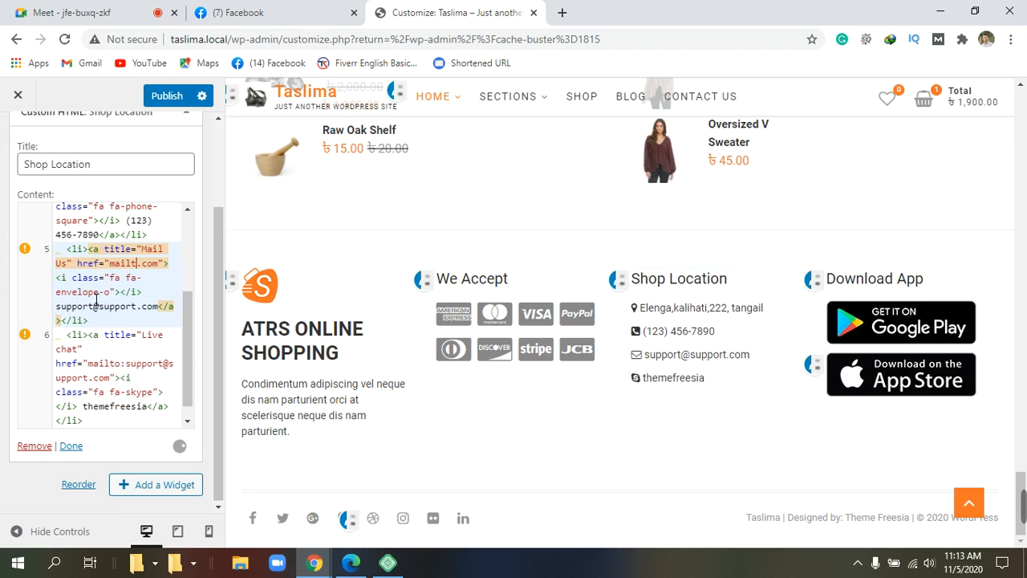
{"action": "key", "text": "BackSpace"}
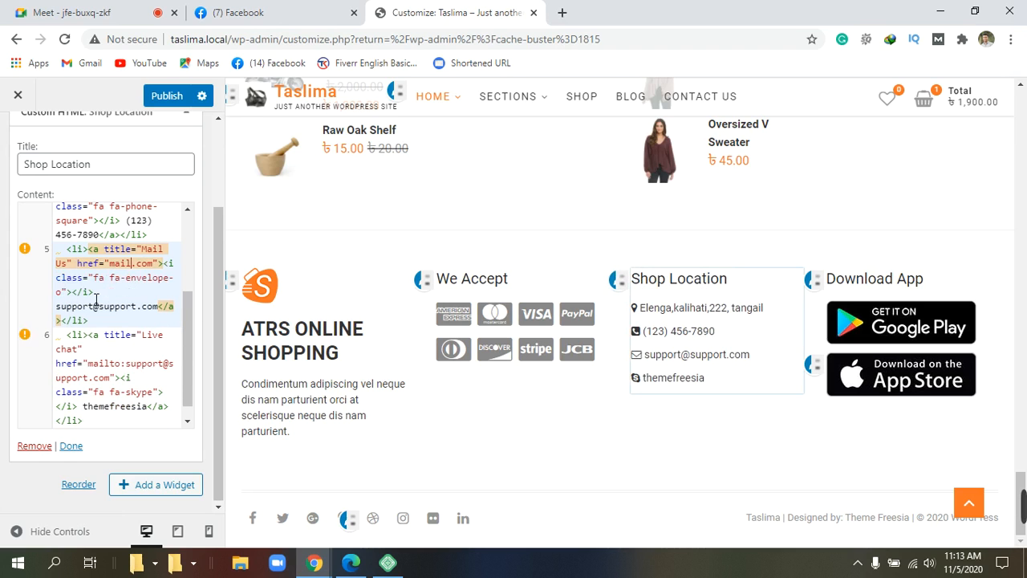
{"action": "key", "text": "BackSpace"}
{"action": "key", "text": "BackSpace"}
{"action": "key", "text": "BackSpace"}
{"action": "key", "text": "BackSpace"}
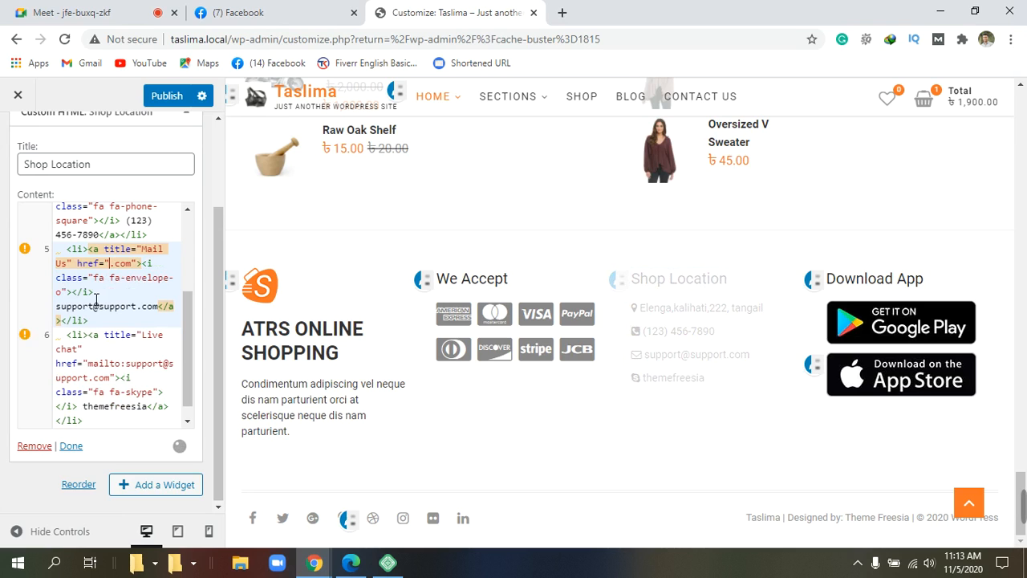
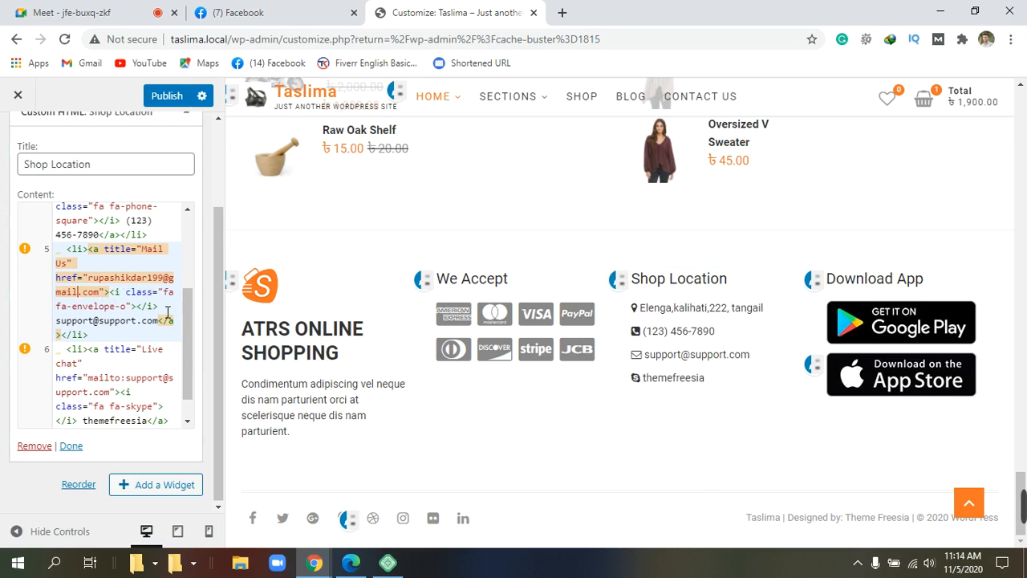
{"action": "scroll", "coordinate": [167, 311], "scroll_direction": "up", "scroll_amount": 3}
{"action": "scroll", "coordinate": [168, 311], "scroll_direction": "down", "scroll_amount": 3}
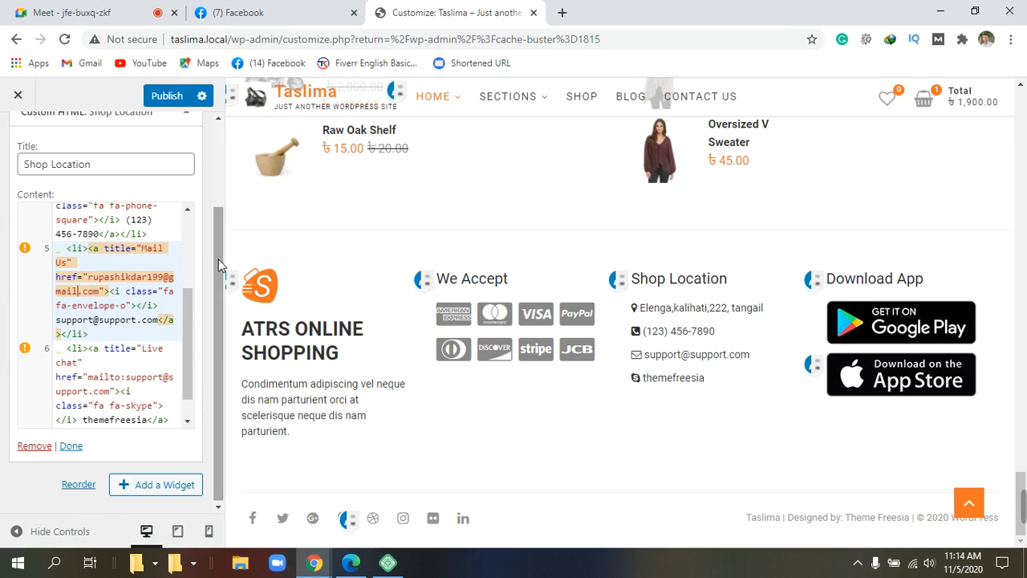
{"action": "scroll", "coordinate": [167, 294], "scroll_direction": "down", "scroll_amount": 1}
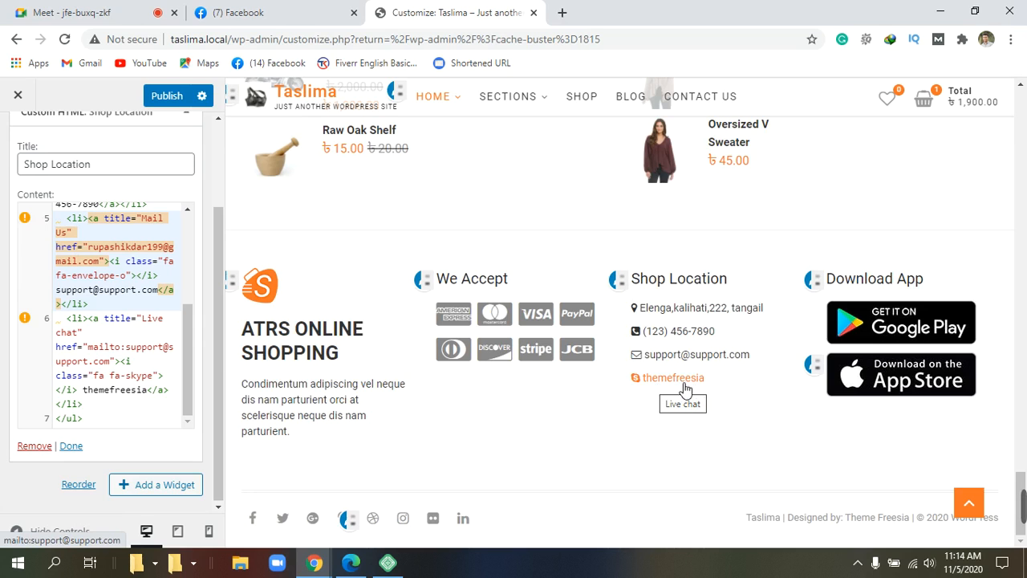
Step: Clear the 'themefreesia' text from the Skype Live chat link
{"action": "left_click", "coordinate": [152, 395]}
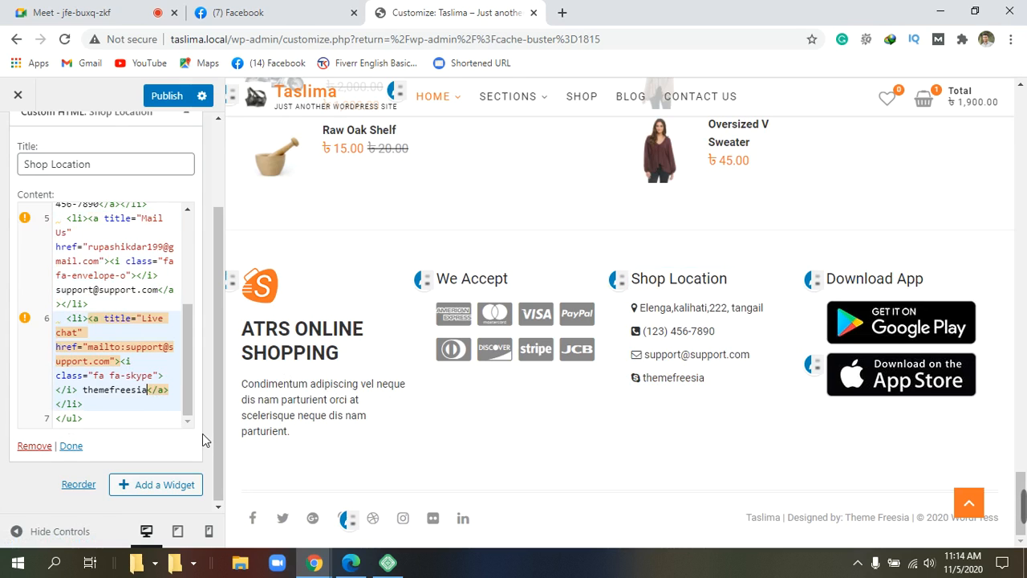
{"action": "key", "text": "BackSpace"}
{"action": "key", "text": "BackSpace"}
{"action": "key", "text": "BackSpace"}
{"action": "key", "text": "BackSpace"}
{"action": "key", "text": "BackSpace"}
{"action": "key", "text": "BackSpace"}
{"action": "key", "text": "BackSpace"}
{"action": "key", "text": "BackSpace"}
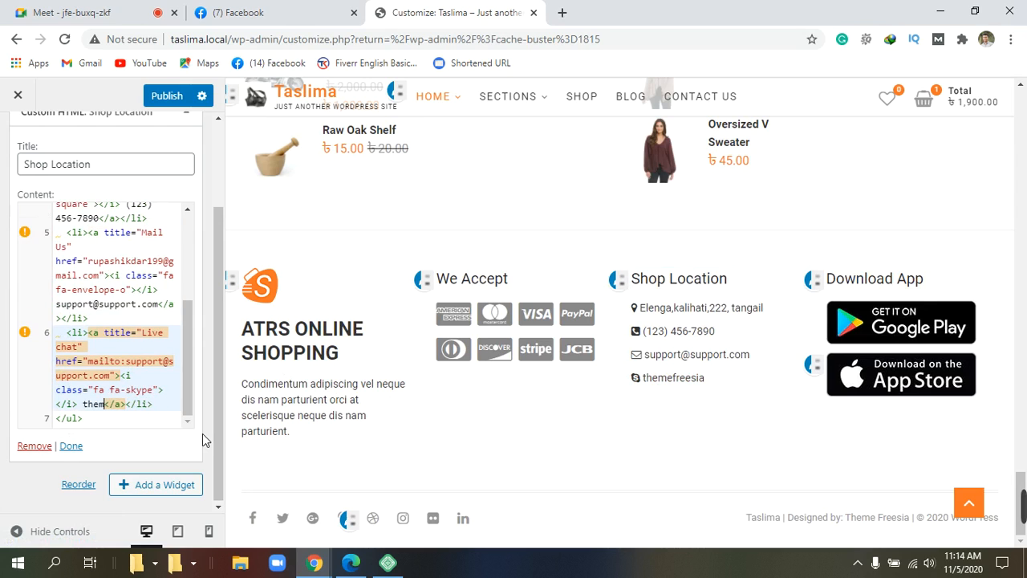
{"action": "key", "text": "BackSpace"}
{"action": "key", "text": "BackSpace"}
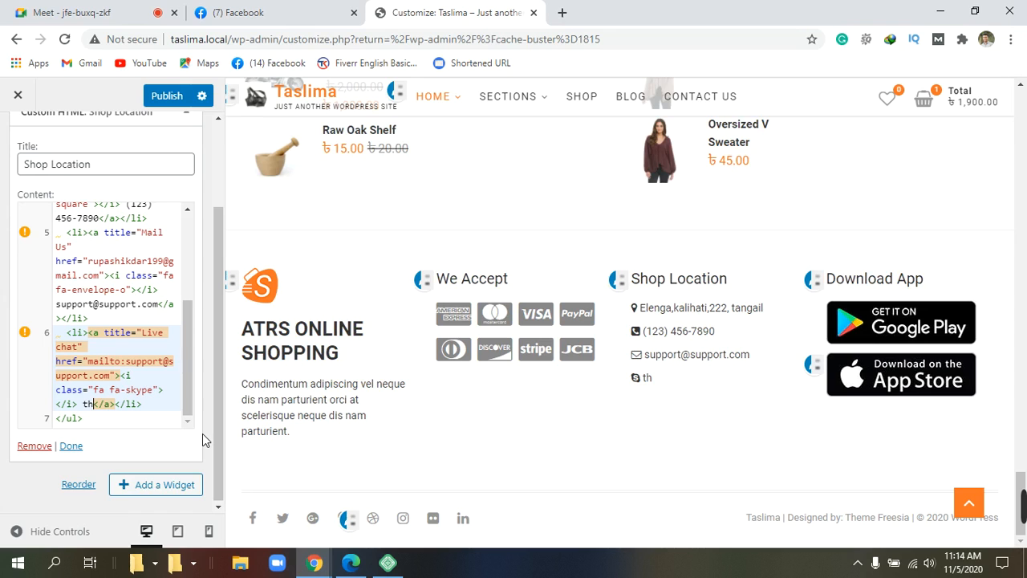
{"action": "key", "text": "BackSpace"}
{"action": "key", "text": "BackSpace"}
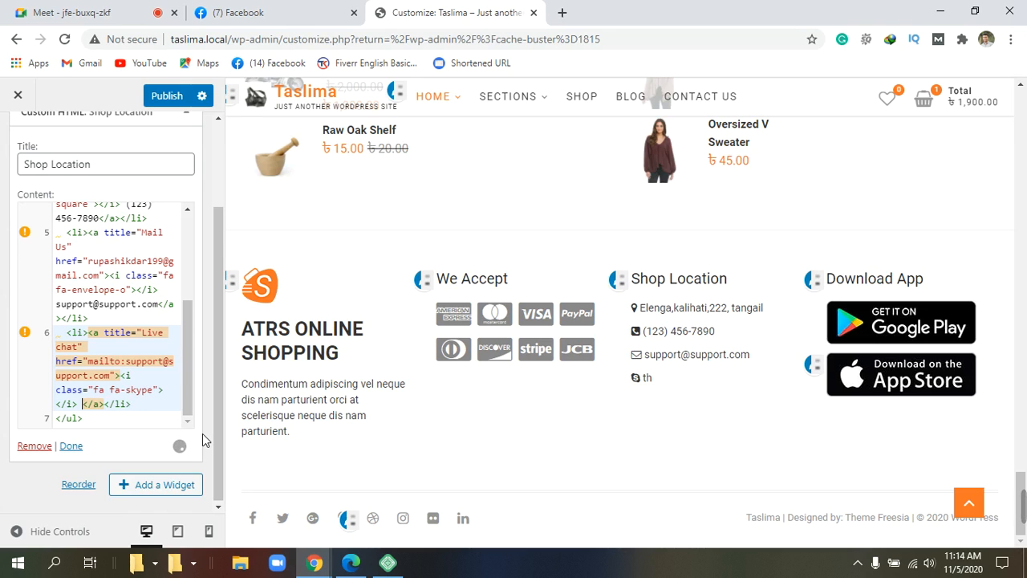
{"action": "type", "text": "at"}
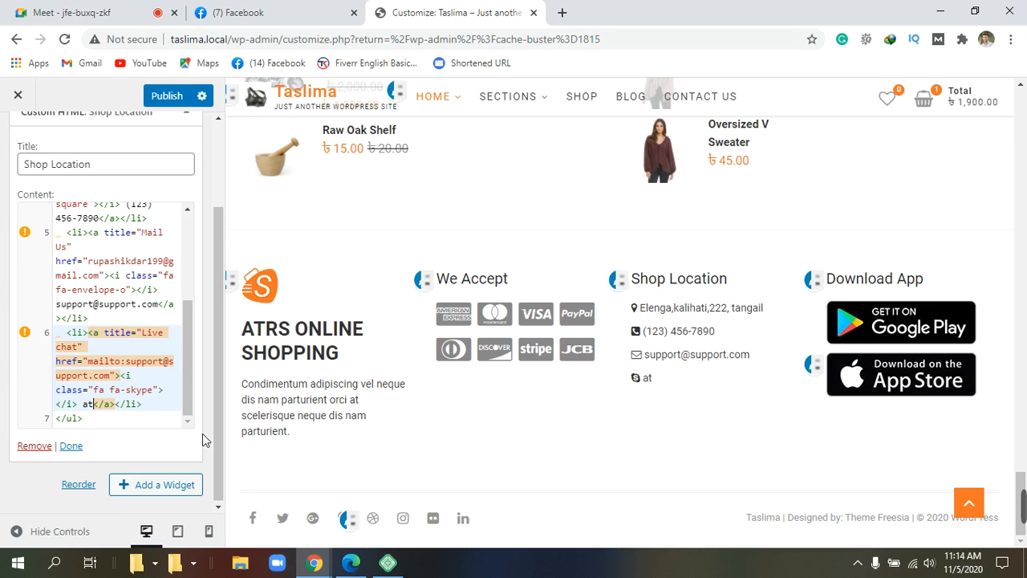
{"action": "key", "text": "BackSpace"}
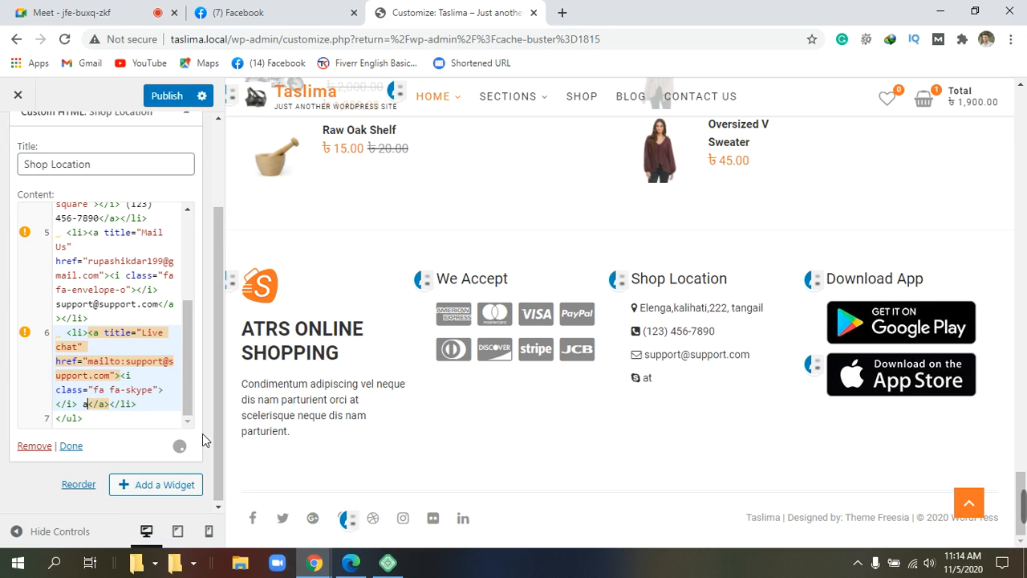
{"action": "key", "text": "BackSpace"}
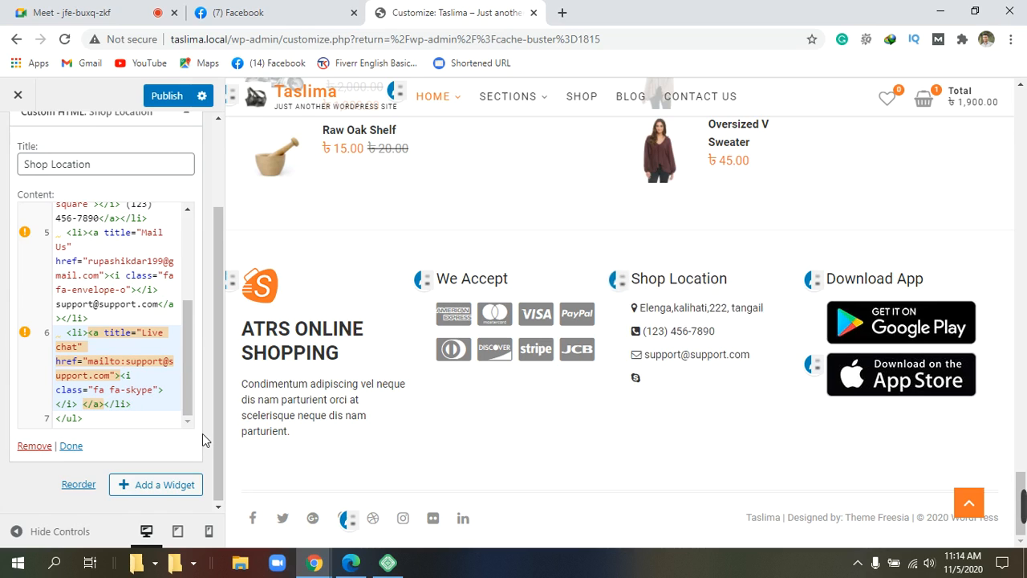
Step: Enter 'ATRS ONLINE SHOPPING' as the link text and publish the Customizer changes
{"action": "type", "text": "ATRD"}
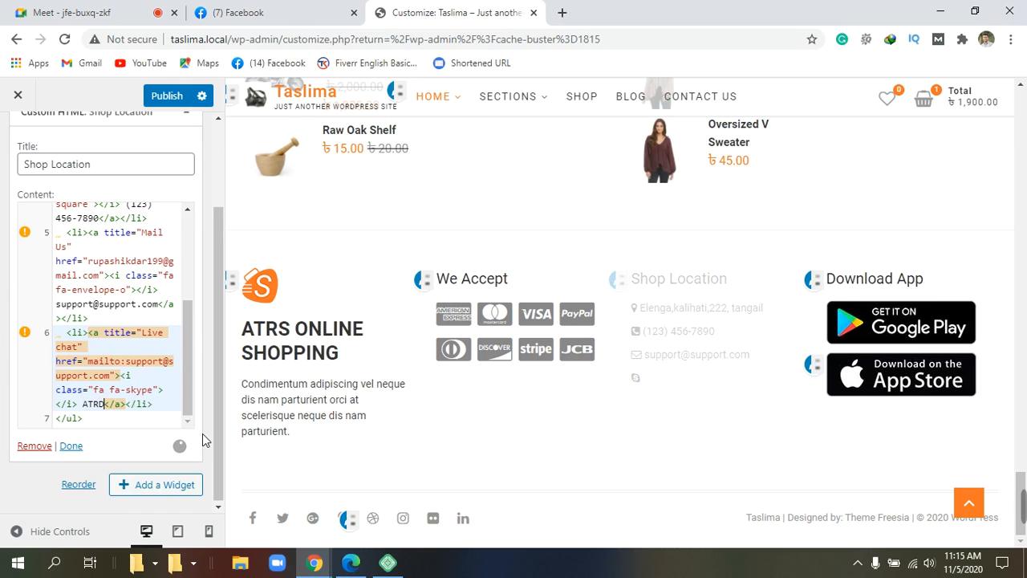
{"action": "key", "text": "BackSpace"}
{"action": "type", "text": "S"}
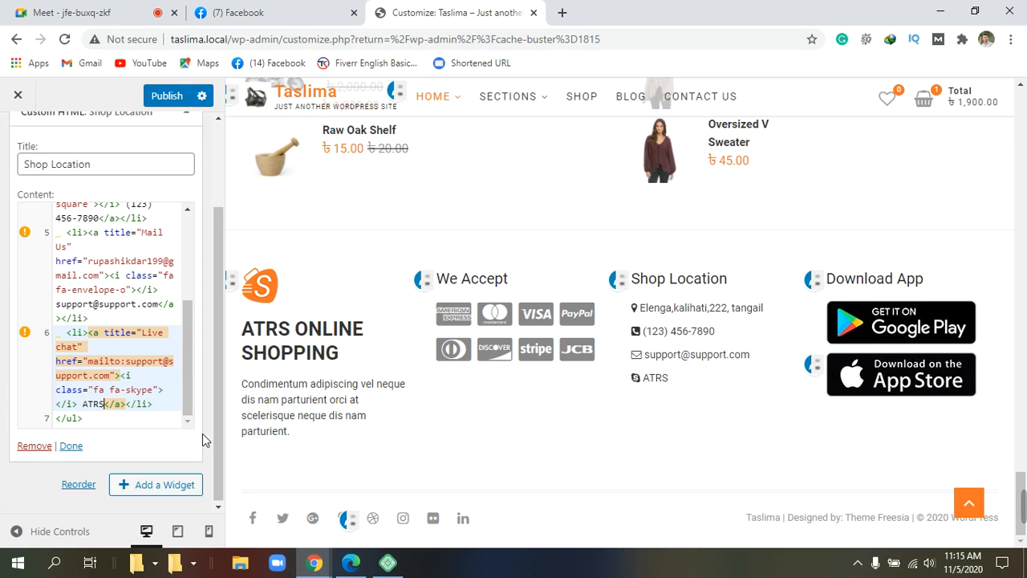
{"action": "type", "text": "ONLI"}
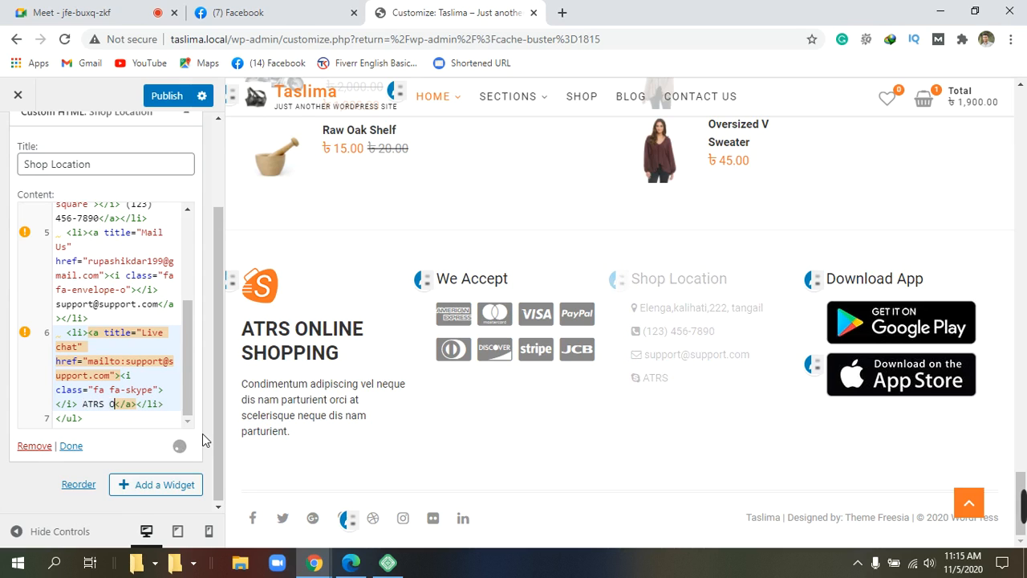
{"action": "type", "text": "NE S"}
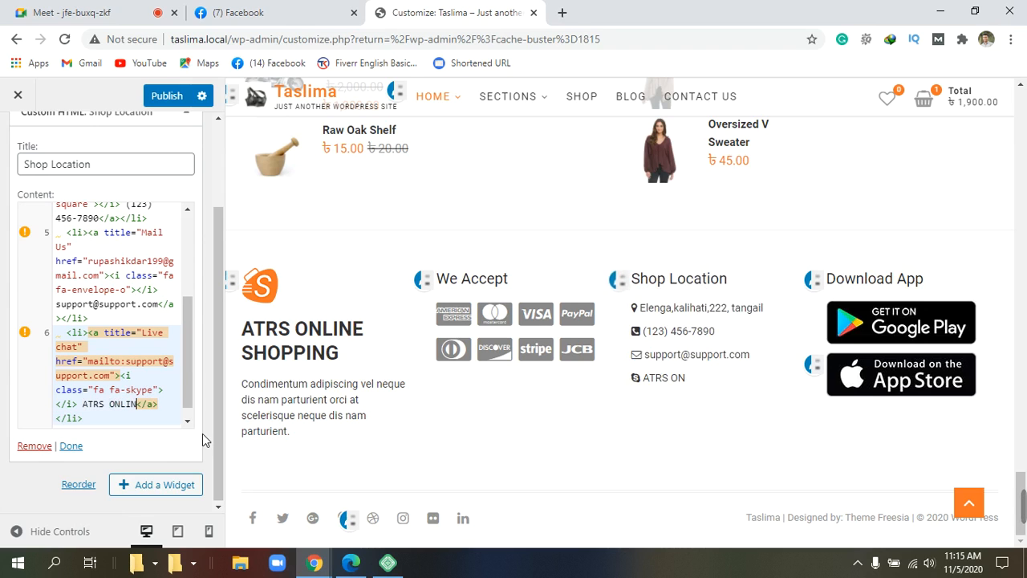
{"action": "type", "text": "HOPPI"}
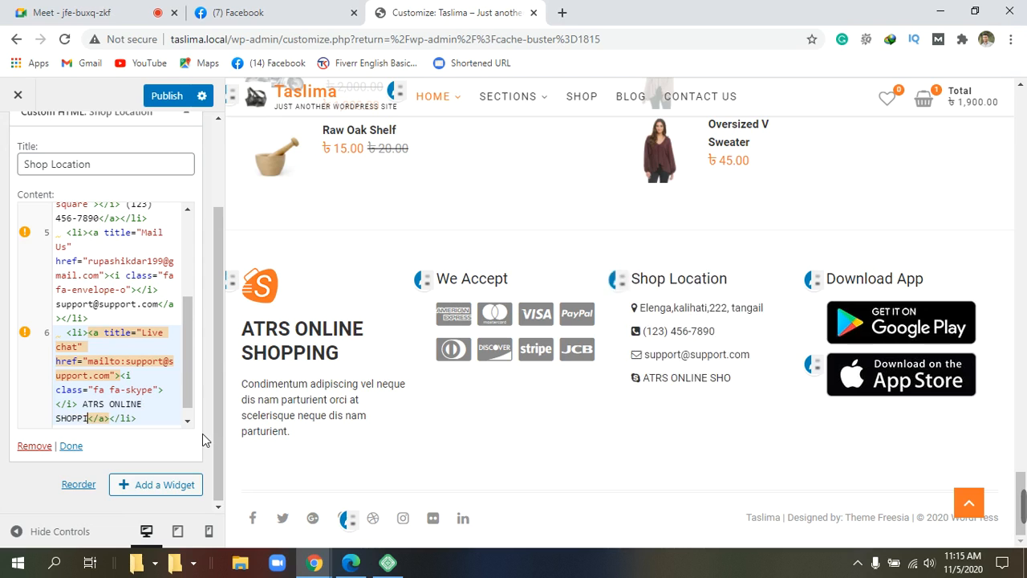
{"action": "type", "text": "NG"}
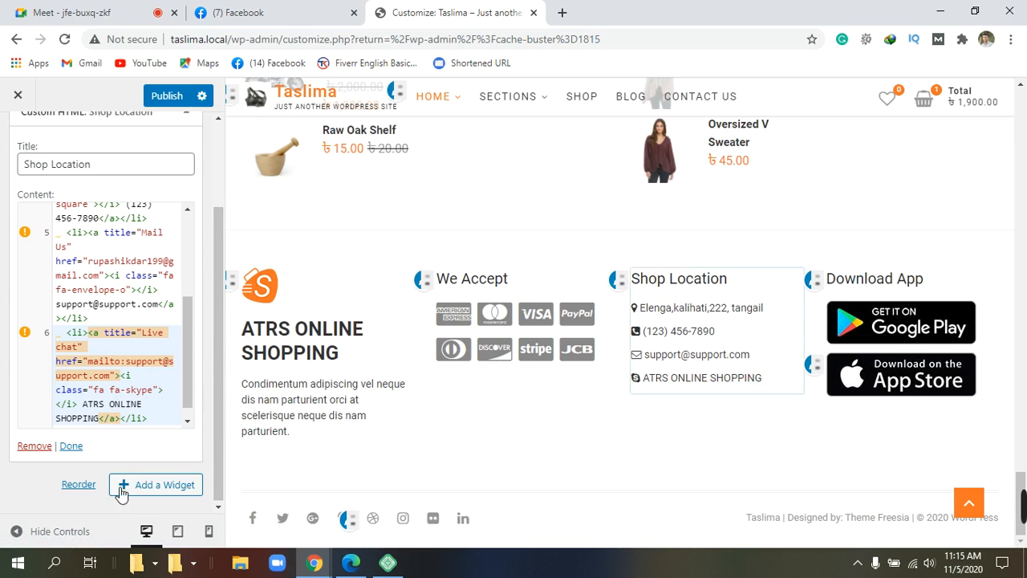
{"action": "left_click", "coordinate": [72, 447]}
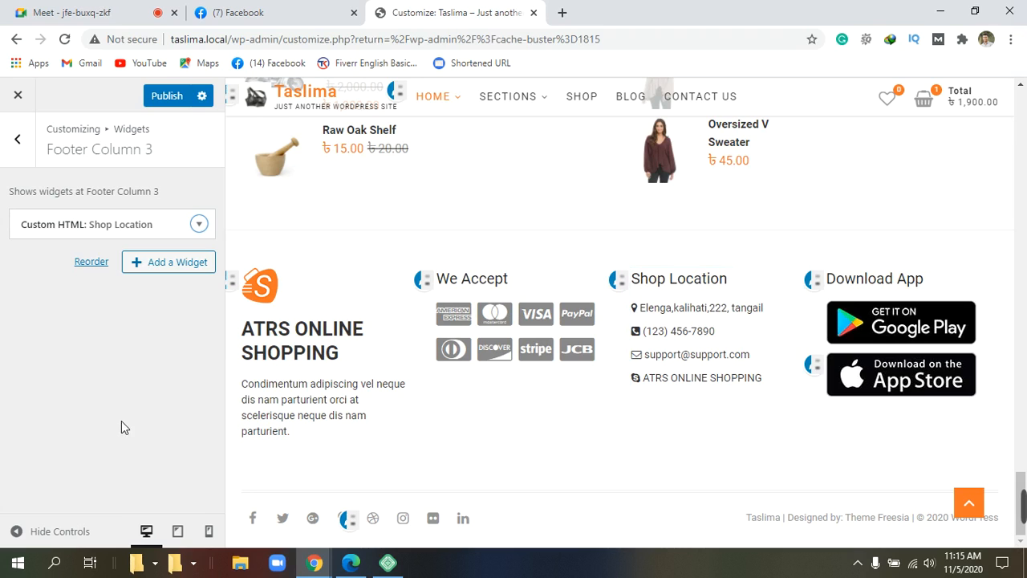
{"action": "left_click", "coordinate": [174, 95]}
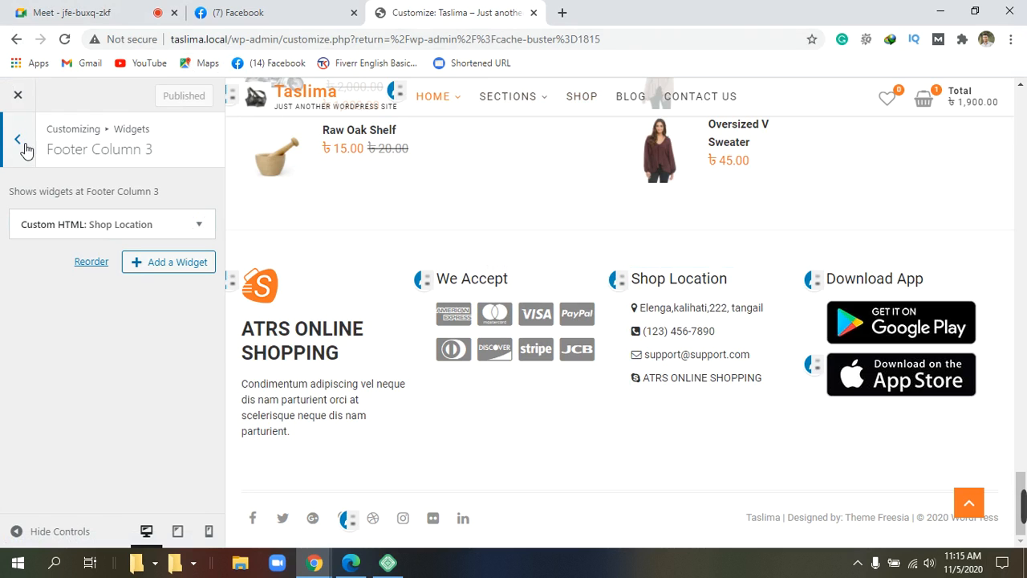
Step: Open Footer Column 4 and expand the App Store Image widget's settings
{"action": "left_click", "coordinate": [25, 142]}
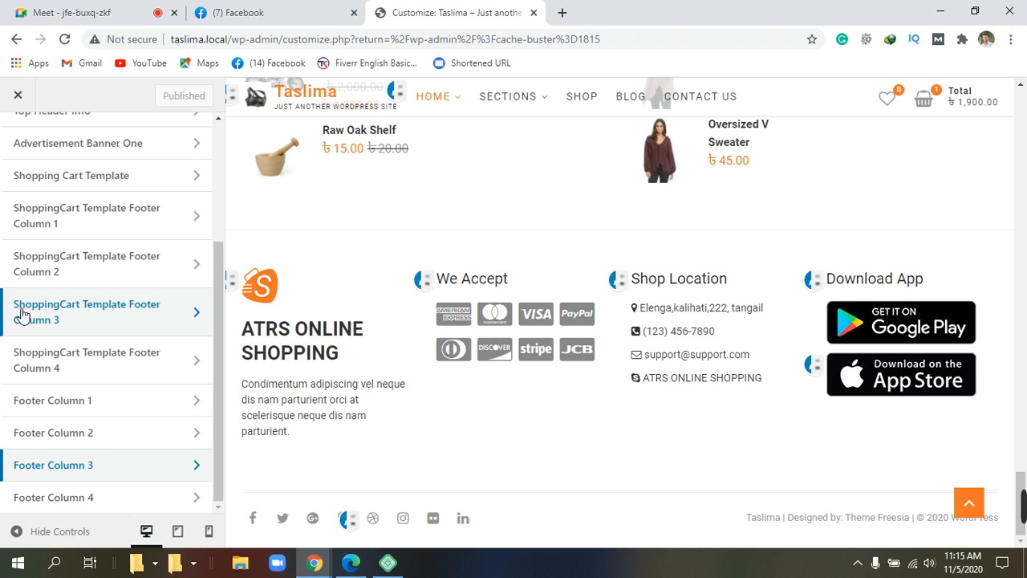
{"action": "left_click", "coordinate": [78, 500]}
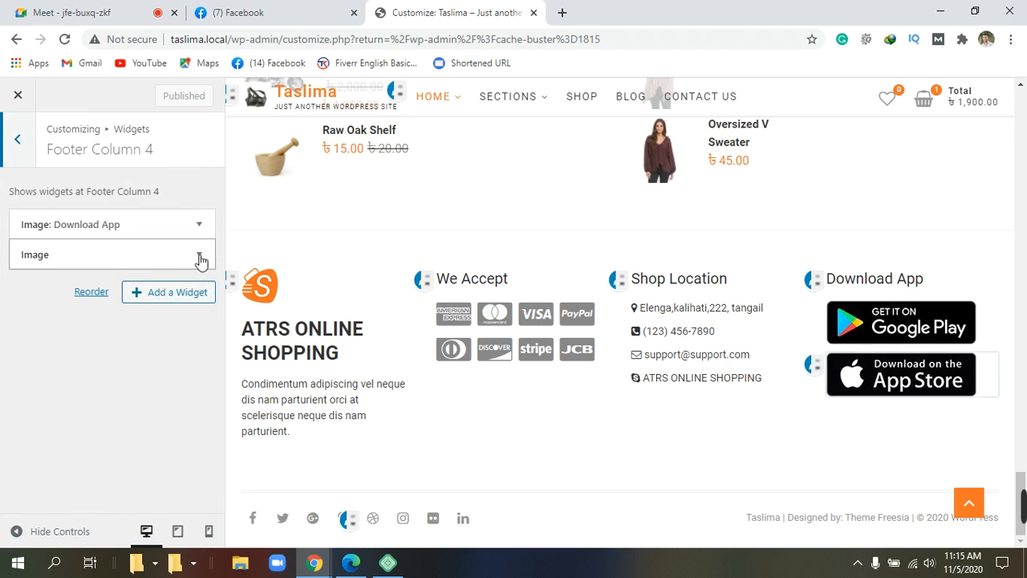
{"action": "left_click", "coordinate": [207, 257]}
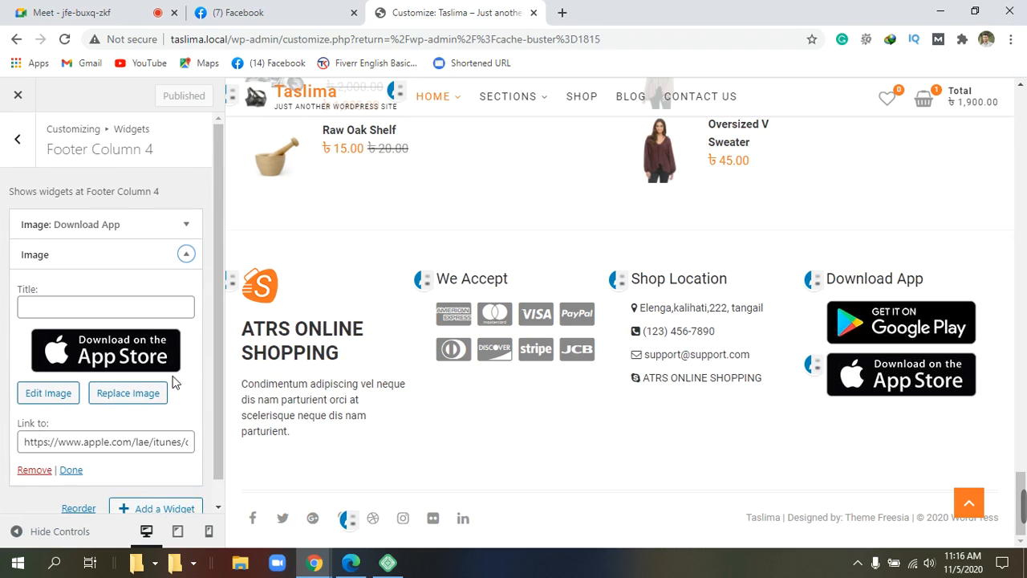
{"action": "scroll", "coordinate": [175, 383], "scroll_direction": "down", "scroll_amount": 1}
{"action": "scroll", "coordinate": [176, 383], "scroll_direction": "up", "scroll_amount": 1}
{"action": "scroll", "coordinate": [176, 383], "scroll_direction": "down", "scroll_amount": 1}
{"action": "scroll", "coordinate": [176, 382], "scroll_direction": "up", "scroll_amount": 1}
{"action": "scroll", "coordinate": [176, 383], "scroll_direction": "down", "scroll_amount": 1}
{"action": "scroll", "coordinate": [176, 383], "scroll_direction": "up", "scroll_amount": 1}
{"action": "scroll", "coordinate": [94, 419], "scroll_direction": "down", "scroll_amount": 1}
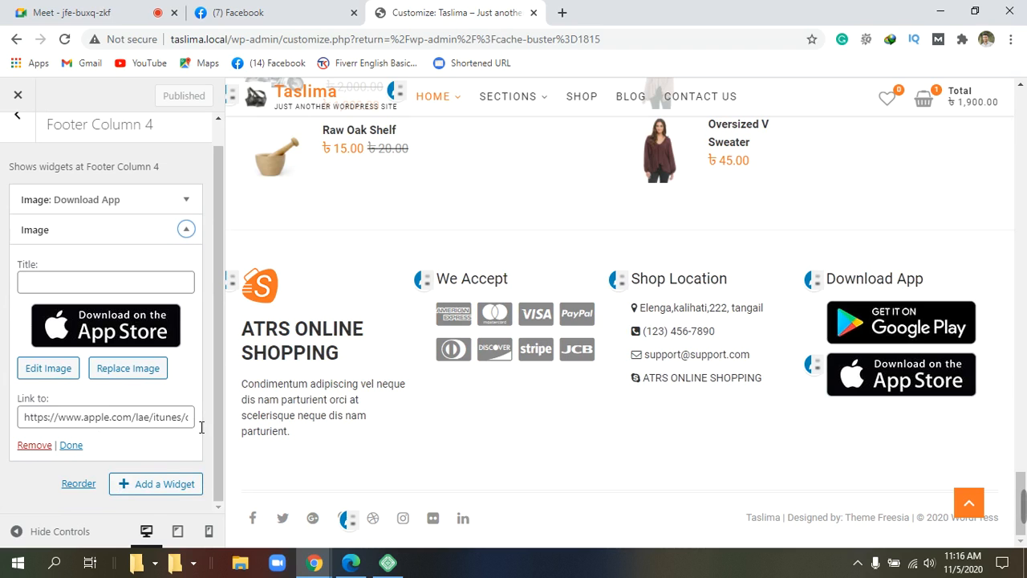
{"action": "scroll", "coordinate": [200, 427], "scroll_direction": "up", "scroll_amount": 1}
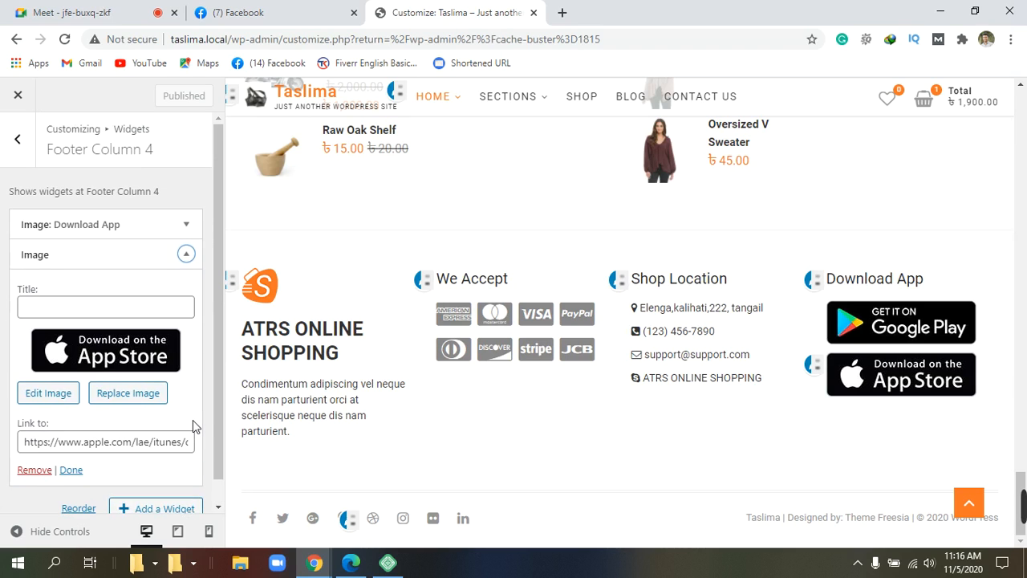
{"action": "scroll", "coordinate": [192, 419], "scroll_direction": "down", "scroll_amount": 1}
{"action": "scroll", "coordinate": [192, 419], "scroll_direction": "up", "scroll_amount": 1}
{"action": "scroll", "coordinate": [193, 419], "scroll_direction": "down", "scroll_amount": 1}
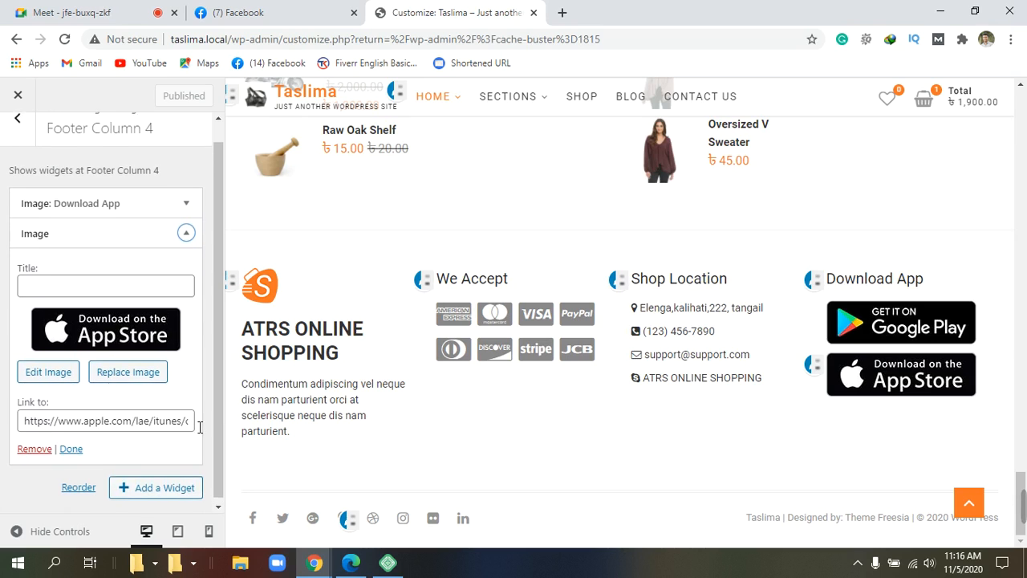
{"action": "scroll", "coordinate": [197, 426], "scroll_direction": "up", "scroll_amount": 1}
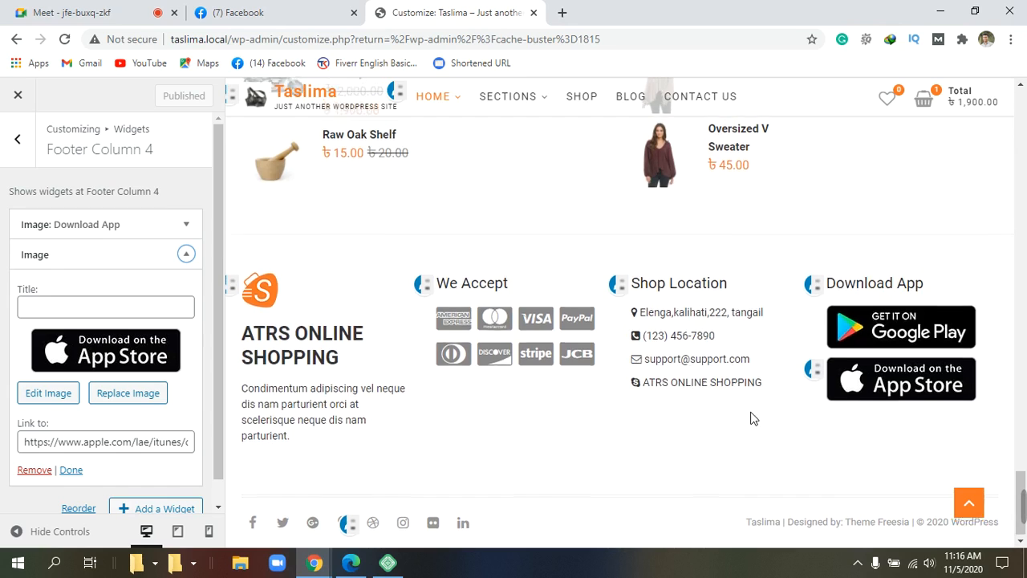
{"action": "scroll", "coordinate": [749, 417], "scroll_direction": "up", "scroll_amount": 4}
{"action": "scroll", "coordinate": [752, 417], "scroll_direction": "up", "scroll_amount": 8}
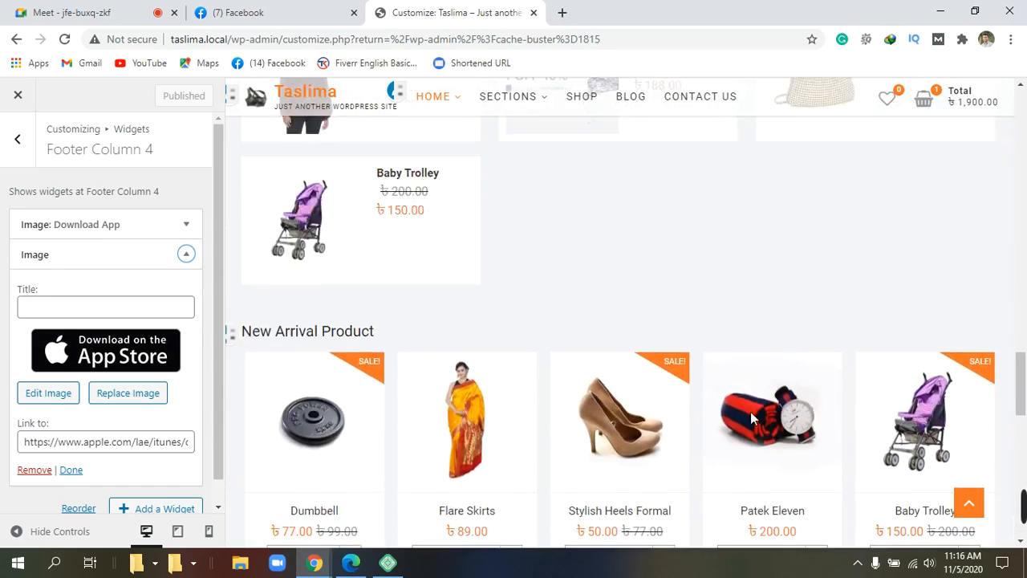
{"action": "scroll", "coordinate": [751, 416], "scroll_direction": "up", "scroll_amount": 10}
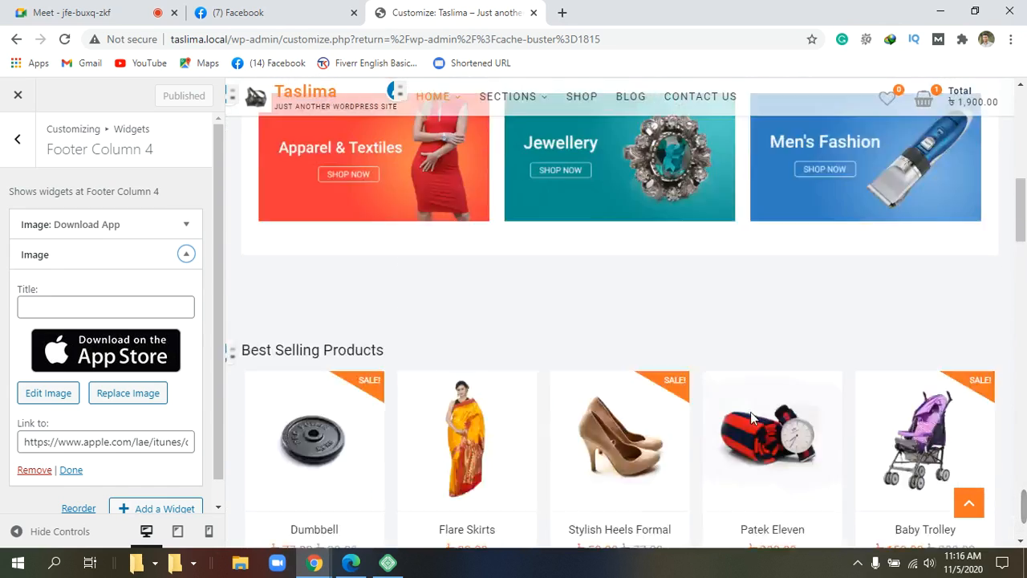
{"action": "scroll", "coordinate": [756, 419], "scroll_direction": "up", "scroll_amount": 1}
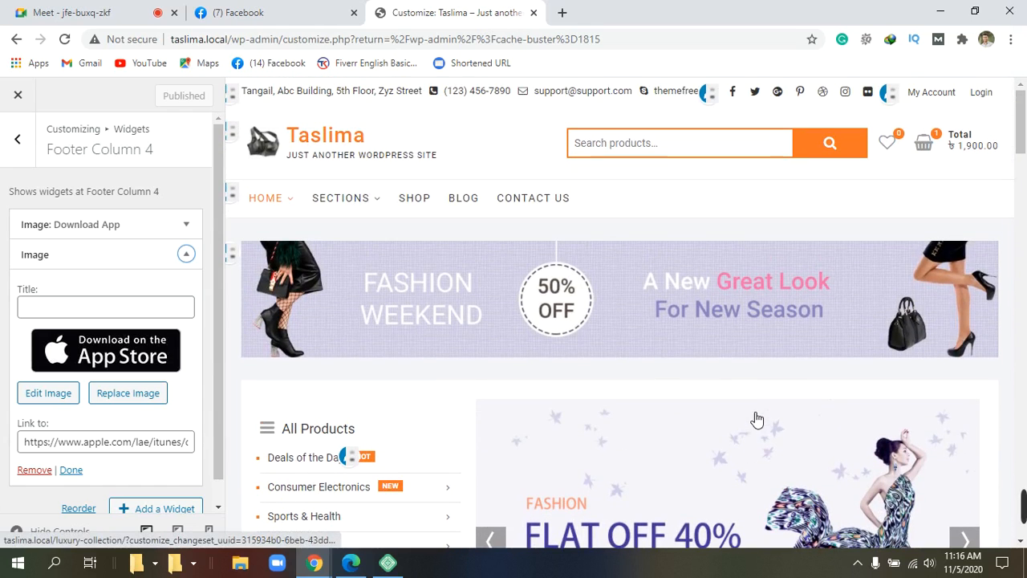
{"action": "scroll", "coordinate": [51, 345], "scroll_direction": "down", "scroll_amount": 1}
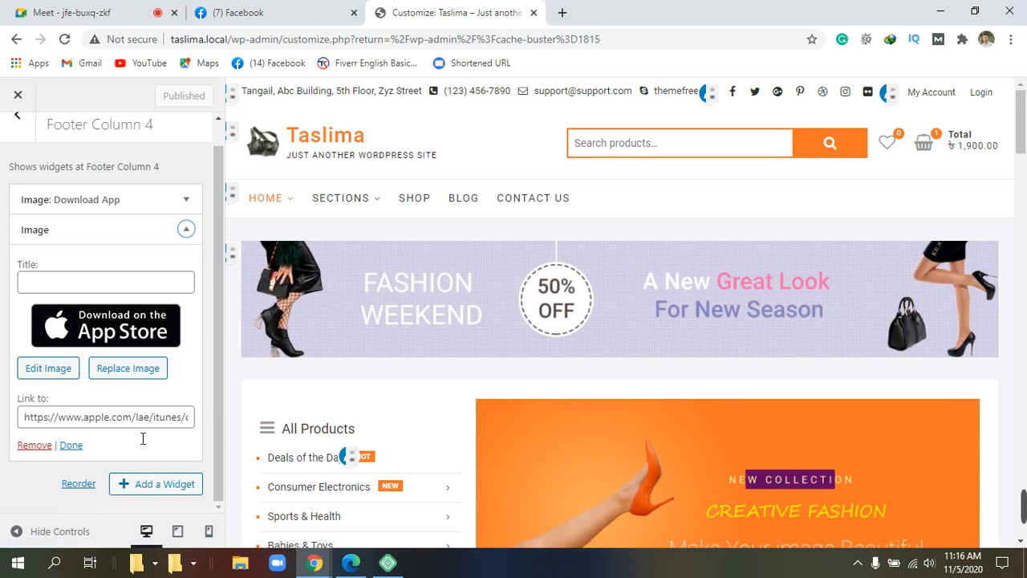
Step: Close the App Store Image widget and reload the preview at the home page
{"action": "left_click", "coordinate": [70, 445]}
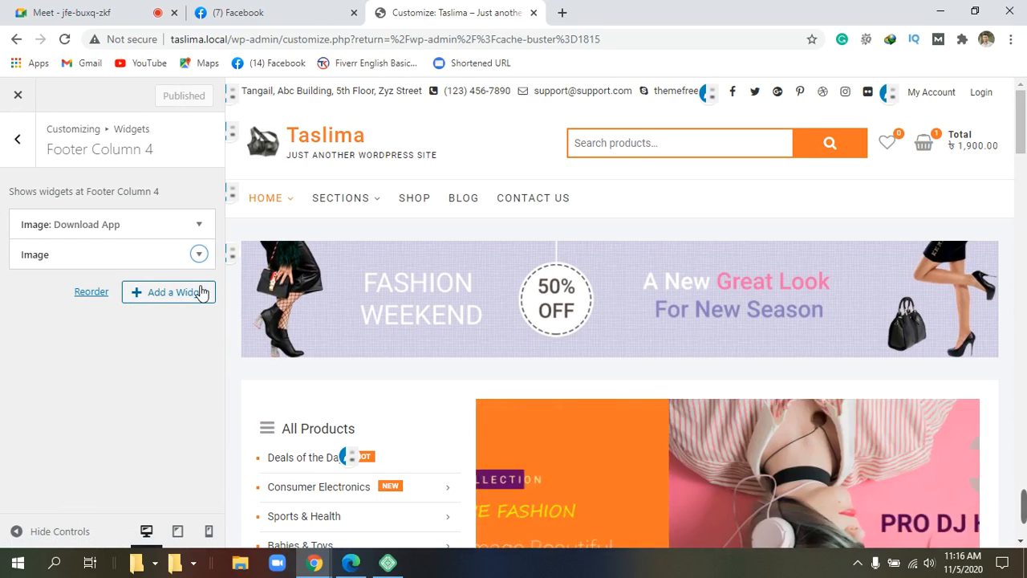
{"action": "scroll", "coordinate": [947, 494], "scroll_direction": "down", "scroll_amount": 10}
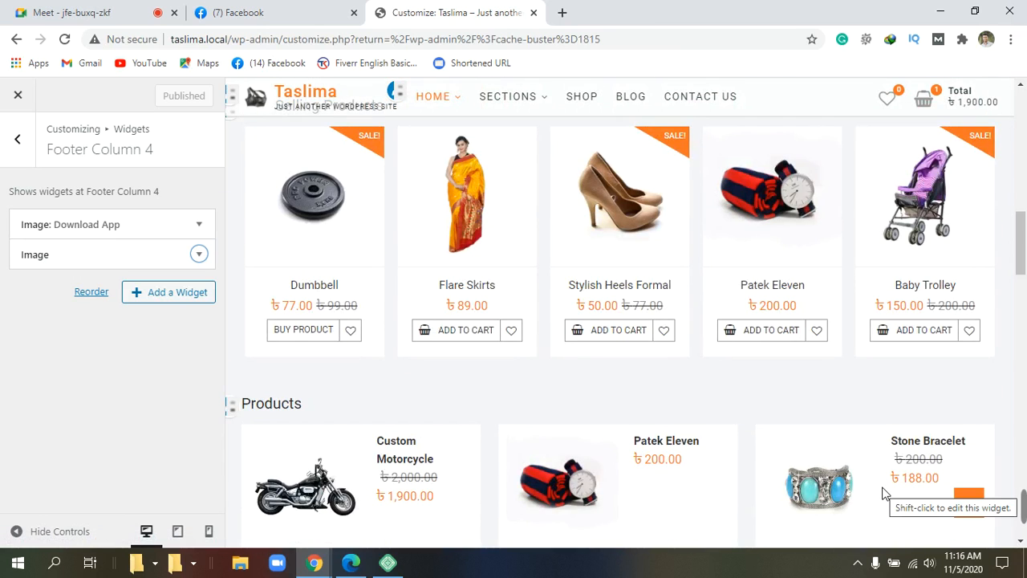
{"action": "scroll", "coordinate": [883, 488], "scroll_direction": "up", "scroll_amount": 10}
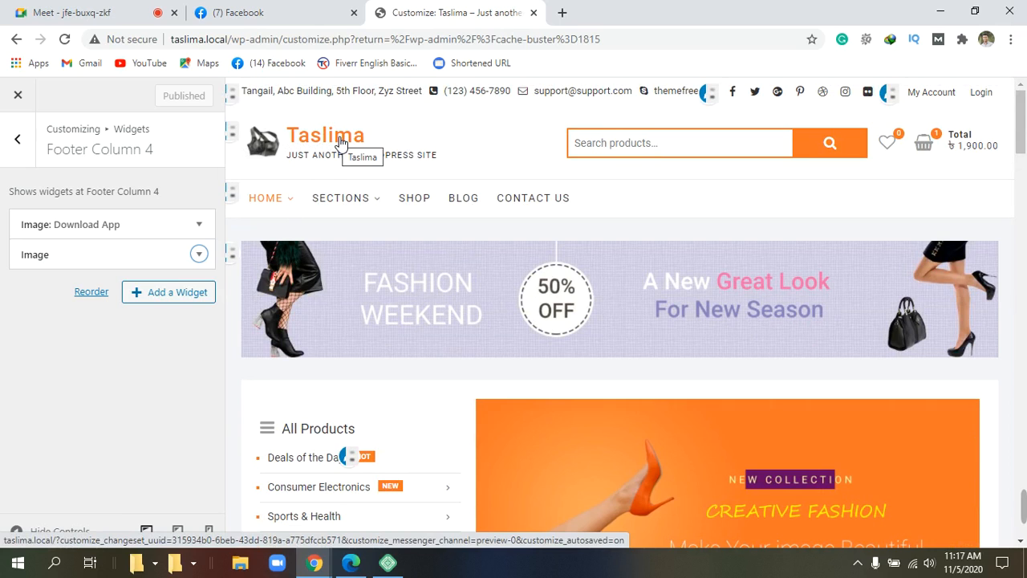
{"action": "left_click", "coordinate": [295, 137]}
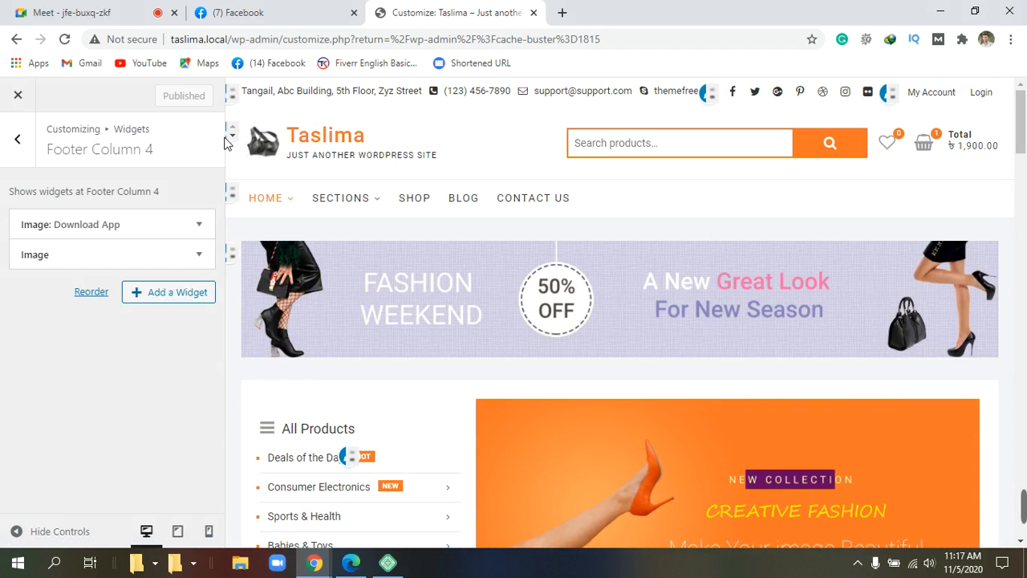
Step: In Site Title & Logo Options, replace the old site title with 'ATRS ONLINE SHOPING'
{"action": "left_click", "coordinate": [232, 133]}
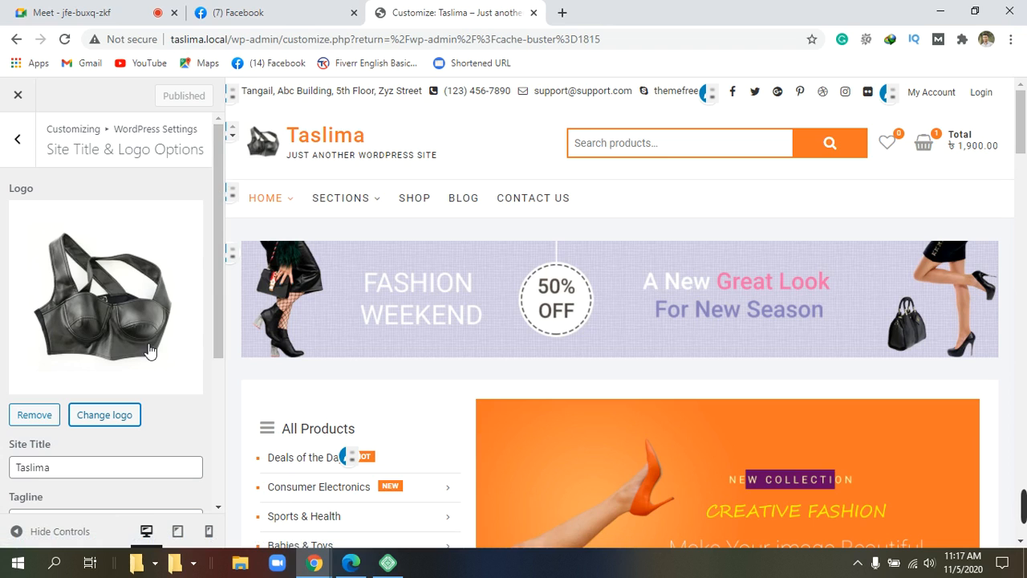
{"action": "scroll", "coordinate": [150, 345], "scroll_direction": "down", "scroll_amount": 2}
{"action": "left_click", "coordinate": [98, 321]}
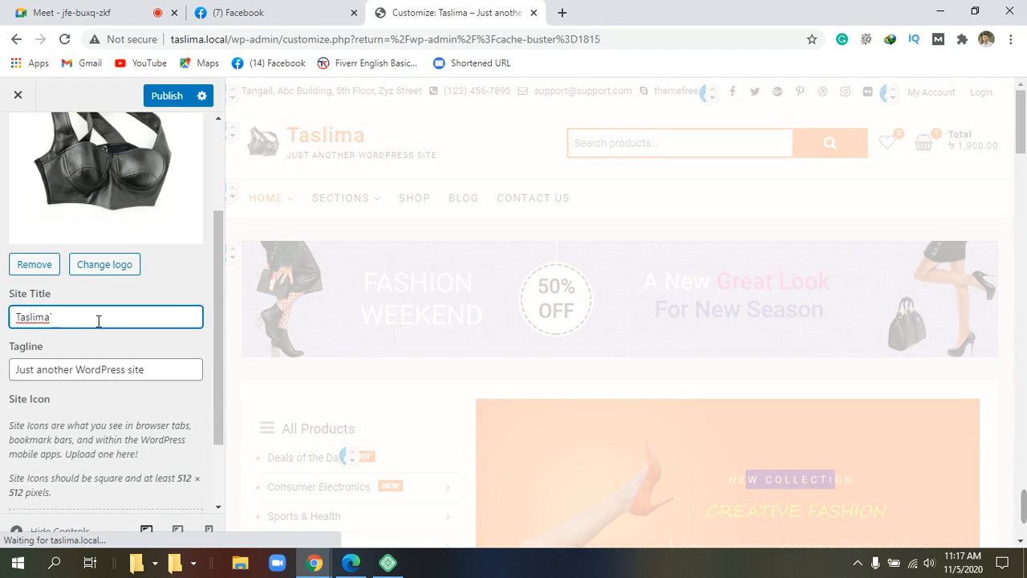
{"action": "key", "text": "BackSpace"}
{"action": "key", "text": "BackSpace"}
{"action": "key", "text": "BackSpace"}
{"action": "key", "text": "BackSpace"}
{"action": "key", "text": "BackSpace"}
{"action": "key", "text": "BackSpace"}
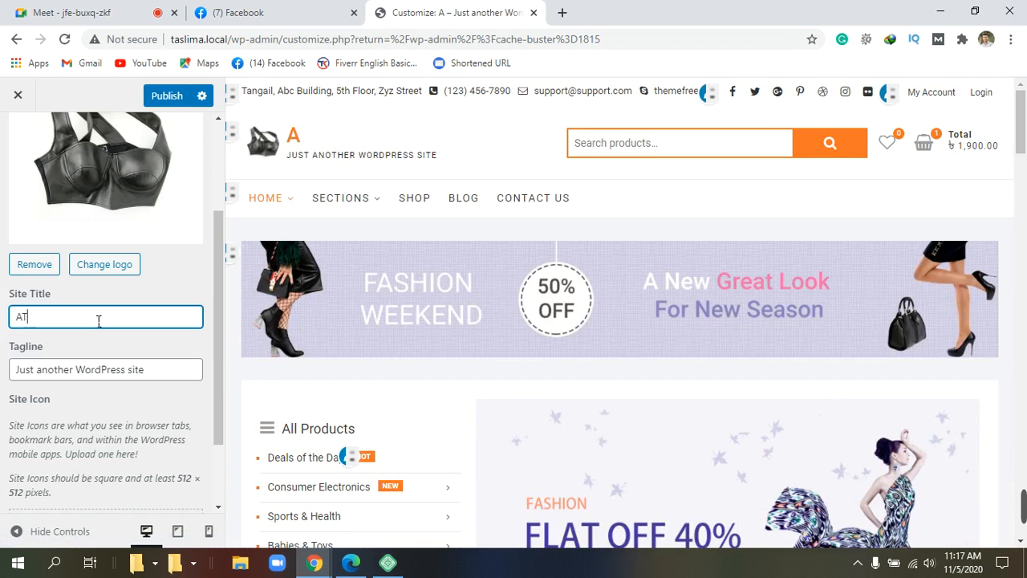
{"action": "type", "text": "S"}
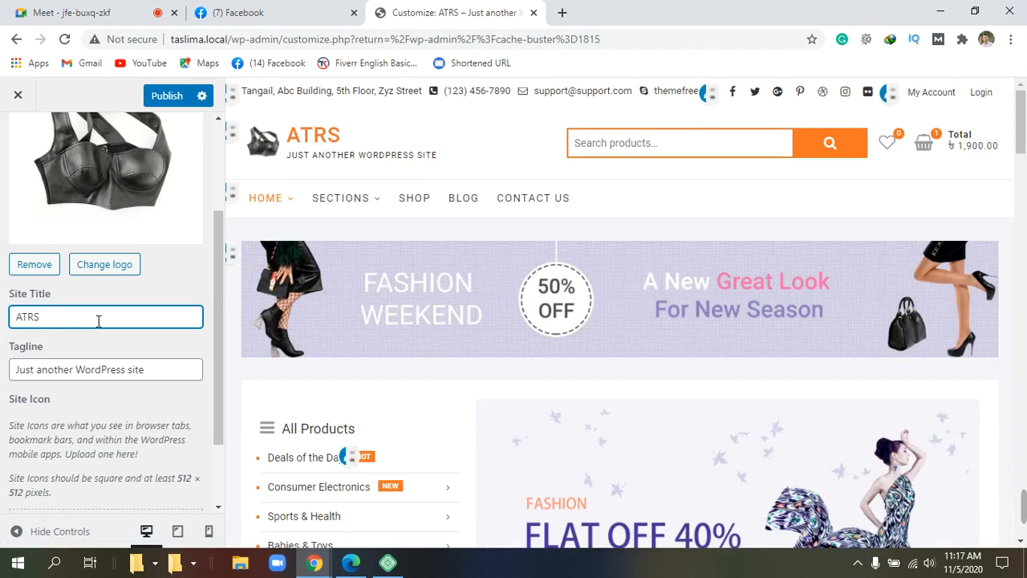
{"action": "type", "text": "ON"}
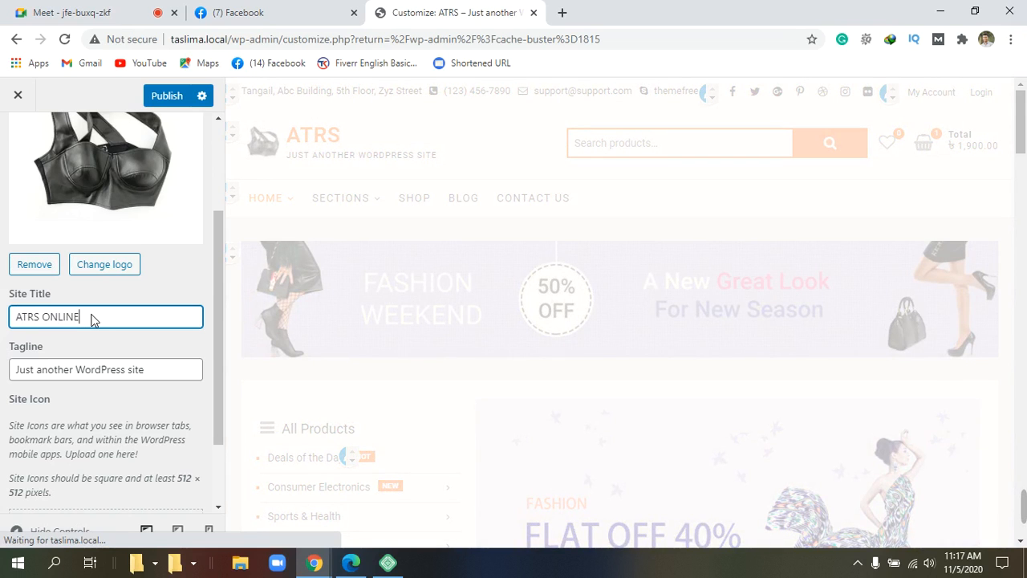
{"action": "type", "text": "LINE"}
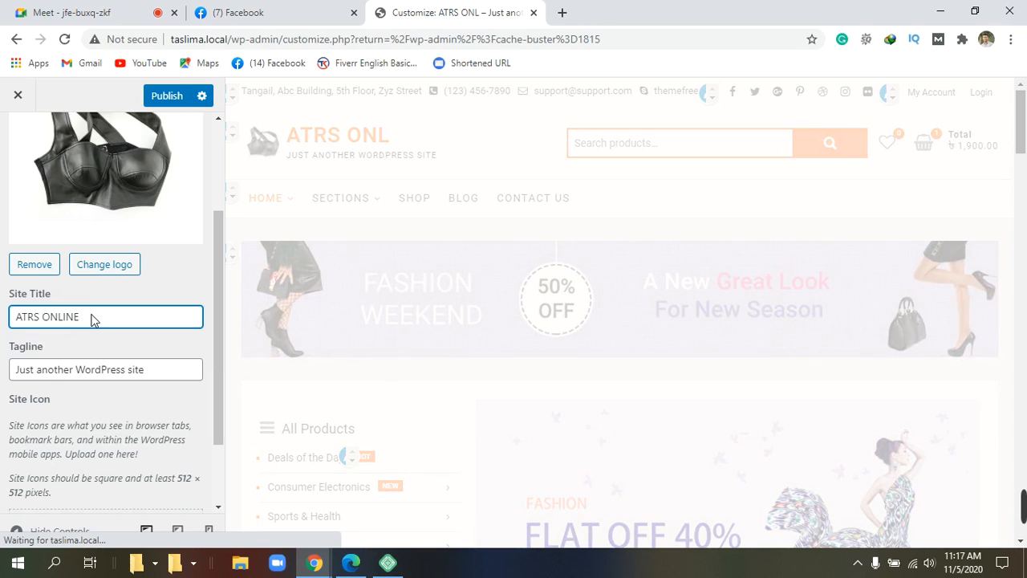
{"action": "type", "text": " SHO"}
{"action": "type", "text": "PING"}
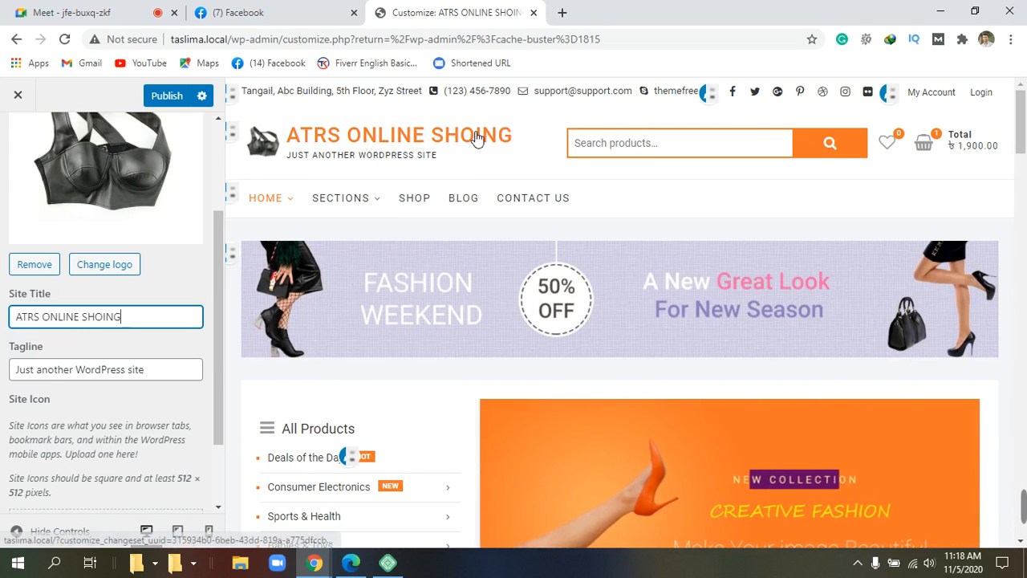
Step: Refresh the preview and add the missing P so the title reads 'ATRS ONLINE SHOPPING'
{"action": "left_click", "coordinate": [479, 136]}
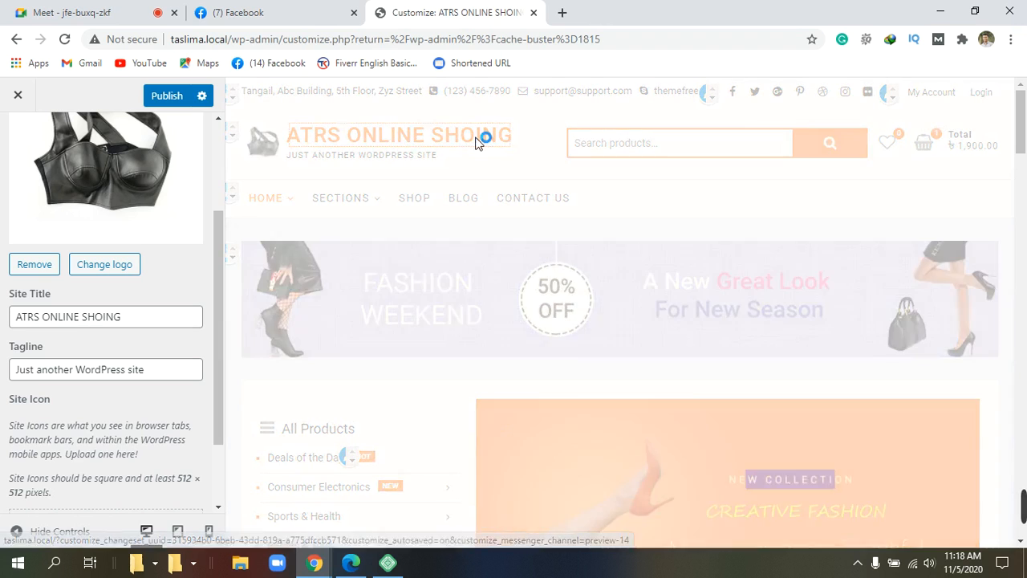
{"action": "left_click", "coordinate": [110, 319]}
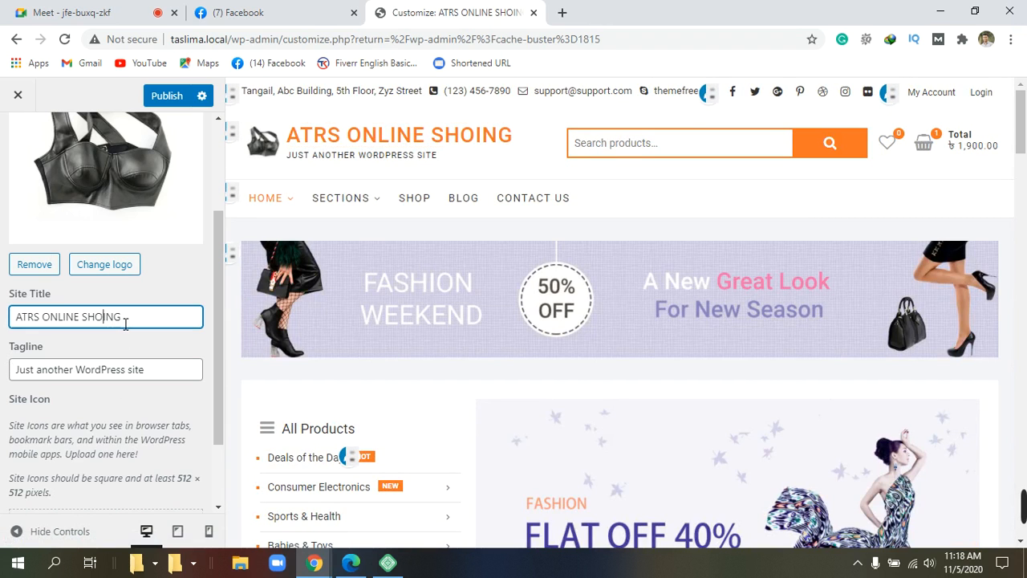
{"action": "type", "text": "PP"}
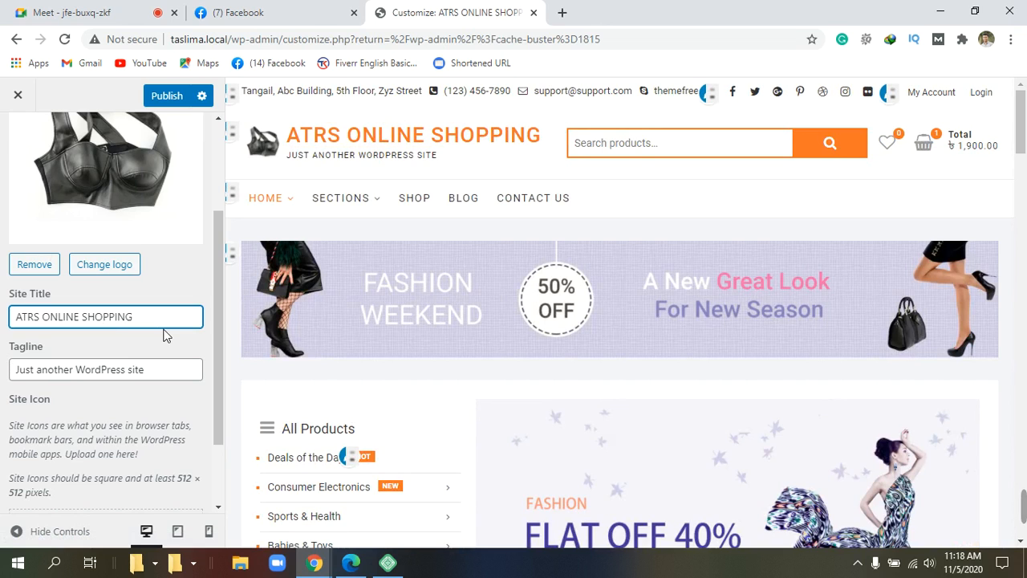
{"action": "scroll", "coordinate": [162, 335], "scroll_direction": "down", "scroll_amount": 1}
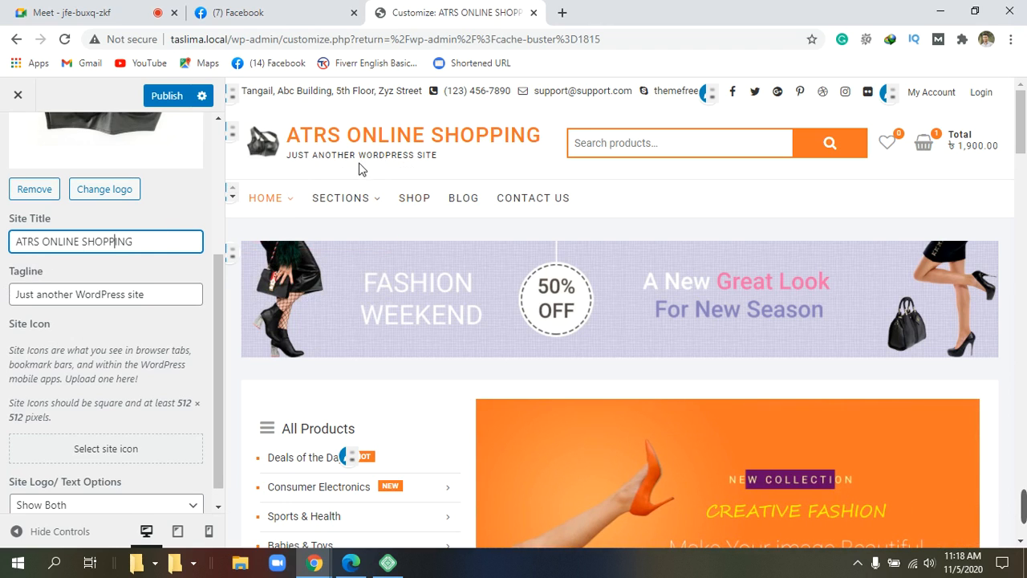
Step: Trim the tagline back to 'Just' and append 'now' so it reads 'Just now'
{"action": "left_click", "coordinate": [152, 295]}
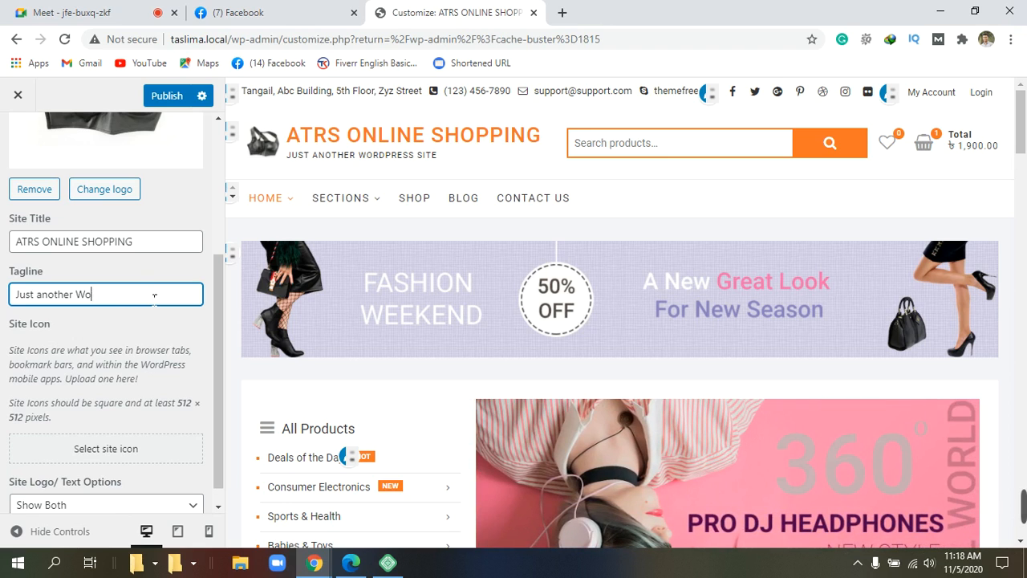
{"action": "key", "text": "BackSpace"}
{"action": "key", "text": "BackSpace"}
{"action": "key", "text": "BackSpace"}
{"action": "key", "text": "BackSpace"}
{"action": "key", "text": "BackSpace"}
{"action": "key", "text": "BackSpace"}
{"action": "key", "text": "BackSpace"}
{"action": "key", "text": "BackSpace"}
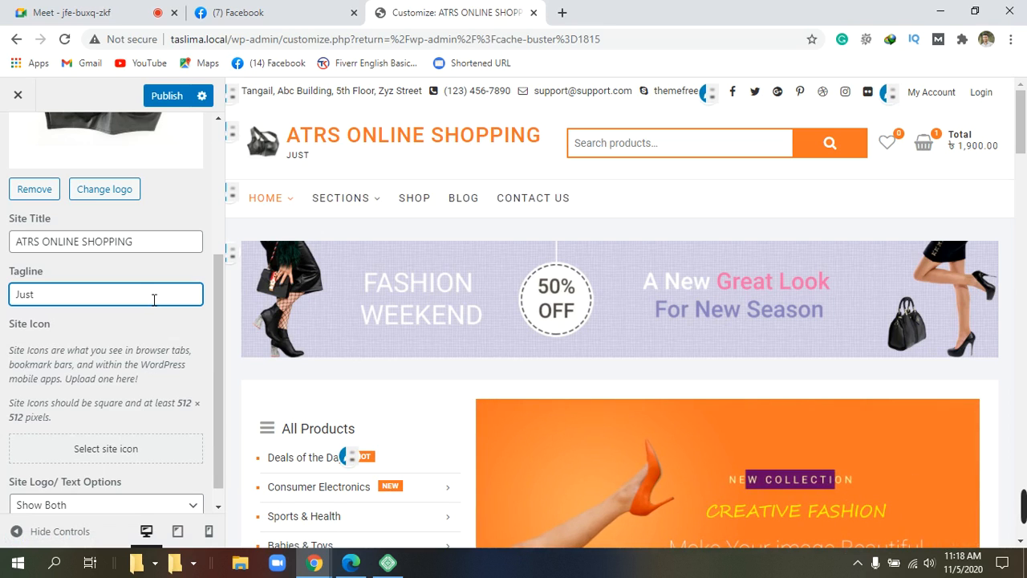
{"action": "scroll", "coordinate": [110, 298], "scroll_direction": "down", "scroll_amount": 1}
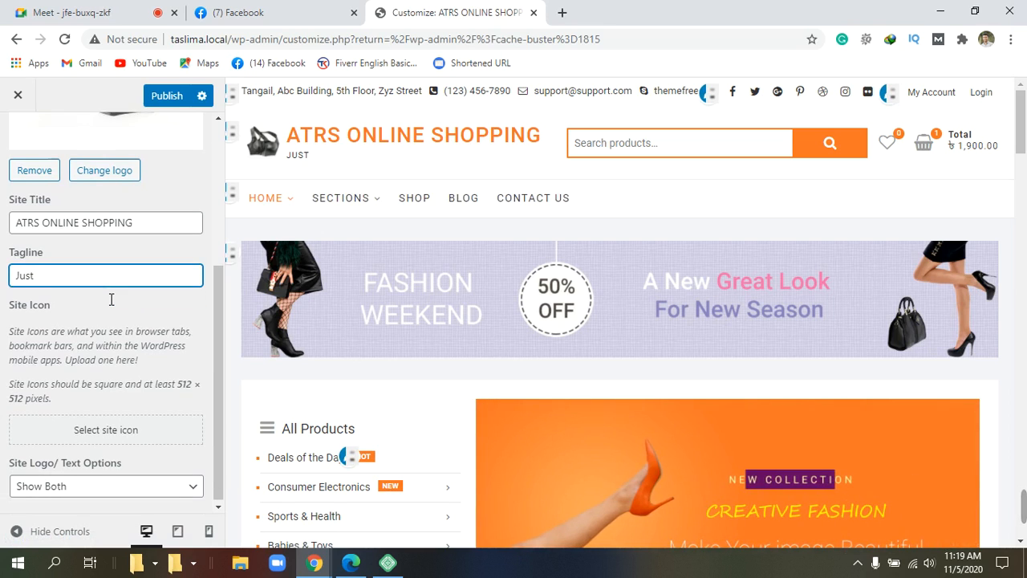
{"action": "scroll", "coordinate": [112, 299], "scroll_direction": "up", "scroll_amount": 1}
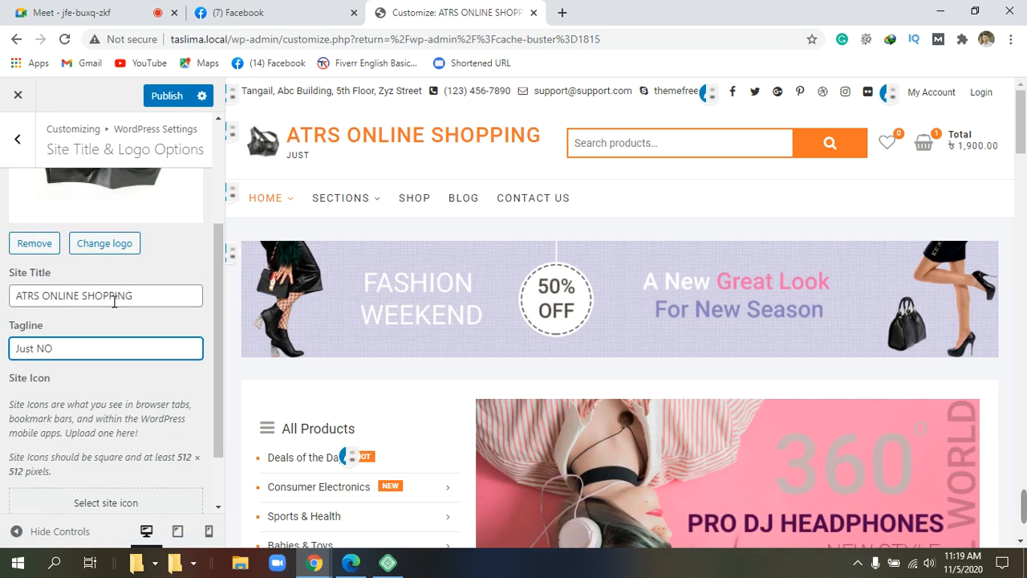
{"action": "type", "text": "W"}
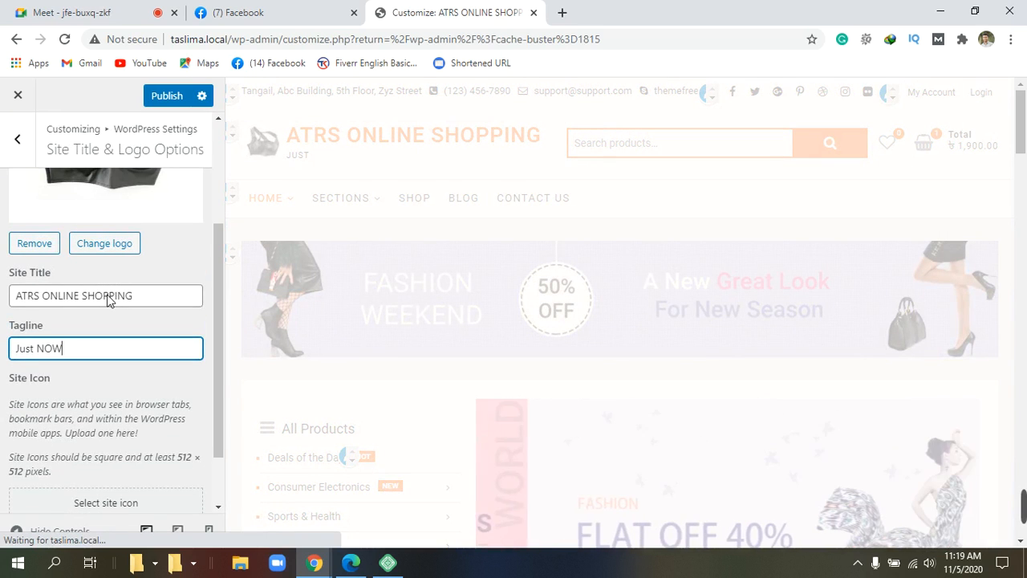
{"action": "key", "text": "BackSpace"}
{"action": "key", "text": "BackSpace"}
{"action": "key", "text": "BackSpace"}
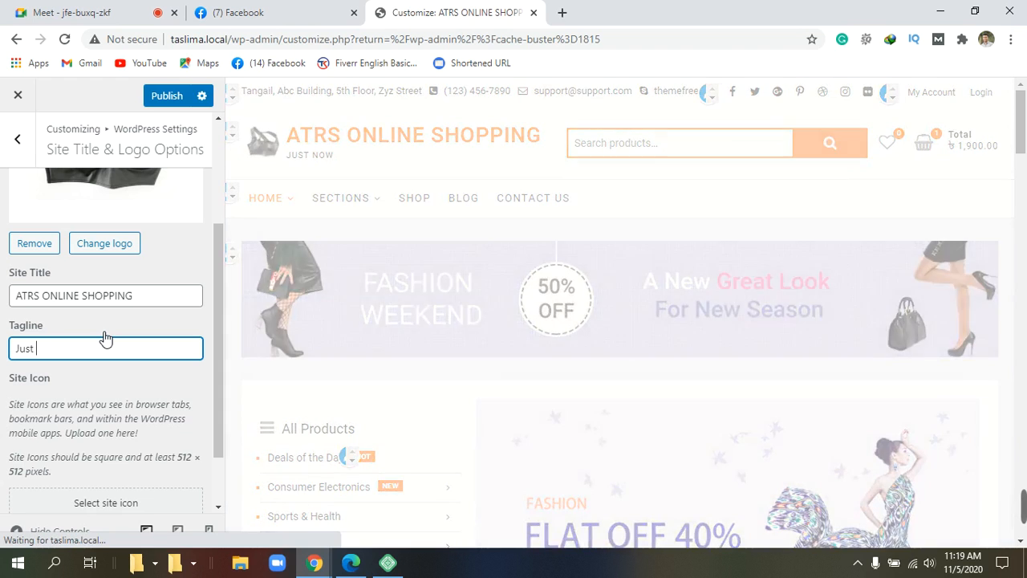
{"action": "type", "text": "no"}
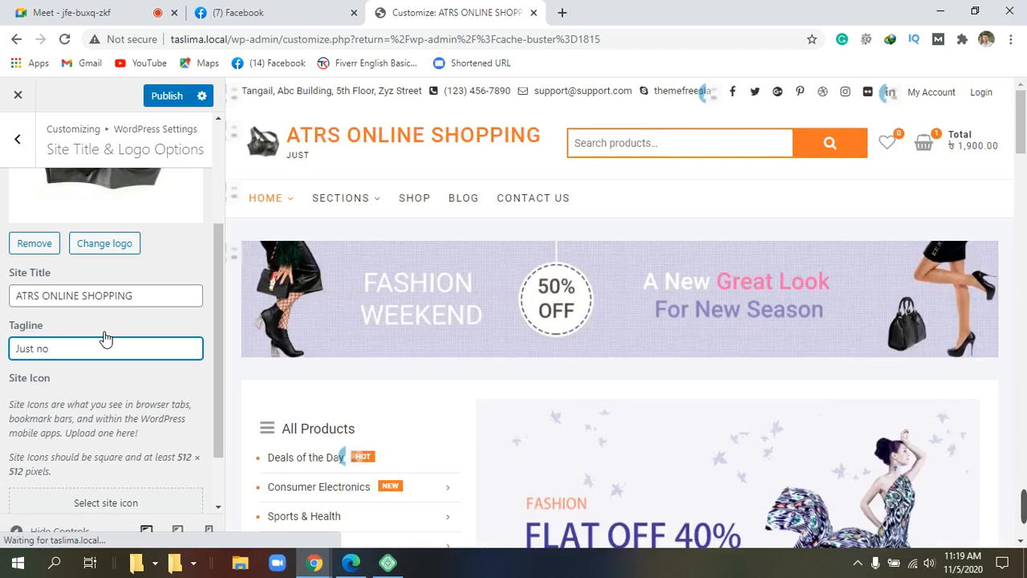
{"action": "type", "text": "w"}
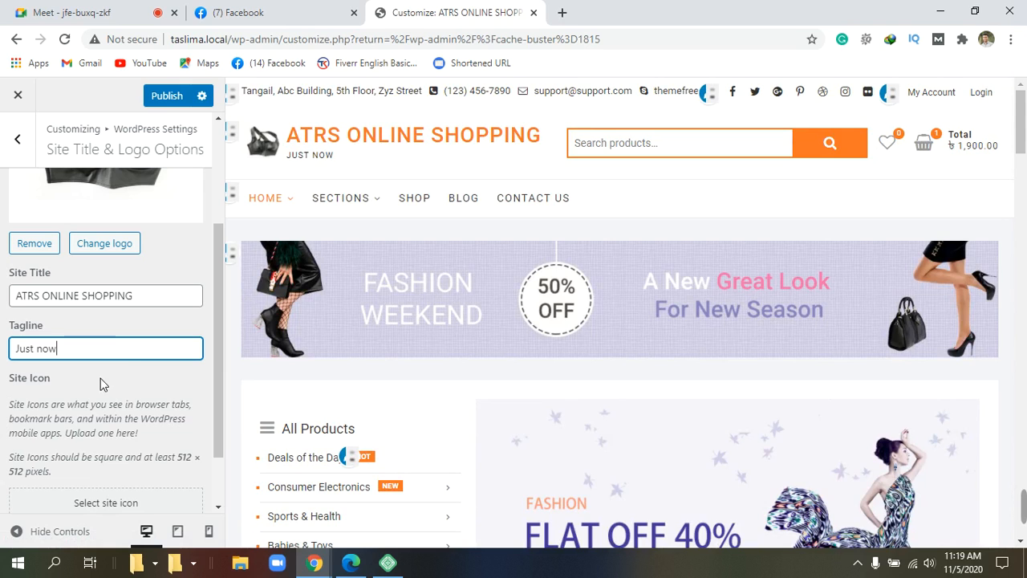
{"action": "scroll", "coordinate": [126, 366], "scroll_direction": "down", "scroll_amount": 2}
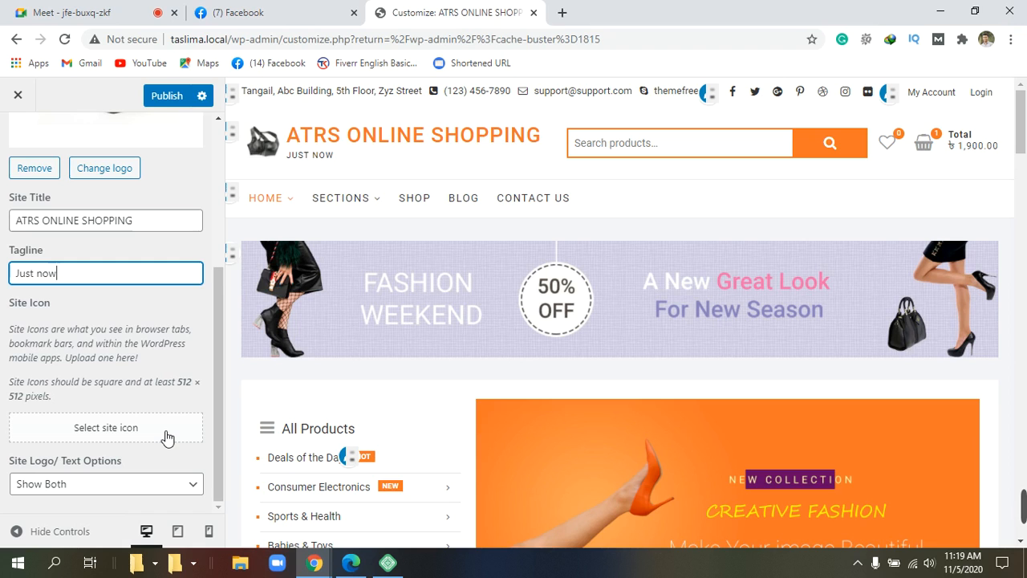
{"action": "left_click", "coordinate": [164, 436]}
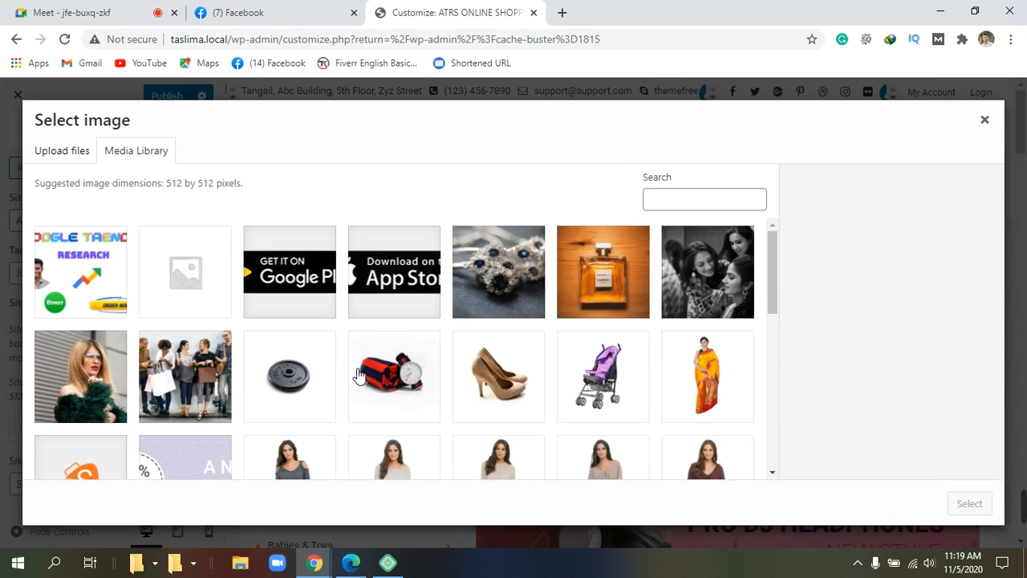
{"action": "scroll", "coordinate": [510, 335], "scroll_direction": "down", "scroll_amount": 5}
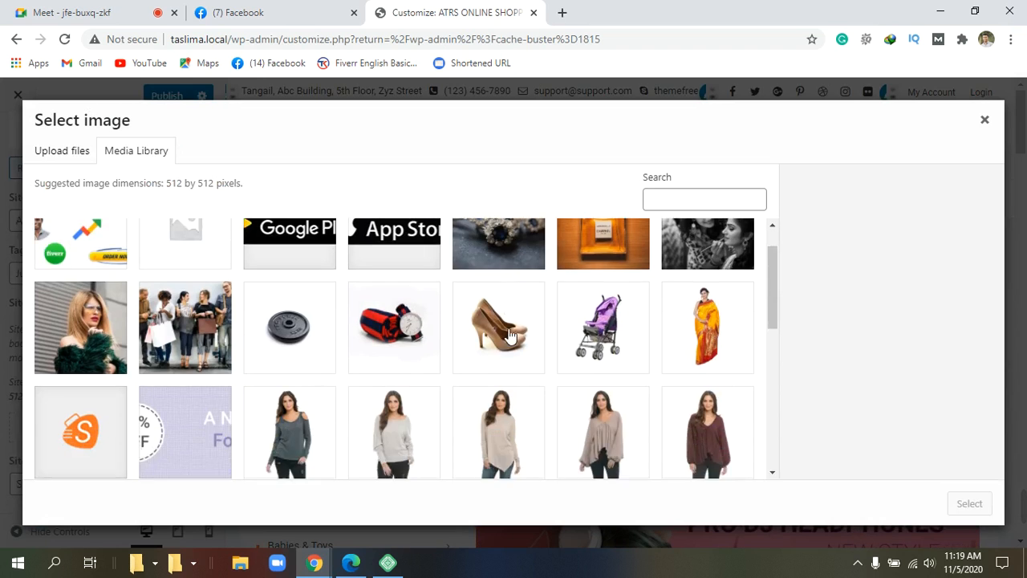
{"action": "scroll", "coordinate": [510, 336], "scroll_direction": "down", "scroll_amount": 2}
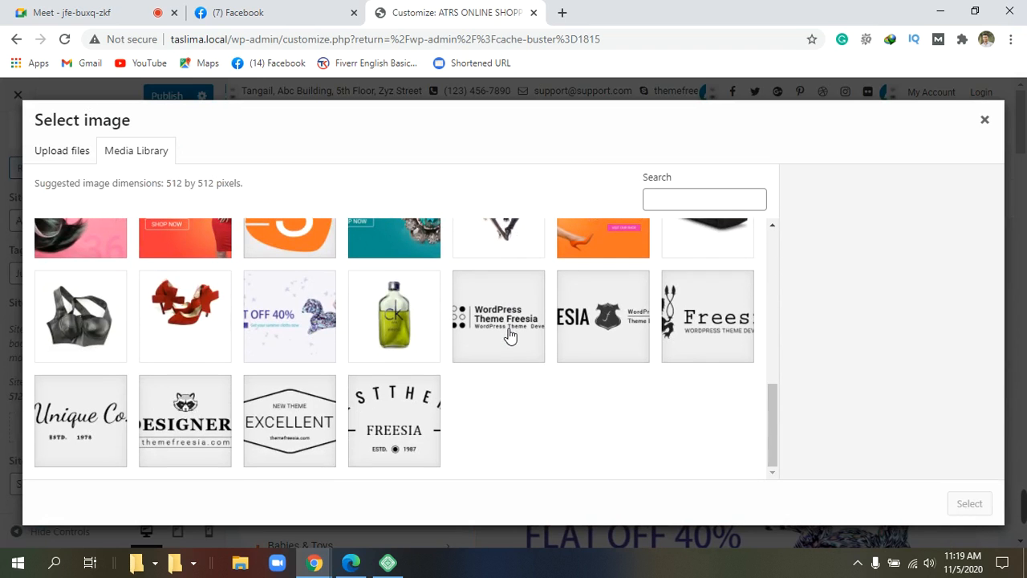
{"action": "left_click", "coordinate": [986, 119]}
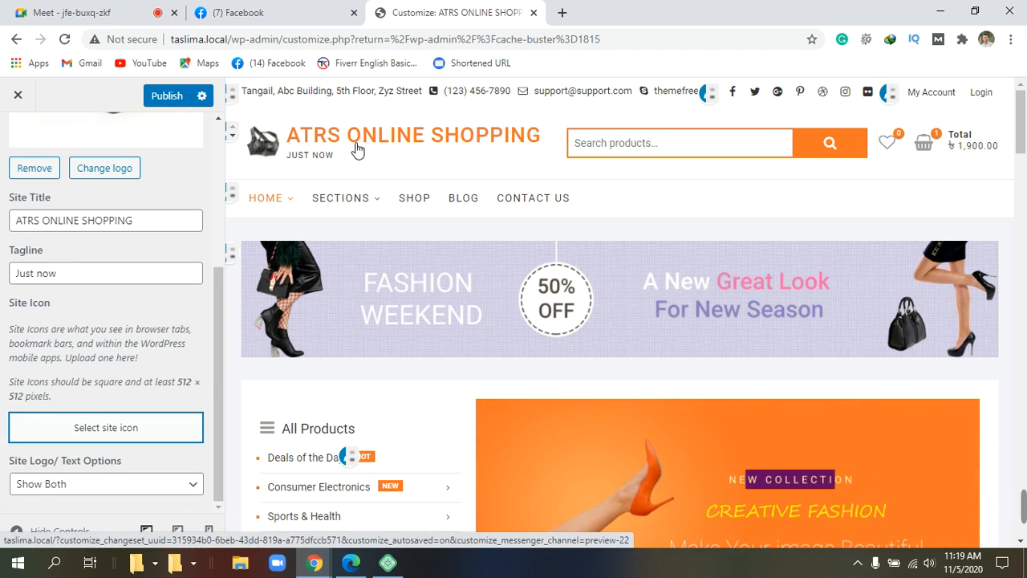
{"action": "scroll", "coordinate": [358, 150], "scroll_direction": "down", "scroll_amount": 5}
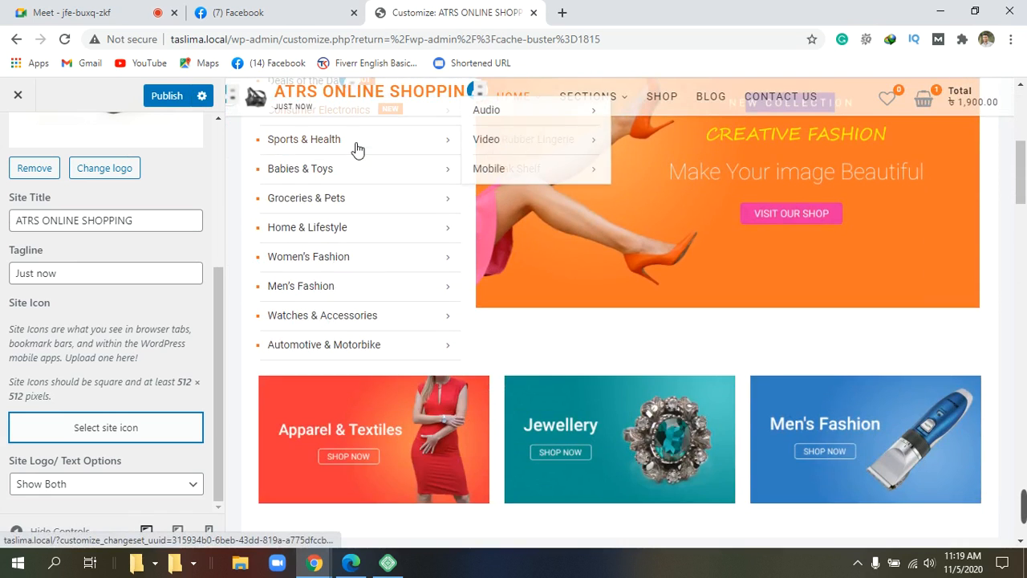
{"action": "scroll", "coordinate": [358, 150], "scroll_direction": "up", "scroll_amount": 5}
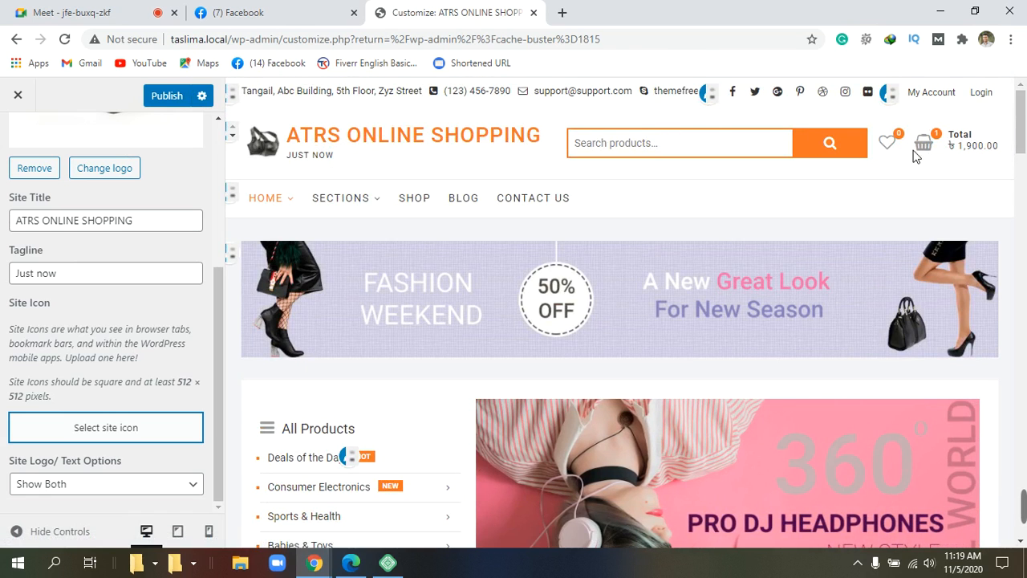
{"action": "mouse_move", "coordinate": [931, 144]}
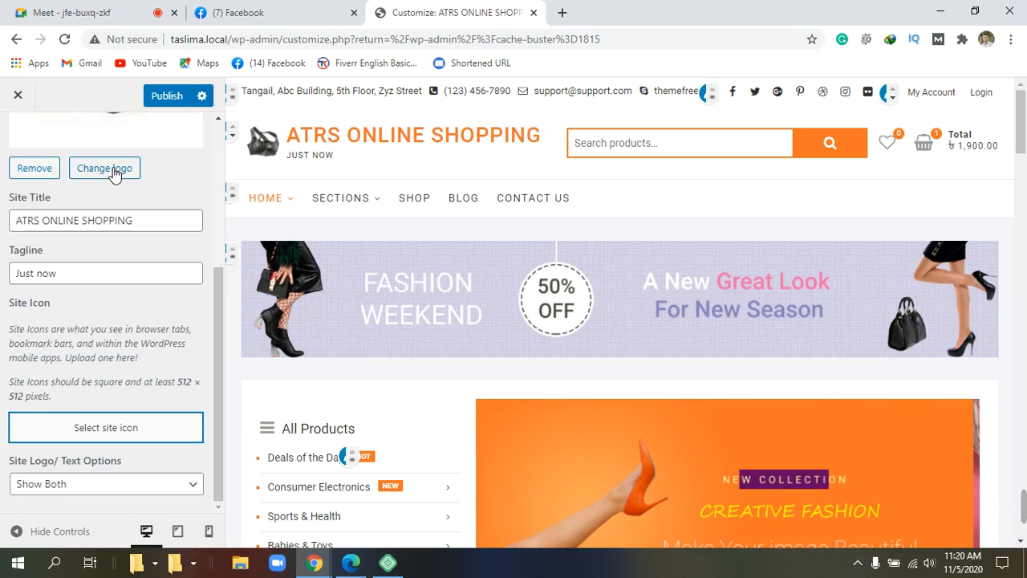
Step: Pick google-trend-3.png from the Media Library as the new logo to bring up its crop view
{"action": "left_click", "coordinate": [108, 169]}
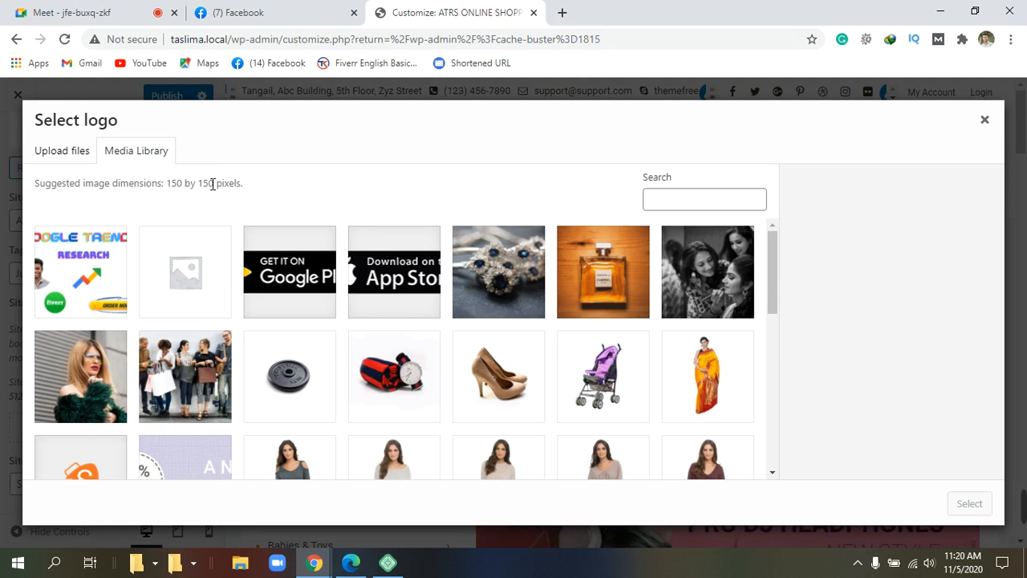
{"action": "scroll", "coordinate": [336, 298], "scroll_direction": "down", "scroll_amount": 1}
{"action": "scroll", "coordinate": [336, 298], "scroll_direction": "down", "scroll_amount": 1}
{"action": "scroll", "coordinate": [335, 298], "scroll_direction": "up", "scroll_amount": 2}
{"action": "left_click", "coordinate": [88, 253]}
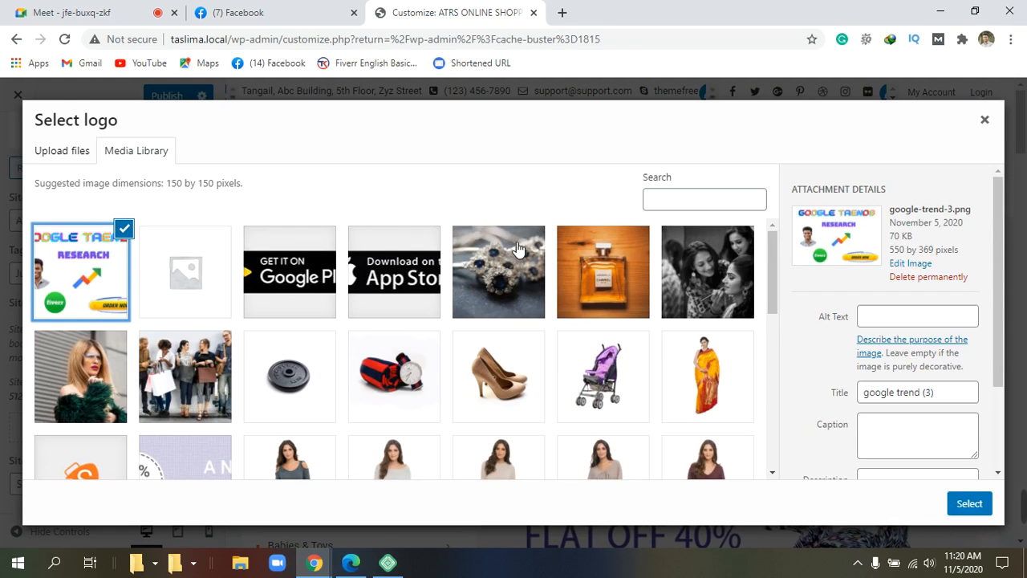
{"action": "left_click", "coordinate": [971, 502]}
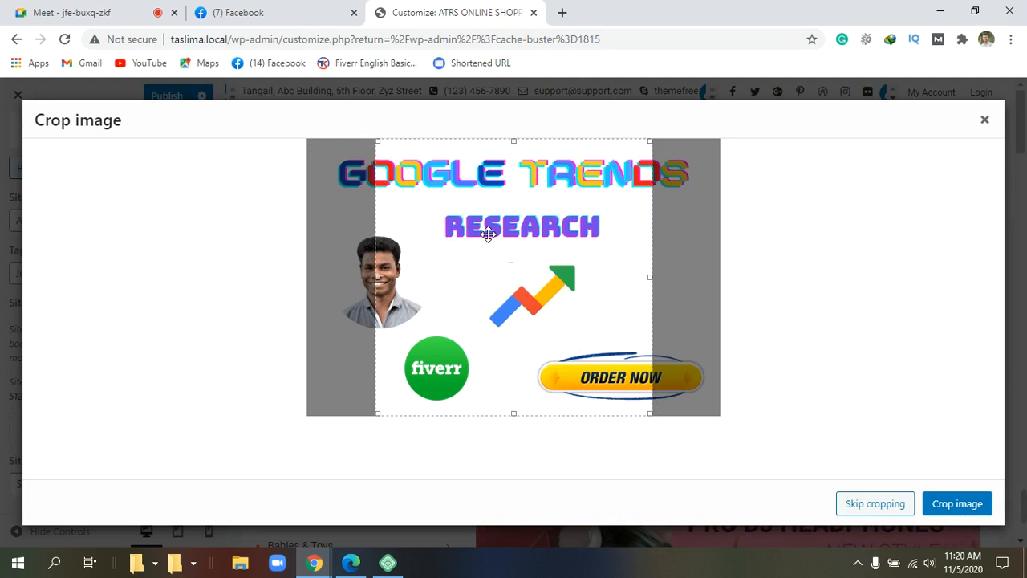
Step: Fit the crop box tightly around the round Fiverr badge in google-trend-3.png and crop it
{"action": "left_click_drag", "start_coordinate": [488, 234], "coordinate": [521, 246]}
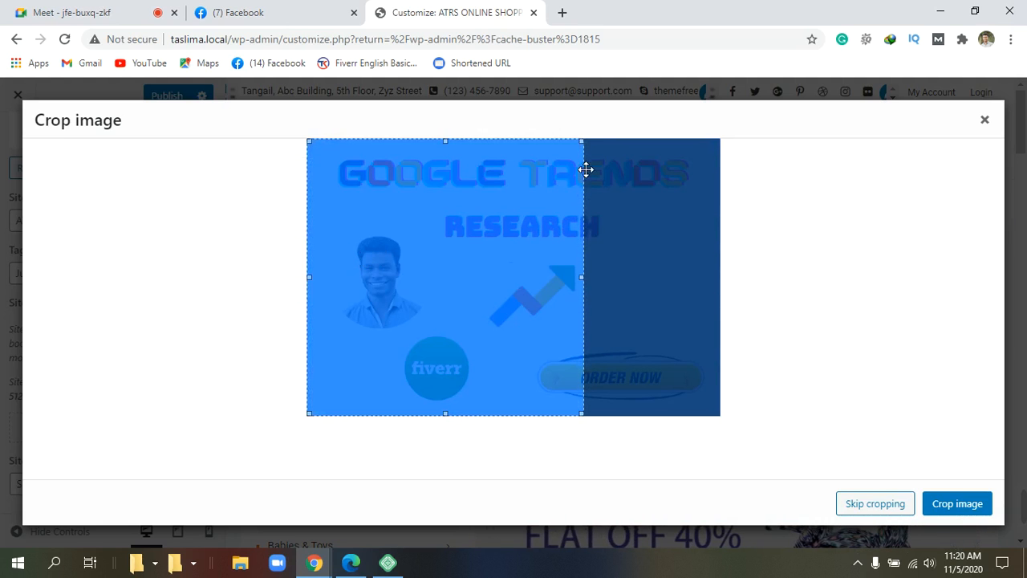
{"action": "left_click_drag", "start_coordinate": [583, 142], "coordinate": [538, 329]}
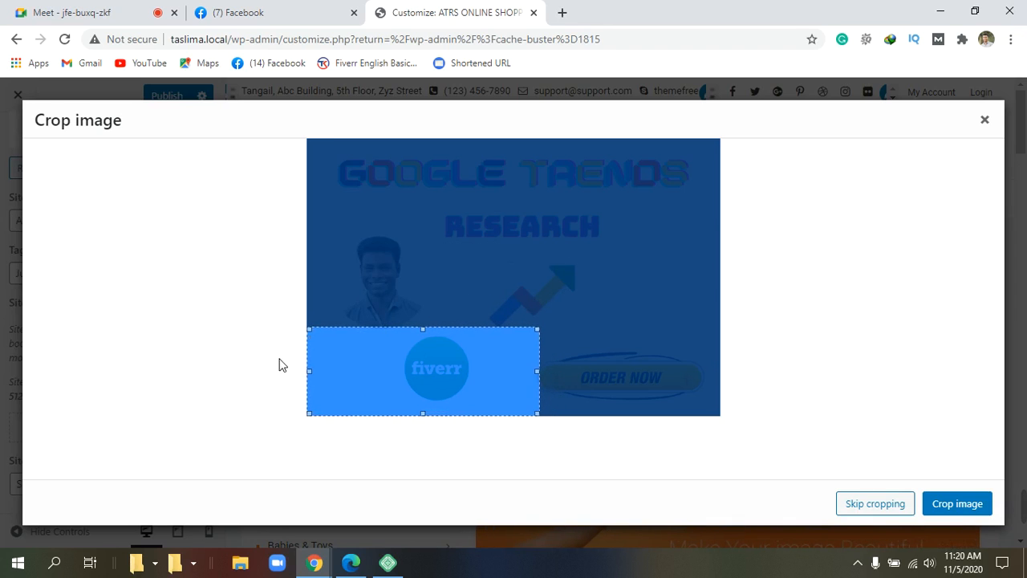
{"action": "left_click_drag", "start_coordinate": [309, 371], "coordinate": [416, 361]}
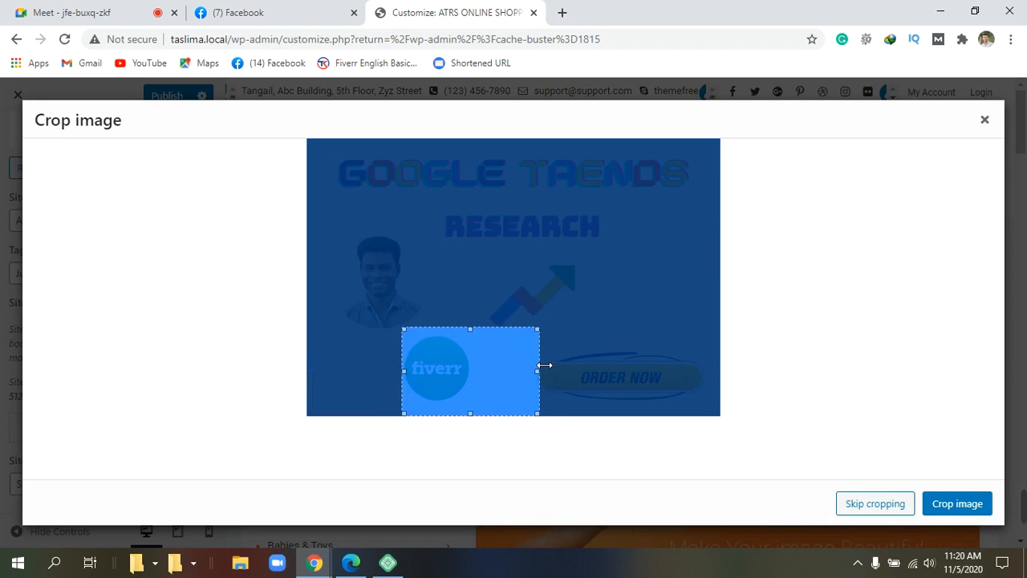
{"action": "left_click_drag", "start_coordinate": [544, 376], "coordinate": [479, 376]}
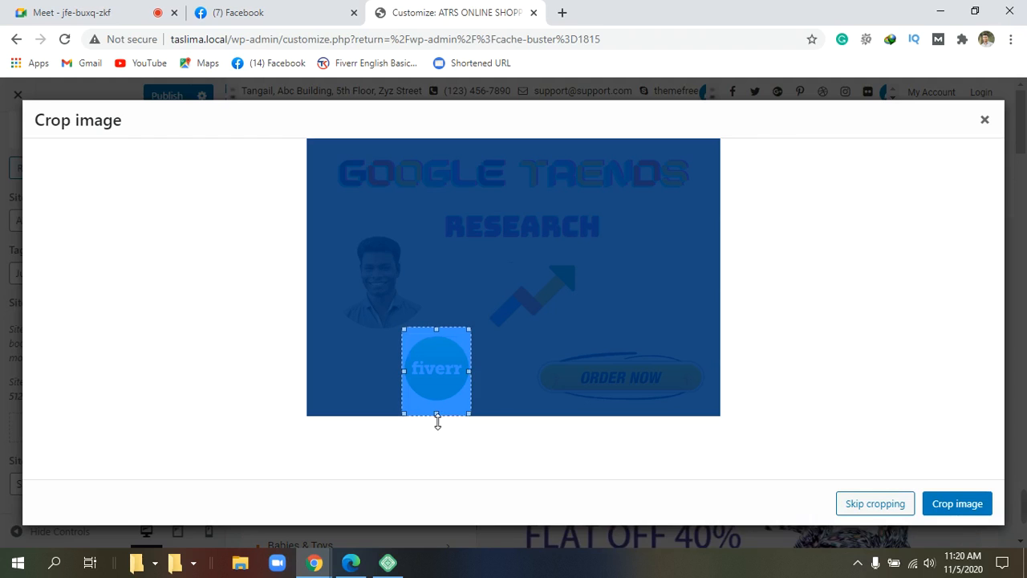
{"action": "left_click_drag", "start_coordinate": [436, 420], "coordinate": [447, 404]}
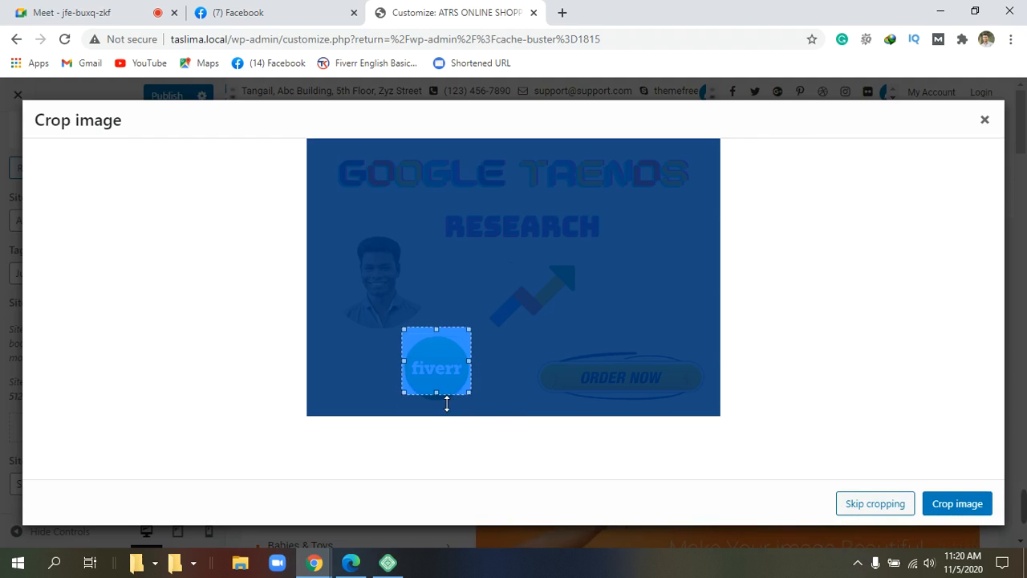
{"action": "left_click", "coordinate": [547, 330]}
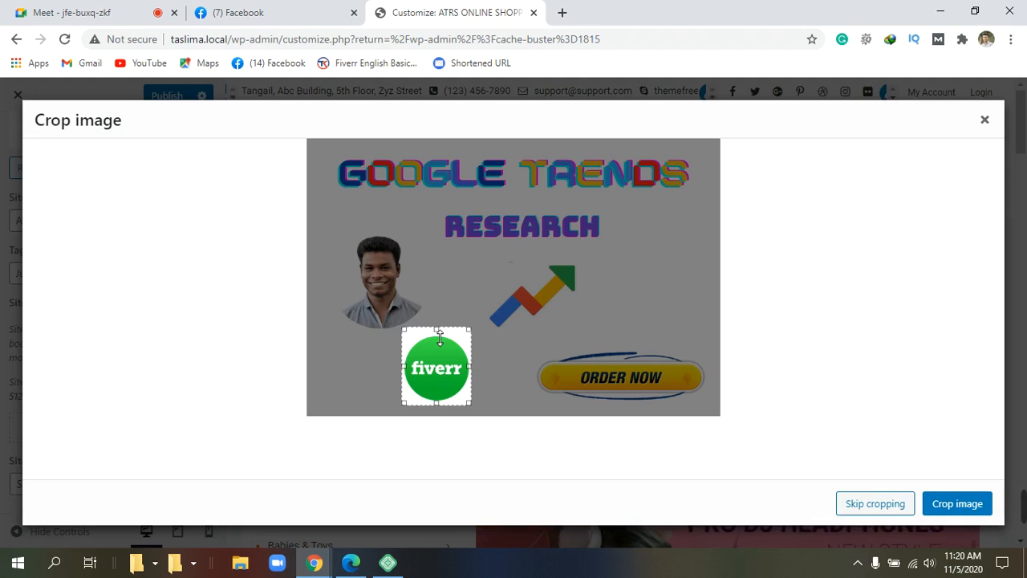
{"action": "left_click_drag", "start_coordinate": [436, 337], "coordinate": [443, 346]}
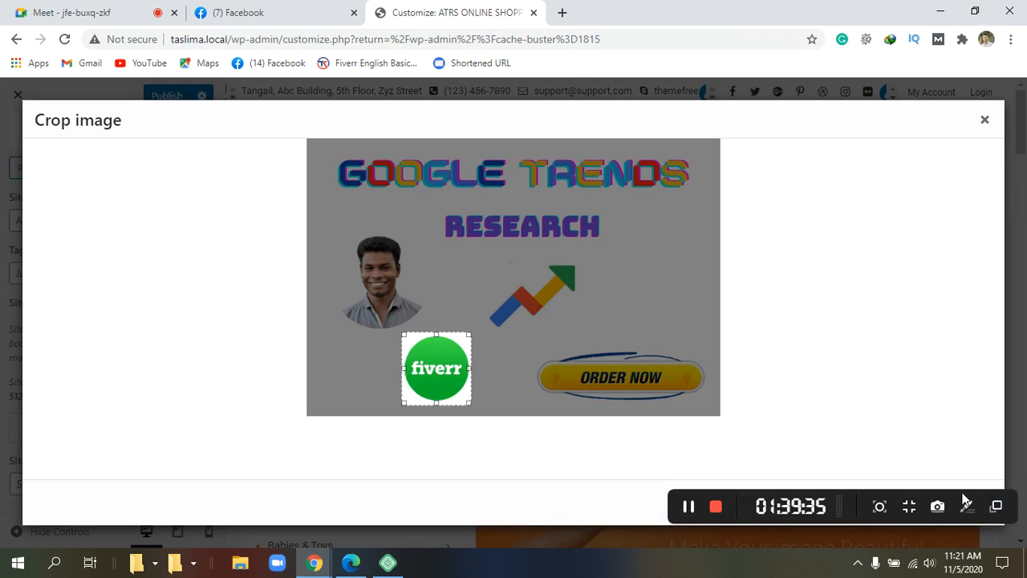
{"action": "left_click_drag", "start_coordinate": [954, 498], "coordinate": [987, 417]}
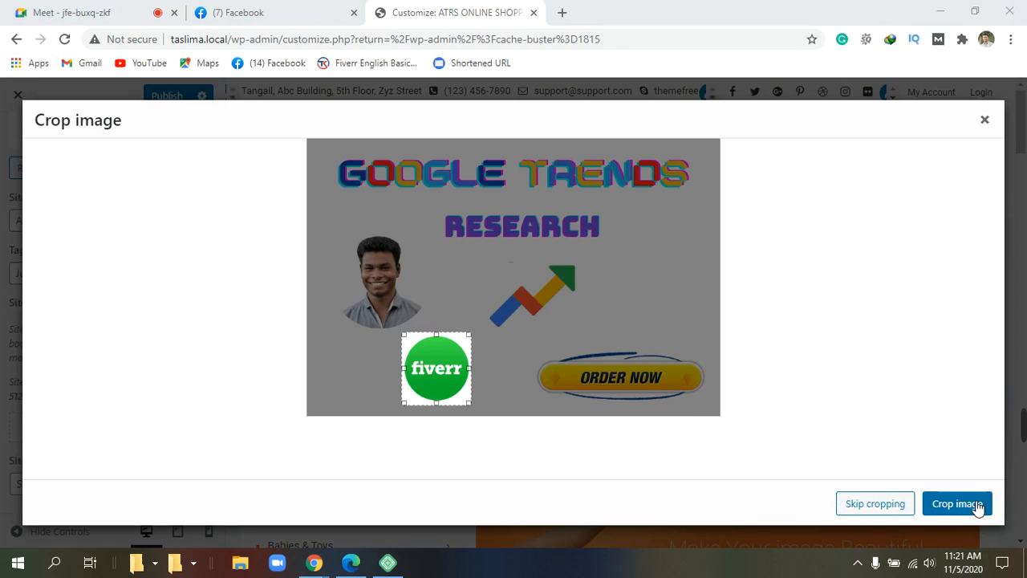
{"action": "left_click", "coordinate": [974, 504]}
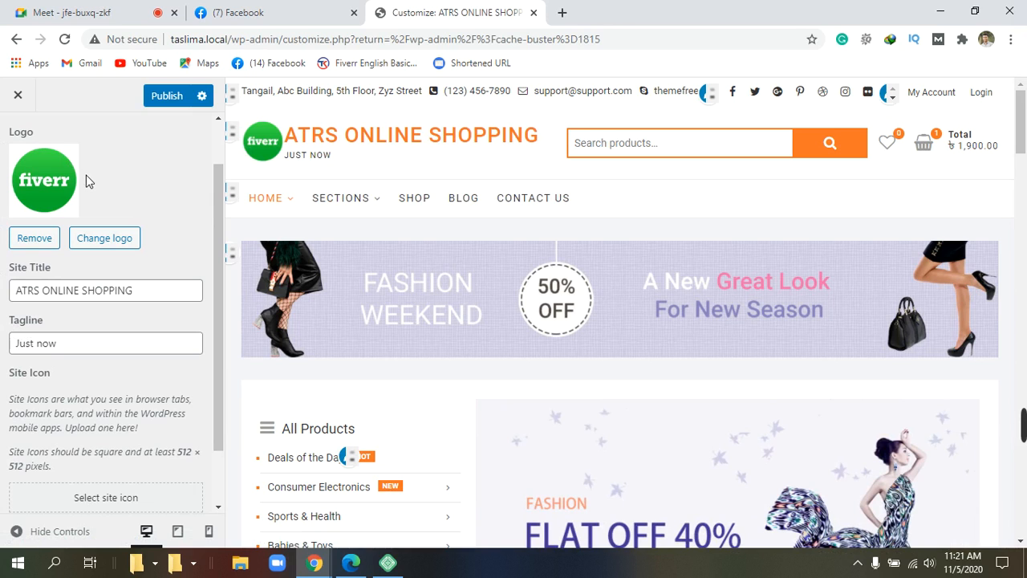
Step: Publish the Customizer changes with the cropped Fiverr logo and ATRS ONLINE SHOPPING title
{"action": "scroll", "coordinate": [86, 175], "scroll_direction": "down", "scroll_amount": 1}
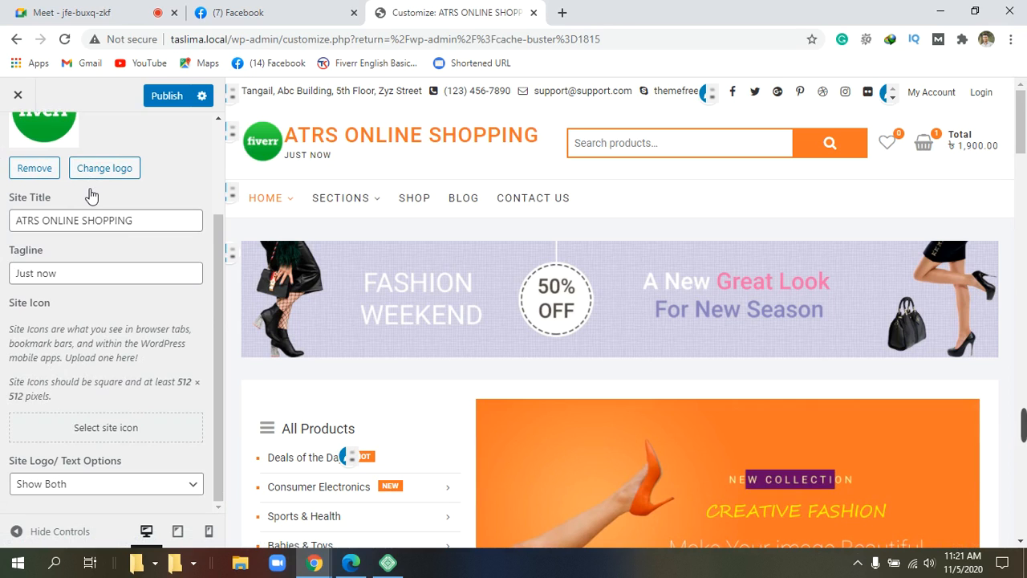
{"action": "scroll", "coordinate": [85, 187], "scroll_direction": "up", "scroll_amount": 2}
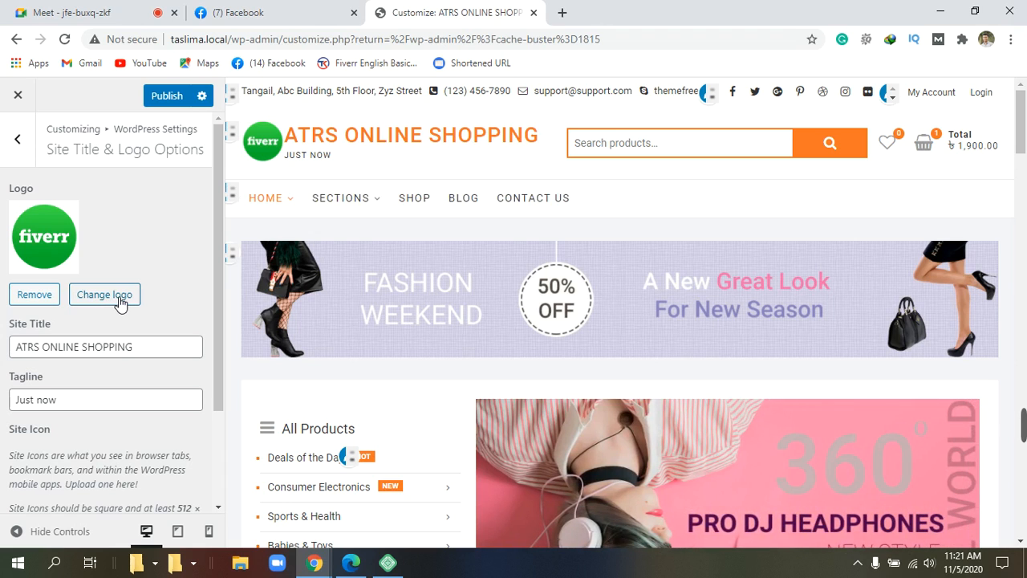
{"action": "left_click", "coordinate": [182, 98]}
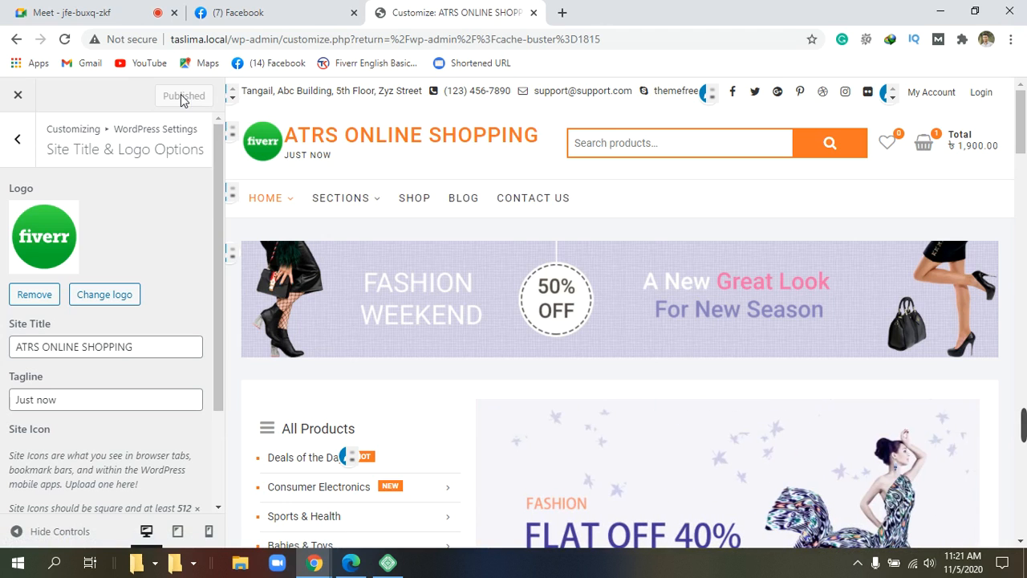
Step: Dismiss the stray browser context menus and reload the Customizer page
{"action": "right_click", "coordinate": [708, 64]}
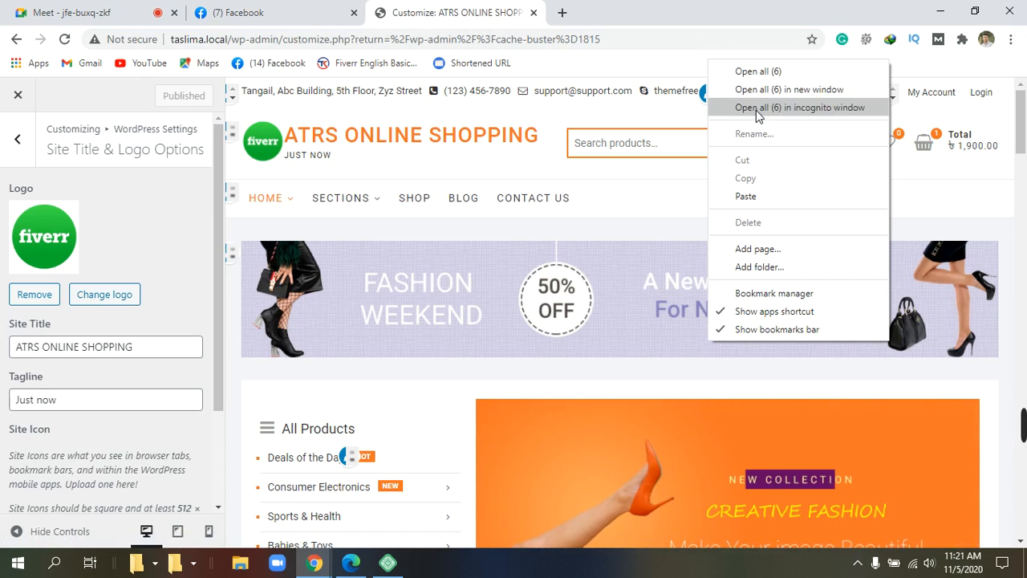
{"action": "left_click", "coordinate": [671, 65]}
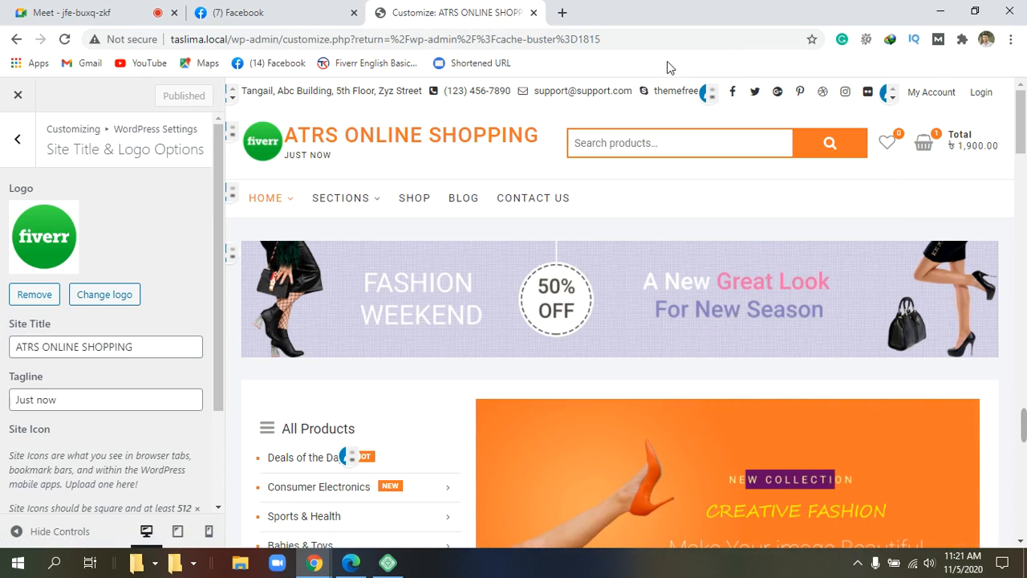
{"action": "left_click", "coordinate": [673, 42]}
{"action": "right_click", "coordinate": [673, 41]}
{"action": "left_click", "coordinate": [661, 58]}
{"action": "right_click", "coordinate": [672, 19]}
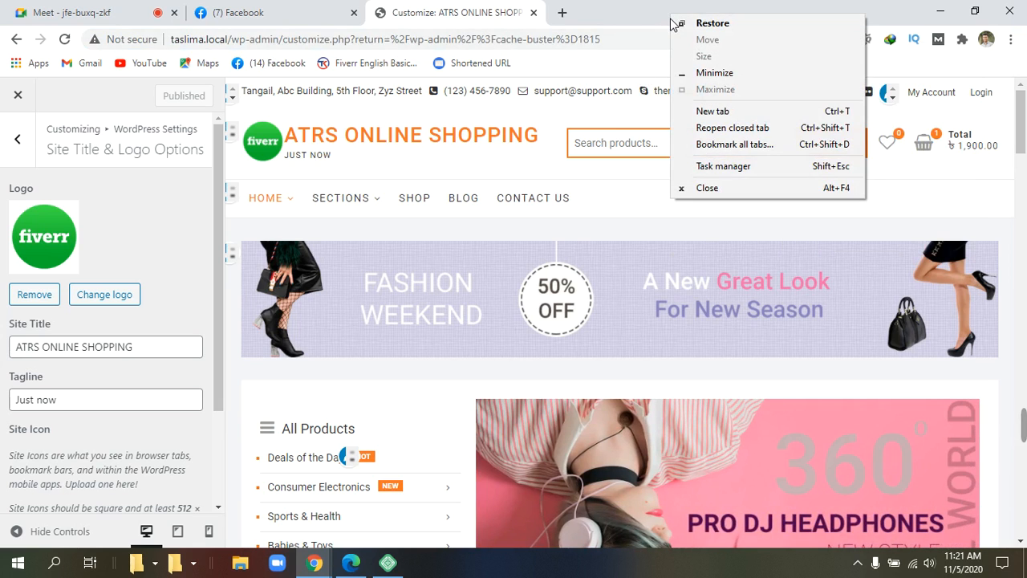
{"action": "left_click", "coordinate": [650, 16]}
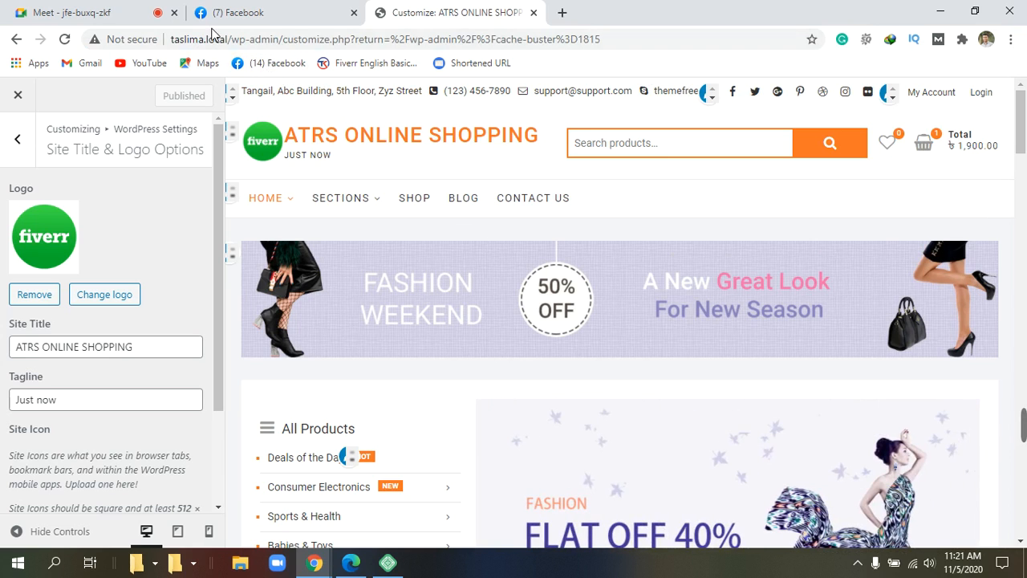
{"action": "left_click", "coordinate": [64, 40]}
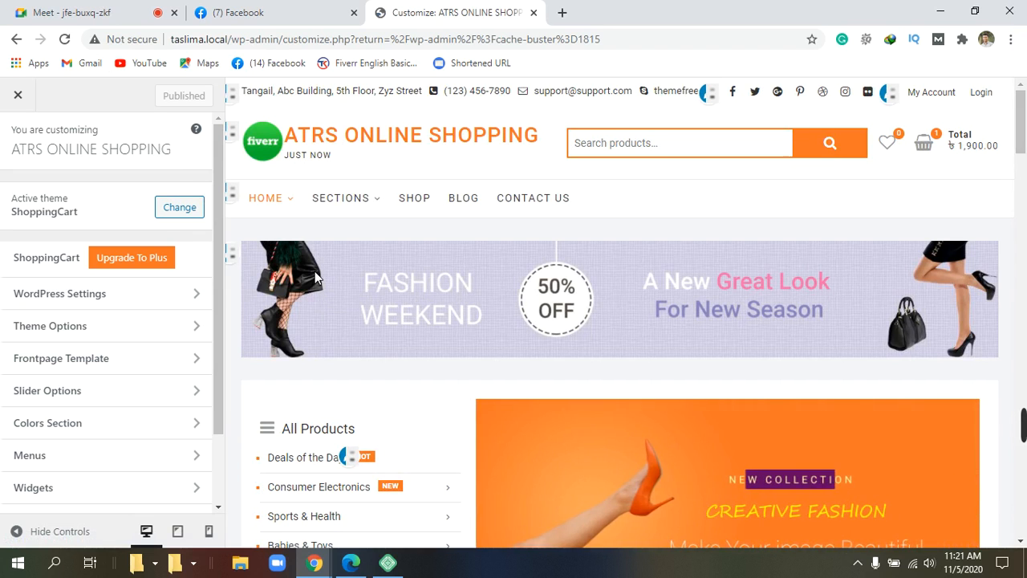
{"action": "scroll", "coordinate": [315, 277], "scroll_direction": "down", "scroll_amount": 3}
{"action": "scroll", "coordinate": [315, 277], "scroll_direction": "up", "scroll_amount": 3}
{"action": "mouse_move", "coordinate": [320, 208]}
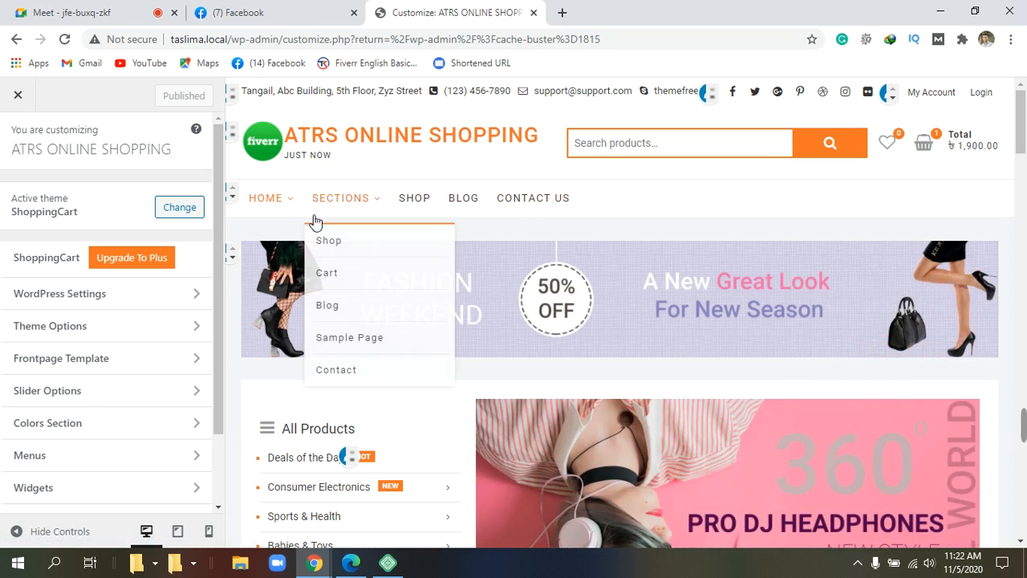
{"action": "mouse_move", "coordinate": [255, 216]}
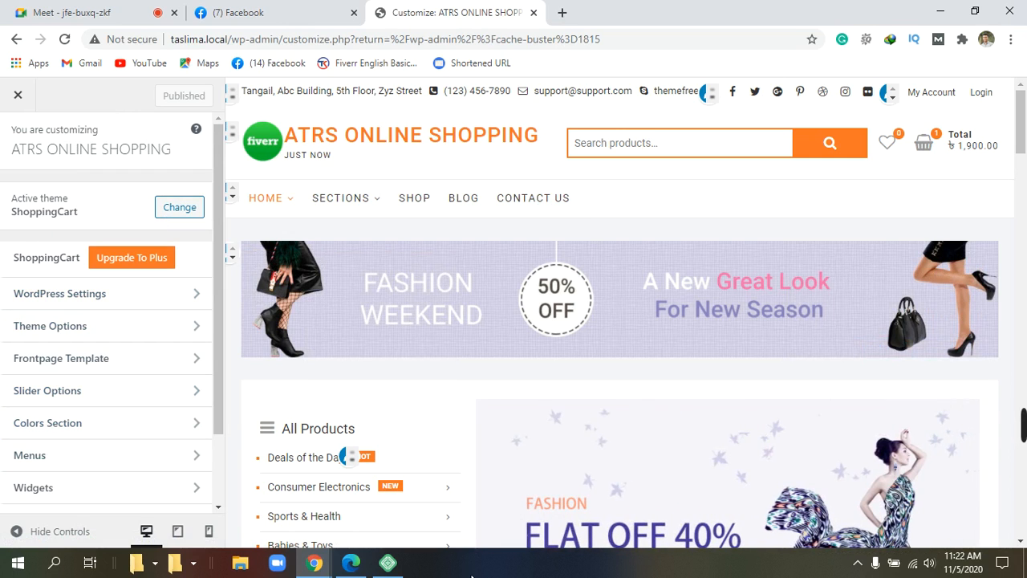
{"action": "left_click", "coordinate": [391, 568]}
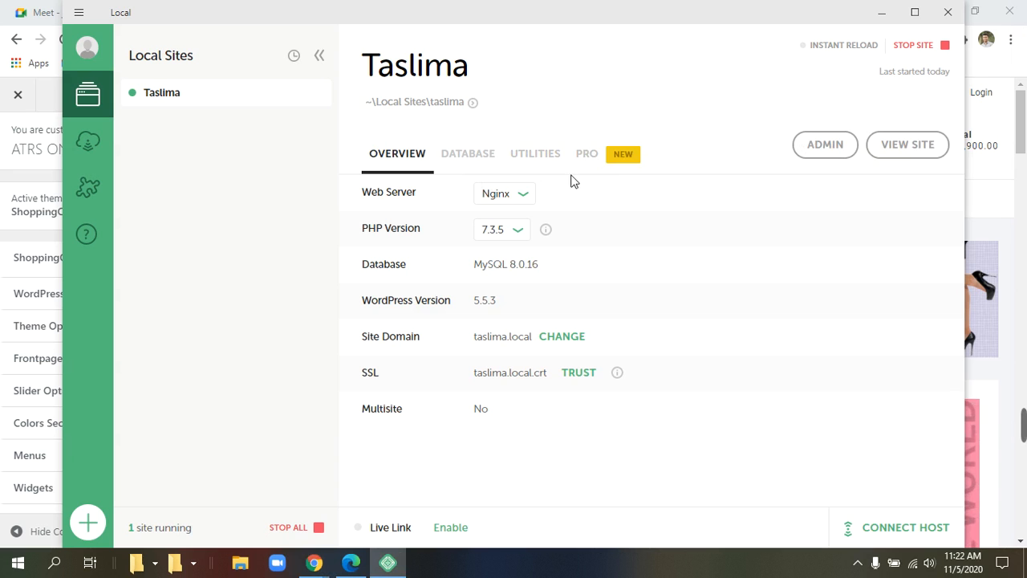
Step: Use Local's VIEW SITE to open taslima.local's live storefront in a new tab
{"action": "left_click", "coordinate": [930, 152]}
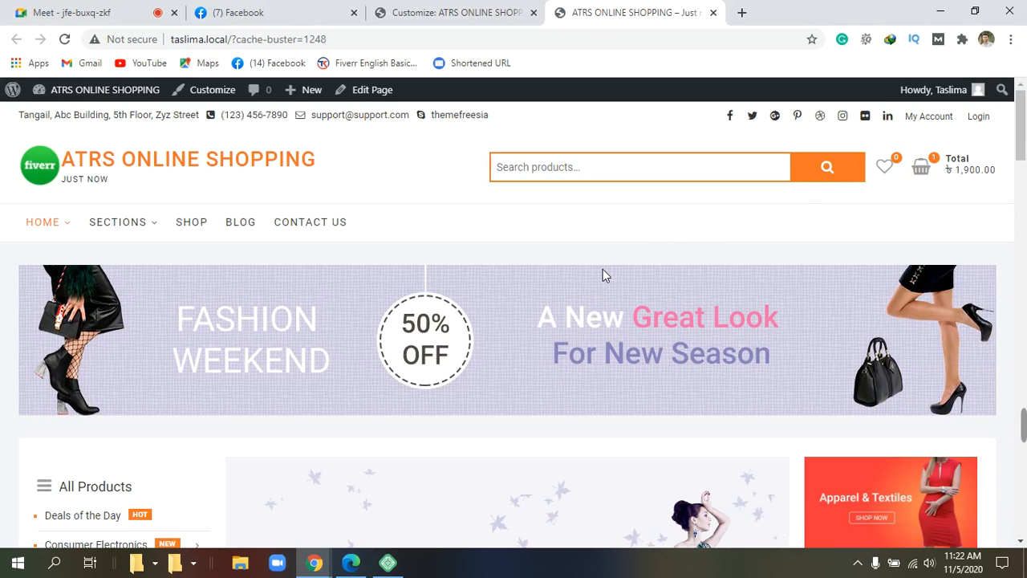
{"action": "scroll", "coordinate": [602, 268], "scroll_direction": "down", "scroll_amount": 4}
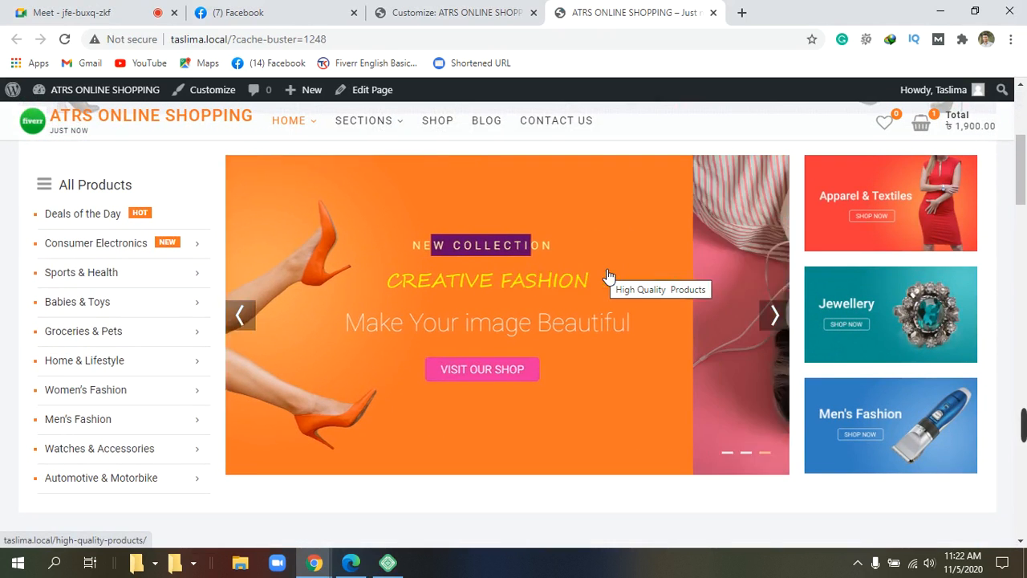
{"action": "scroll", "coordinate": [606, 275], "scroll_direction": "down", "scroll_amount": 5}
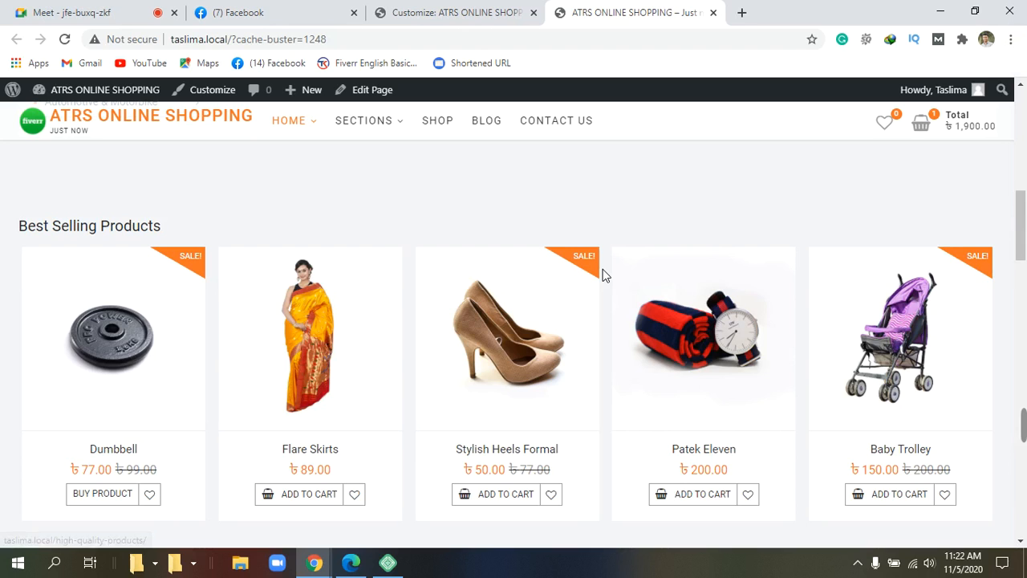
{"action": "scroll", "coordinate": [605, 274], "scroll_direction": "up", "scroll_amount": 3}
{"action": "scroll", "coordinate": [608, 276], "scroll_direction": "up", "scroll_amount": 6}
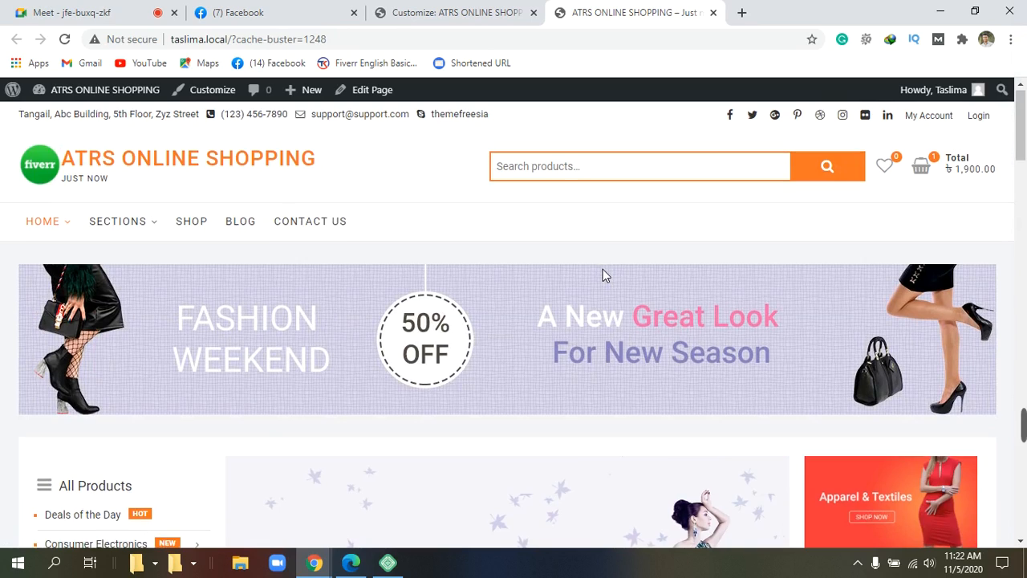
{"action": "scroll", "coordinate": [605, 275], "scroll_direction": "down", "scroll_amount": 10}
{"action": "scroll", "coordinate": [605, 276], "scroll_direction": "down", "scroll_amount": 8}
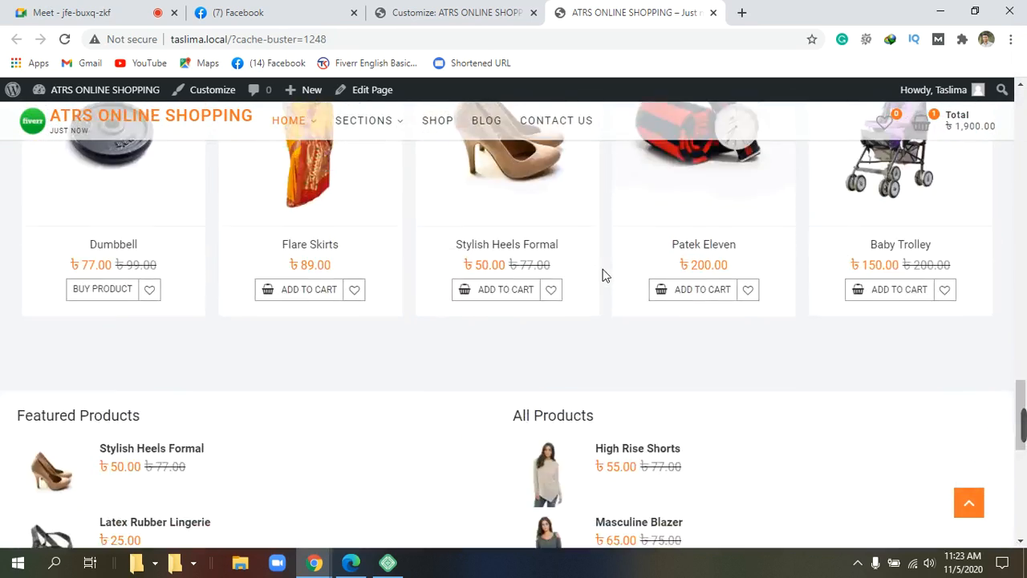
{"action": "scroll", "coordinate": [604, 275], "scroll_direction": "down", "scroll_amount": 1}
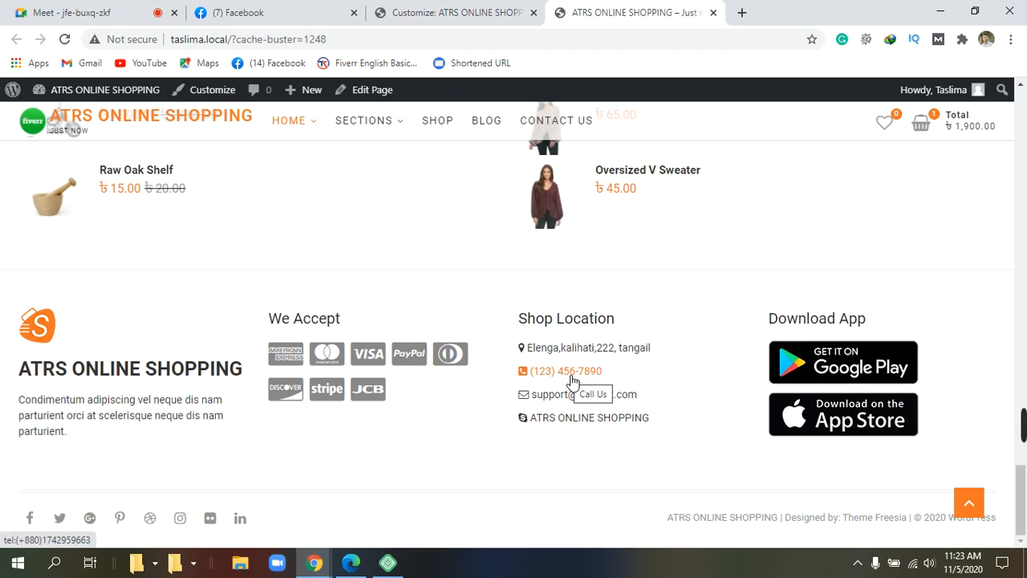
Step: Go back to the Customize: ATRS ONLINE SHOPPING tab, scroll its preview, then switch to Google Meet
{"action": "left_click", "coordinate": [495, 18]}
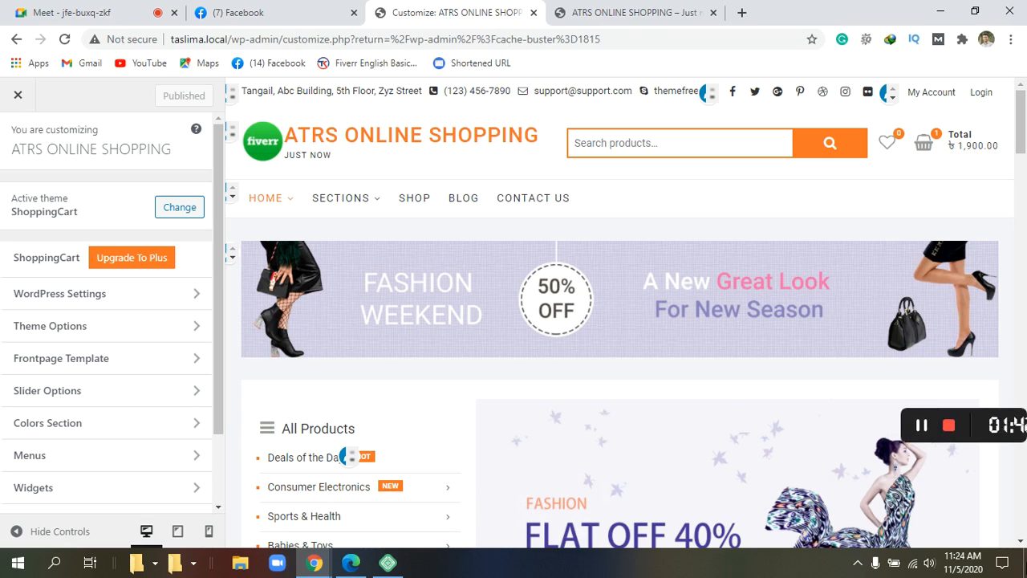
{"action": "scroll", "coordinate": [706, 461], "scroll_direction": "down", "scroll_amount": 10}
{"action": "scroll", "coordinate": [689, 429], "scroll_direction": "down", "scroll_amount": 10}
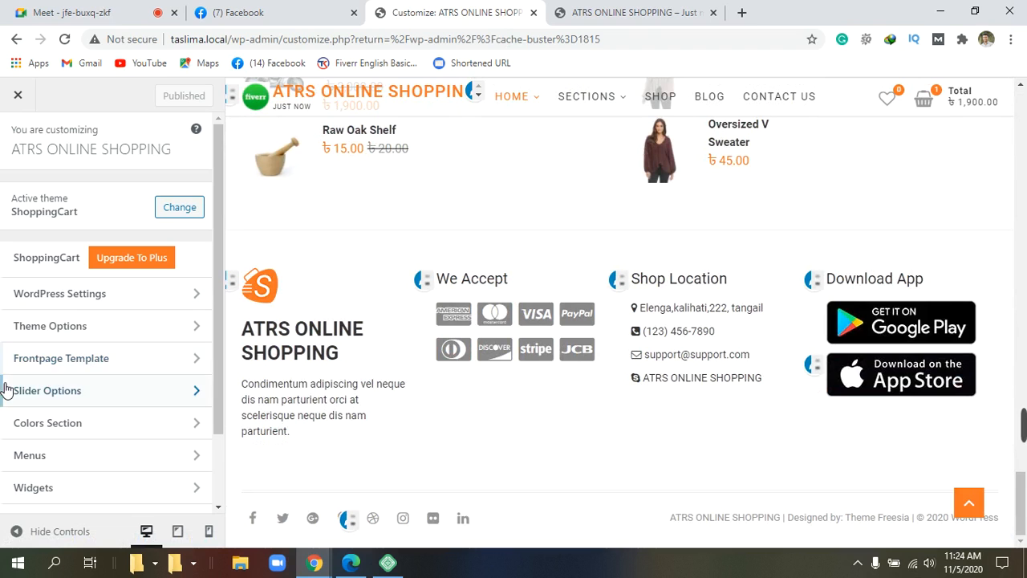
{"action": "scroll", "coordinate": [39, 417], "scroll_direction": "down", "scroll_amount": 1}
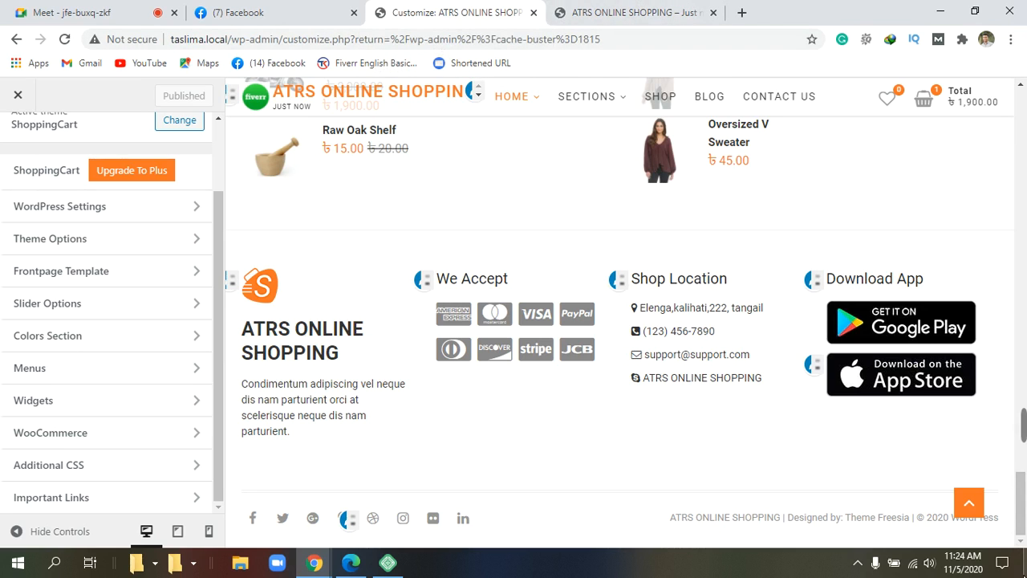
{"action": "mouse_move", "coordinate": [1019, 427]}
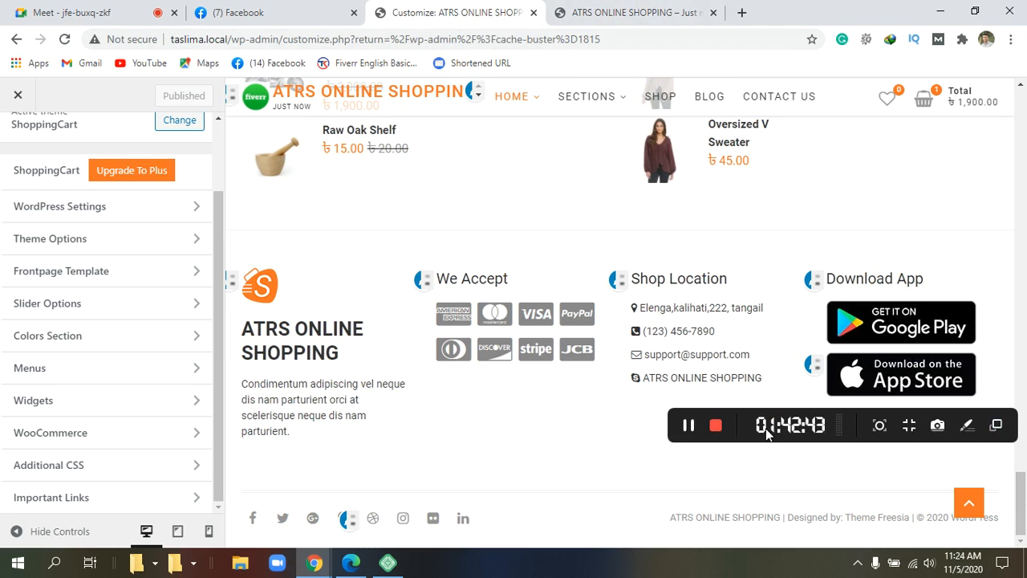
{"action": "left_click", "coordinate": [688, 426]}
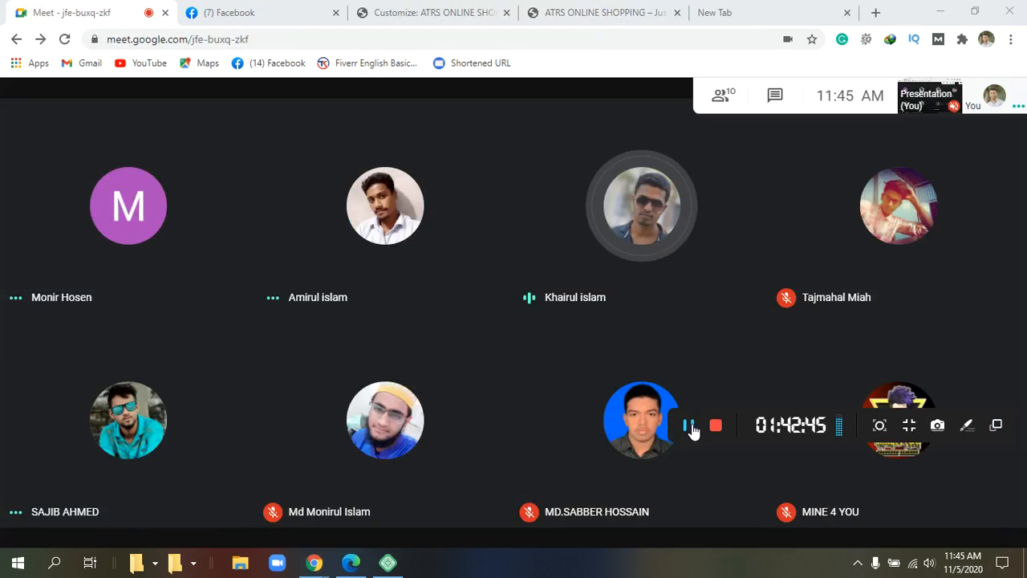